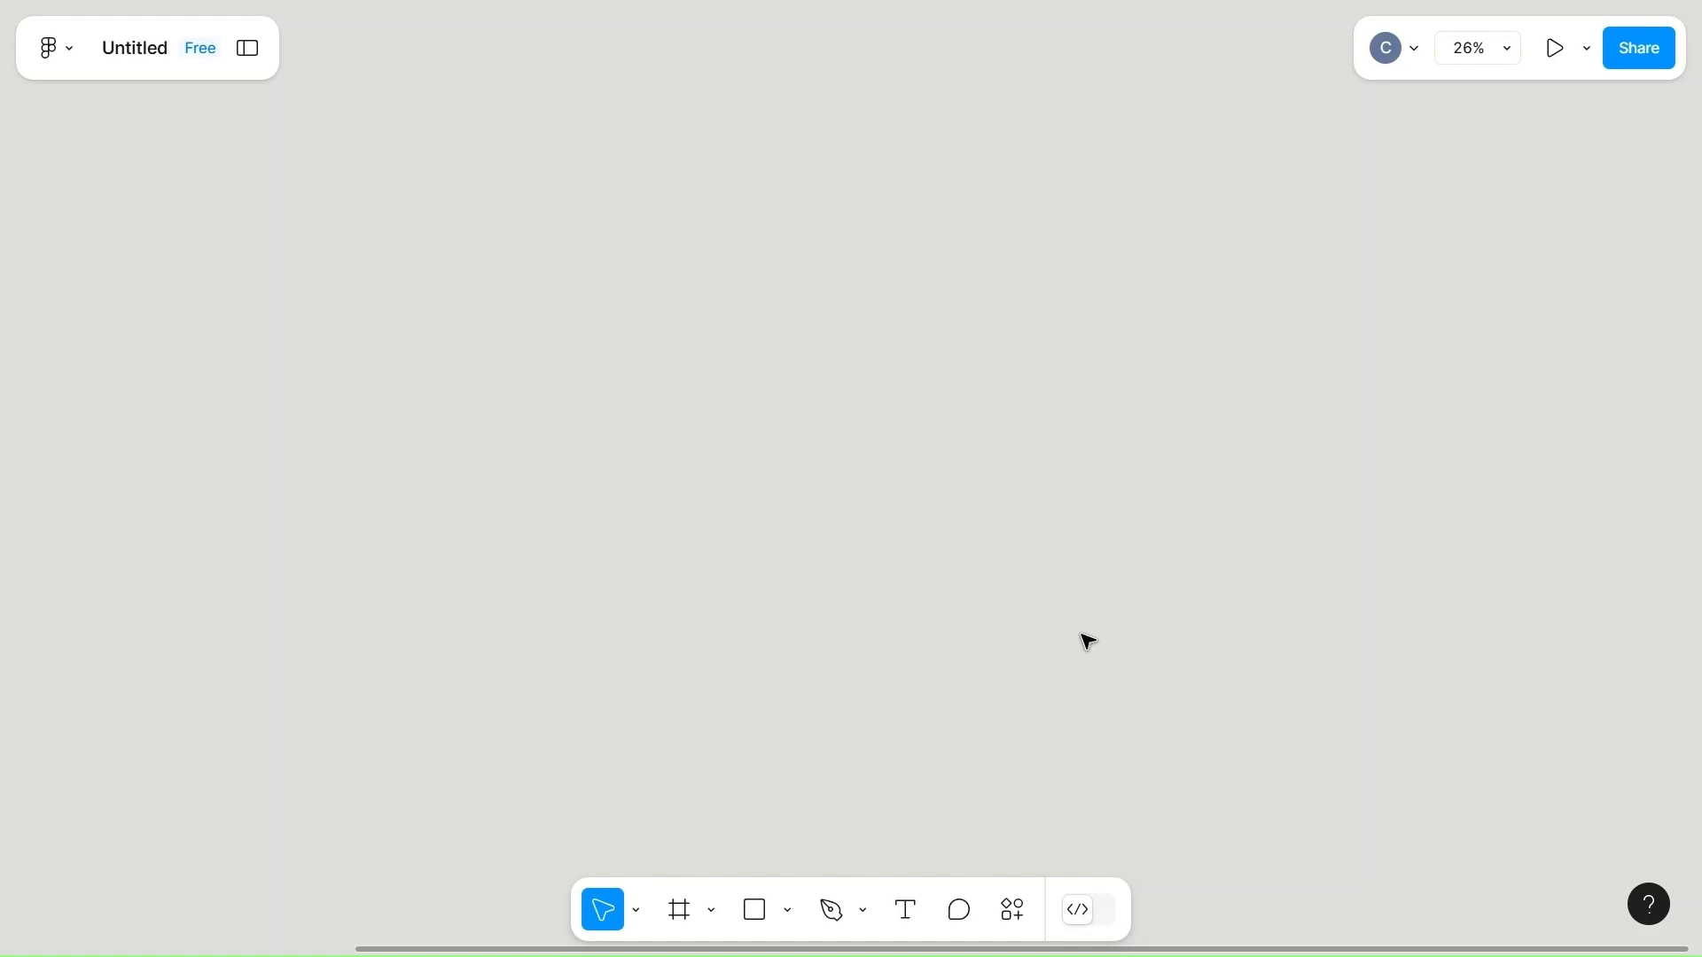
Generate a 1728 × 1117 bento layout with 7 sections using the Bento Grid Maker plugin, with gap 32, padding 32 and corner radius 40.
{"action": "right_click", "coordinate": [654, 505]}
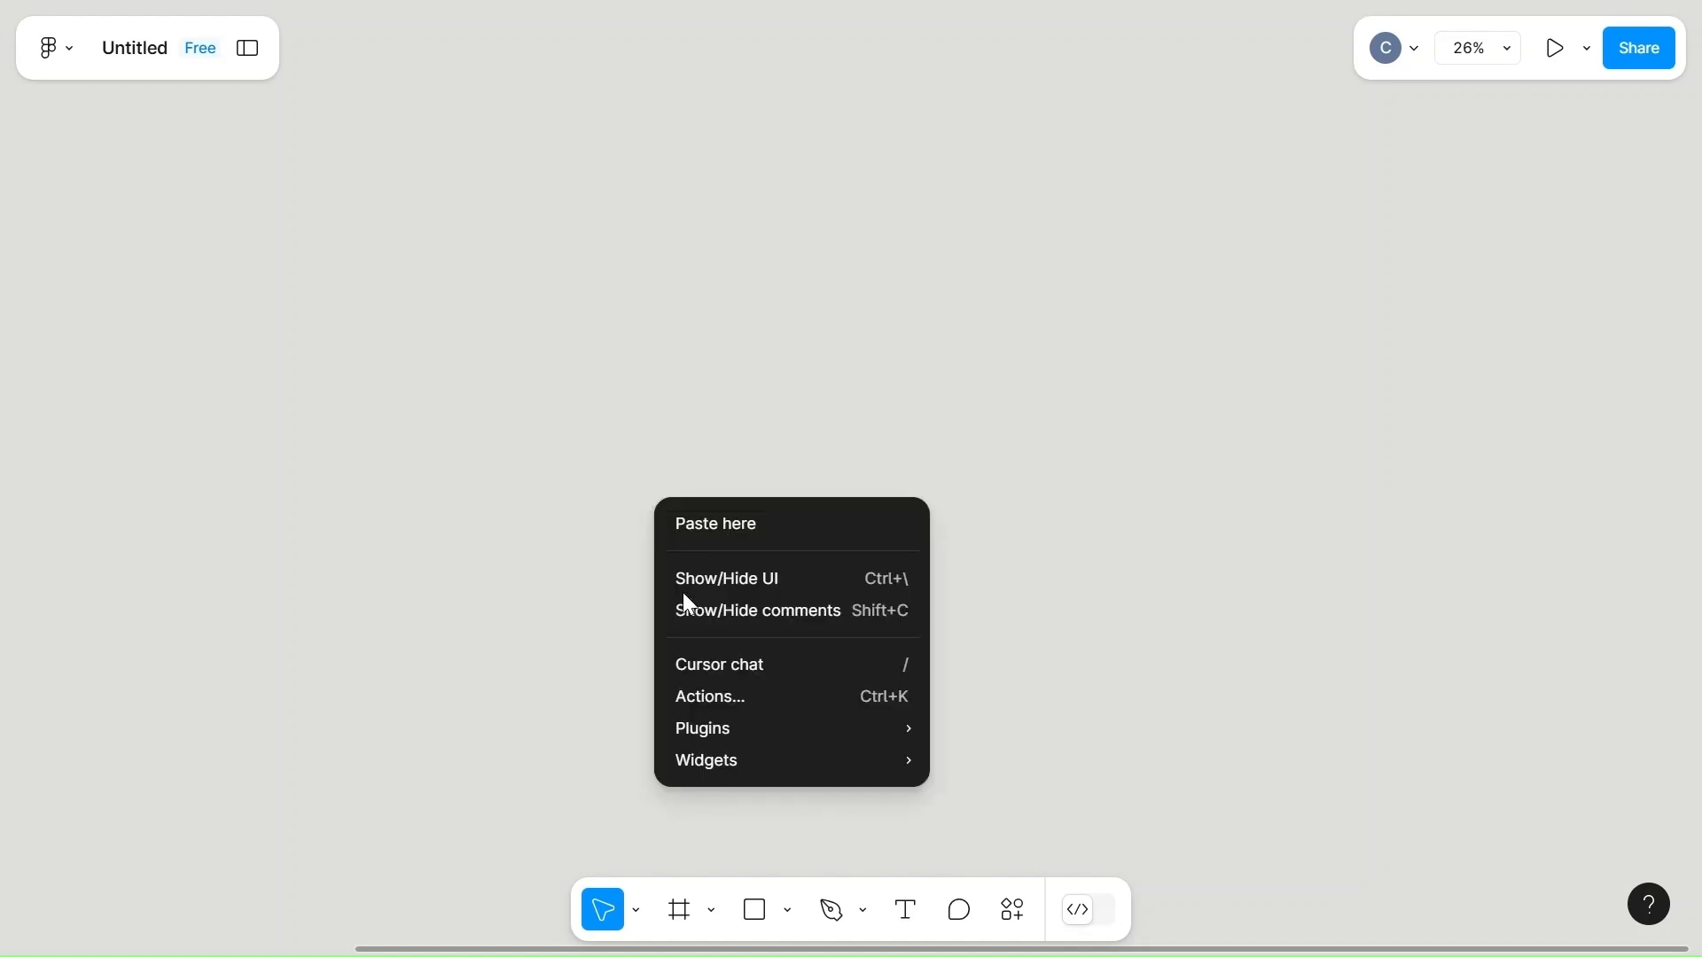
{"action": "mouse_move", "coordinate": [814, 743]}
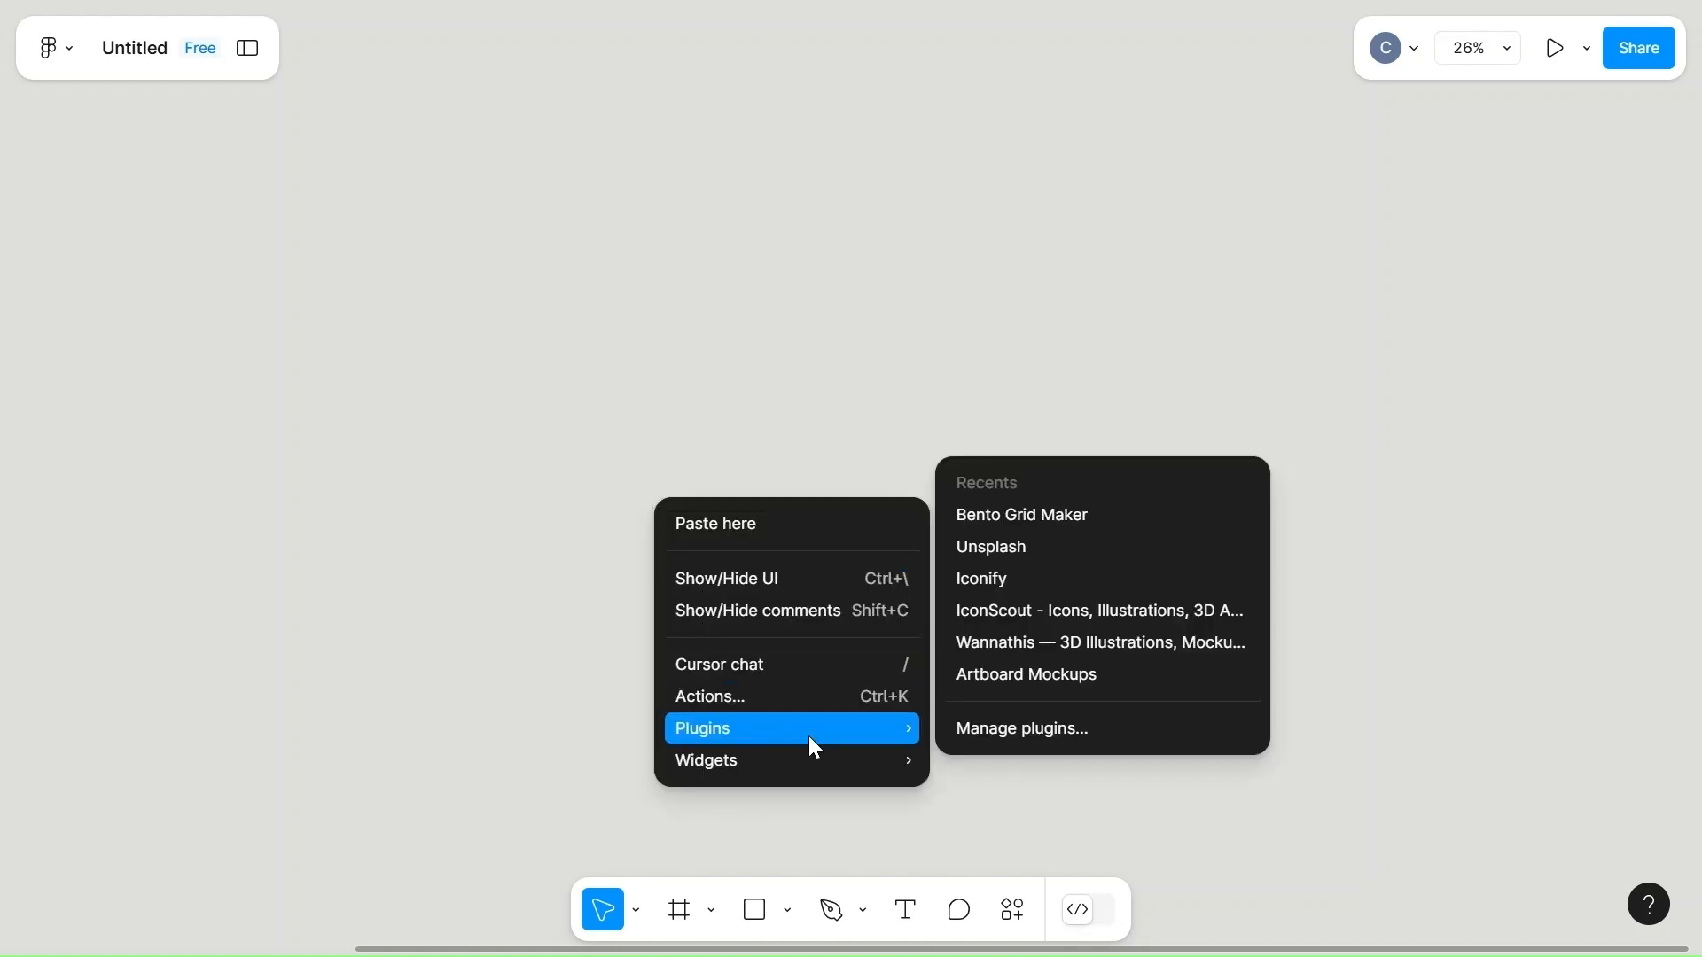
{"action": "left_click", "coordinate": [1056, 512]}
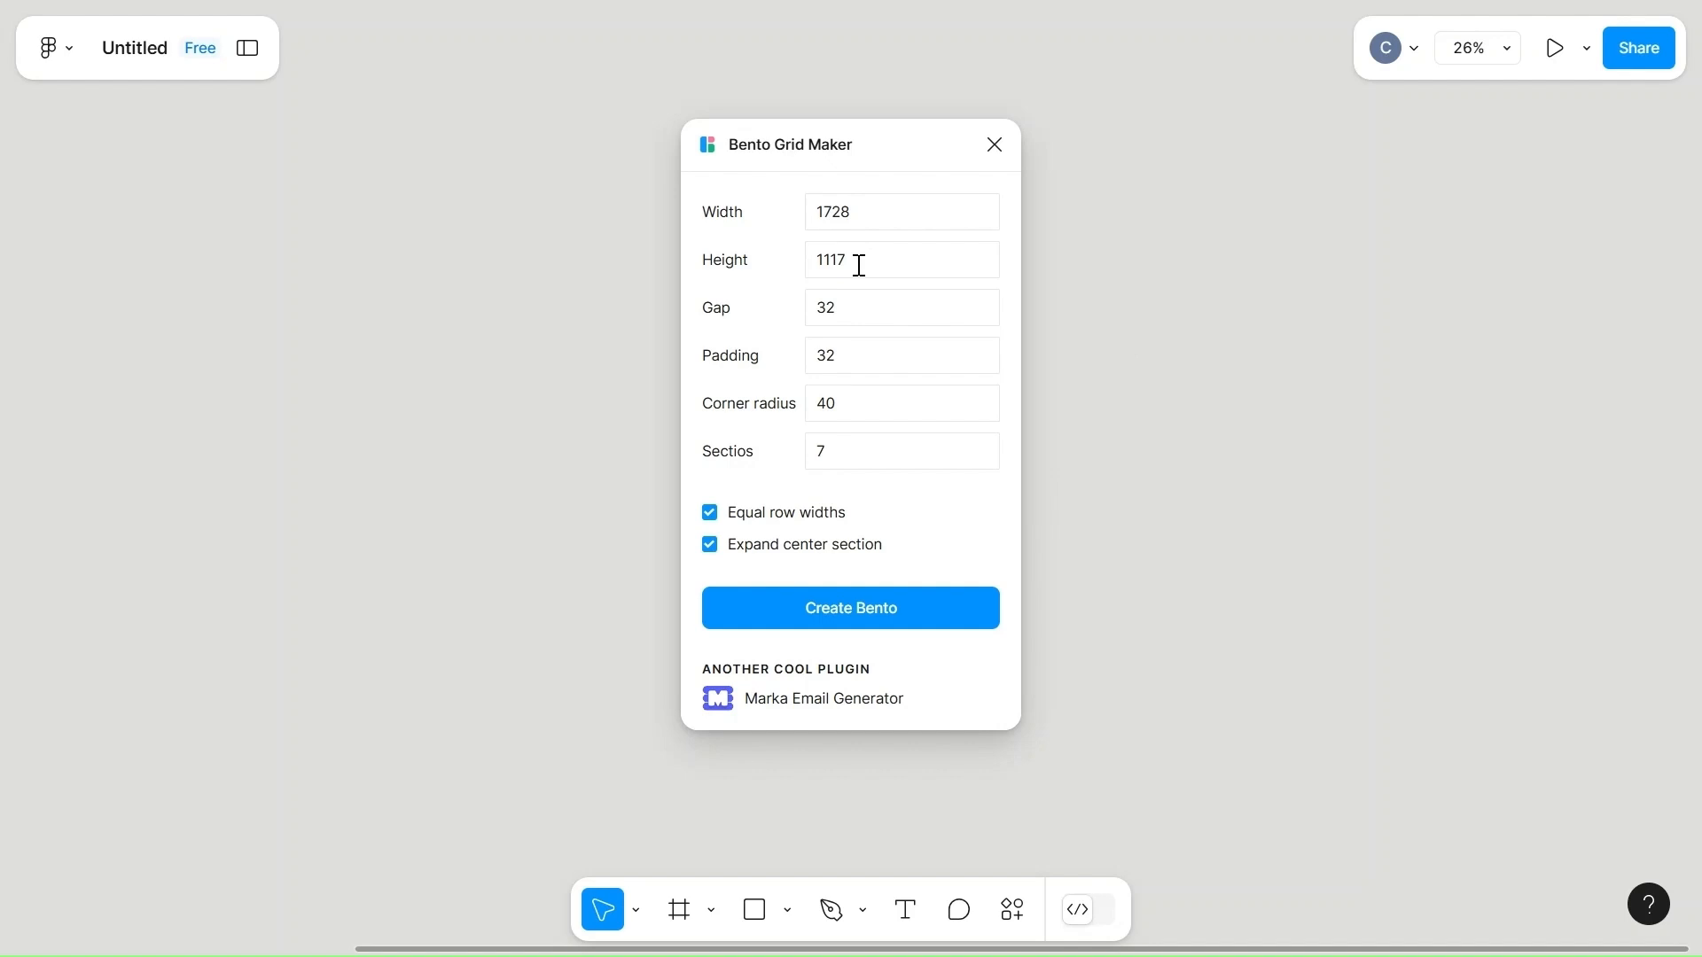
{"action": "left_click", "coordinate": [842, 457]}
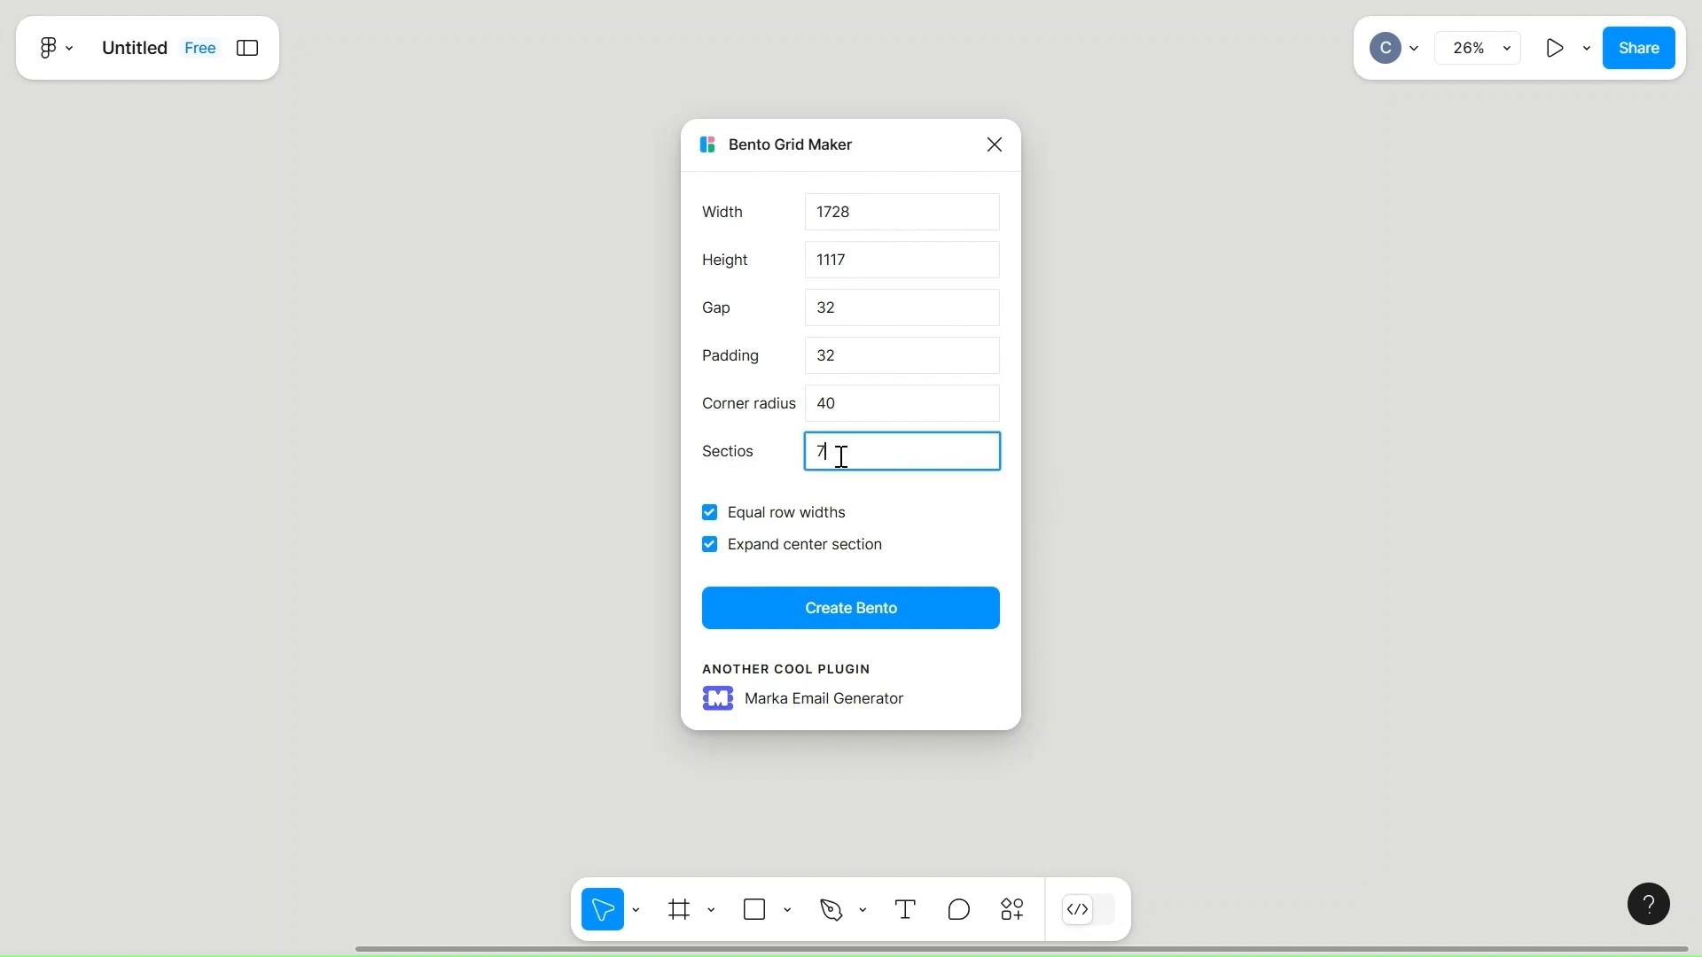
{"action": "left_click", "coordinate": [880, 623]}
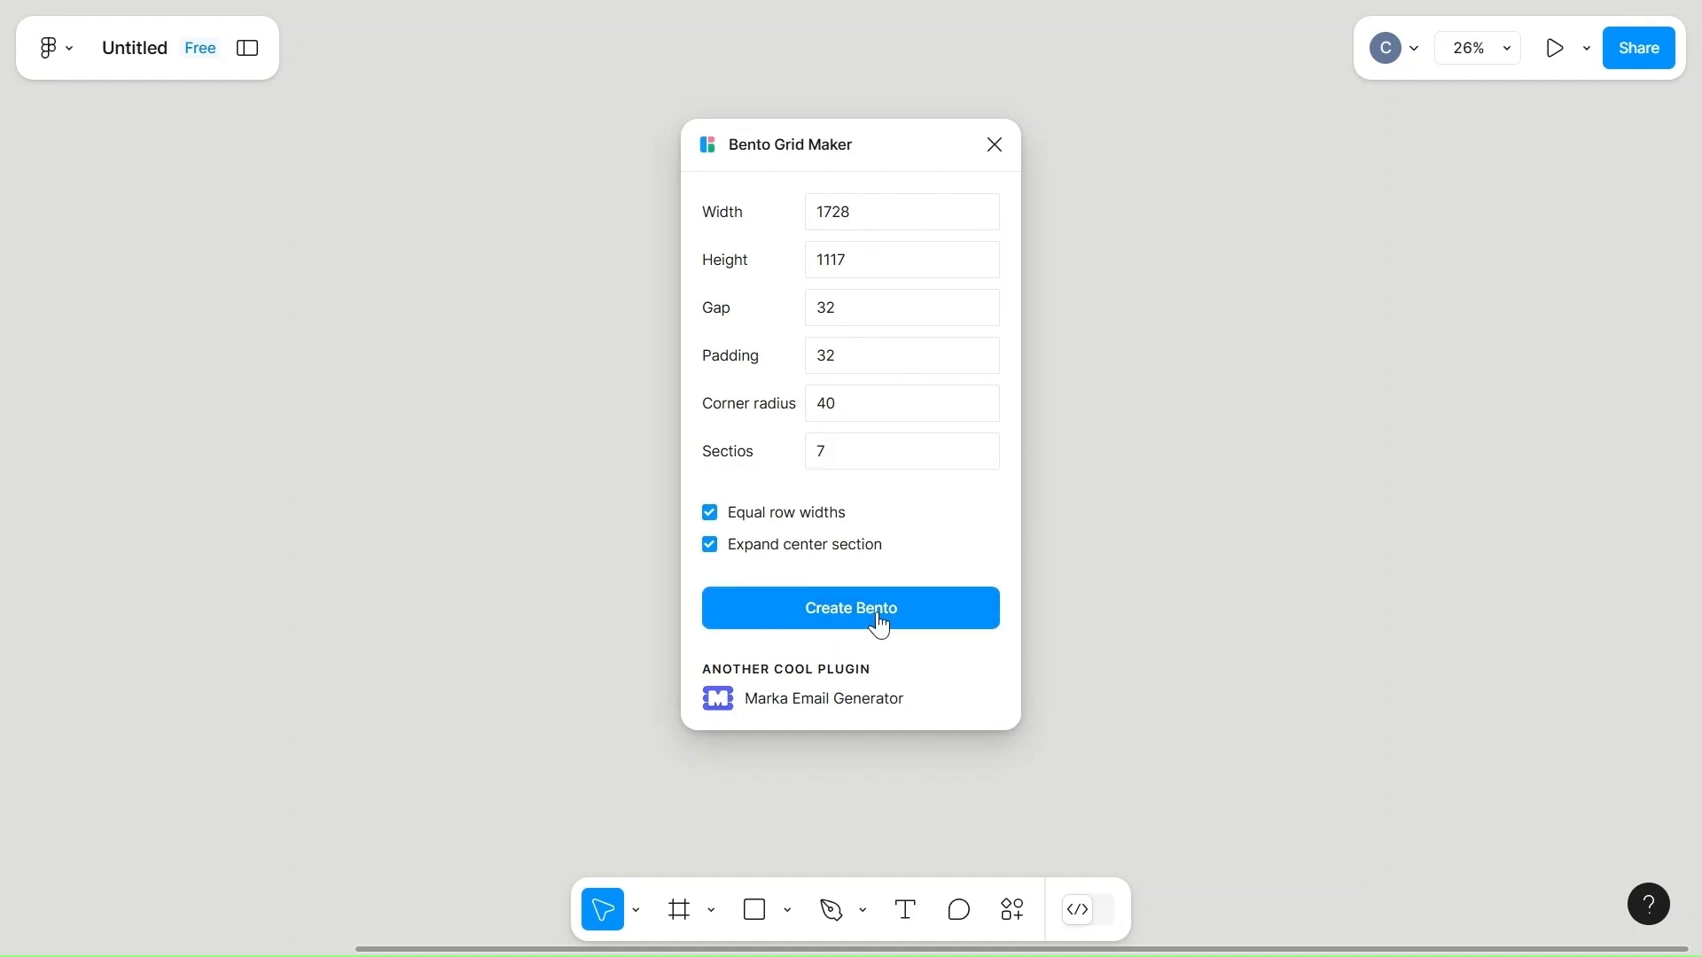
{"action": "left_click", "coordinate": [1002, 147]}
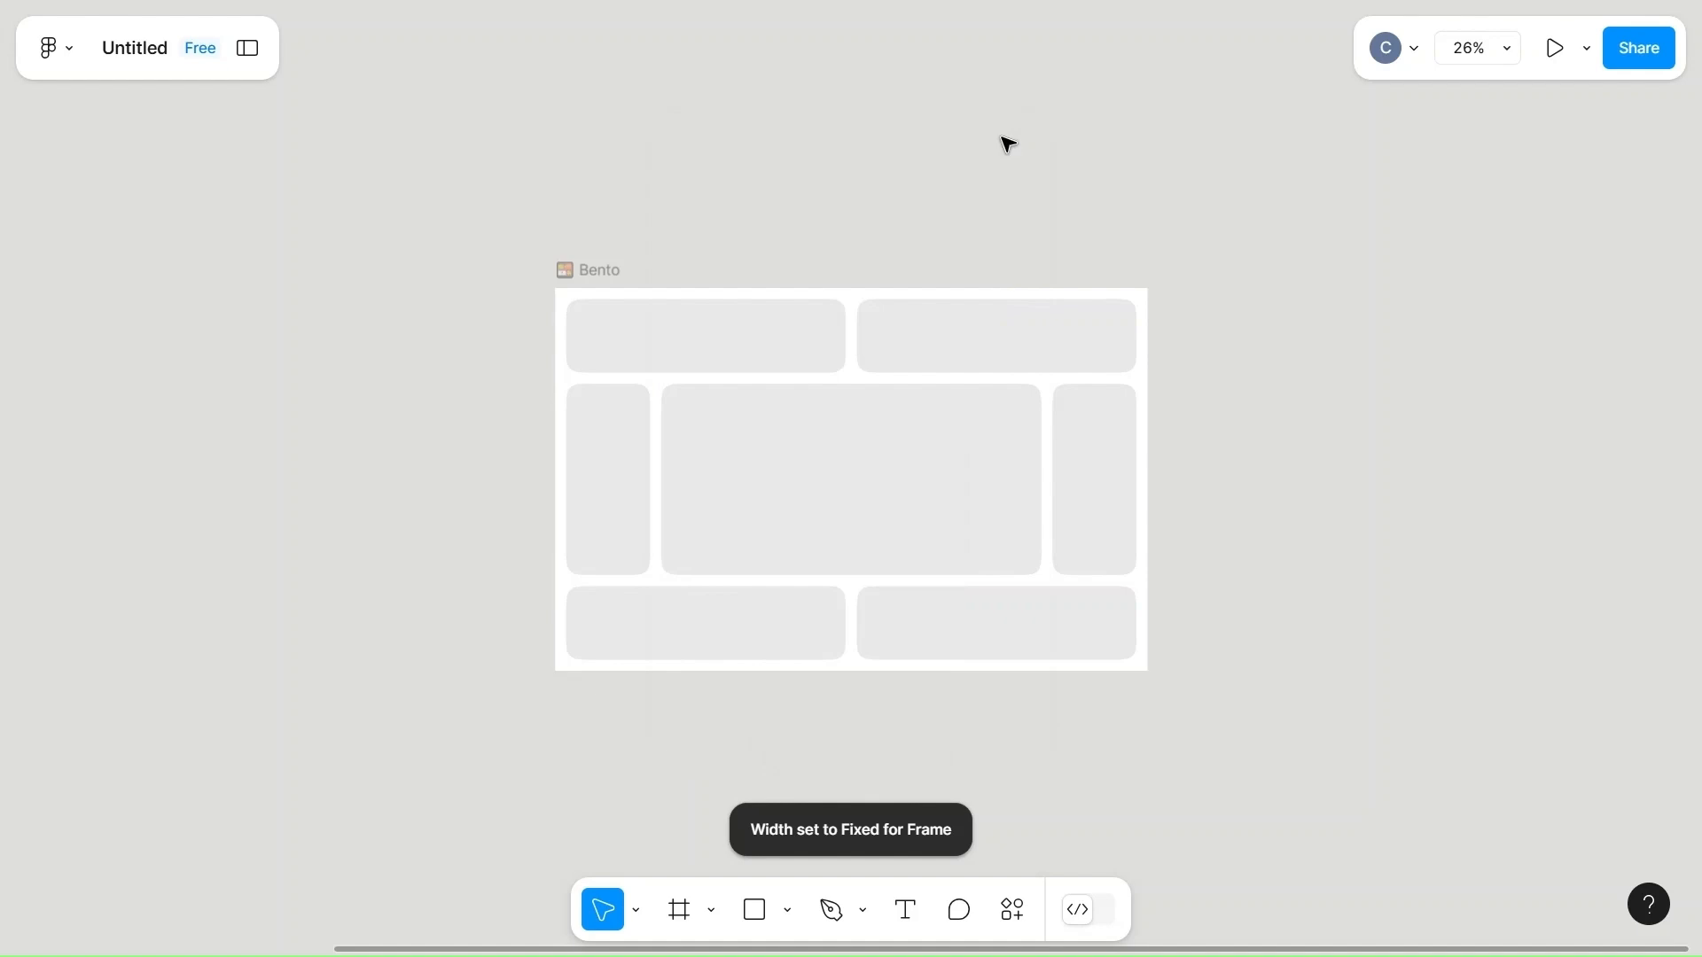
Delete the left cell of the bento's middle row and widen the gap between the top row's cells to 55.
{"action": "left_click", "coordinate": [588, 270]}
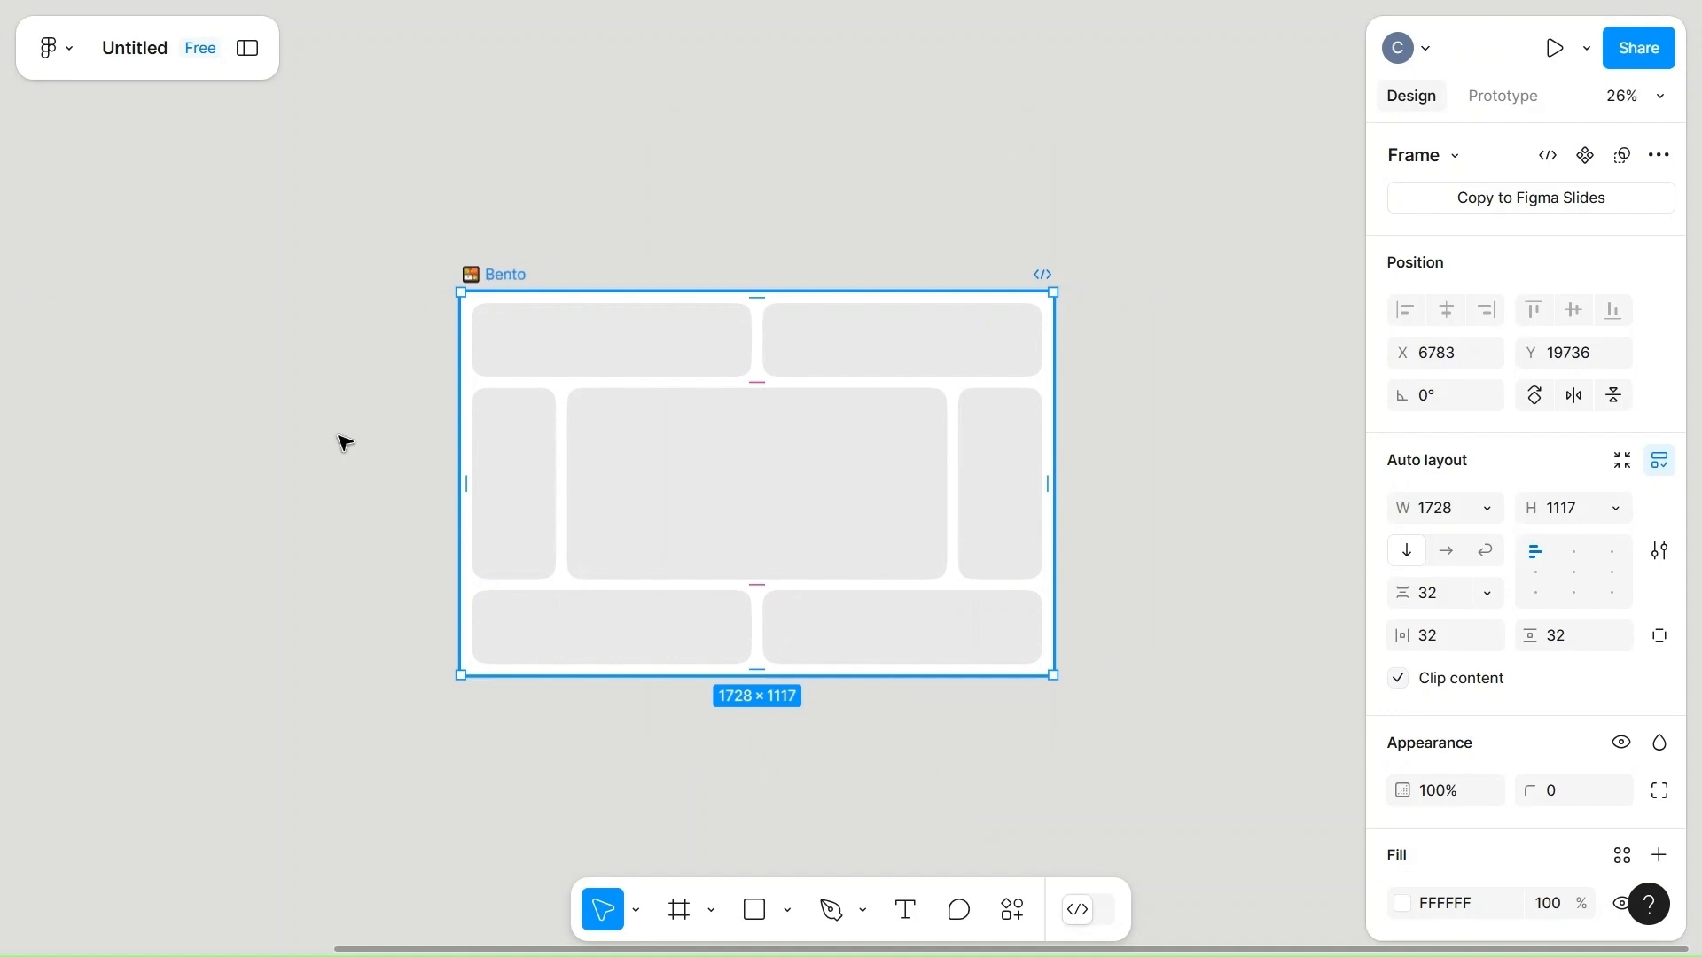
{"action": "left_click", "coordinate": [663, 544]}
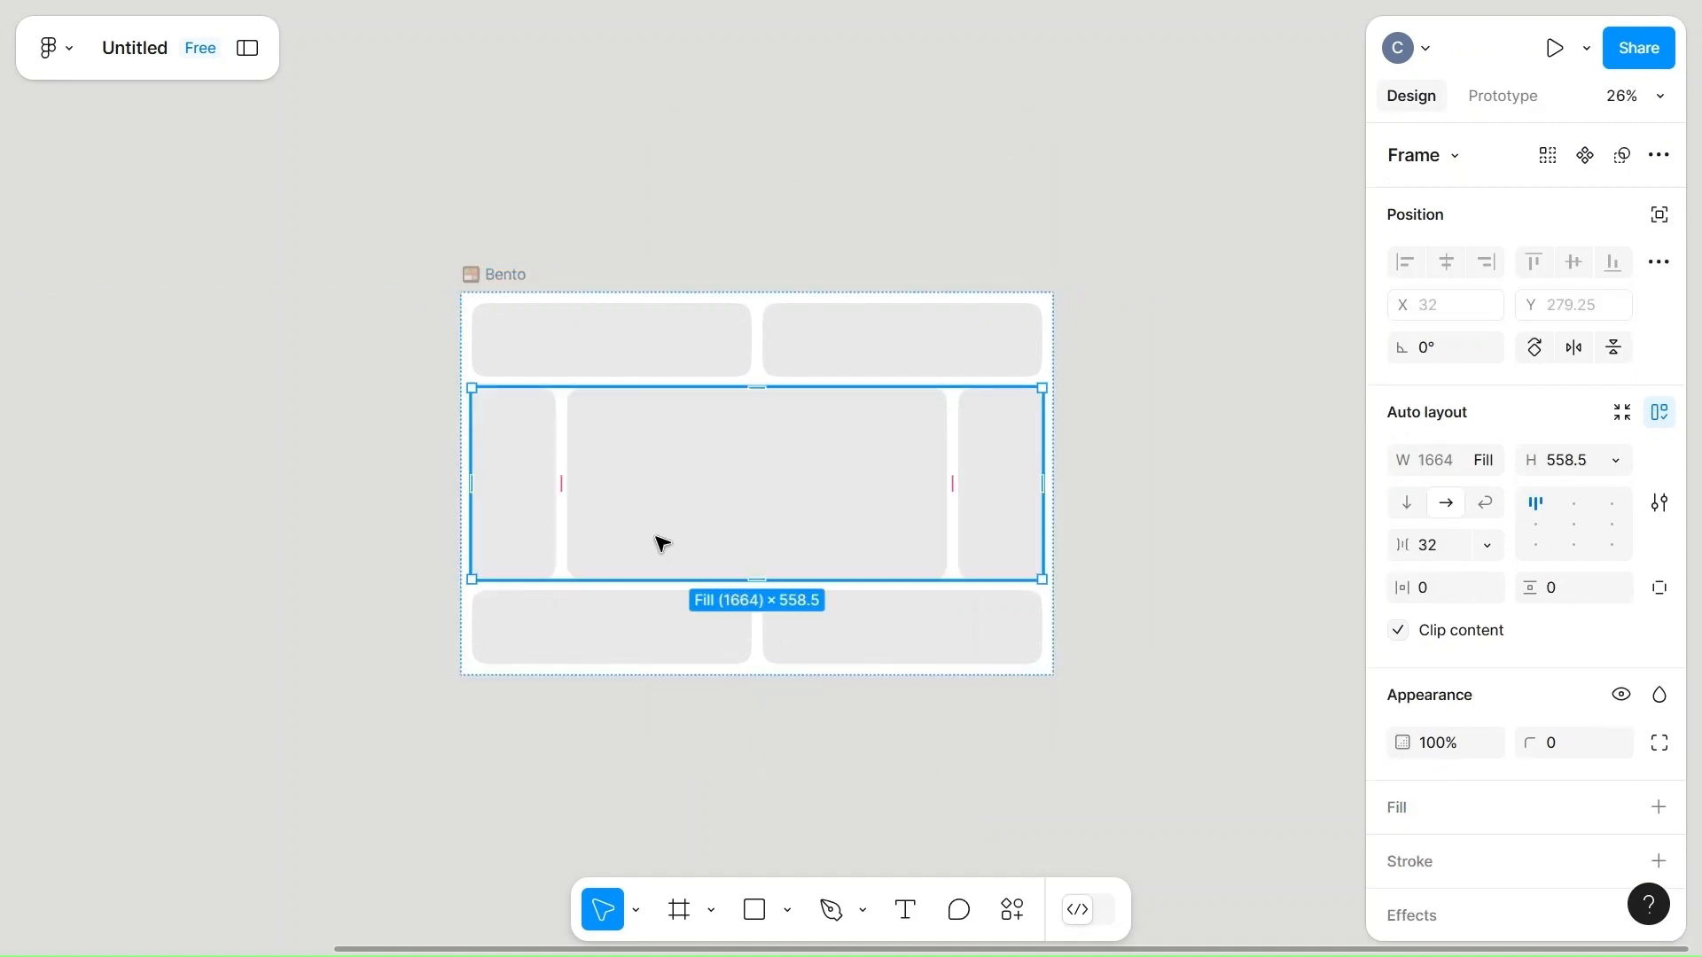
{"action": "left_click", "coordinate": [514, 506]}
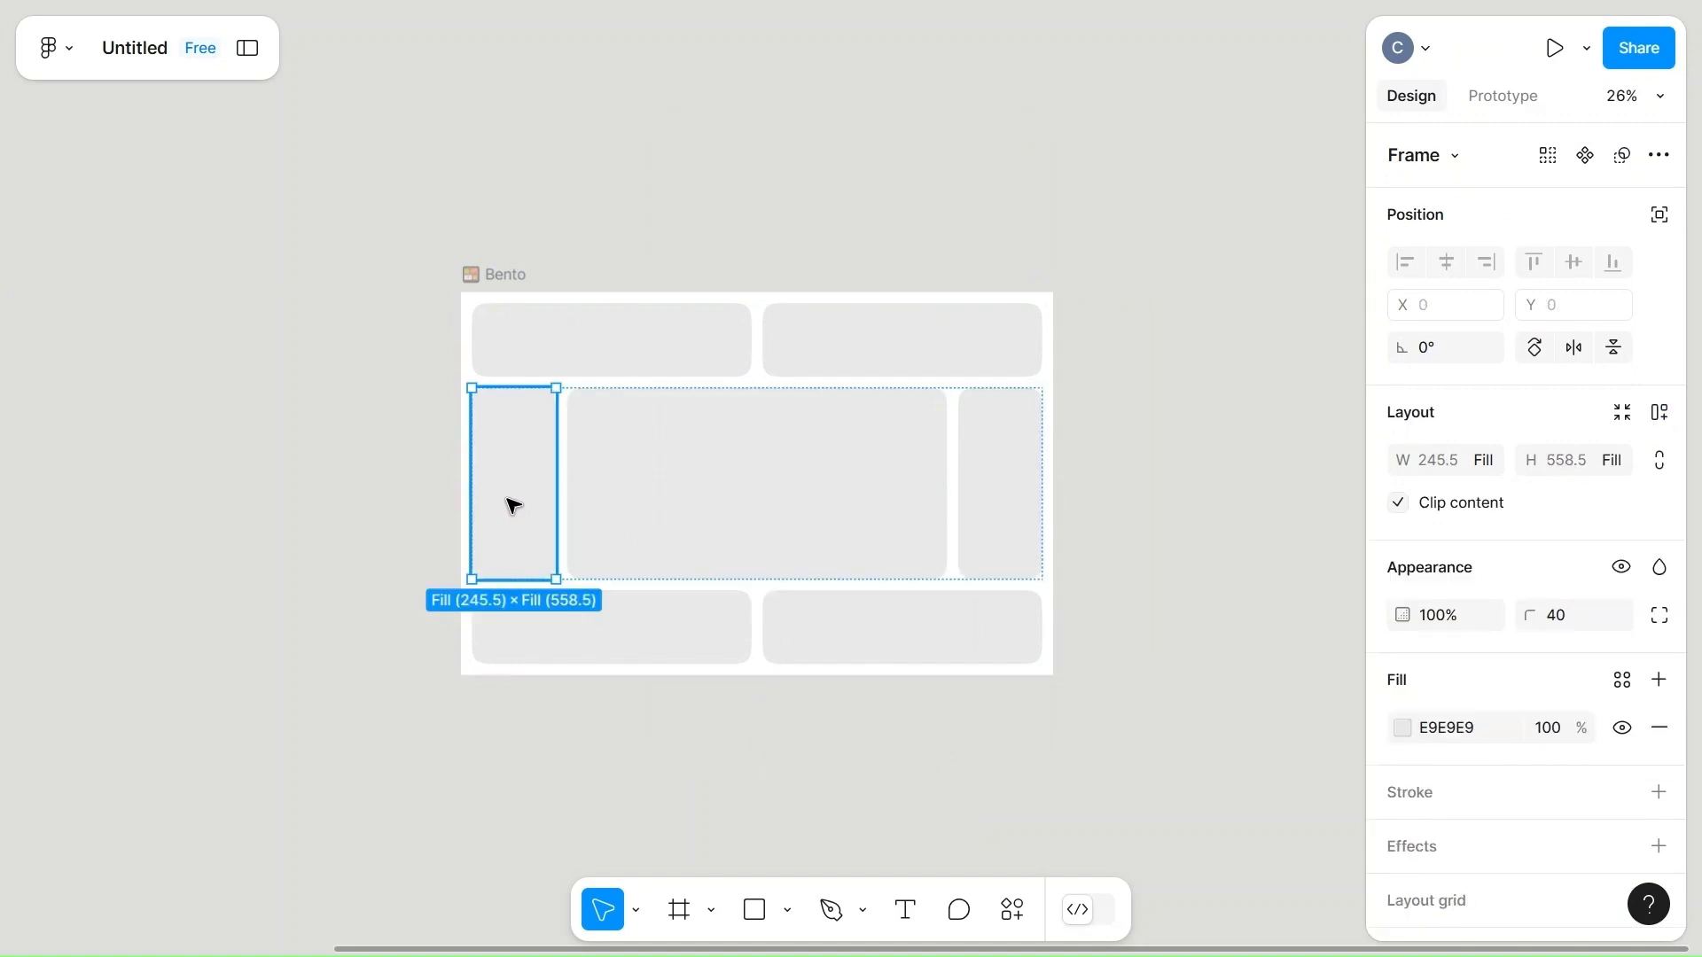
{"action": "key", "text": "Delete"}
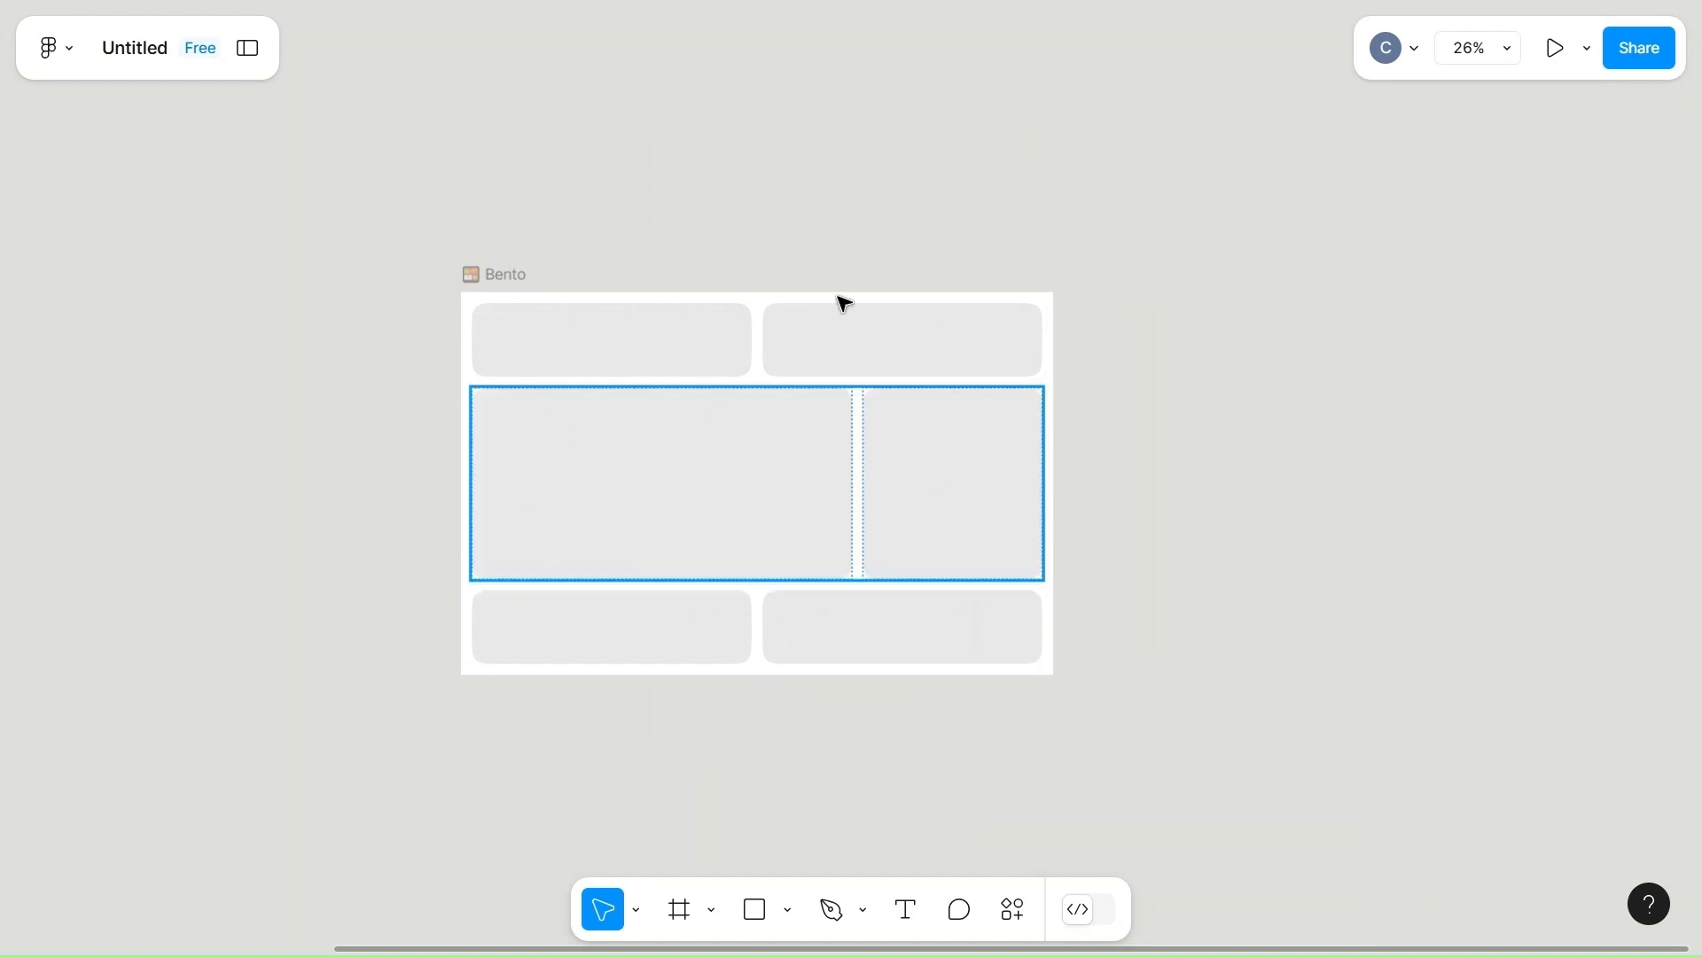
{"action": "left_click", "coordinate": [834, 342]}
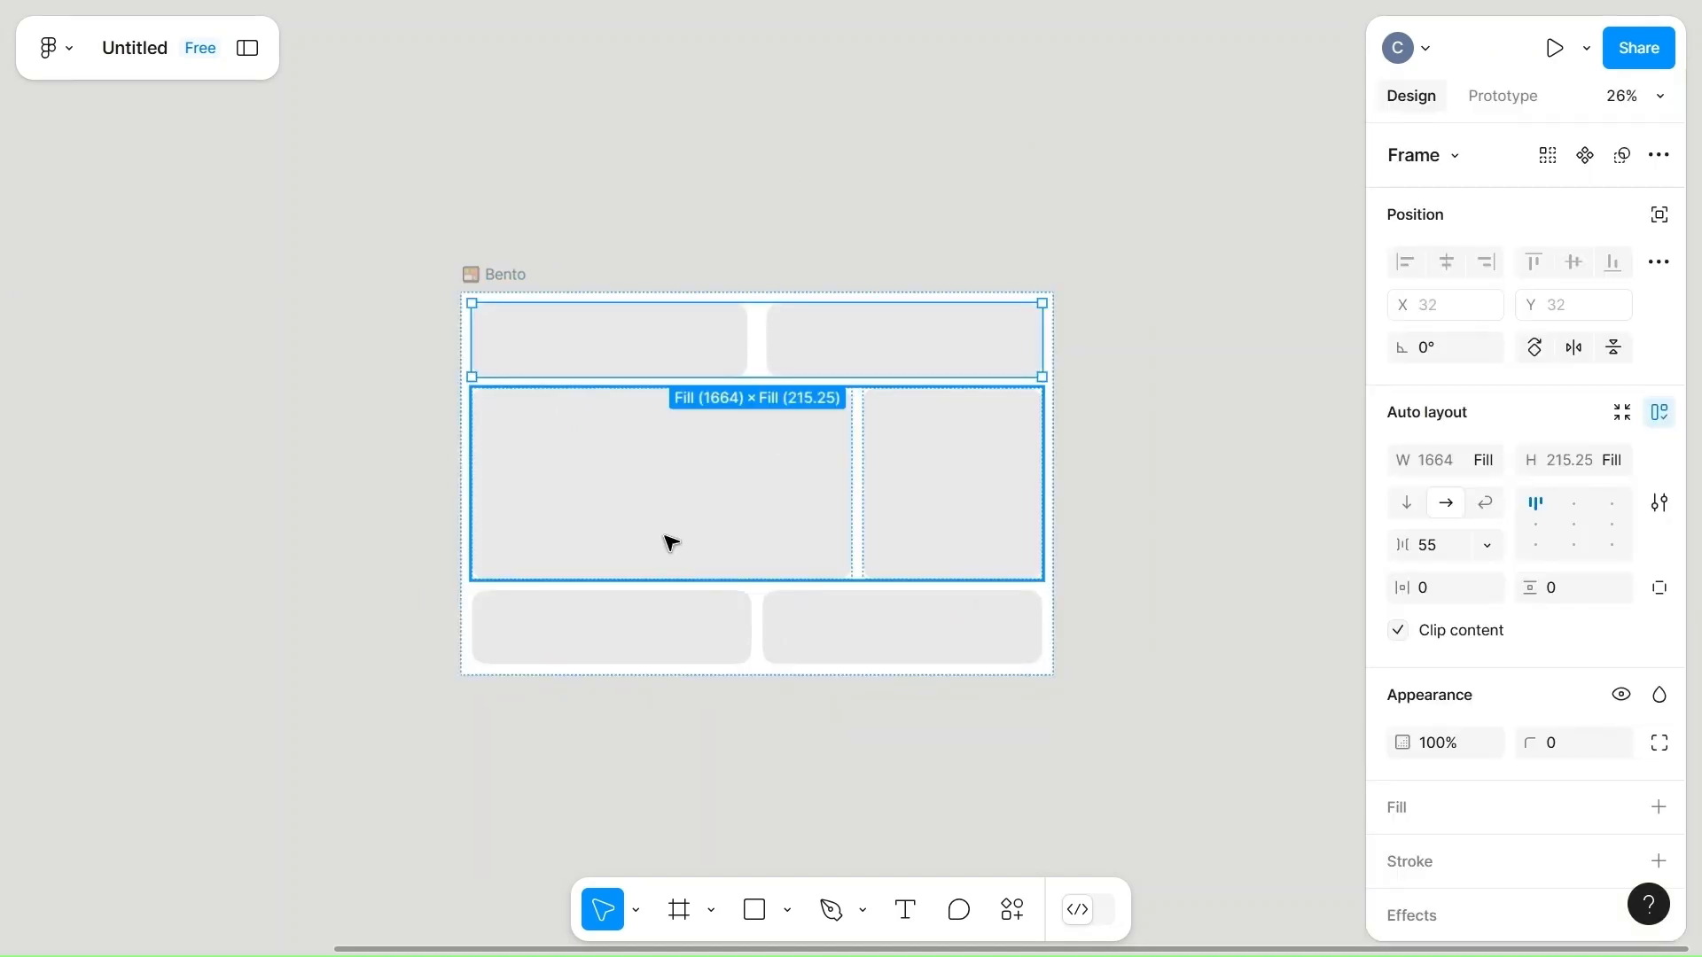
{"action": "left_click", "coordinate": [1143, 492]}
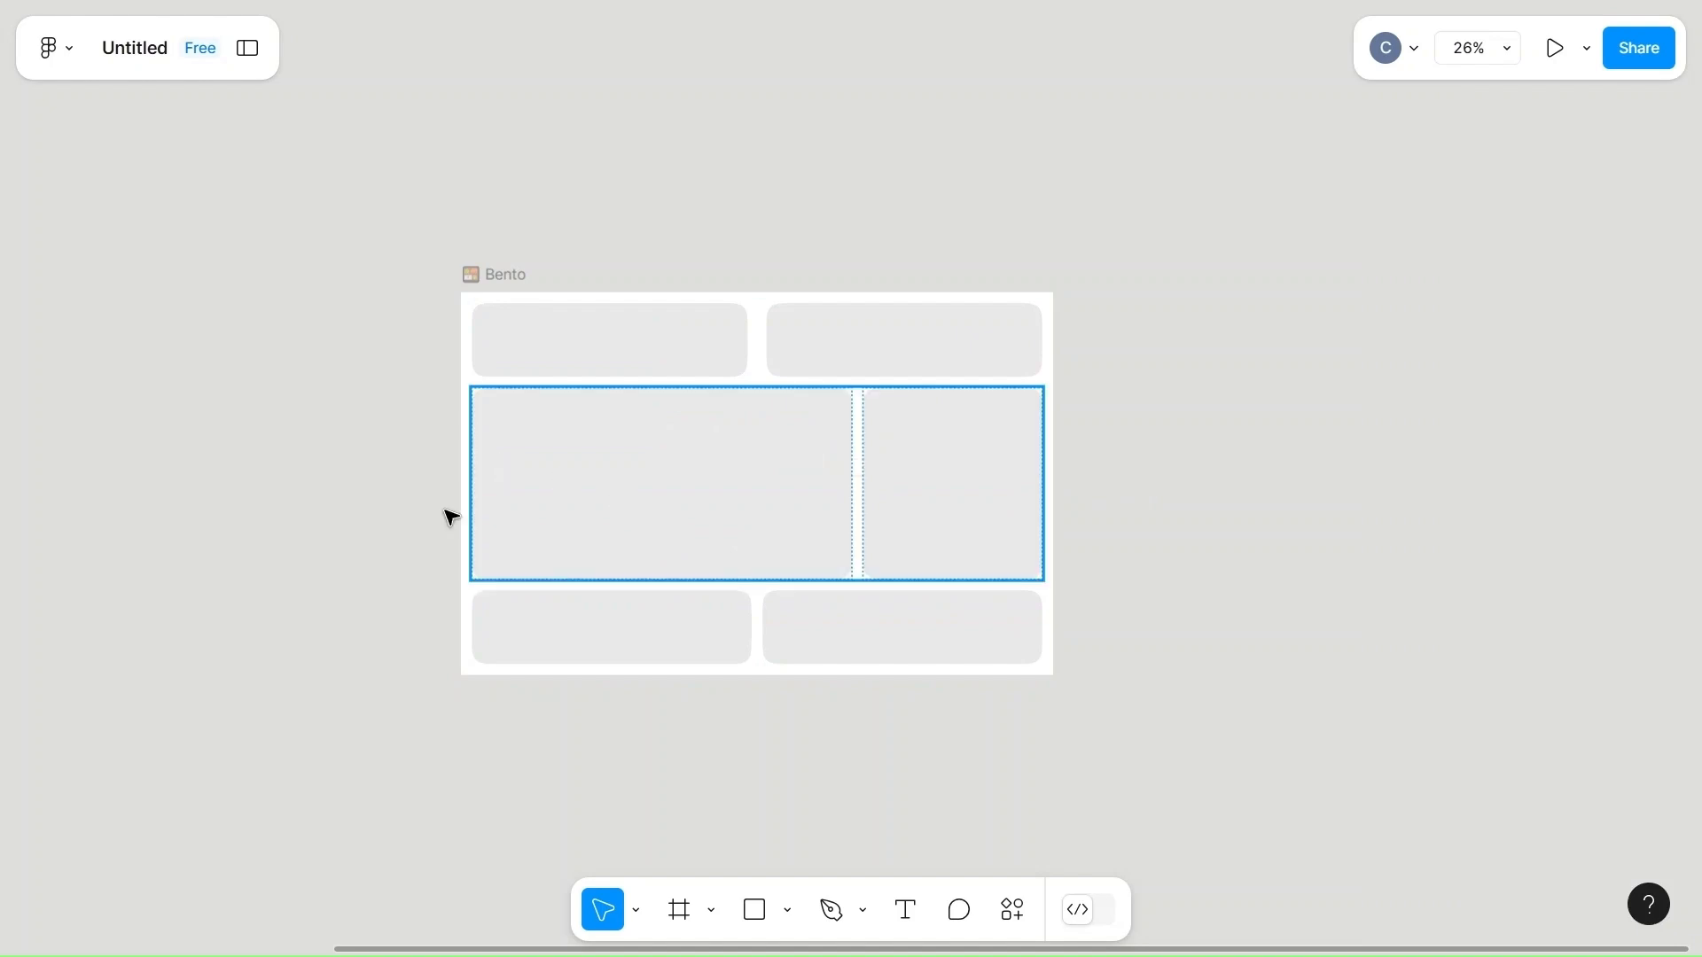
Copy the red car photo and paste it into the large cell of the bento's middle row.
{"action": "scroll", "coordinate": [281, 536], "scroll_direction": "left", "scroll_amount": 5}
{"action": "scroll", "coordinate": [285, 535], "scroll_direction": "left", "scroll_amount": 6}
{"action": "left_click", "coordinate": [285, 535]}
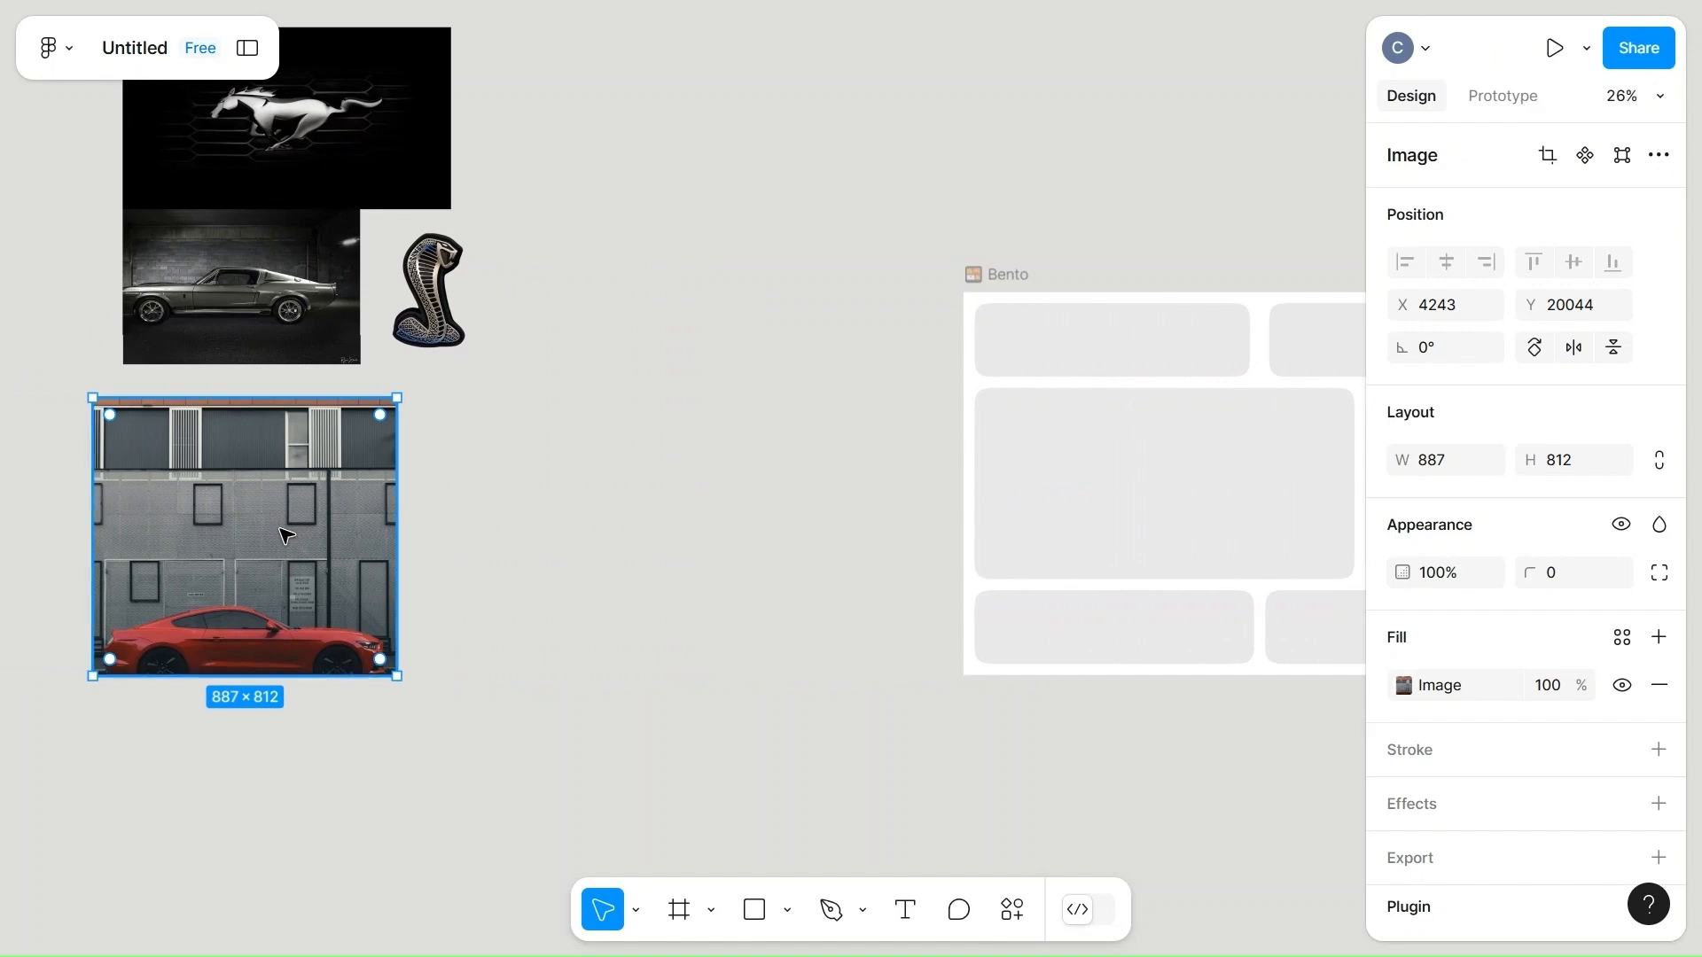
{"action": "left_click", "coordinate": [1121, 458]}
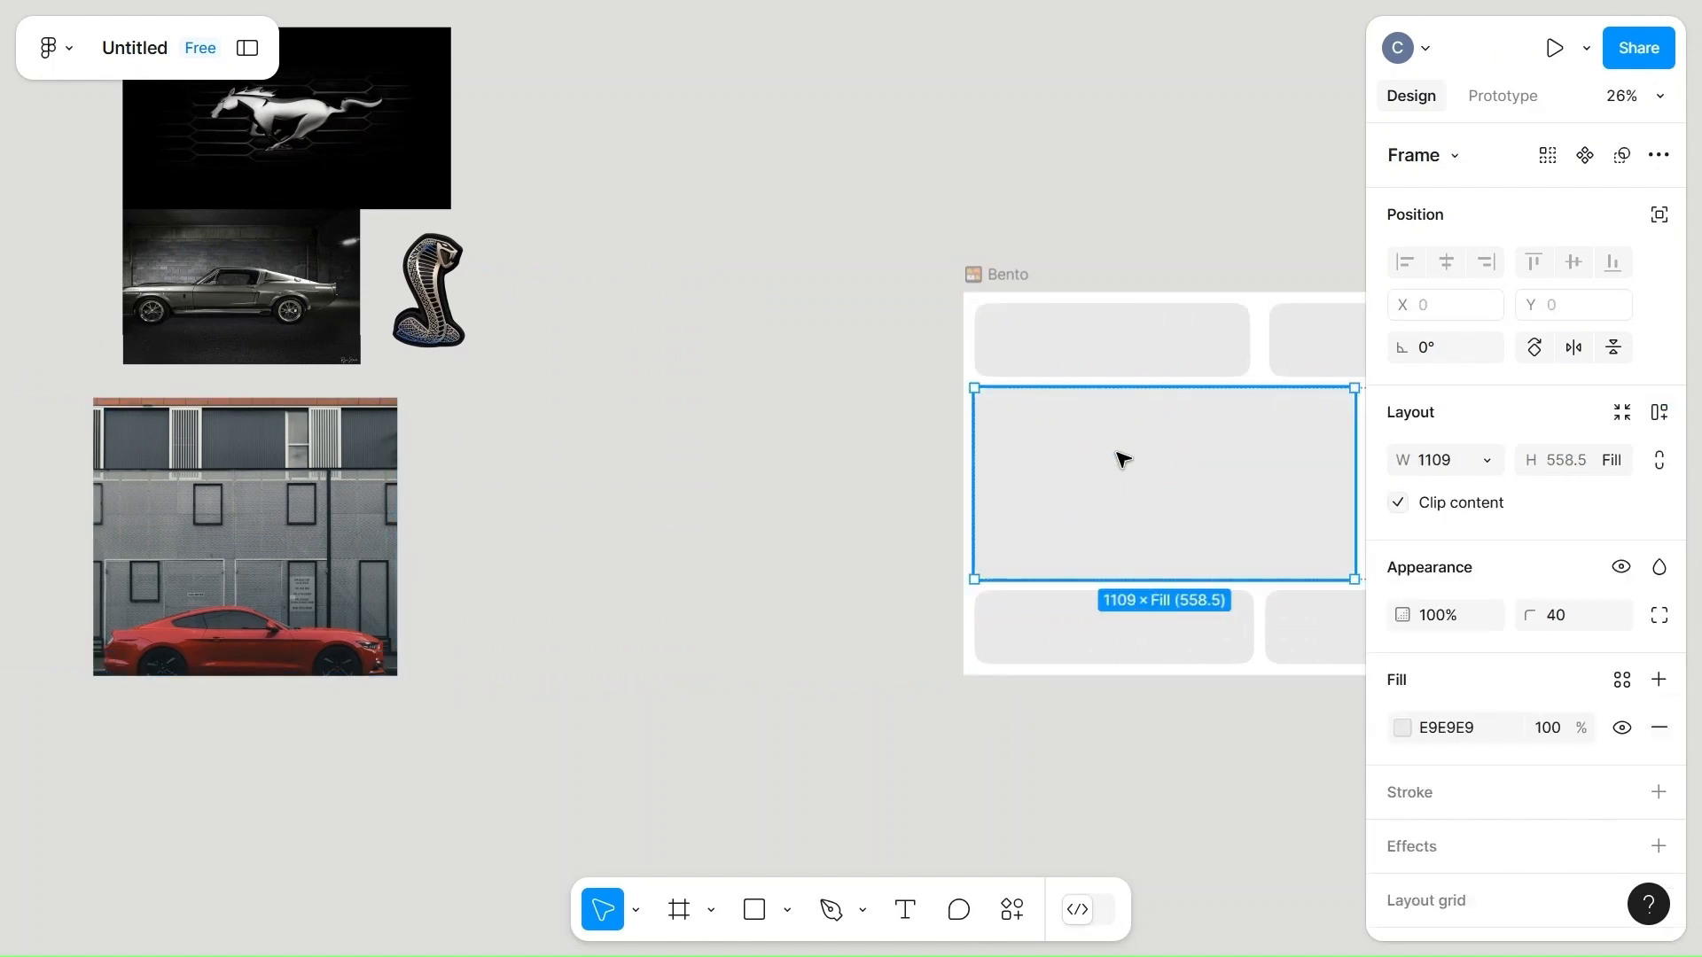
{"action": "scroll", "coordinate": [1121, 459], "scroll_direction": "right", "scroll_amount": 8}
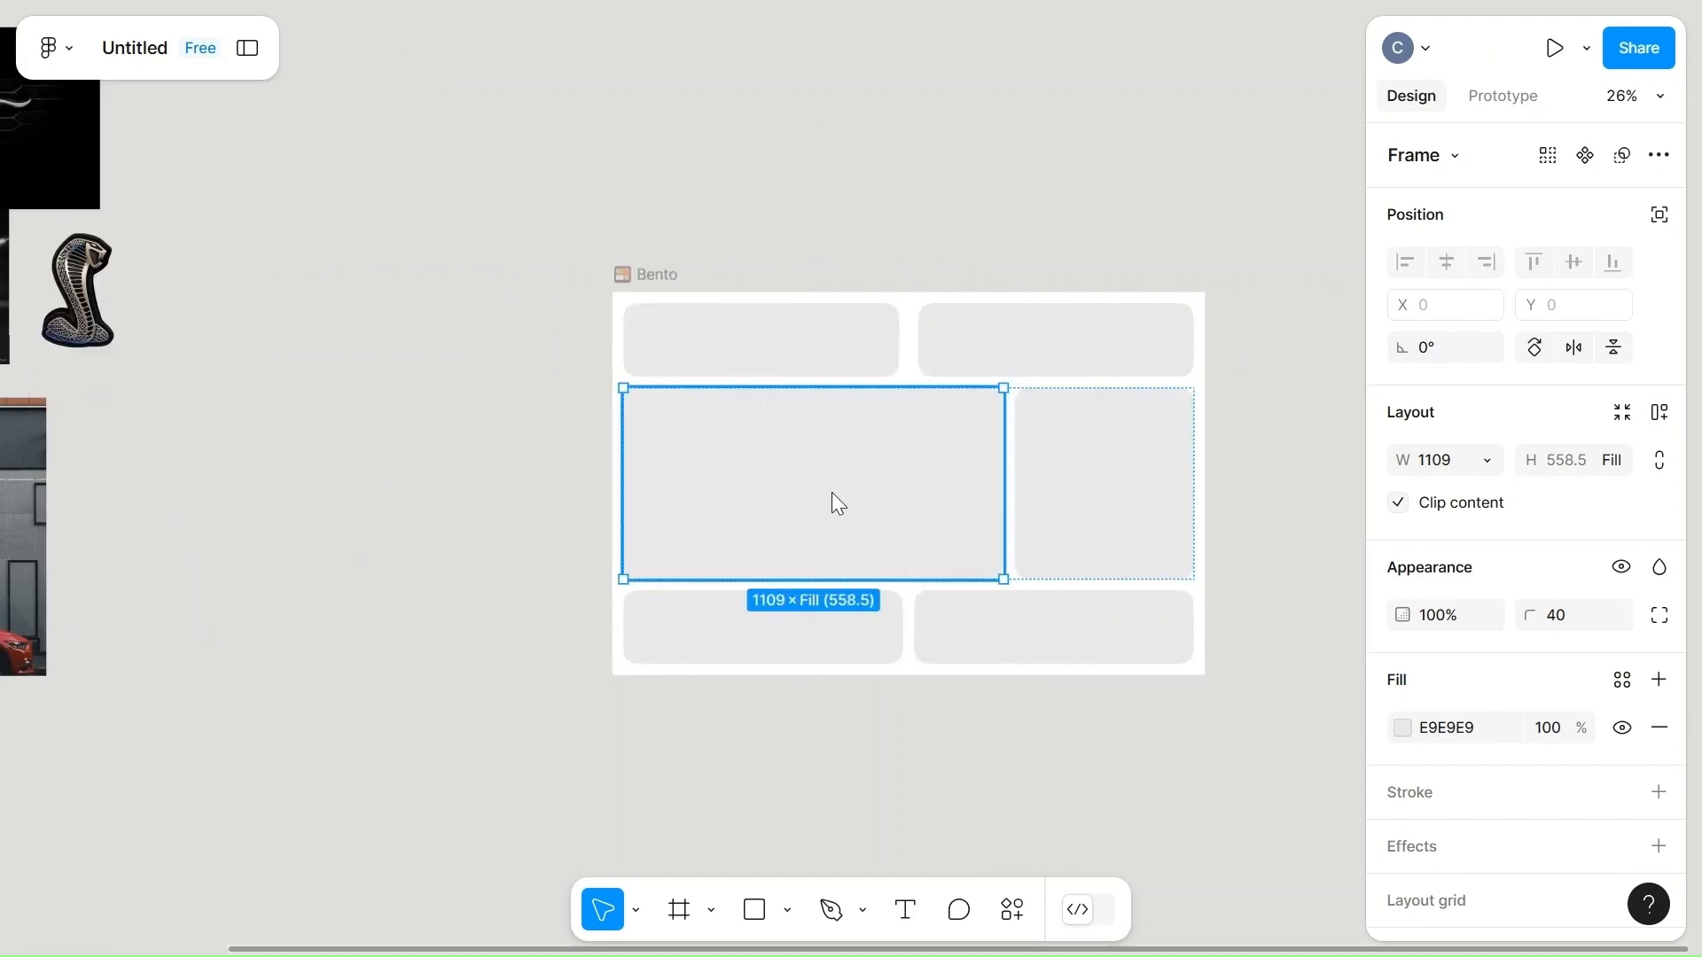
{"action": "right_click", "coordinate": [831, 492]}
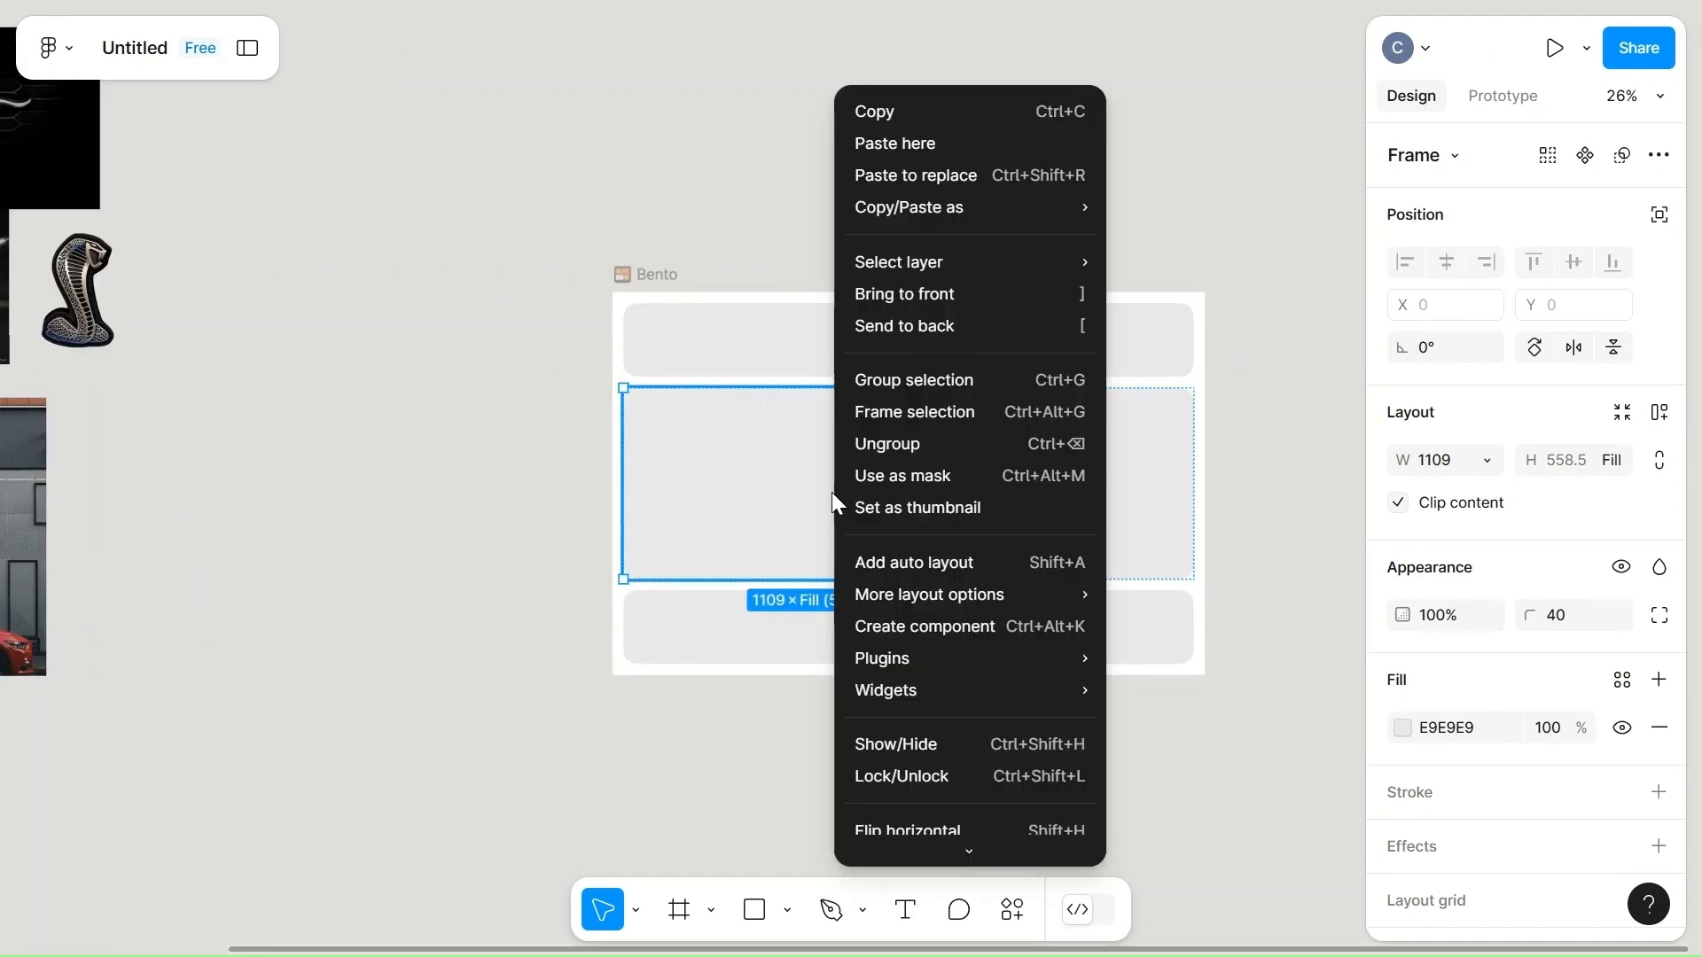
{"action": "left_click", "coordinate": [923, 154]}
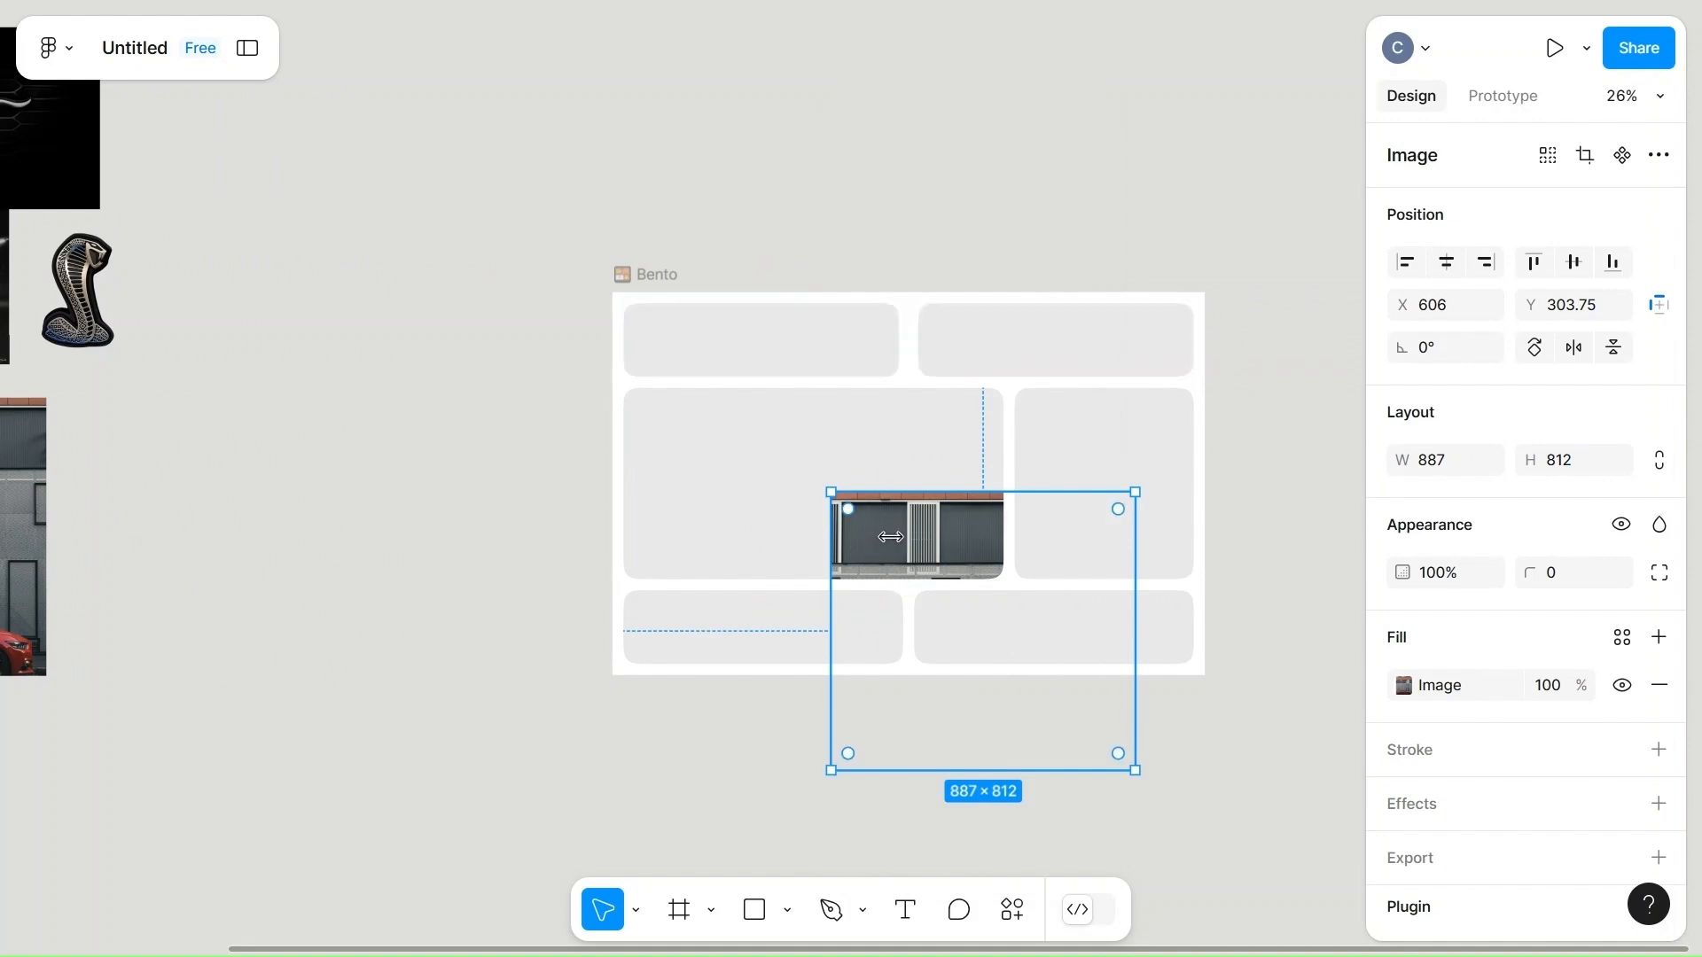
Fit the pasted car photo across the cell at a width of 1109 and raise it to Y -338.25.
{"action": "left_click_drag", "start_coordinate": [890, 536], "coordinate": [618, 508]}
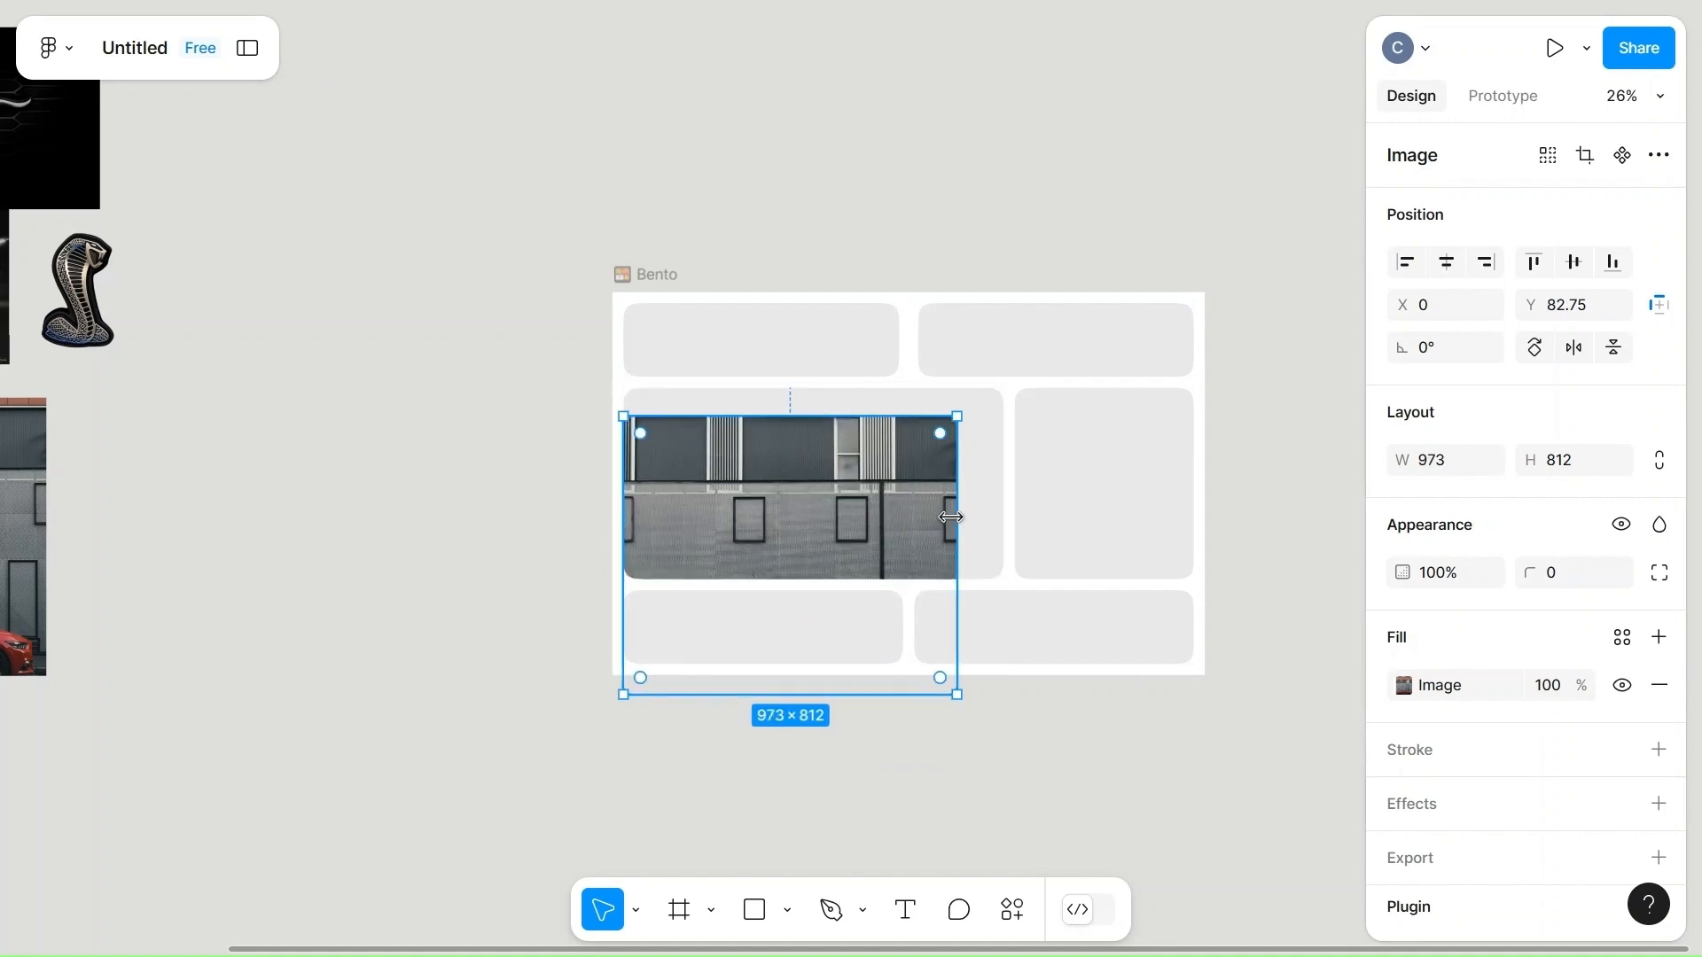
{"action": "left_click_drag", "start_coordinate": [963, 509], "coordinate": [1007, 516]}
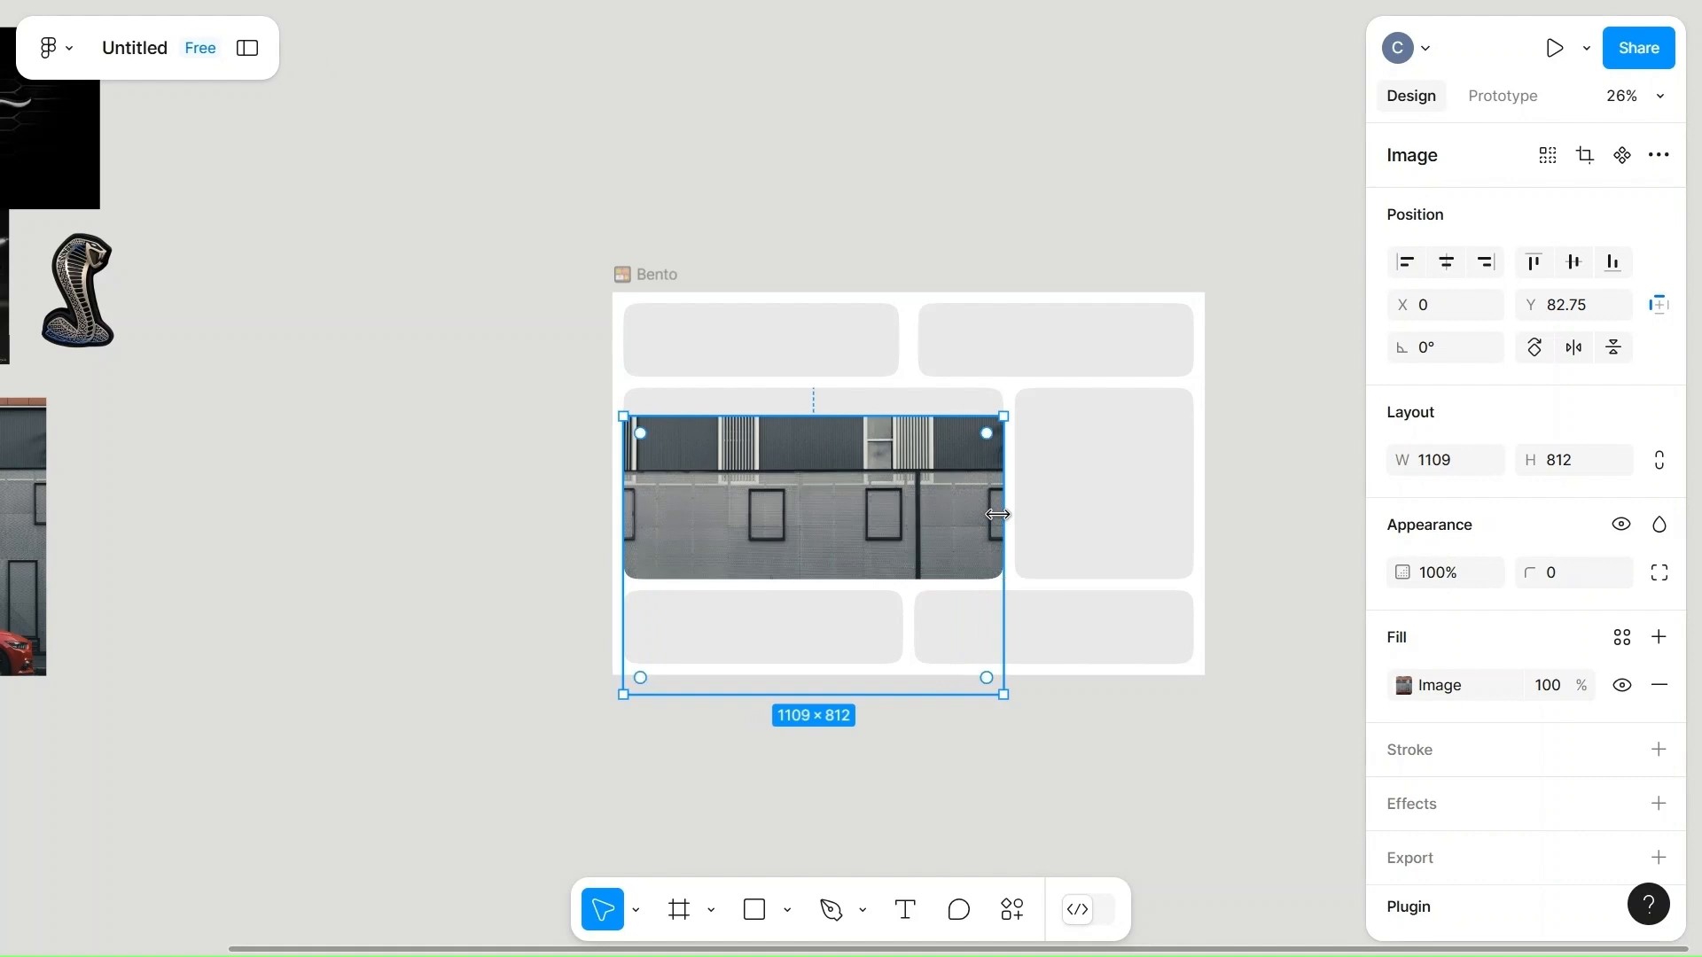
{"action": "key", "text": "Up"}
{"action": "key", "text": "Up"}
{"action": "key", "text": "Up"}
{"action": "key", "text": "Up"}
{"action": "key", "text": "Up"}
{"action": "key", "text": "Up"}
{"action": "key", "text": "Up"}
{"action": "key", "text": "Up"}
{"action": "key", "text": "Up"}
{"action": "key", "text": "Up"}
{"action": "key", "text": "Up"}
{"action": "key", "text": "Up"}
{"action": "key", "text": "Up"}
{"action": "key", "text": "Up"}
{"action": "key", "text": "Up"}
{"action": "key", "text": "Up"}
{"action": "key", "text": "Up"}
{"action": "key", "text": "Up"}
{"action": "key", "text": "Up"}
{"action": "key", "text": "Up"}
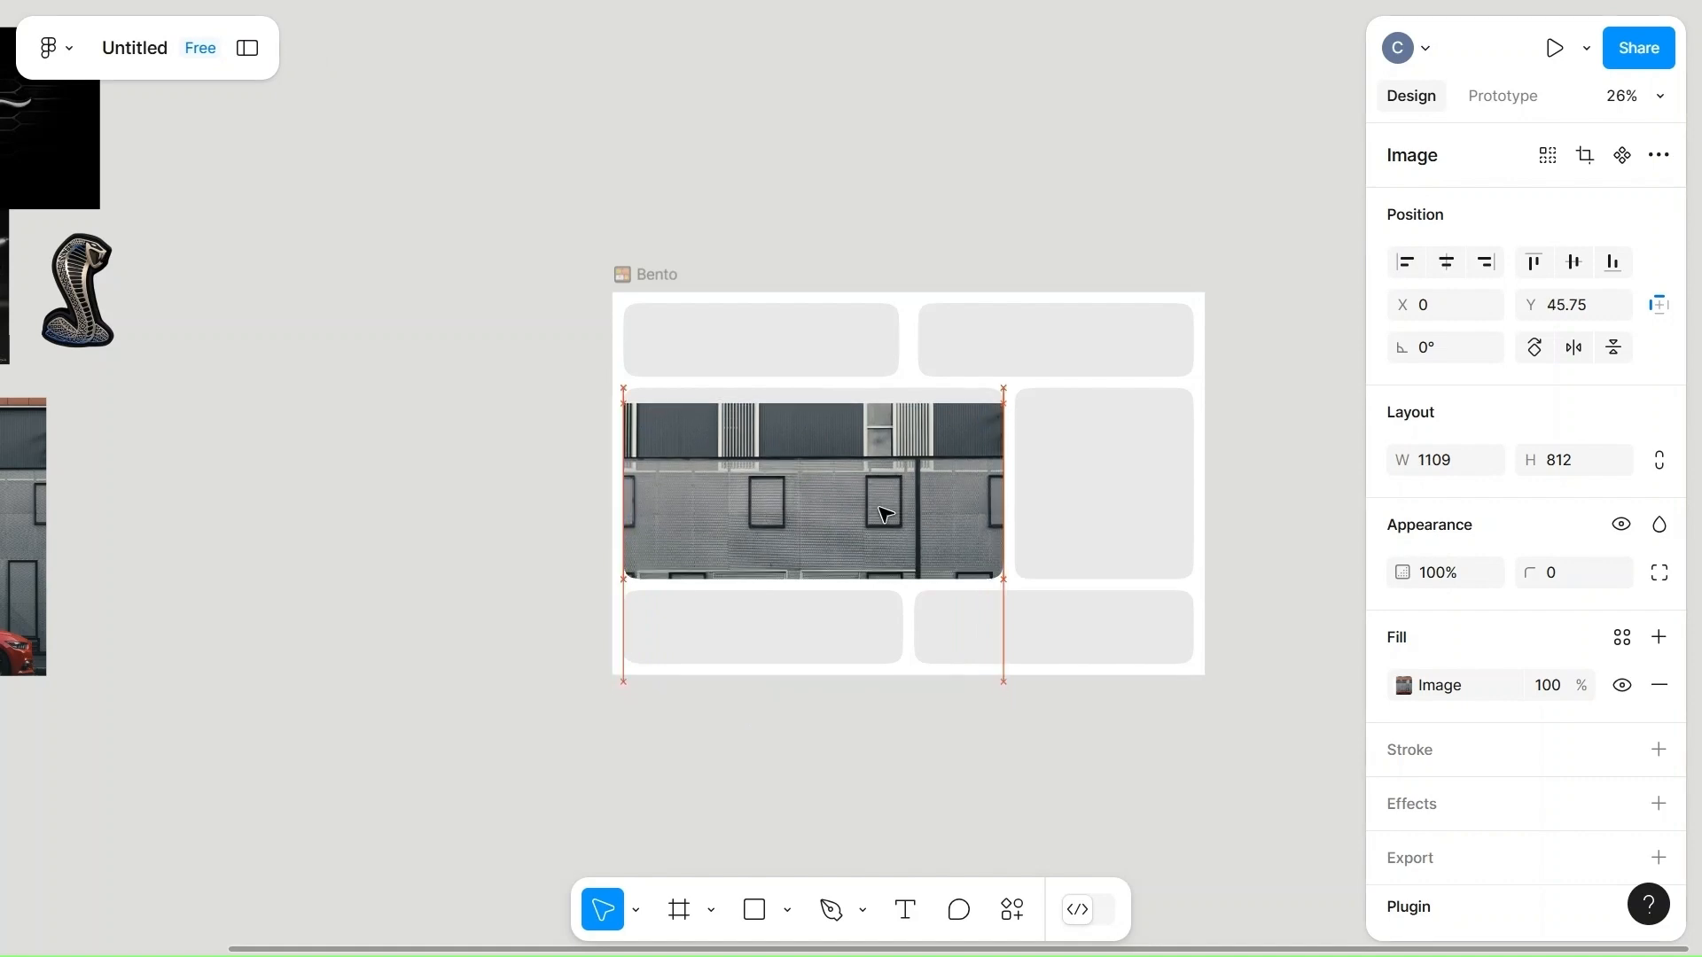
{"action": "key", "text": "Up"}
{"action": "key", "text": "Up"}
{"action": "key", "text": "Up"}
{"action": "key", "text": "Up"}
{"action": "key", "text": "Up"}
{"action": "key", "text": "Up"}
{"action": "key", "text": "Up"}
{"action": "key", "text": "Up"}
{"action": "key", "text": "Up"}
{"action": "key", "text": "Up"}
{"action": "key", "text": "Up"}
{"action": "key", "text": "Up"}
{"action": "key", "text": "Up"}
{"action": "key", "text": "Up"}
{"action": "key", "text": "Up"}
{"action": "key", "text": "Up"}
{"action": "key", "text": "Up"}
{"action": "key", "text": "Up"}
{"action": "key", "text": "Up"}
{"action": "key", "text": "Up"}
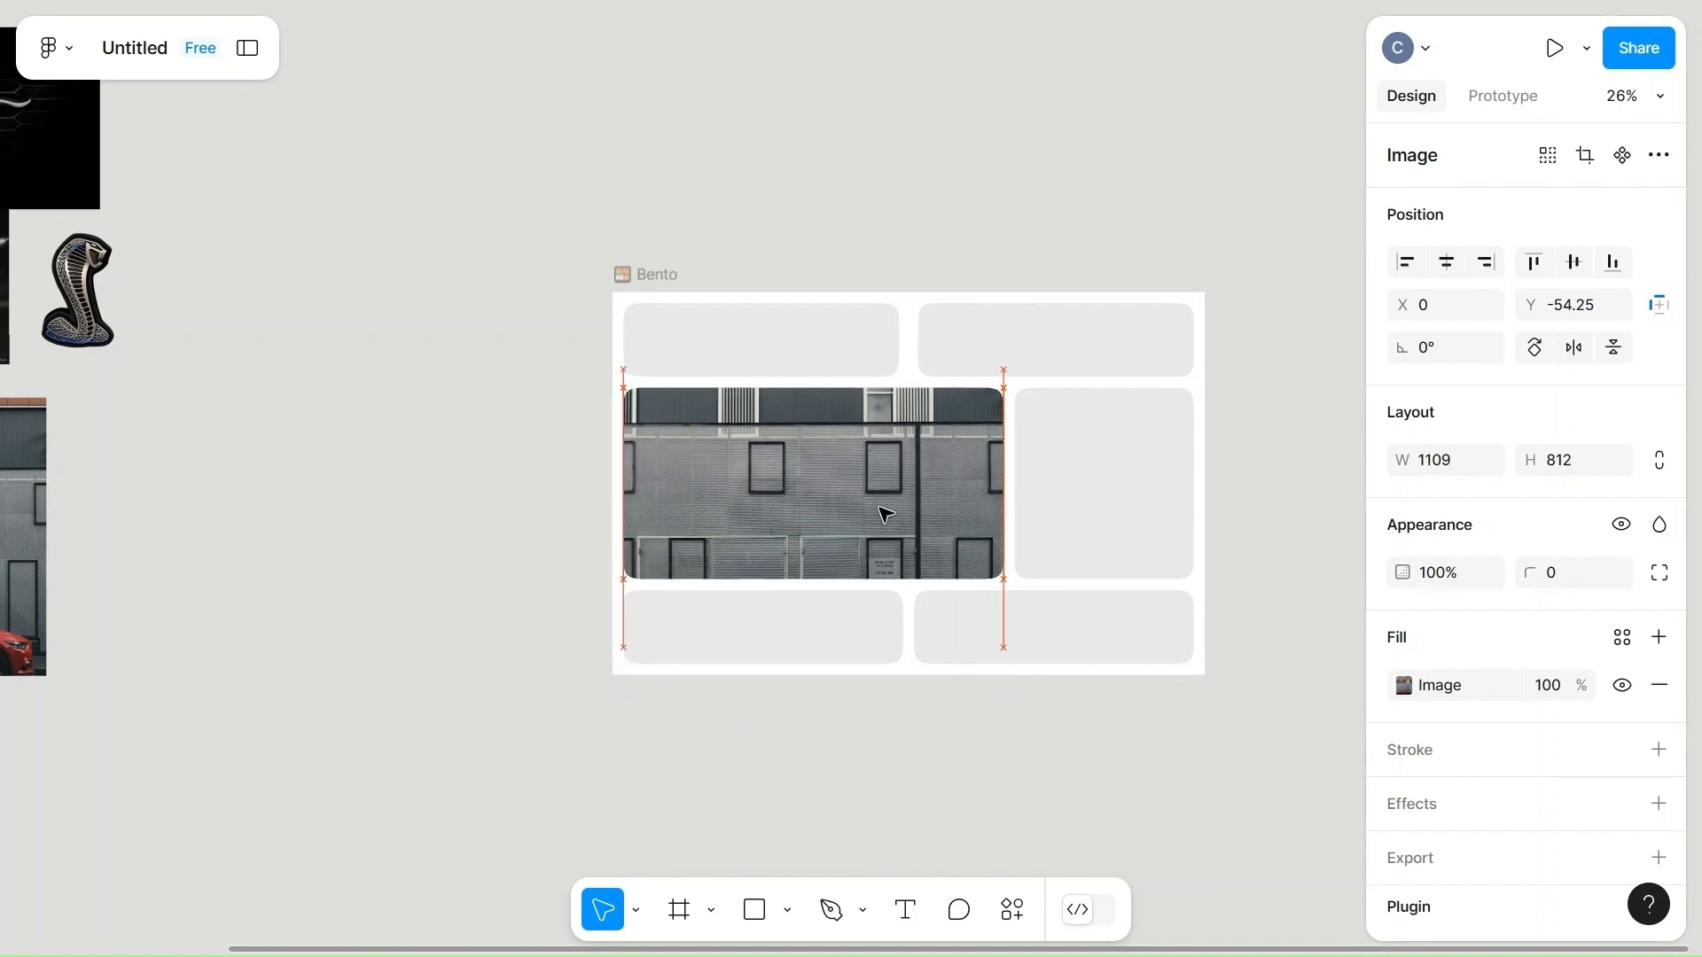
{"action": "key", "text": "Up"}
{"action": "key", "text": "Up"}
{"action": "key", "text": "Up"}
{"action": "key", "text": "Up"}
{"action": "key", "text": "Up"}
{"action": "key", "text": "Up"}
{"action": "key", "text": "Up"}
{"action": "key", "text": "Up"}
{"action": "key", "text": "Up"}
{"action": "key", "text": "Up"}
{"action": "key", "text": "Up"}
{"action": "key", "text": "Up"}
{"action": "key", "text": "Up"}
{"action": "key", "text": "Up"}
{"action": "key", "text": "Up"}
{"action": "key", "text": "Up"}
{"action": "key", "text": "Up"}
{"action": "key", "text": "Up"}
{"action": "key", "text": "Up"}
{"action": "key", "text": "Up"}
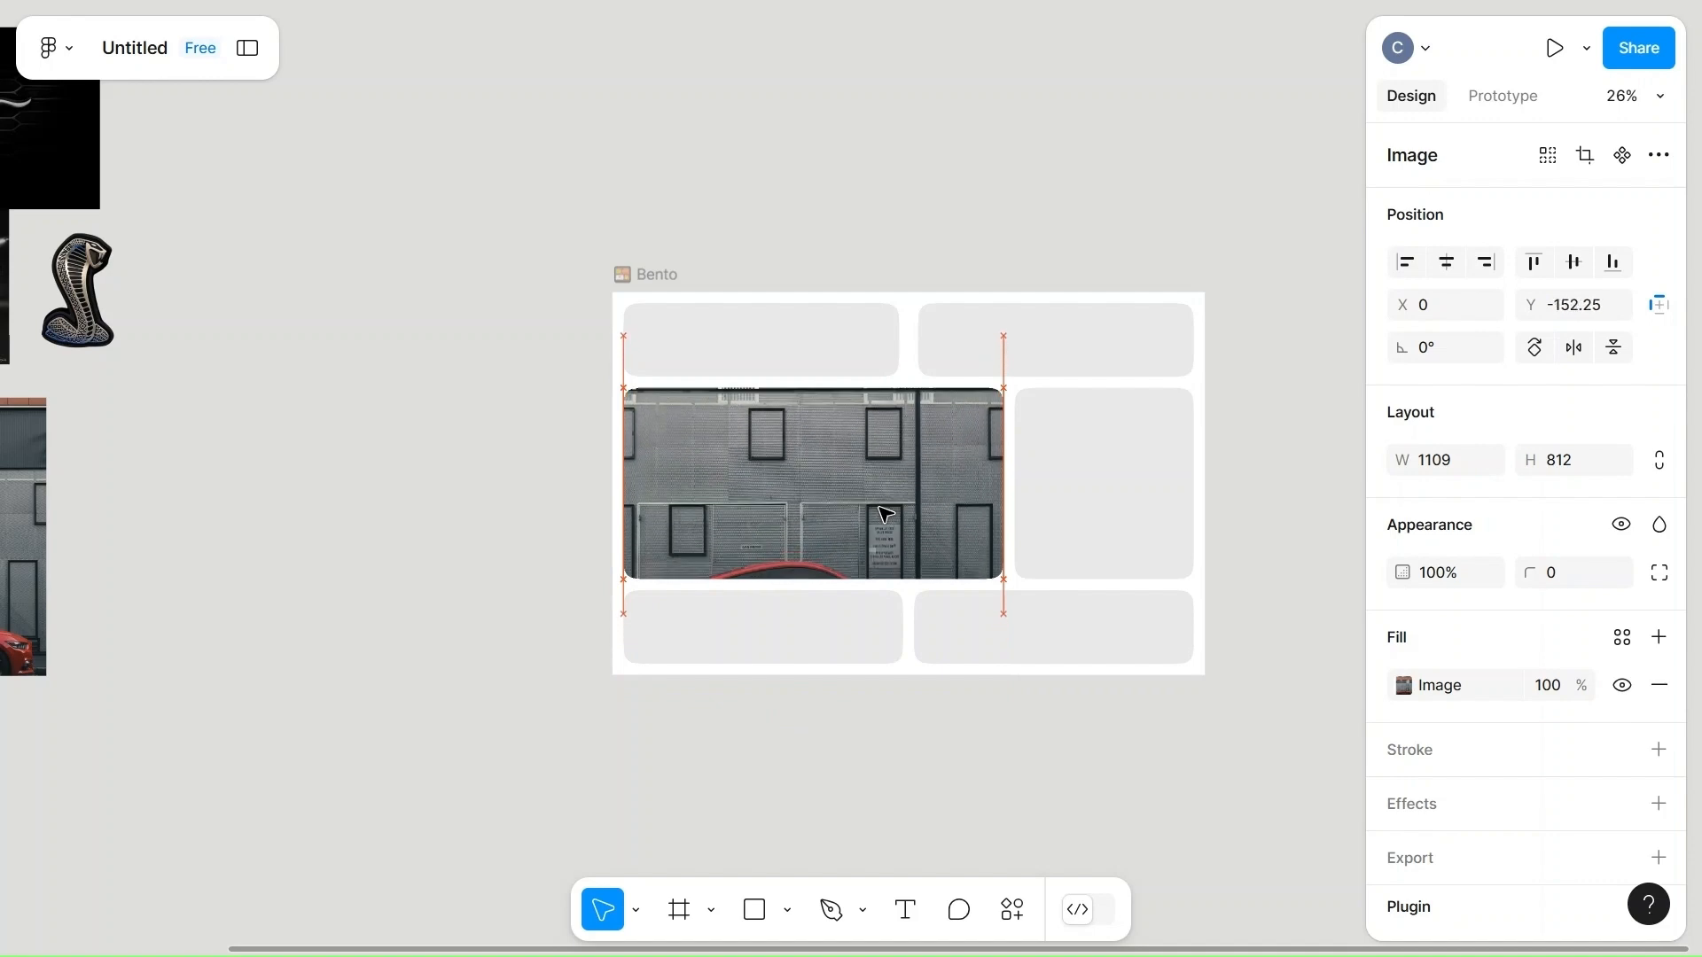
{"action": "key", "text": "Up"}
{"action": "key", "text": "Up"}
{"action": "key", "text": "Up"}
{"action": "key", "text": "Up"}
{"action": "key", "text": "Up"}
{"action": "key", "text": "Up"}
{"action": "key", "text": "Up"}
{"action": "key", "text": "Up"}
{"action": "key", "text": "Up"}
{"action": "key", "text": "Up"}
{"action": "key", "text": "Up"}
{"action": "key", "text": "Up"}
{"action": "key", "text": "Up"}
{"action": "key", "text": "Up"}
{"action": "key", "text": "Up"}
{"action": "key", "text": "Up"}
{"action": "key", "text": "Up"}
{"action": "key", "text": "Up"}
{"action": "key", "text": "Up"}
{"action": "key", "text": "Up"}
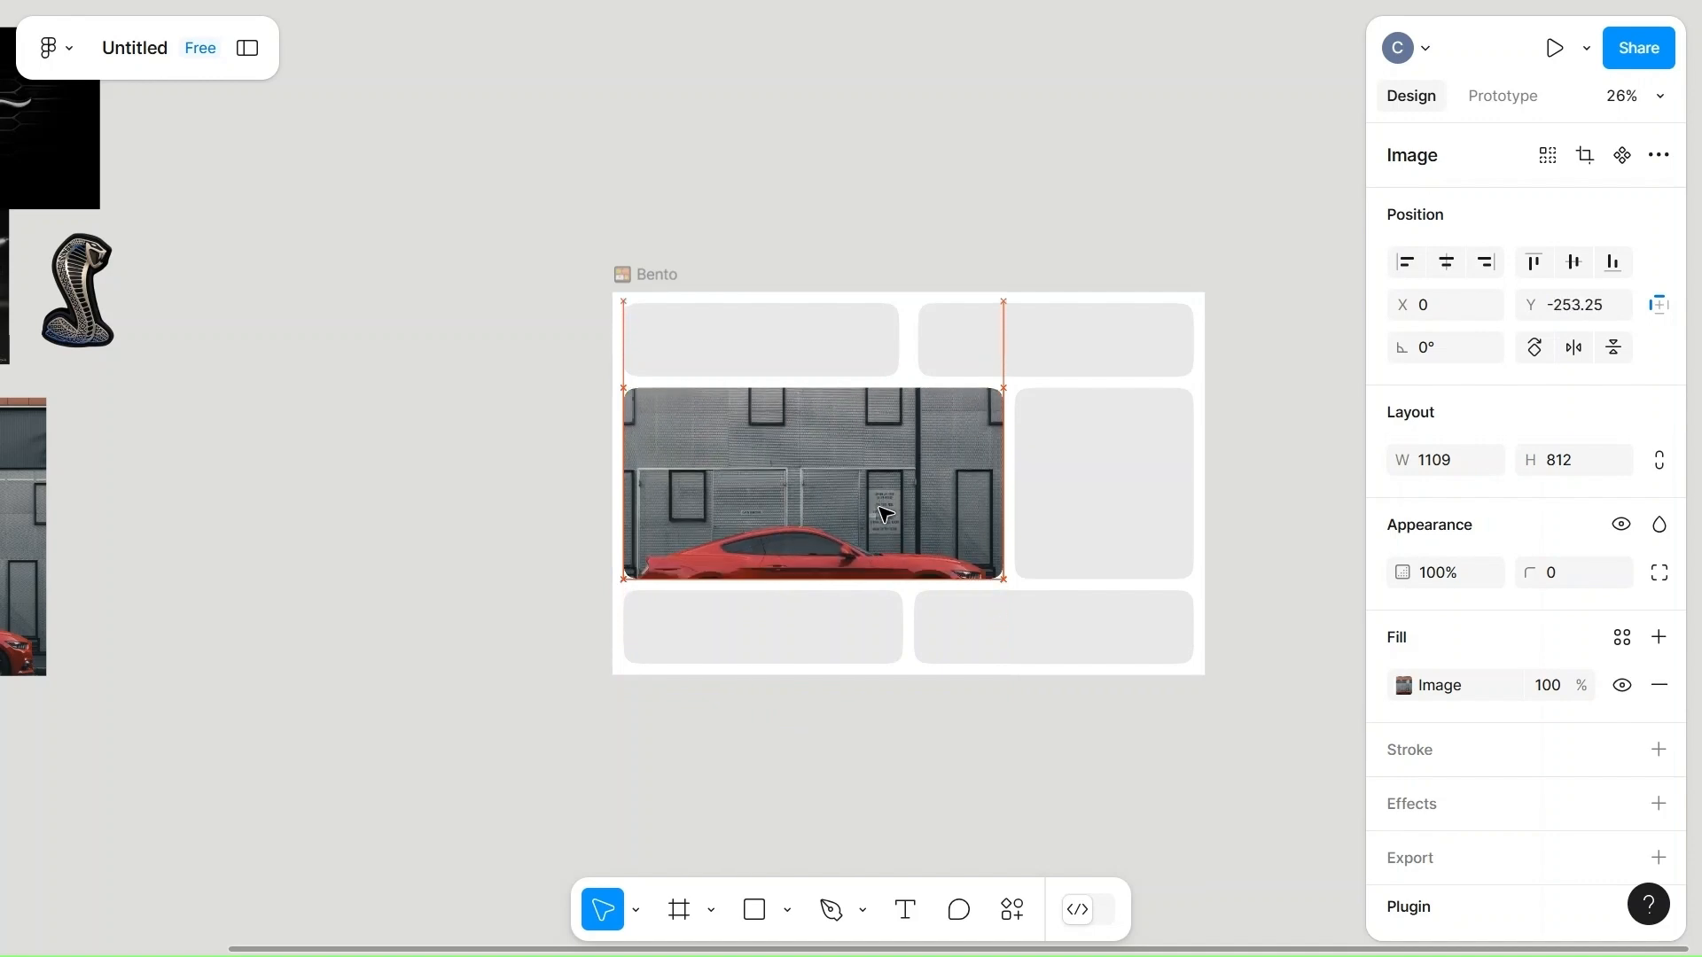
{"action": "key", "text": "Up"}
{"action": "key", "text": "Up"}
{"action": "key", "text": "Up"}
{"action": "key", "text": "Up"}
{"action": "key", "text": "Up"}
{"action": "key", "text": "Up"}
{"action": "key", "text": "Up"}
{"action": "key", "text": "Up"}
{"action": "key", "text": "Up"}
{"action": "key", "text": "Up"}
{"action": "key", "text": "Up"}
{"action": "key", "text": "Up"}
{"action": "key", "text": "Up"}
{"action": "key", "text": "Up"}
{"action": "key", "text": "Up"}
{"action": "key", "text": "Up"}
{"action": "key", "text": "Up"}
{"action": "key", "text": "Up"}
{"action": "key", "text": "Up"}
{"action": "key", "text": "Up"}
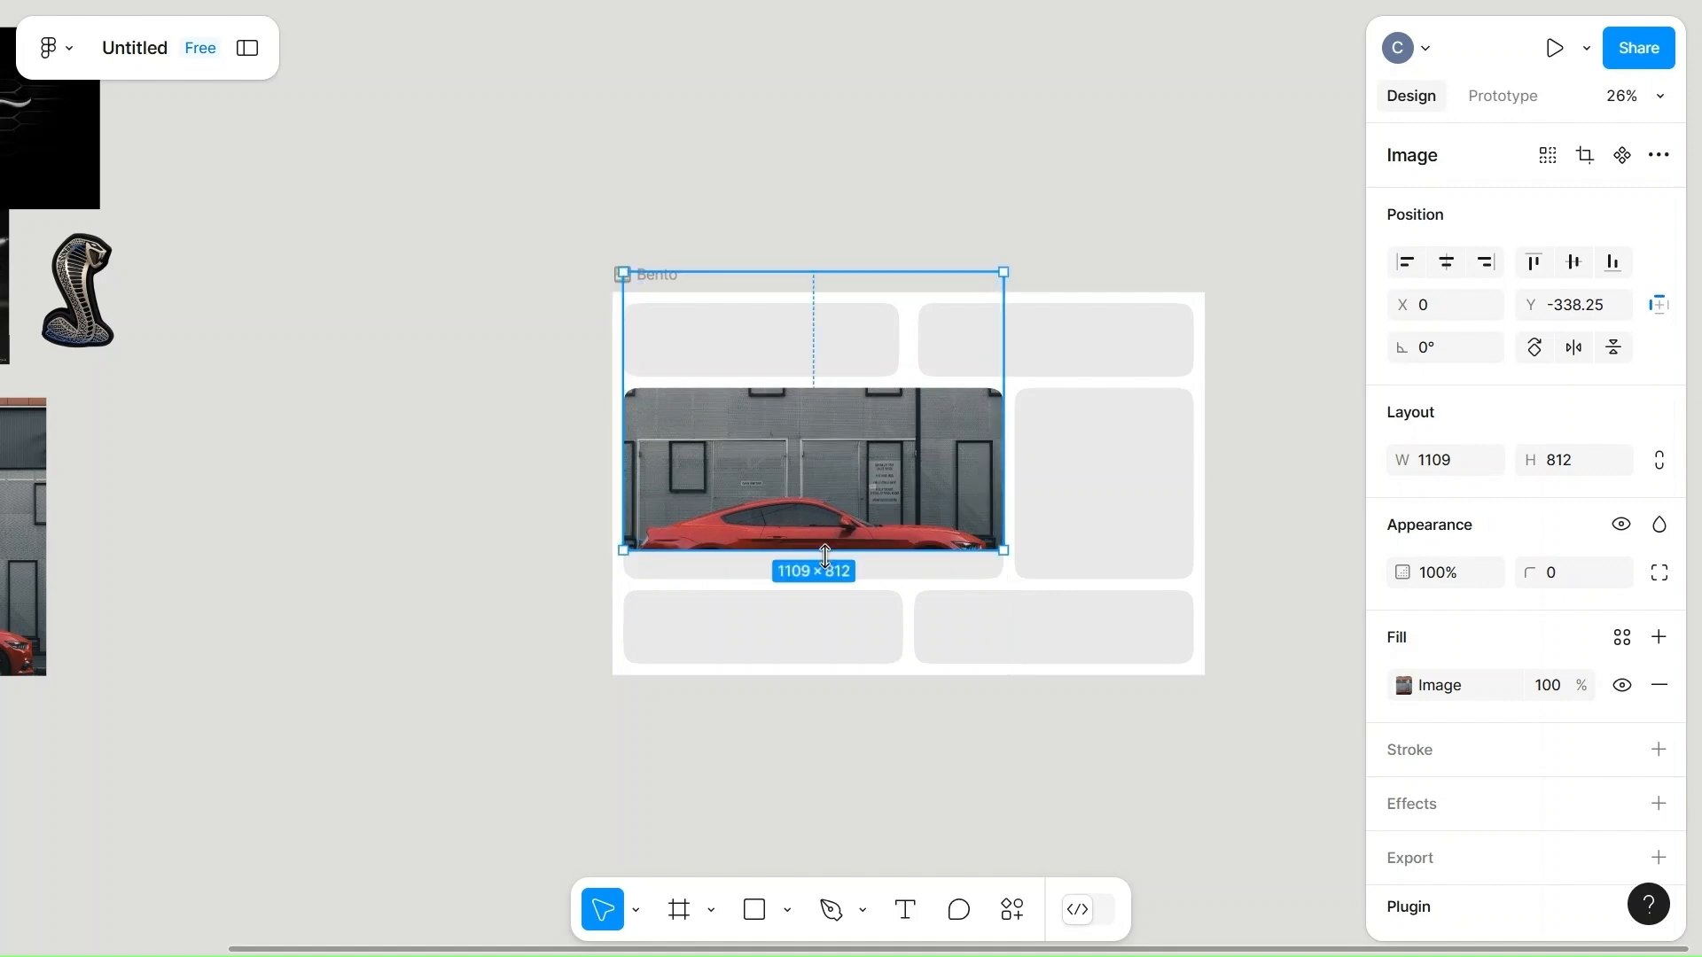
Raise the car photo further to Y -534.25 and stretch its height to 1093, down to the cell's bottom edge.
{"action": "left_click_drag", "start_coordinate": [822, 584], "coordinate": [822, 616]}
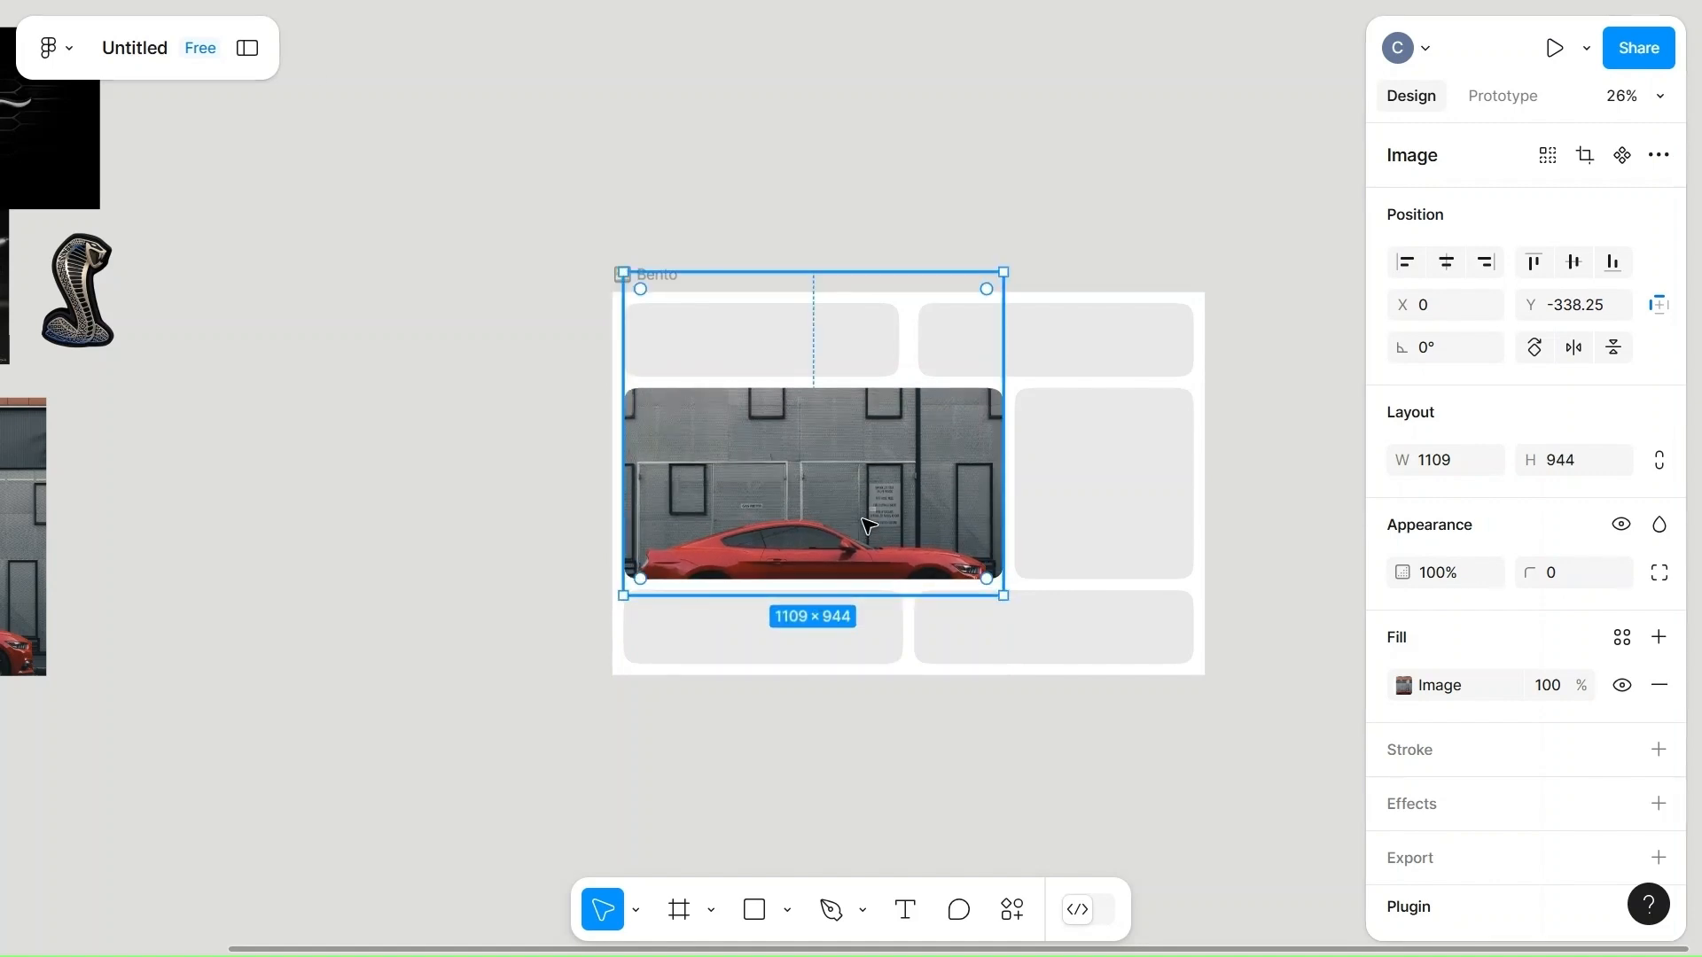
{"action": "key", "text": "Up"}
{"action": "key", "text": "Up"}
{"action": "key", "text": "Up"}
{"action": "key", "text": "Up"}
{"action": "key", "text": "Up"}
{"action": "key", "text": "Up"}
{"action": "key", "text": "Up"}
{"action": "key", "text": "Up"}
{"action": "key", "text": "Up"}
{"action": "key", "text": "Up"}
{"action": "key", "text": "Up"}
{"action": "key", "text": "Up"}
{"action": "key", "text": "Up"}
{"action": "key", "text": "Up"}
{"action": "key", "text": "Up"}
{"action": "key", "text": "Up"}
{"action": "key", "text": "Up"}
{"action": "key", "text": "Up"}
{"action": "key", "text": "Up"}
{"action": "key", "text": "Up"}
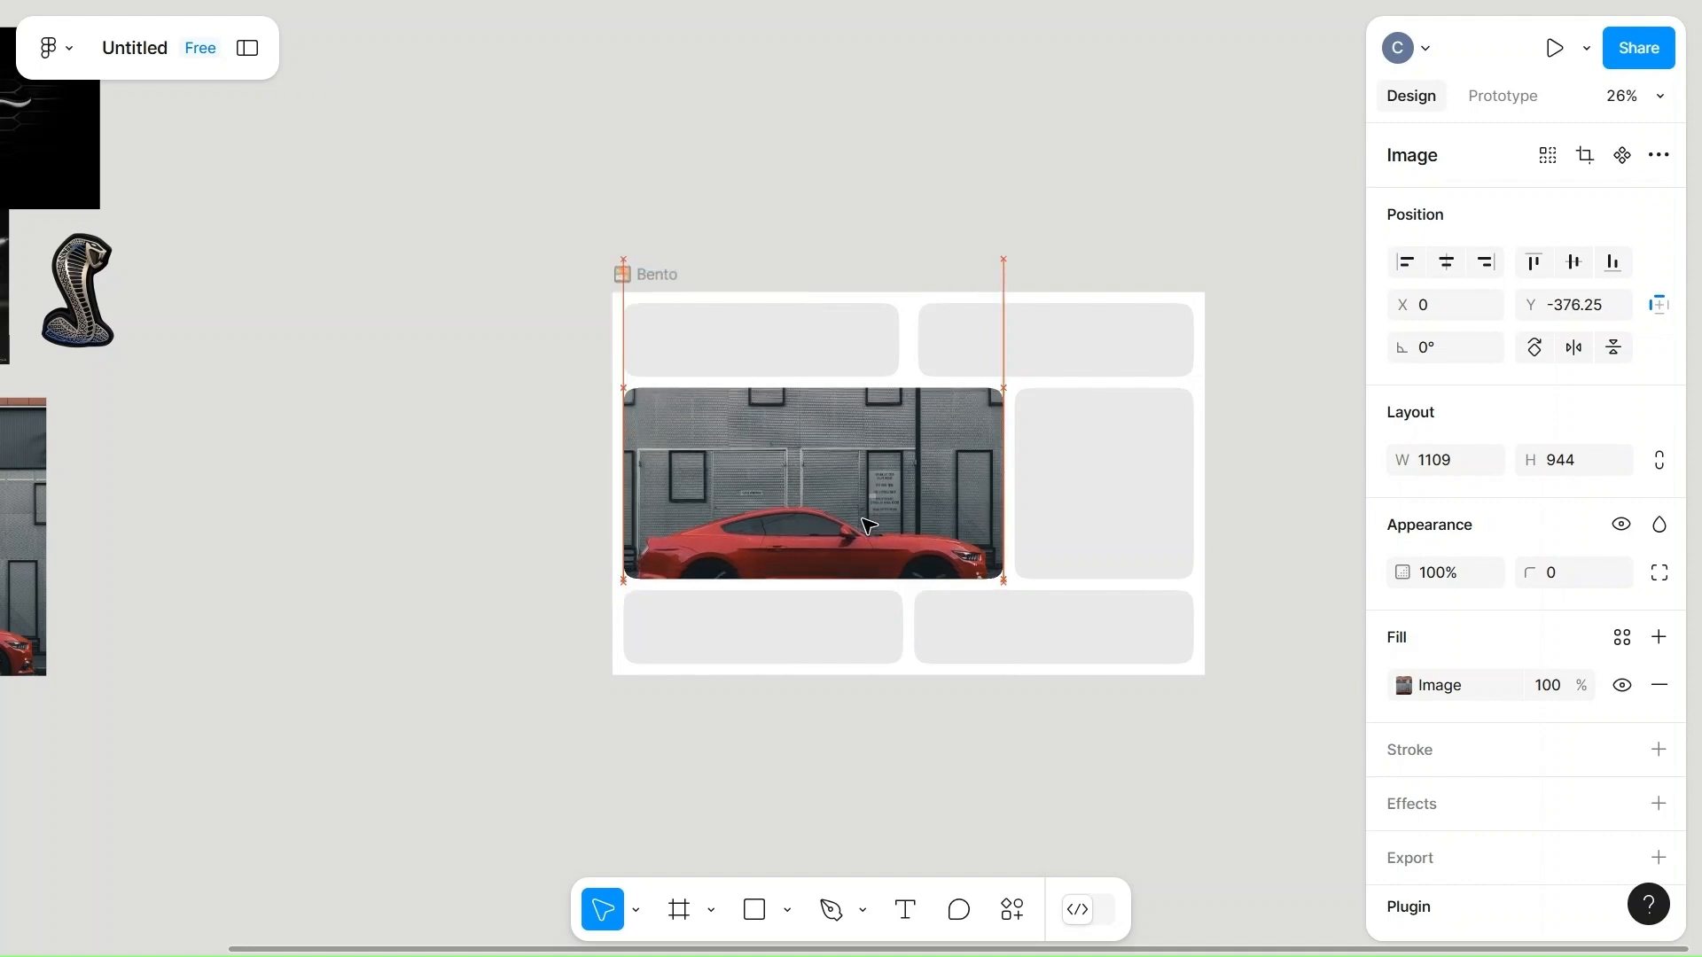
{"action": "key", "text": "Up"}
{"action": "key", "text": "Up"}
{"action": "key", "text": "Up"}
{"action": "key", "text": "Up"}
{"action": "key", "text": "Up"}
{"action": "key", "text": "Up"}
{"action": "key", "text": "Up"}
{"action": "key", "text": "Up"}
{"action": "key", "text": "Up"}
{"action": "key", "text": "Up"}
{"action": "key", "text": "Up"}
{"action": "key", "text": "Up"}
{"action": "key", "text": "Up"}
{"action": "key", "text": "Up"}
{"action": "key", "text": "Up"}
{"action": "key", "text": "Up"}
{"action": "key", "text": "Up"}
{"action": "key", "text": "Up"}
{"action": "key", "text": "Up"}
{"action": "key", "text": "Up"}
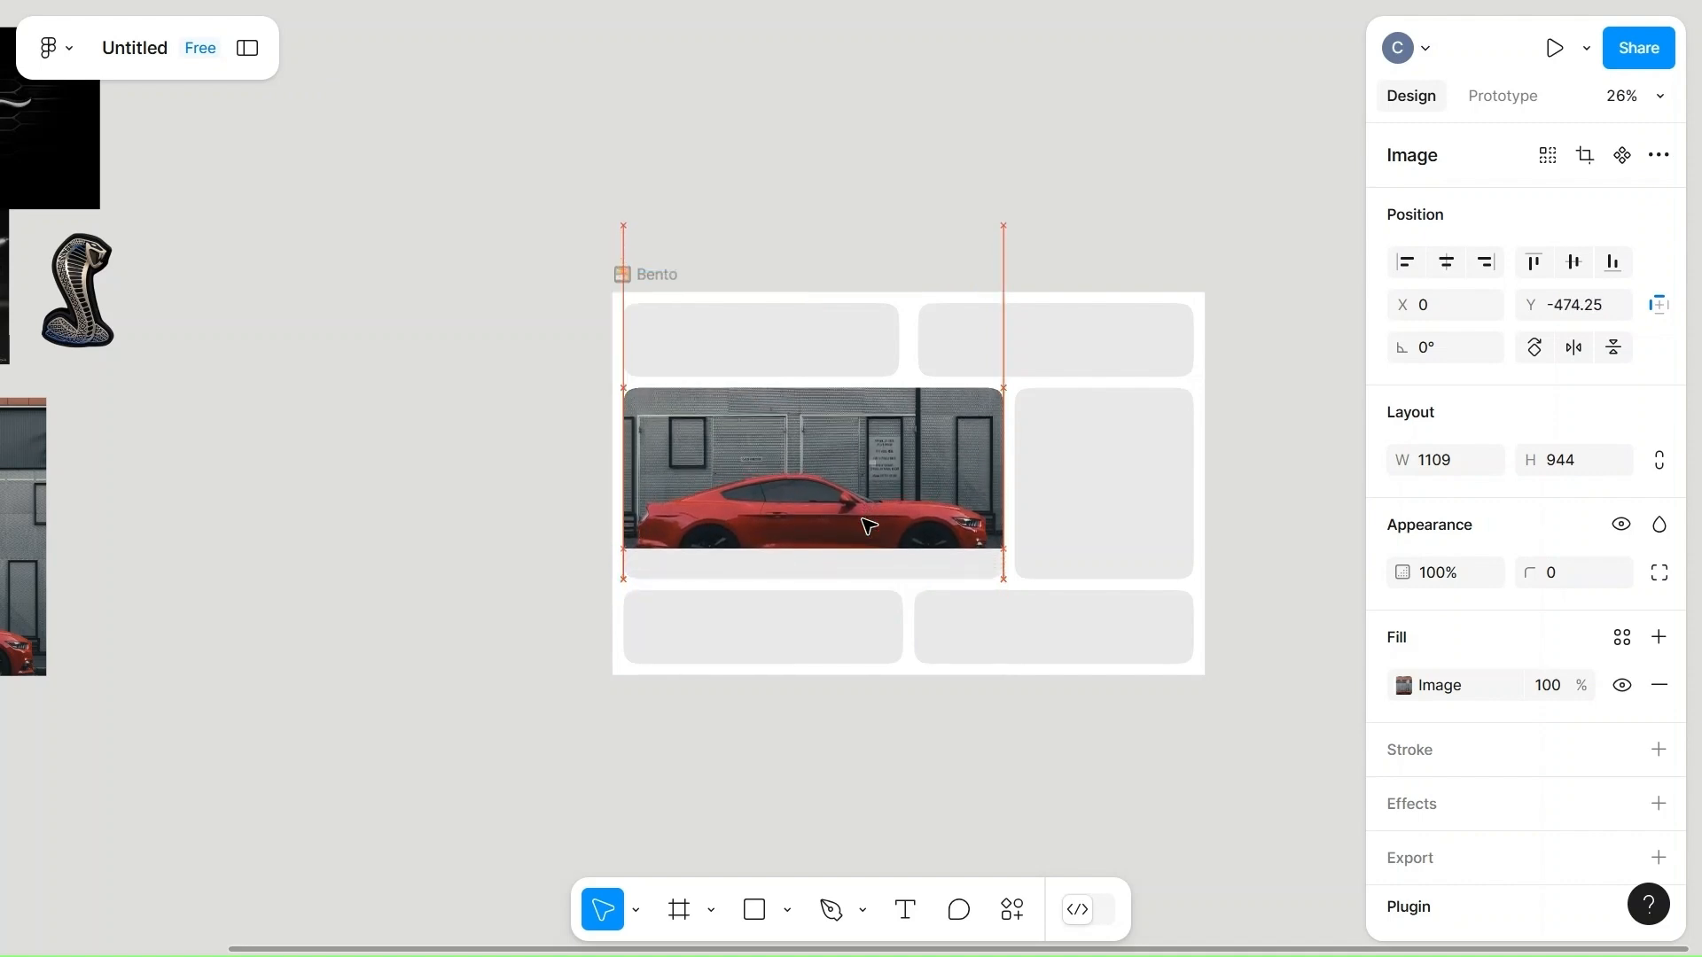
{"action": "key", "text": "Up"}
{"action": "key", "text": "Up"}
{"action": "key", "text": "Up"}
{"action": "key", "text": "Up"}
{"action": "key", "text": "Up"}
{"action": "key", "text": "Up"}
{"action": "key", "text": "Up"}
{"action": "key", "text": "Up"}
{"action": "key", "text": "Up"}
{"action": "key", "text": "Up"}
{"action": "key", "text": "Up"}
{"action": "key", "text": "Up"}
{"action": "key", "text": "Up"}
{"action": "key", "text": "Up"}
{"action": "key", "text": "Up"}
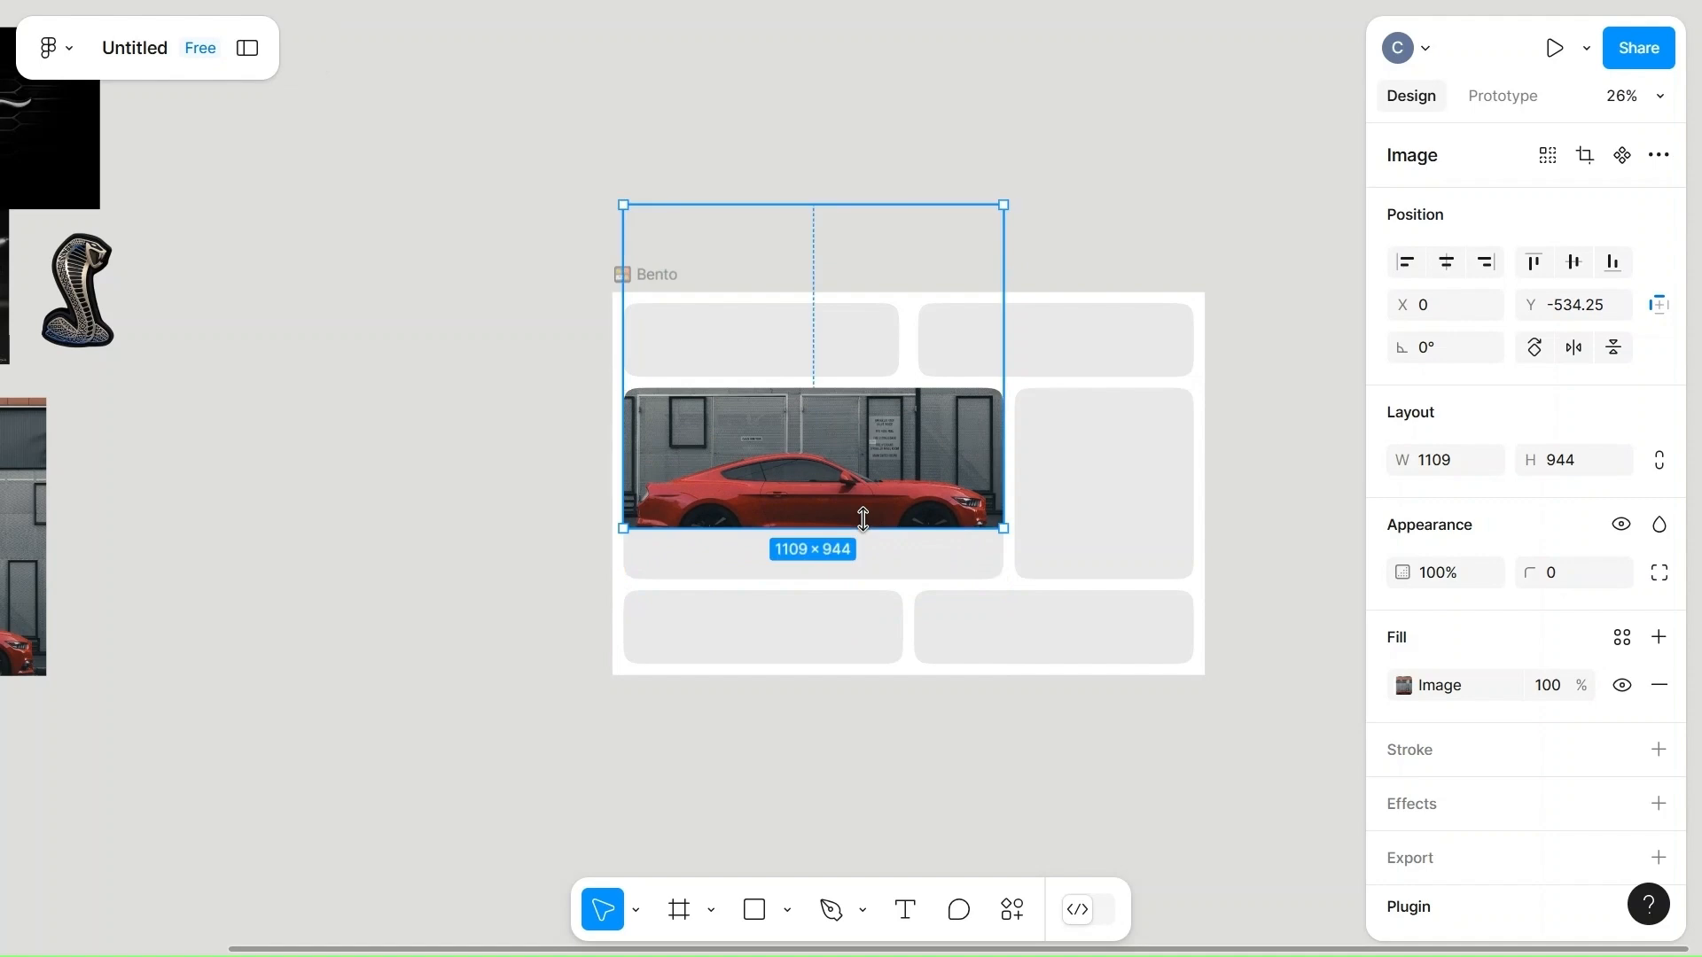
{"action": "left_click_drag", "start_coordinate": [841, 530], "coordinate": [845, 579]}
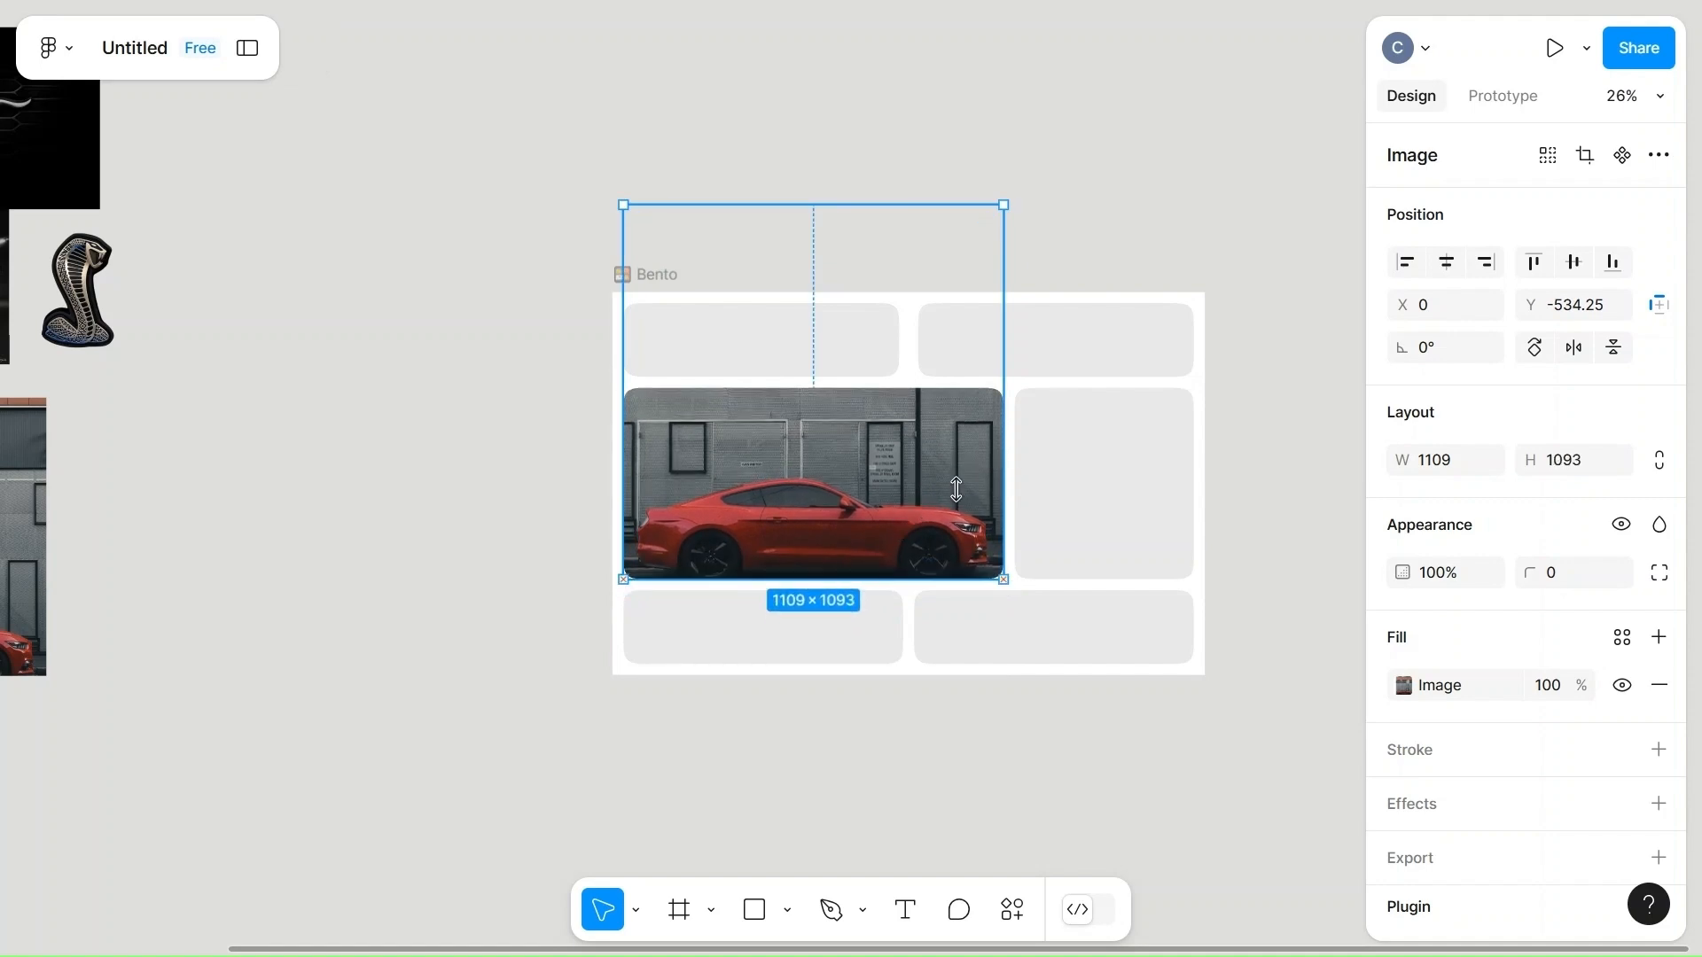
{"action": "left_click", "coordinate": [1133, 252]}
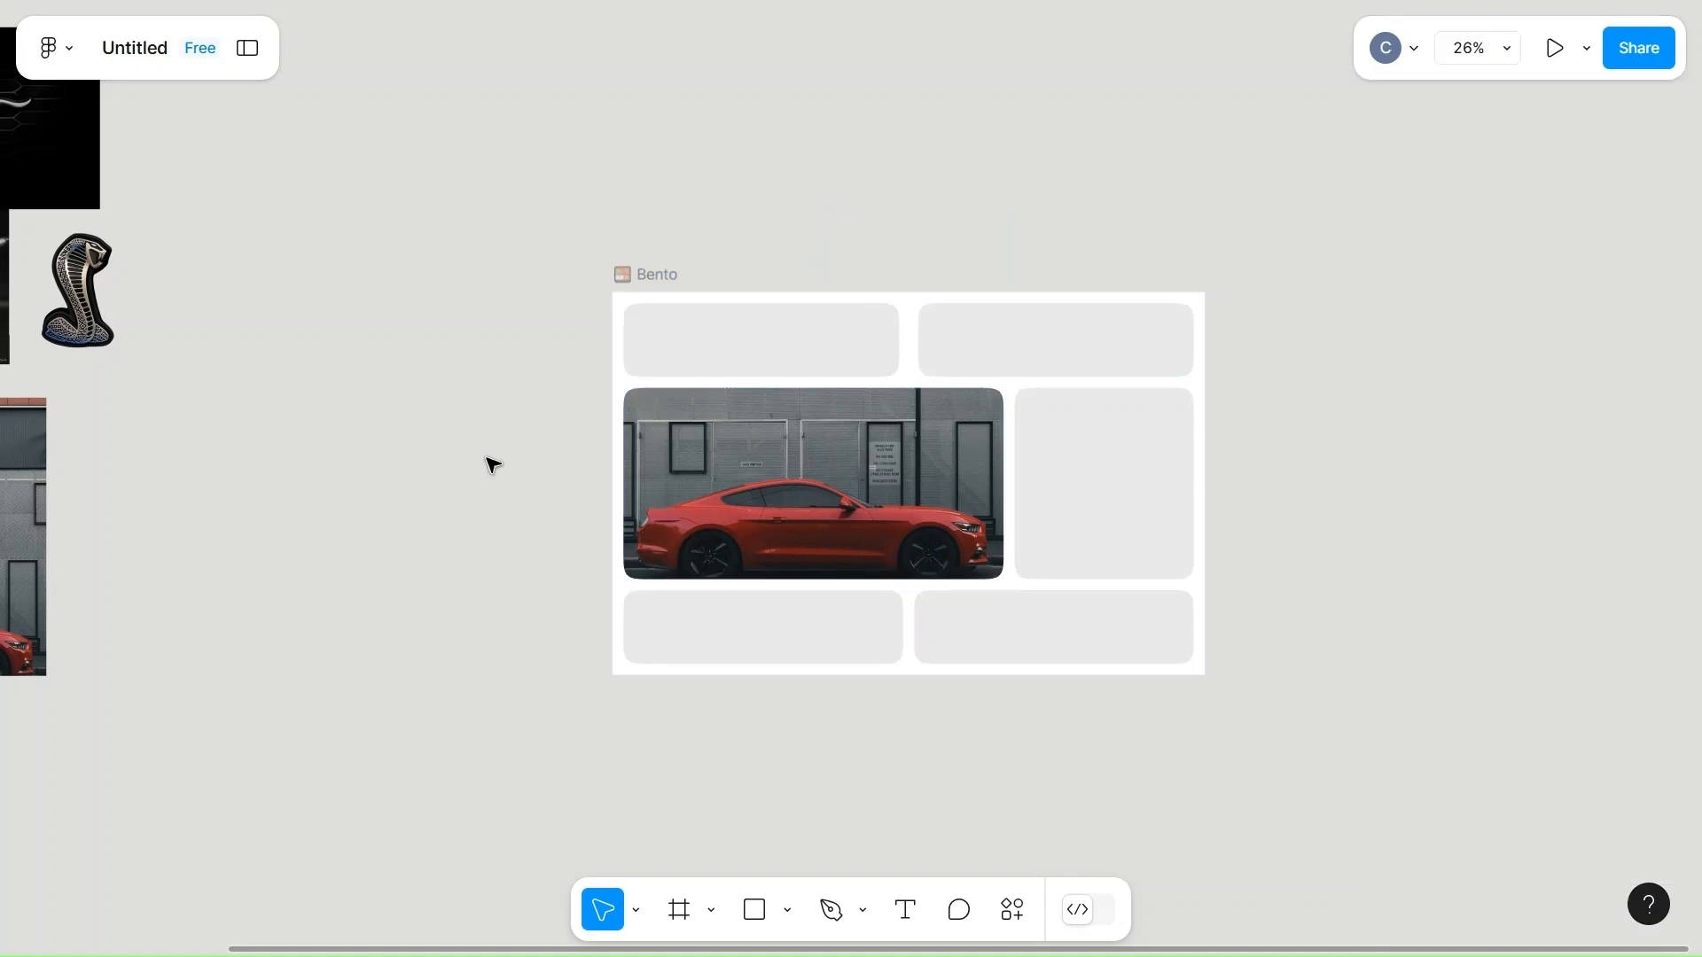
{"action": "scroll", "coordinate": [493, 464], "scroll_direction": "left", "scroll_amount": 5}
{"action": "scroll", "coordinate": [493, 464], "scroll_direction": "right", "scroll_amount": 1}
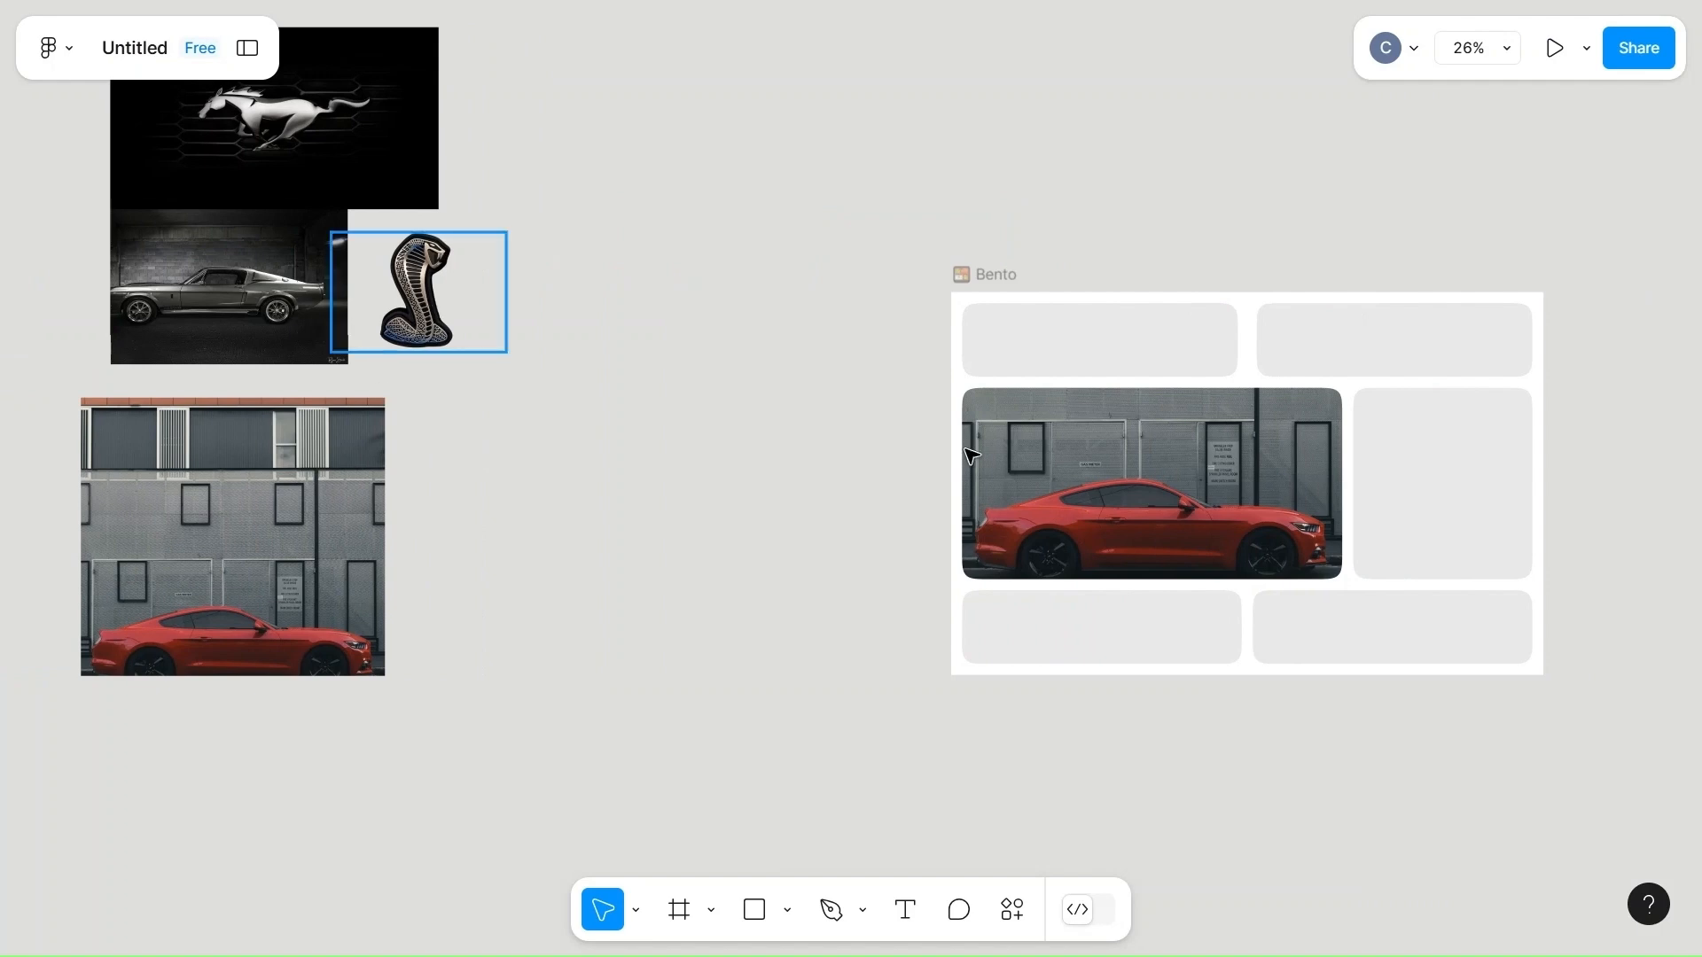
{"action": "left_click", "coordinate": [1418, 506]}
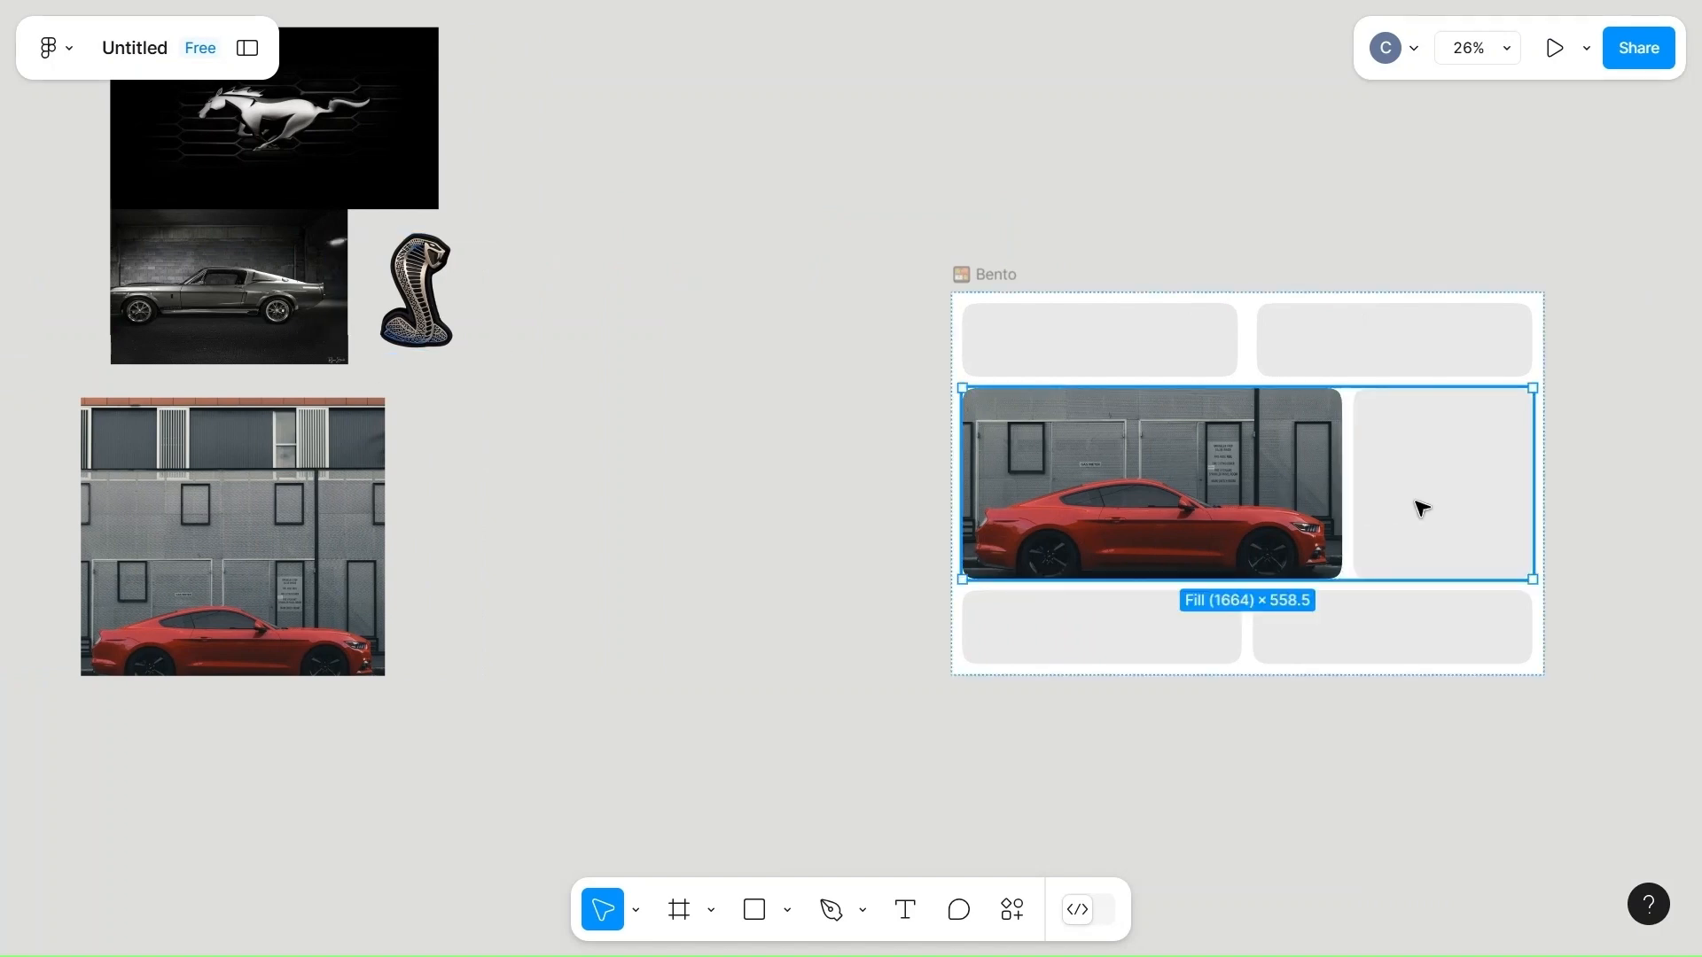
{"action": "left_click", "coordinate": [1421, 511]}
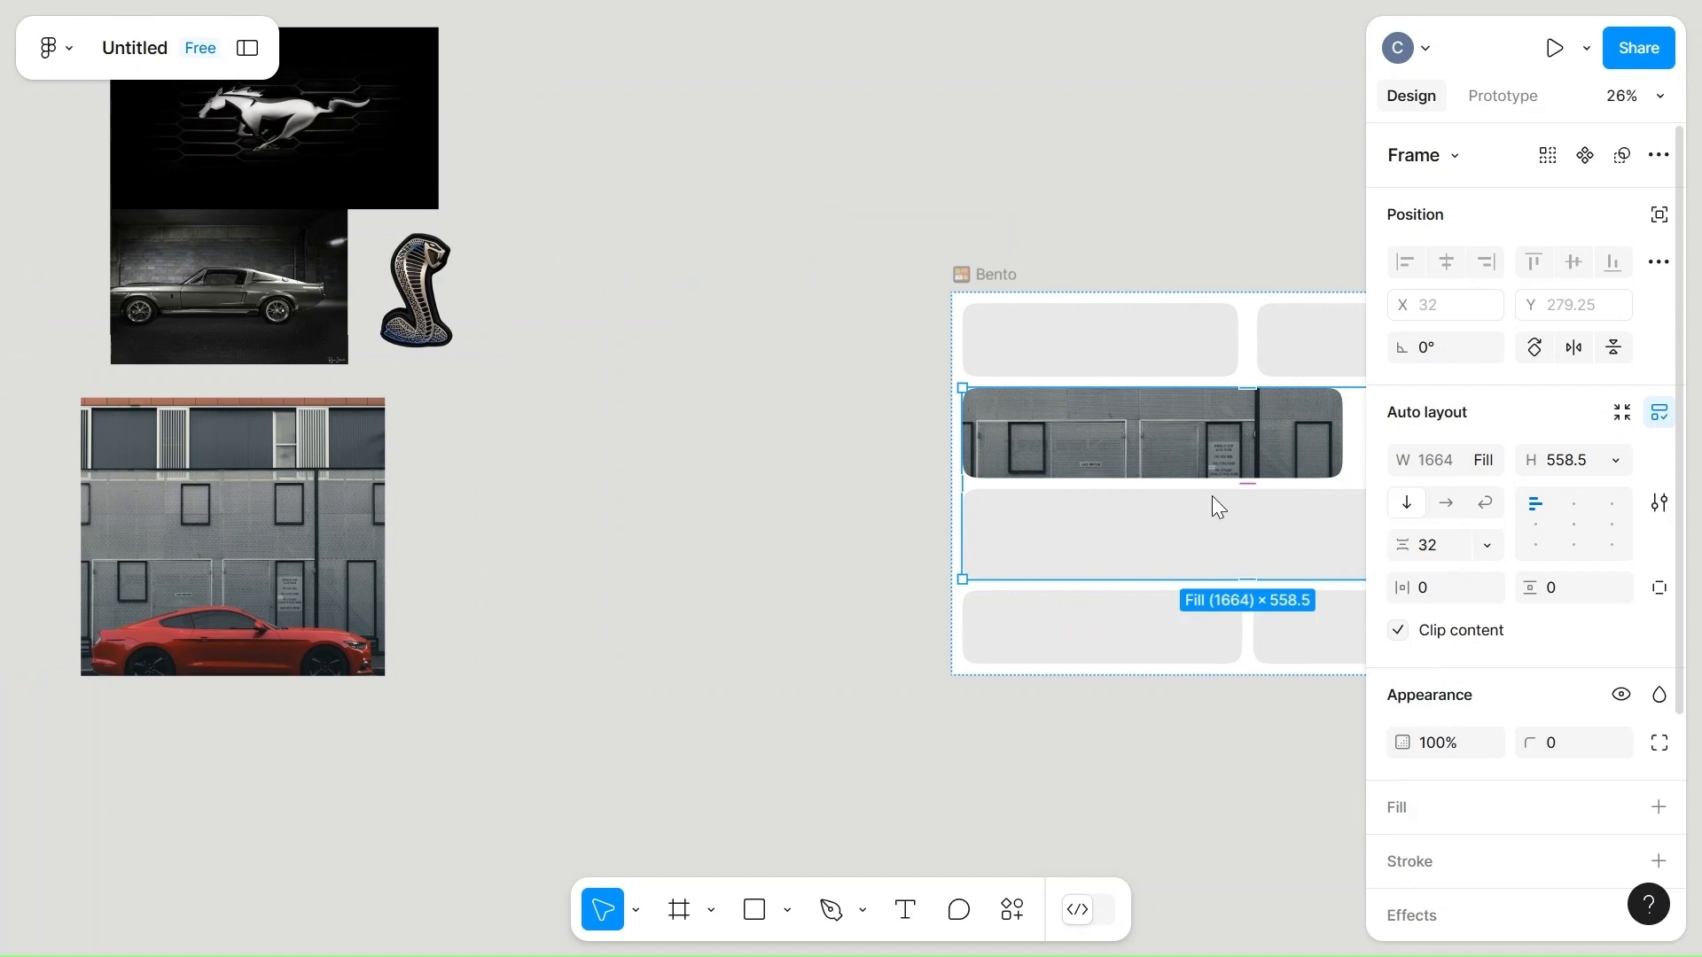
{"action": "scroll", "coordinate": [1215, 503], "scroll_direction": "right", "scroll_amount": 3}
{"action": "key", "text": "ctrl+z"}
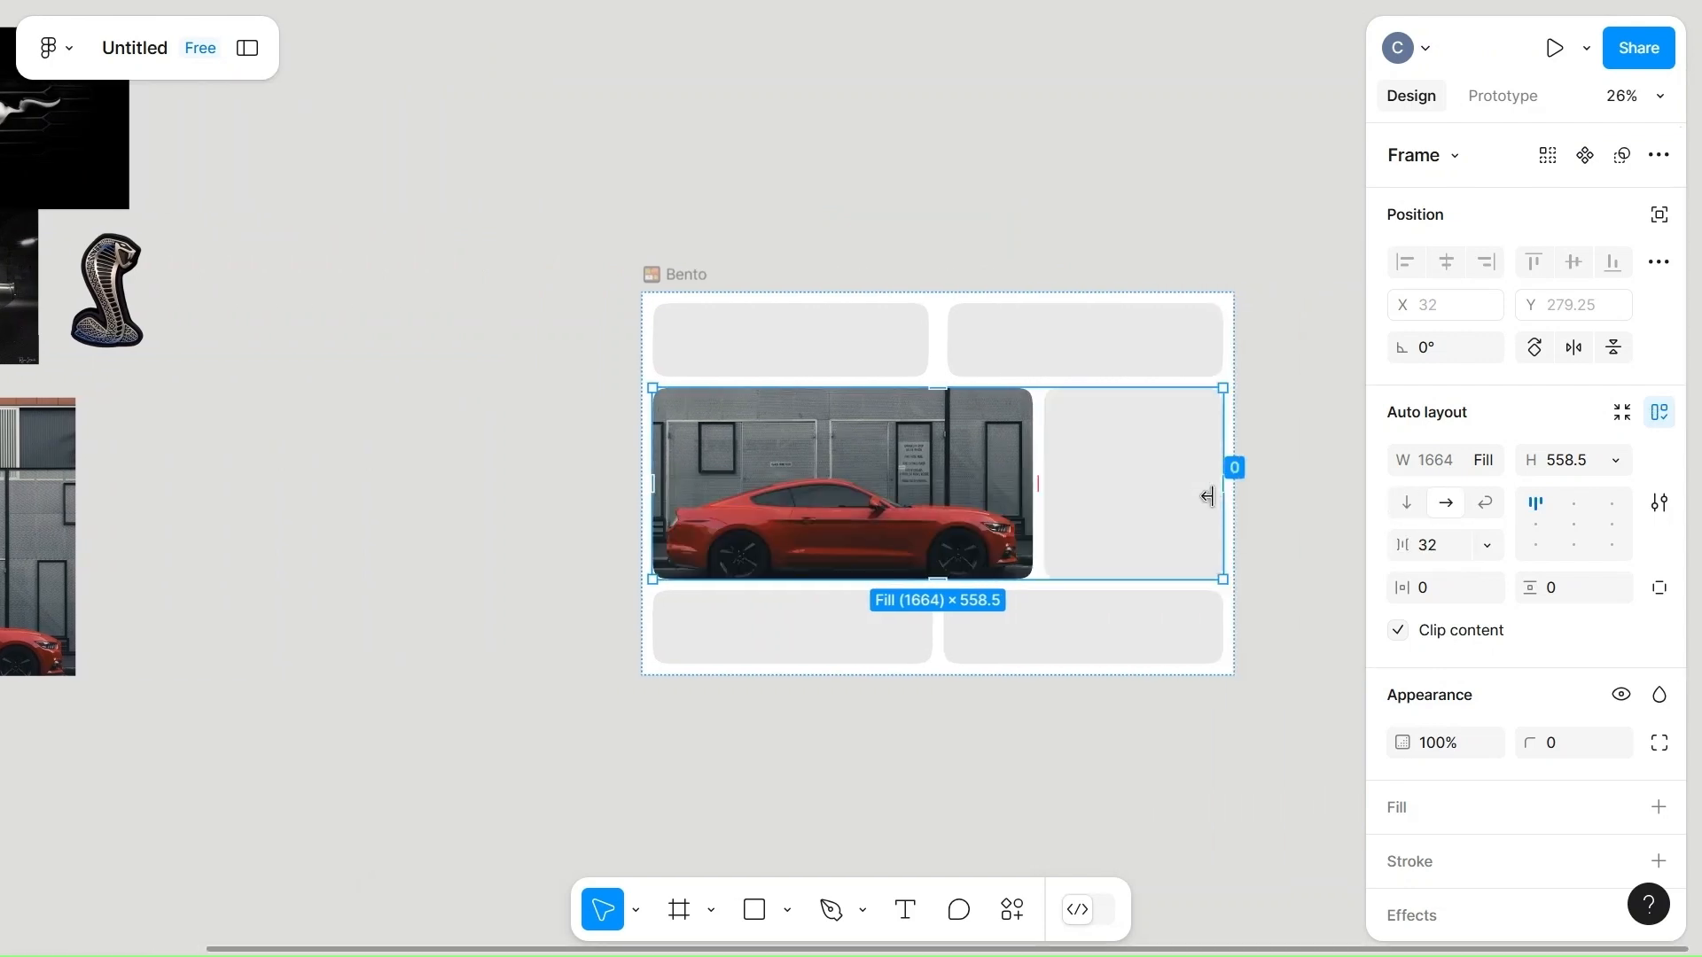
Fill the empty cell beside the red car photo in the bento's middle row with black (000000).
{"action": "left_click", "coordinate": [1131, 526]}
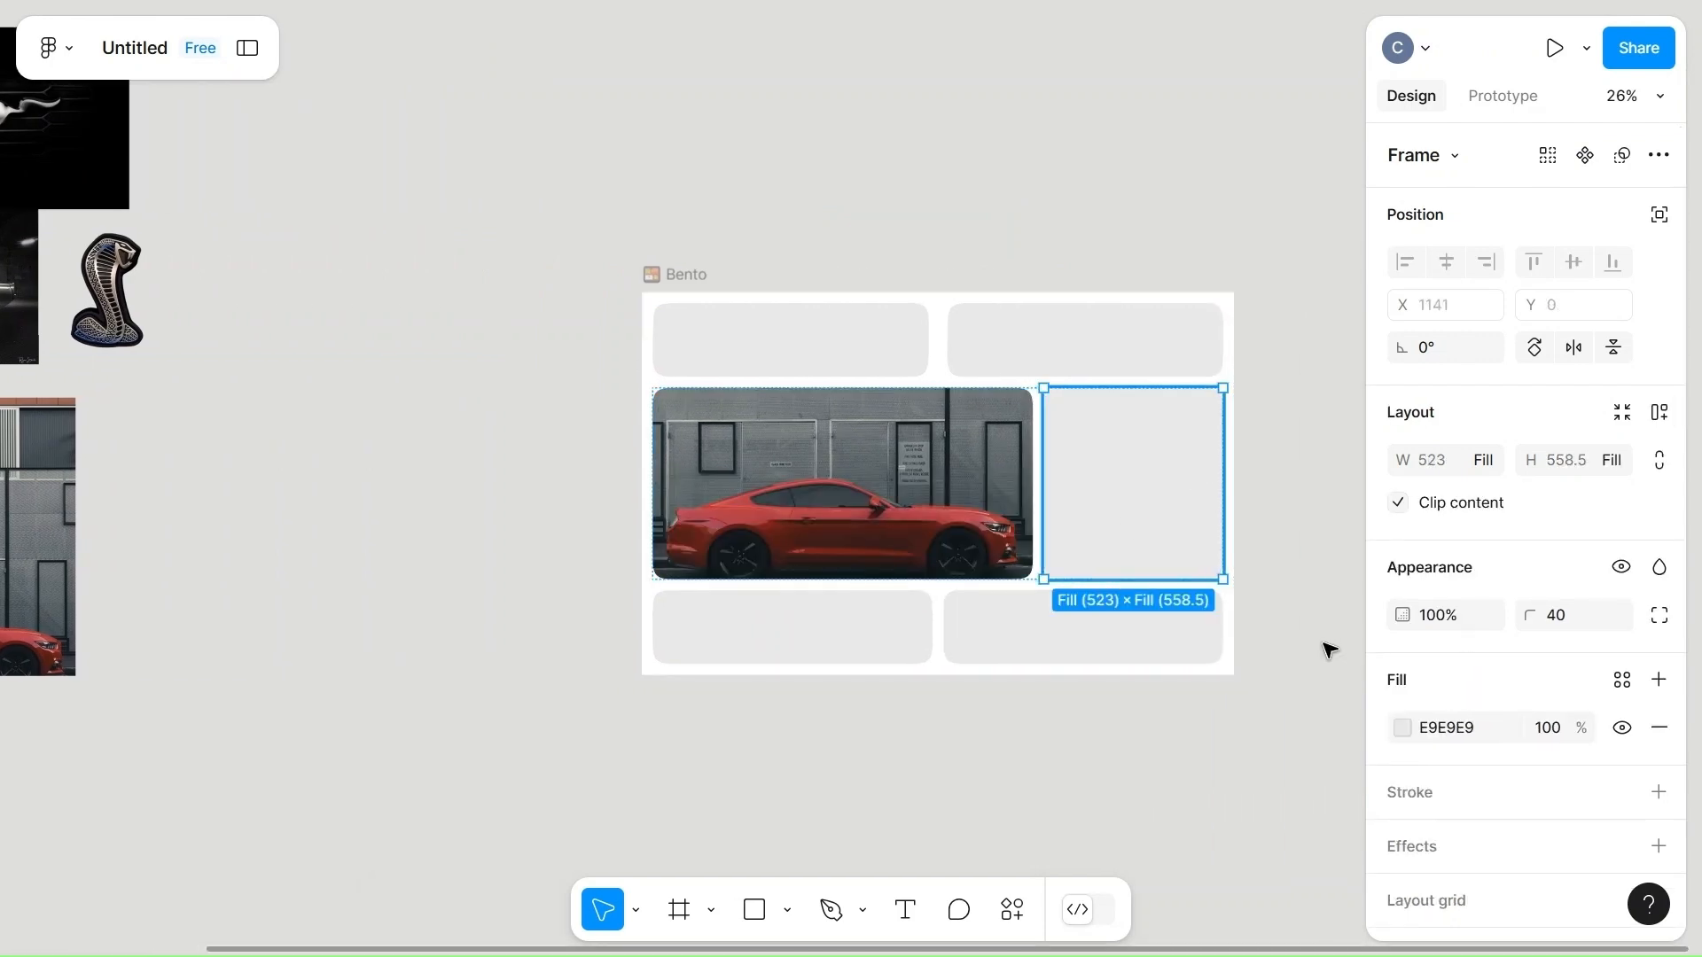
{"action": "left_click", "coordinate": [1403, 728]}
{"action": "scroll", "coordinate": [1197, 794], "scroll_direction": "right", "scroll_amount": 4}
{"action": "left_click", "coordinate": [1079, 824]}
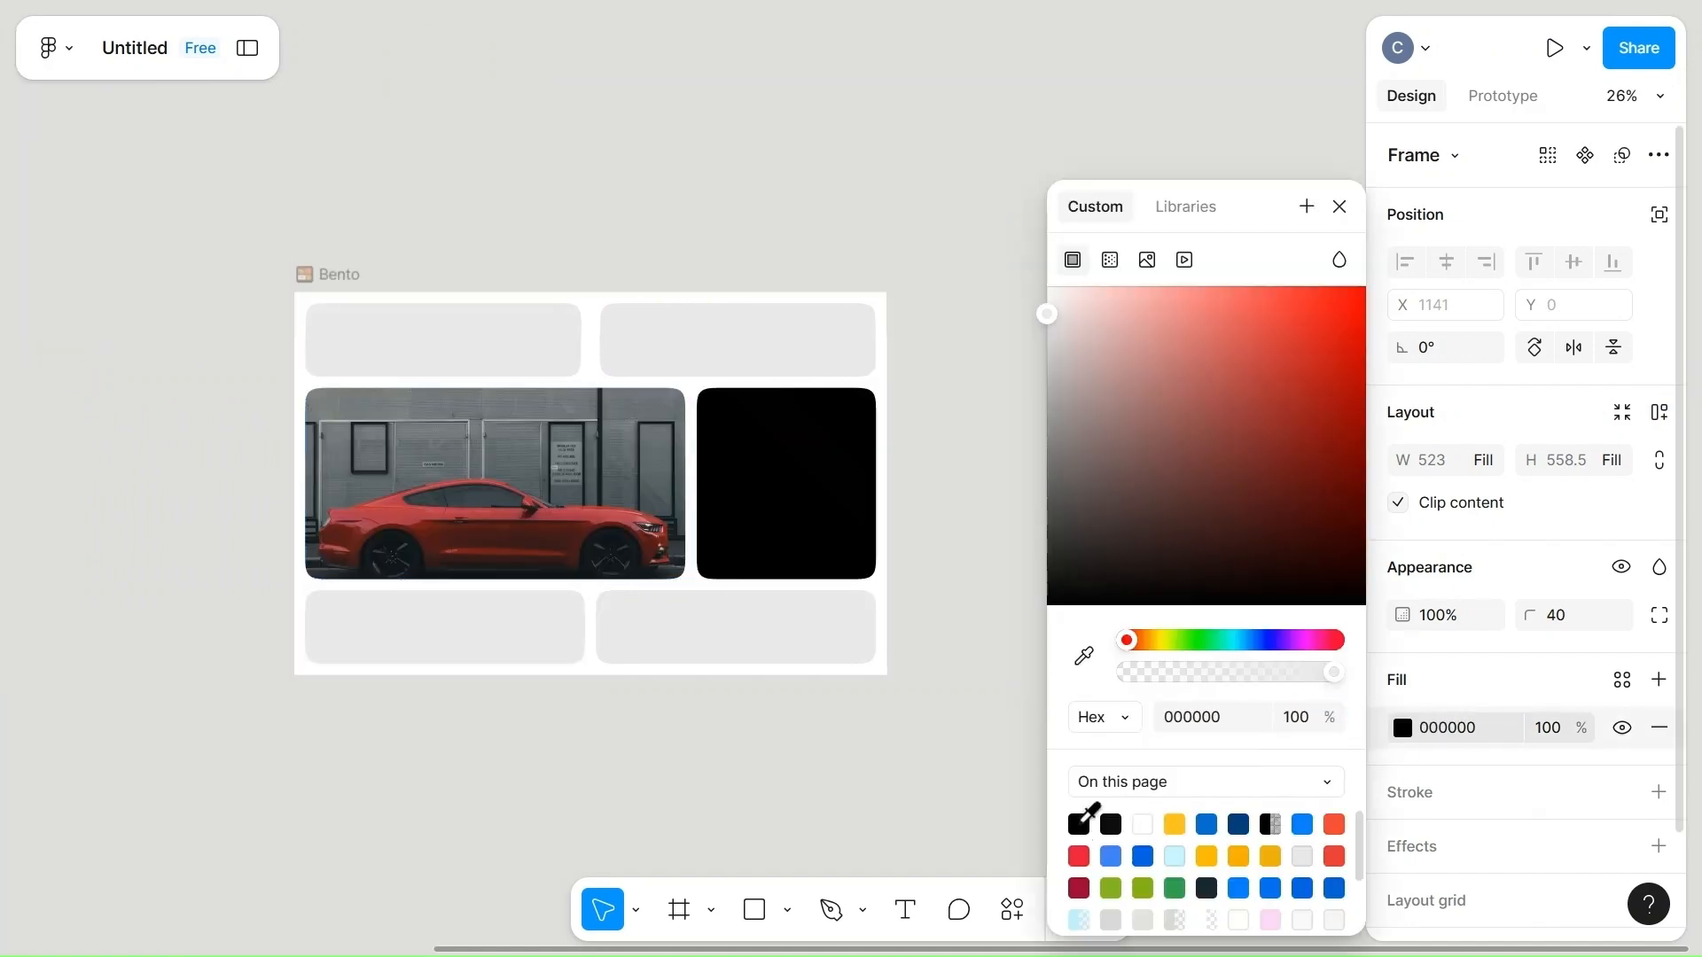
{"action": "left_click", "coordinate": [943, 624]}
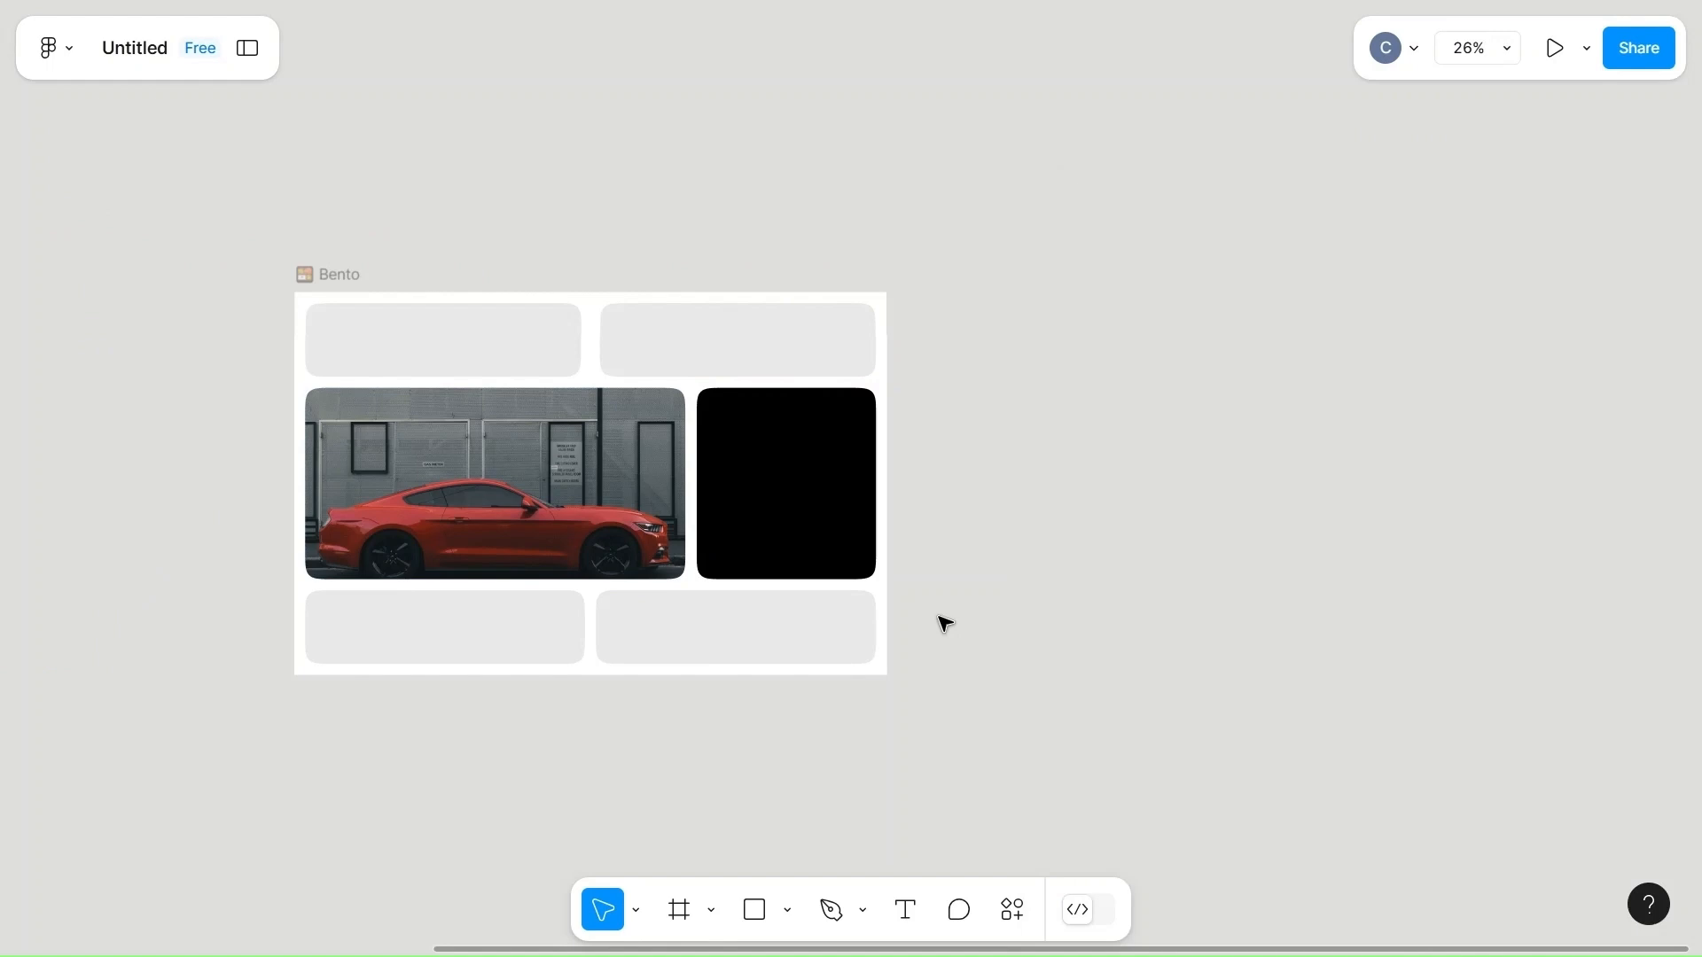
Move the cobra emblem out beside the reference photos and paste a copy of it into the black cell.
{"action": "scroll", "coordinate": [945, 624], "scroll_direction": "left", "scroll_amount": 6}
{"action": "left_click", "coordinate": [248, 301]}
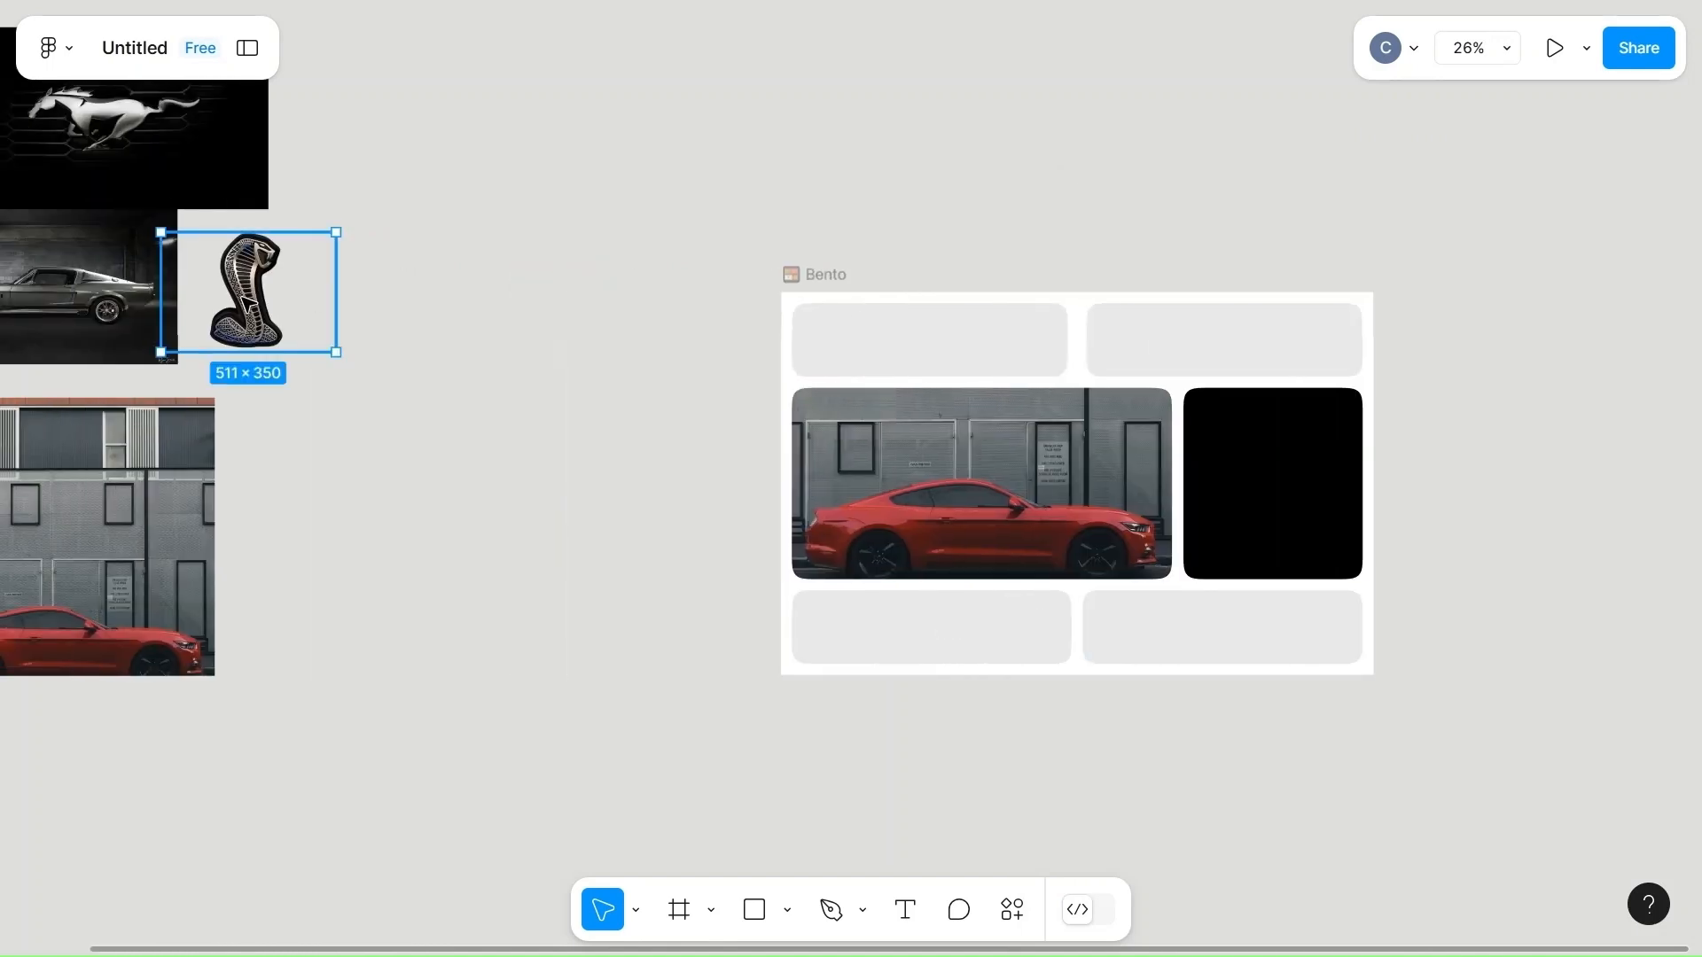
{"action": "left_click_drag", "start_coordinate": [247, 301], "coordinate": [405, 551]}
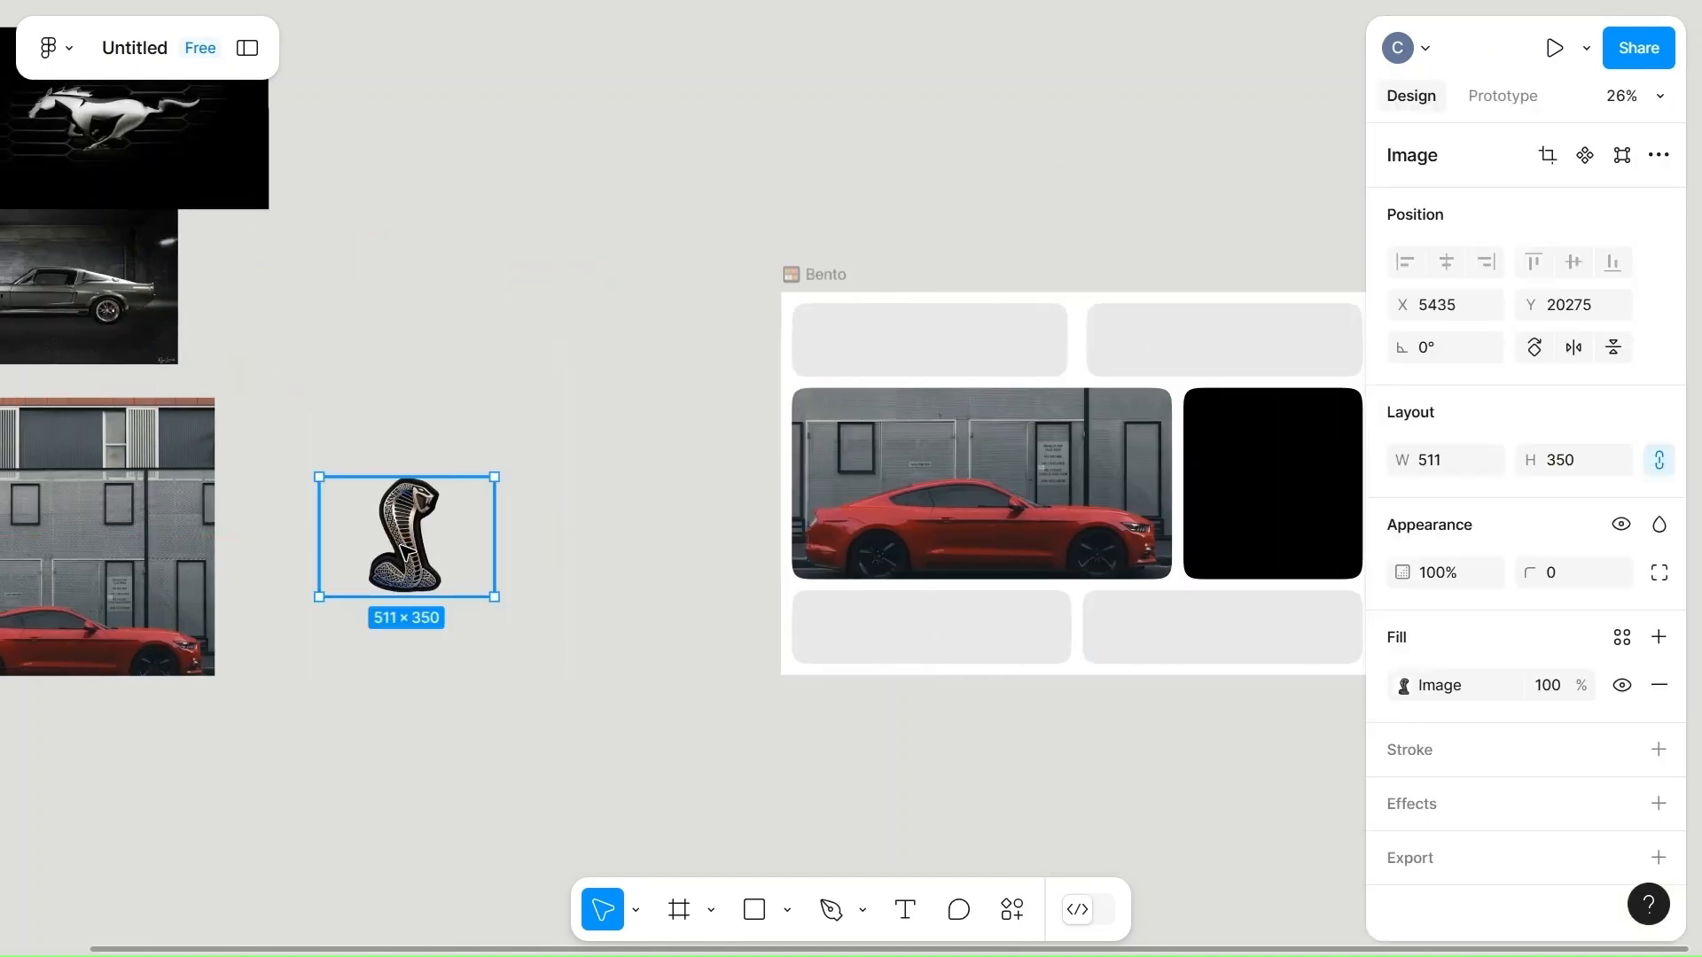
{"action": "left_click", "coordinate": [1254, 529]}
{"action": "left_click", "coordinate": [1256, 530]}
{"action": "key", "text": "ctrl+v"}
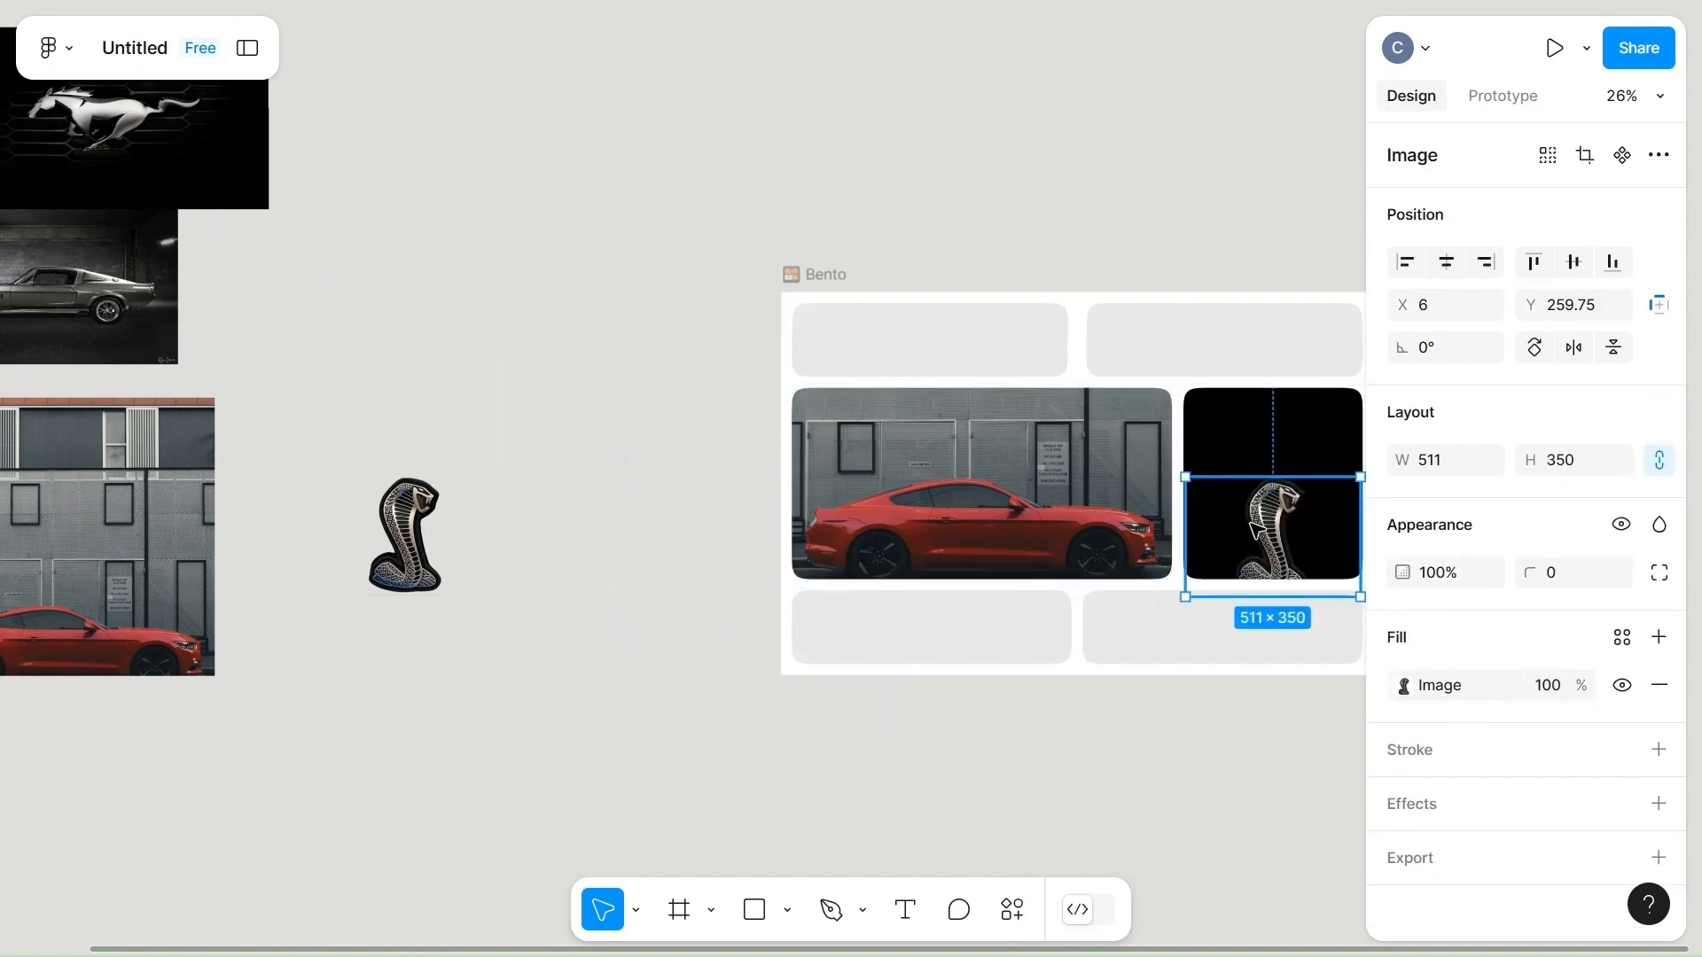
Raise the cobra emblem inside the black cell to Y 104.75, keeping it at X 6.
{"action": "key", "text": "shift+Up"}
{"action": "key", "text": "shift+Up"}
{"action": "key", "text": "shift+Up"}
{"action": "key", "text": "shift+Up"}
{"action": "key", "text": "shift+Up"}
{"action": "key", "text": "shift+Up"}
{"action": "key", "text": "shift+Up"}
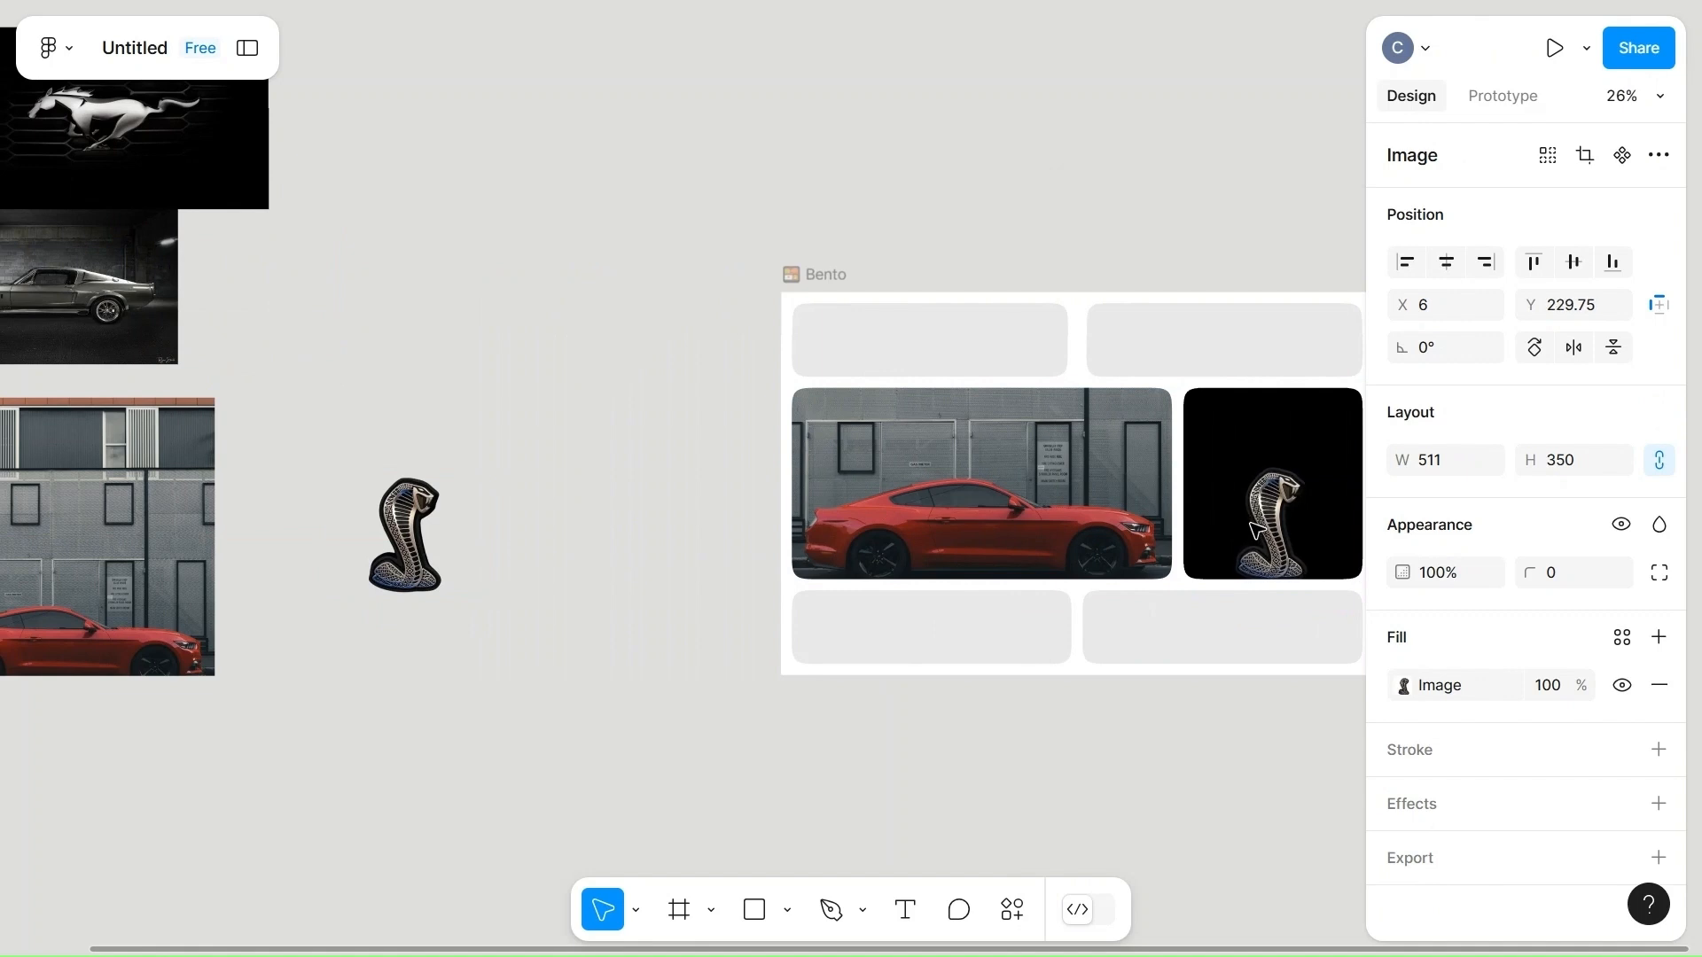
{"action": "key", "text": "shift+Up"}
{"action": "key", "text": "shift+Up"}
{"action": "key", "text": "shift+Up"}
{"action": "key", "text": "shift+Up"}
{"action": "key", "text": "shift+Up"}
{"action": "key", "text": "shift+Up"}
{"action": "key", "text": "shift+Up"}
{"action": "key", "text": "shift+Up"}
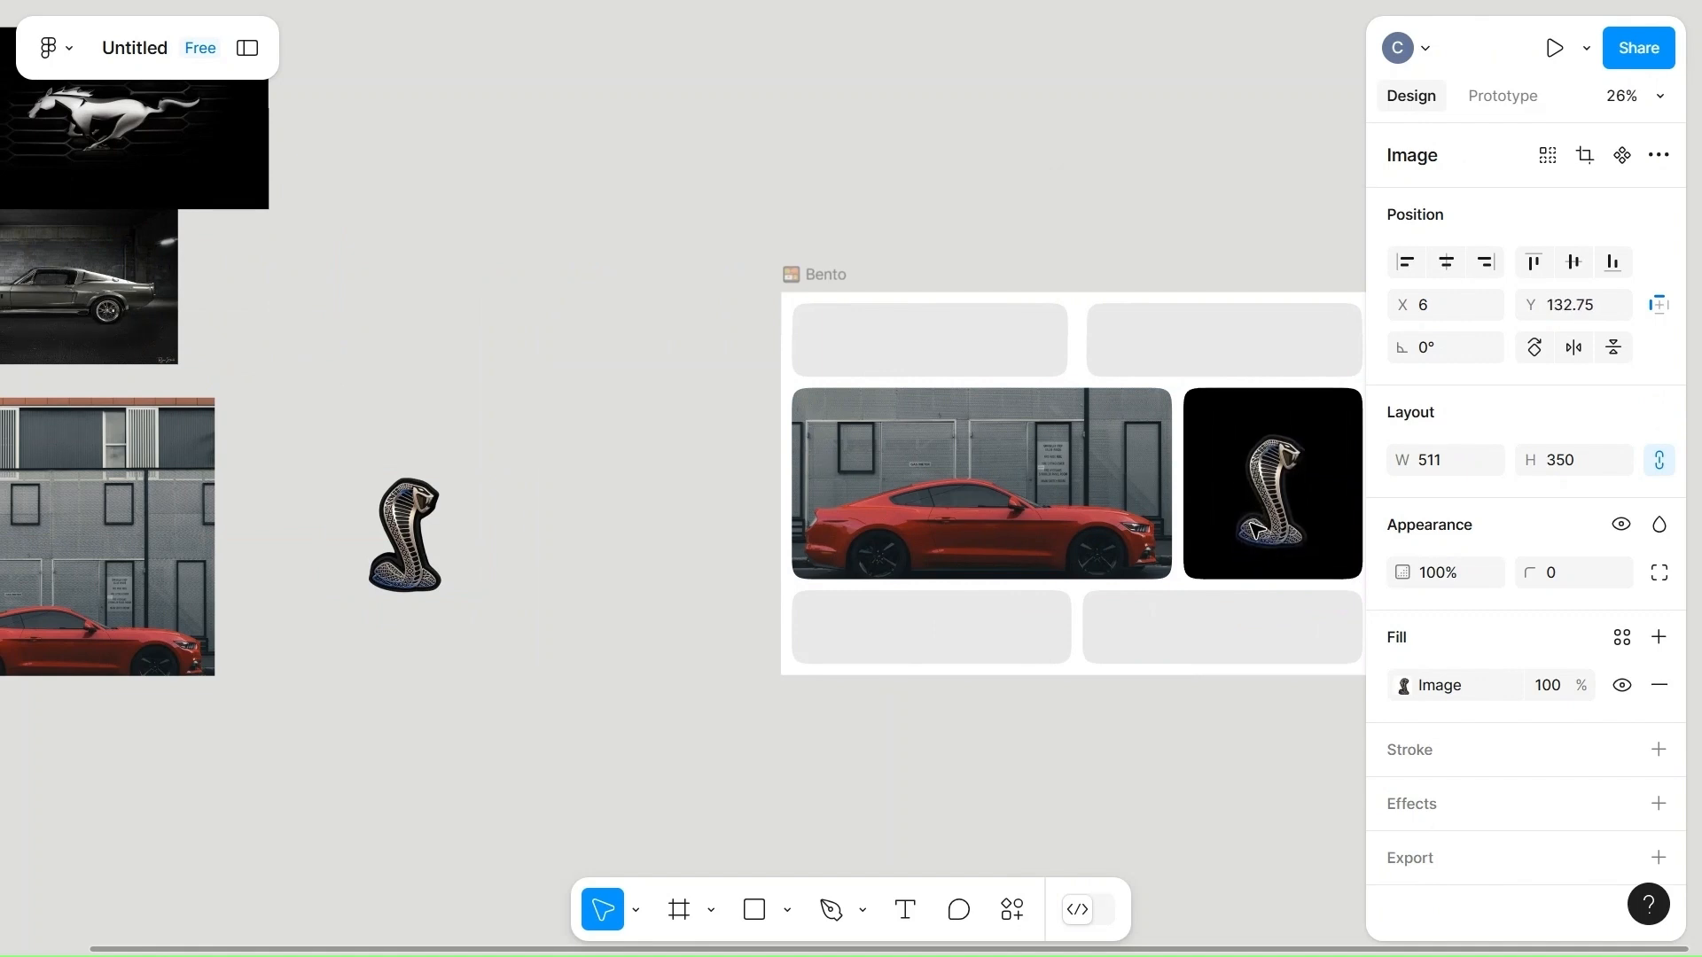
{"action": "scroll", "coordinate": [1268, 532], "scroll_direction": "right", "scroll_amount": 5}
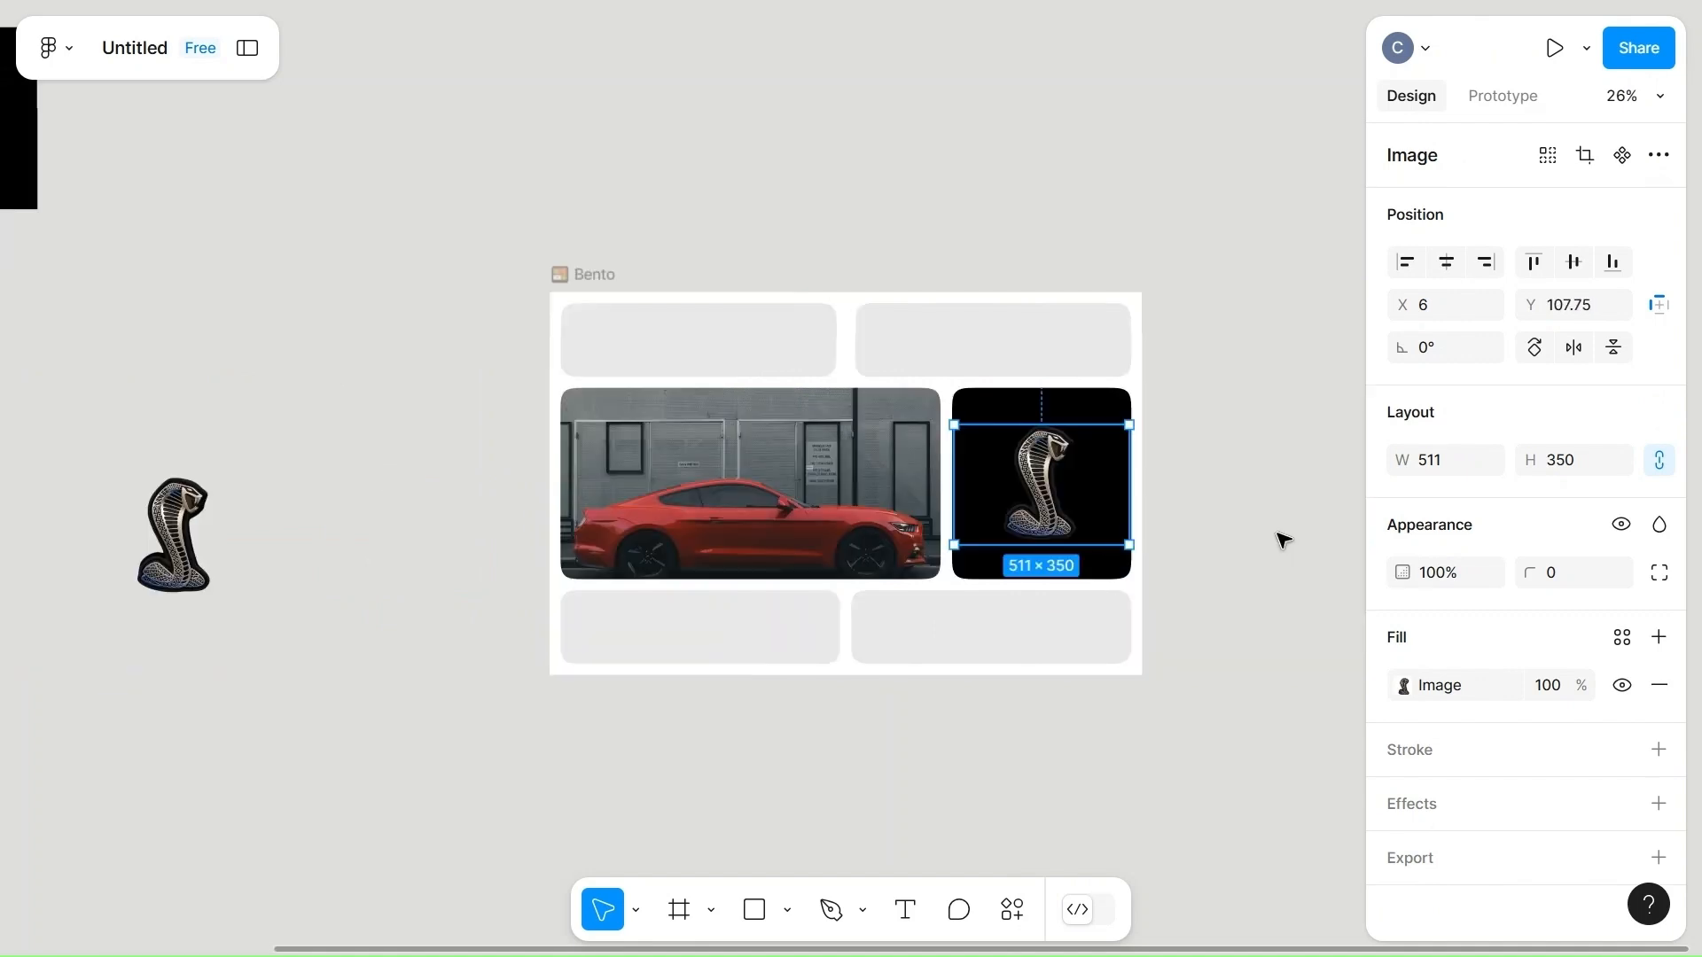
{"action": "mouse_move", "coordinate": [1037, 493]}
{"action": "left_mouse_down"}
{"action": "mouse_move", "coordinate": [1041, 514]}
{"action": "mouse_move", "coordinate": [1032, 487]}
{"action": "left_mouse_up"}
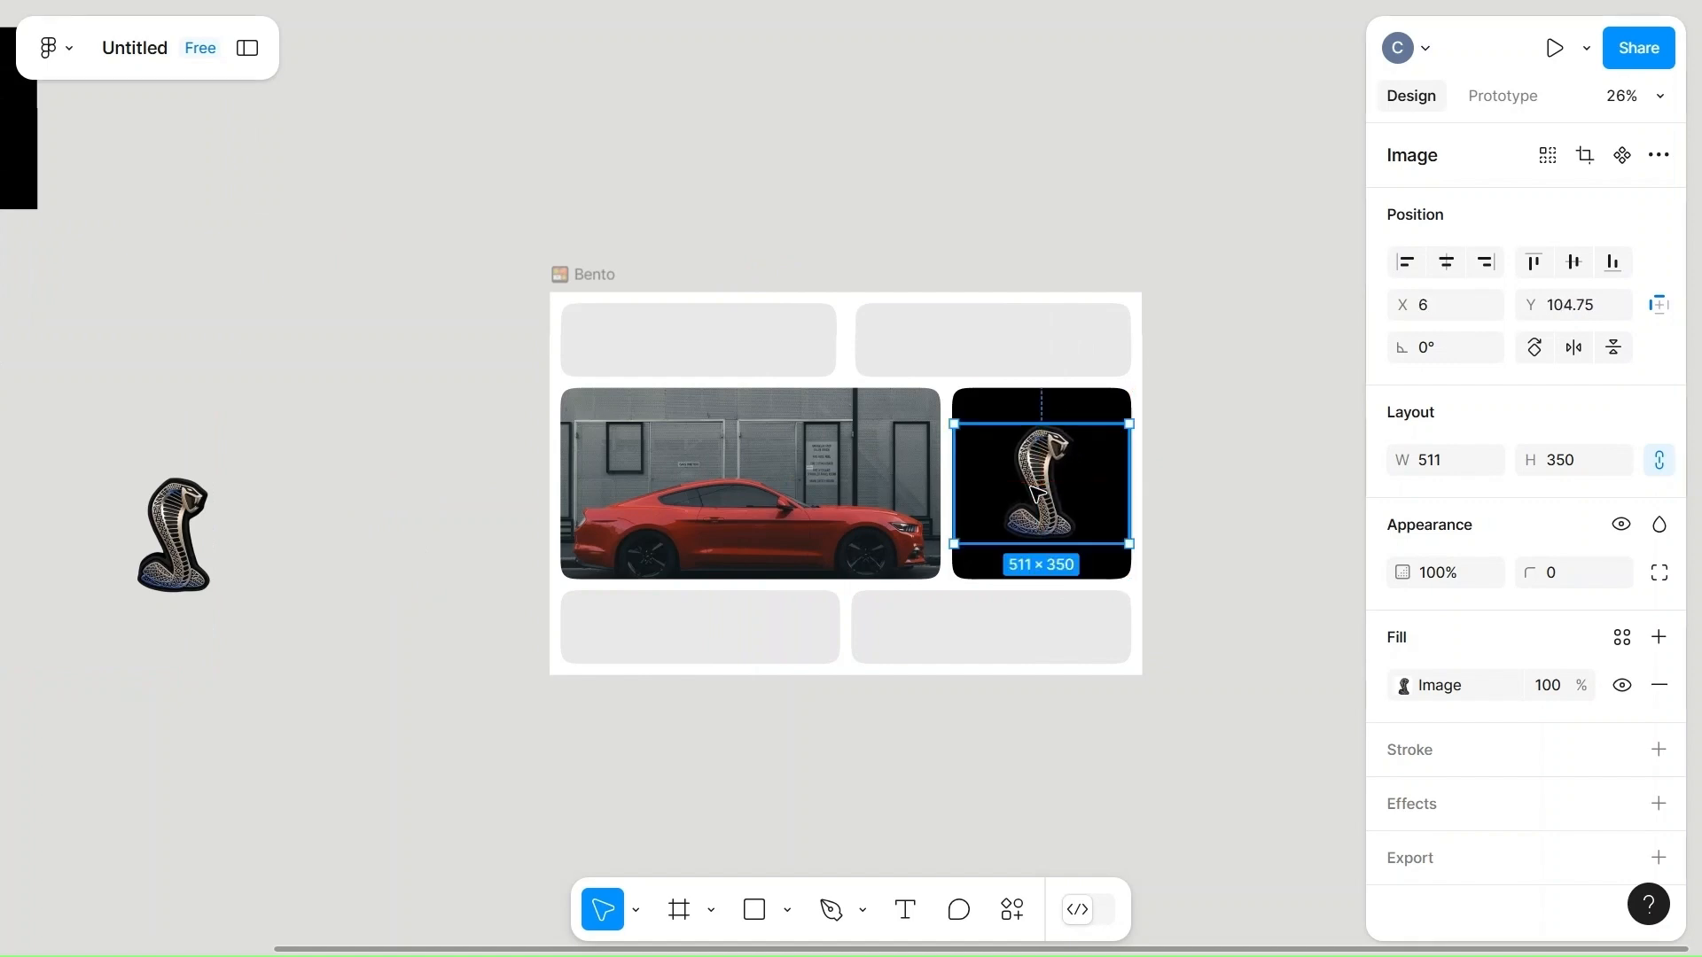
{"action": "left_click", "coordinate": [1196, 543]}
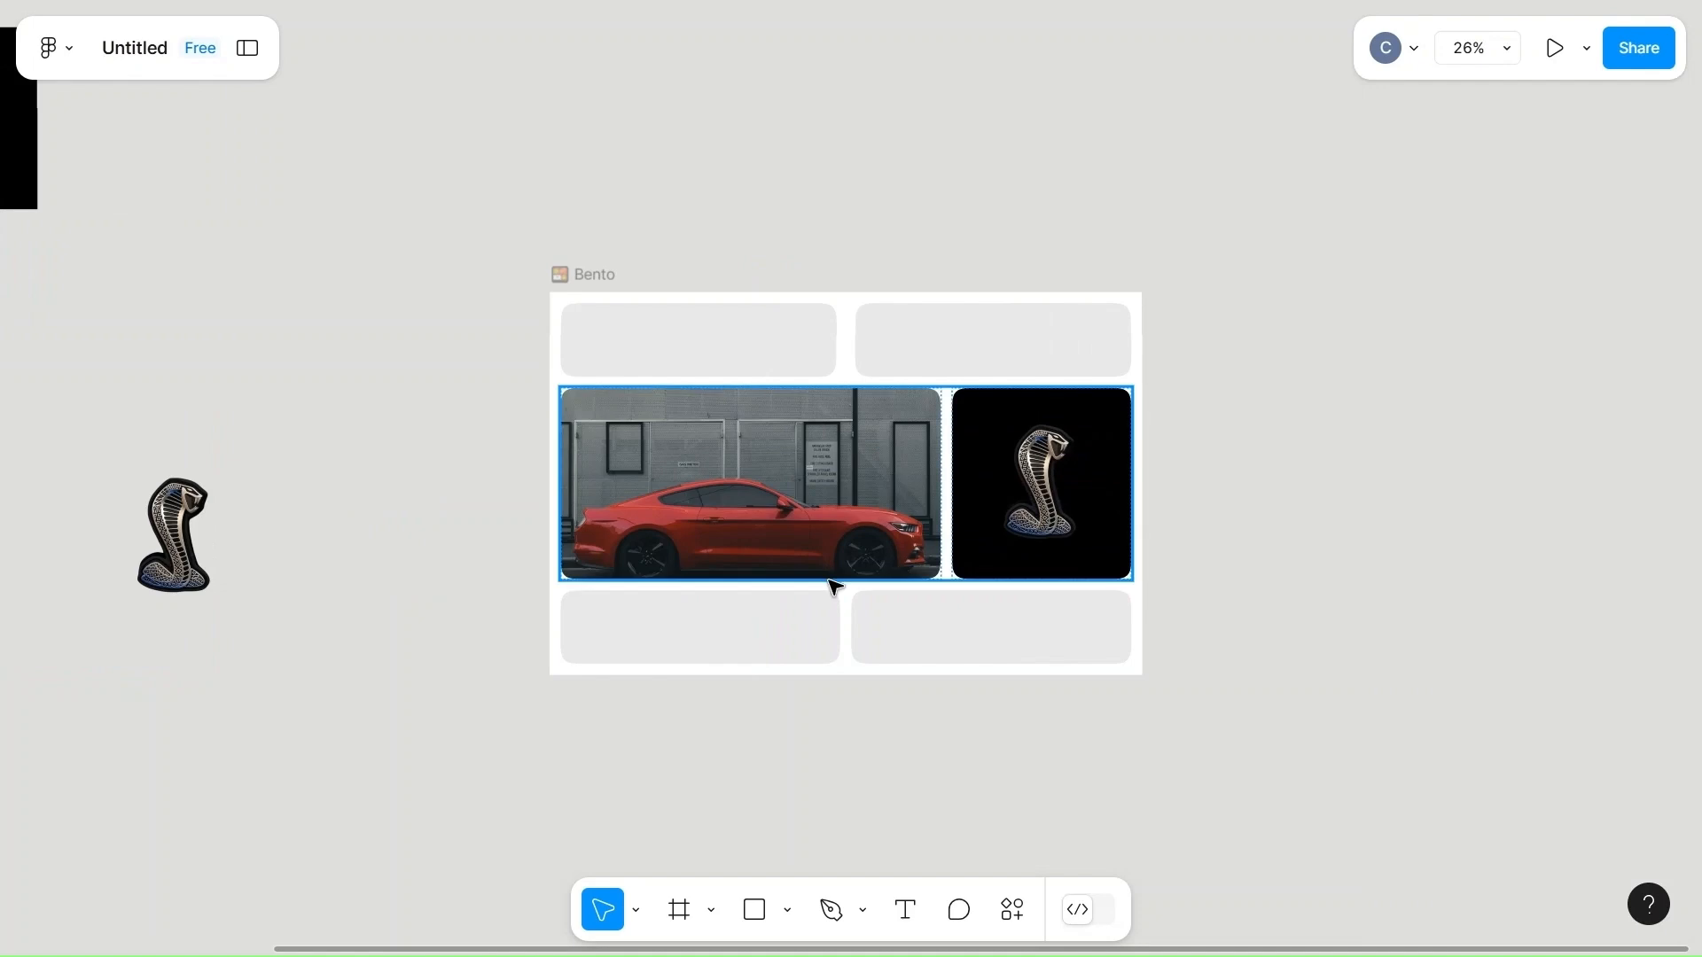
Fill the right cell of the bento's bottom row with black.
{"action": "scroll", "coordinate": [709, 629], "scroll_direction": "left", "scroll_amount": 2}
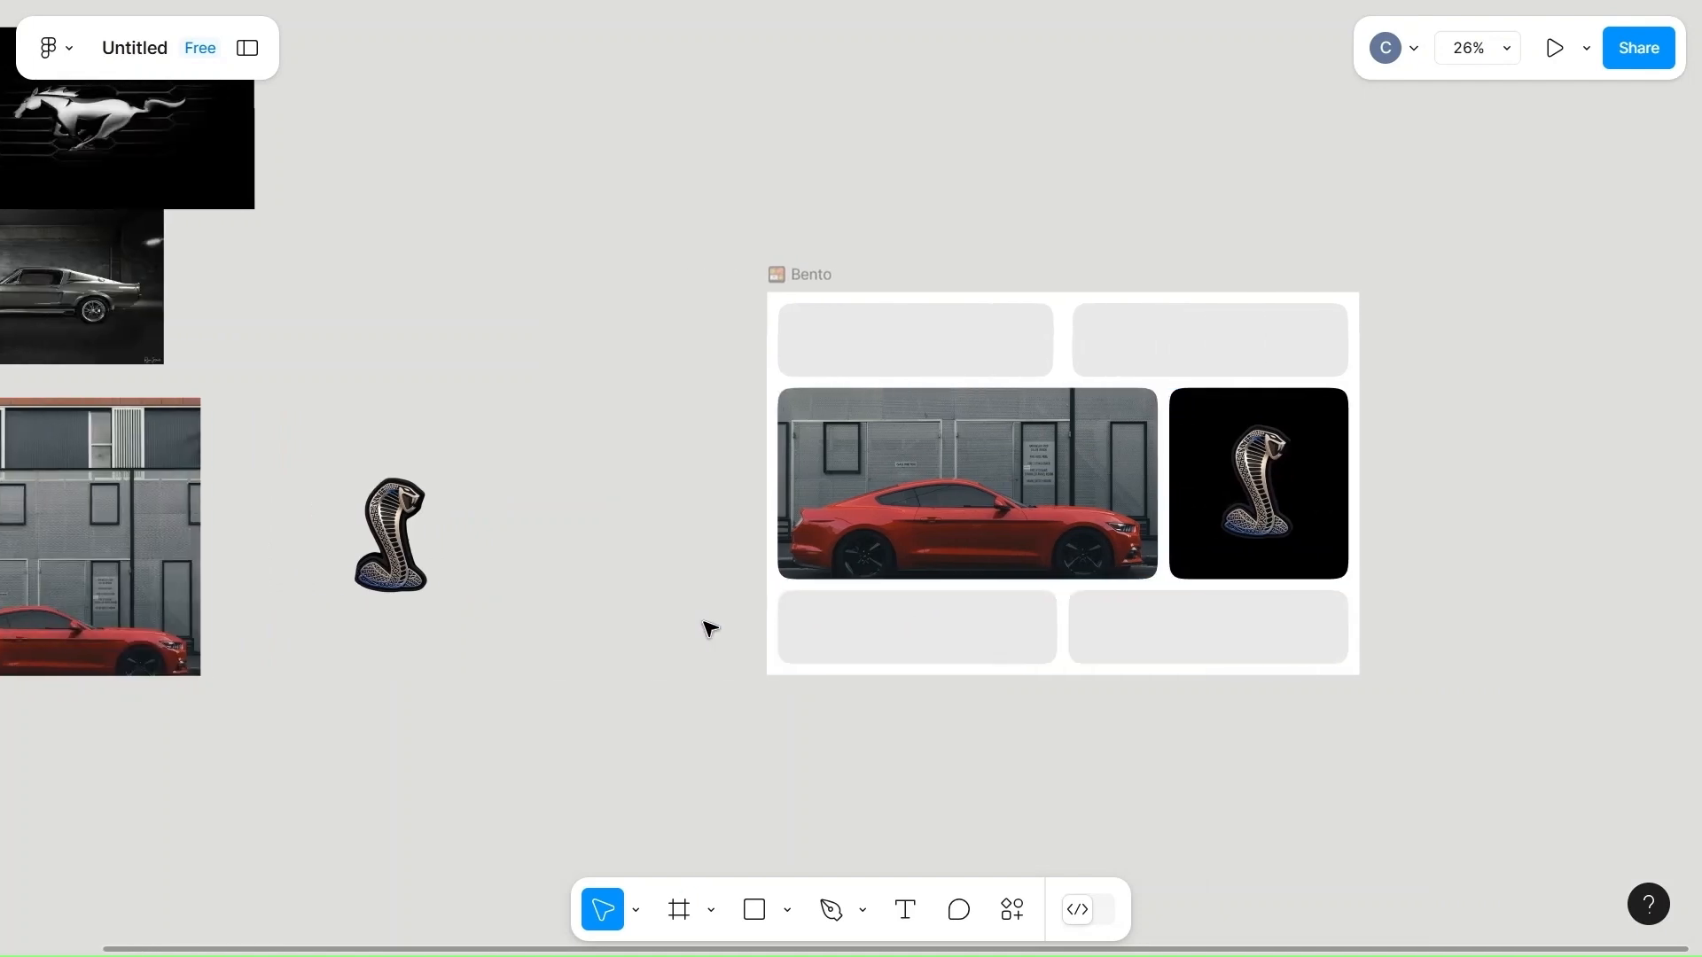
{"action": "scroll", "coordinate": [710, 630], "scroll_direction": "right", "scroll_amount": 2}
{"action": "left_click", "coordinate": [981, 655]}
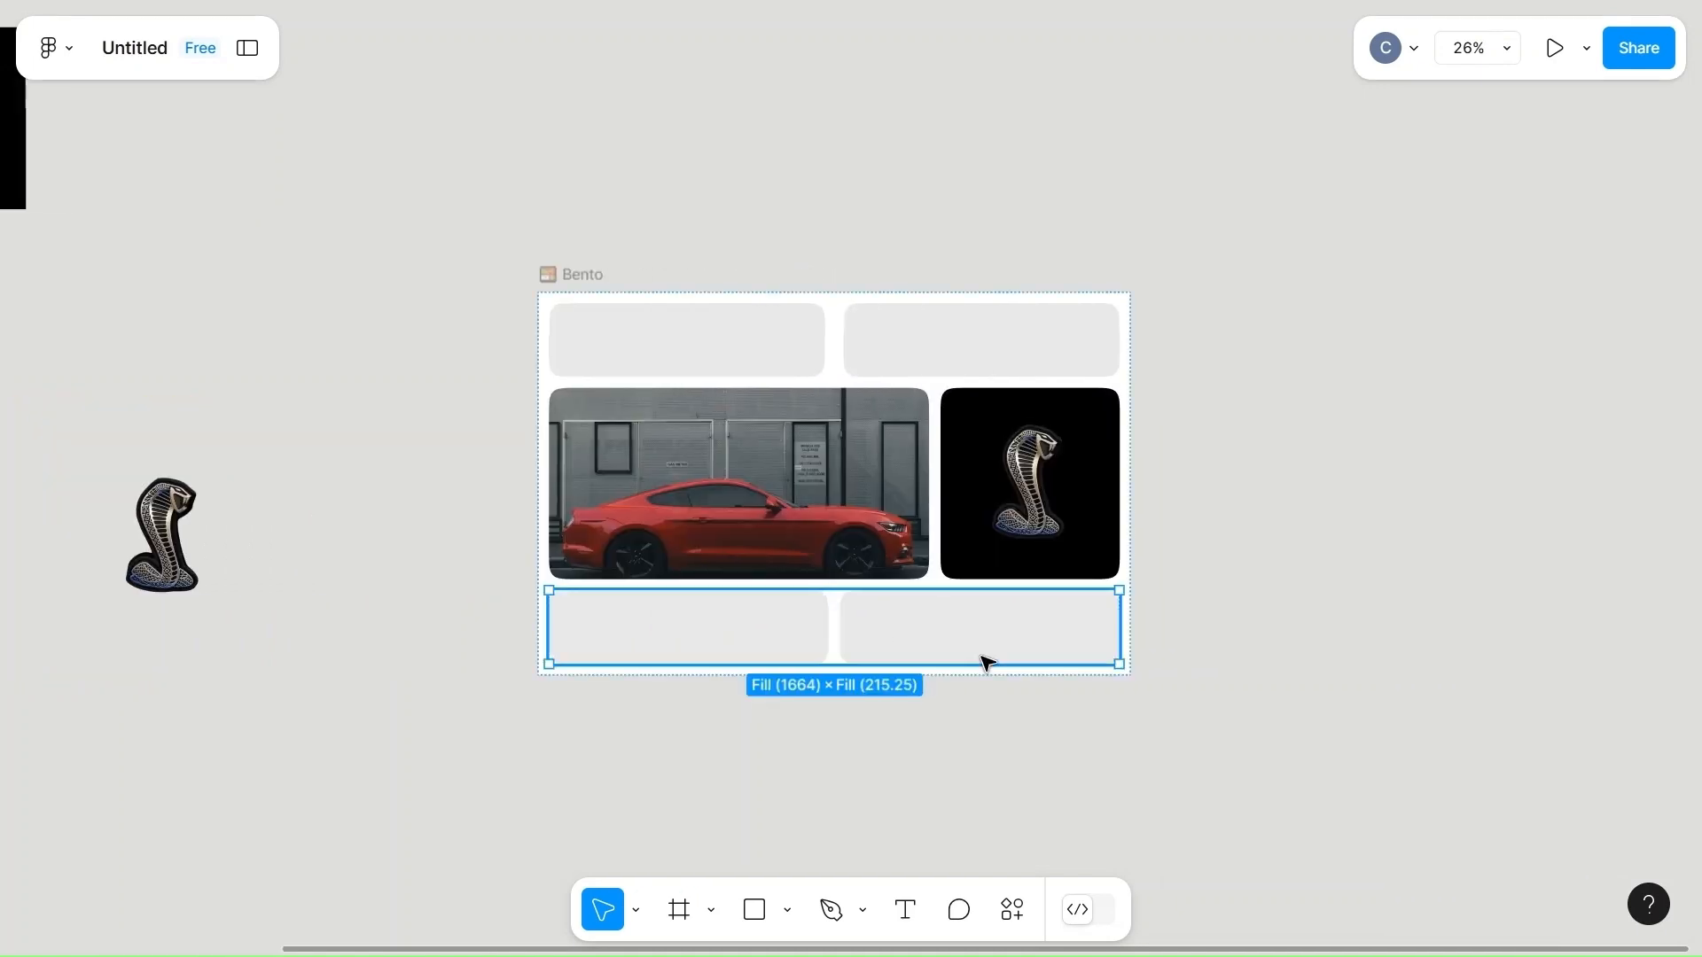
{"action": "left_click_drag", "start_coordinate": [981, 655], "coordinate": [979, 634]}
{"action": "left_click", "coordinate": [981, 641]}
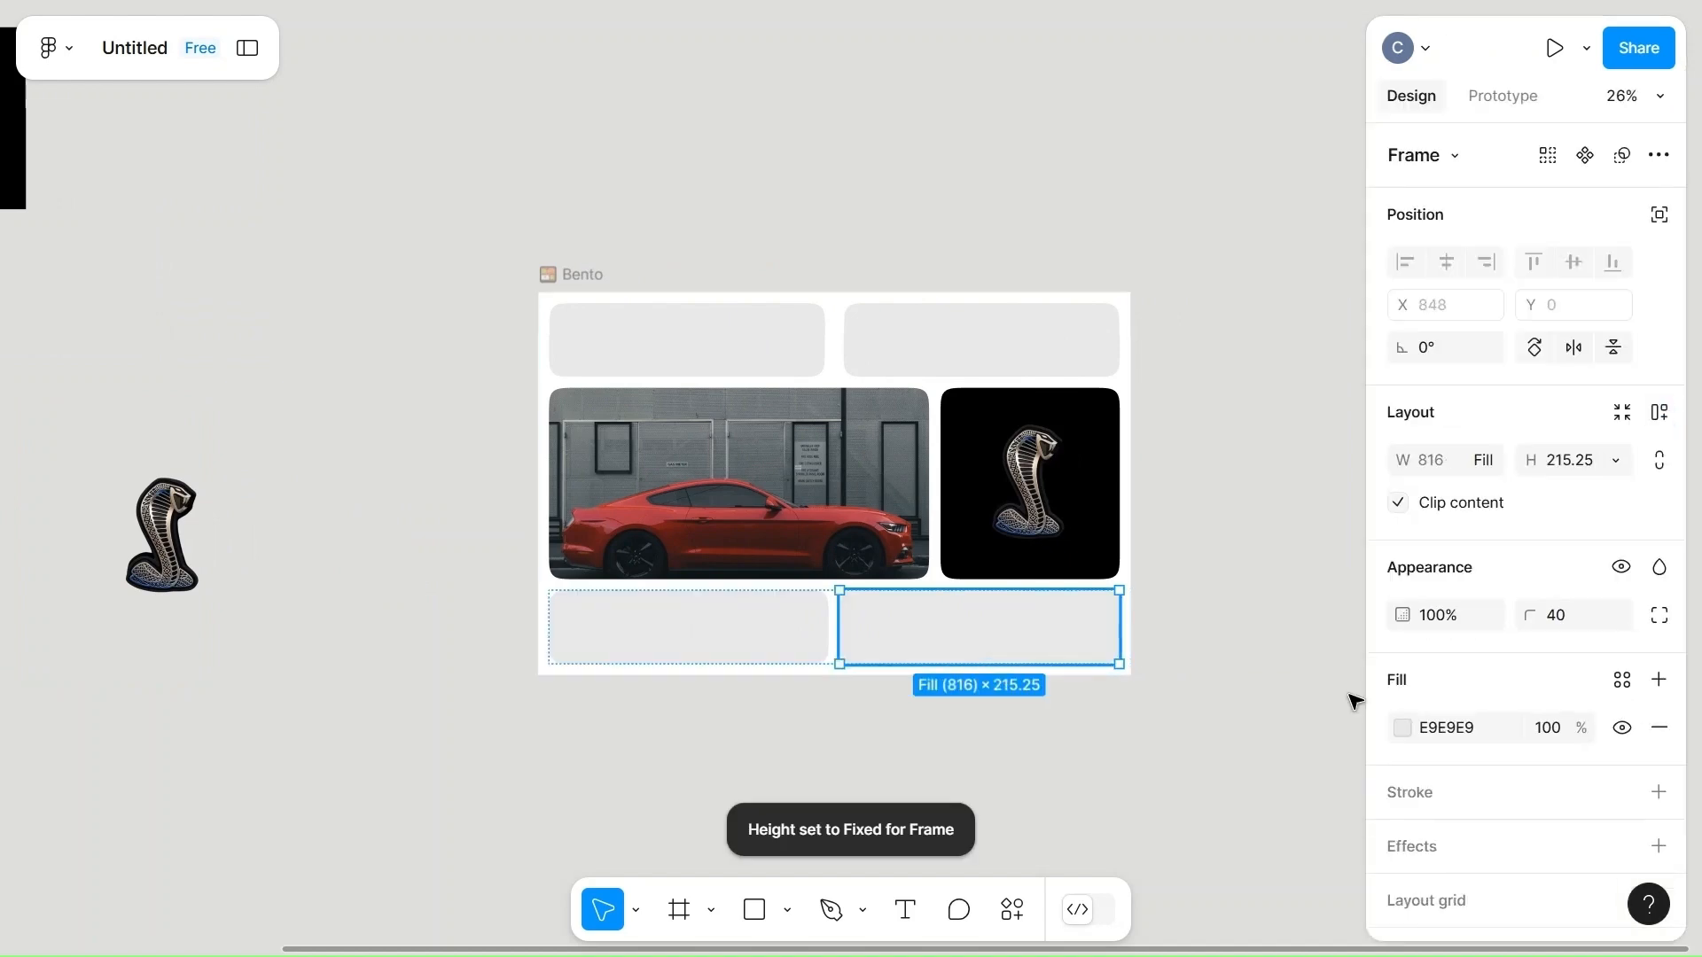
{"action": "left_click", "coordinate": [1404, 729]}
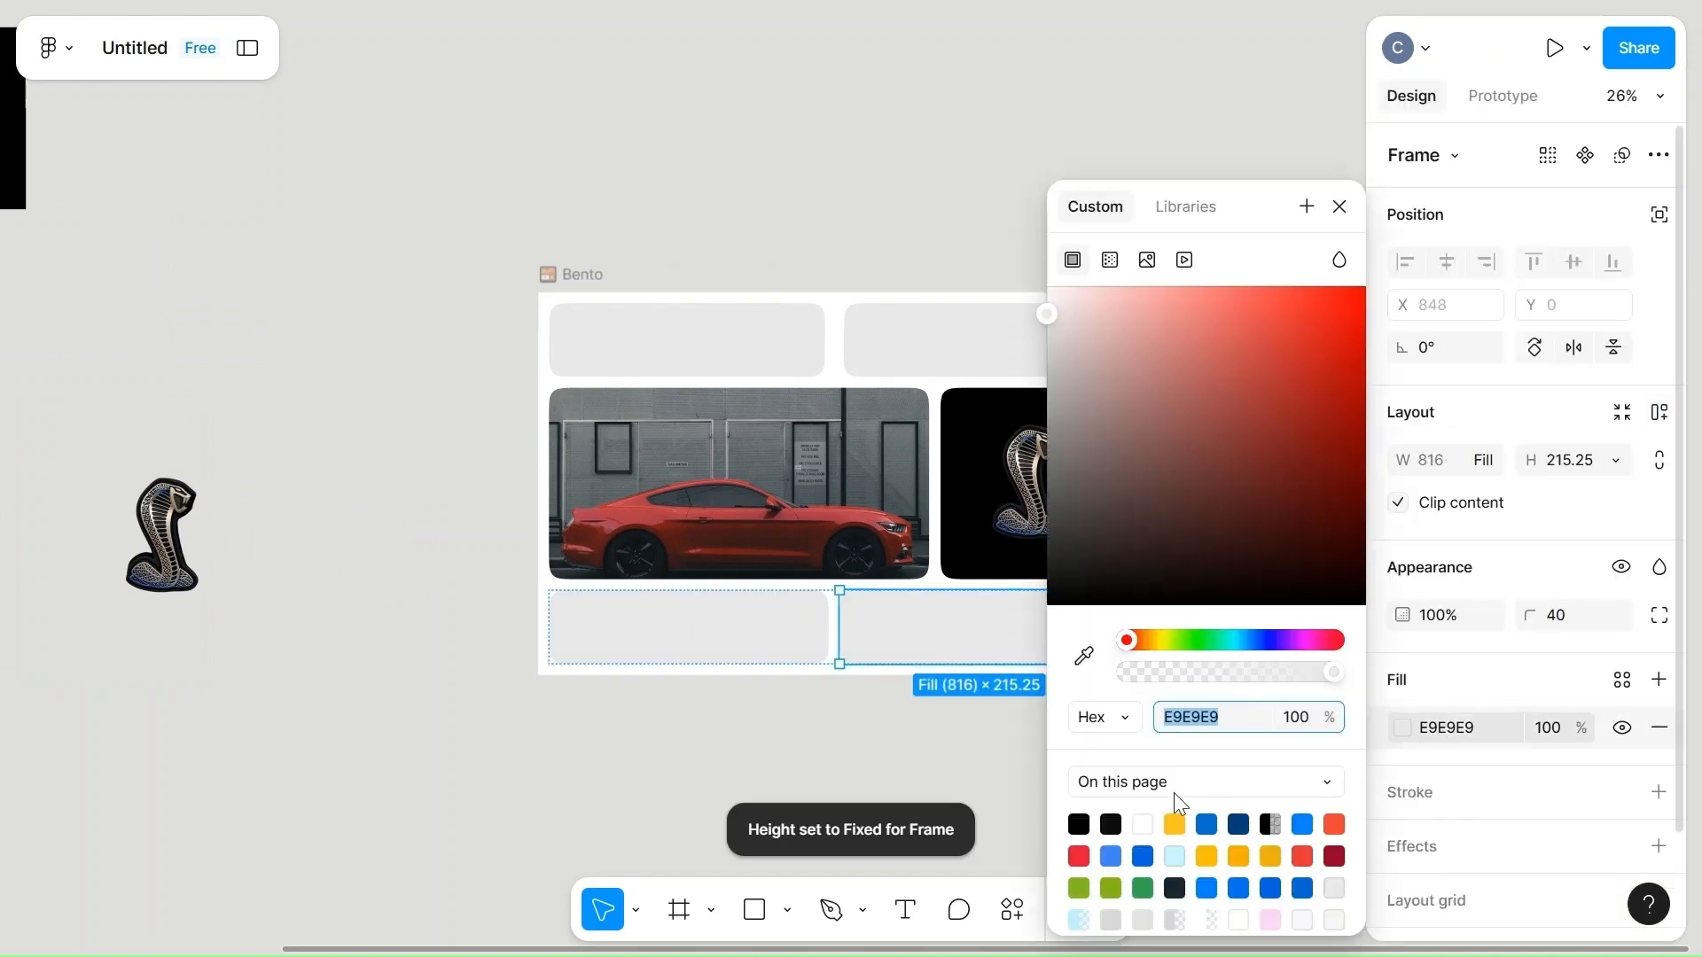
{"action": "left_click", "coordinate": [1079, 823]}
Fill the bottom row's left cell with red BB4150 sampled from the car, and replace it with the page's orange-red color.
{"action": "left_click", "coordinate": [707, 612]}
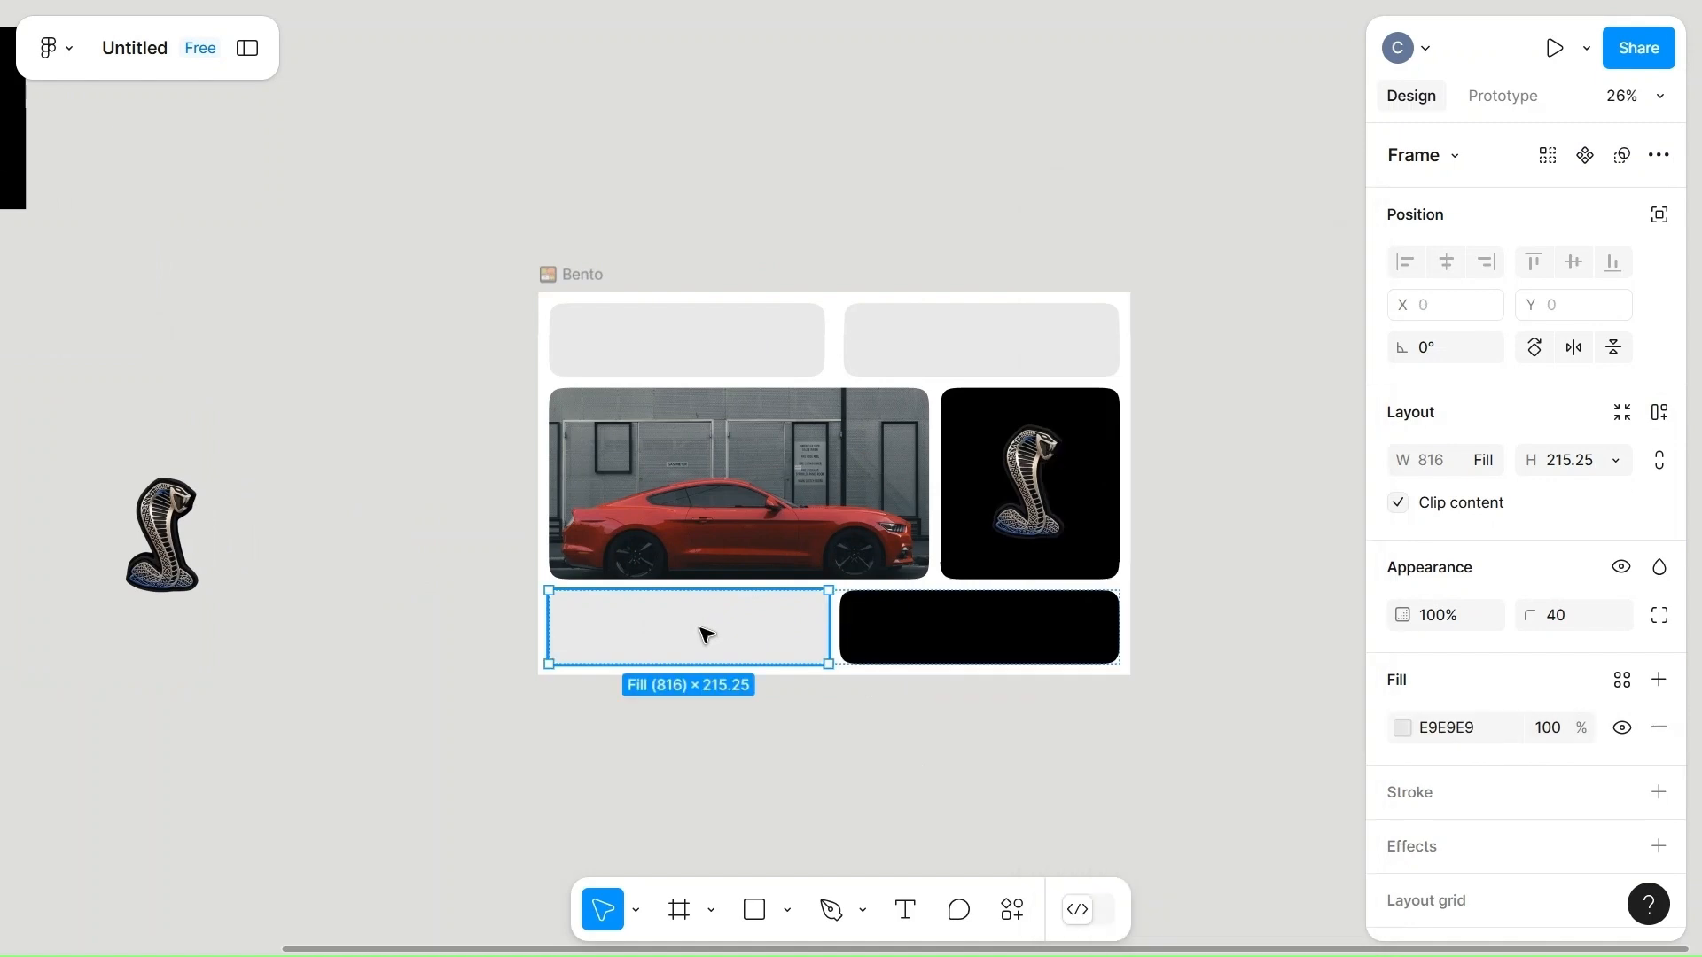
{"action": "left_click", "coordinate": [1404, 728]}
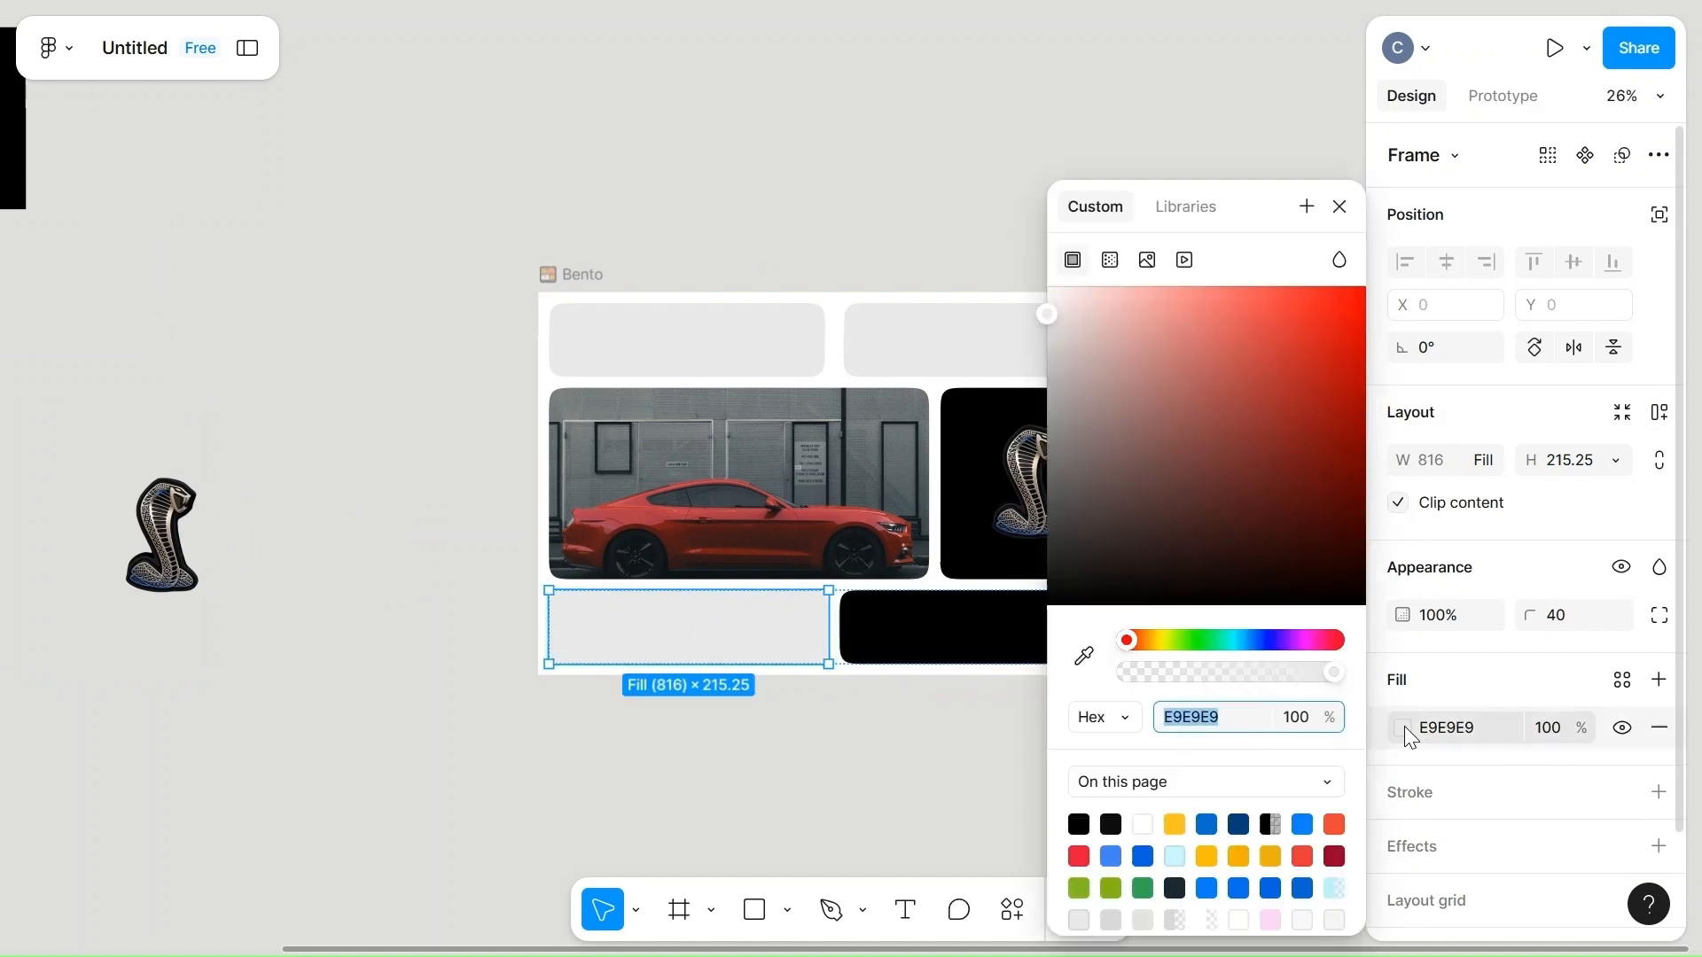
{"action": "left_click", "coordinate": [1091, 659]}
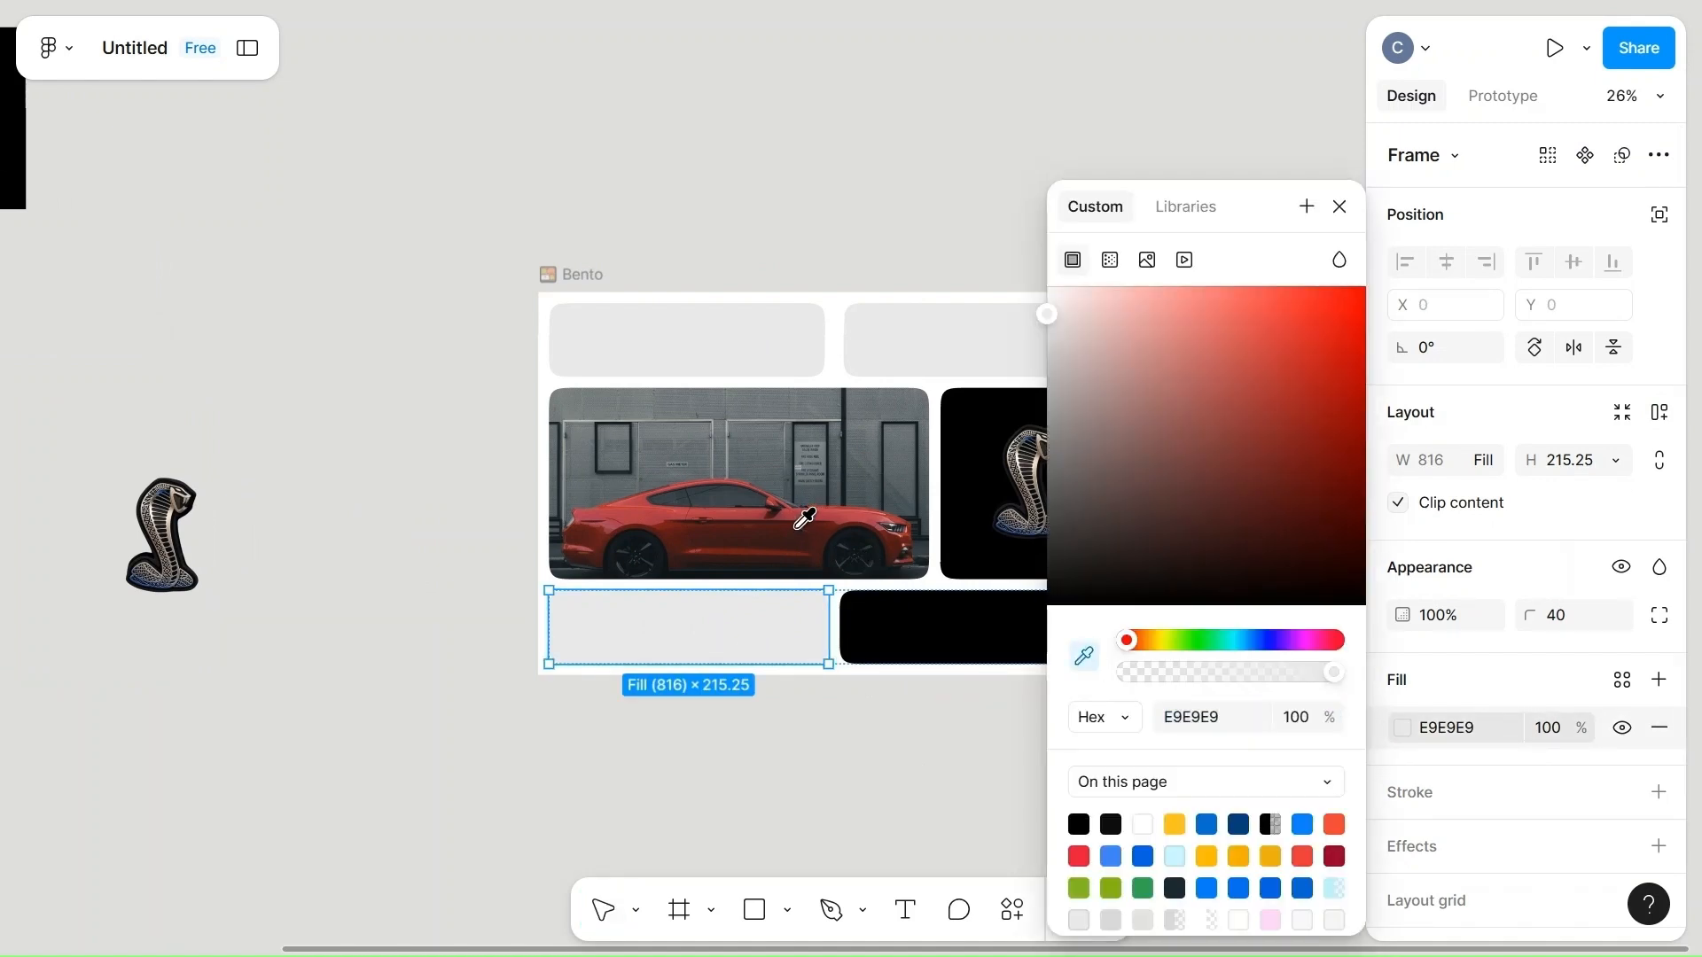
{"action": "left_click", "coordinate": [856, 504]}
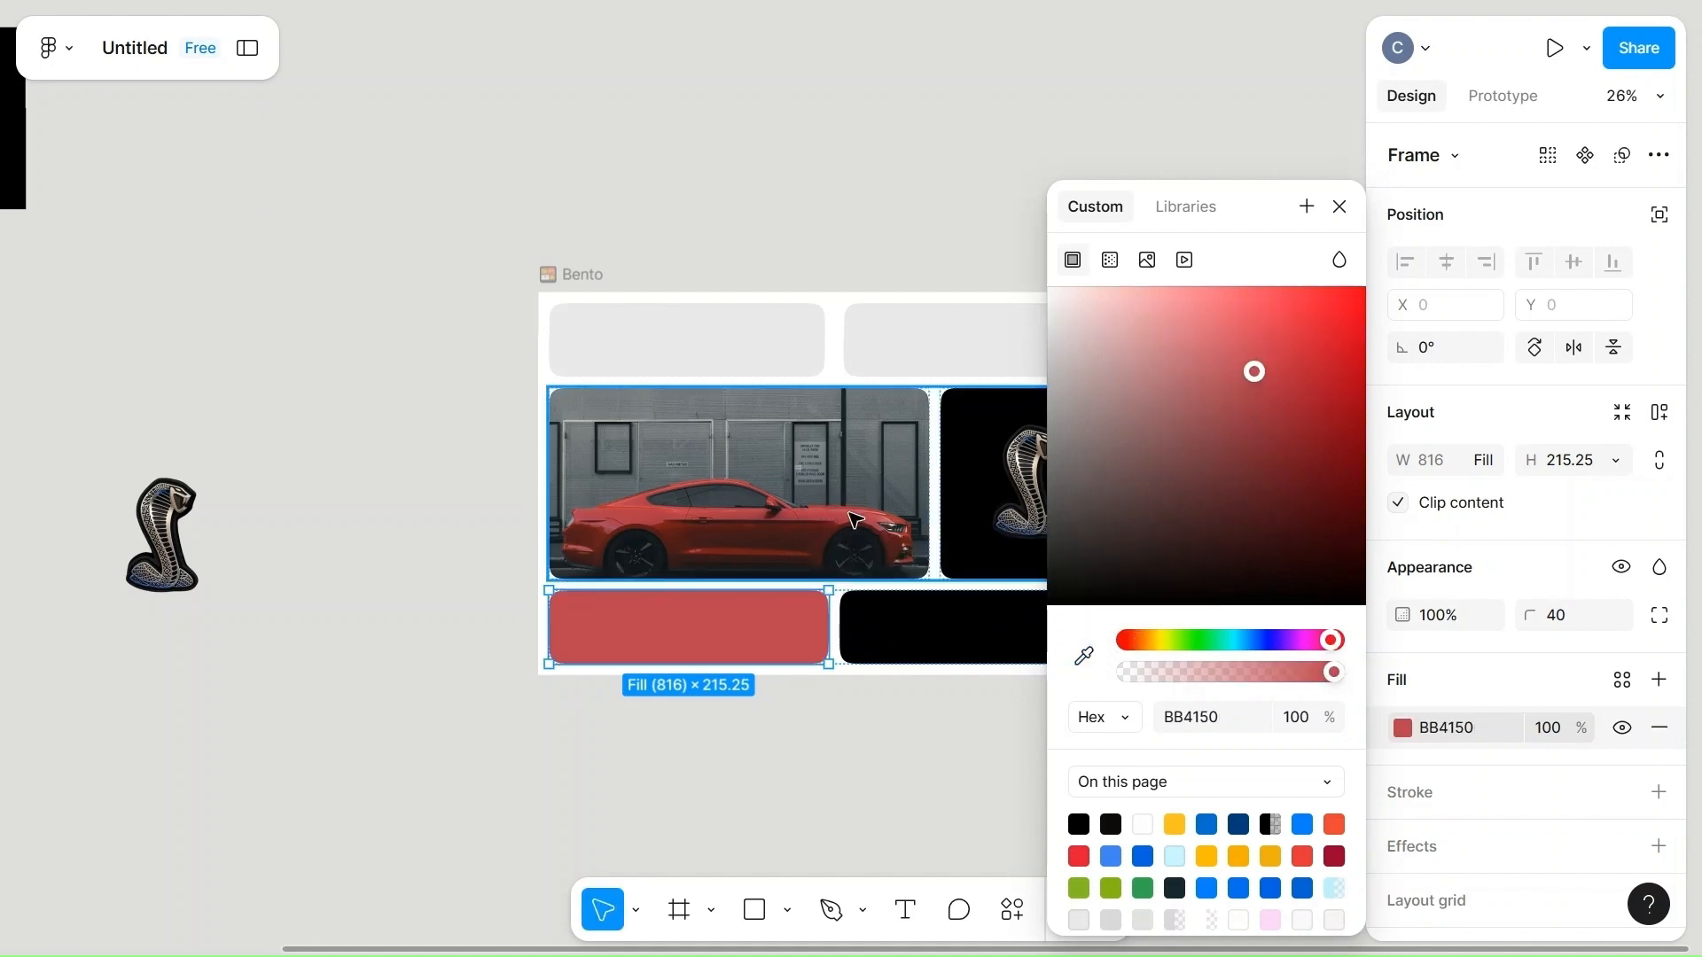
{"action": "left_click", "coordinate": [1335, 824]}
{"action": "left_click", "coordinate": [868, 758]}
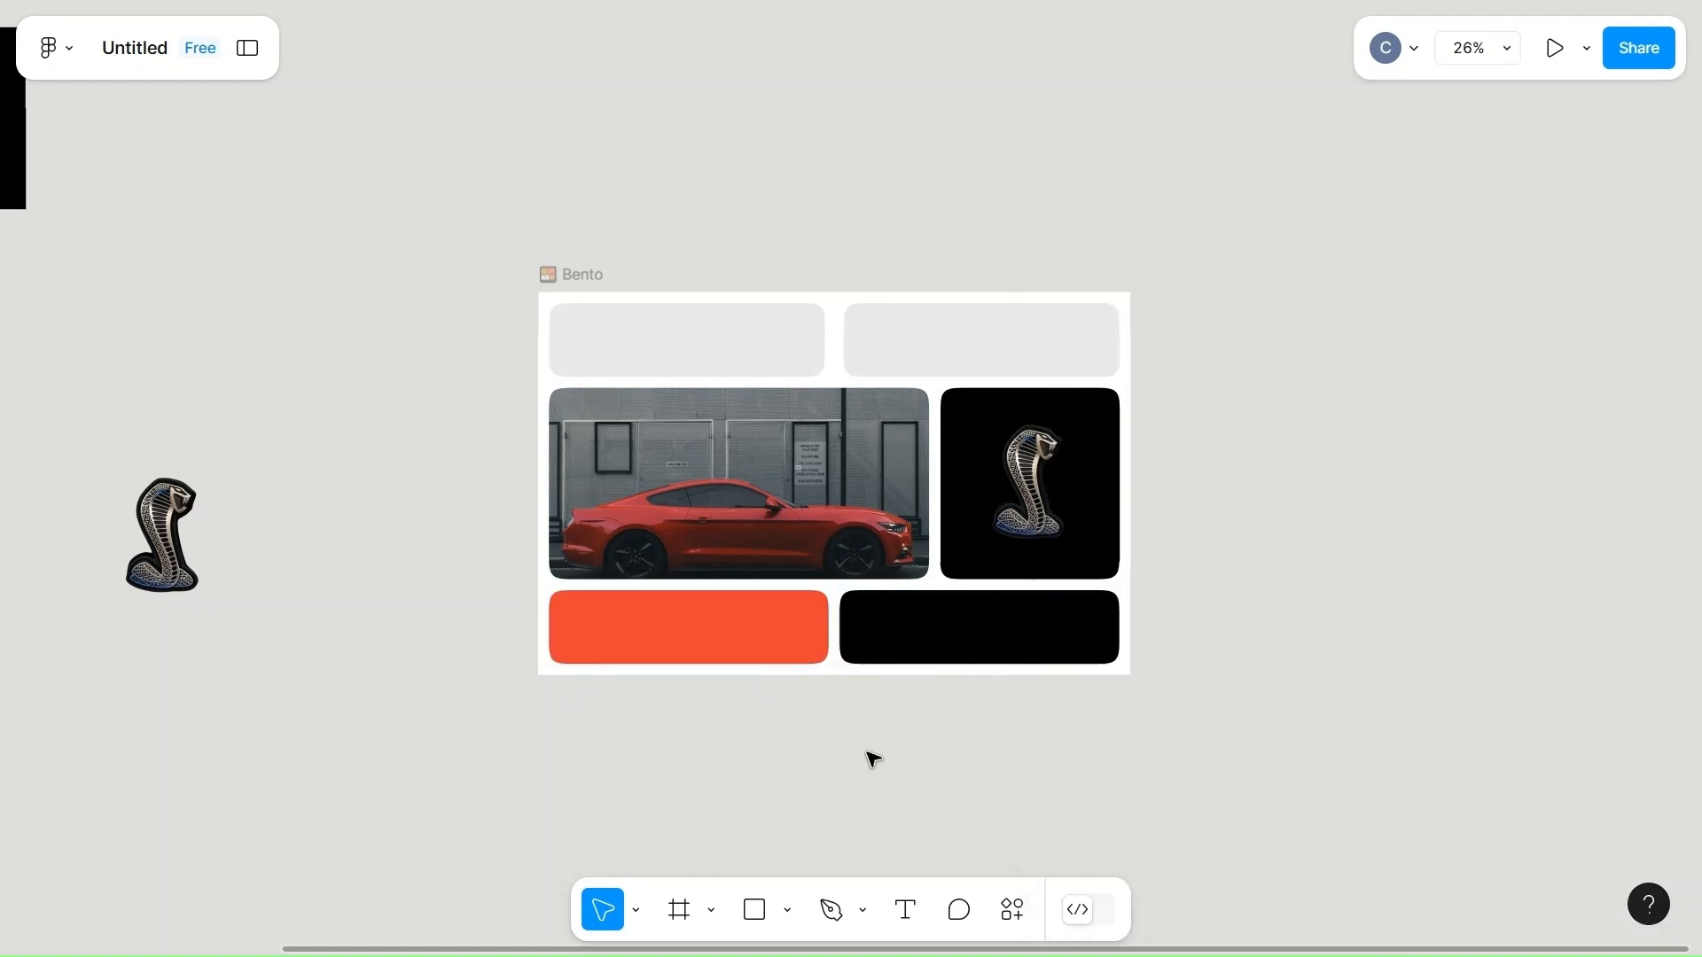
Duplicate the top row's left cell to make three cells, and widen the right one to 686.
{"action": "scroll", "coordinate": [873, 760], "scroll_direction": "left", "scroll_amount": 3}
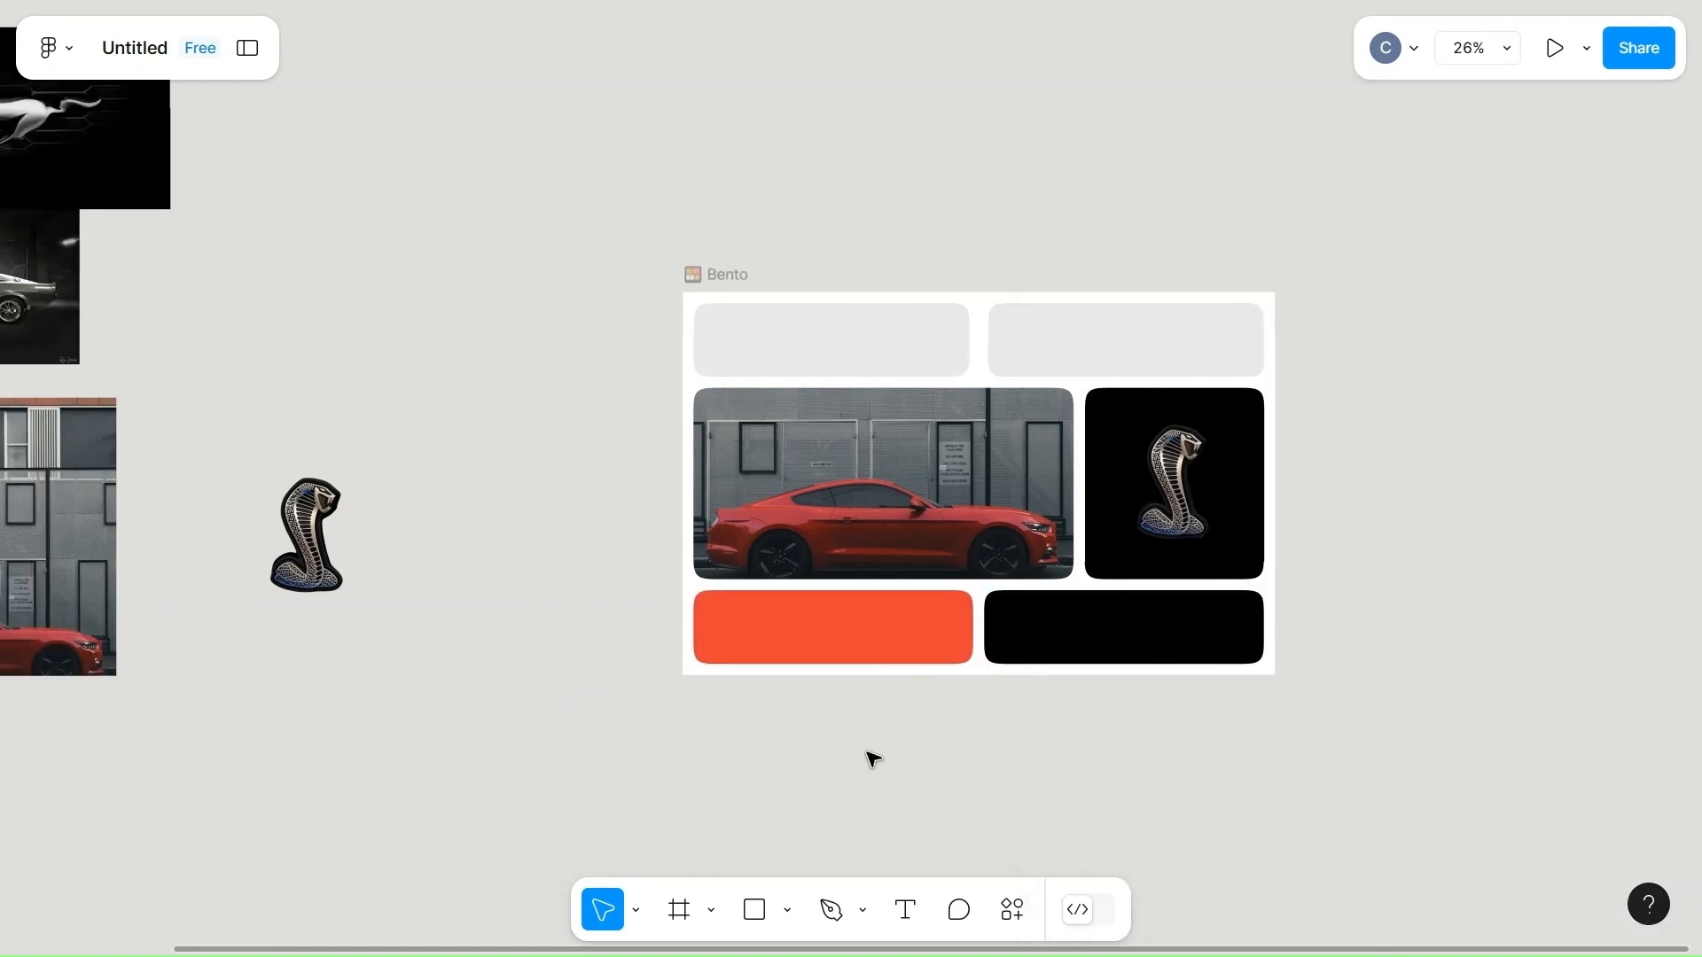
{"action": "scroll", "coordinate": [873, 759], "scroll_direction": "left", "scroll_amount": 4}
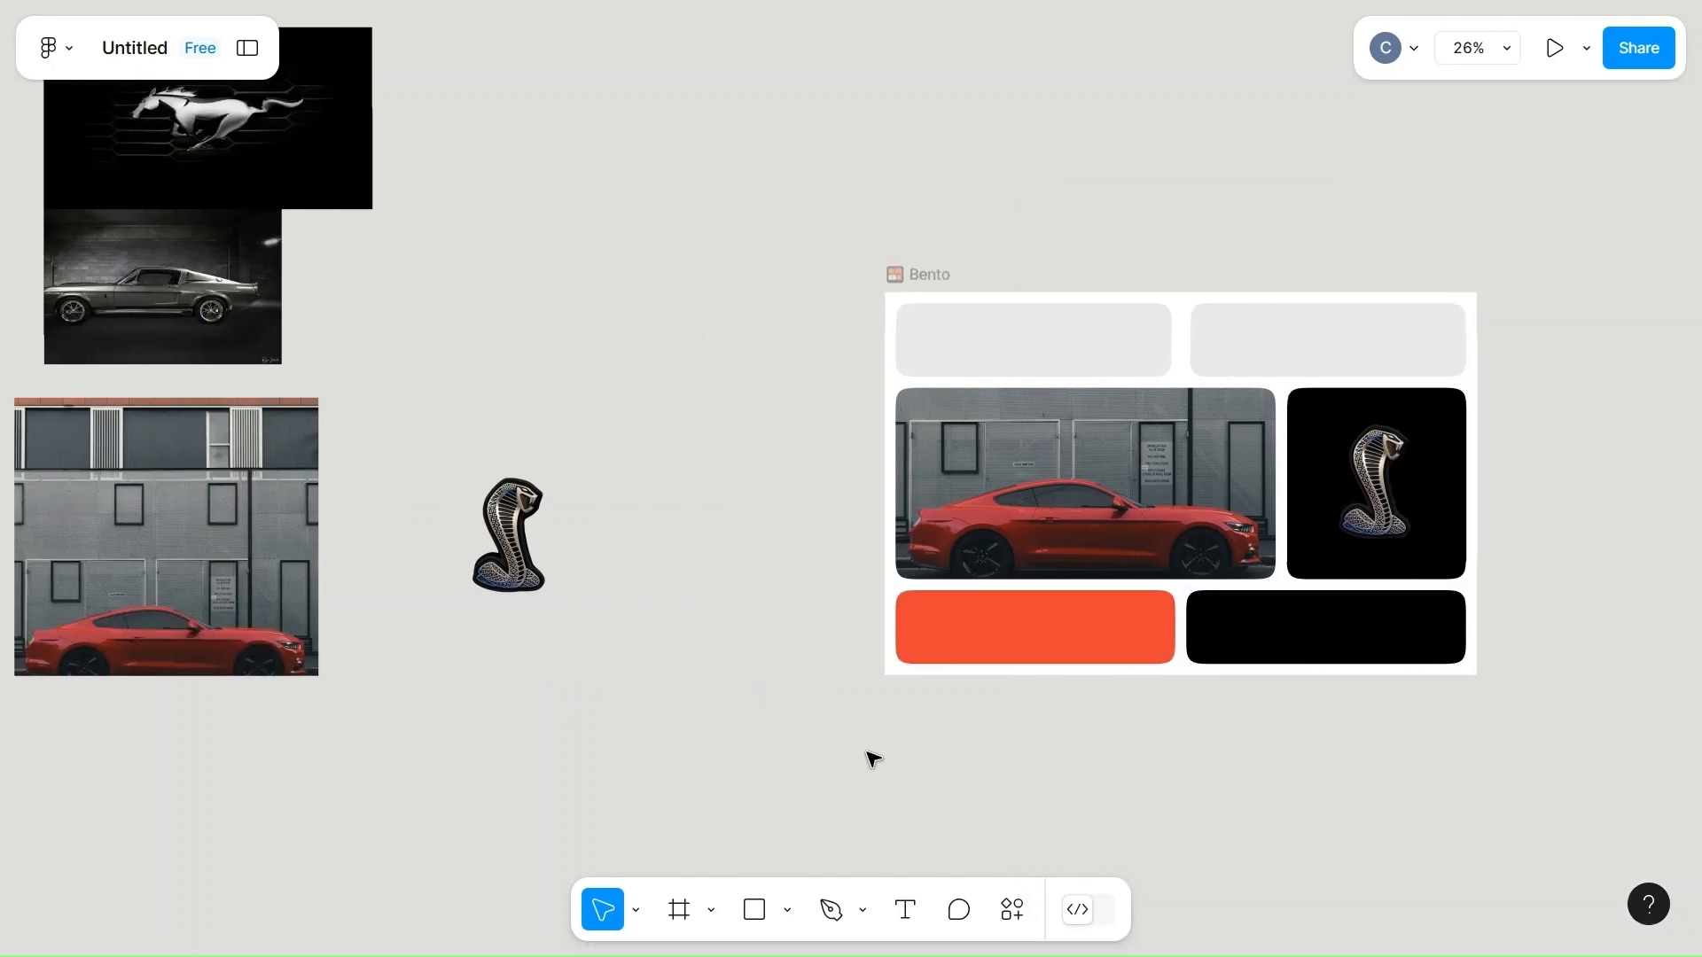
{"action": "left_click", "coordinate": [1096, 338]}
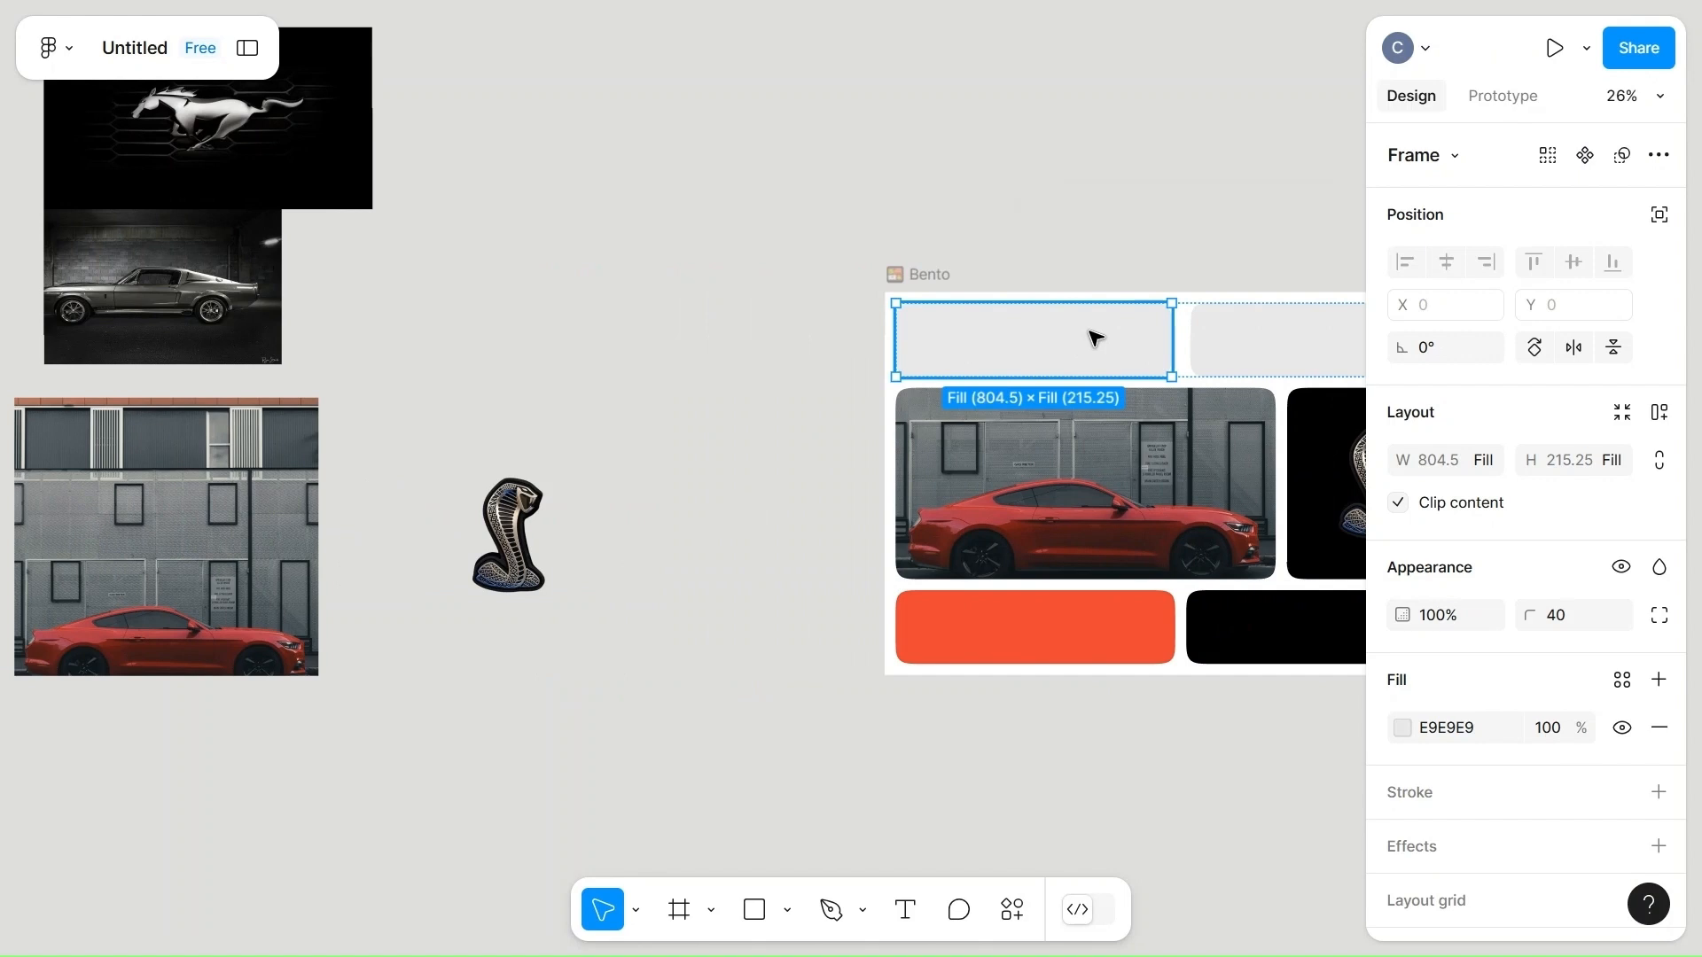
{"action": "key", "text": "ctrl+d"}
{"action": "scroll", "coordinate": [1096, 335], "scroll_direction": "right", "scroll_amount": 4}
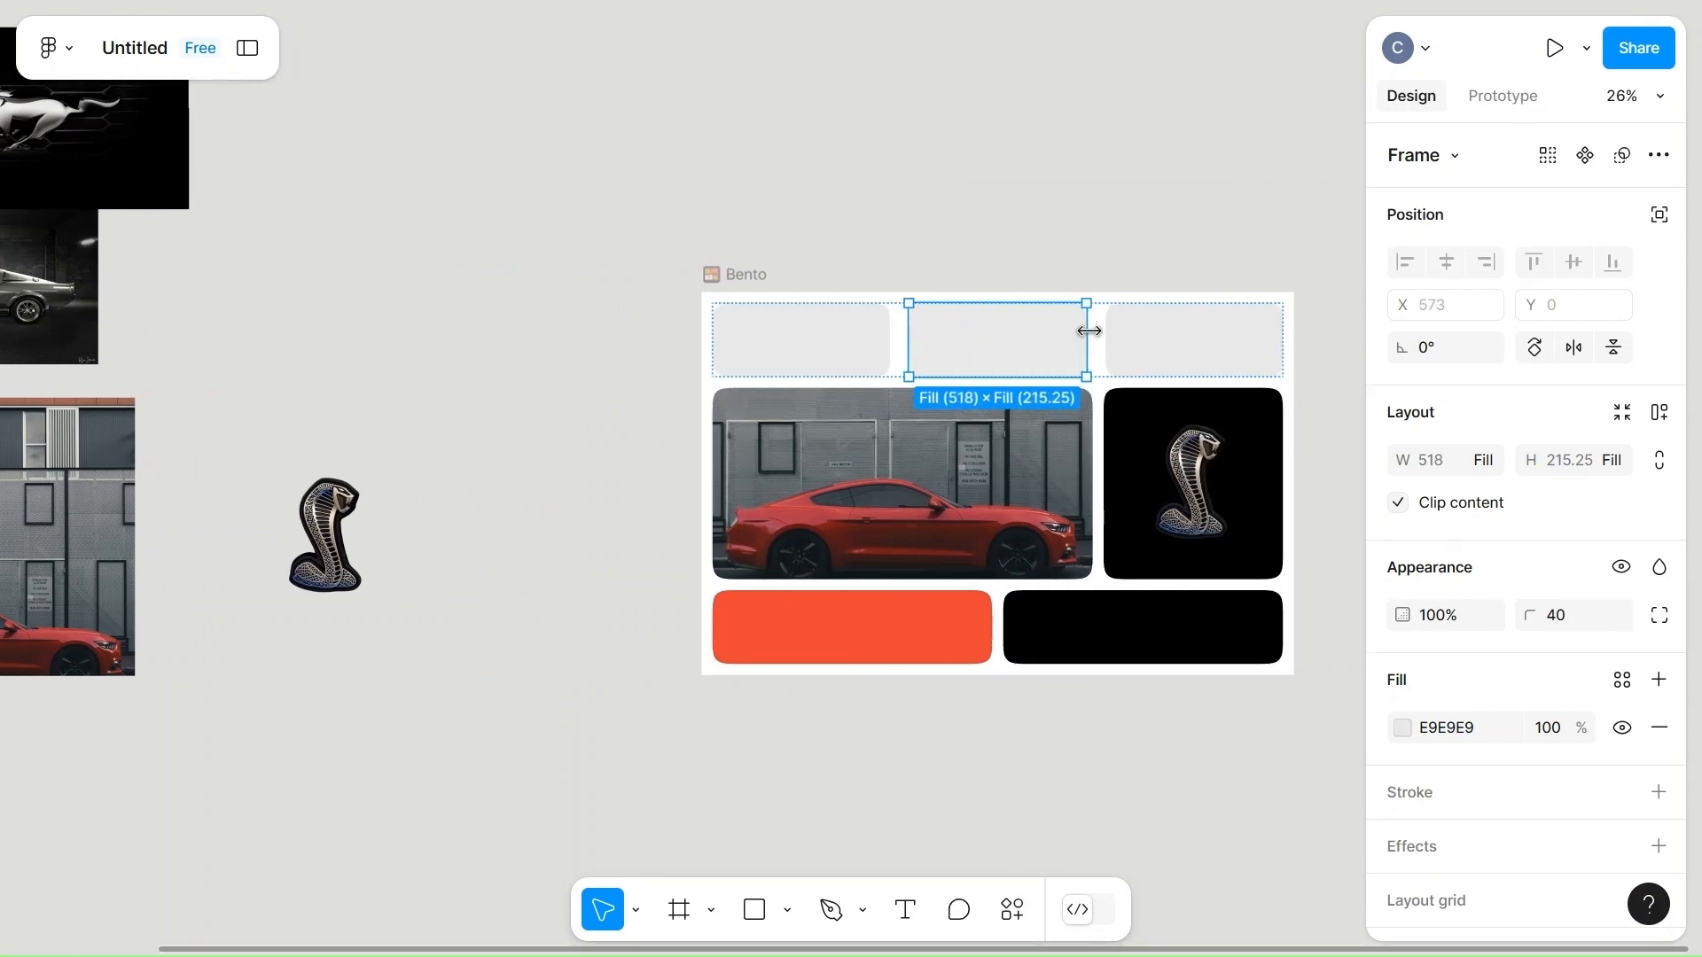
{"action": "left_click", "coordinate": [1159, 345]}
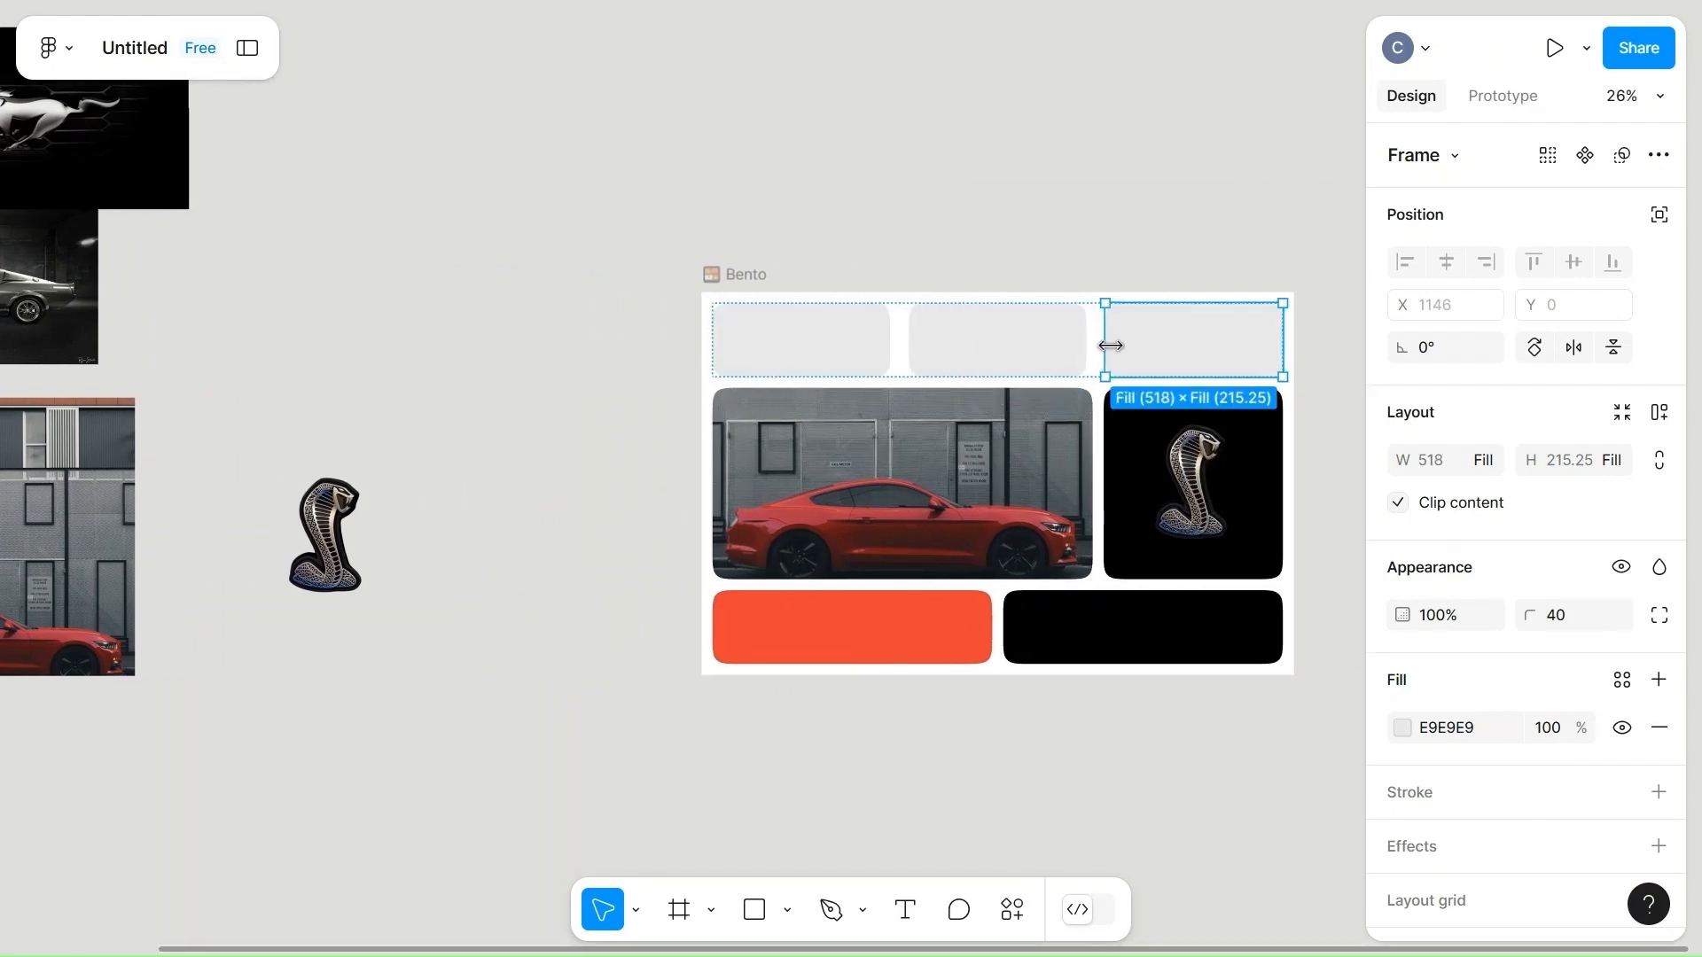
{"action": "left_click_drag", "start_coordinate": [1104, 346], "coordinate": [1048, 346]}
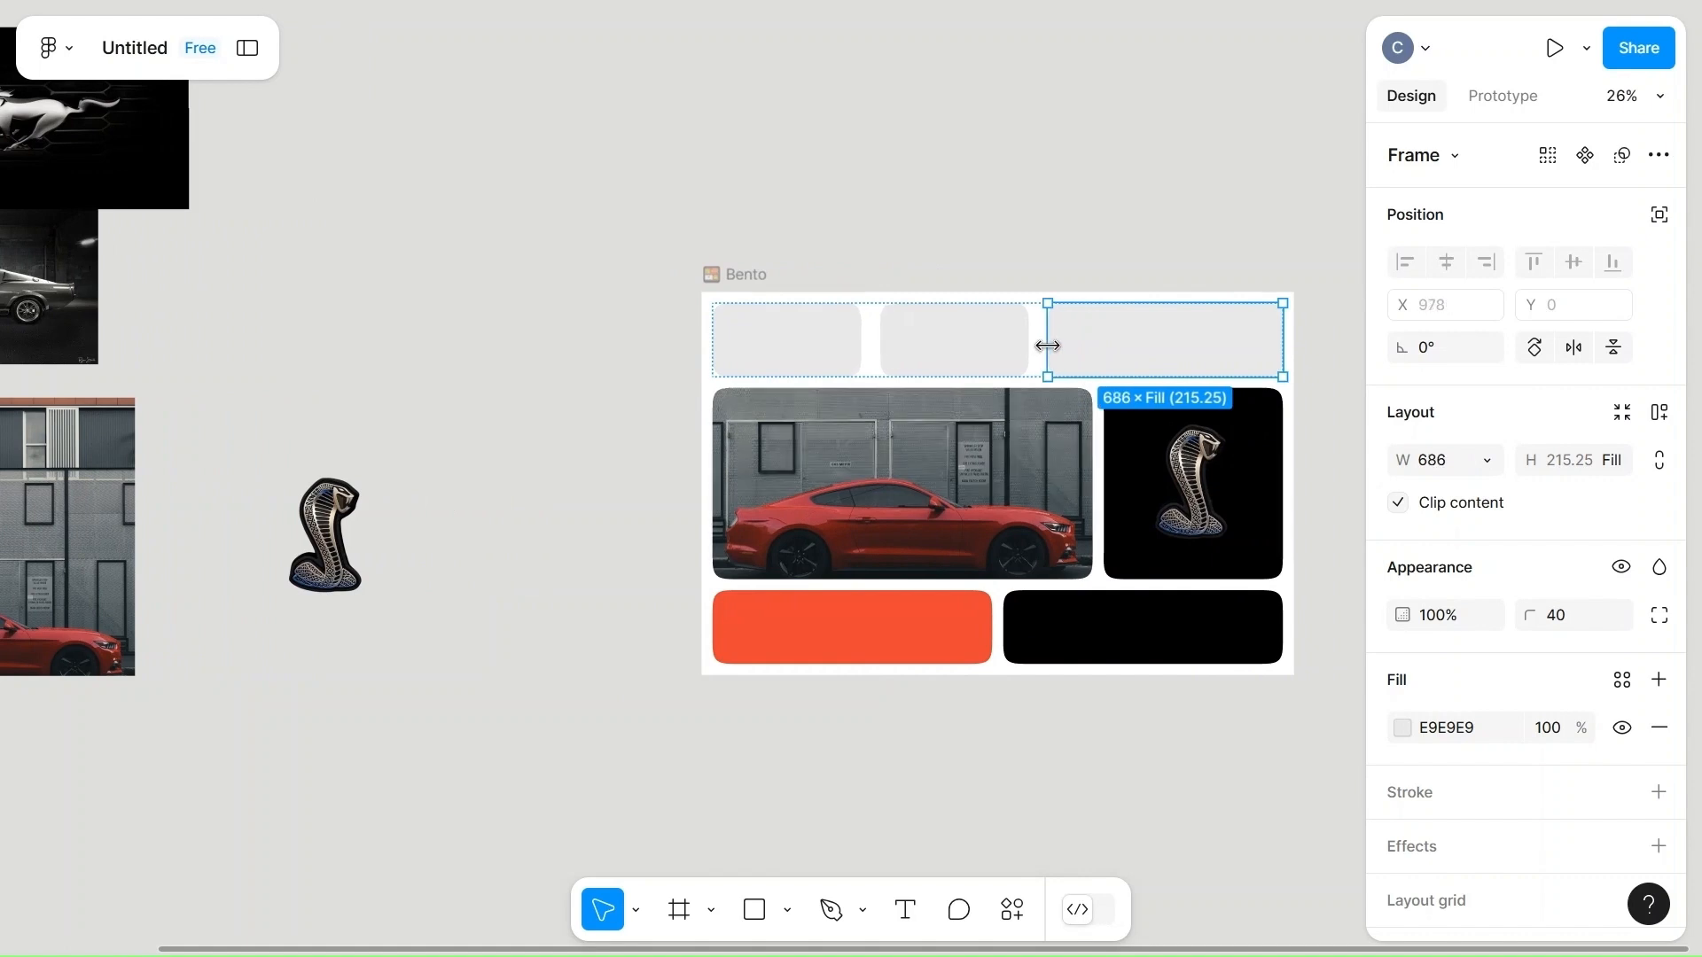
{"action": "left_click", "coordinate": [1012, 223]}
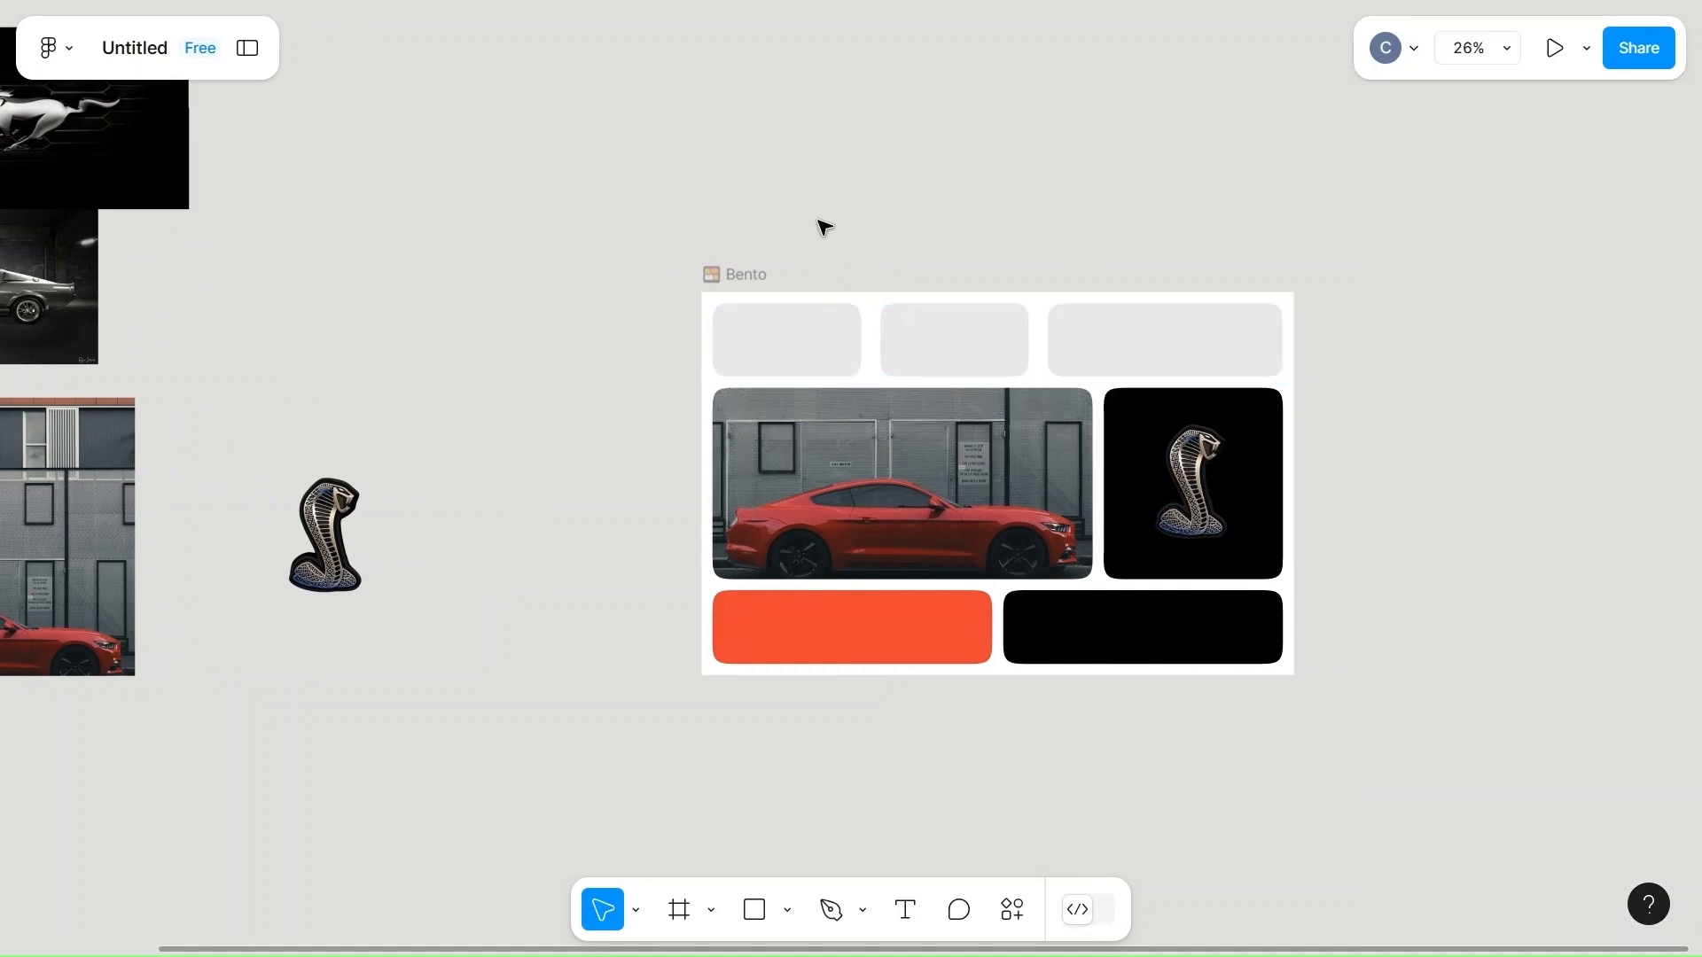
Copy the grey vintage car photo and paste it into the first cell of the bento's top row.
{"action": "scroll", "coordinate": [474, 427], "scroll_direction": "left", "scroll_amount": 3}
{"action": "left_click", "coordinate": [151, 346]}
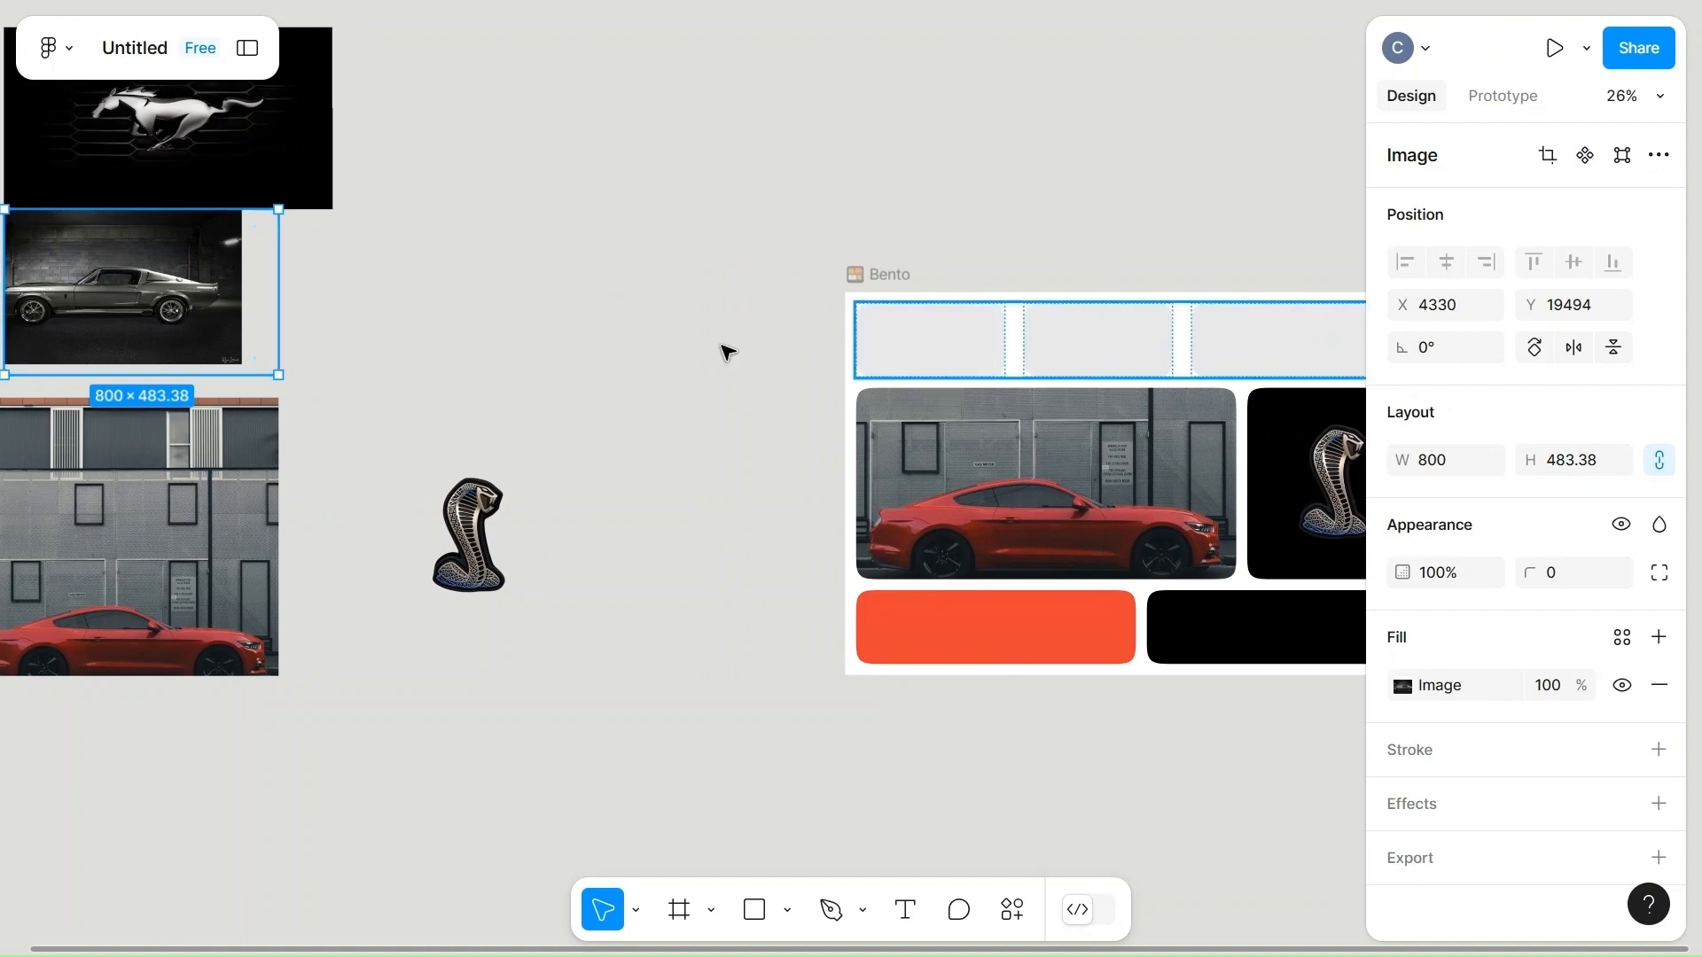
{"action": "right_click", "coordinate": [123, 308]}
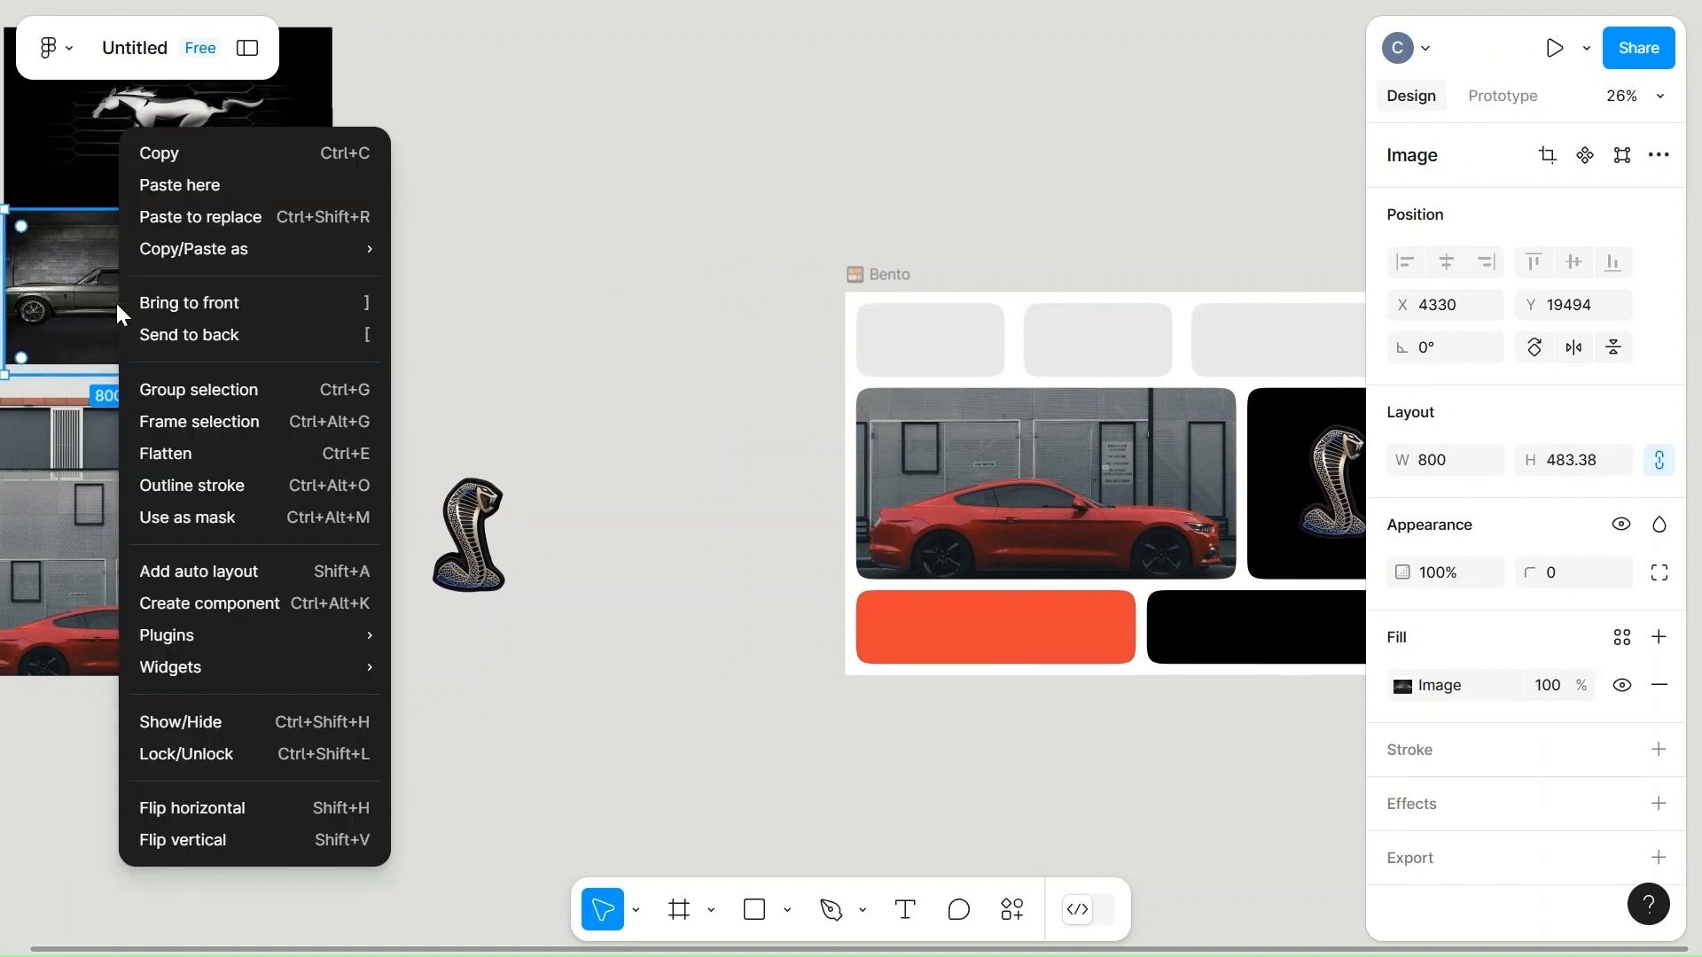
{"action": "left_click", "coordinate": [193, 159]}
{"action": "double_click", "coordinate": [940, 362]}
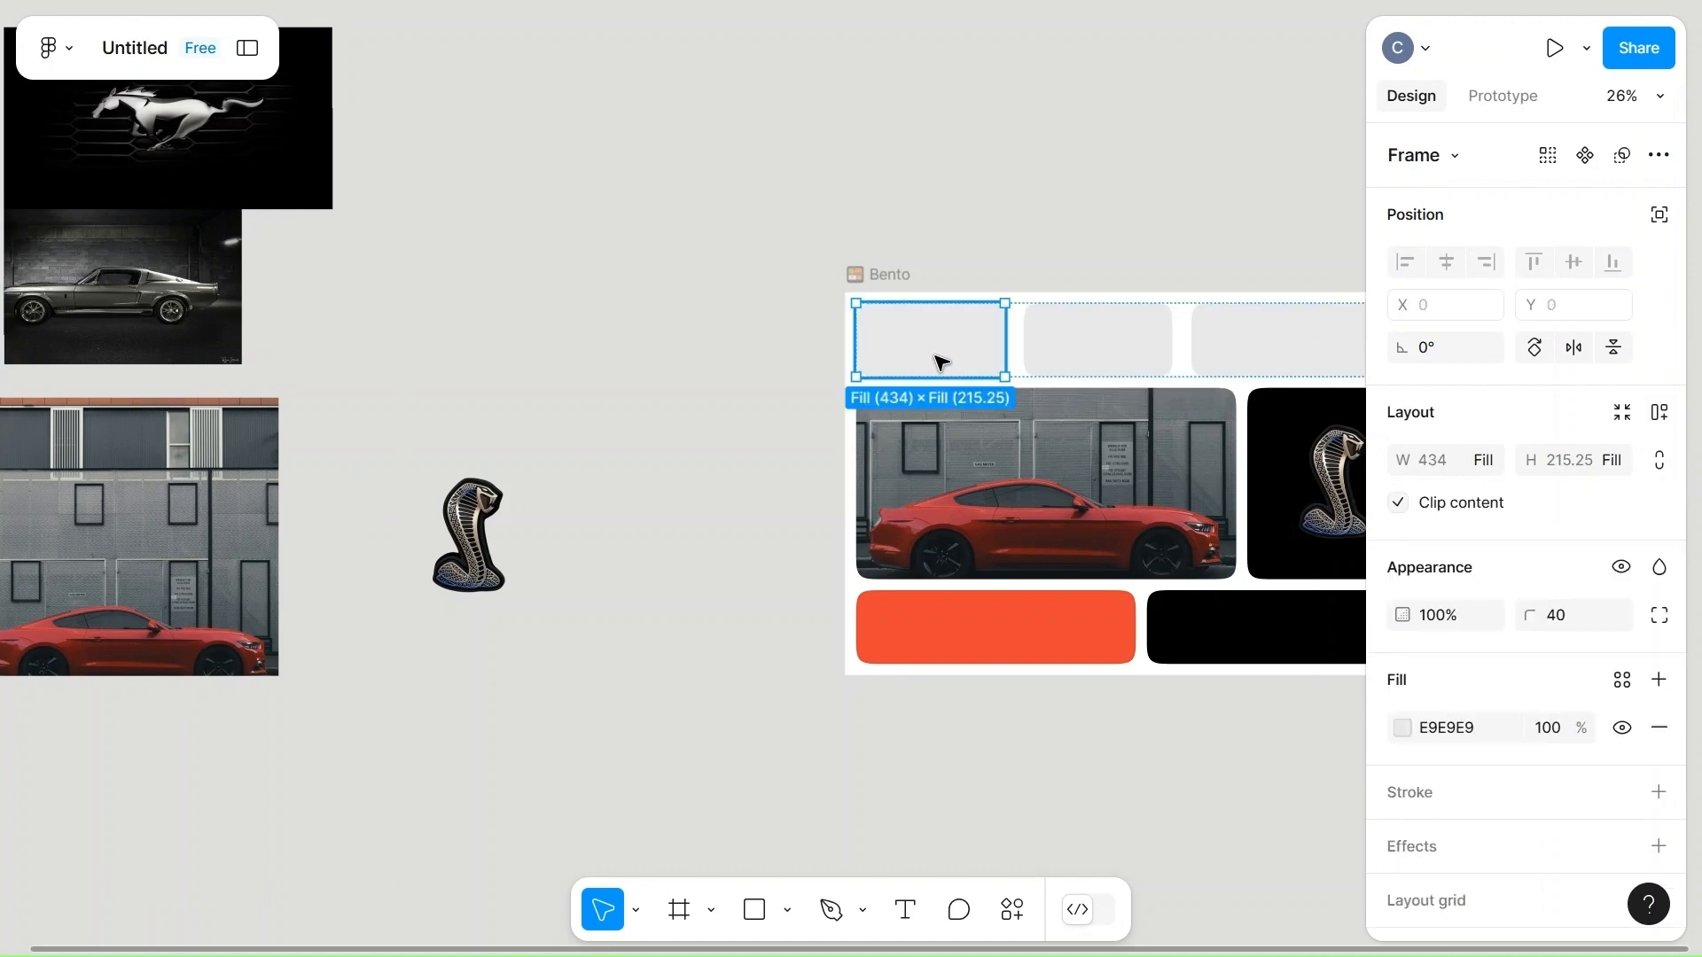
{"action": "key", "text": "ctrl+v"}
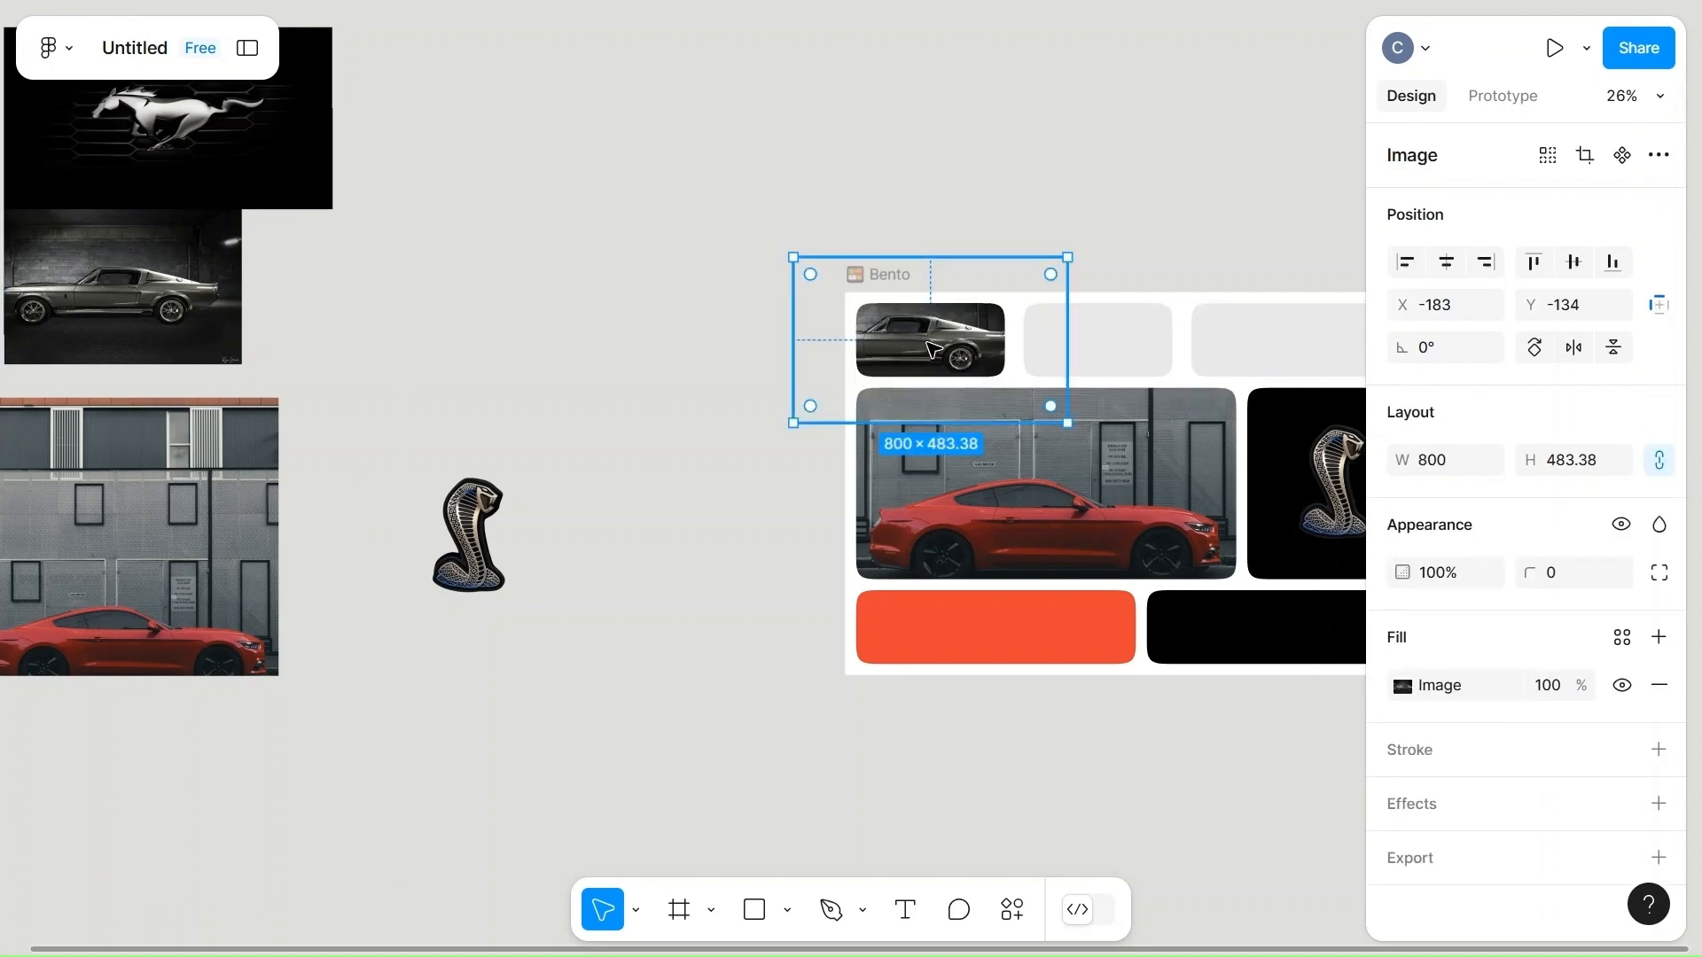
Reposition the cropped vintage car photo in the top row's first cell so it frames the car's front half.
{"action": "left_click", "coordinate": [1402, 686]}
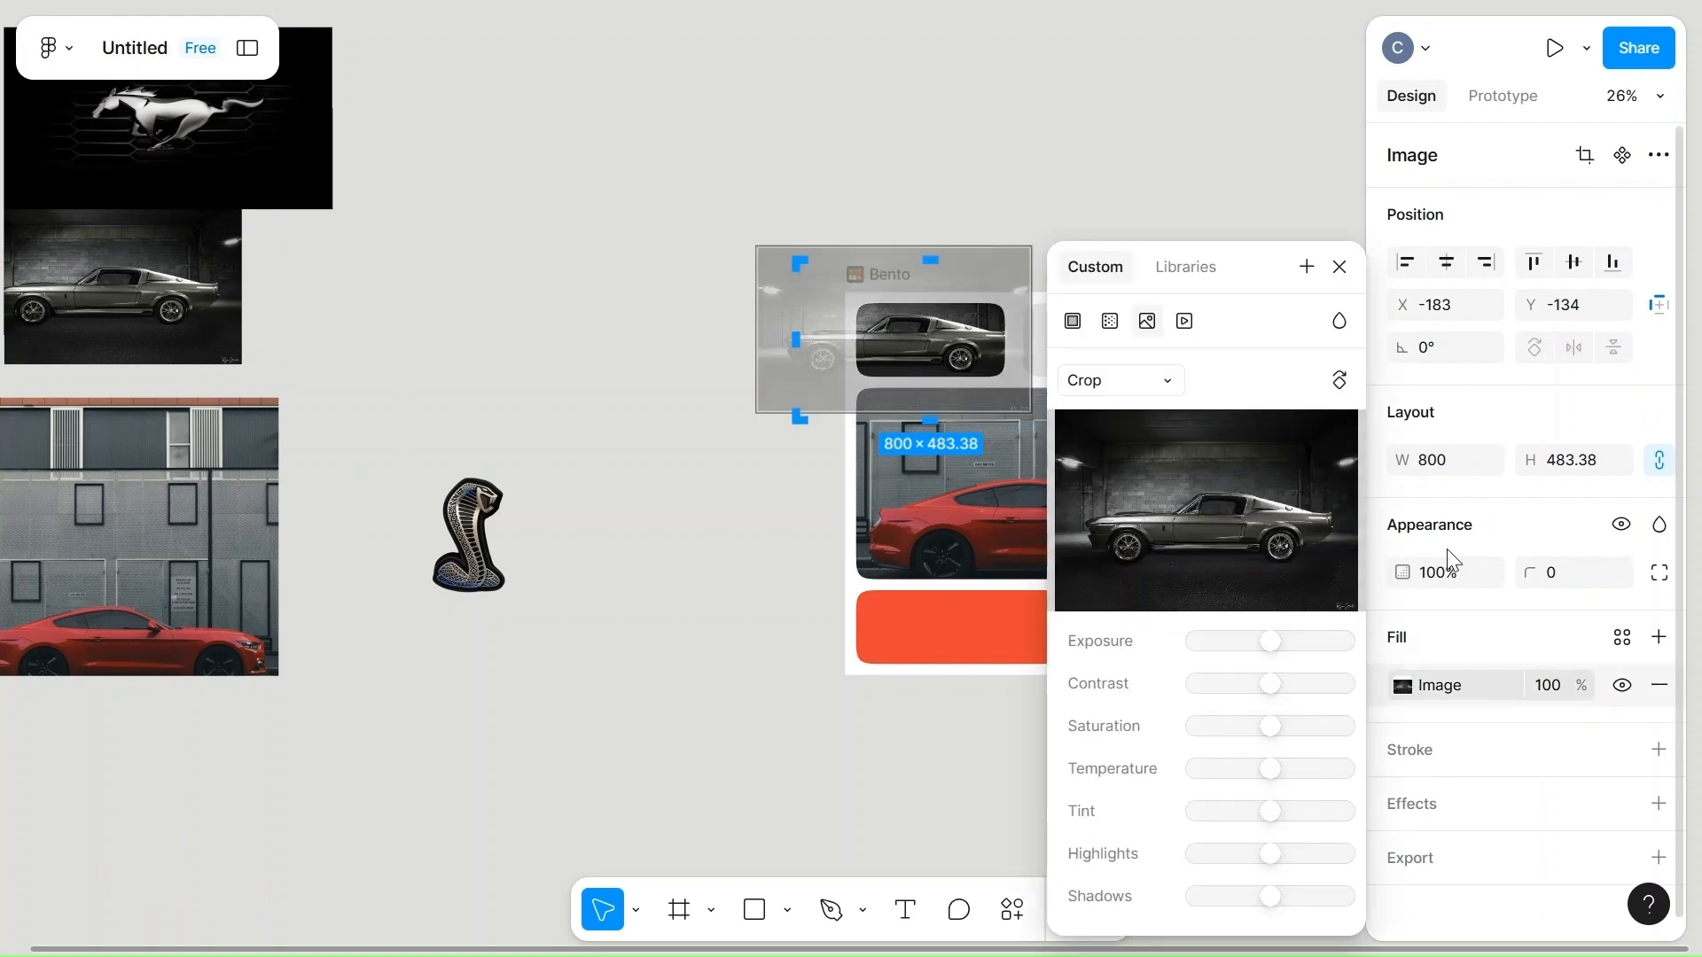
{"action": "left_click", "coordinate": [1118, 390]}
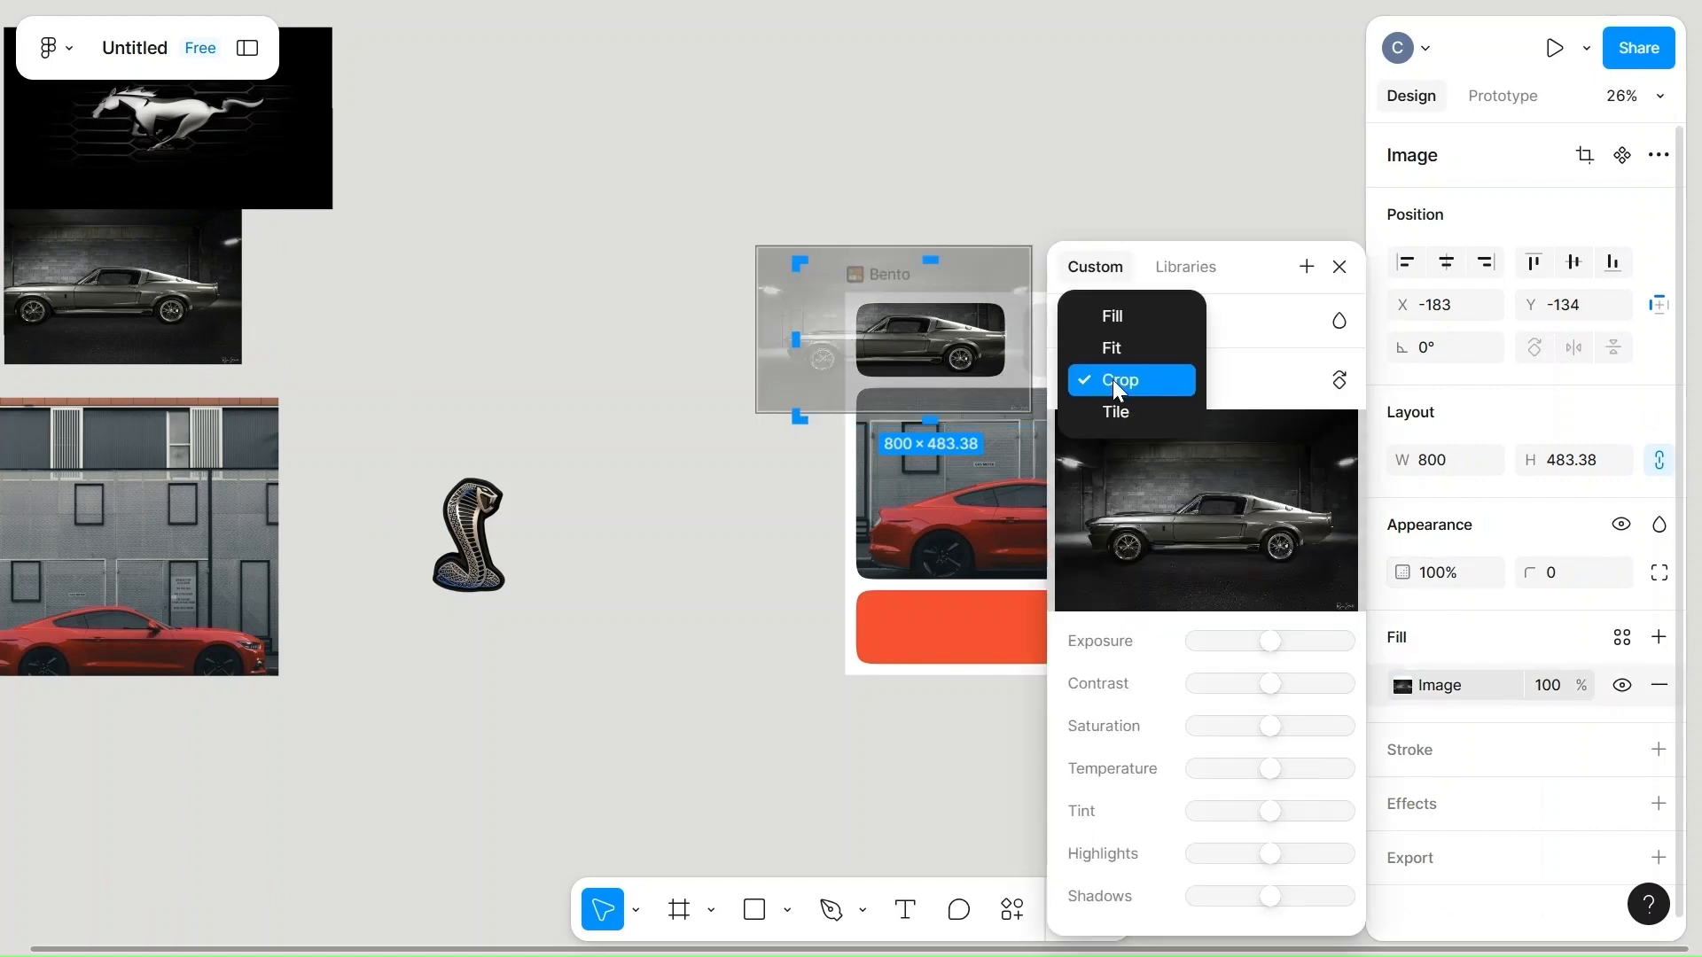
{"action": "left_click", "coordinate": [1117, 383]}
{"action": "left_click_drag", "start_coordinate": [940, 344], "coordinate": [979, 345]}
{"action": "left_click_drag", "start_coordinate": [991, 339], "coordinate": [1125, 216]}
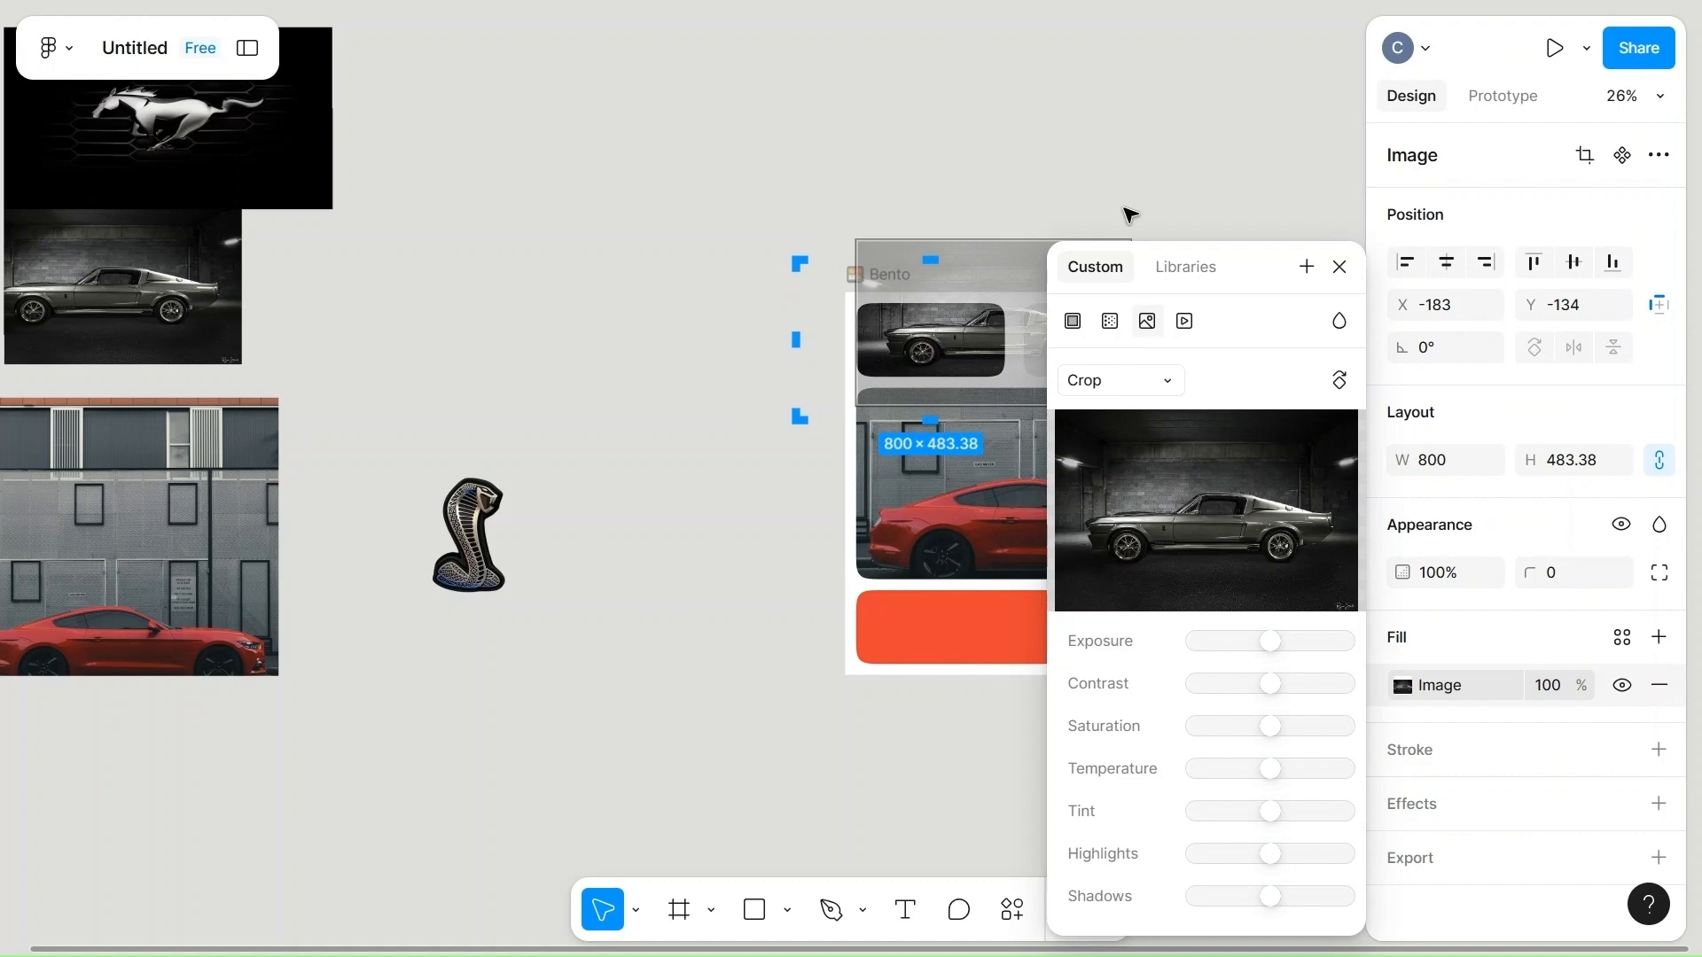
{"action": "scroll", "coordinate": [1126, 216], "scroll_direction": "right", "scroll_amount": 5}
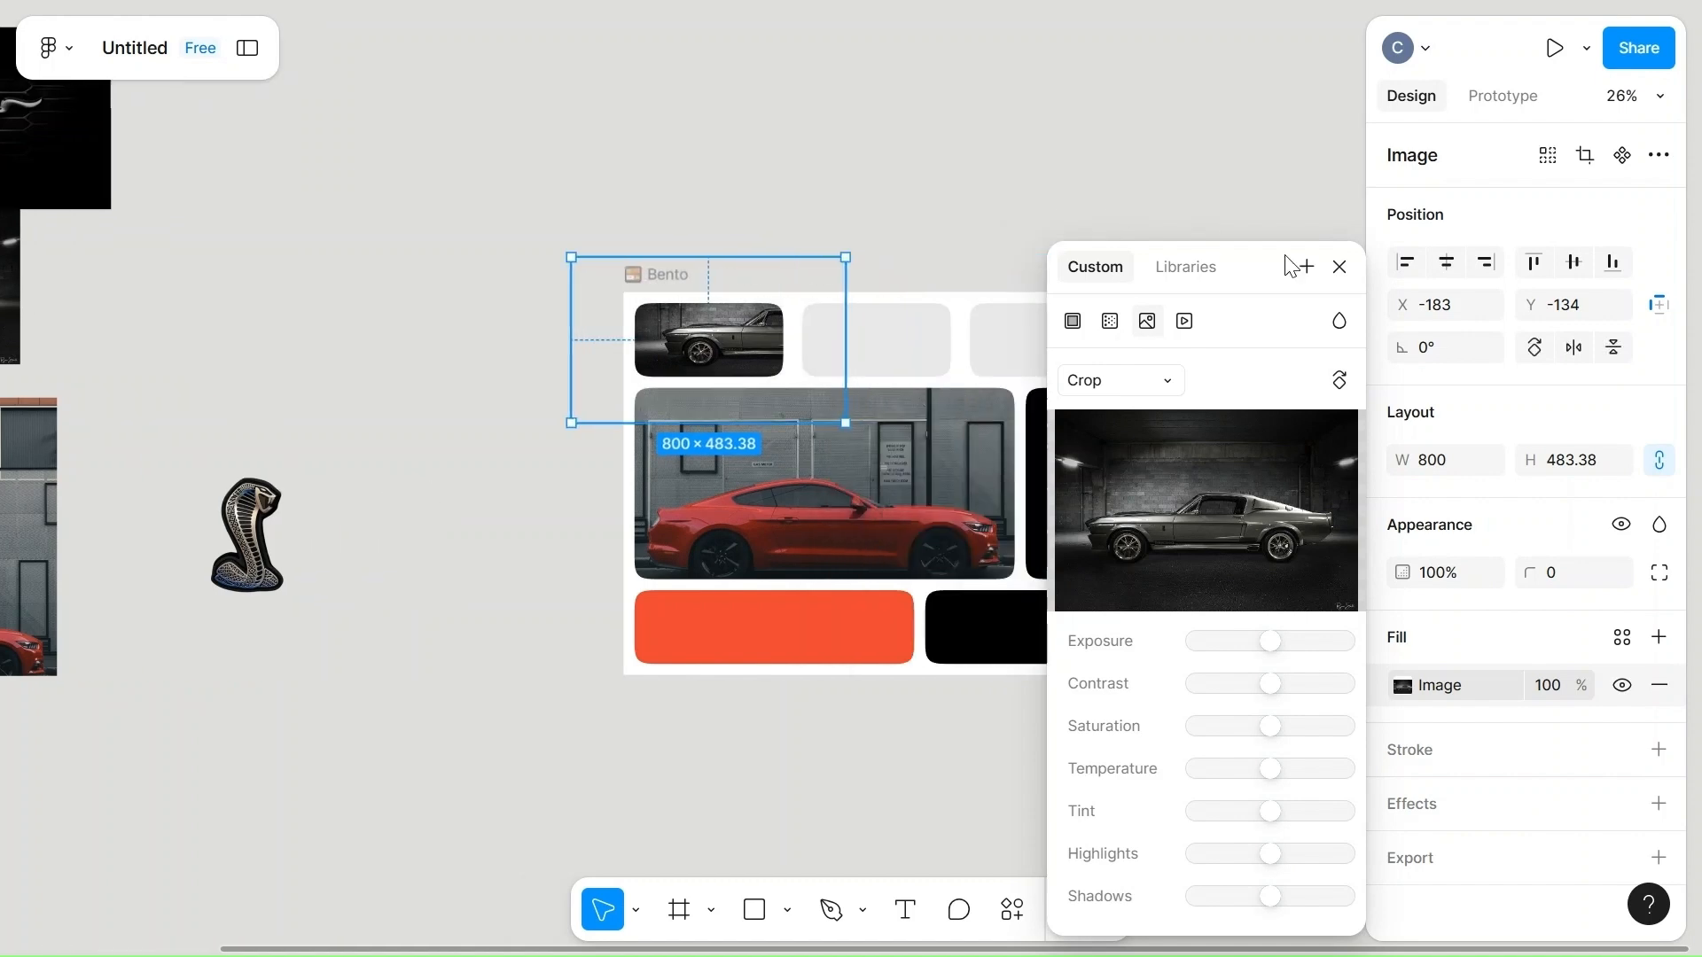
{"action": "left_click", "coordinate": [1339, 266]}
Paste the vintage car photo into the top row's middle cell and shift its crop to frame the car's rear half.
{"action": "left_click", "coordinate": [897, 337]}
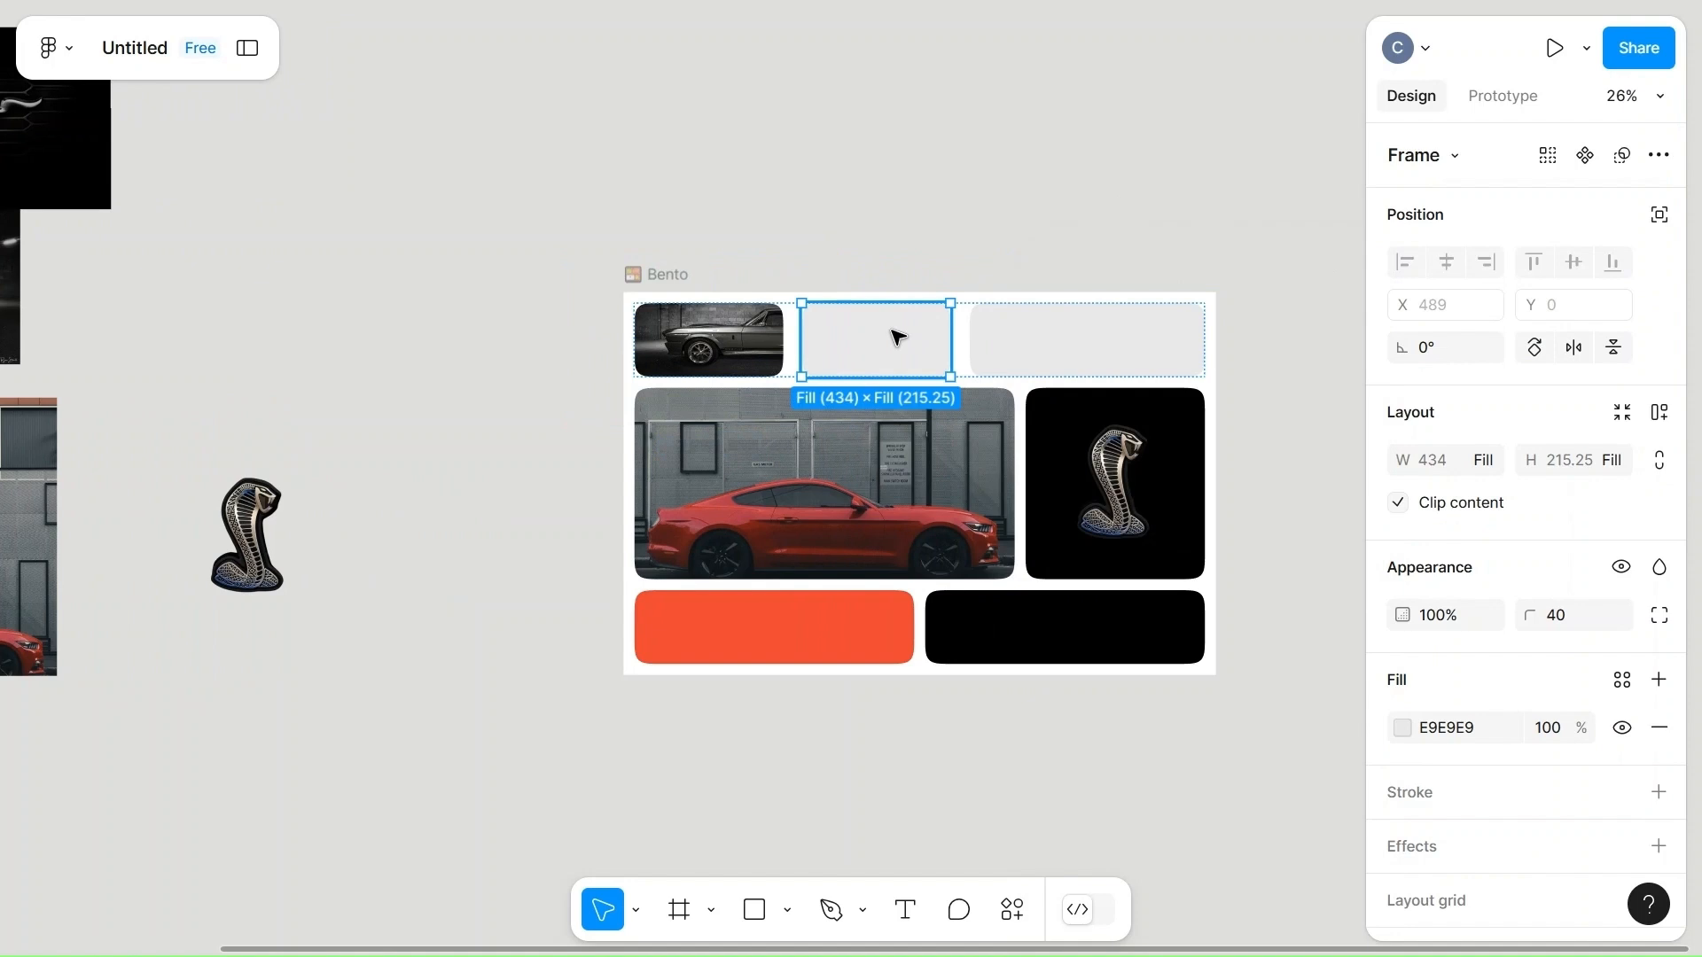
{"action": "key", "text": "ctrl+v"}
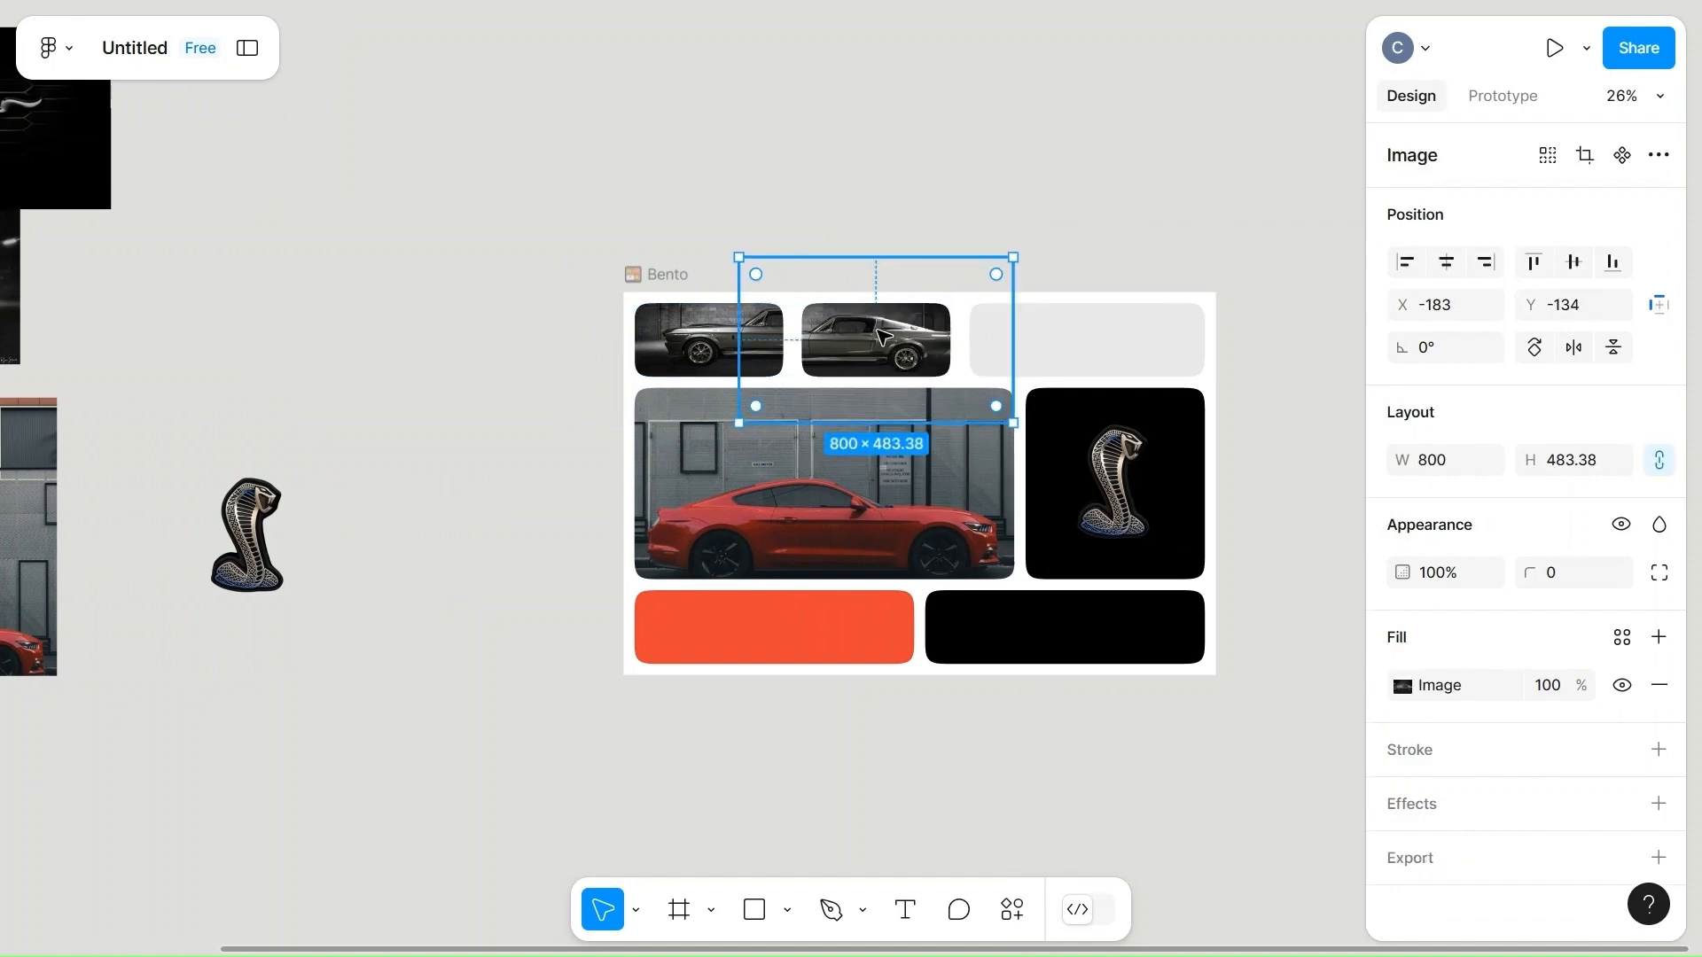
{"action": "left_click", "coordinate": [1441, 687]}
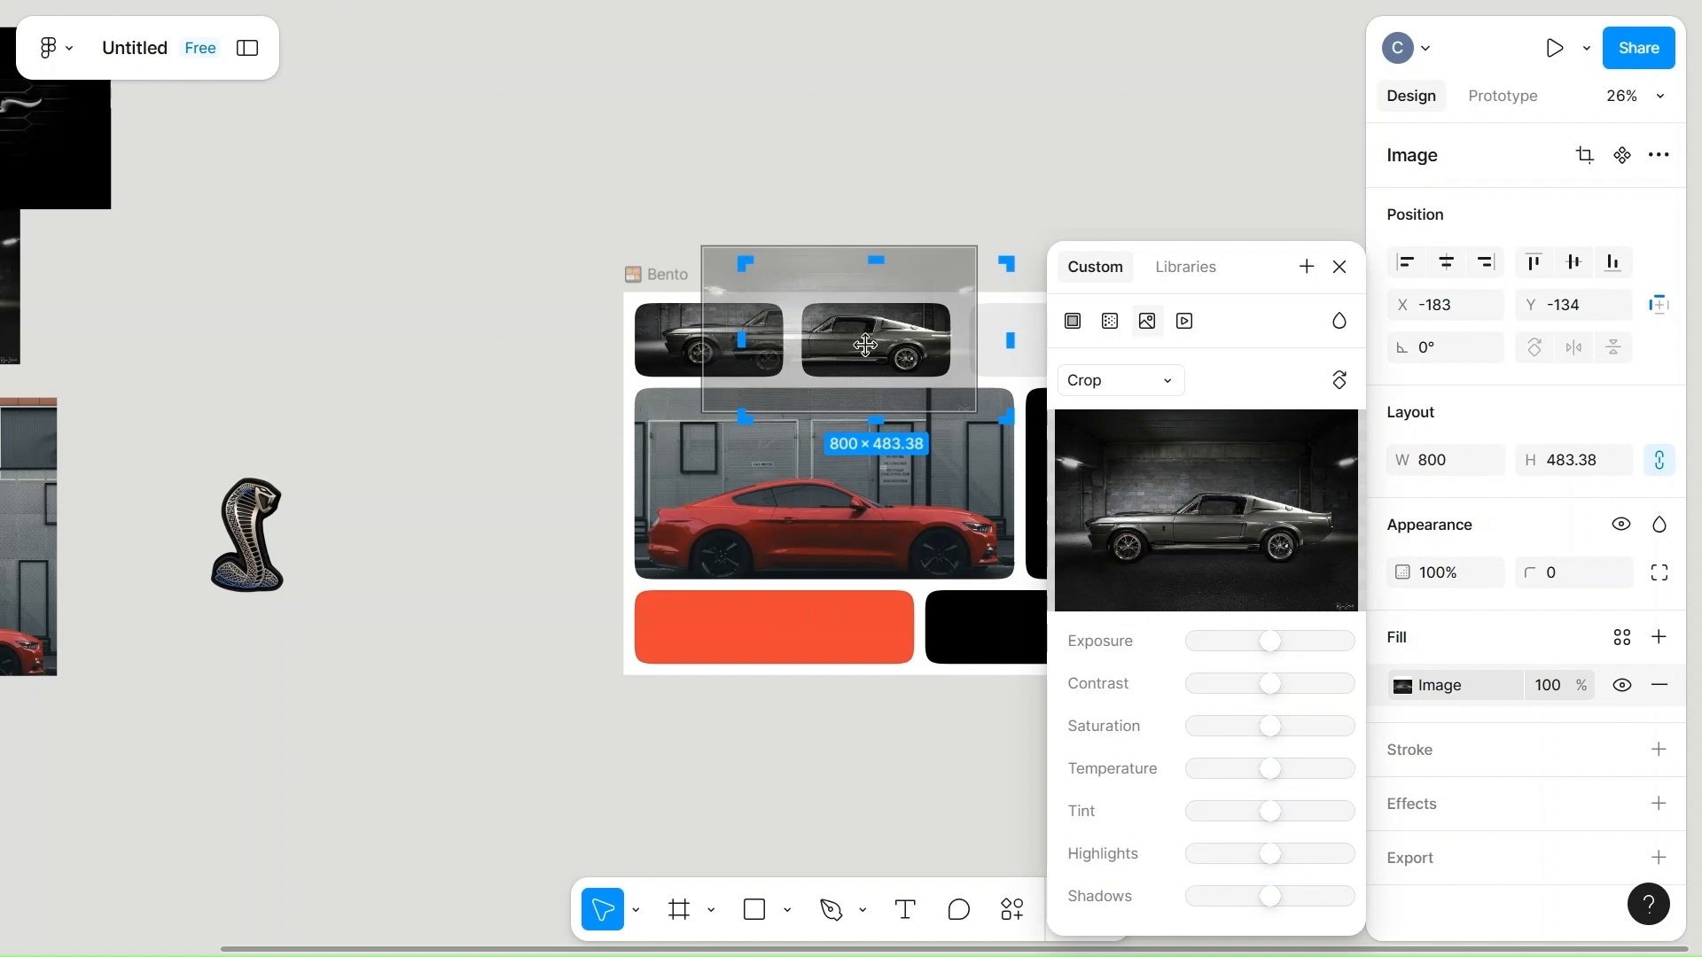
{"action": "left_click_drag", "start_coordinate": [842, 345], "coordinate": [801, 337]}
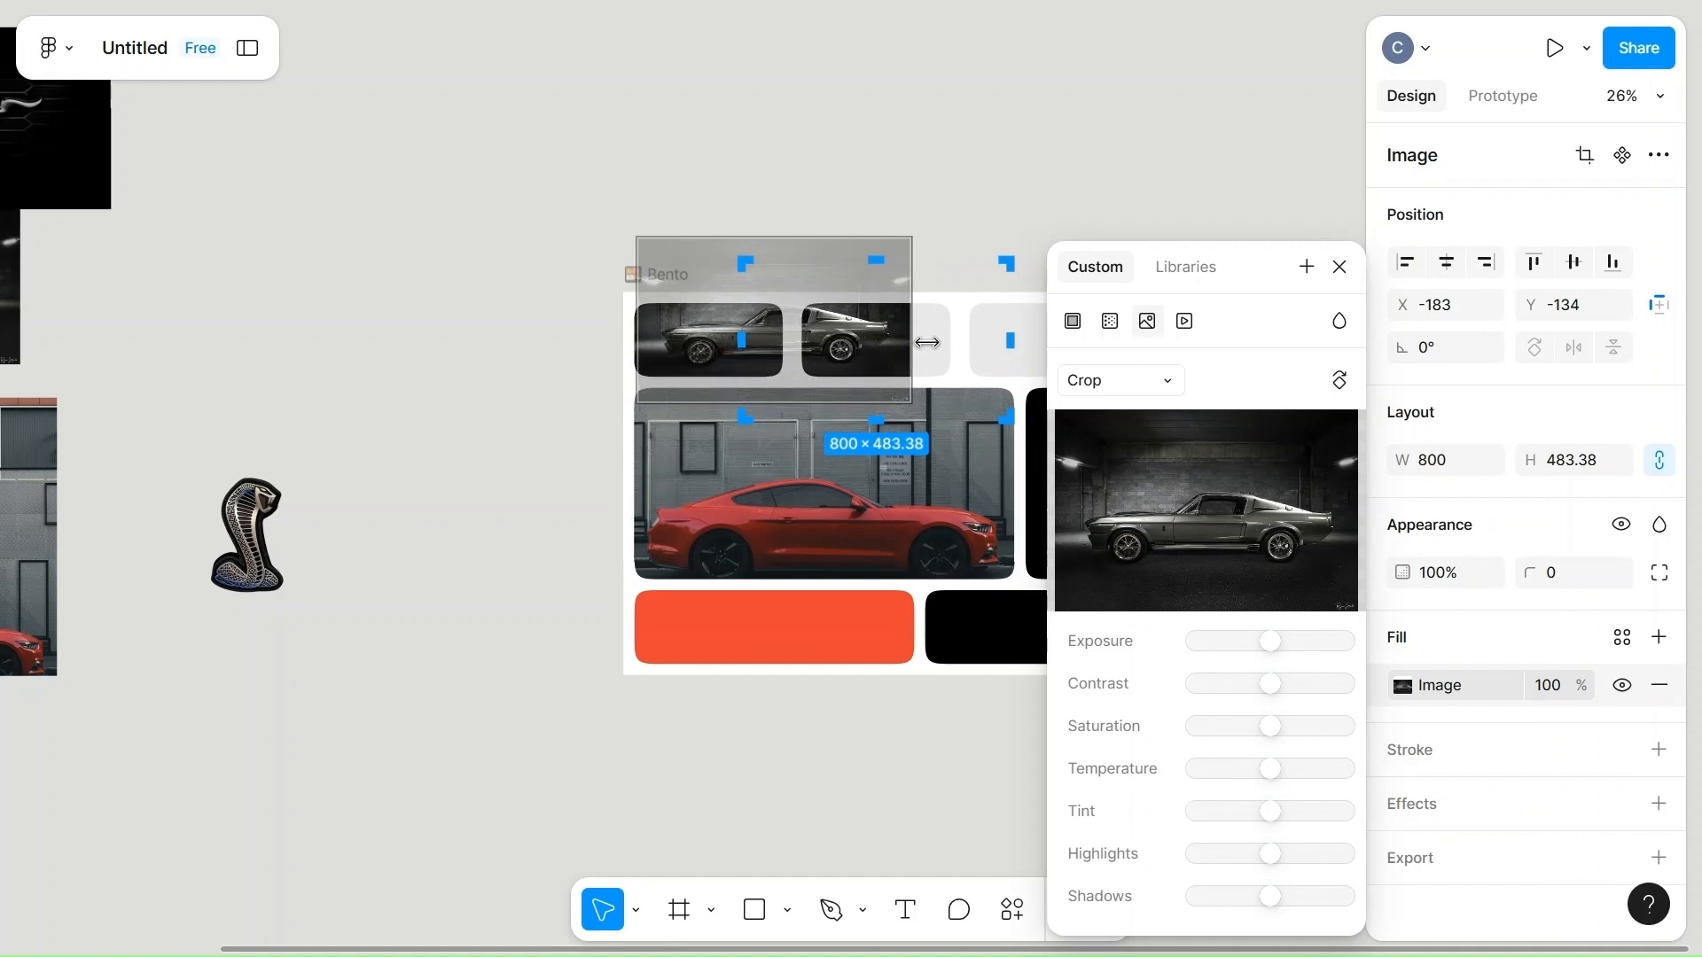
{"action": "left_click_drag", "start_coordinate": [927, 342], "coordinate": [927, 349]}
{"action": "left_click", "coordinate": [997, 223]}
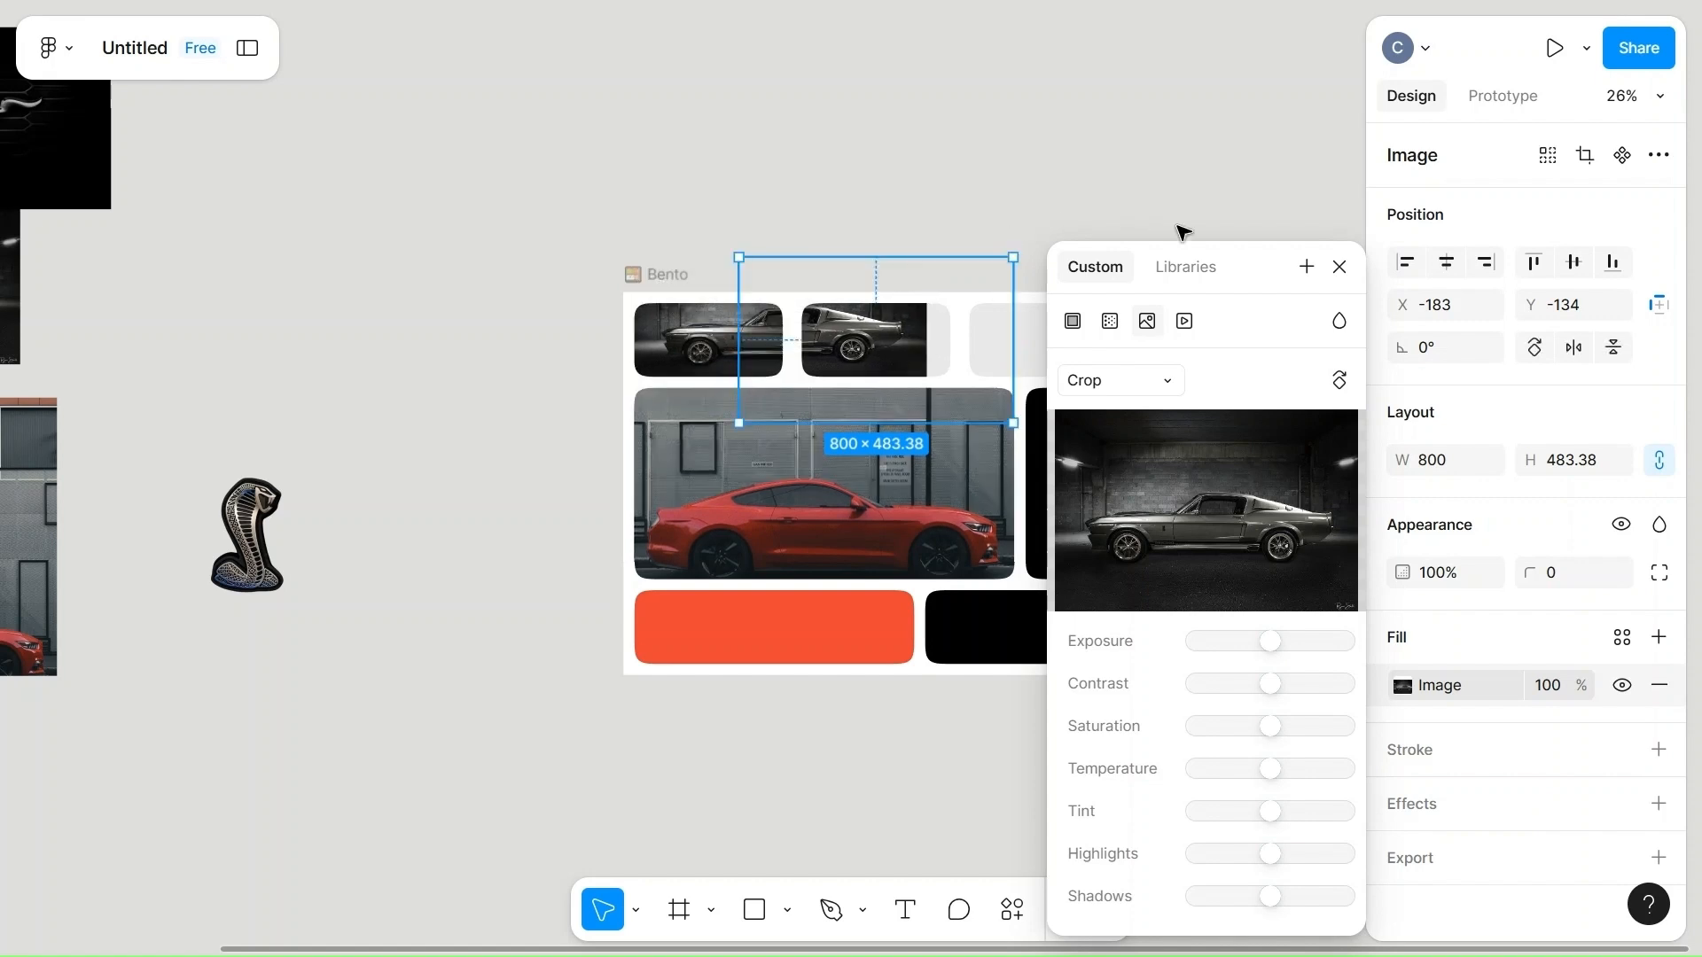
{"action": "left_click", "coordinate": [1337, 264]}
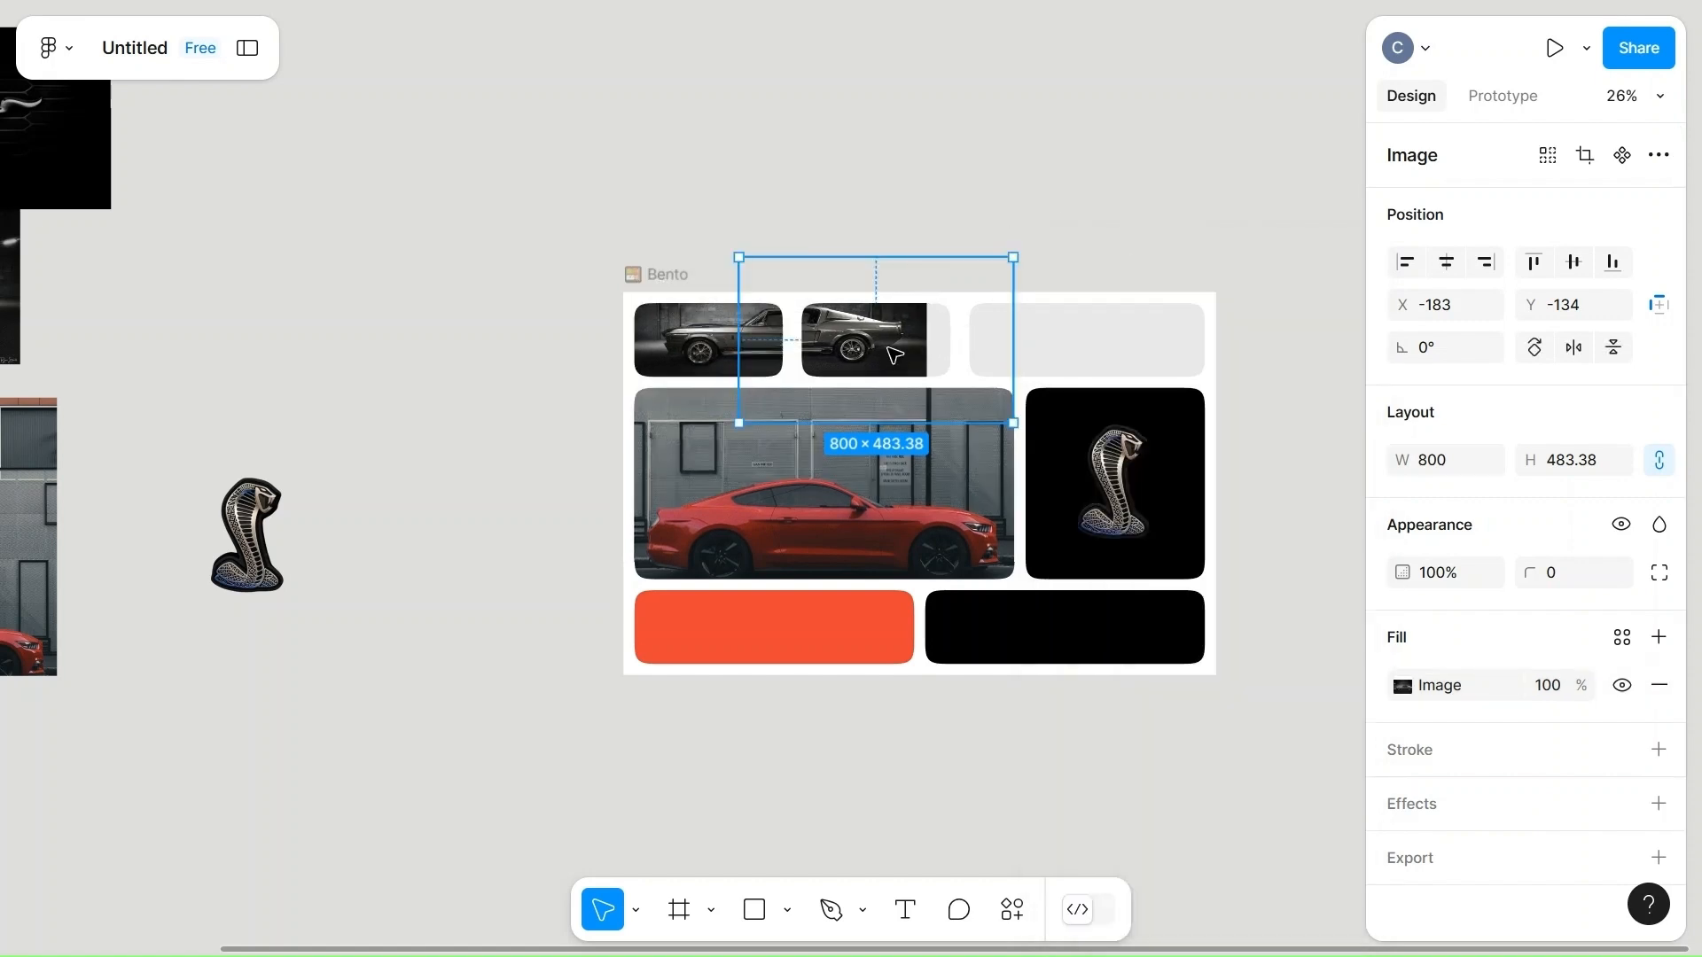
Set the width of the photo in the top row's middle cell to 1200.
{"action": "left_click", "coordinate": [1458, 476]}
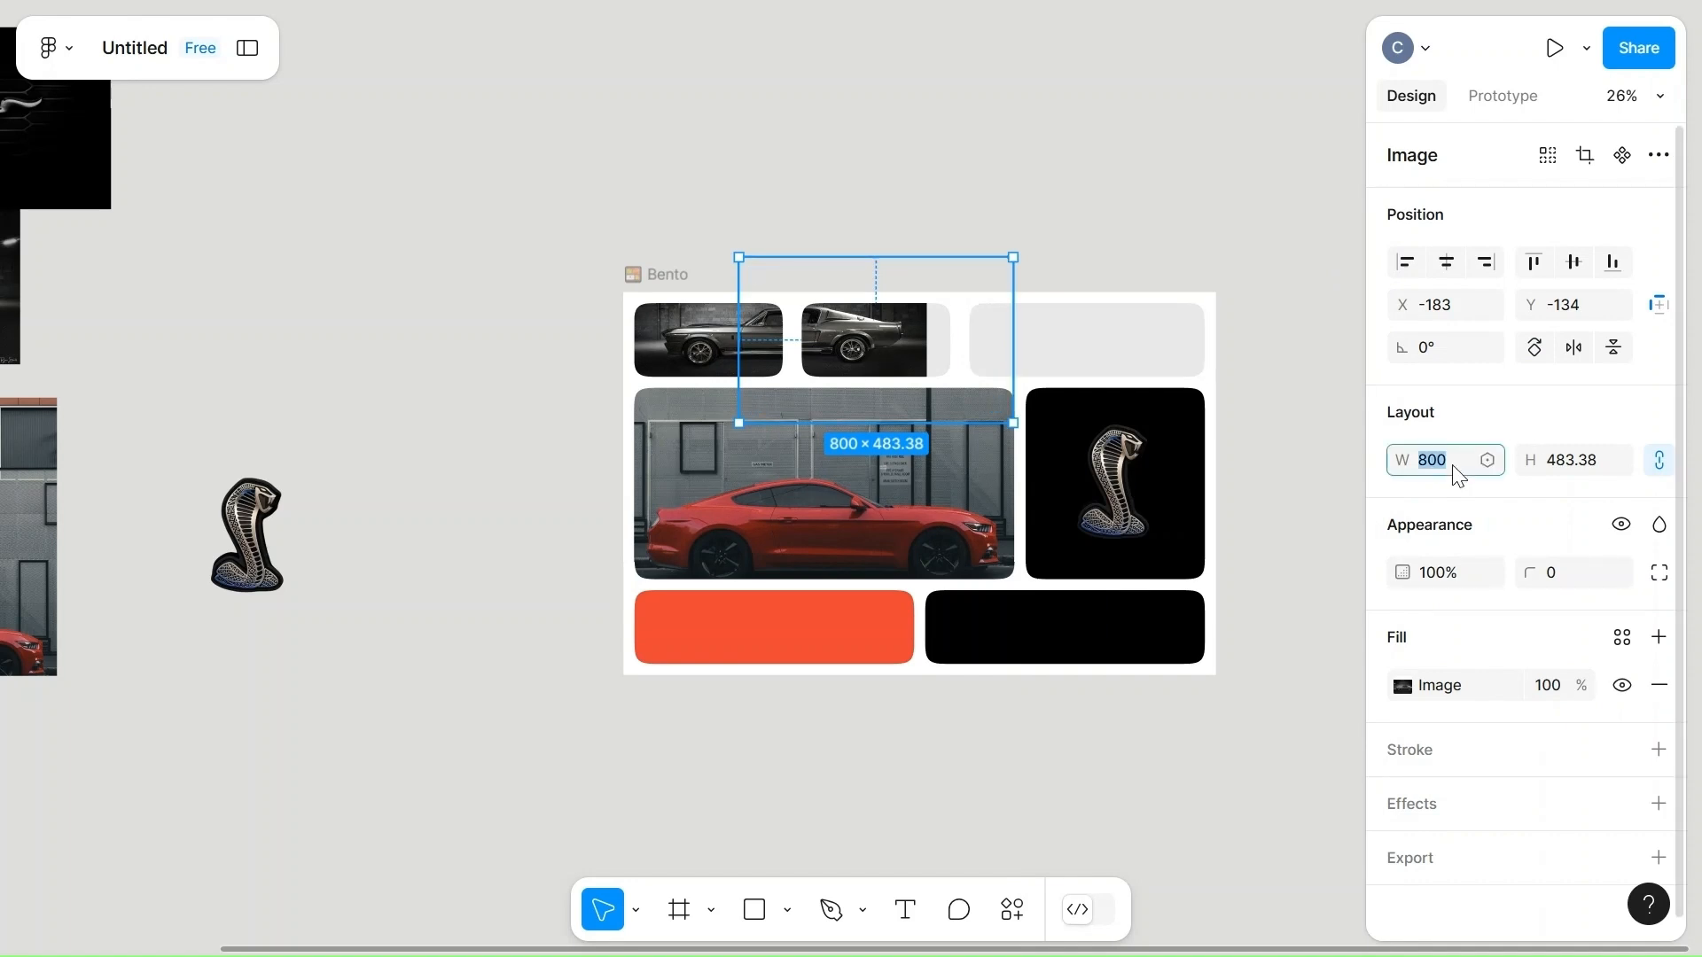
{"action": "type", "text": "12"}
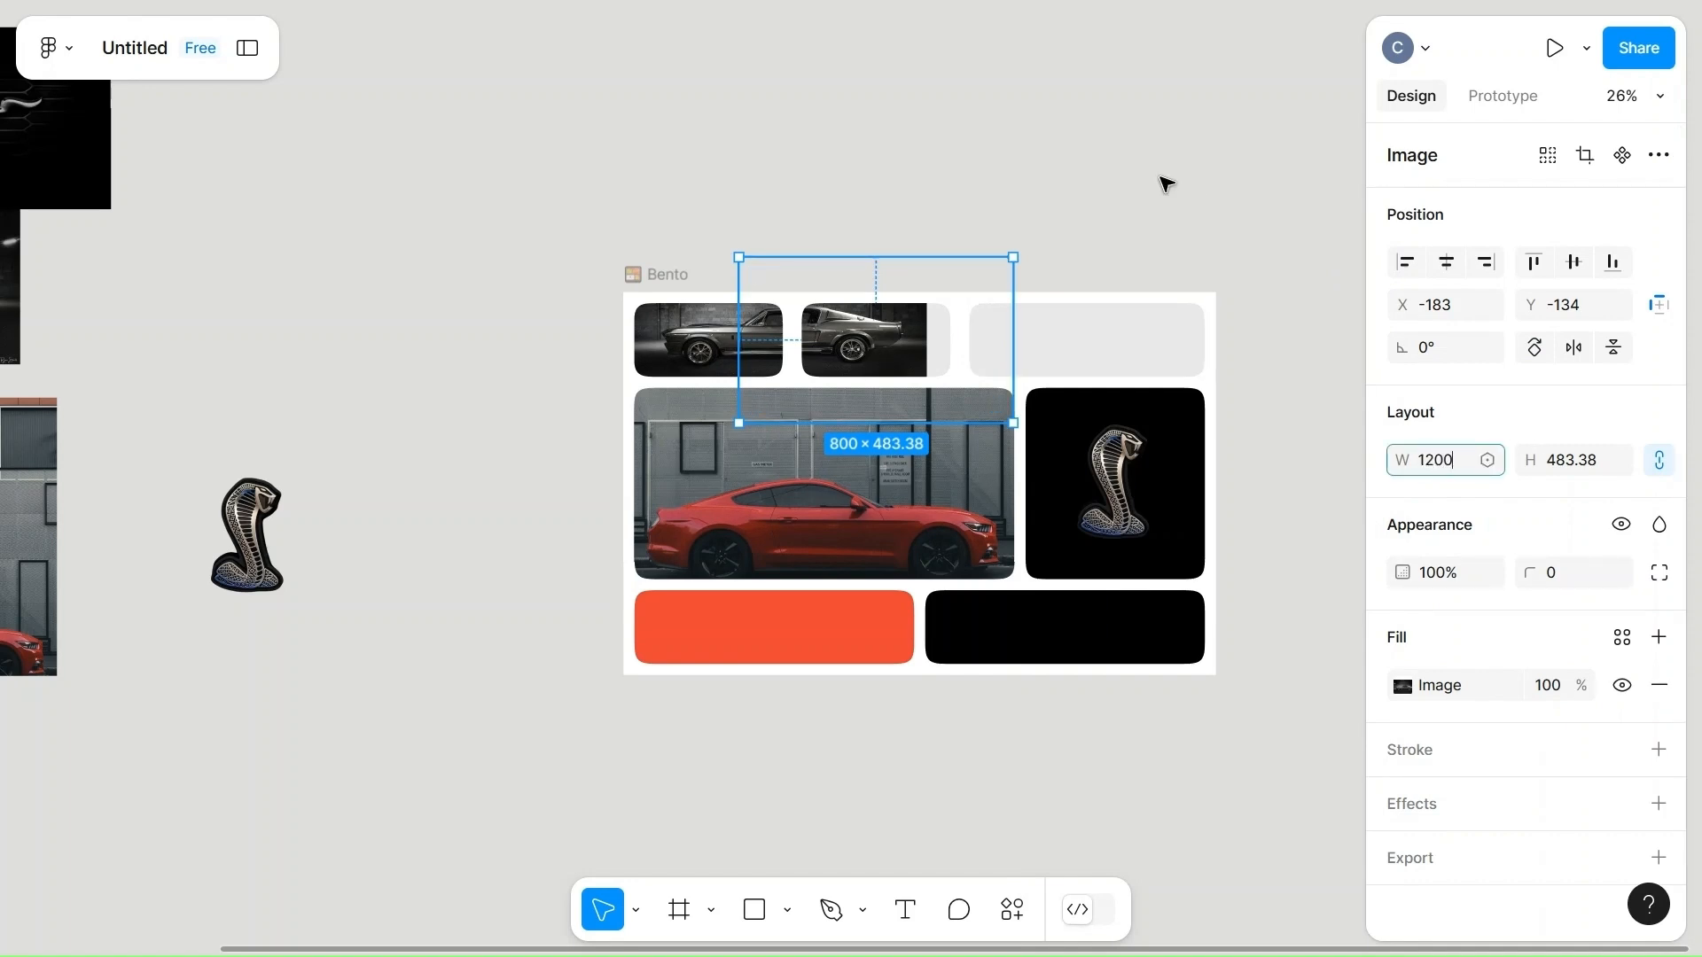
{"action": "left_click", "coordinate": [1141, 176]}
Set the width of the photo in the top row's middle cell to 900, keeping its proportions.
{"action": "double_click", "coordinate": [882, 358]}
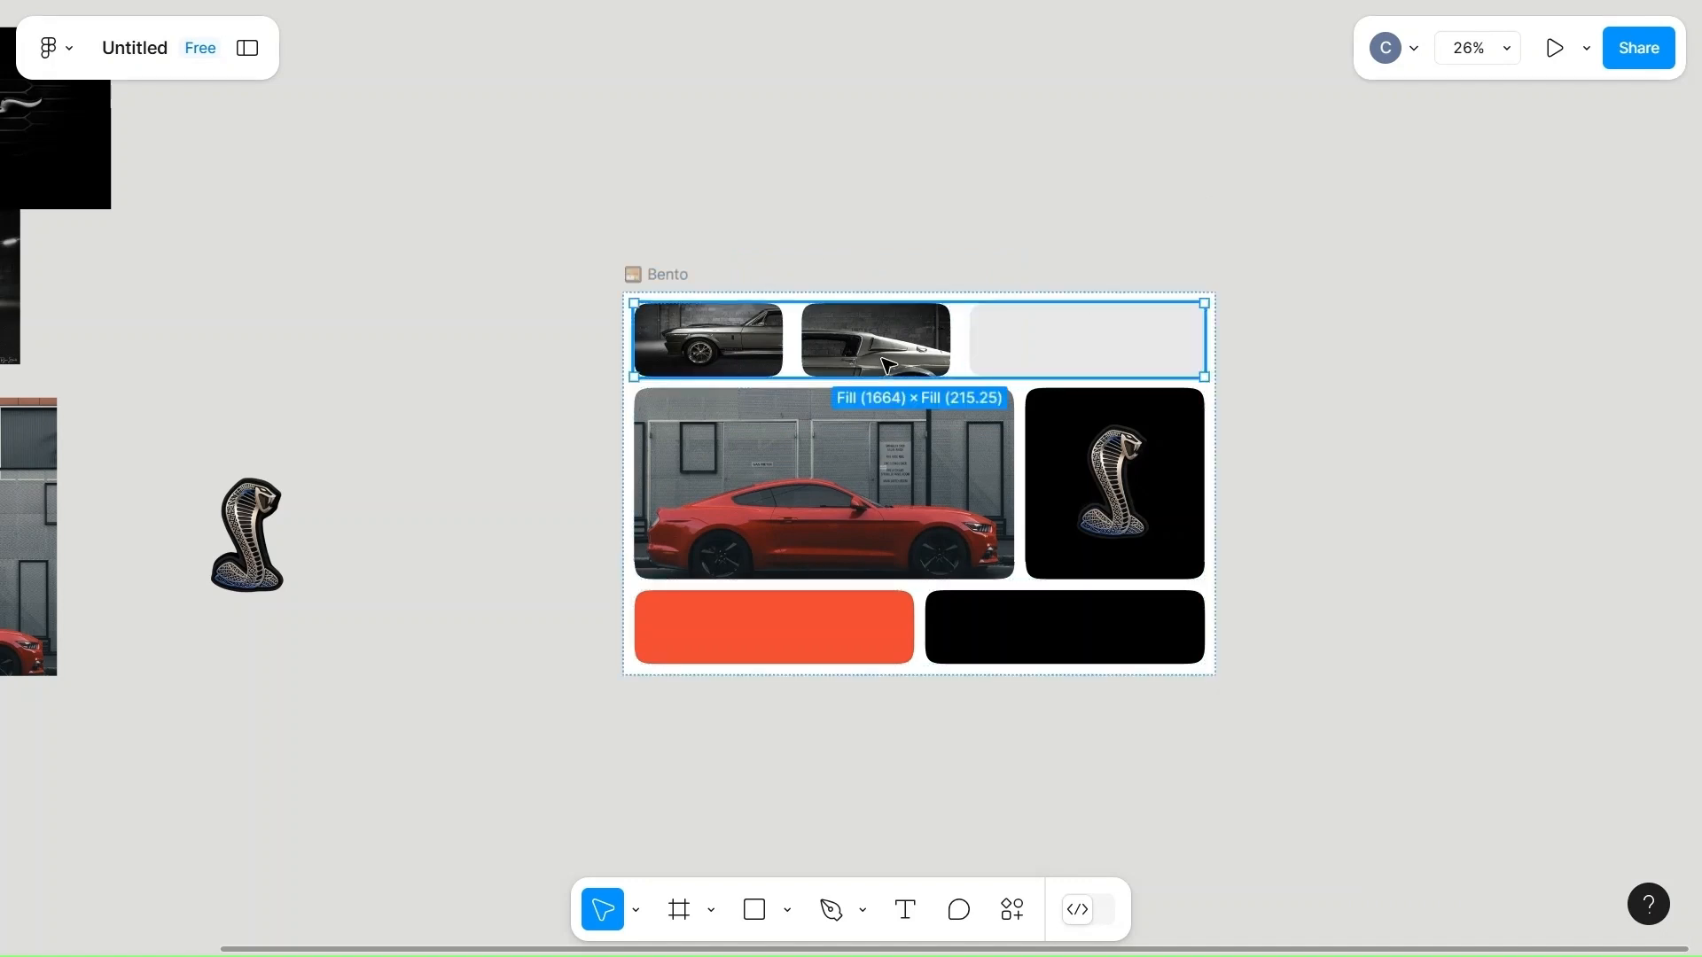
{"action": "double_click", "coordinate": [882, 358]}
{"action": "double_click", "coordinate": [882, 358]}
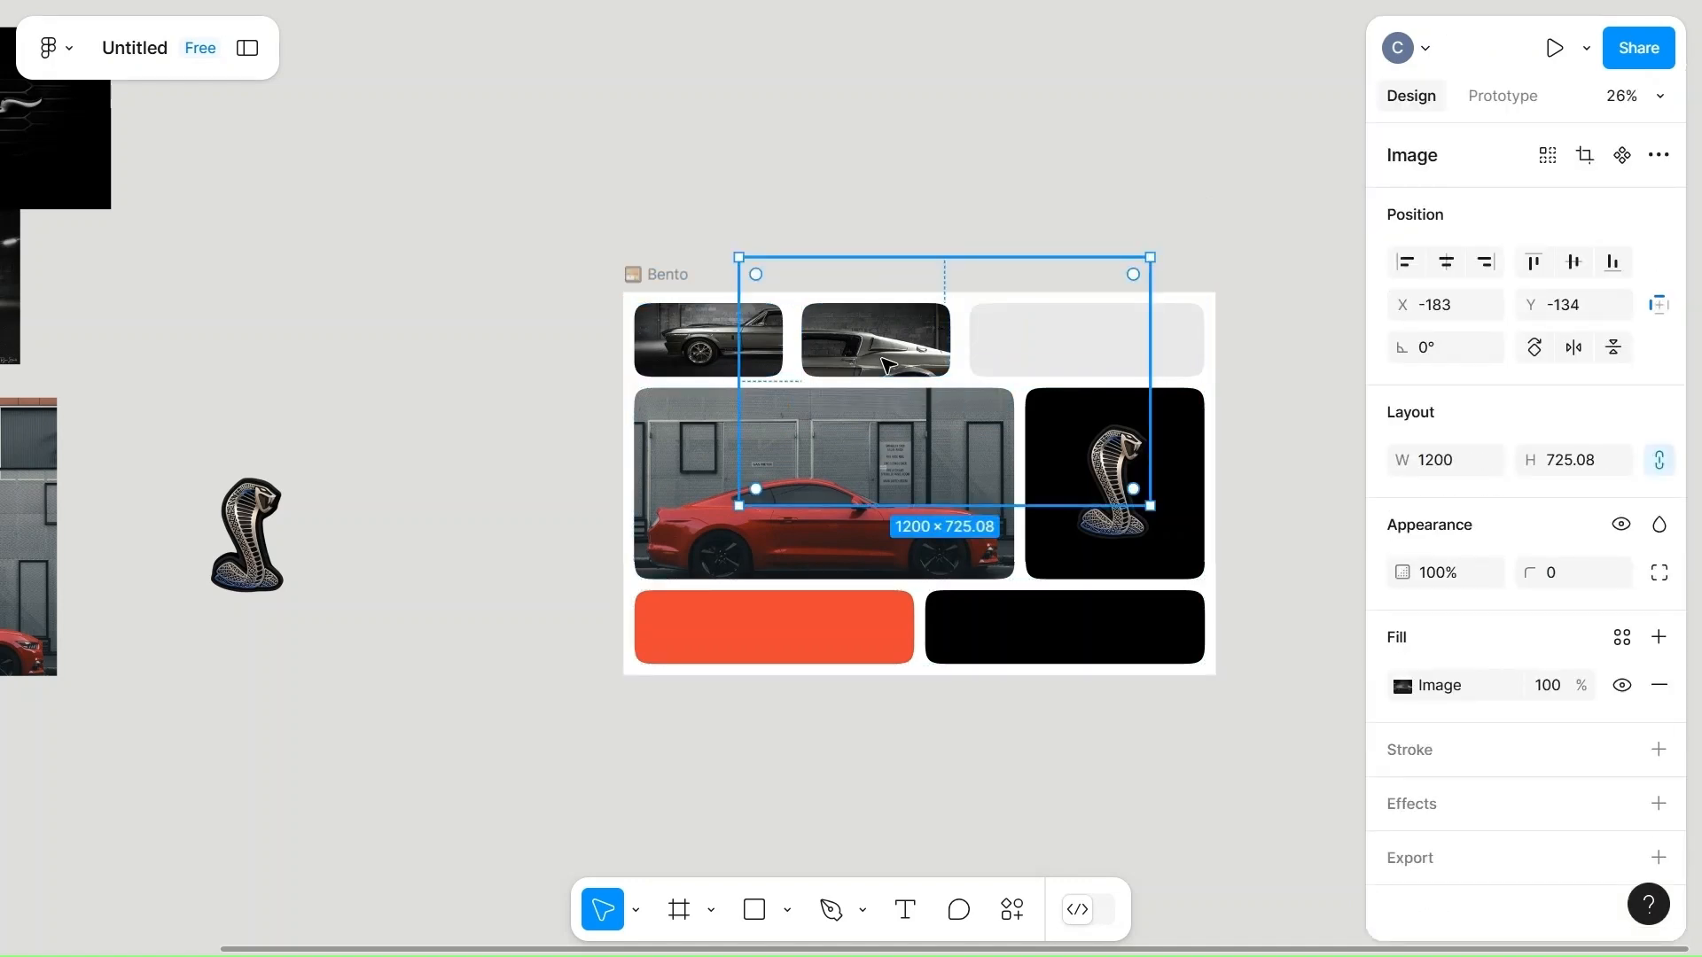
{"action": "left_click", "coordinate": [1467, 475]}
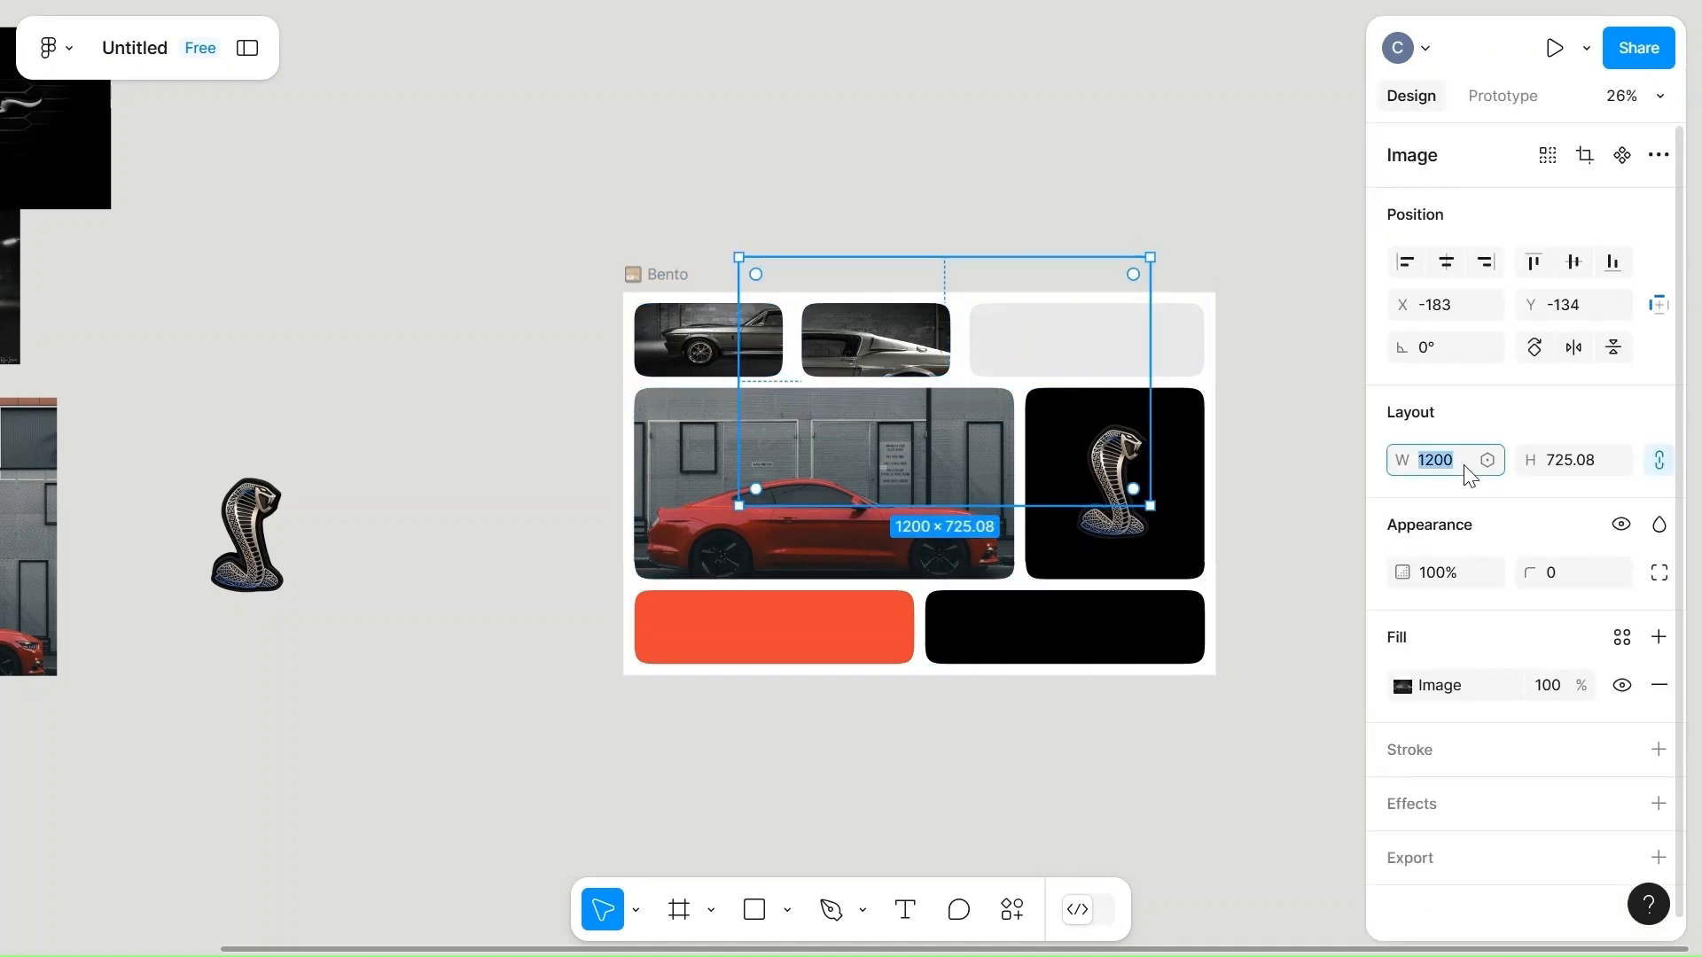
{"action": "type", "text": "900"}
{"action": "left_click", "coordinate": [1170, 167]}
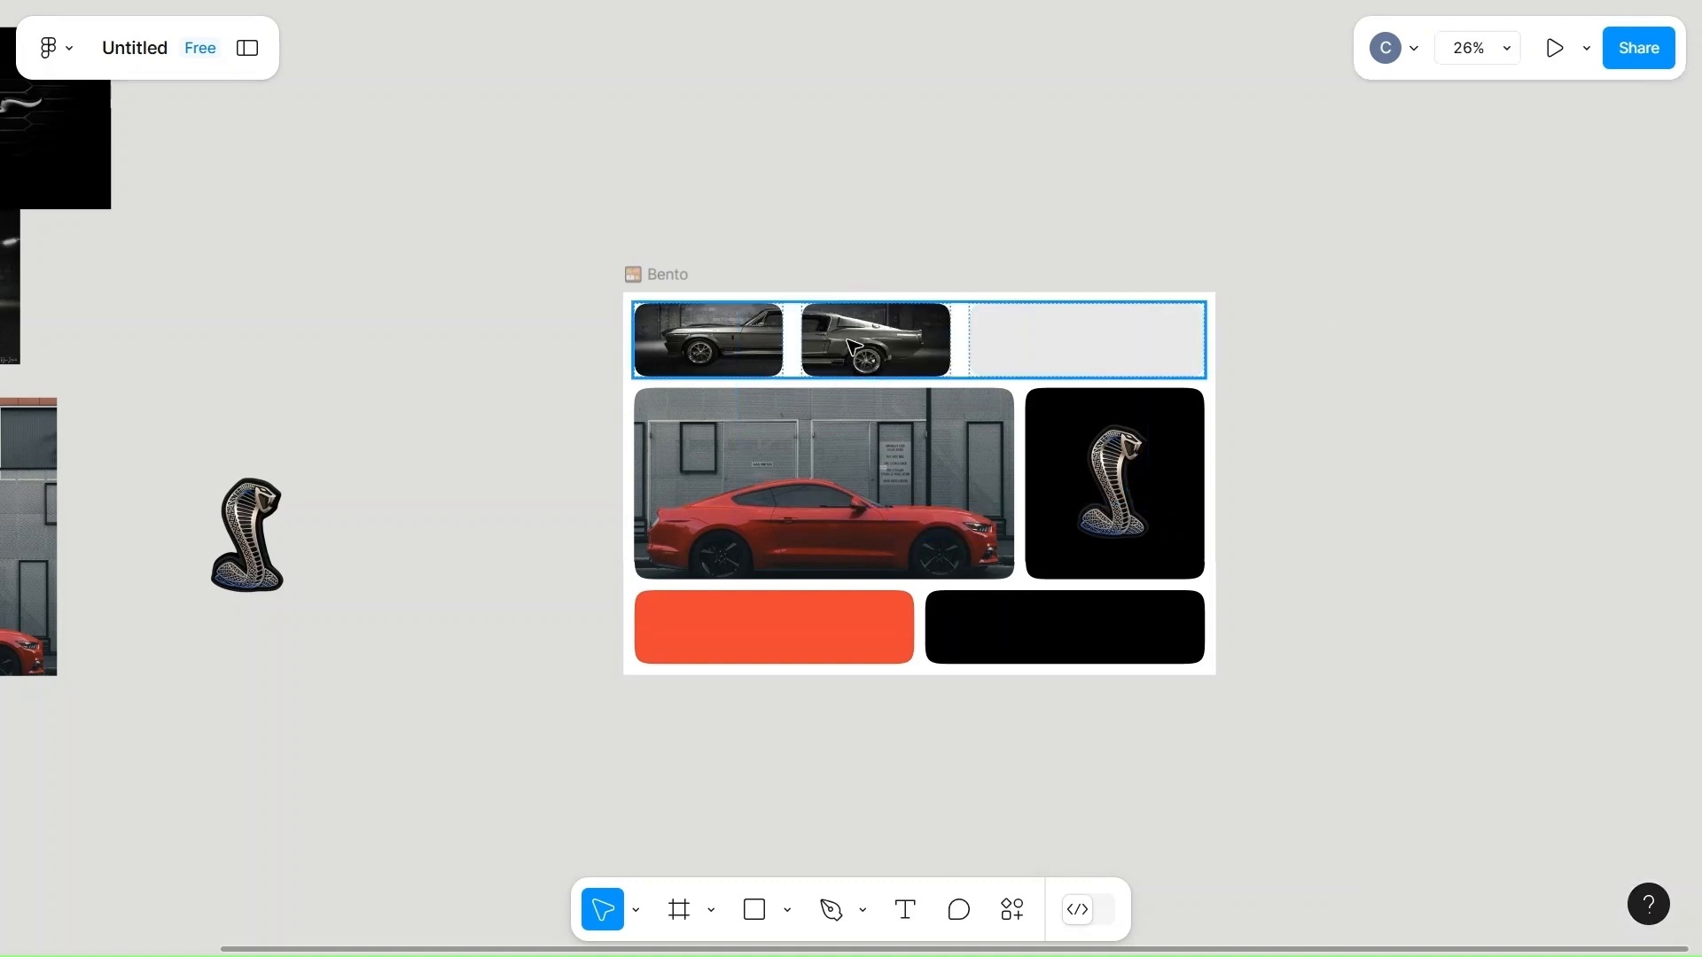
Set the width of the photo in the top row's first cell to 900, keeping its proportions.
{"action": "left_click", "coordinate": [683, 332]}
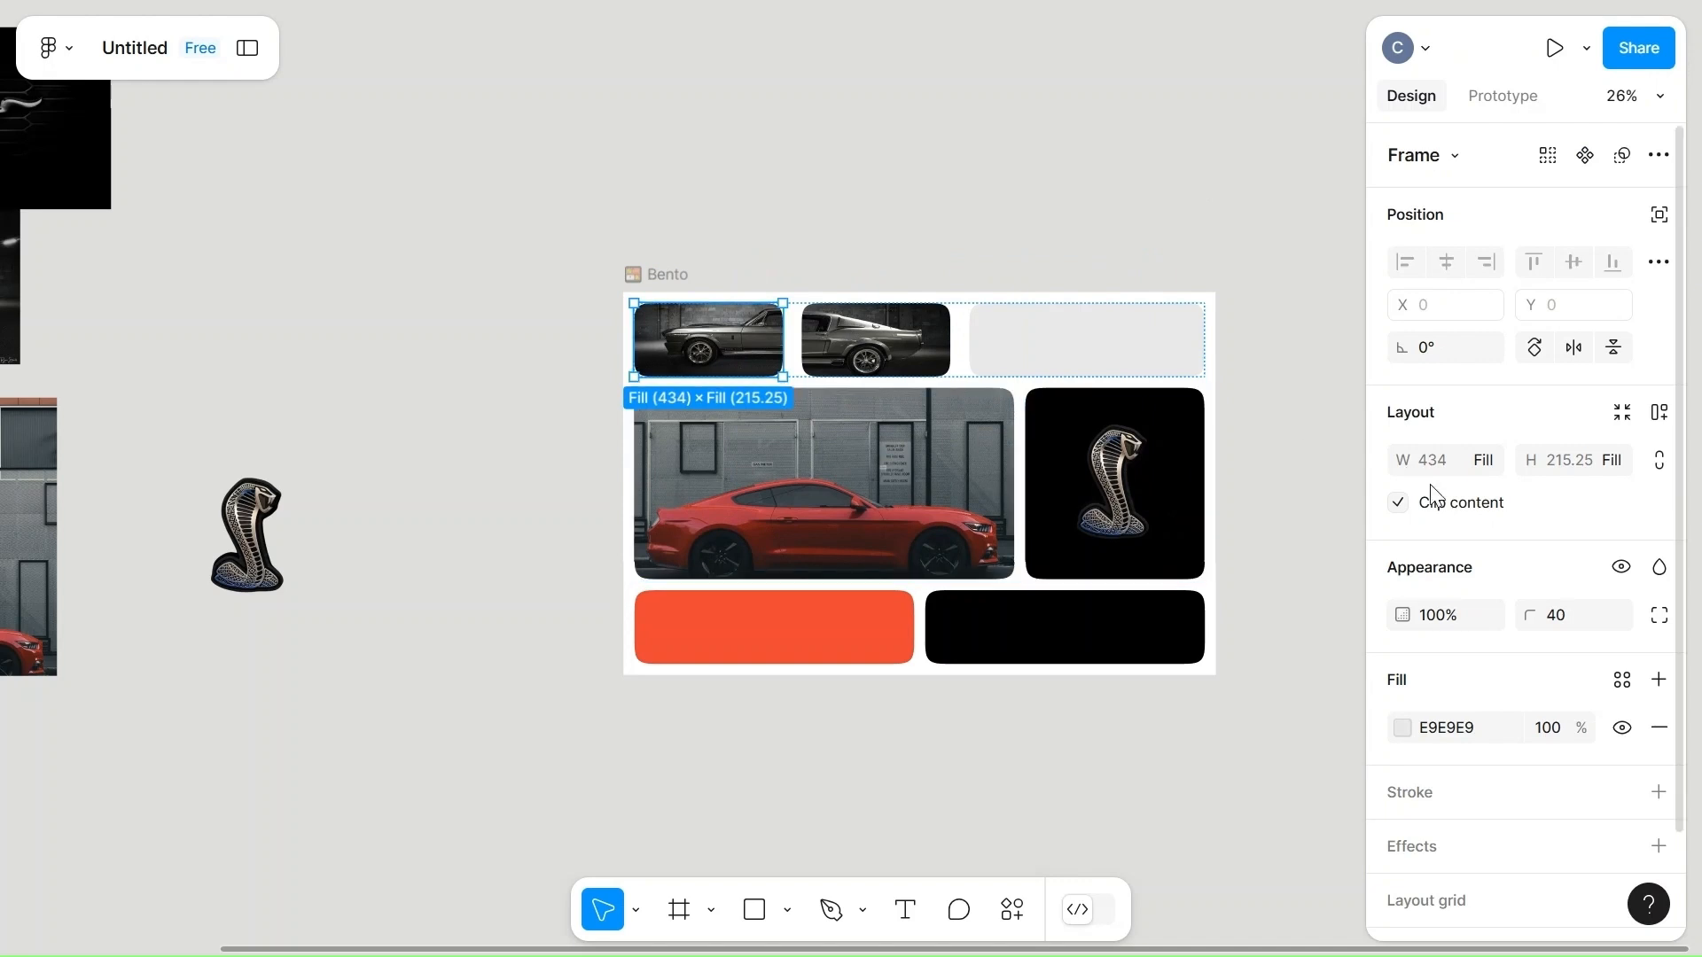
{"action": "key", "text": "Return"}
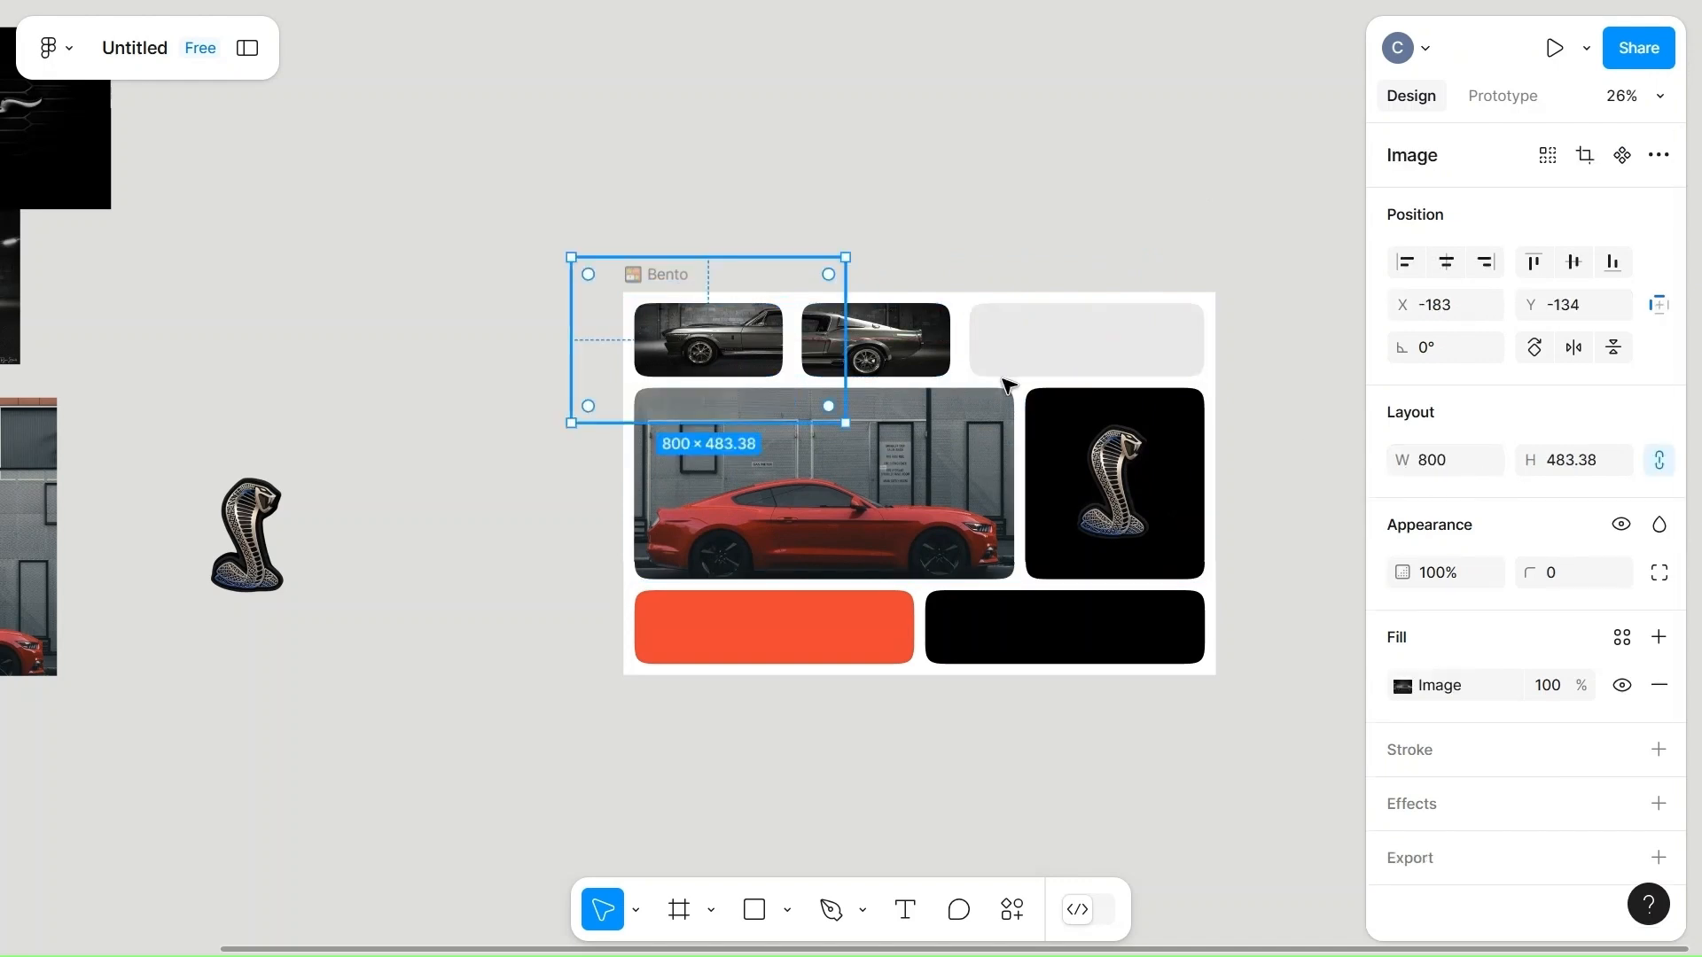
{"action": "left_click", "coordinate": [1456, 472]}
{"action": "type", "text": "900"}
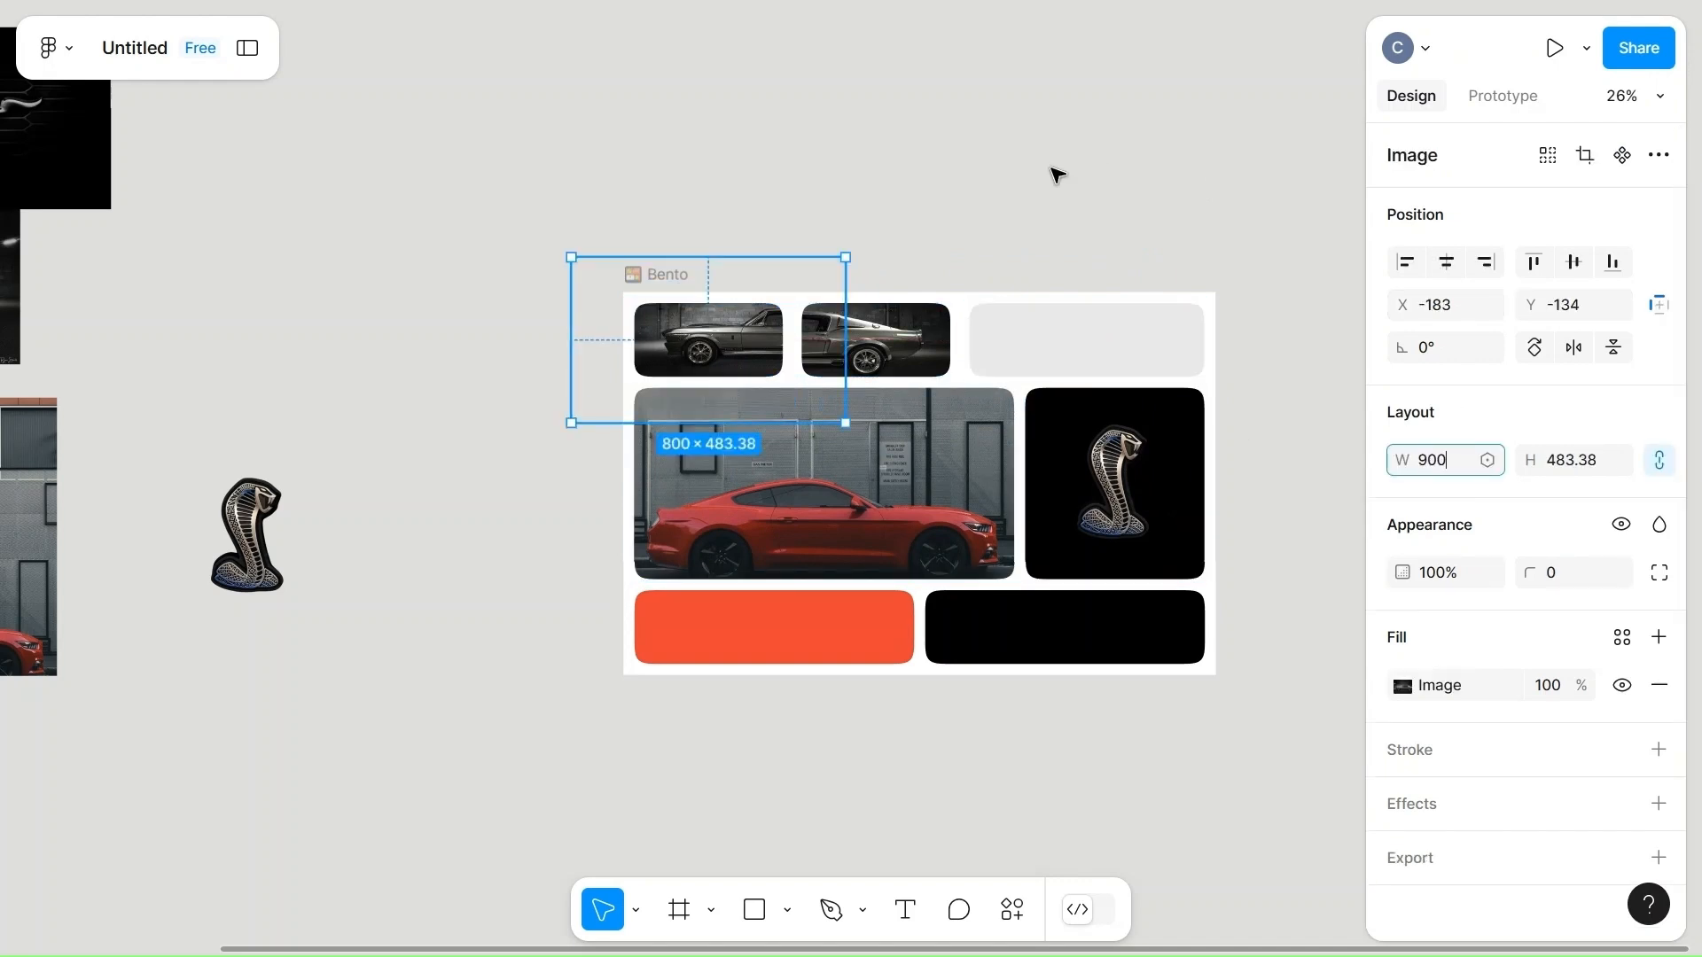
{"action": "left_click", "coordinate": [1057, 174]}
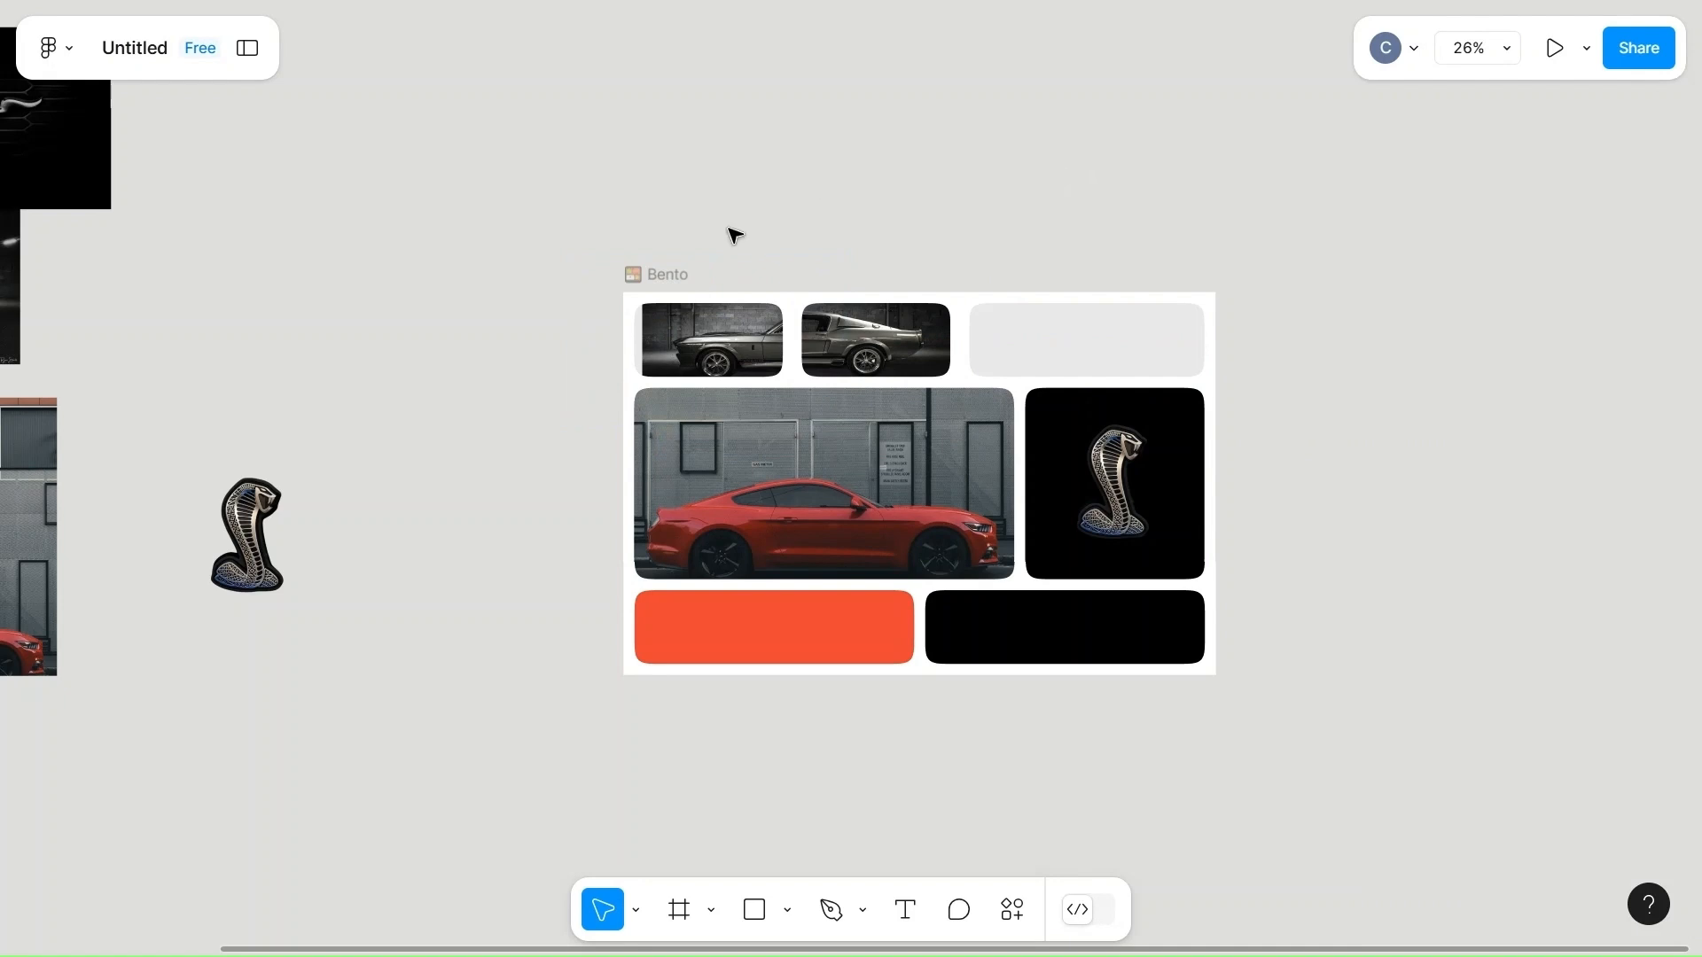
Stretch the first cell's car photo leftward to about 972 wide so it covers the cell's empty edge.
{"action": "left_click", "coordinate": [640, 355]}
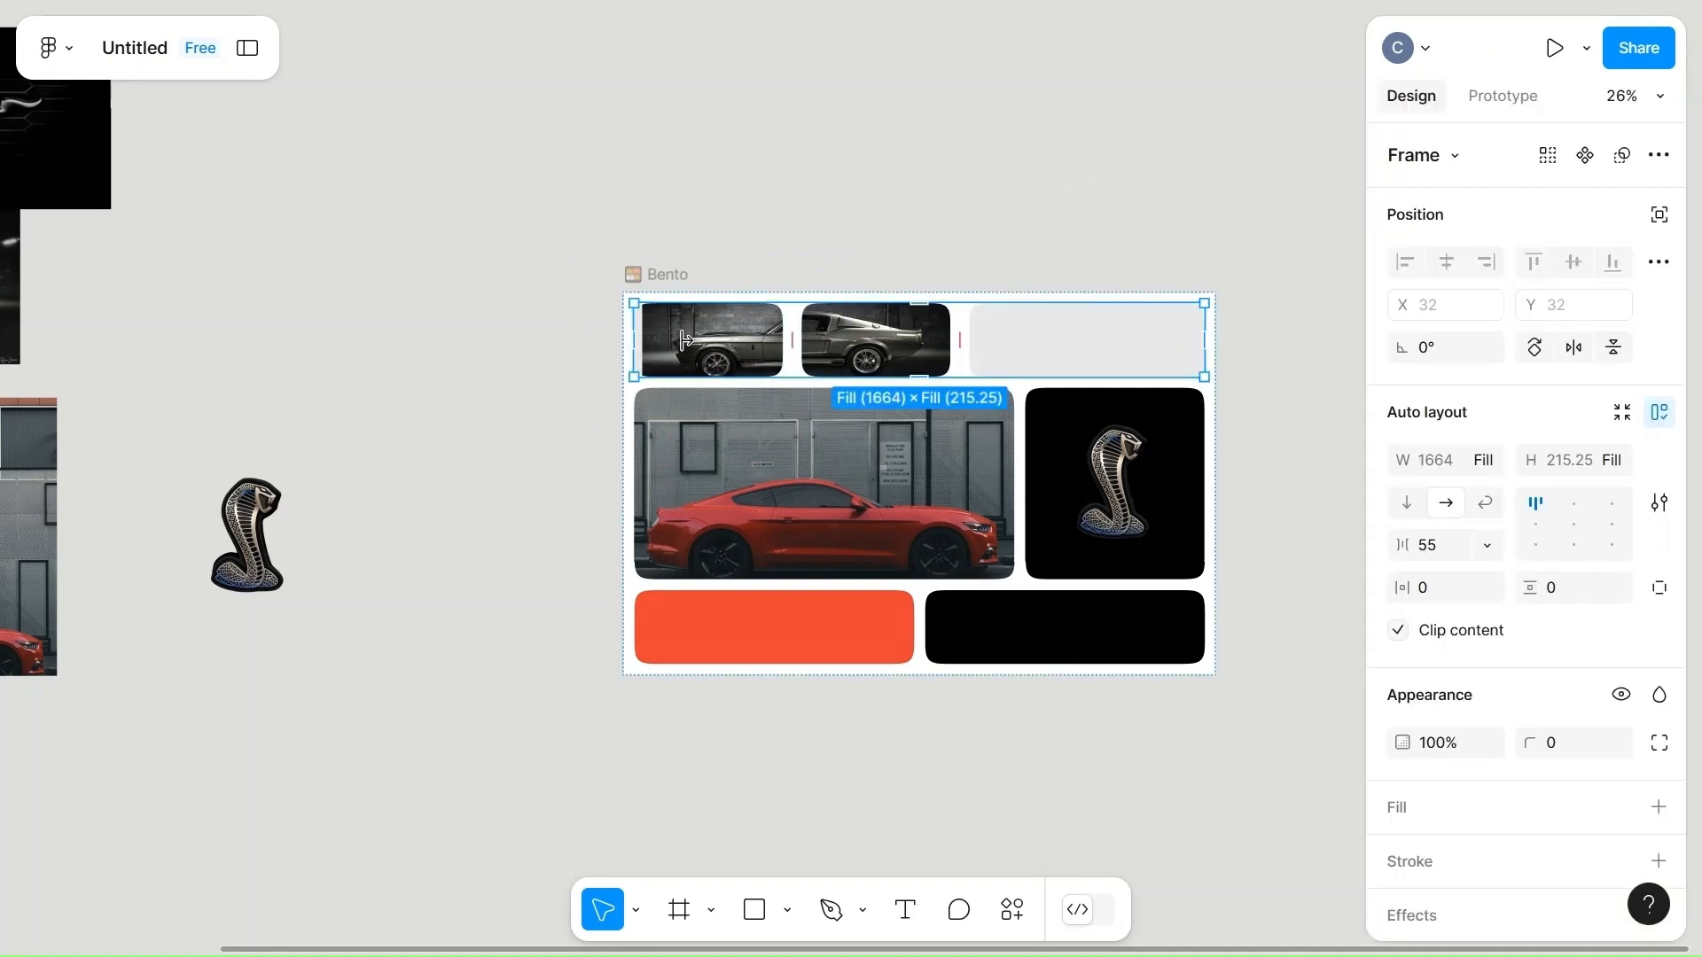
{"action": "left_click", "coordinate": [719, 349]}
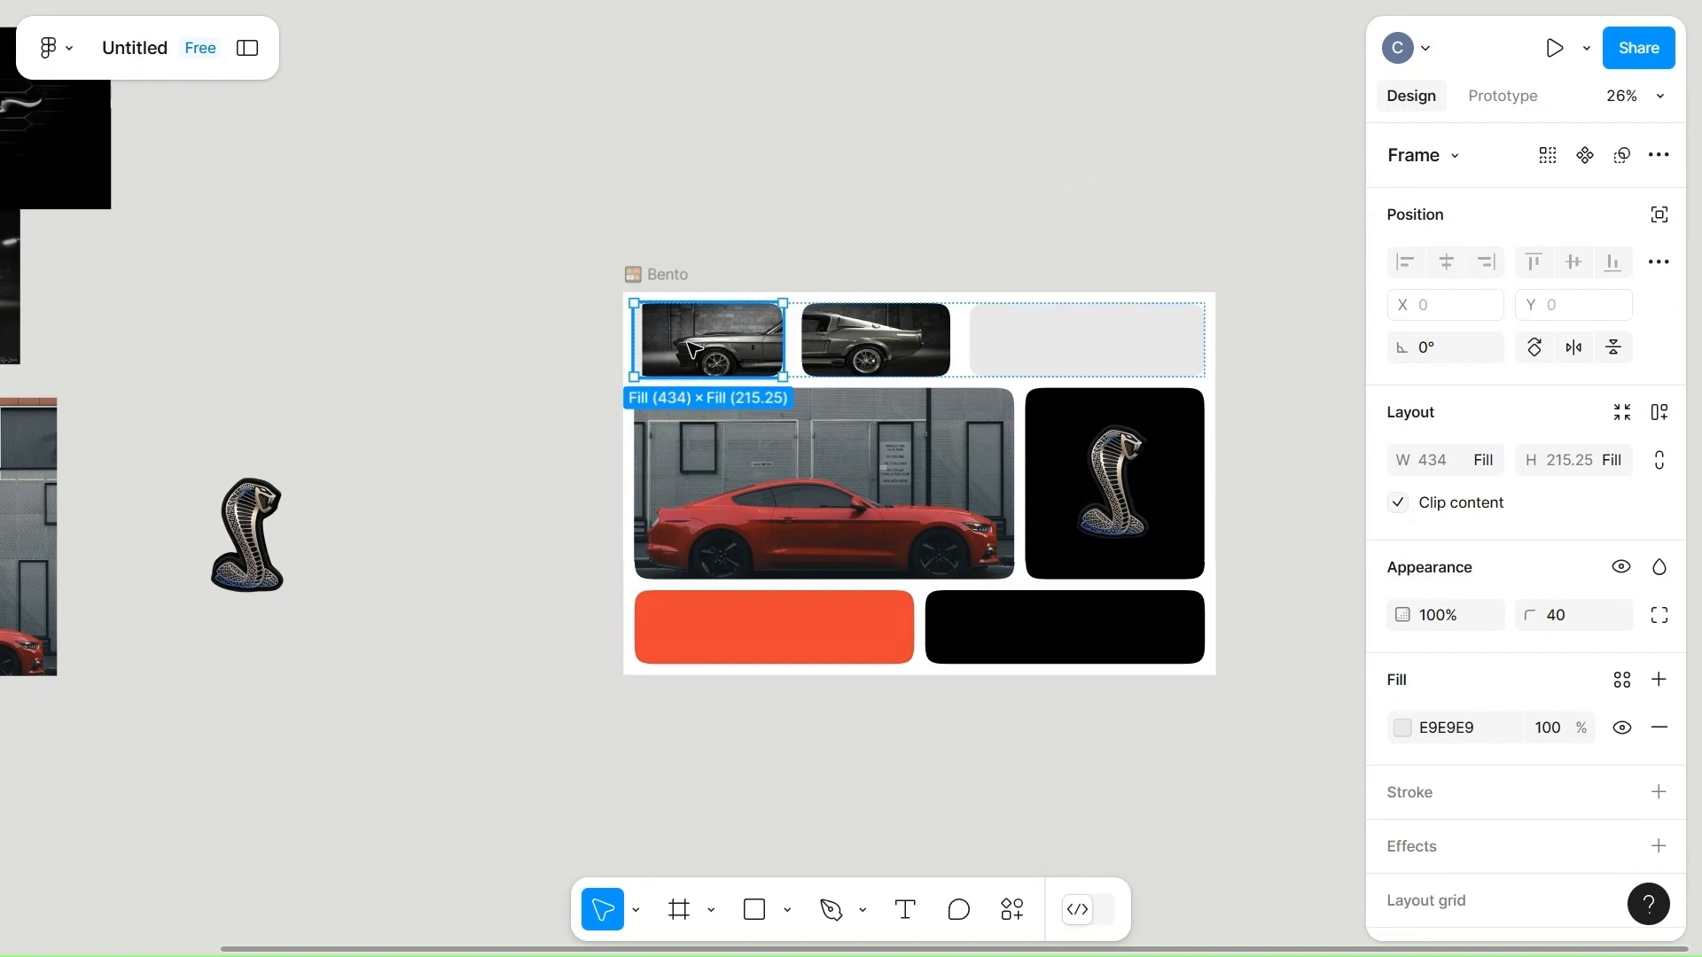
{"action": "left_click", "coordinate": [694, 350]}
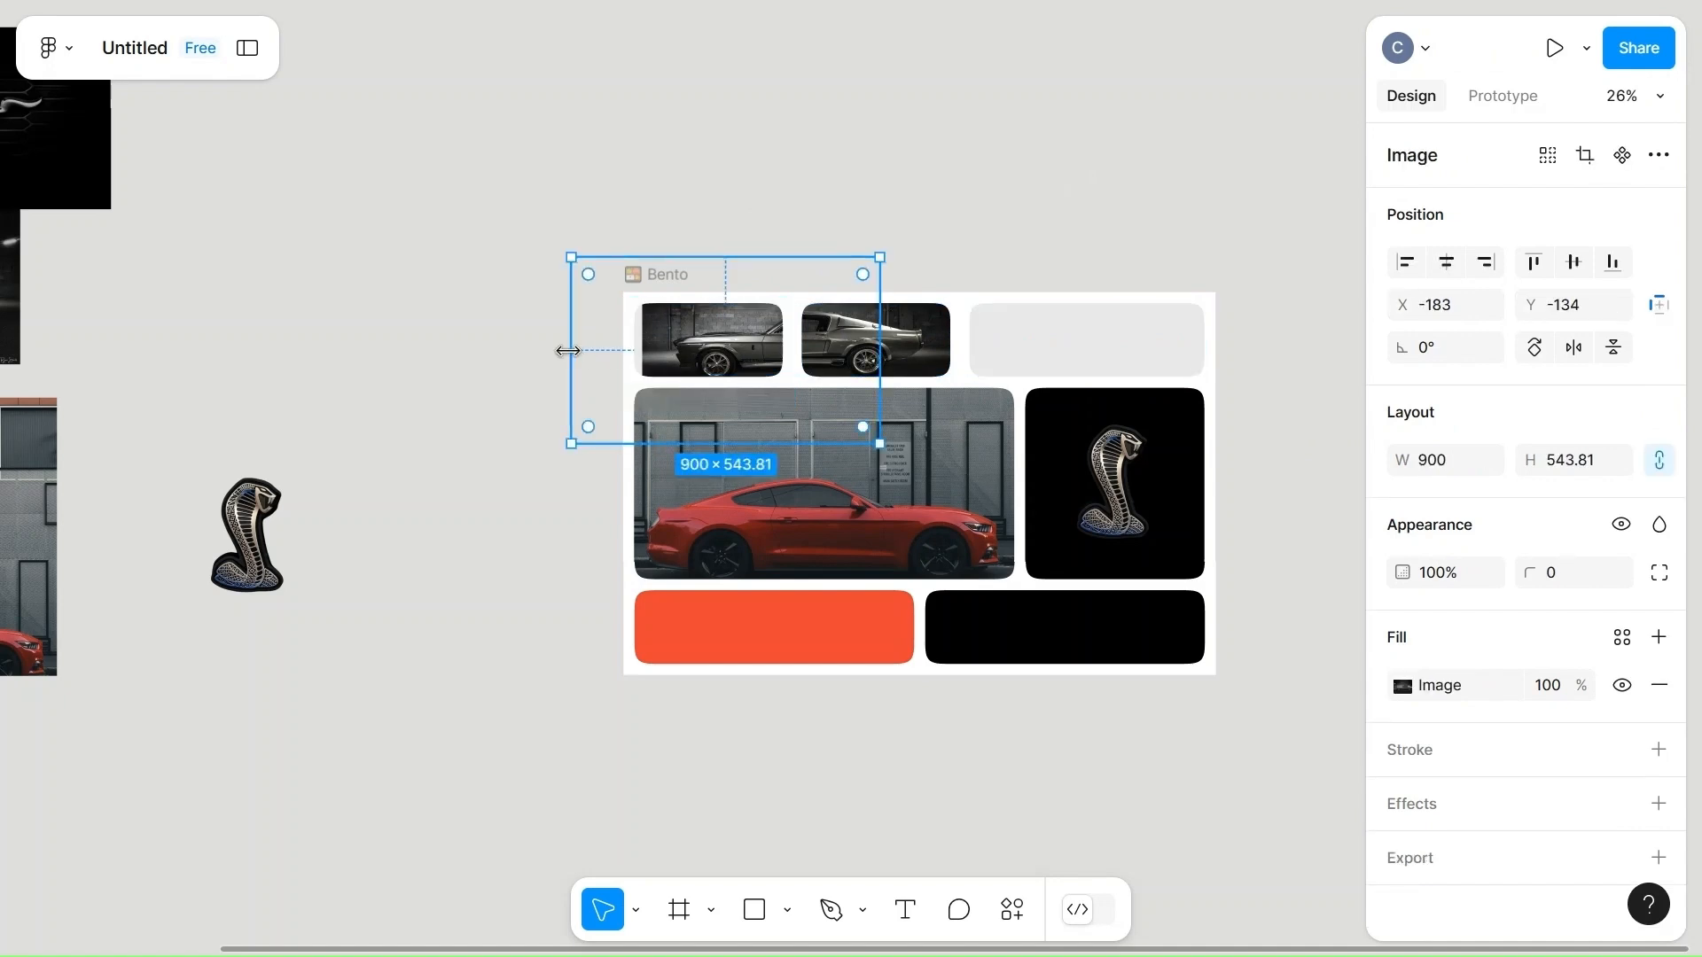
{"action": "left_click_drag", "start_coordinate": [569, 352], "coordinate": [547, 352]}
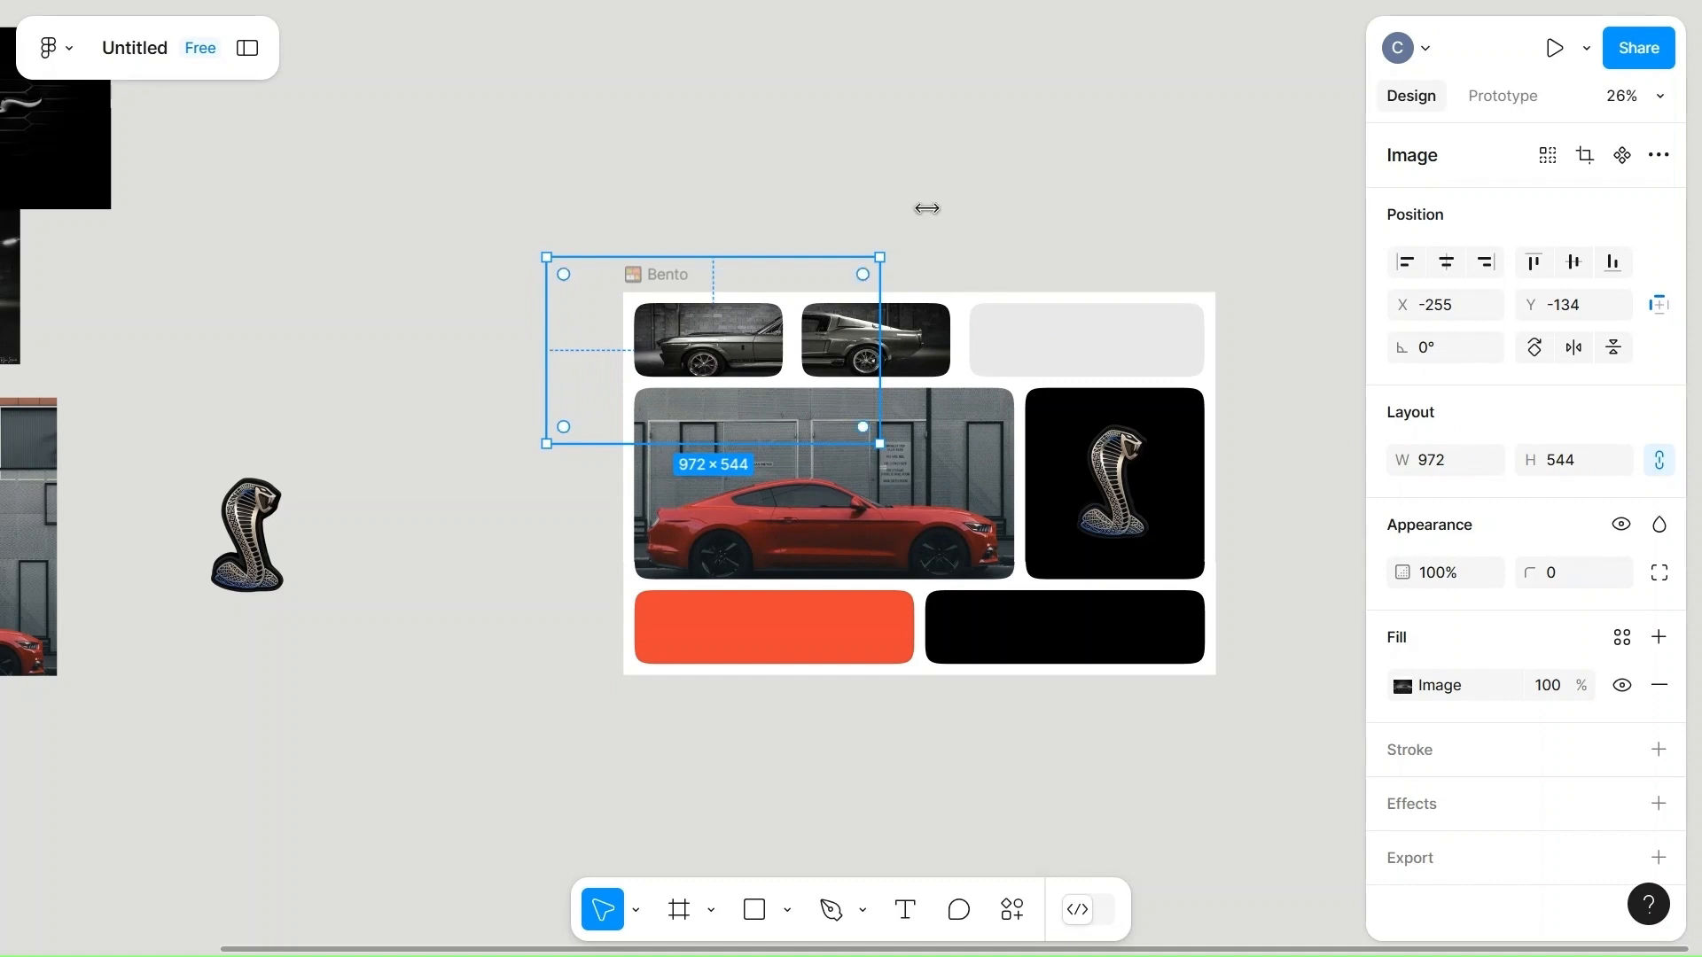
{"action": "left_click", "coordinate": [939, 215]}
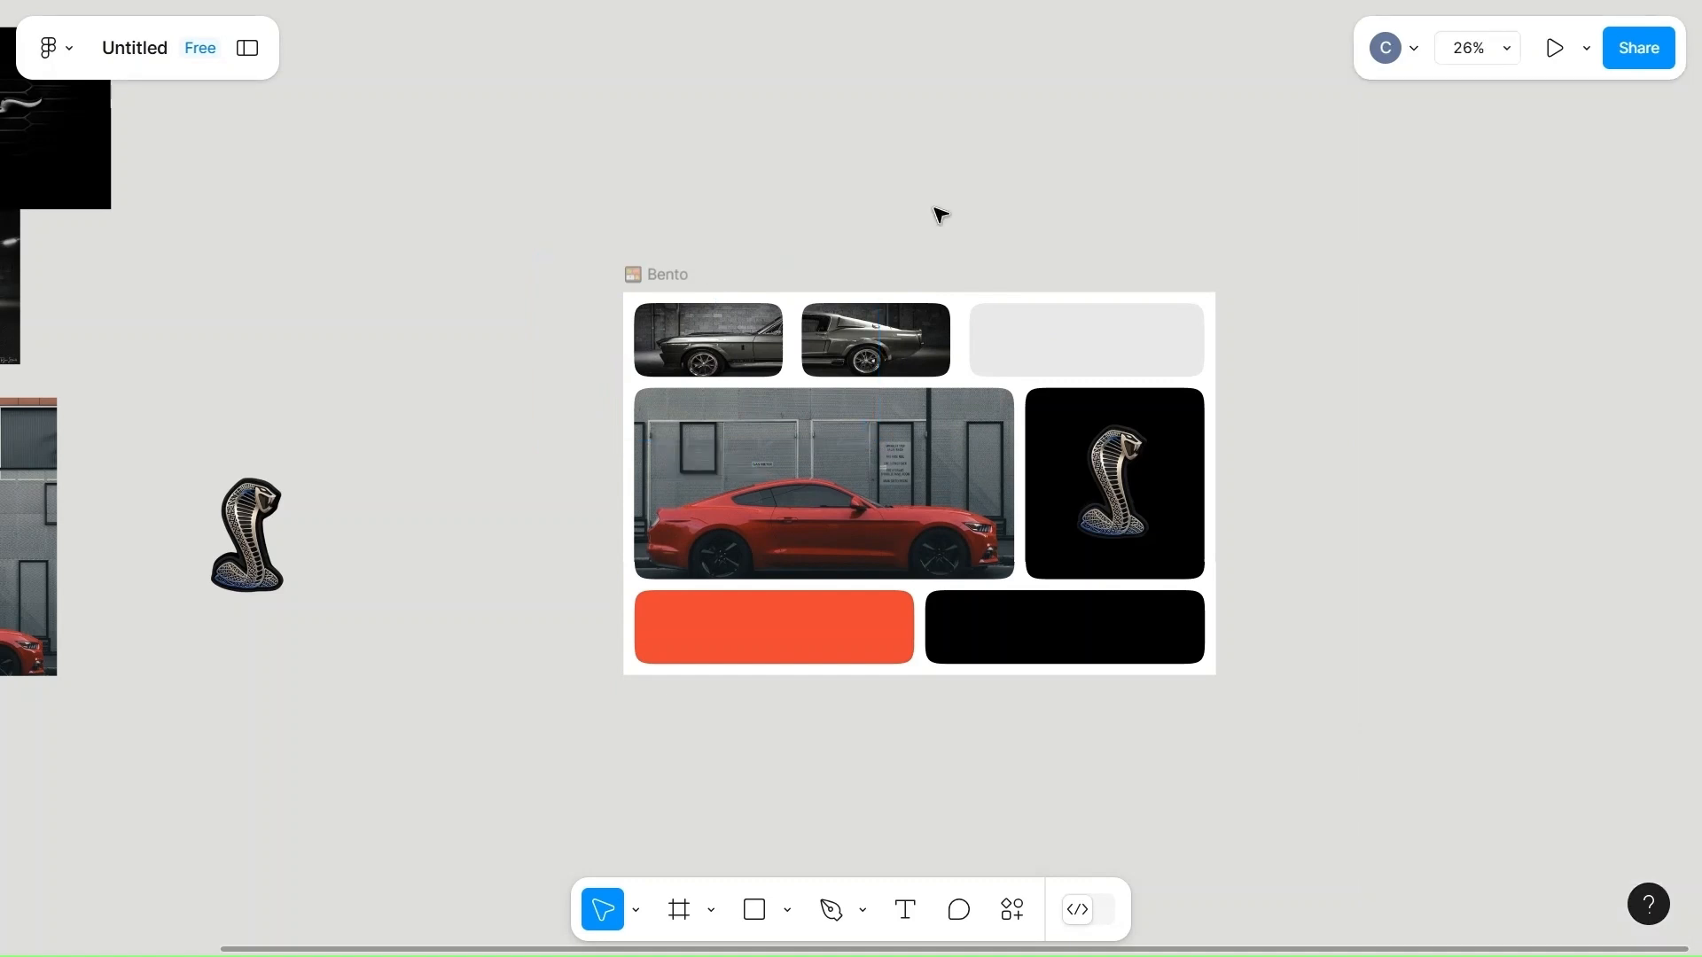
Set the gap between the cells of the bento's top row to 40.
{"action": "double_click", "coordinate": [731, 348]}
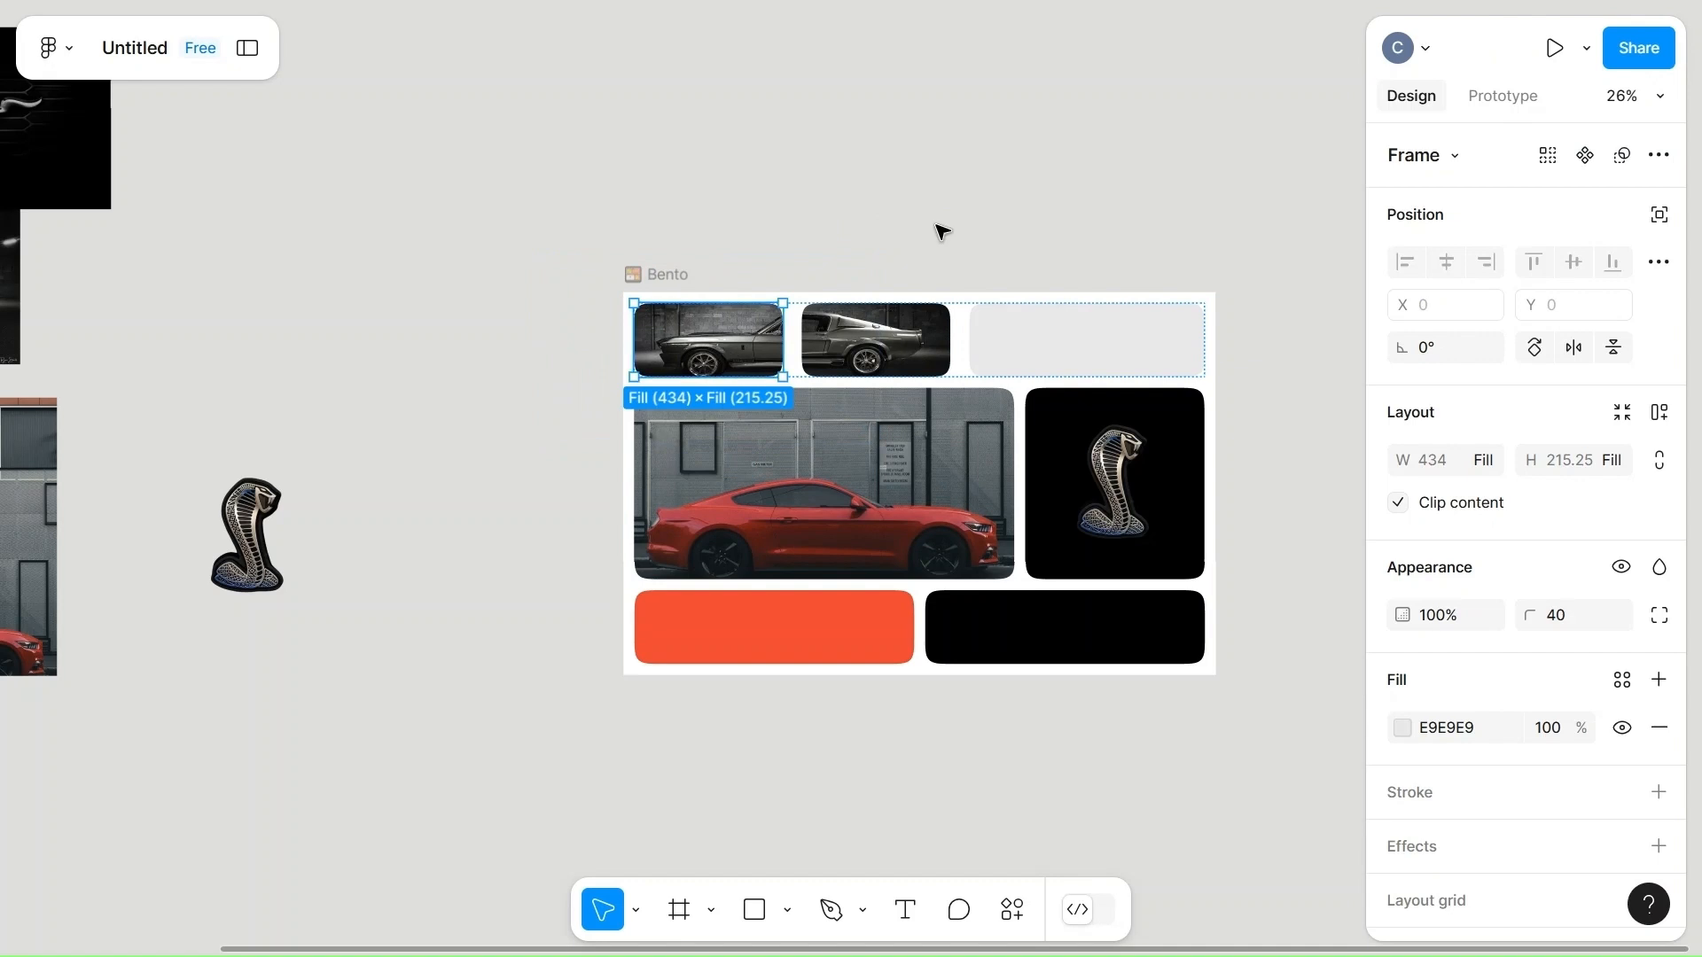
{"action": "left_click", "coordinate": [943, 232]}
{"action": "left_click", "coordinate": [1041, 376]}
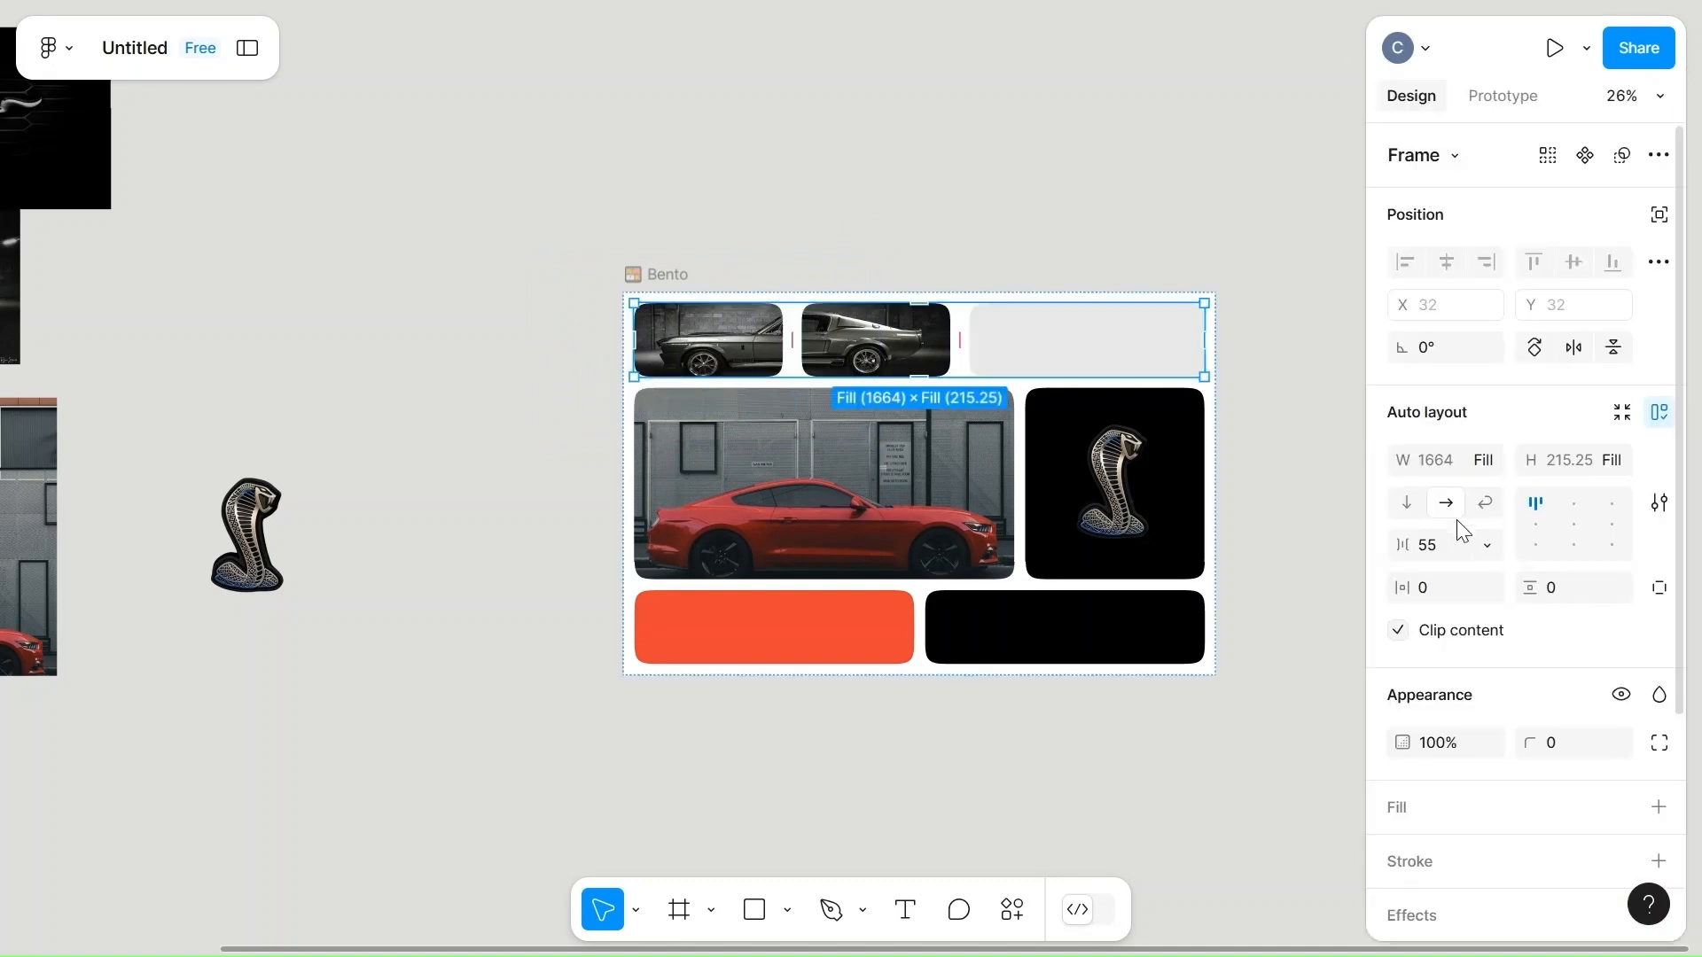
{"action": "left_click", "coordinate": [1450, 558]}
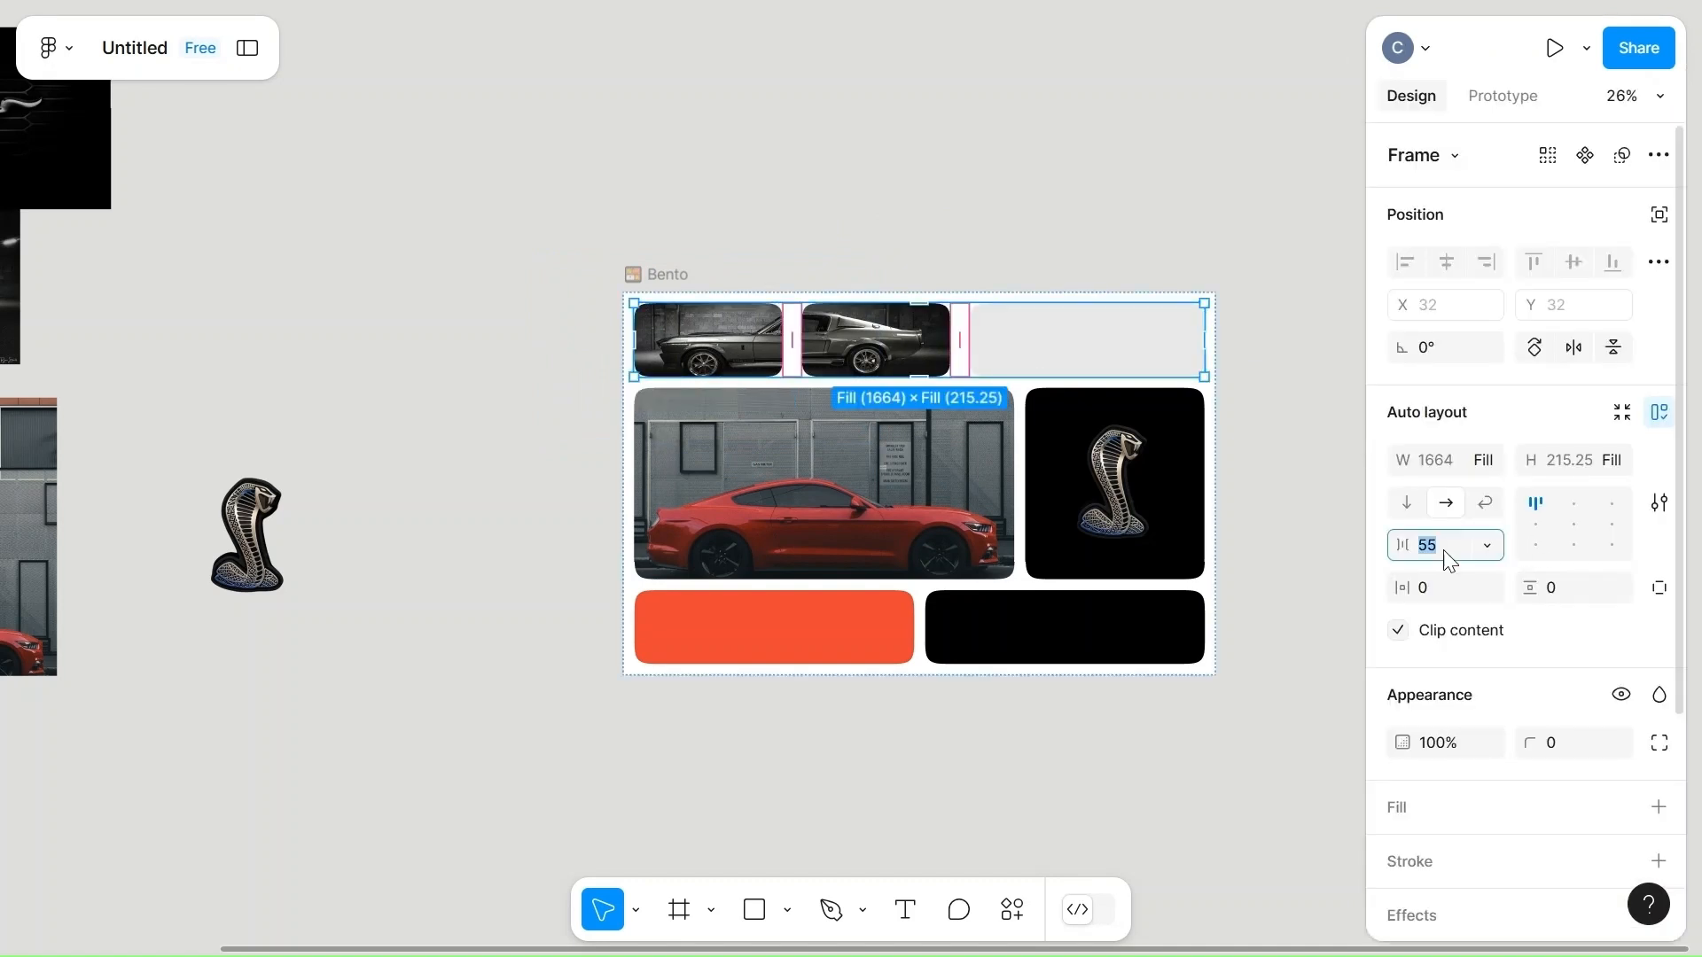
{"action": "left_click", "coordinate": [1109, 193]}
Stretch the middle cell's car photo rightward so it covers the cell's empty edge.
{"action": "double_click", "coordinate": [910, 346]}
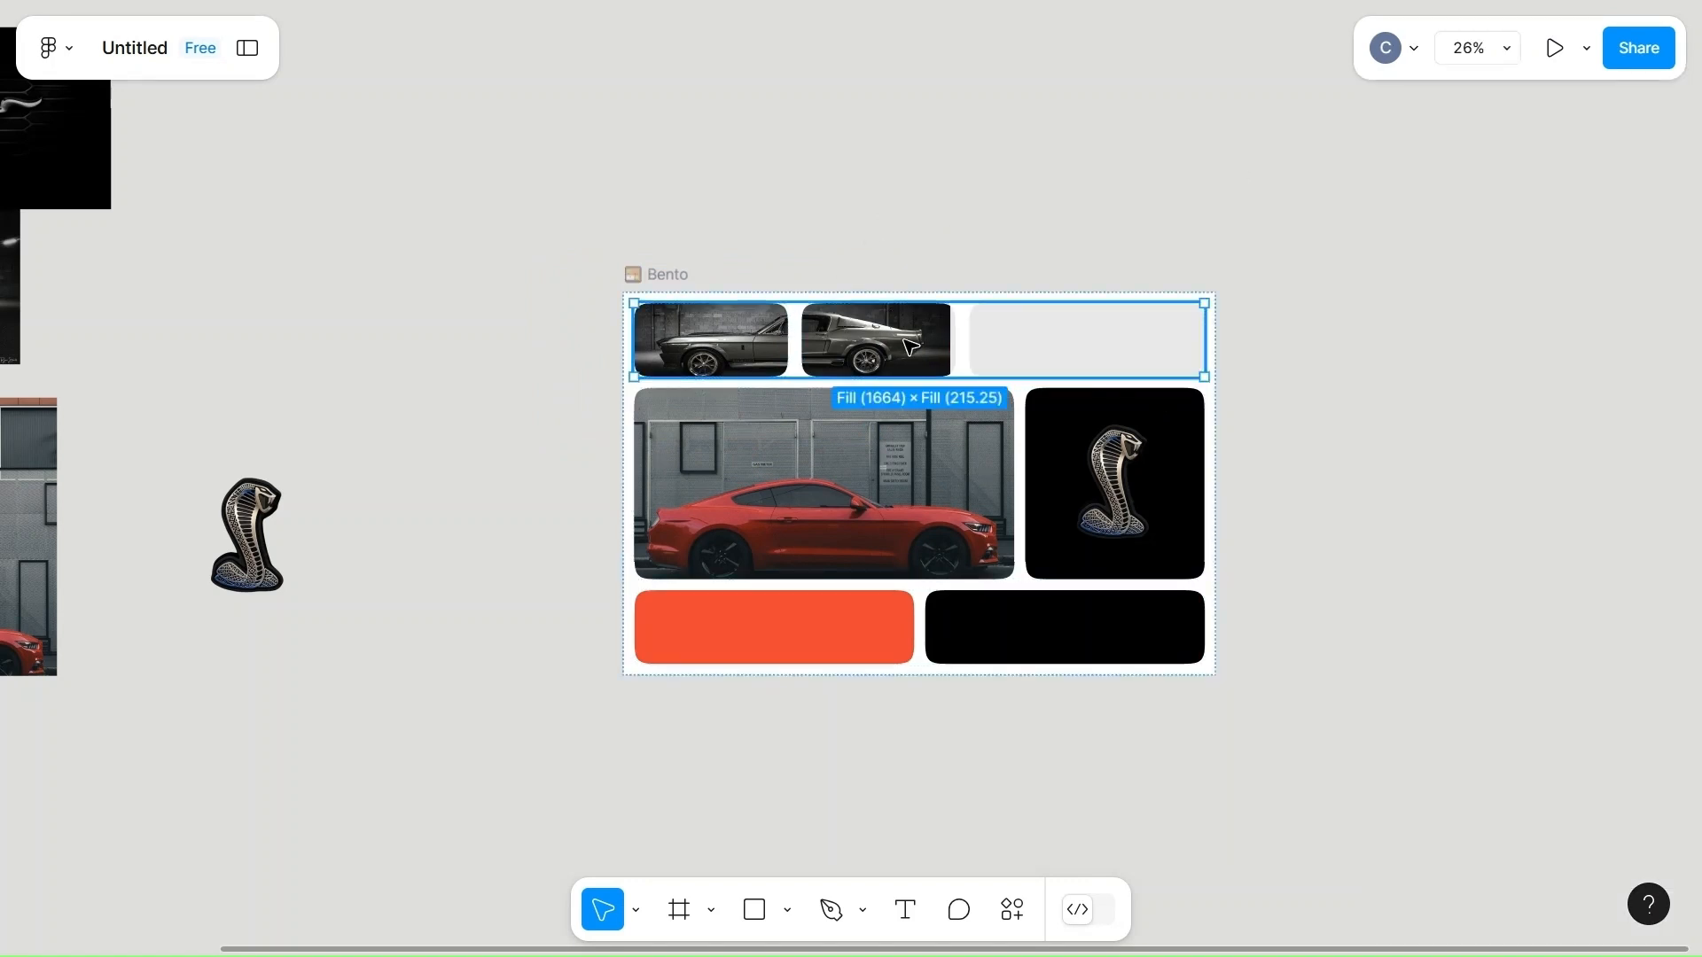
{"action": "double_click", "coordinate": [910, 345]}
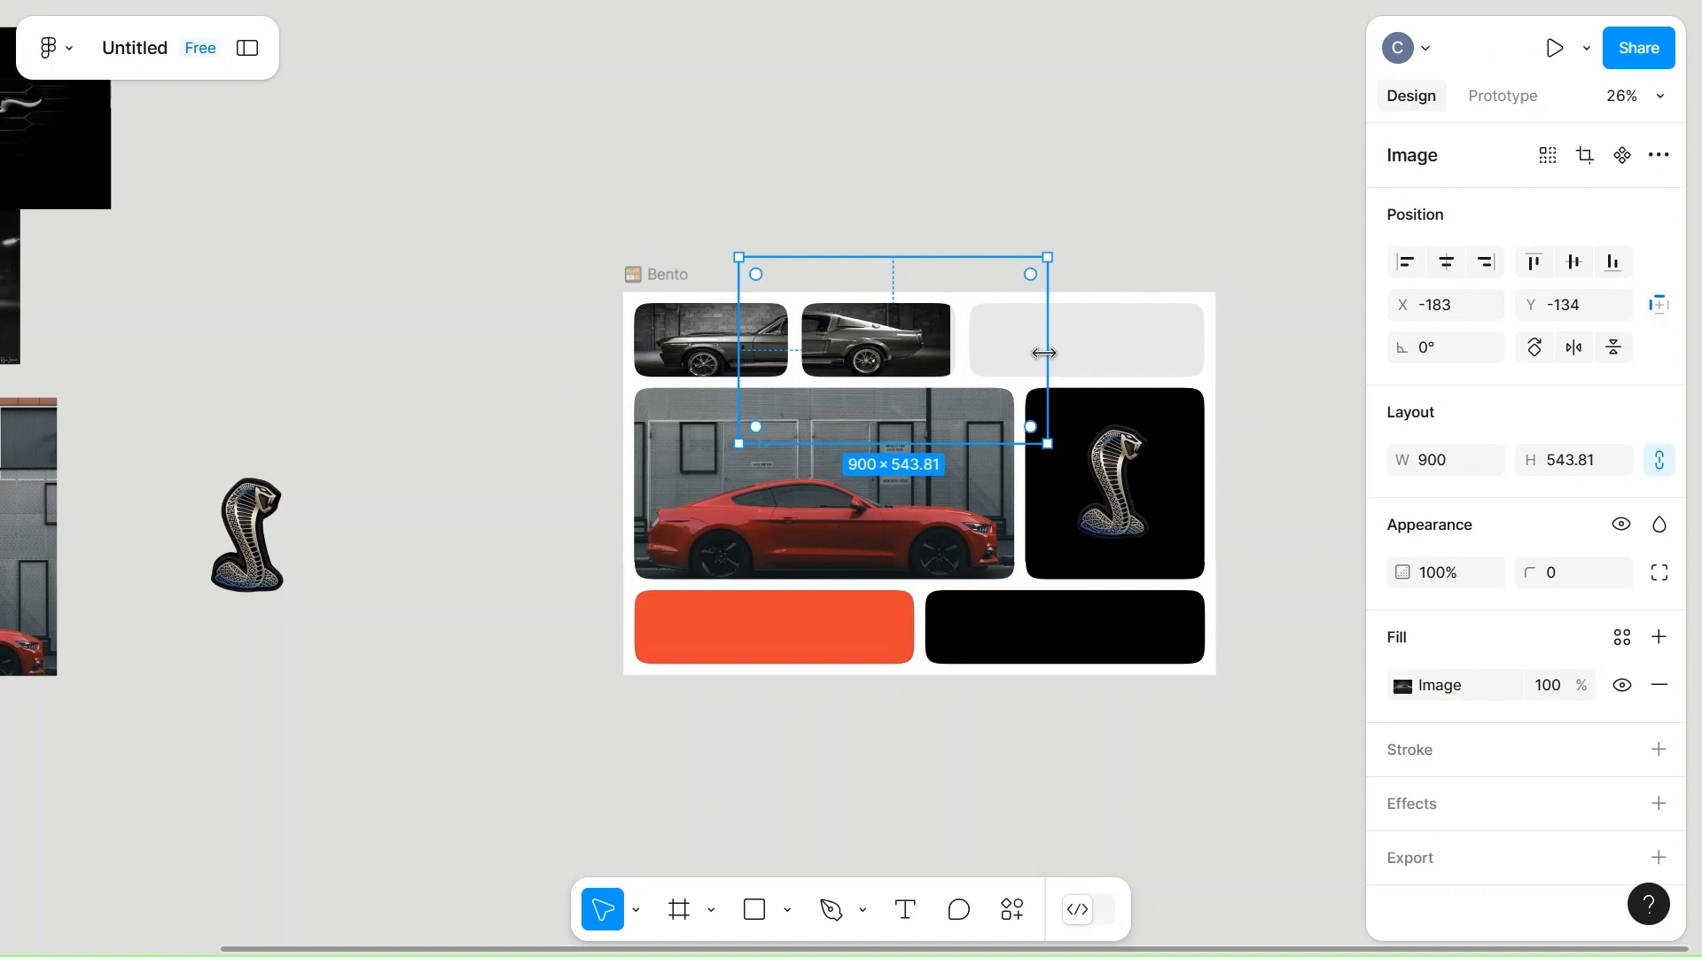
{"action": "left_click", "coordinate": [1016, 195]}
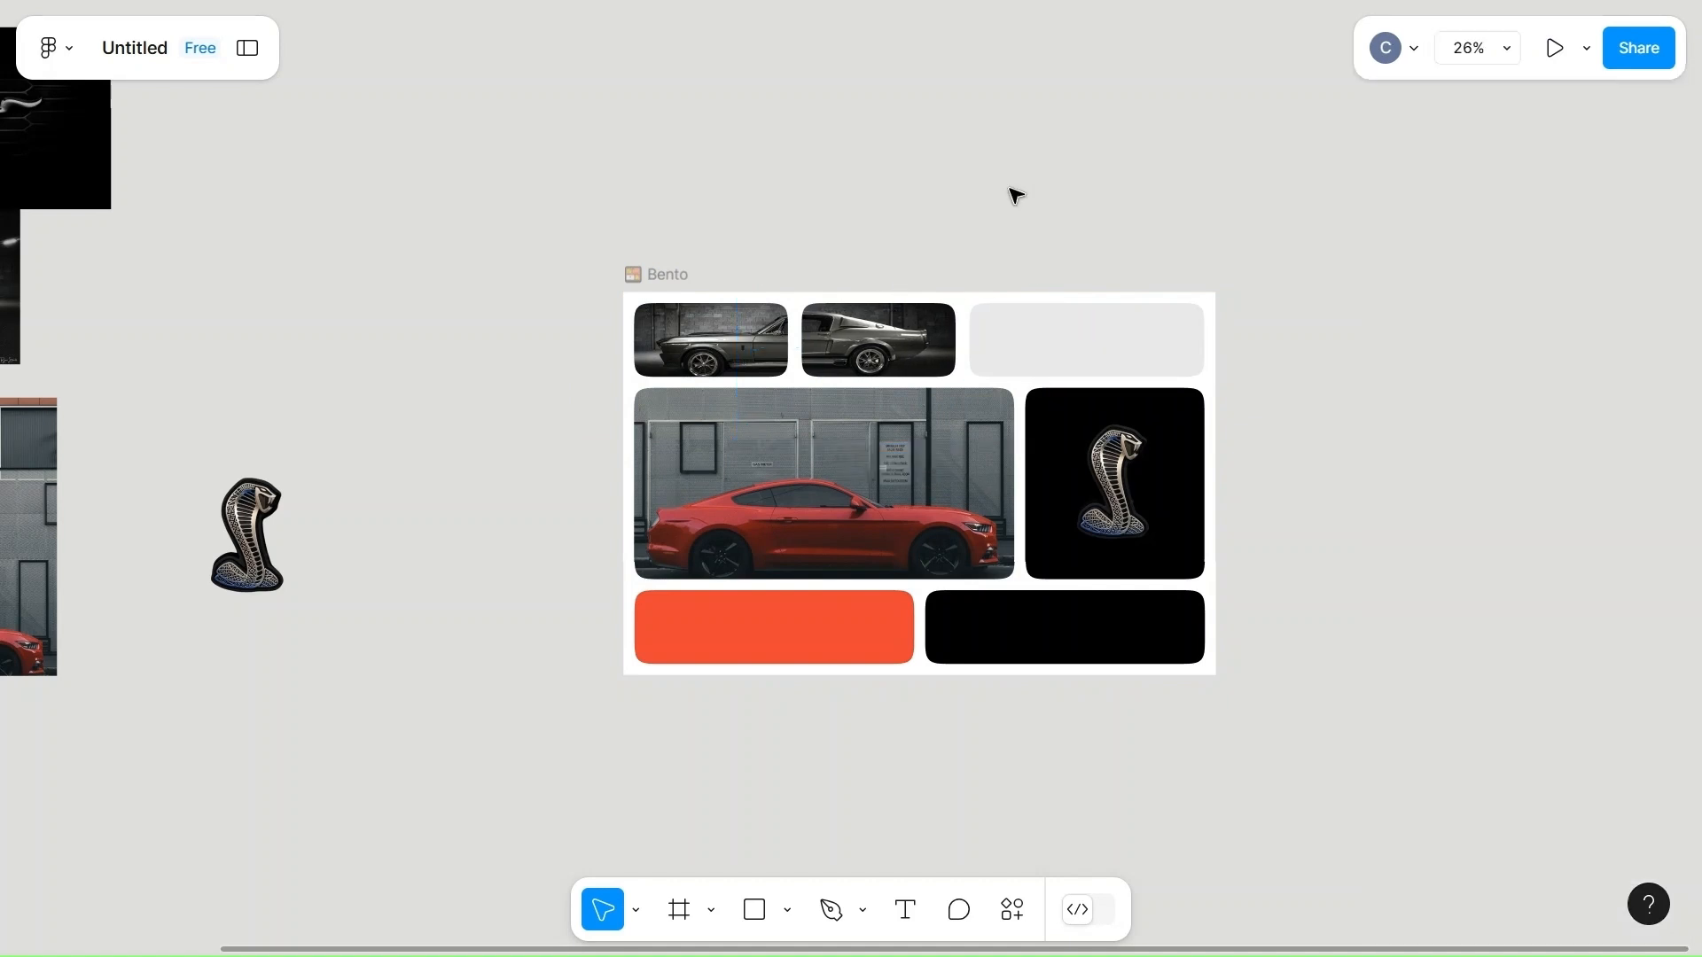
Fill the frame behind the top row's first car photo with the page's orange-red color EA4335.
{"action": "double_click", "coordinate": [685, 343]}
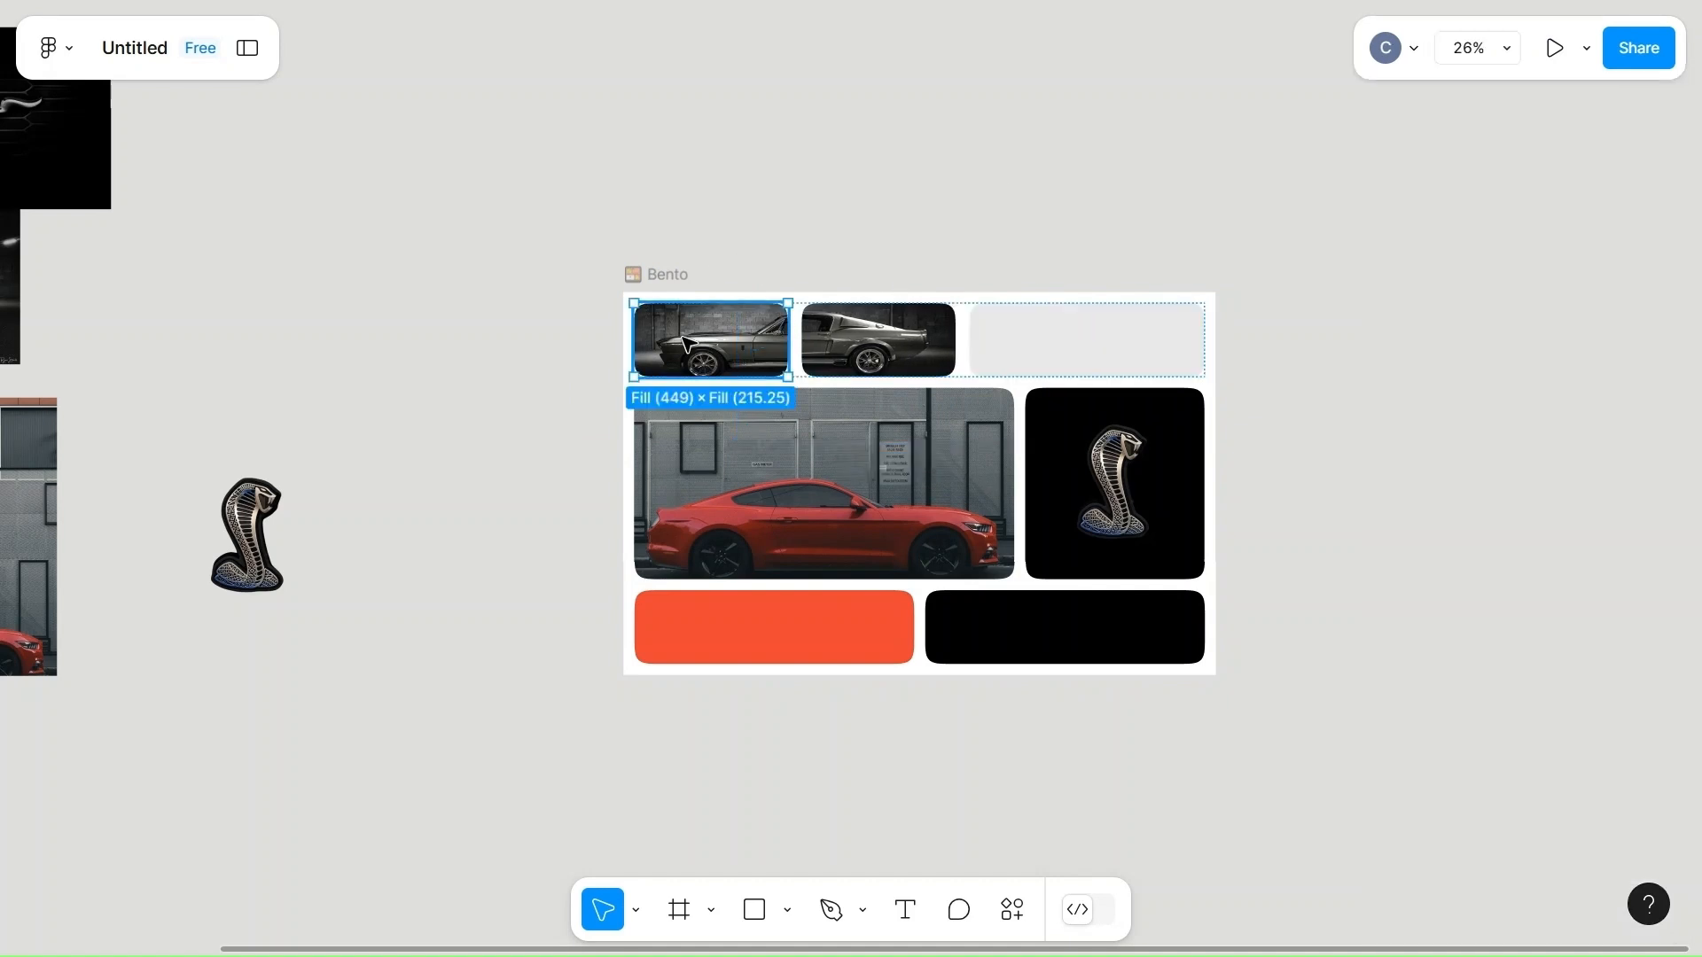
{"action": "left_click", "coordinate": [1403, 728]}
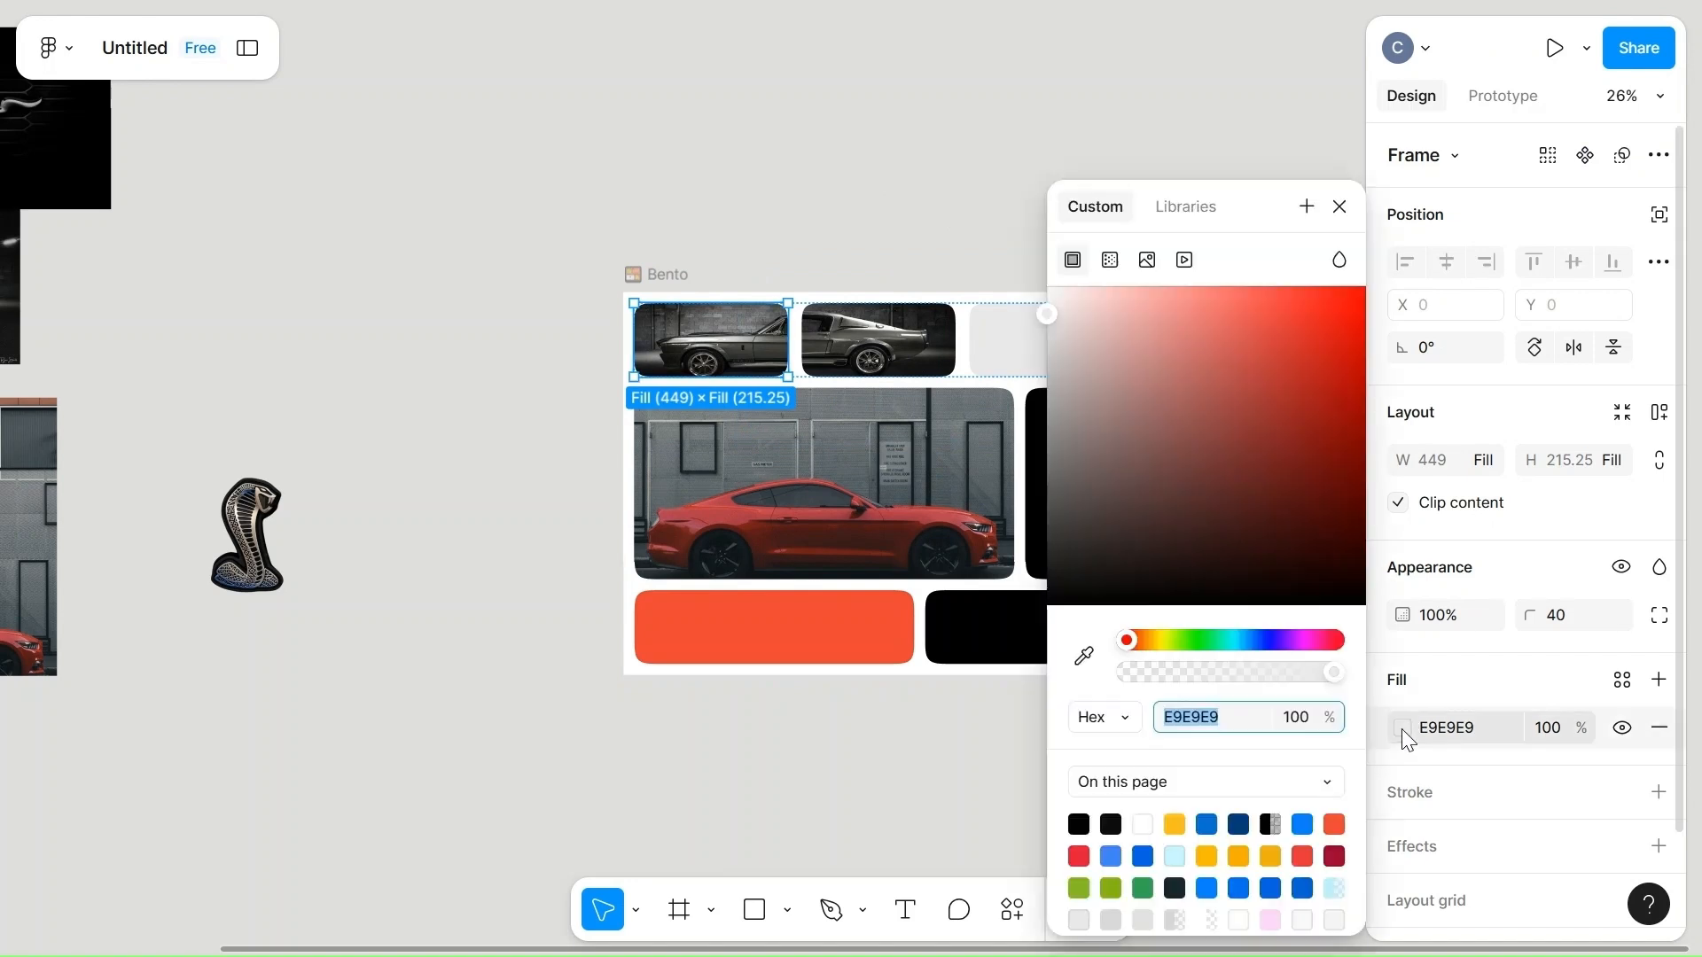
{"action": "left_click", "coordinate": [1334, 824]}
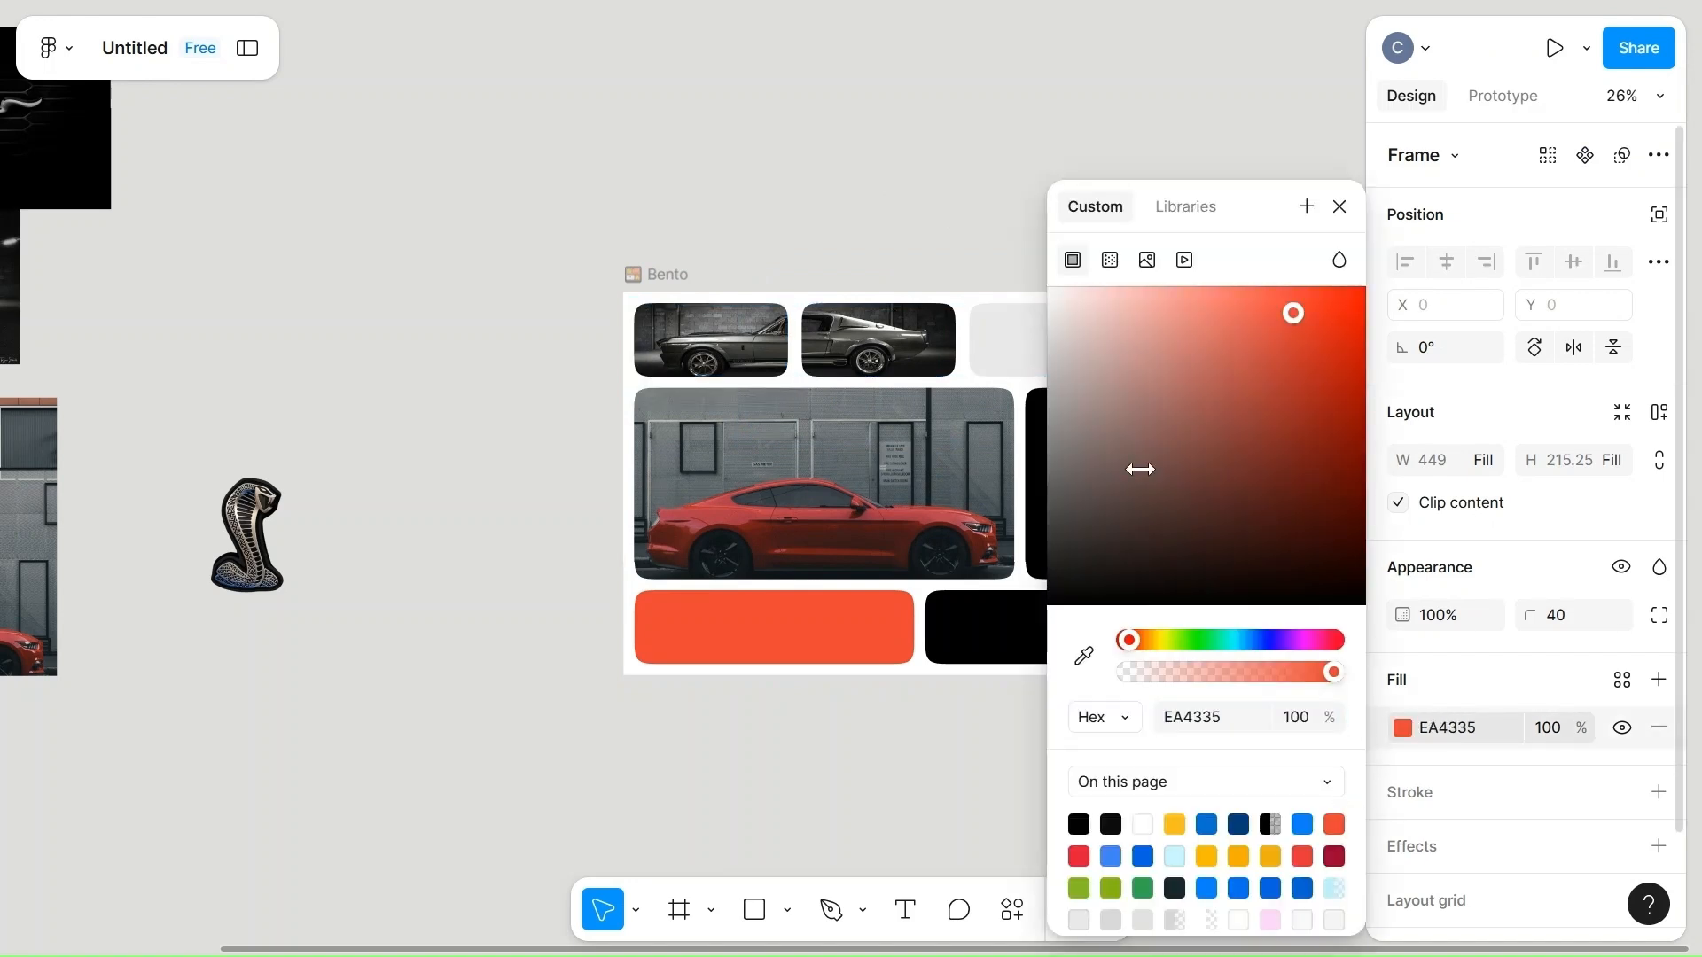
{"action": "left_click", "coordinate": [896, 352]}
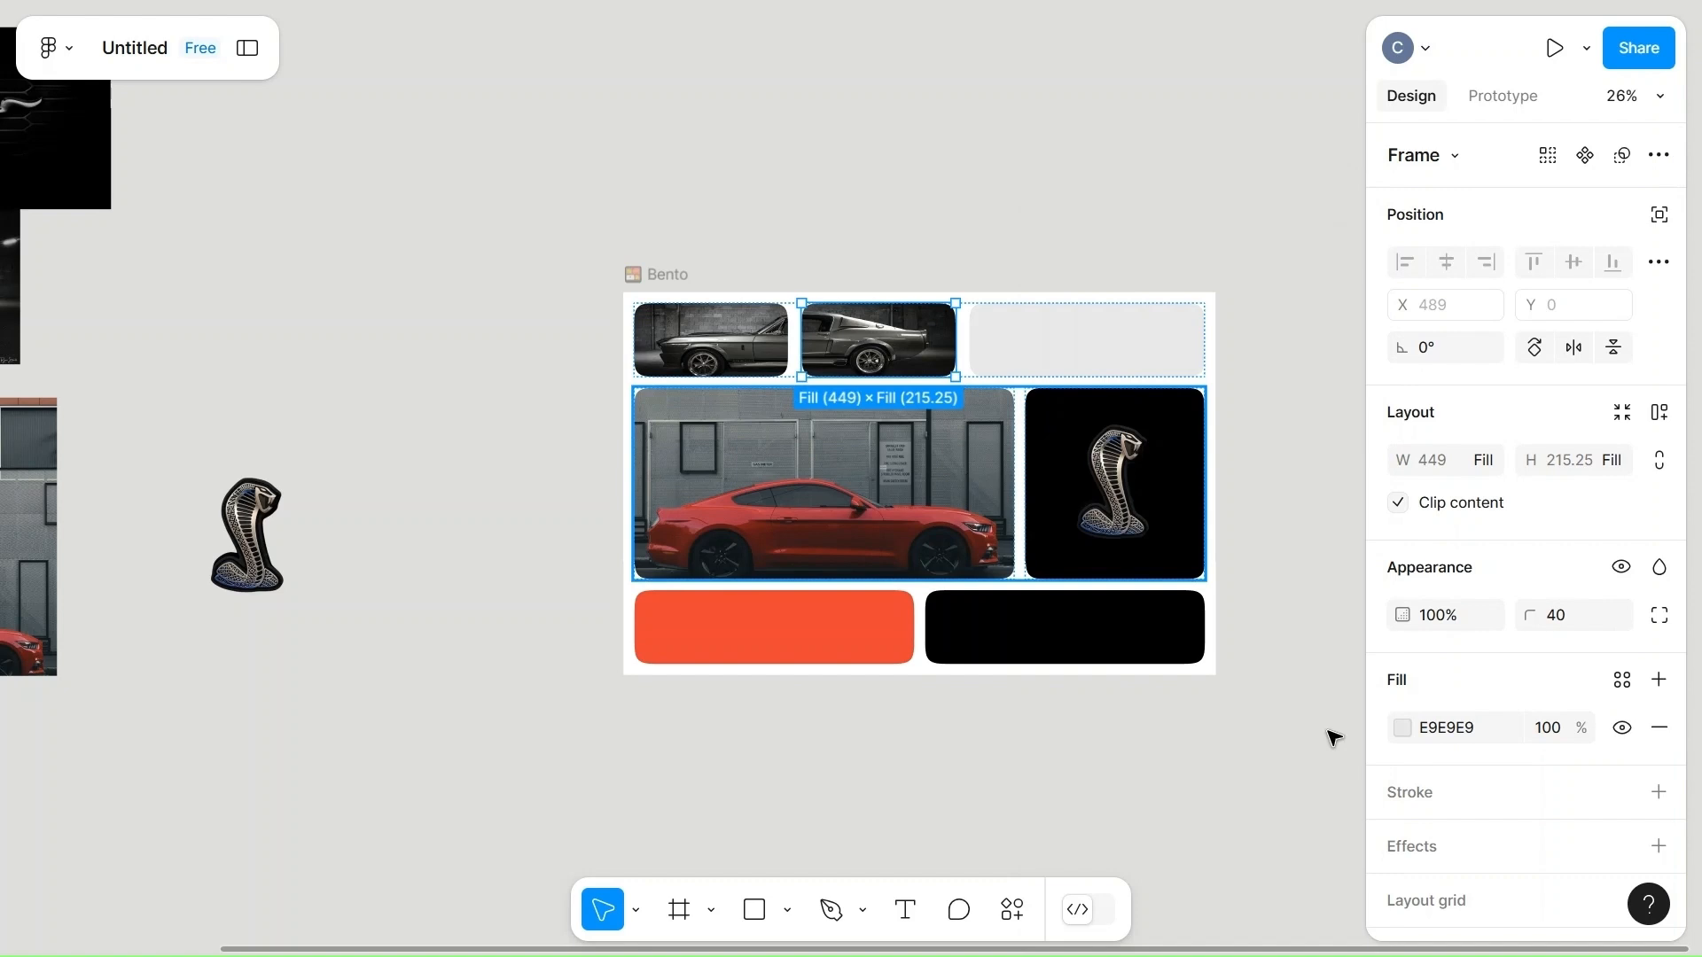
Fill the frame behind the top row's second car photo with black 000000.
{"action": "left_click", "coordinate": [1402, 728]}
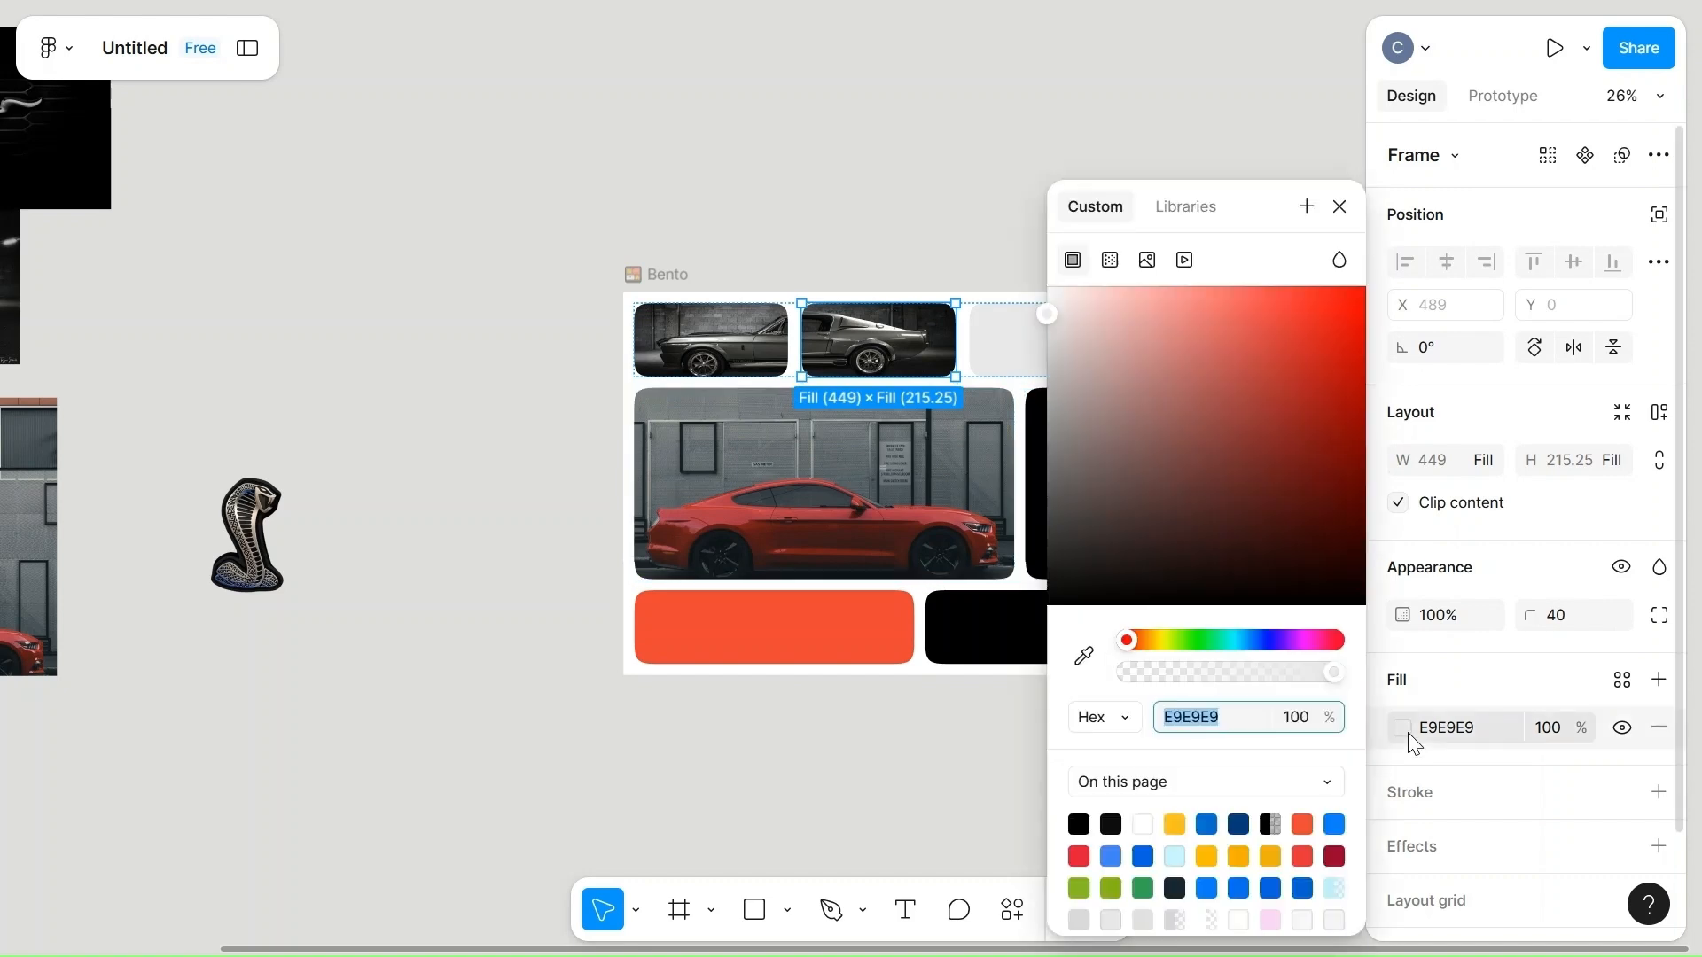
{"action": "left_click", "coordinate": [1078, 824]}
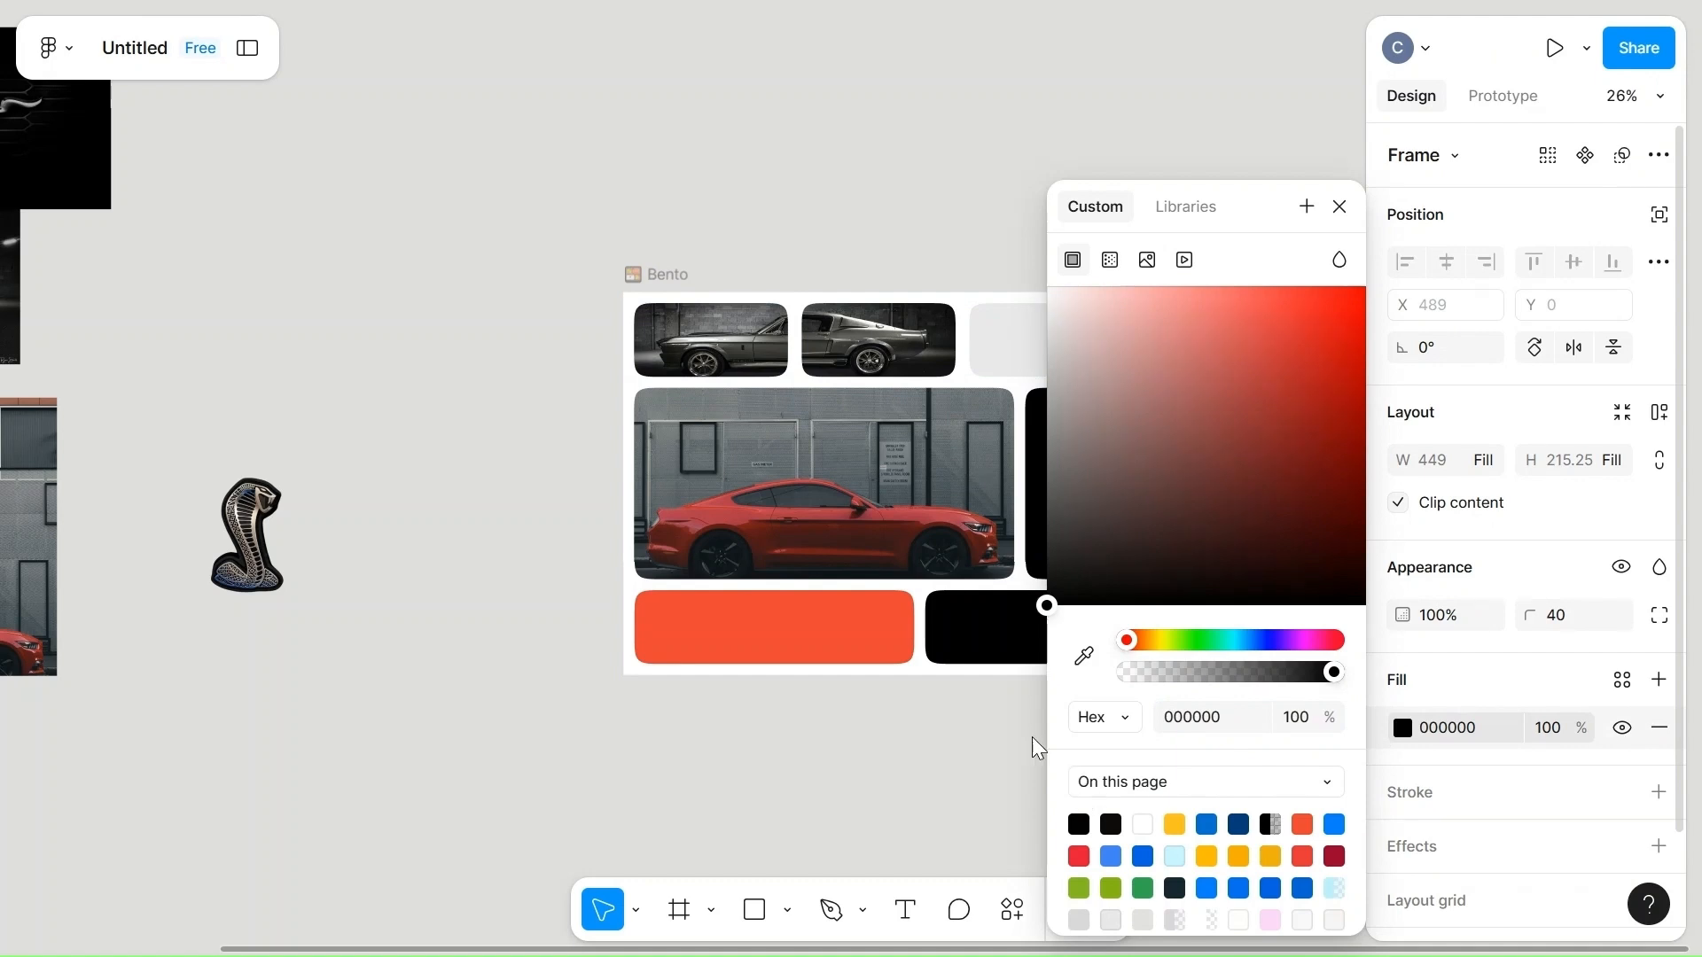
{"action": "left_click", "coordinate": [1029, 743]}
Fill the empty third cell of the bento's top row with the page's orange-red color EA4335.
{"action": "left_click", "coordinate": [1115, 330]}
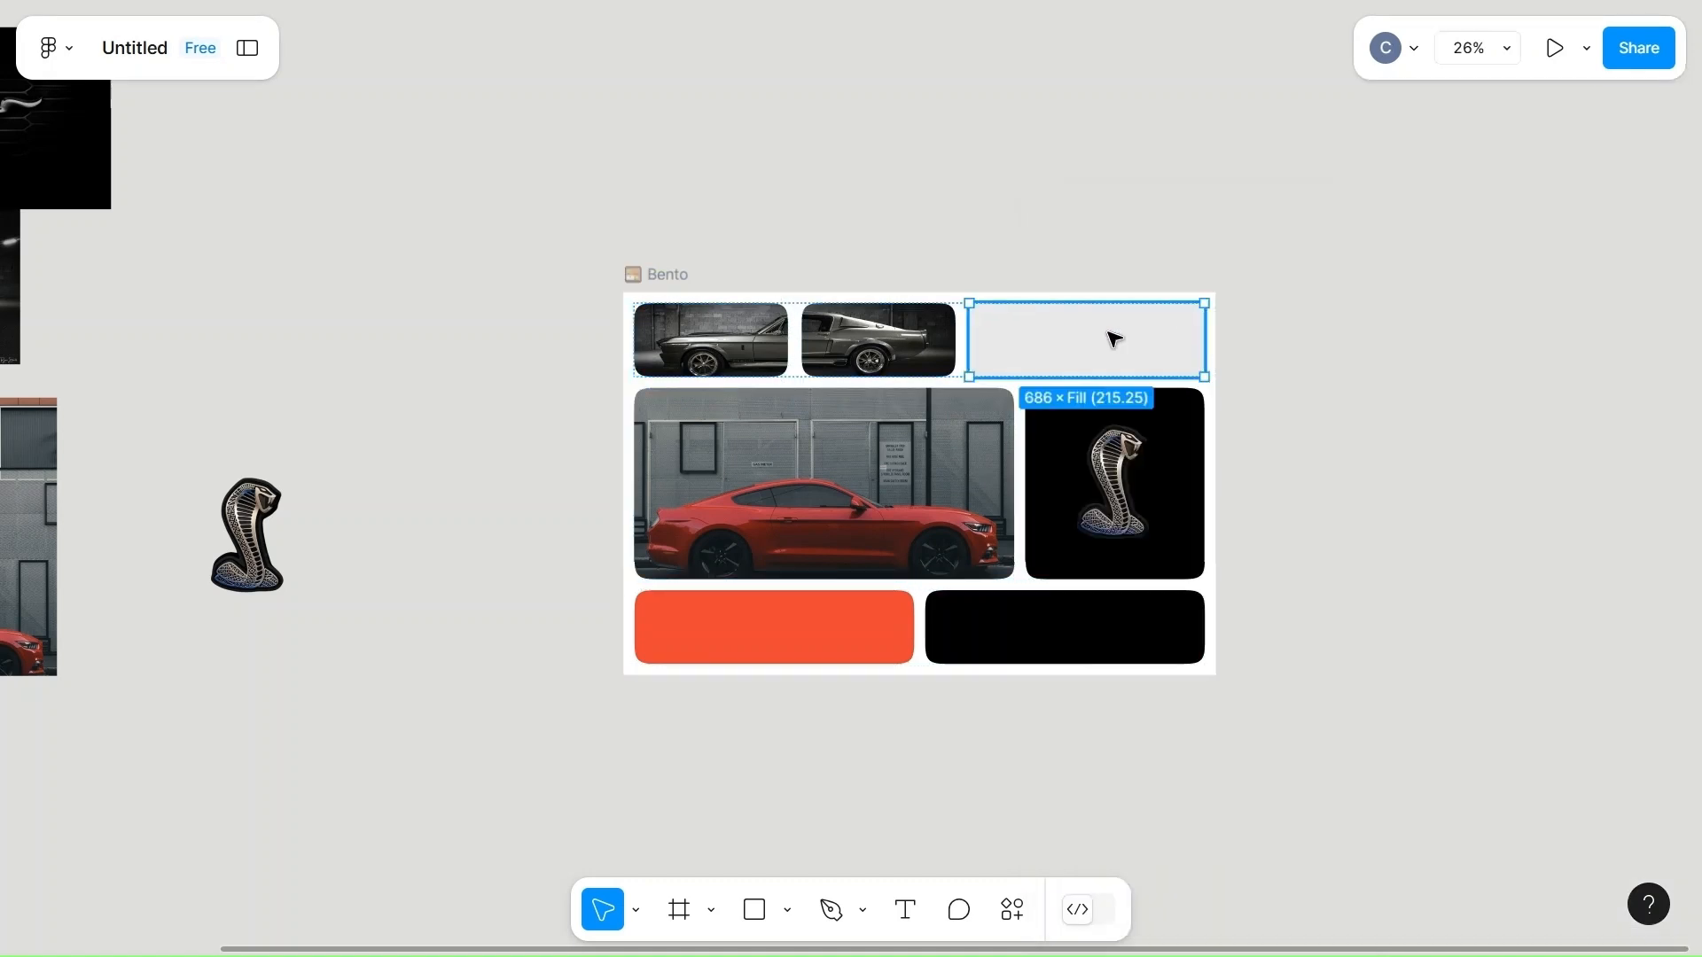
{"action": "left_click", "coordinate": [1402, 728]}
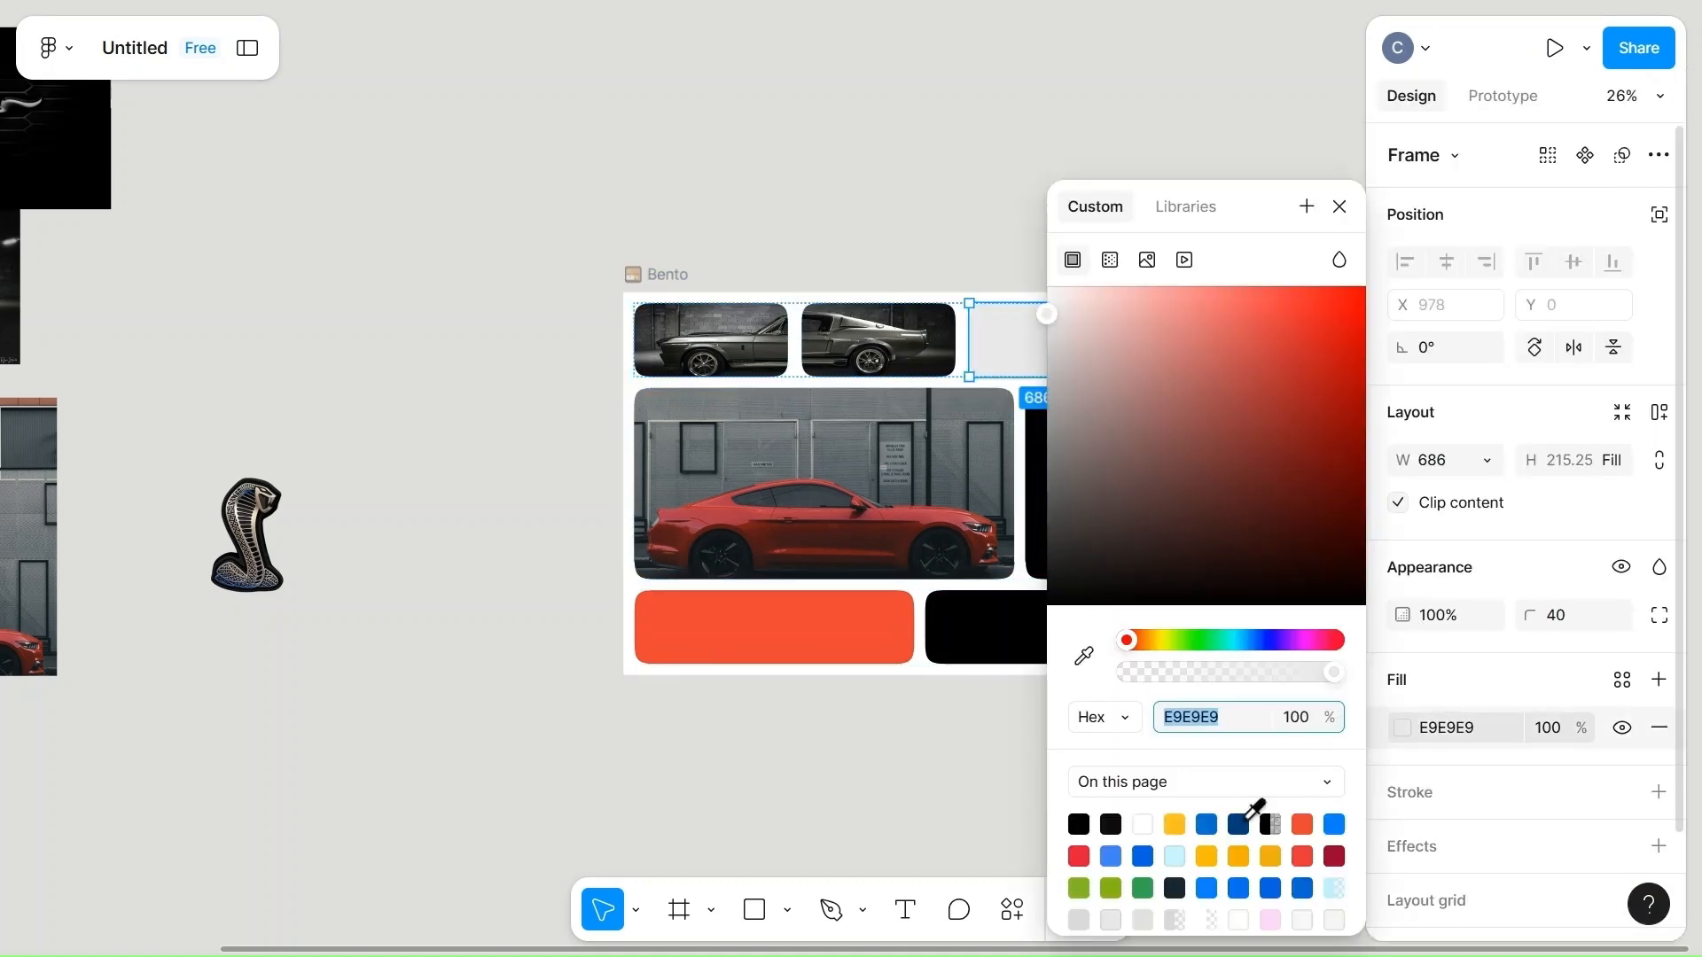
{"action": "left_click", "coordinate": [1302, 825]}
{"action": "left_click", "coordinate": [982, 811]}
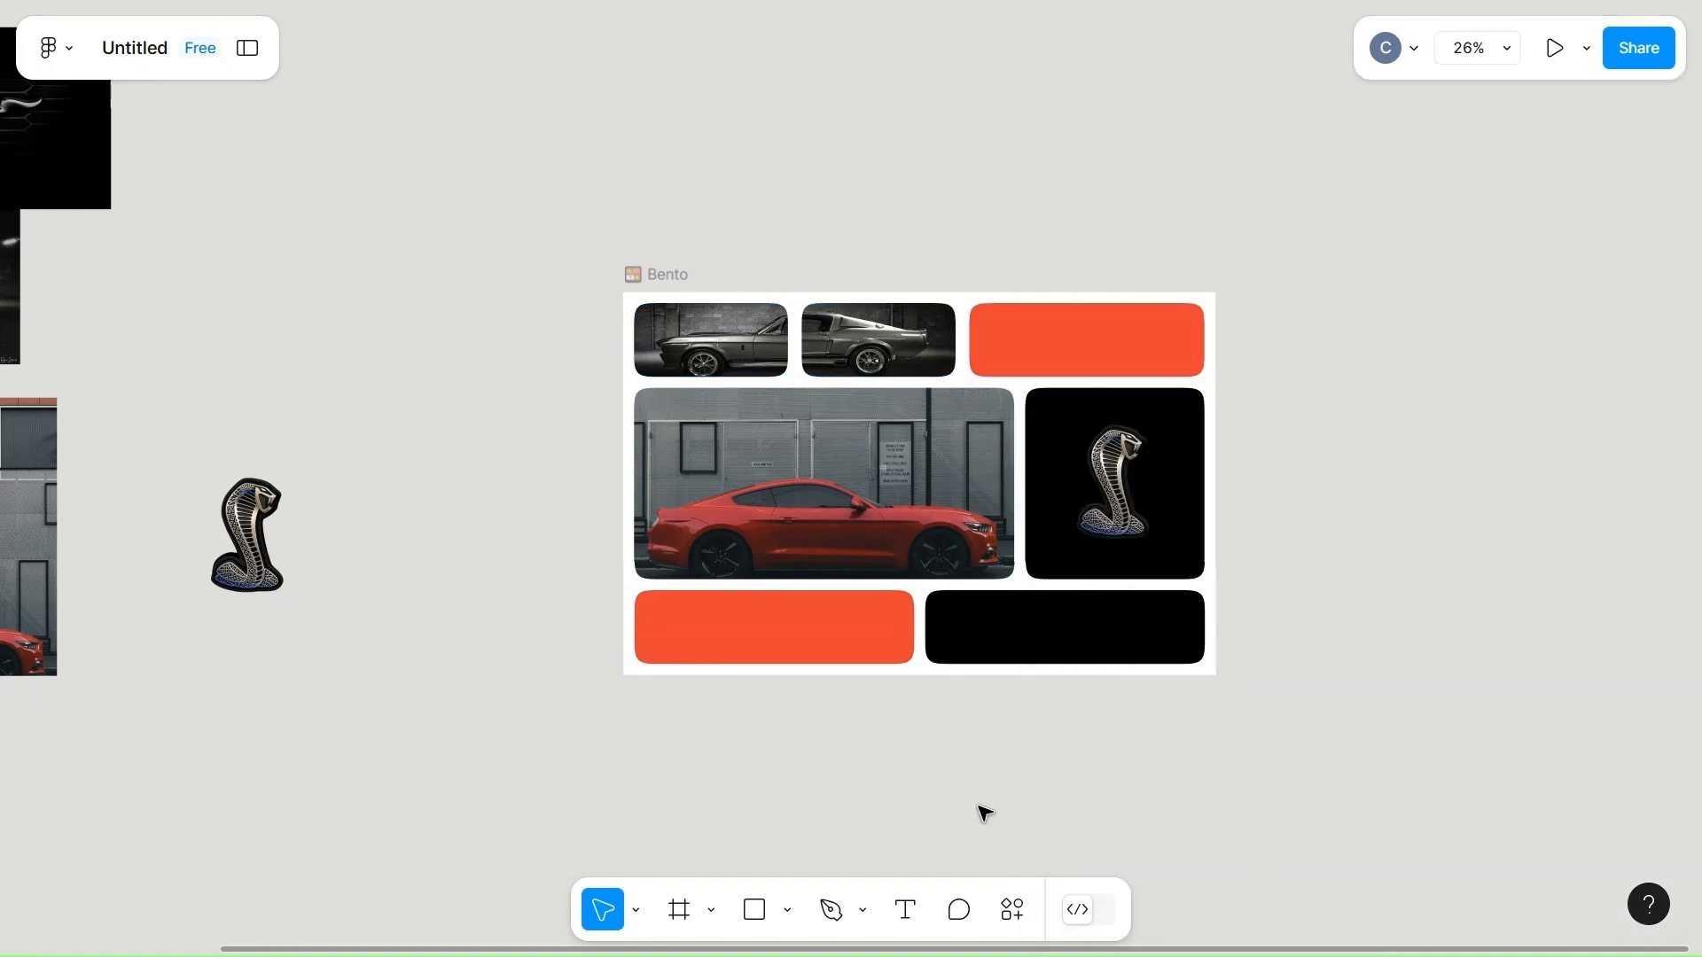
{"action": "scroll", "coordinate": [984, 813], "scroll_direction": "right", "scroll_amount": 3}
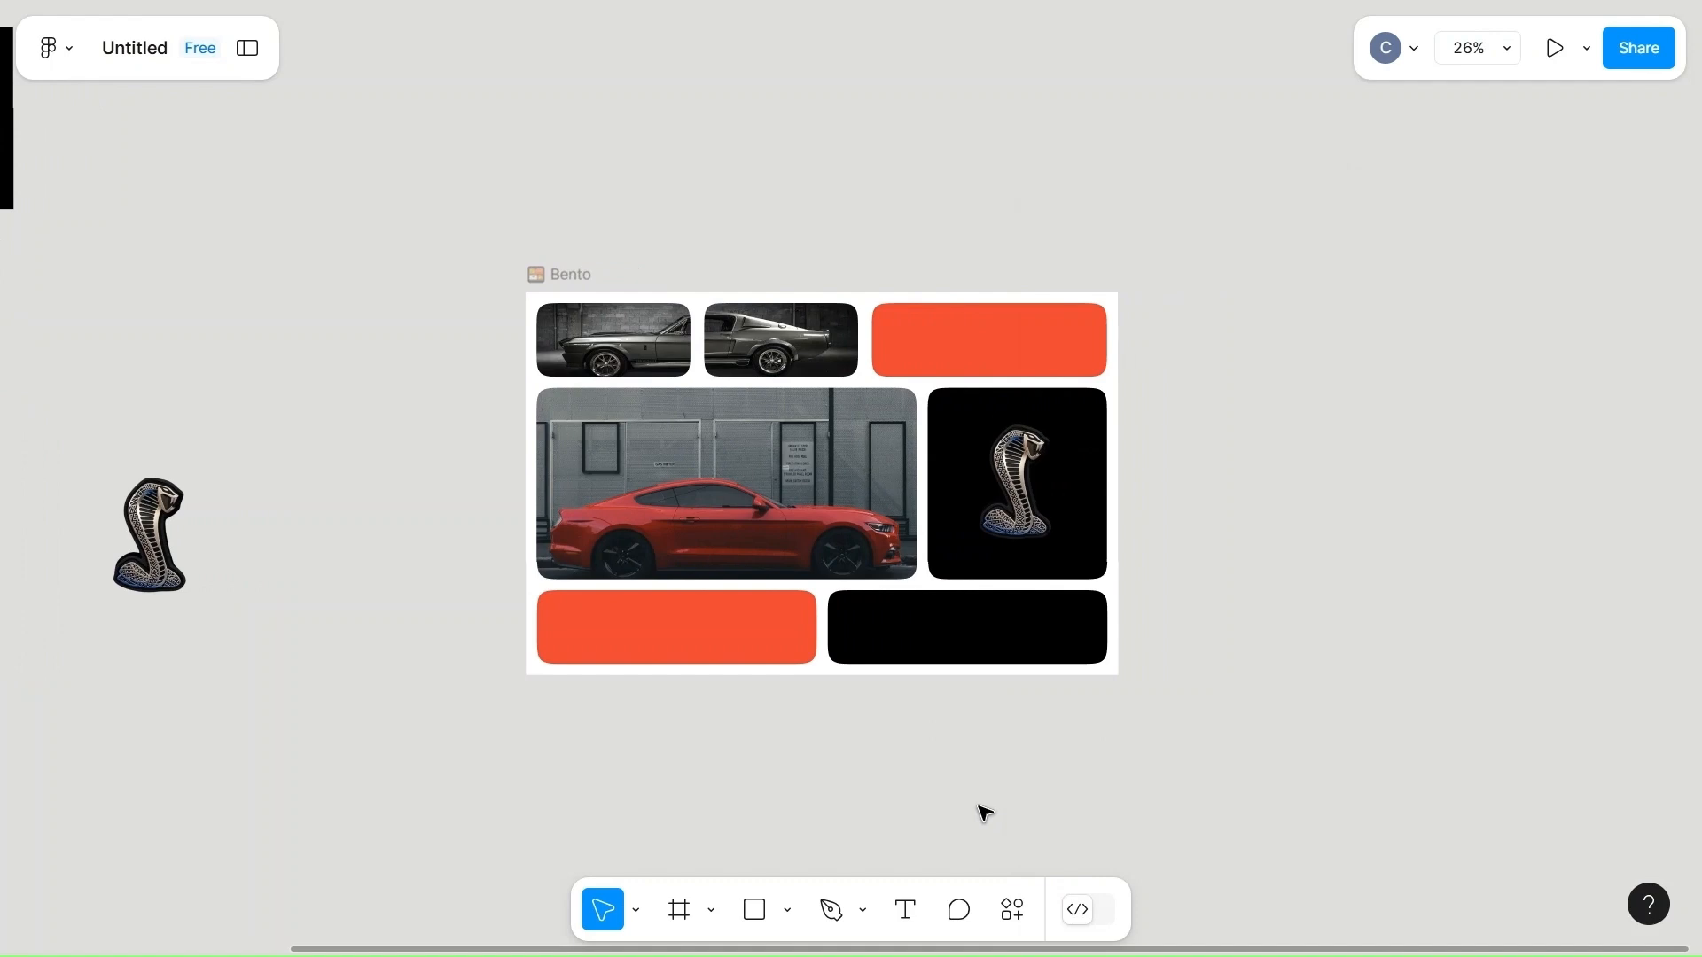
{"action": "scroll", "coordinate": [773, 775], "scroll_direction": "left", "scroll_amount": 5}
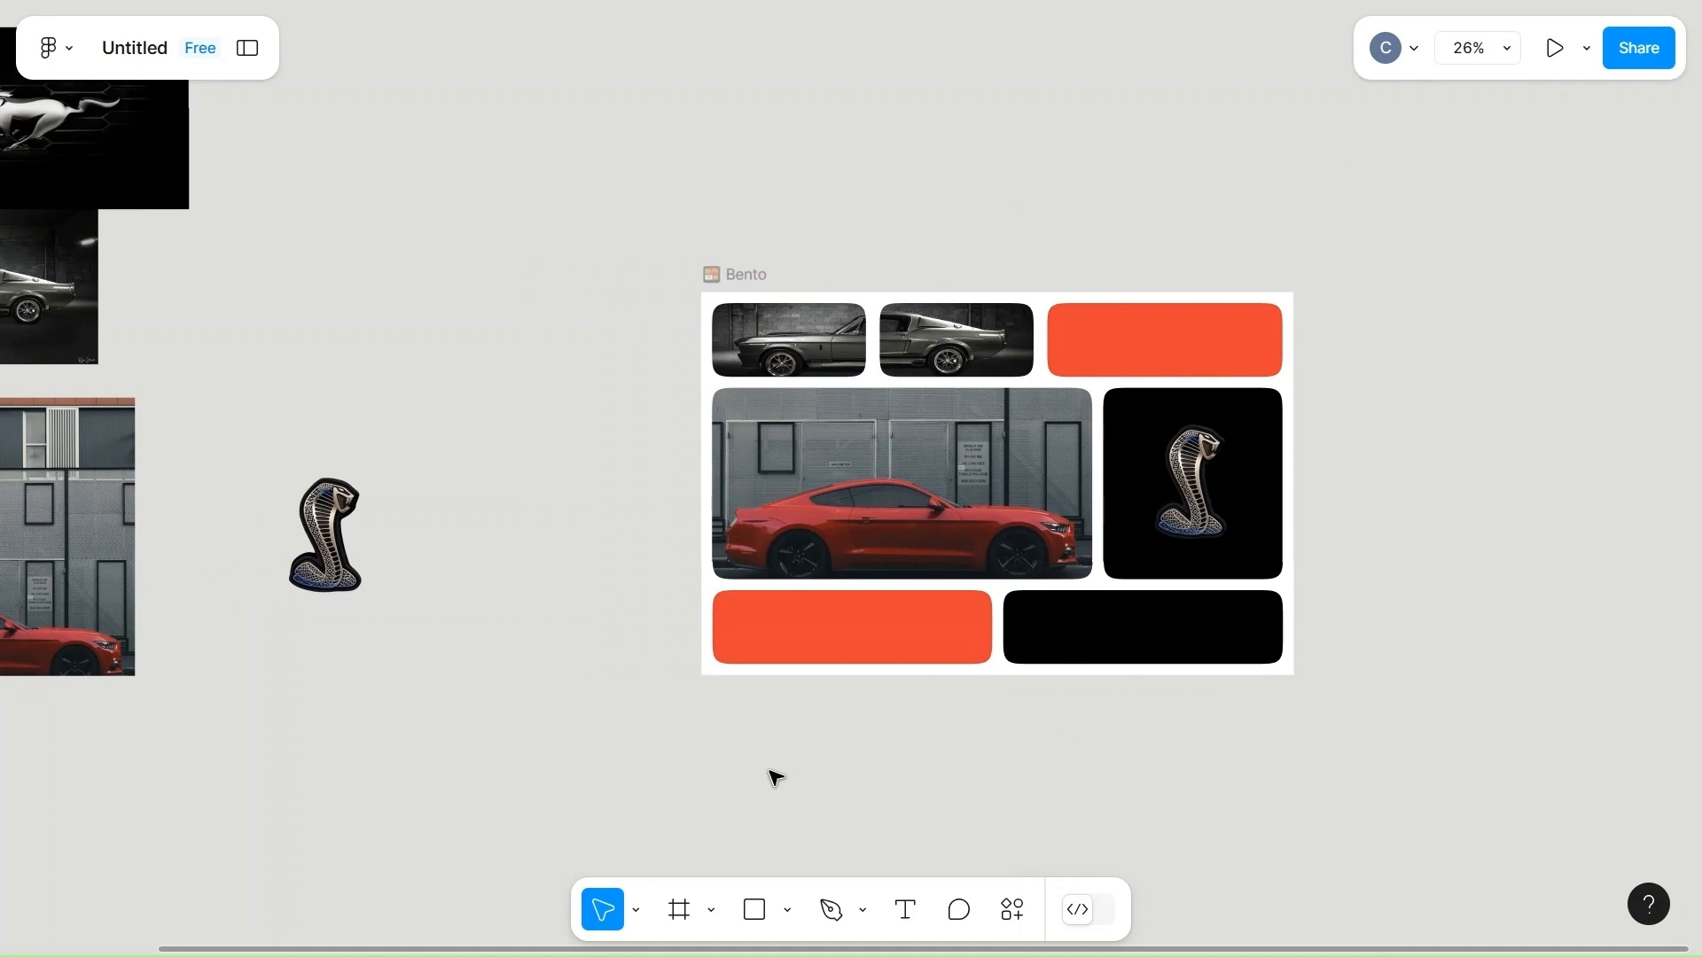
{"action": "scroll", "coordinate": [776, 778], "scroll_direction": "left", "scroll_amount": 5}
{"action": "scroll", "coordinate": [776, 778], "scroll_direction": "right", "scroll_amount": 1}
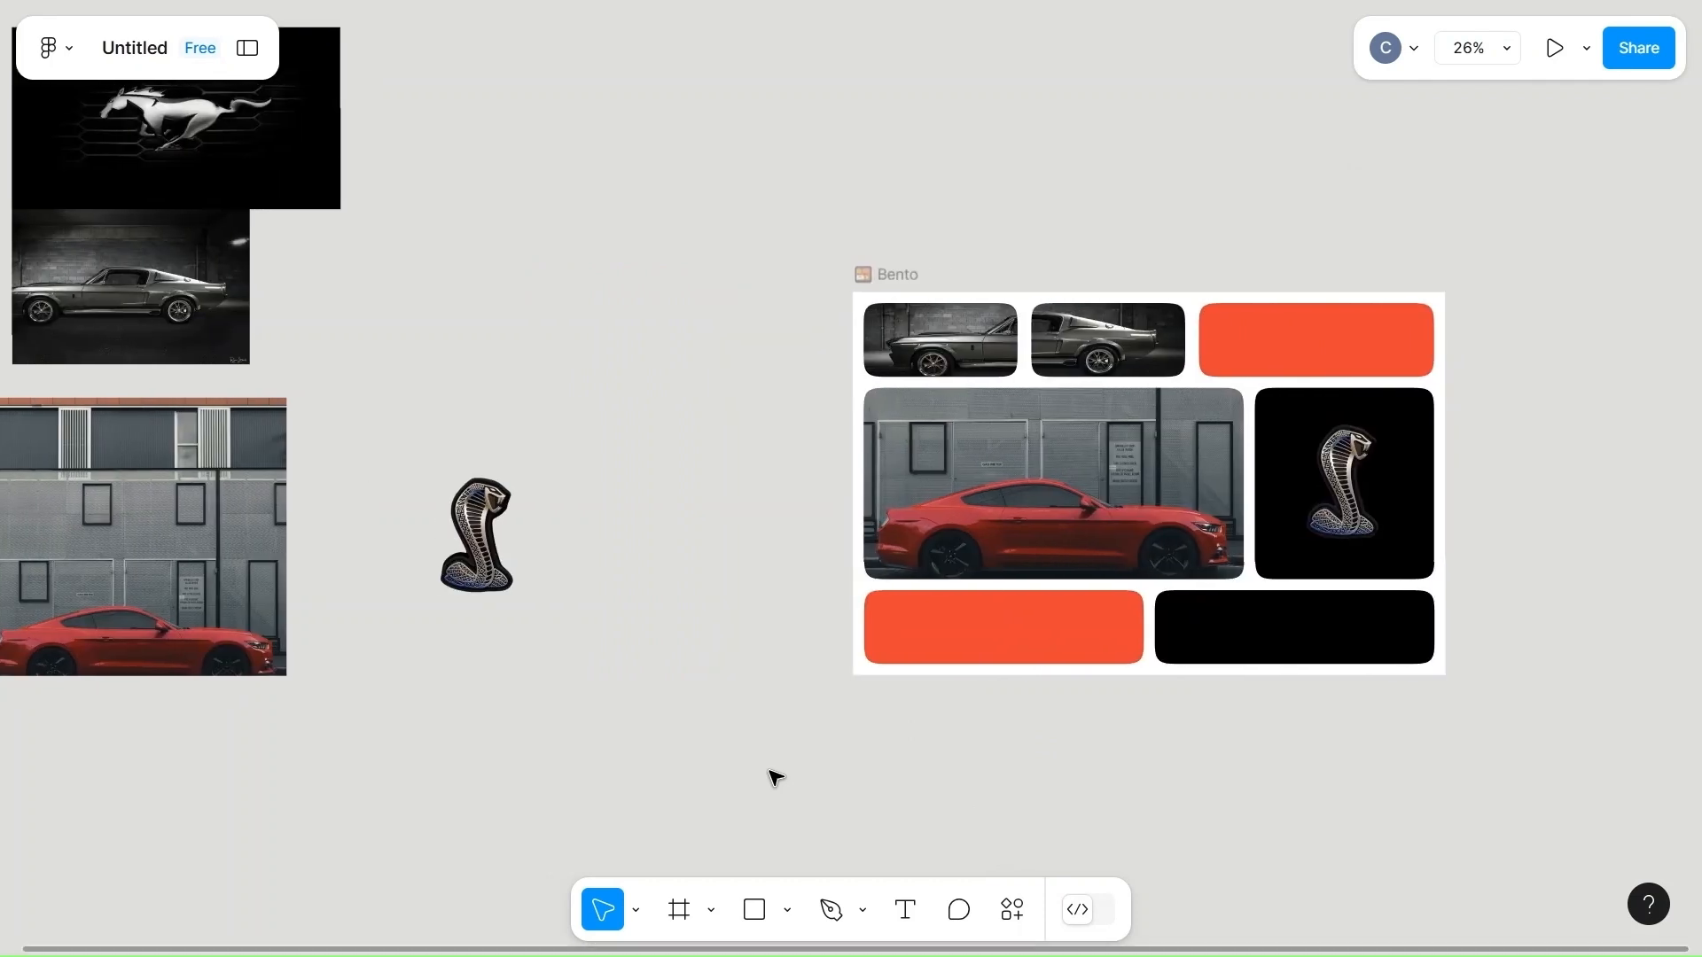
{"action": "scroll", "coordinate": [775, 777], "scroll_direction": "right", "scroll_amount": 12}
{"action": "scroll", "coordinate": [776, 778], "scroll_direction": "down", "scroll_amount": 3}
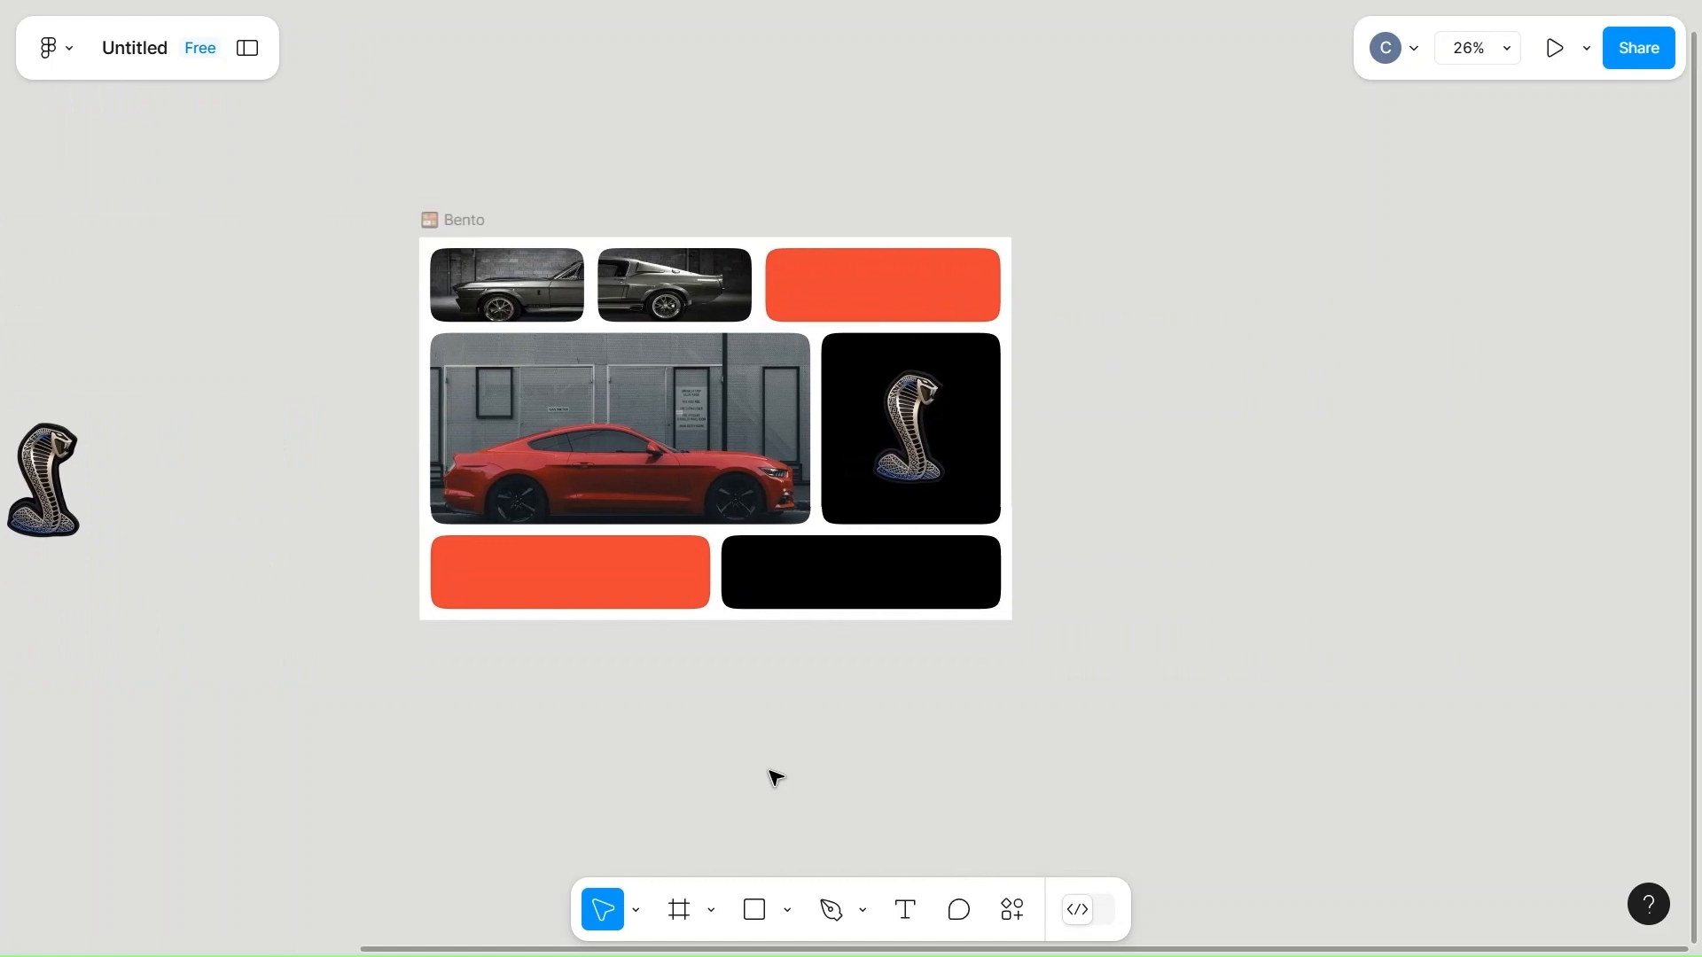
Add the text "19" inside the orange-red cell of the bento's bottom row.
{"action": "scroll", "coordinate": [776, 778], "scroll_direction": "up", "scroll_amount": 5}
{"action": "scroll", "coordinate": [776, 778], "scroll_direction": "up", "scroll_amount": 5}
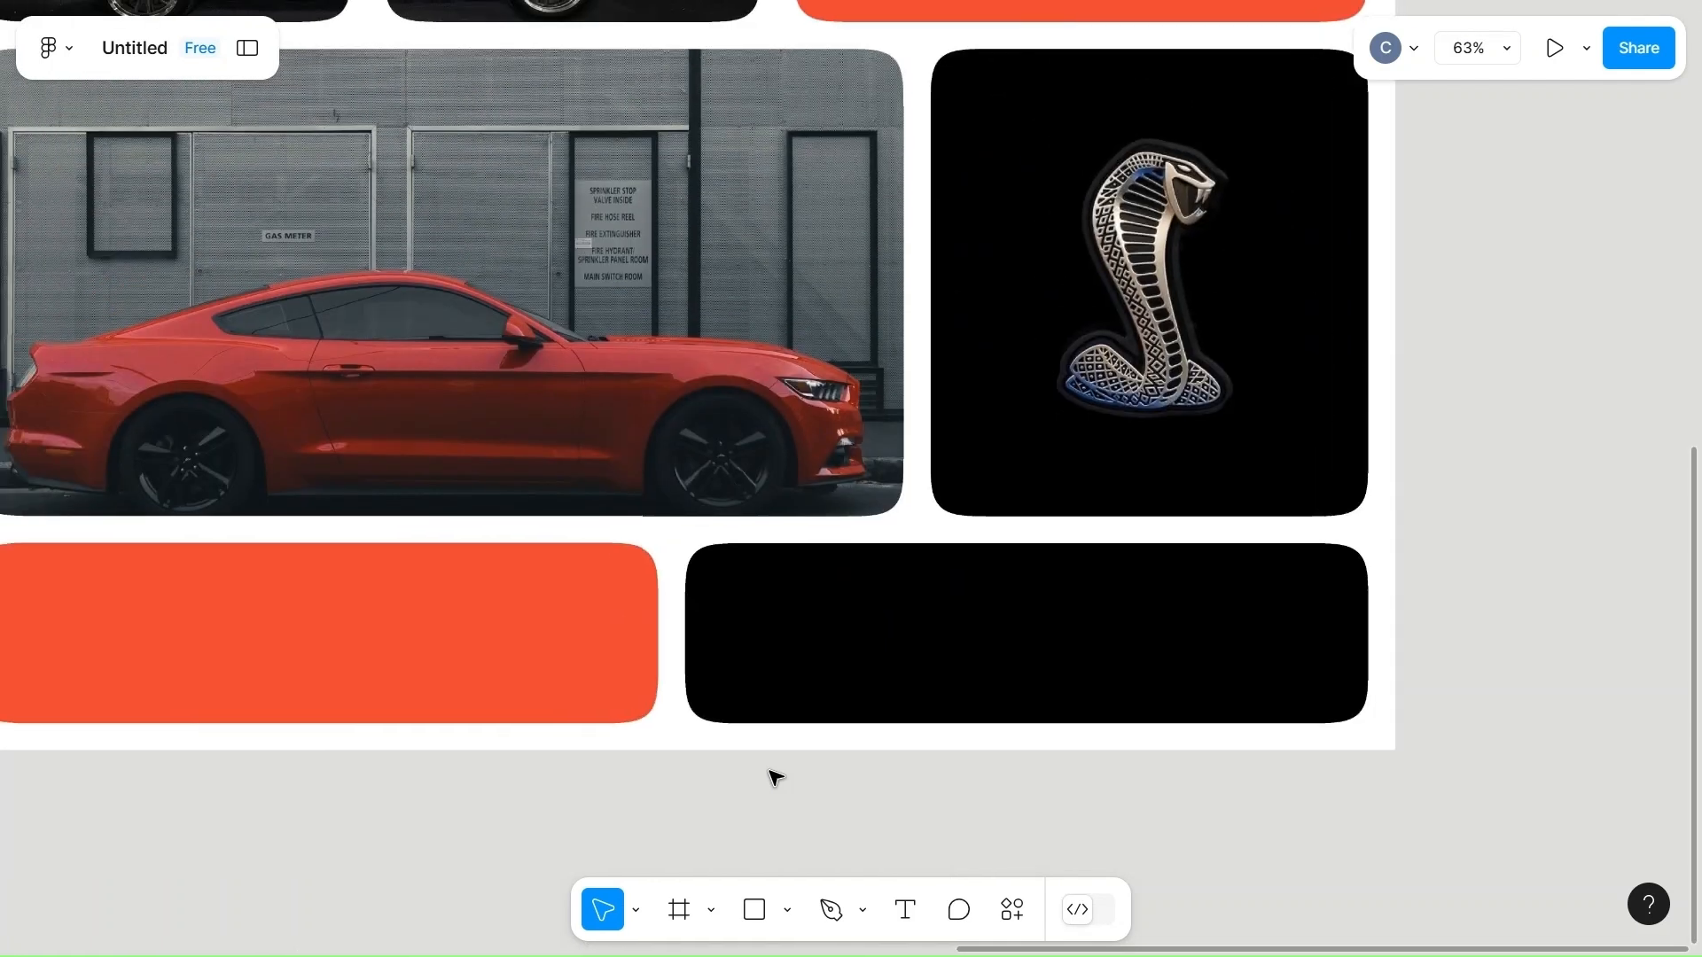
{"action": "scroll", "coordinate": [776, 778], "scroll_direction": "left", "scroll_amount": 3}
{"action": "scroll", "coordinate": [776, 778], "scroll_direction": "down", "scroll_amount": 3}
{"action": "key", "text": "t"}
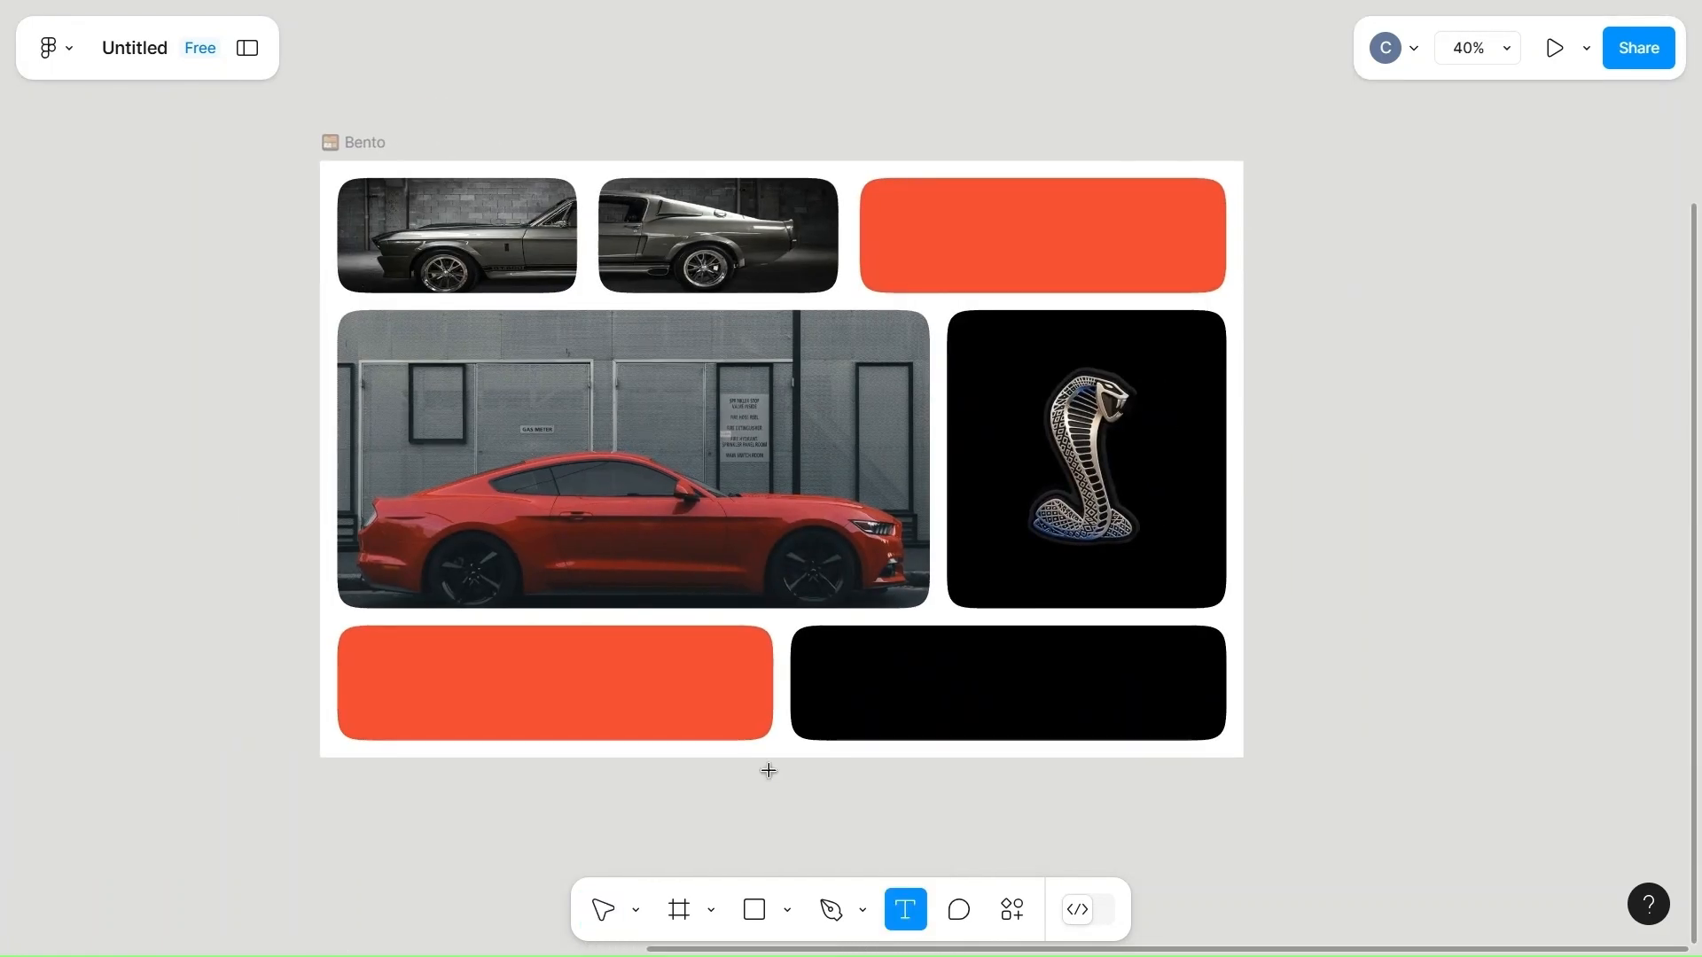
{"action": "left_click", "coordinate": [549, 682]}
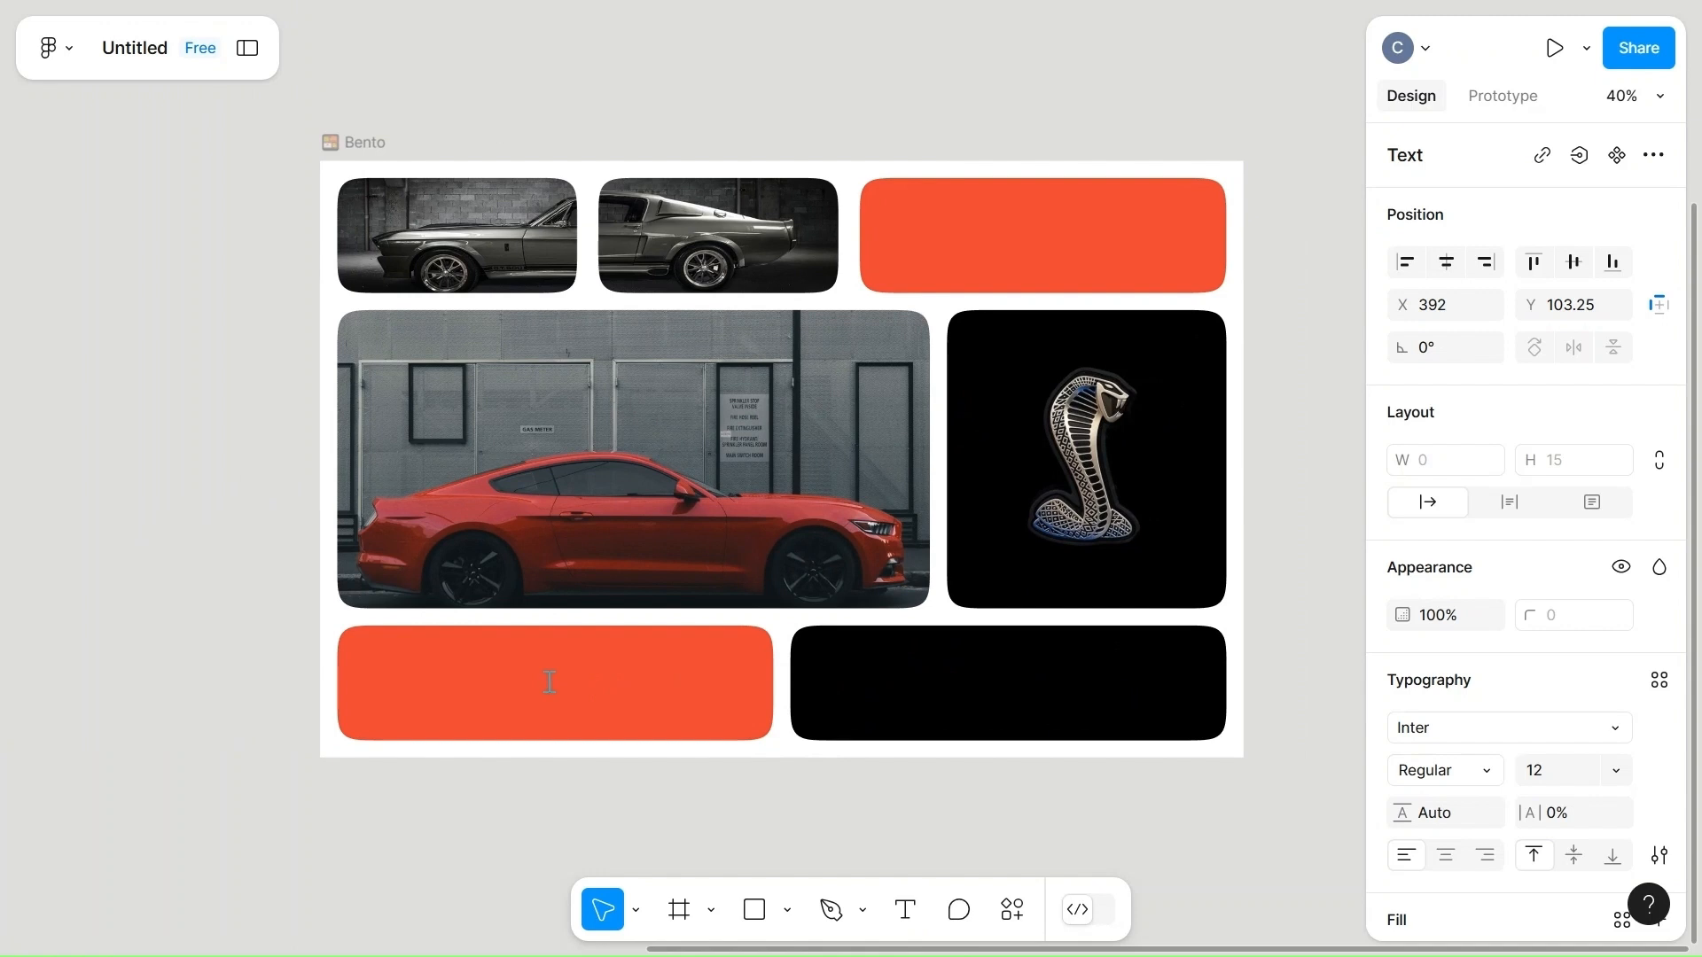
{"action": "type", "text": "19"}
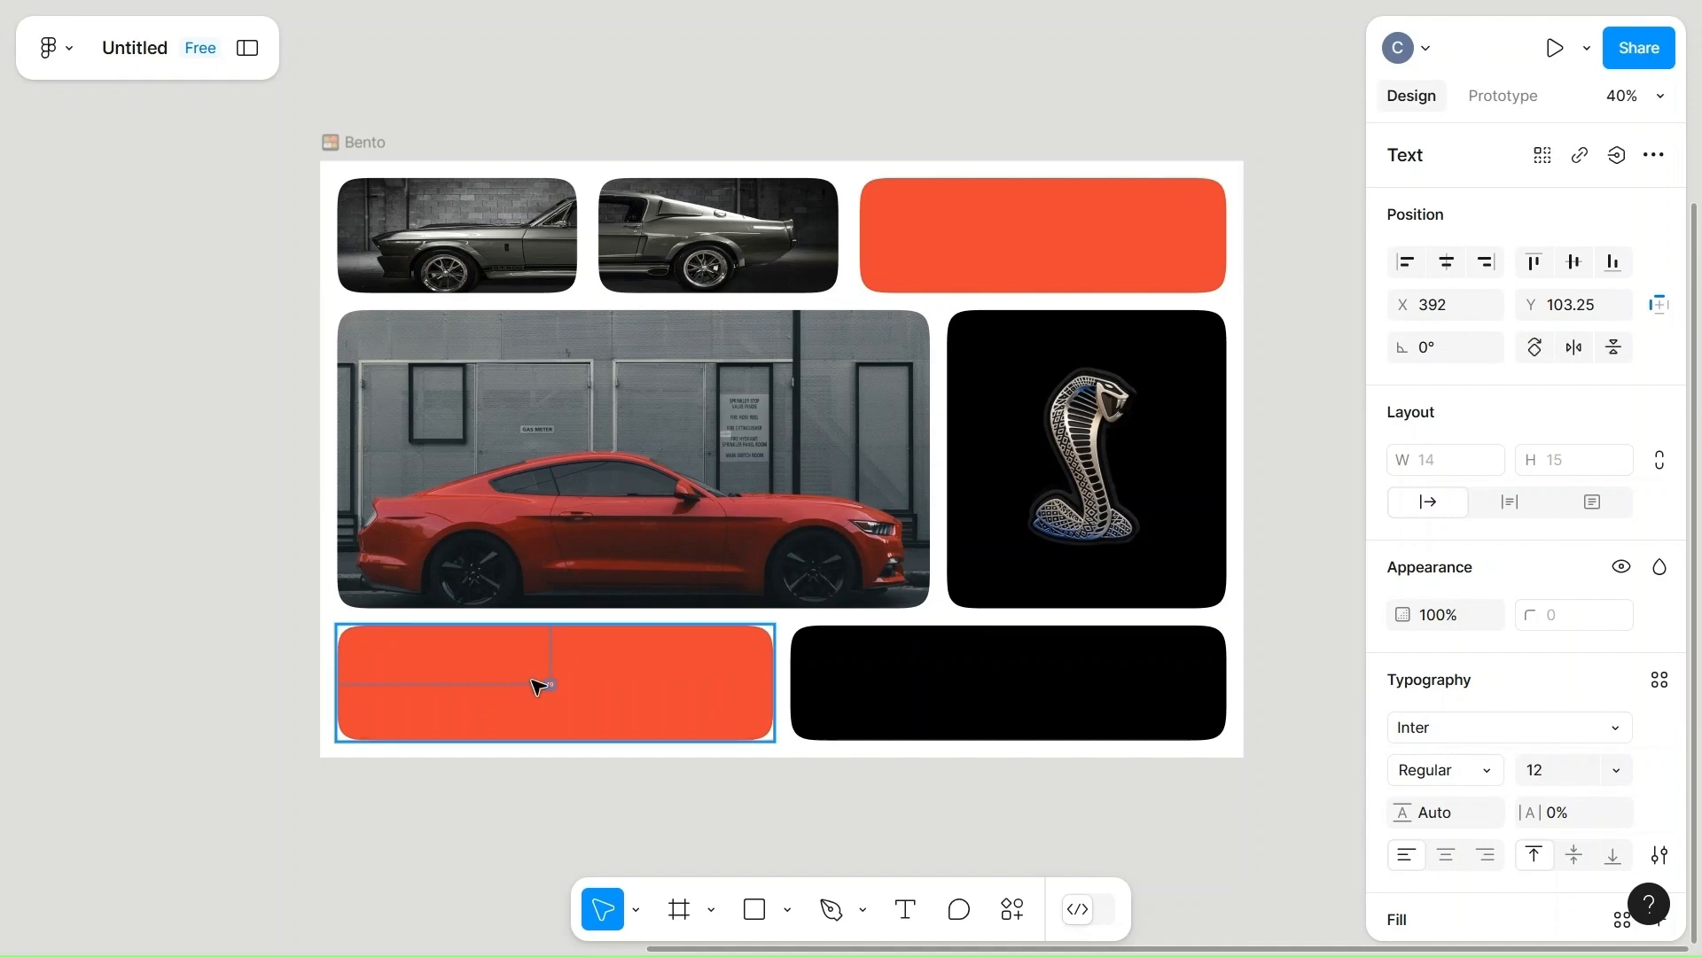
Set the "19" text's font size to 200 and move it up and leftward so its digits fit inside the orange-red cell.
{"action": "scroll", "coordinate": [538, 687], "scroll_direction": "up", "scroll_amount": 3}
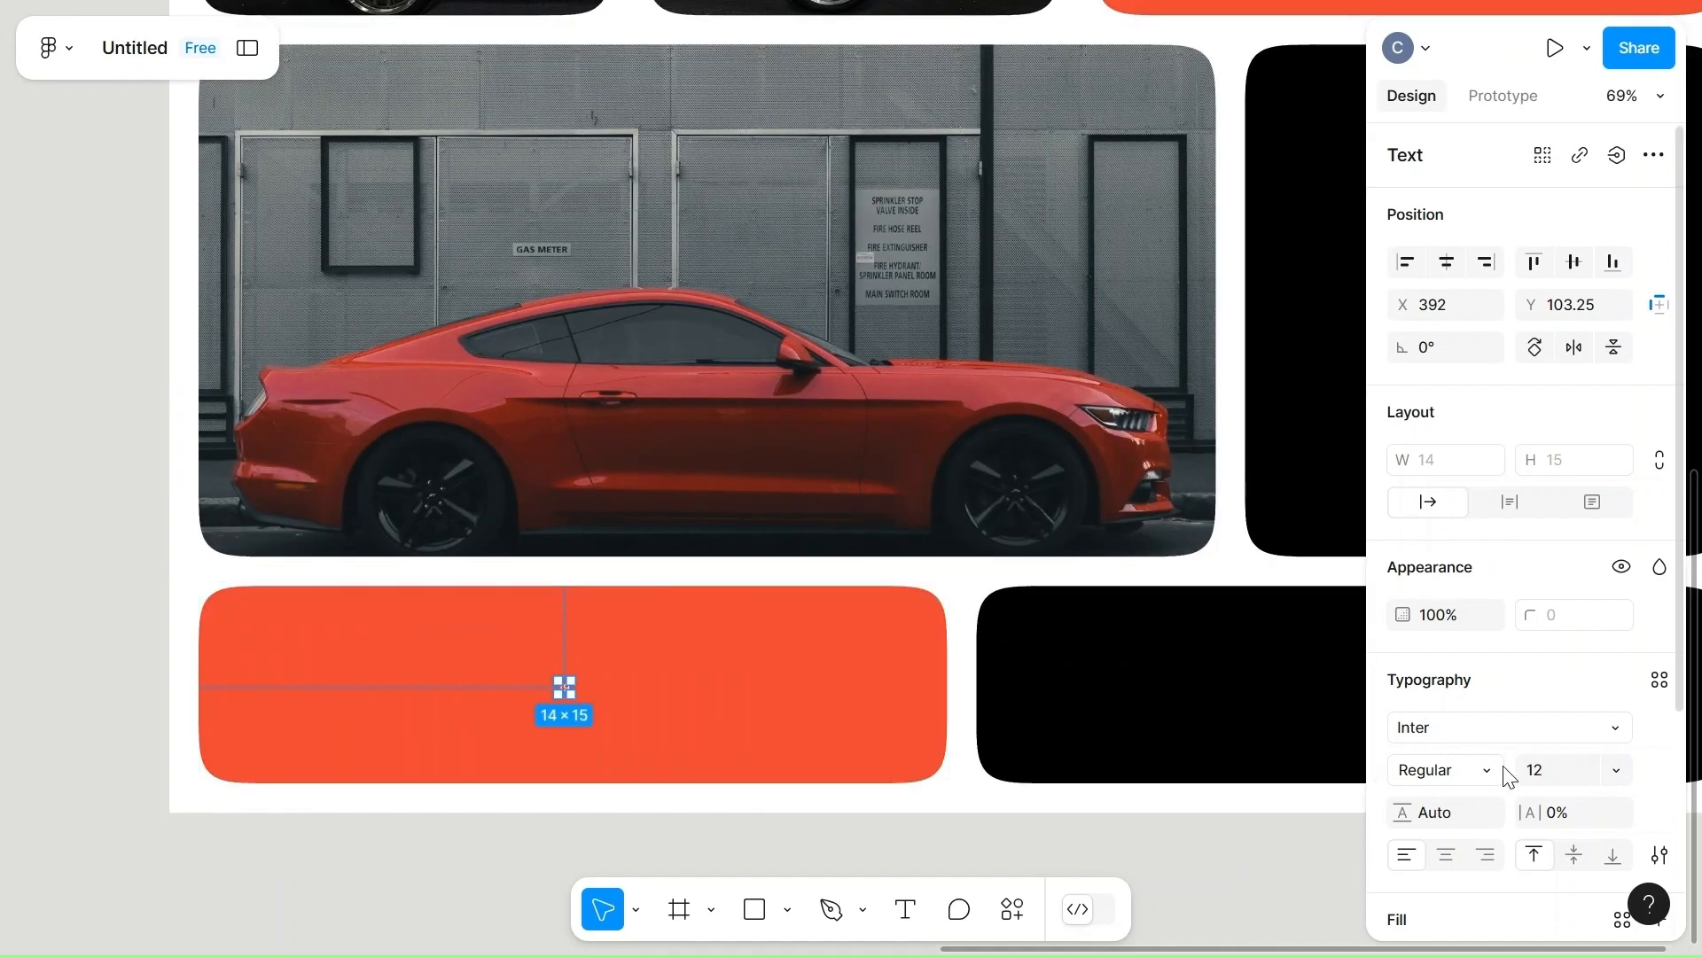
{"action": "left_click", "coordinate": [1562, 777]}
{"action": "left_click", "coordinate": [1253, 873]}
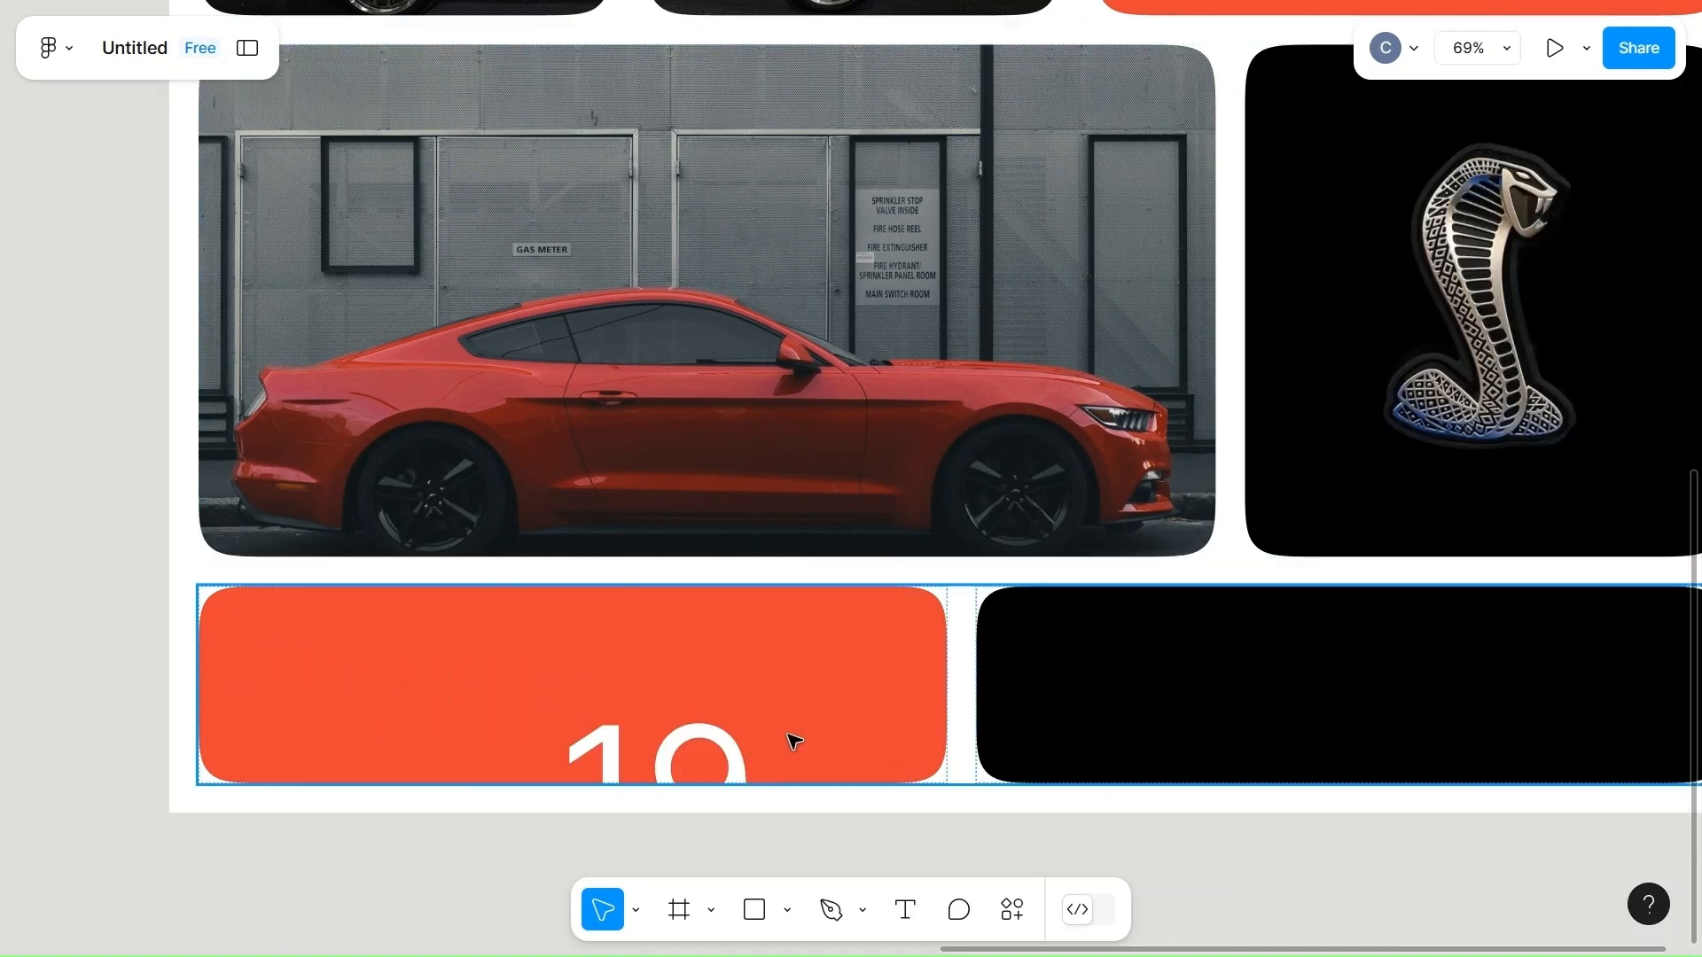
{"action": "left_click", "coordinate": [657, 743]}
{"action": "left_click", "coordinate": [700, 755]}
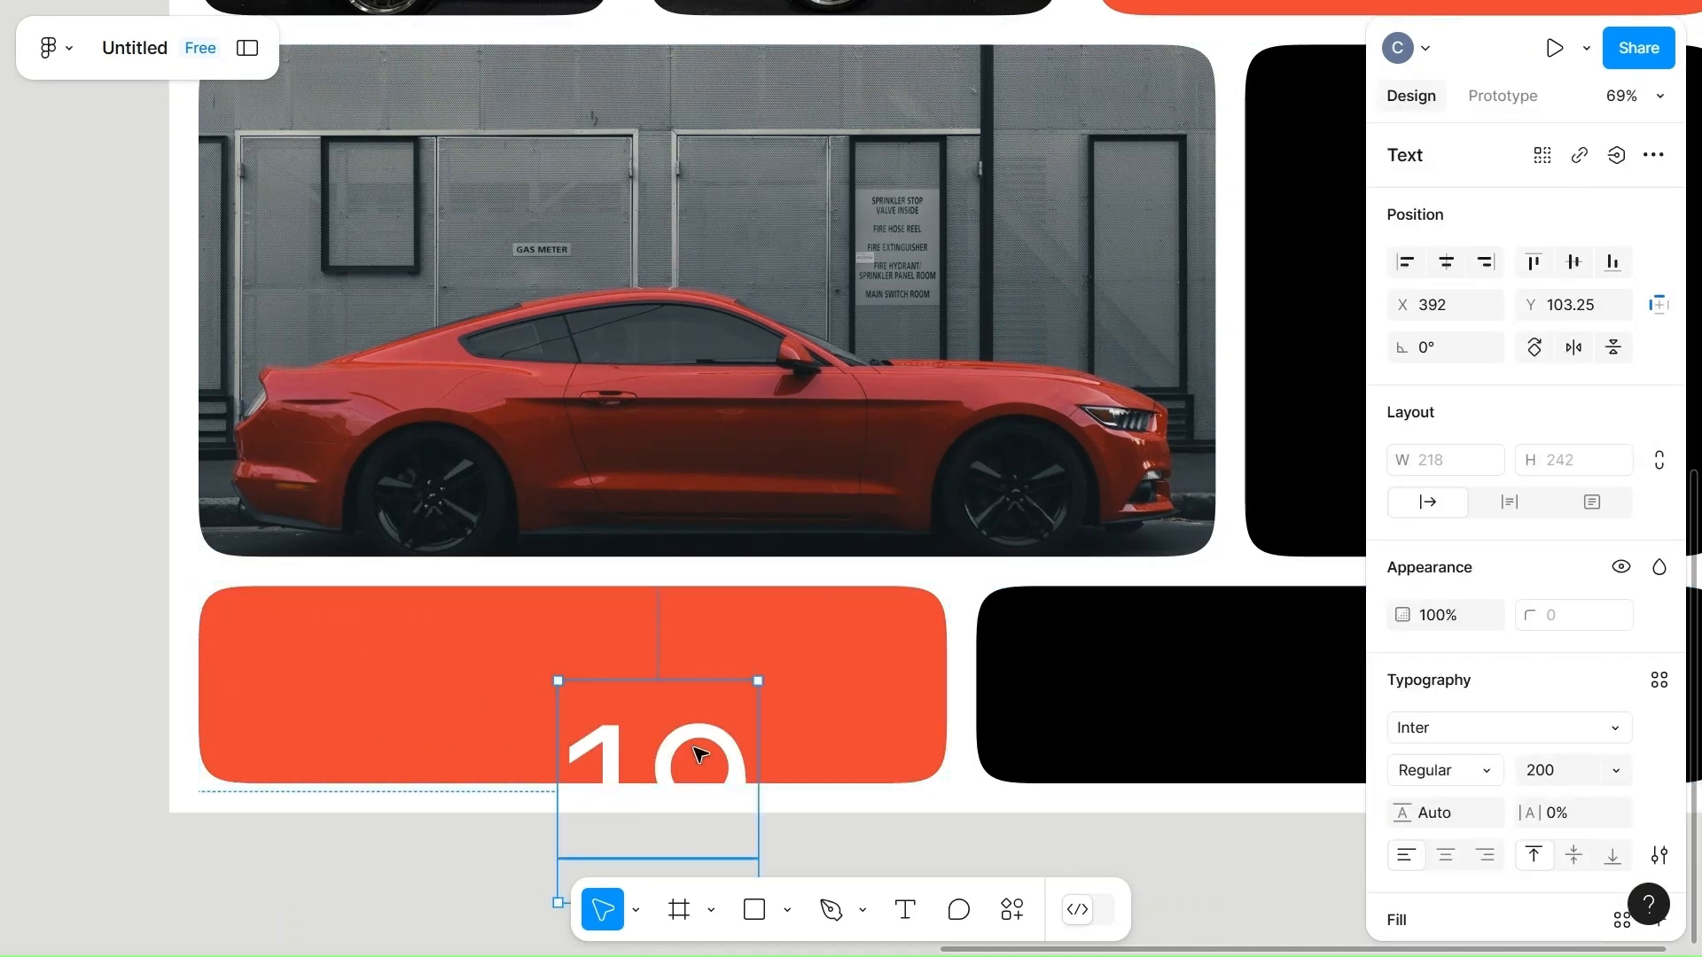
{"action": "left_click_drag", "start_coordinate": [617, 691], "coordinate": [577, 668]}
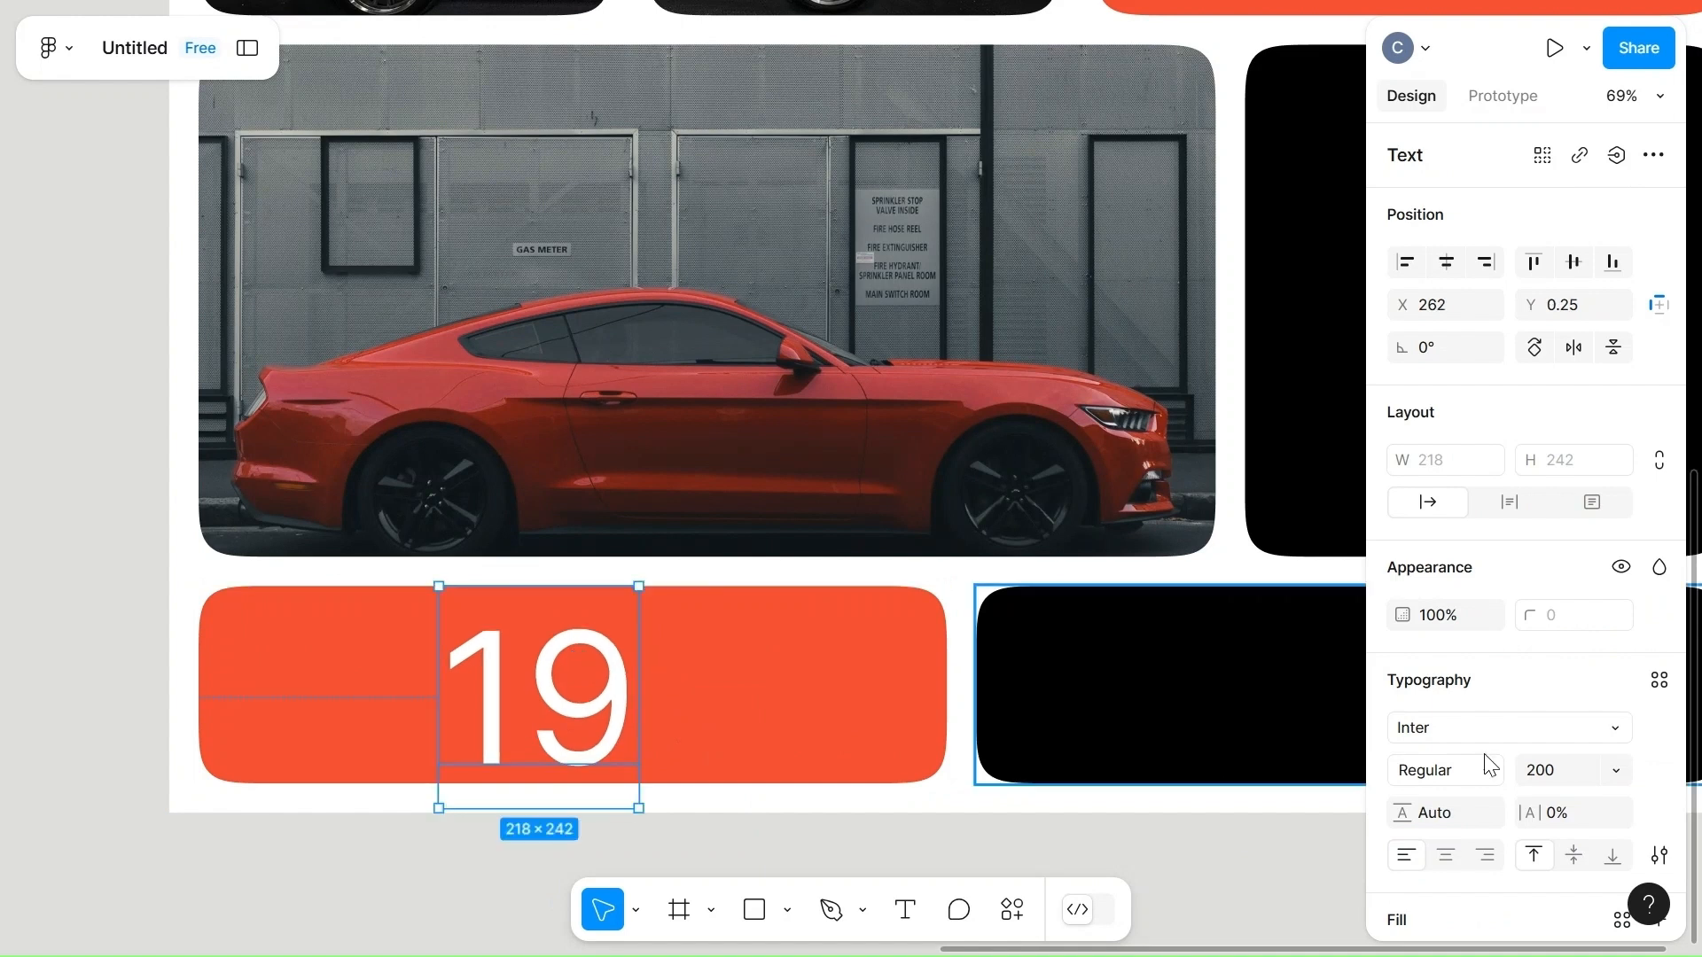
Change the "19" text's font to Noto Rashi Hebrew and shift it slightly leftward to about X 245.
{"action": "left_click", "coordinate": [1573, 732]}
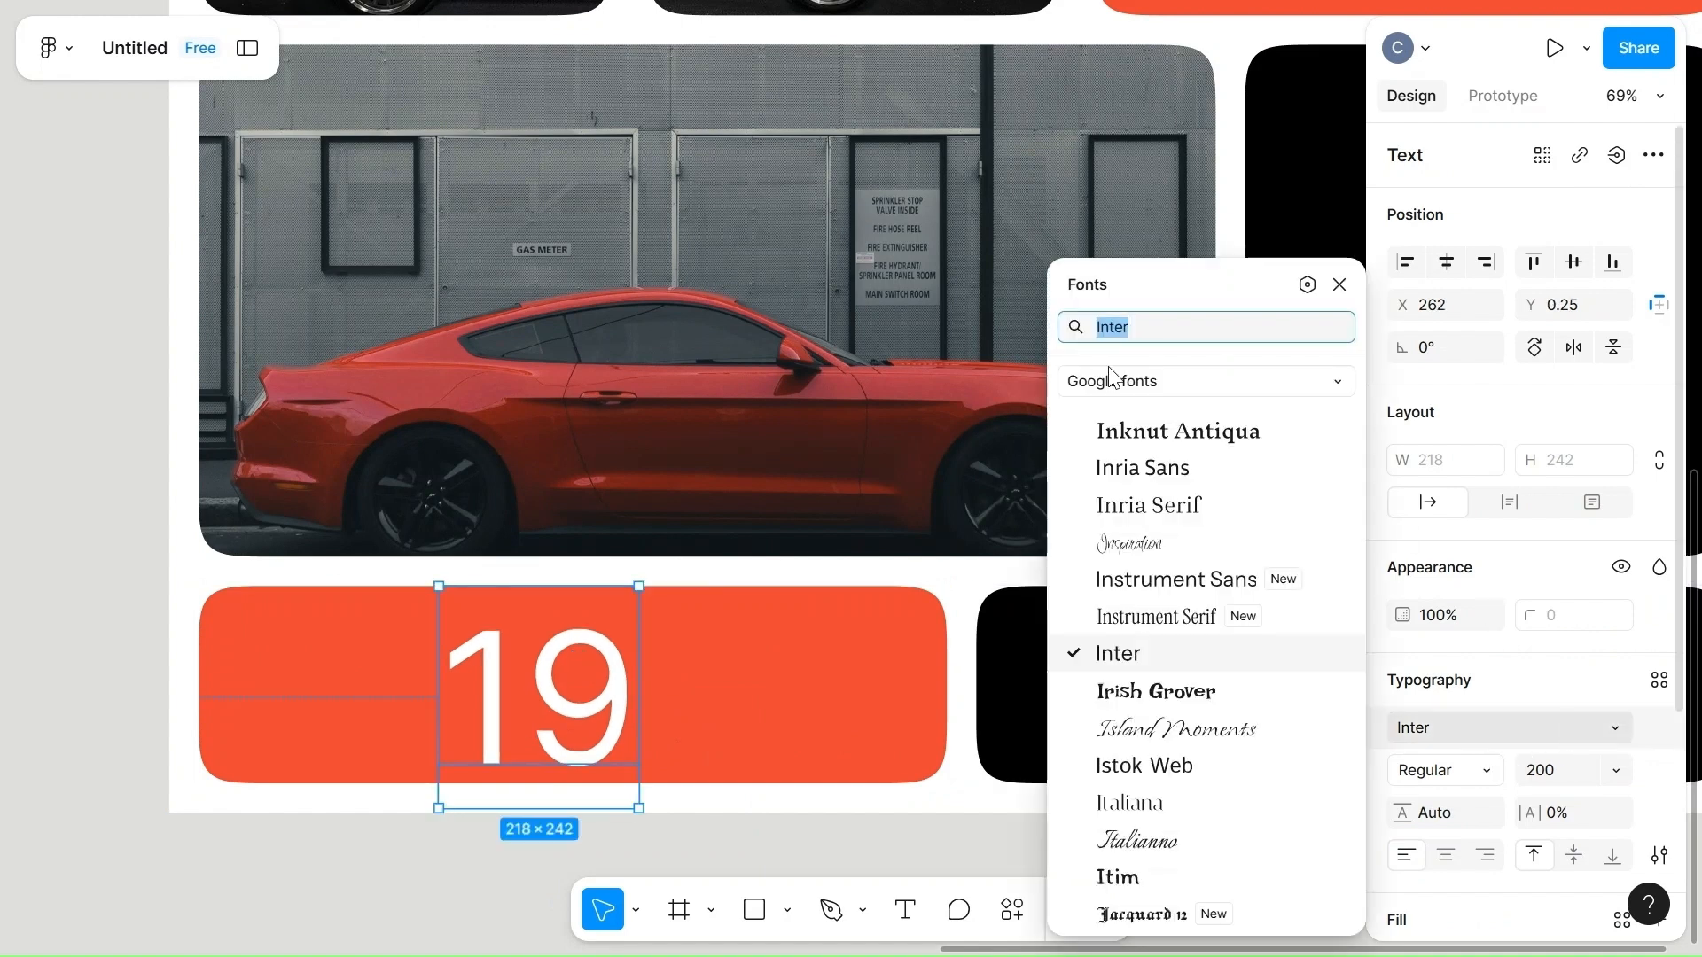
{"action": "type", "text": "n"}
{"action": "scroll", "coordinate": [1190, 559], "scroll_direction": "down", "scroll_amount": 5}
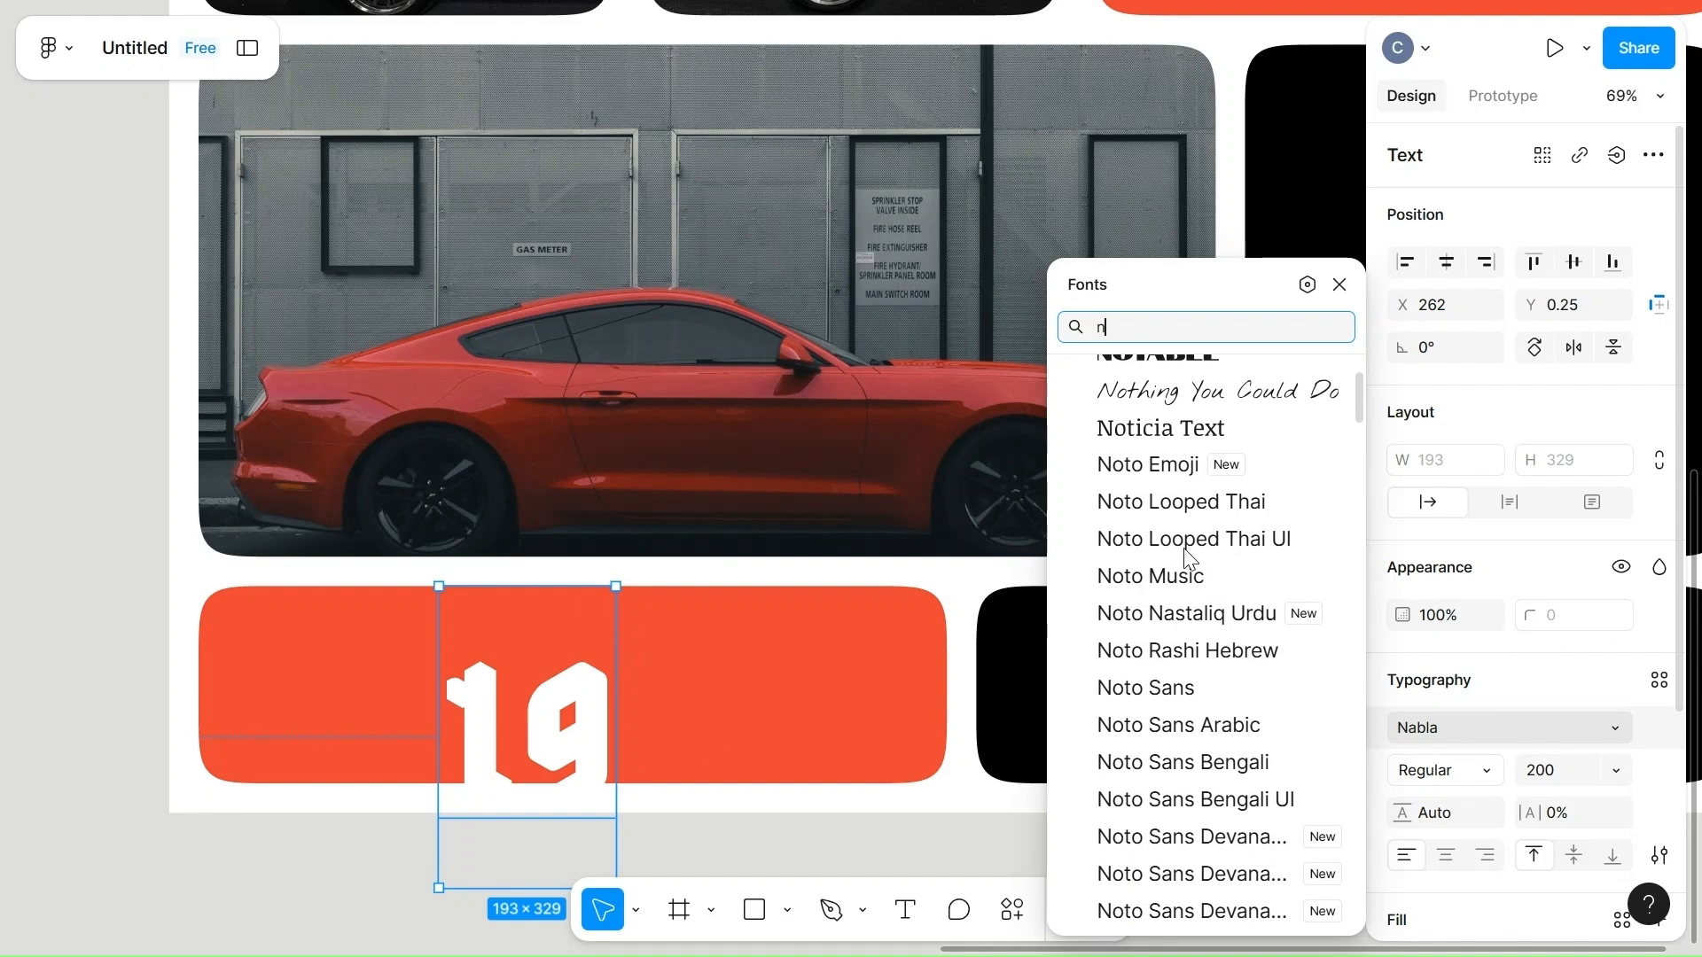
{"action": "left_click", "coordinate": [1190, 557]}
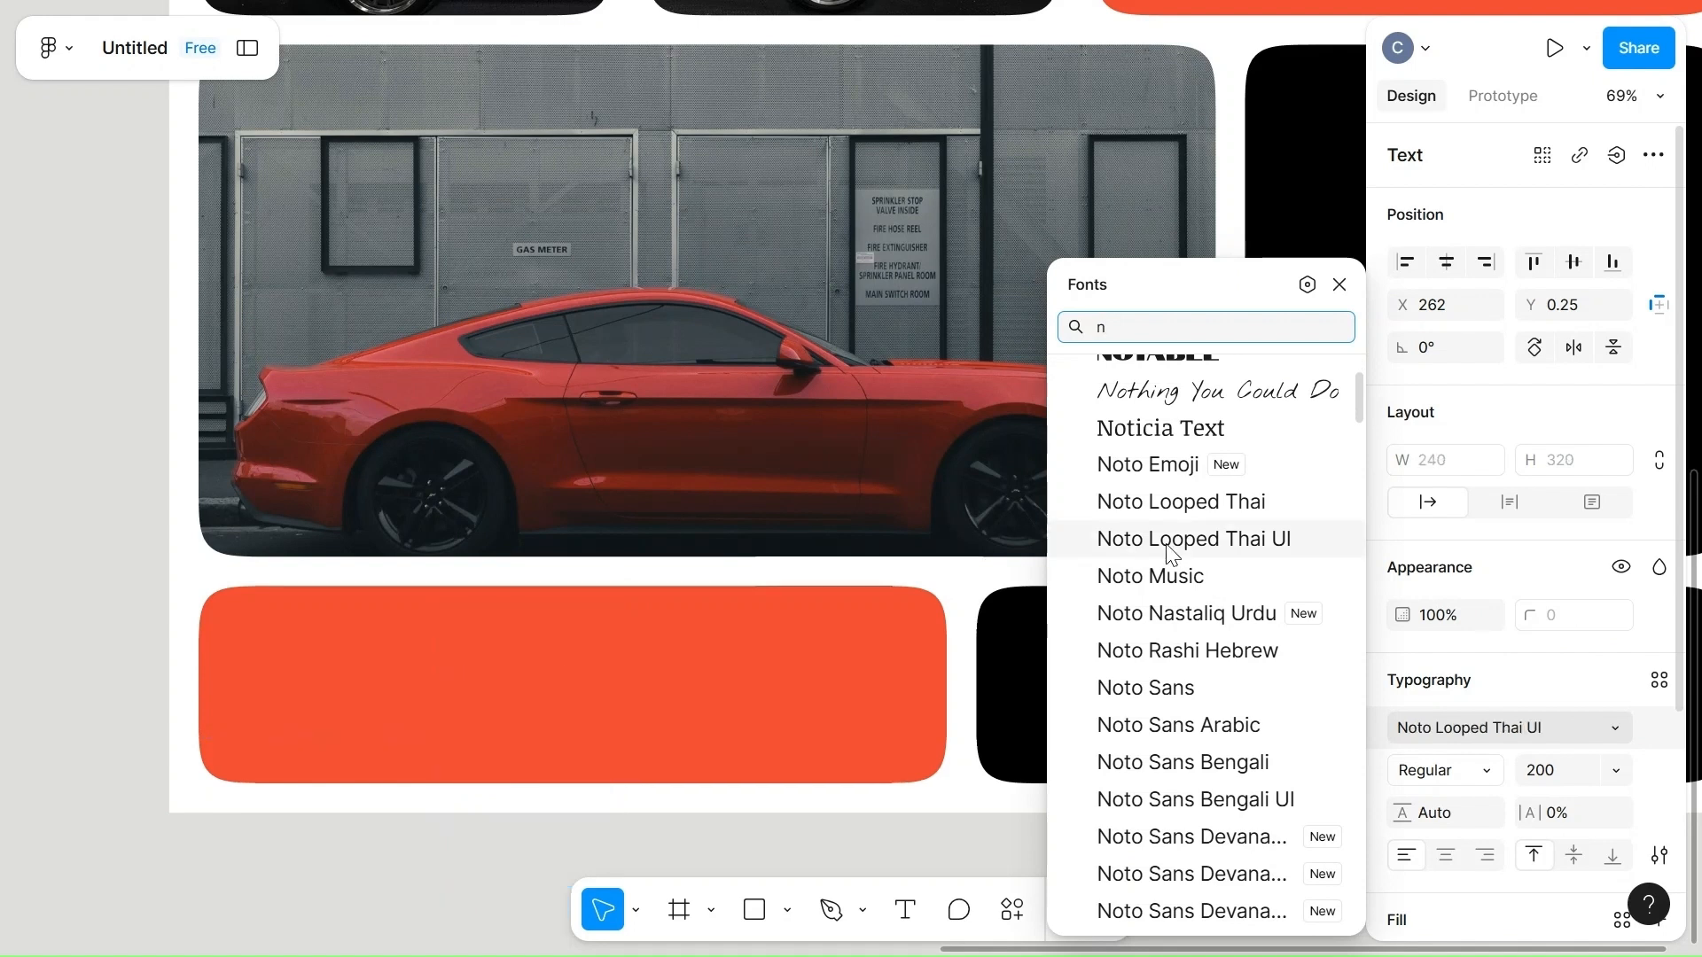
{"action": "left_click", "coordinate": [1179, 656]}
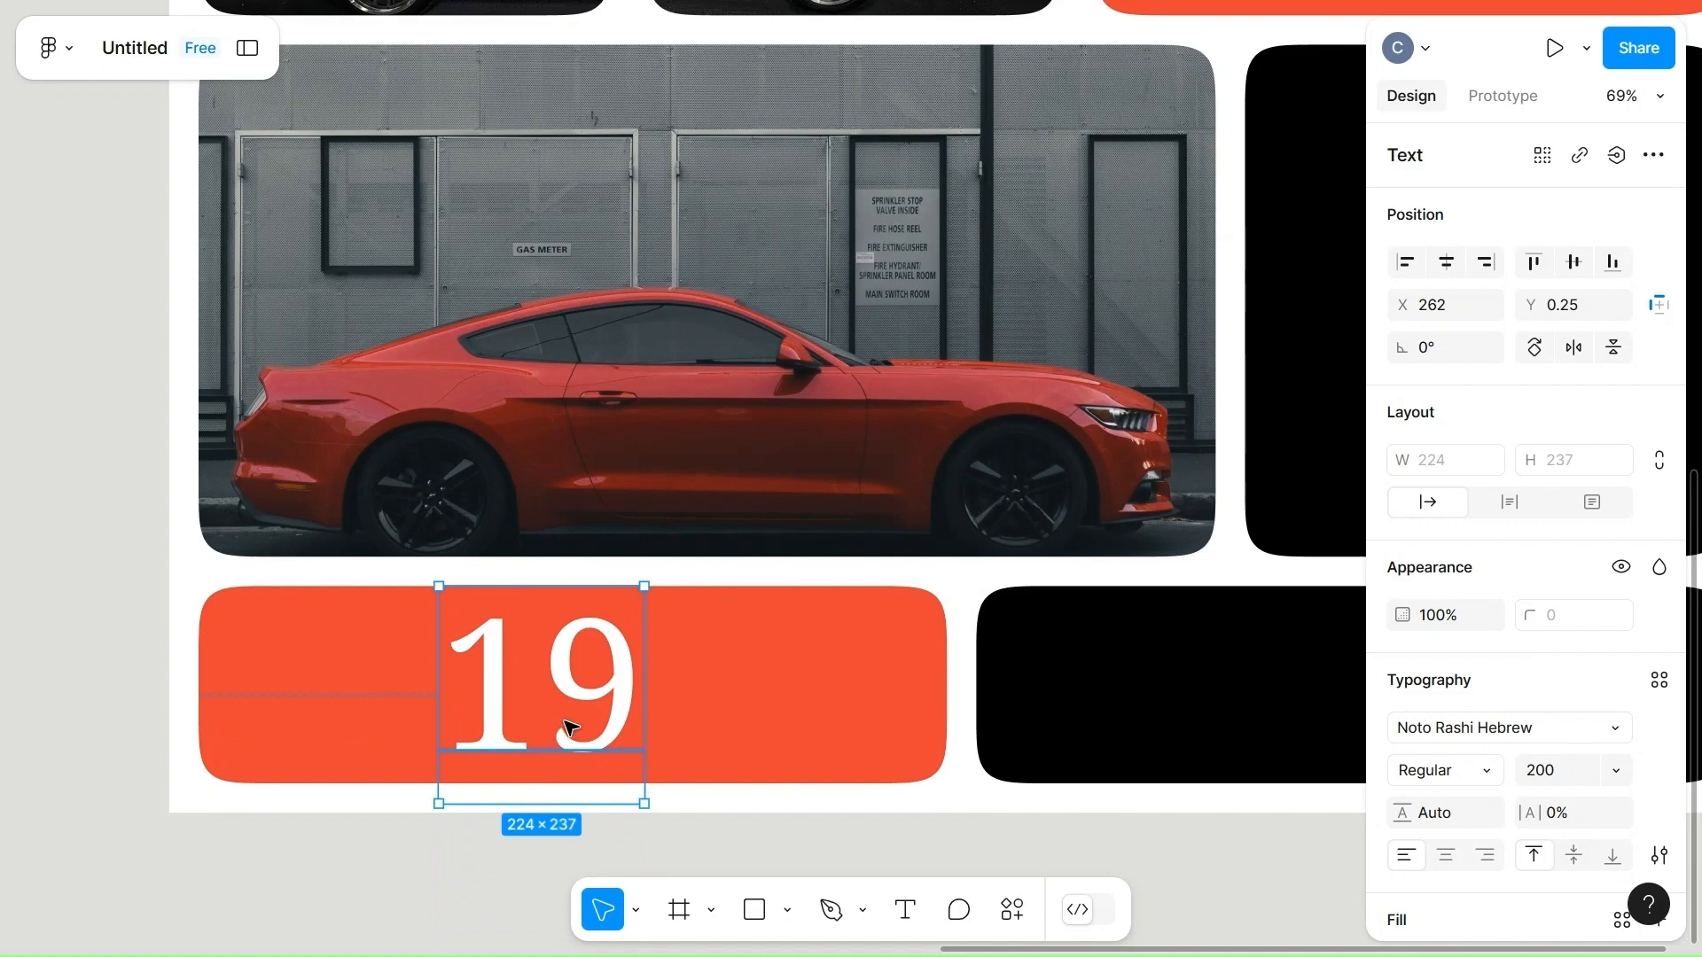
{"action": "mouse_move", "coordinate": [568, 727]}
{"action": "left_mouse_down"}
{"action": "mouse_move", "coordinate": [556, 742]}
{"action": "mouse_move", "coordinate": [556, 726]}
{"action": "left_mouse_up"}
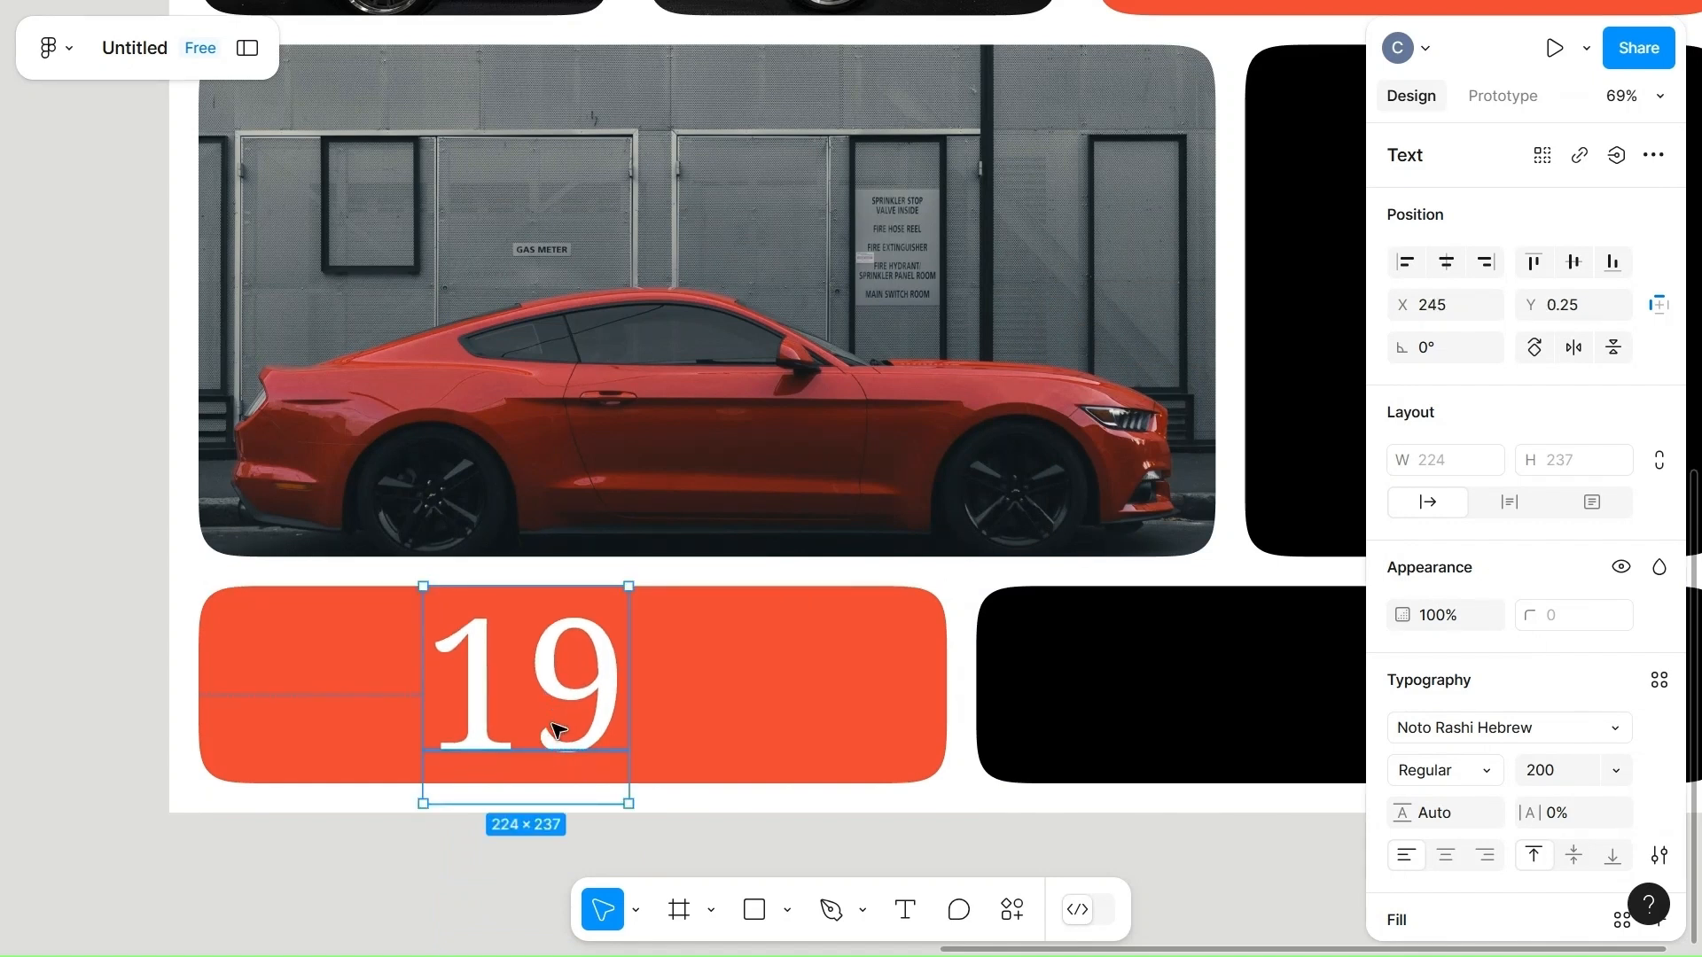
Fill the "19" text with the page's black color.
{"action": "scroll", "coordinate": [1519, 790], "scroll_direction": "down", "scroll_amount": 3}
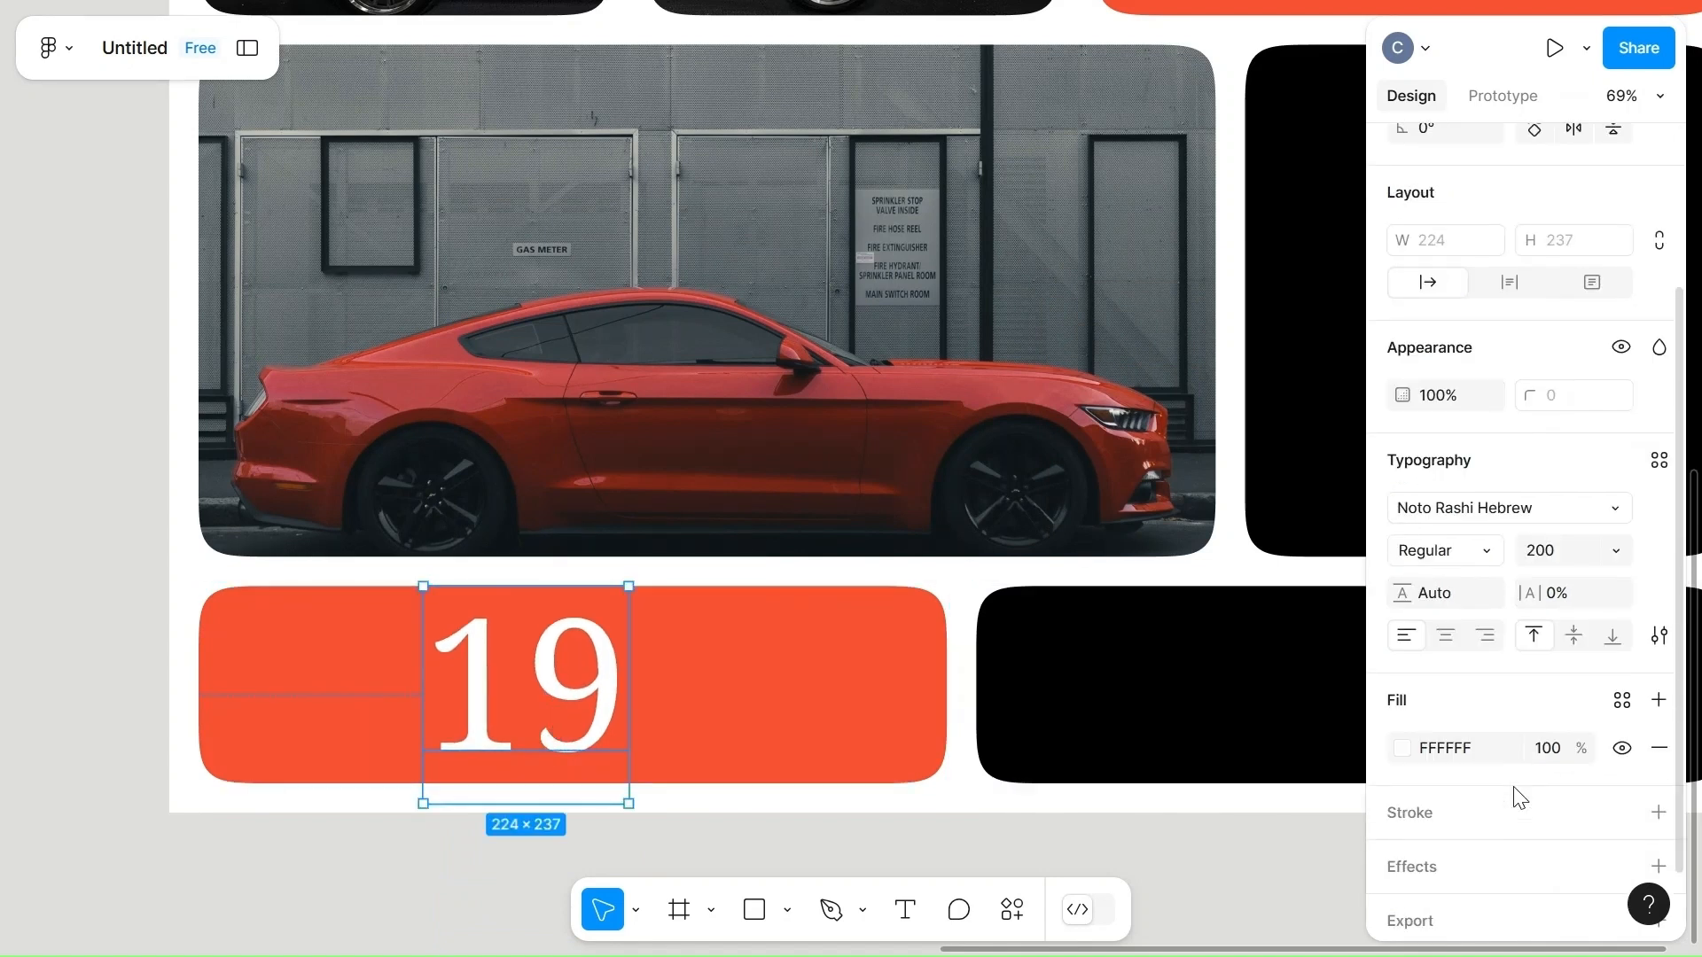
{"action": "left_click", "coordinate": [1404, 751]}
{"action": "left_click", "coordinate": [1078, 821]}
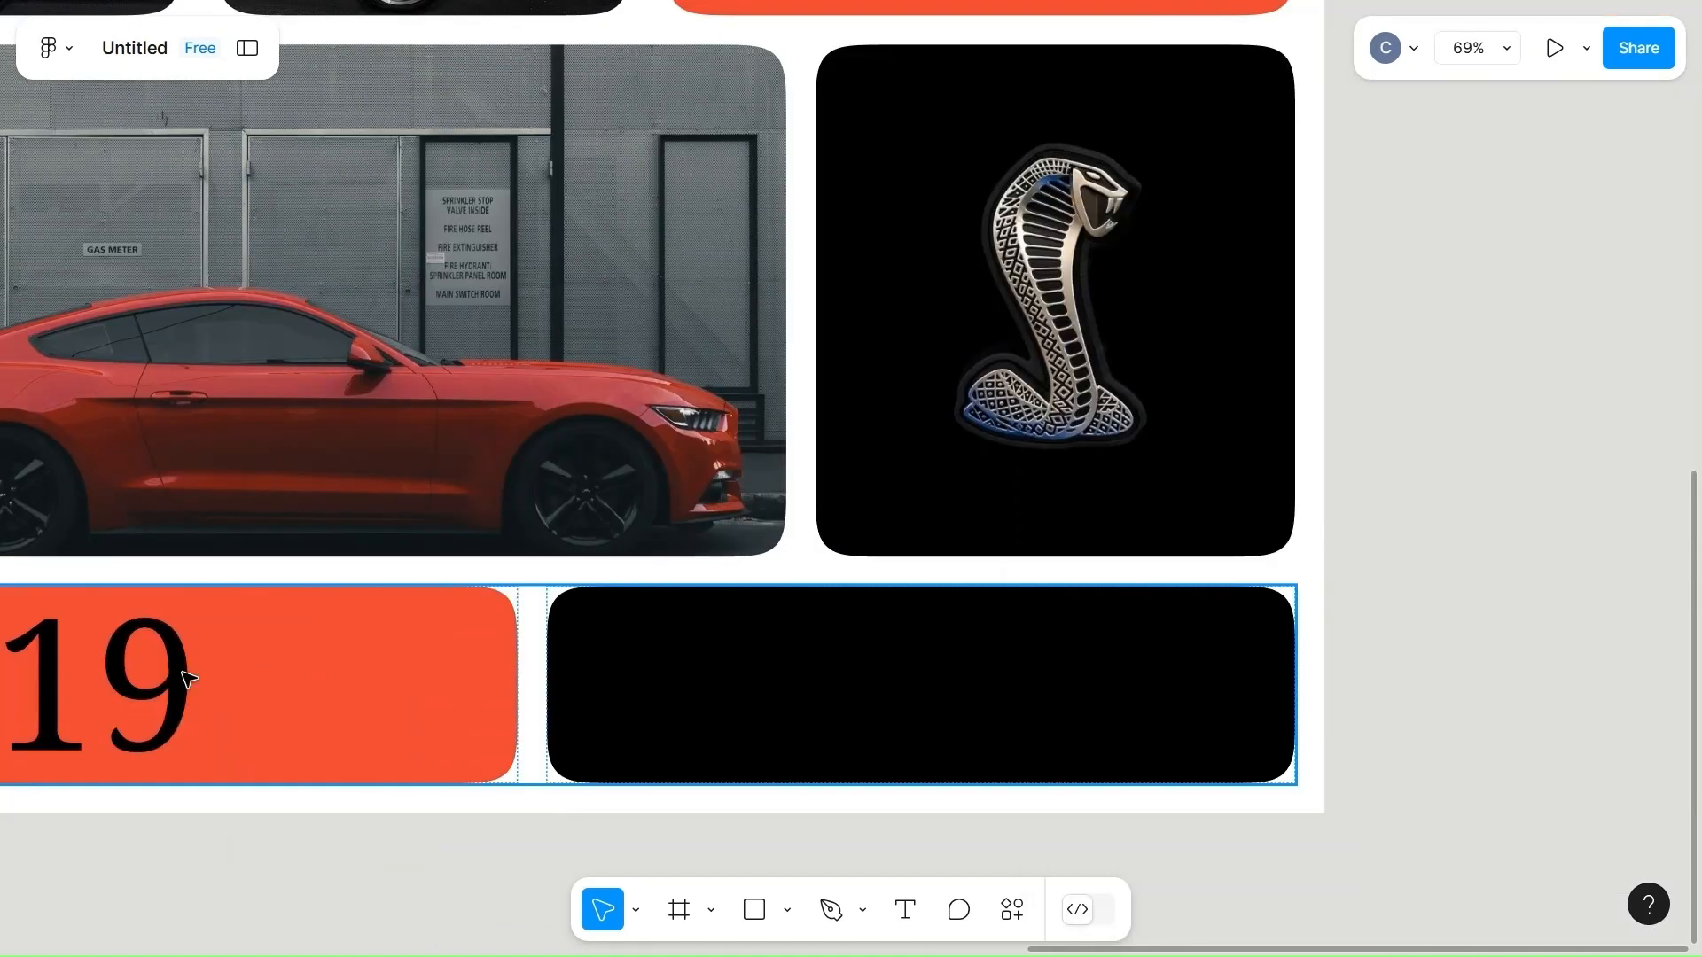
Add the text "64" inside the black cell of the bento's bottom row.
{"action": "key", "text": "t"}
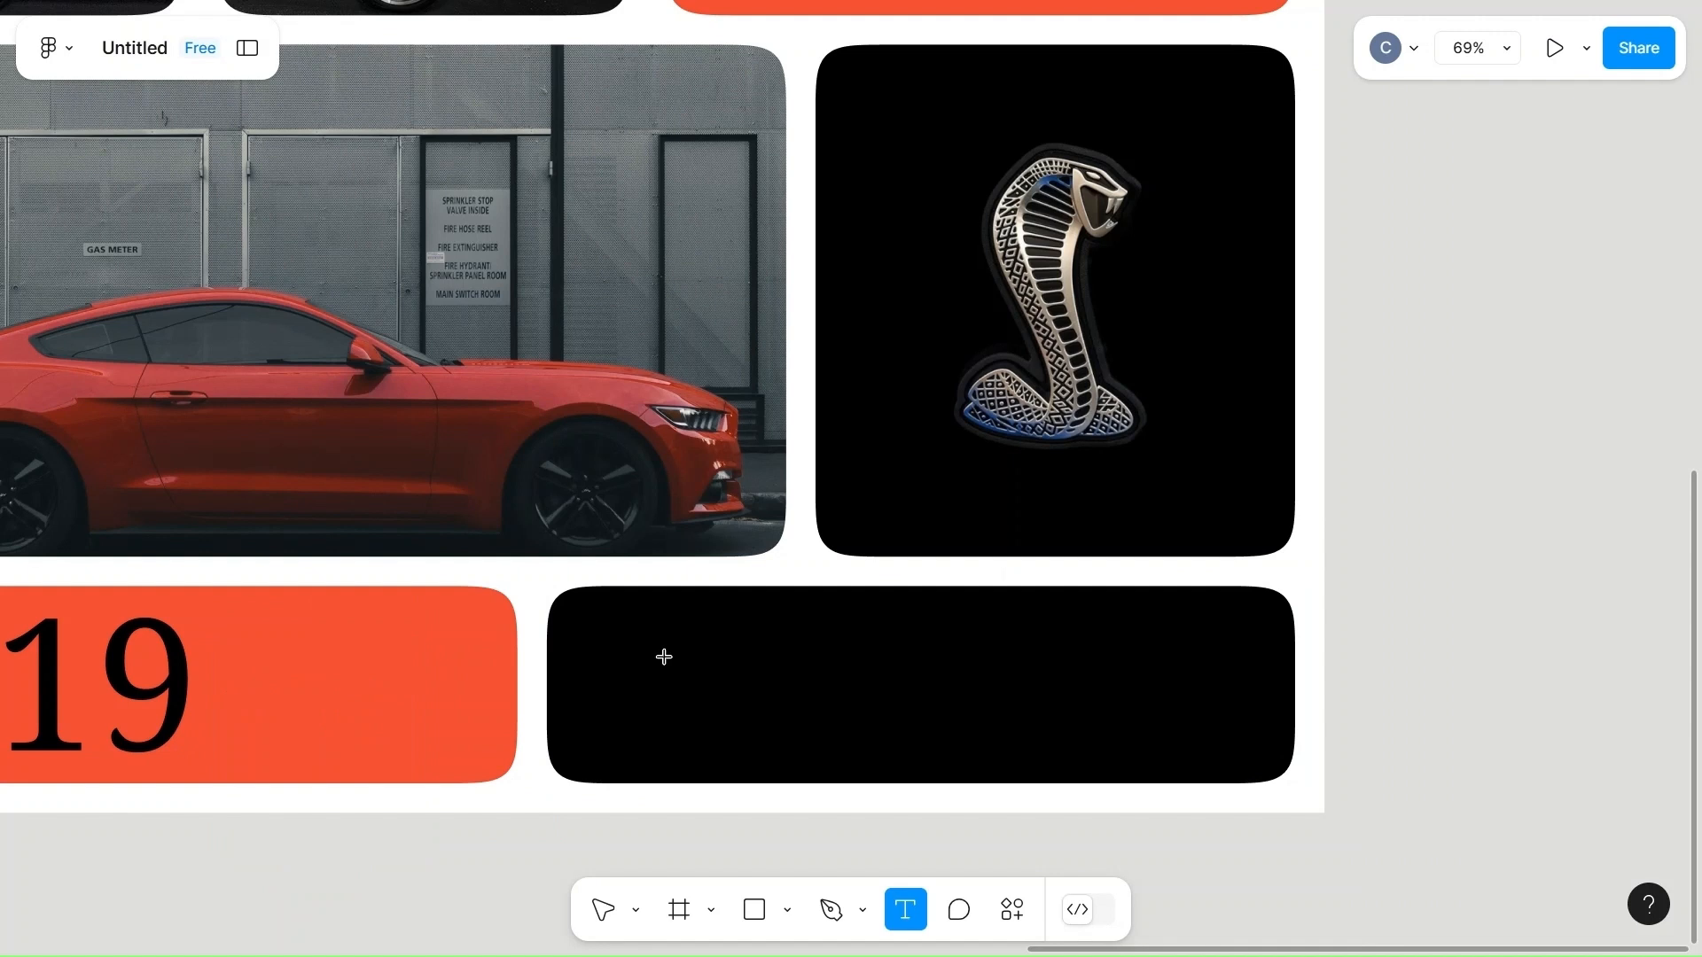
{"action": "left_click", "coordinate": [727, 661]}
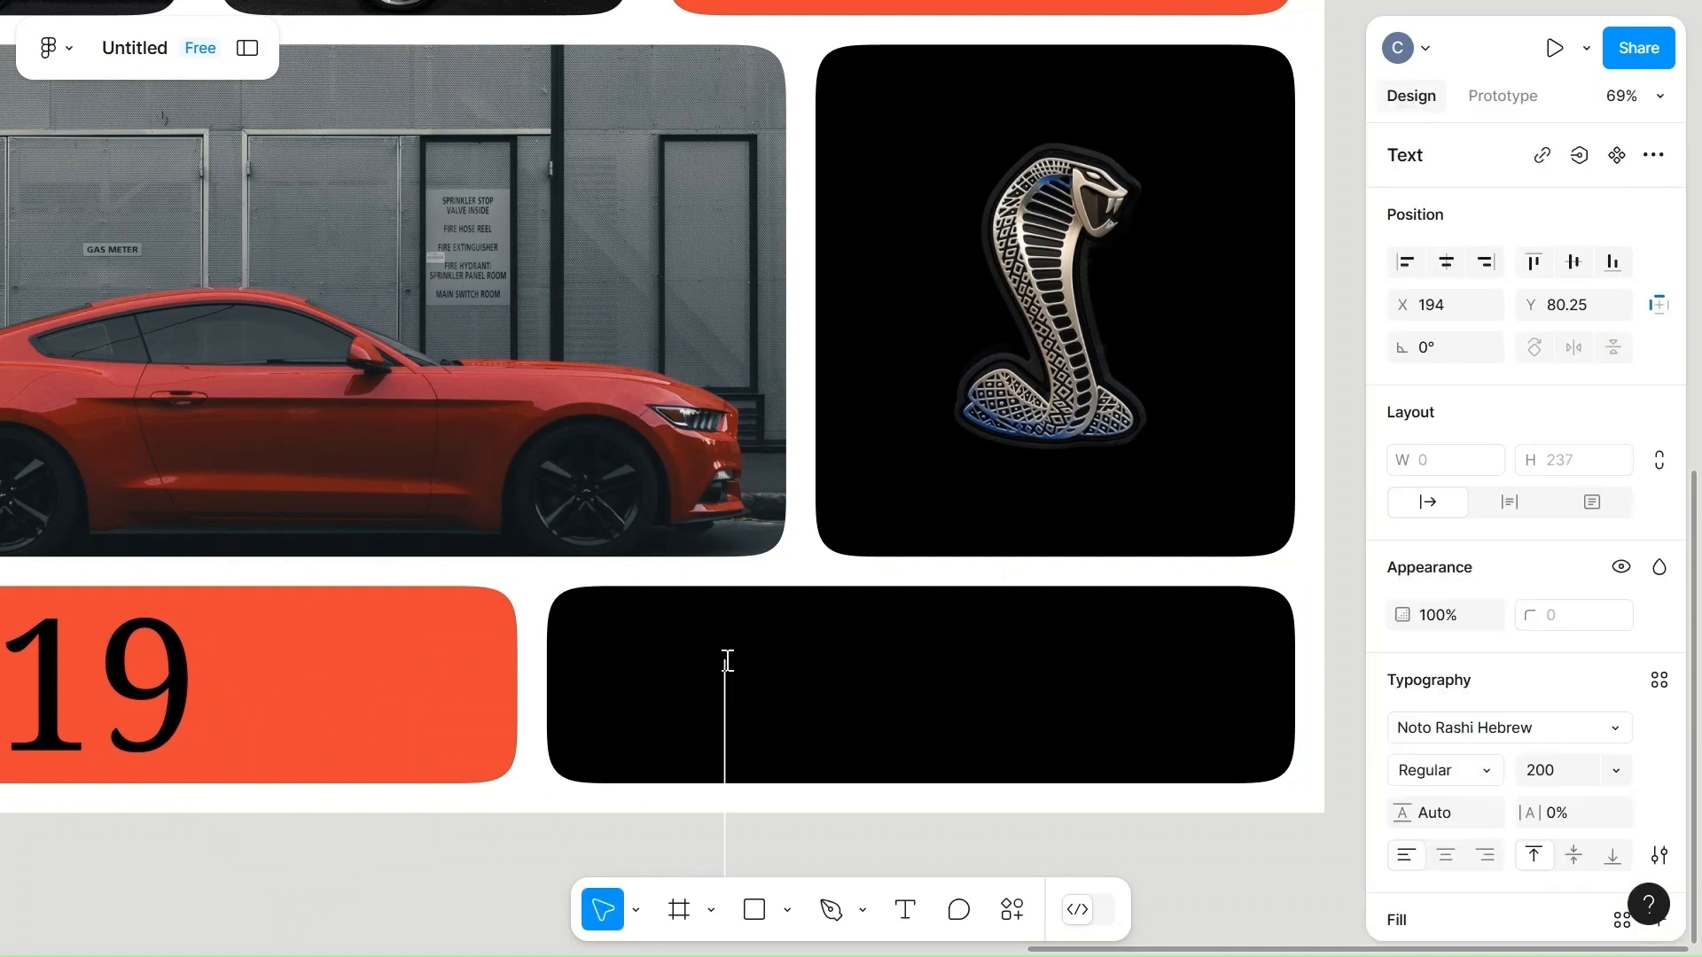
{"action": "type", "text": "64"}
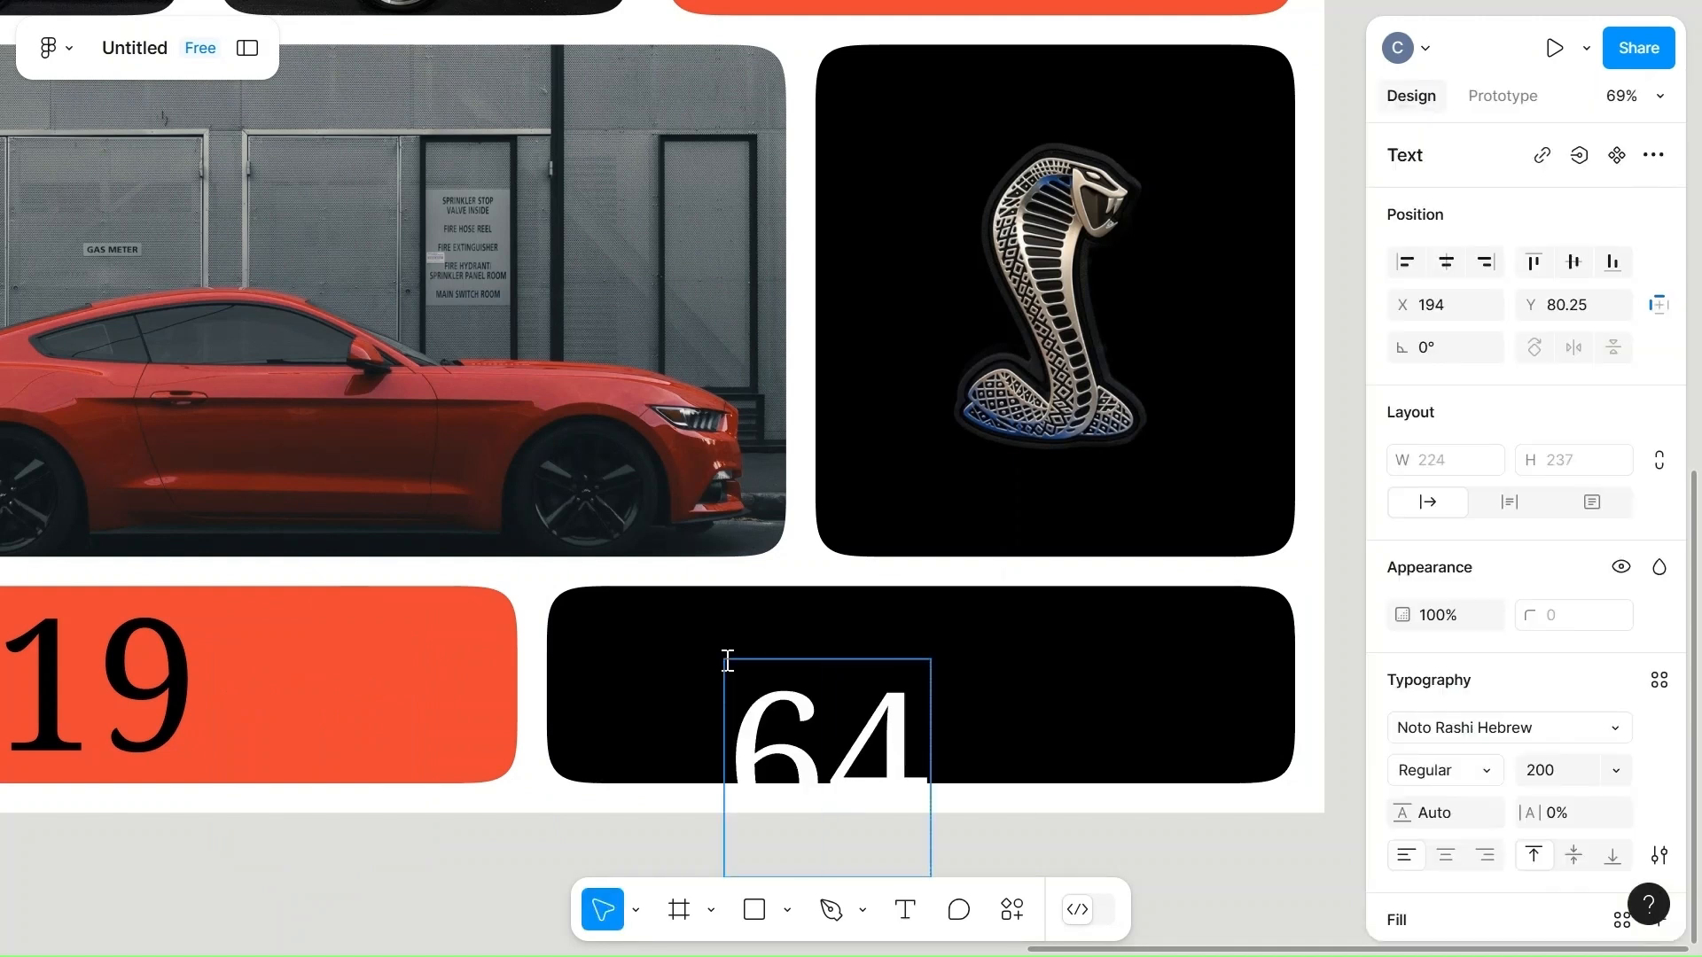
Fill the "64" text with orange-red EA4335 and move it up so its digits fit inside the black cell.
{"action": "left_click", "coordinate": [824, 709]}
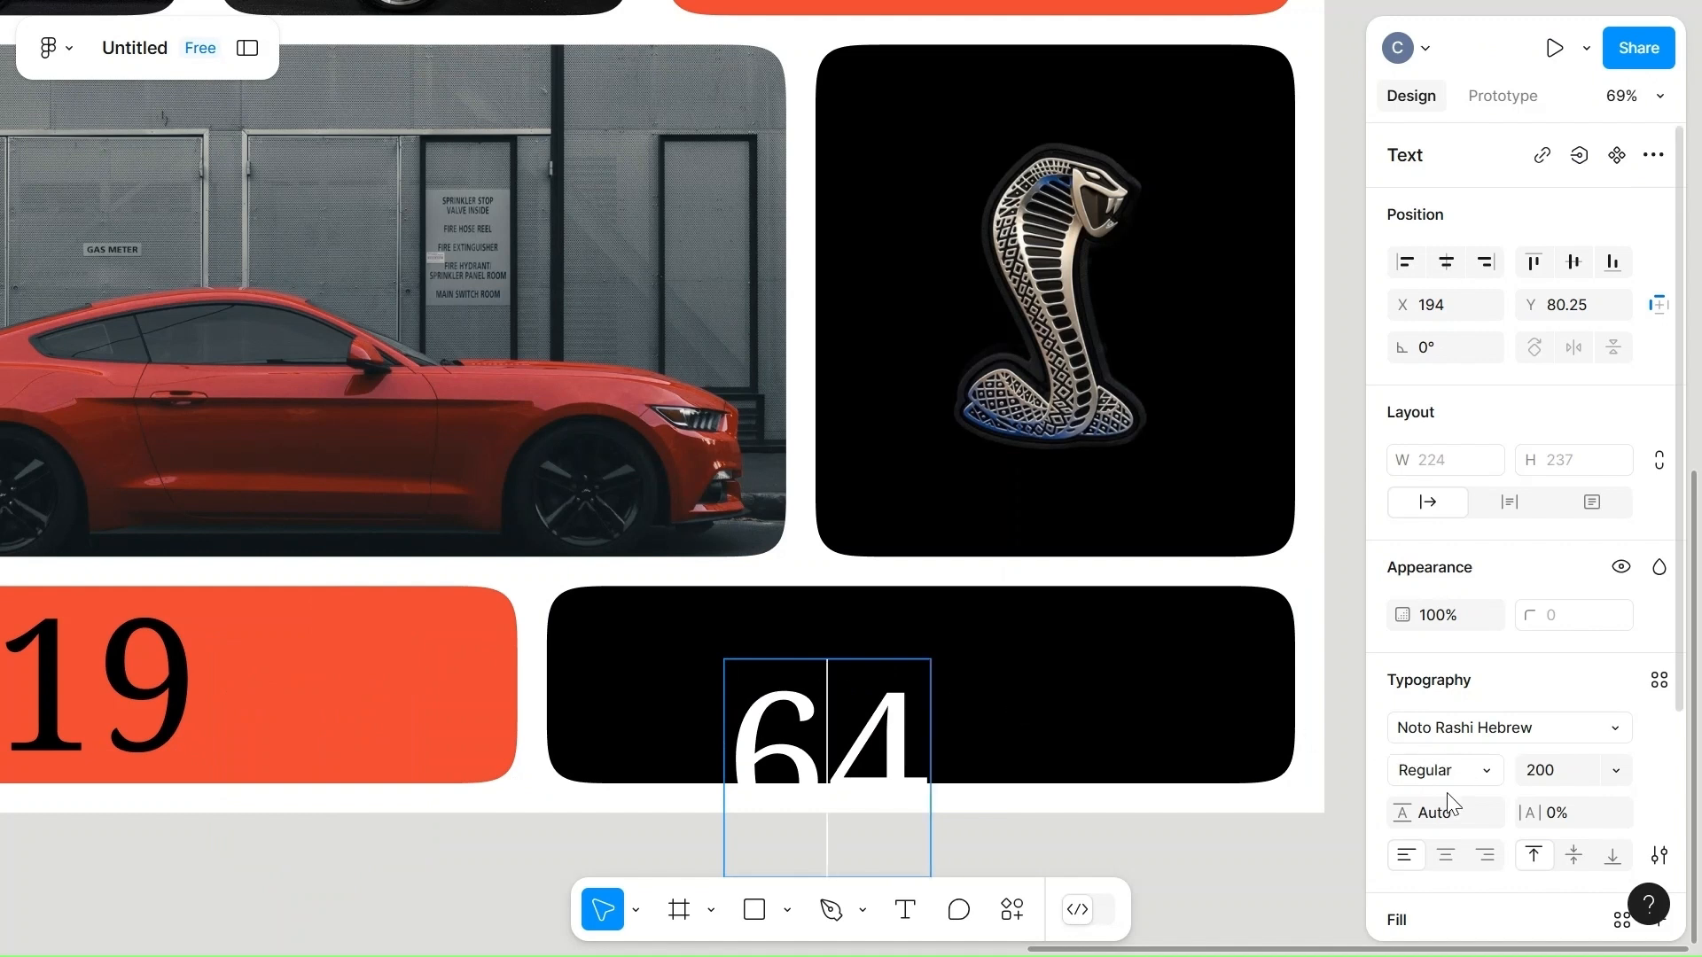
{"action": "scroll", "coordinate": [1447, 802], "scroll_direction": "down", "scroll_amount": 2}
{"action": "left_click", "coordinate": [1403, 779]}
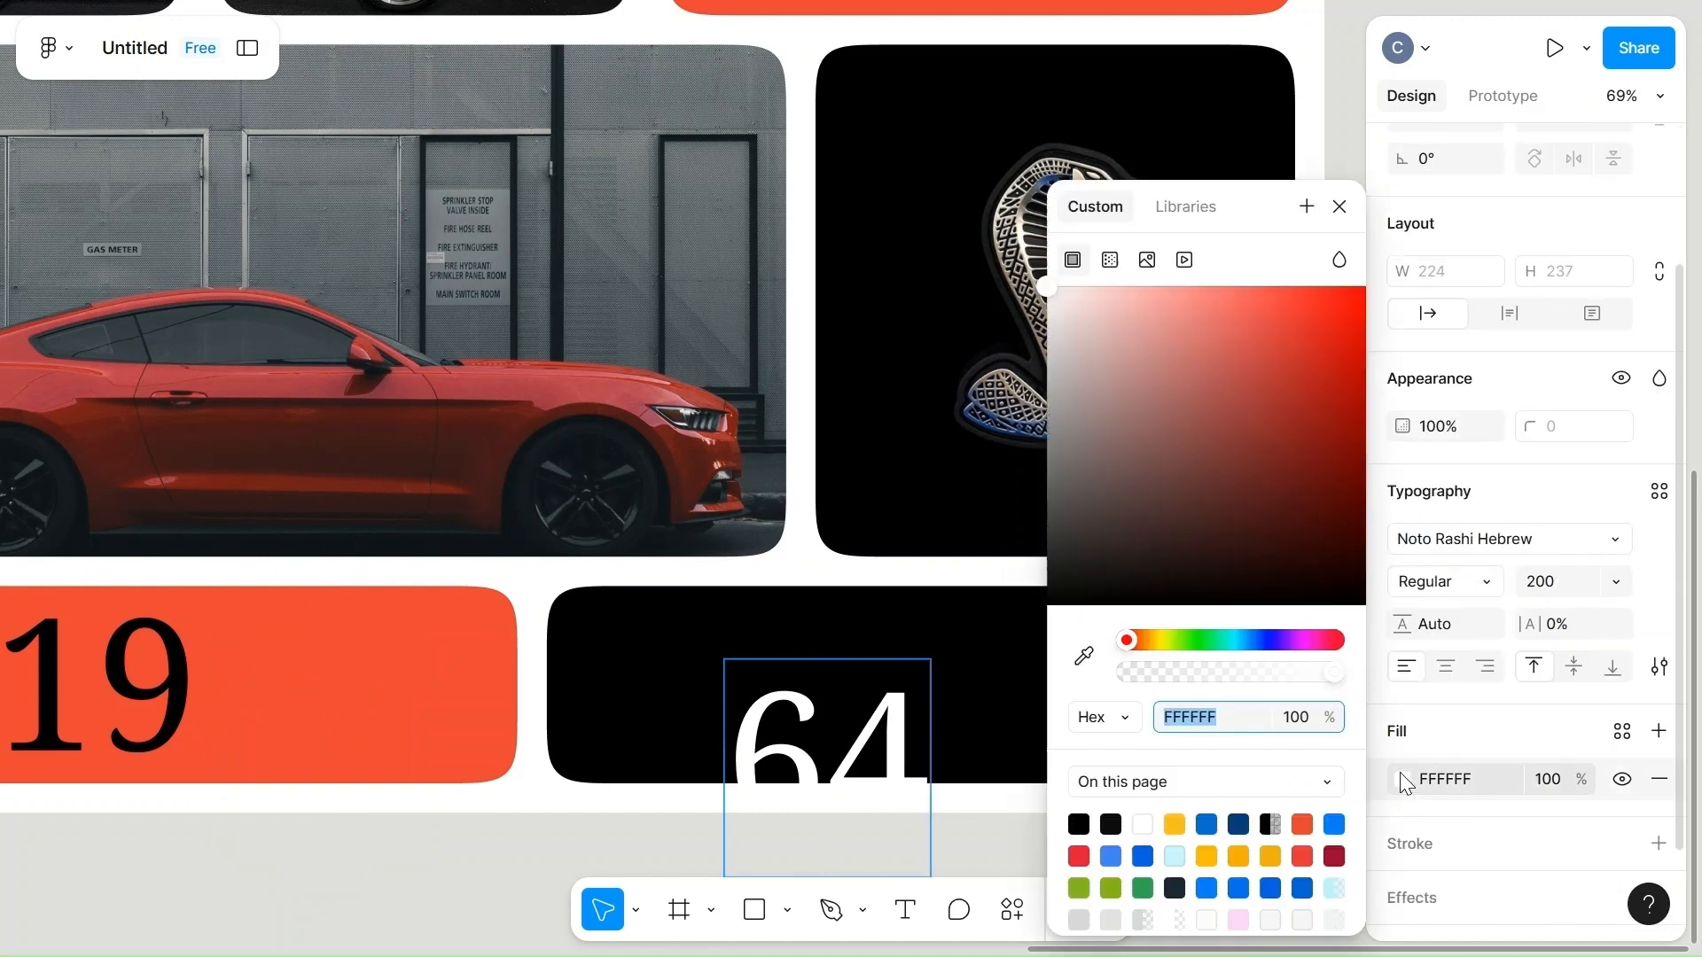
{"action": "left_click", "coordinate": [1302, 822]}
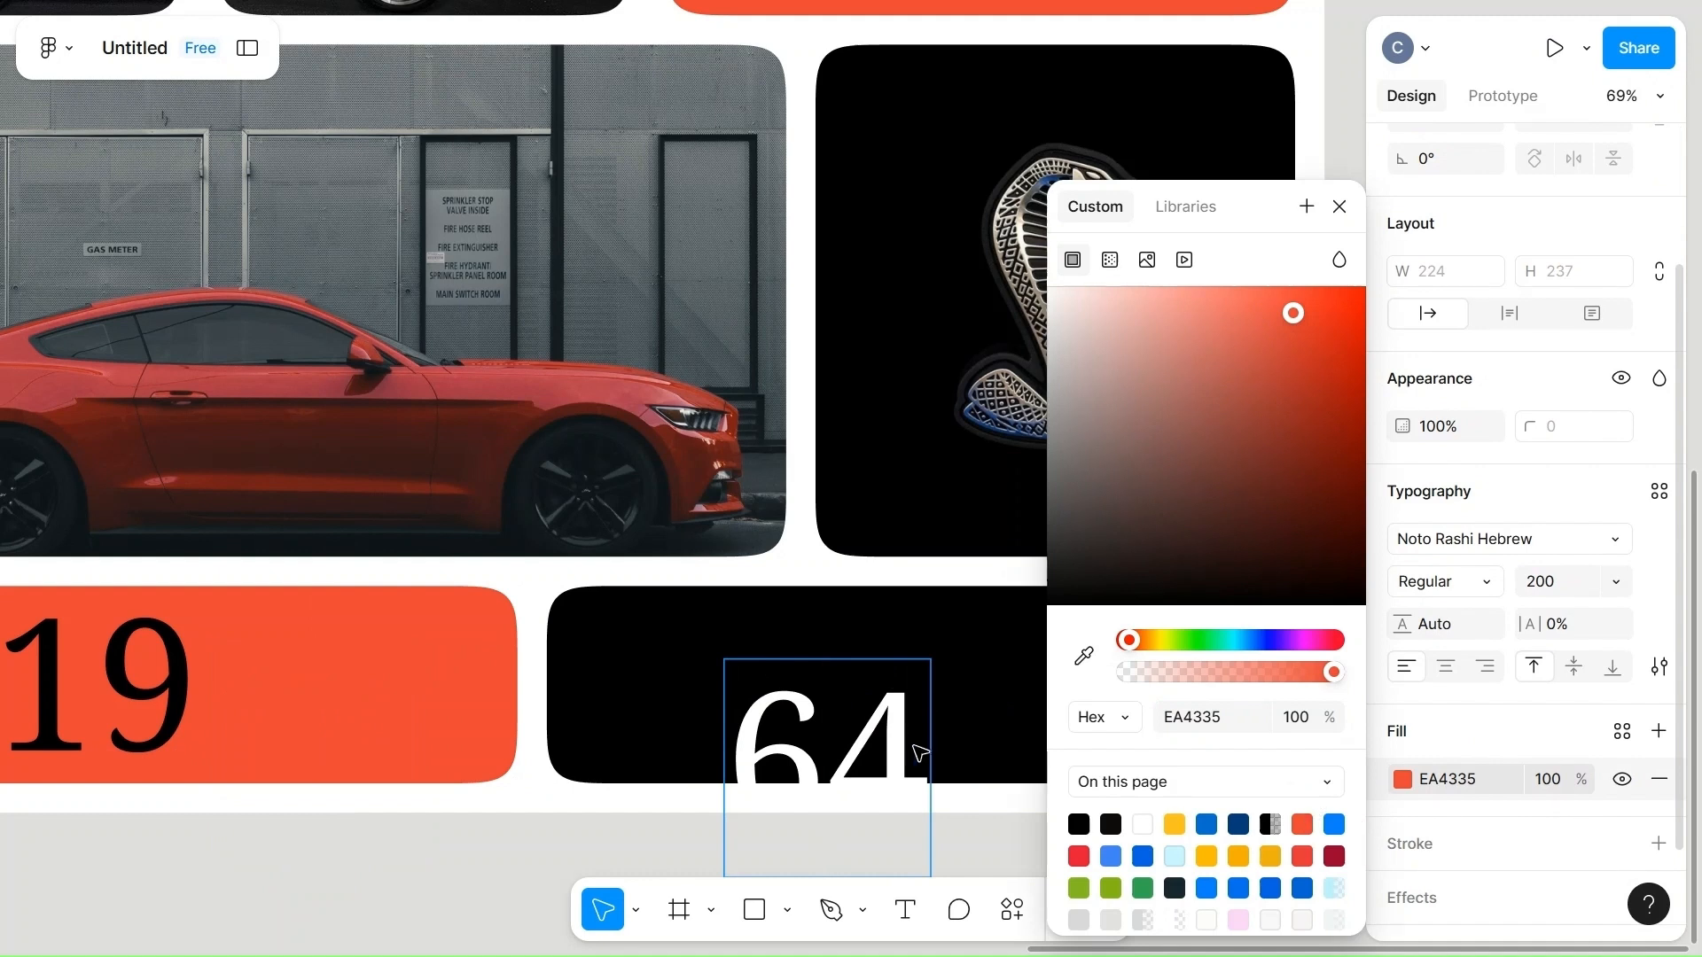
{"action": "key", "text": "ctrl+z"}
{"action": "key", "text": "Escape"}
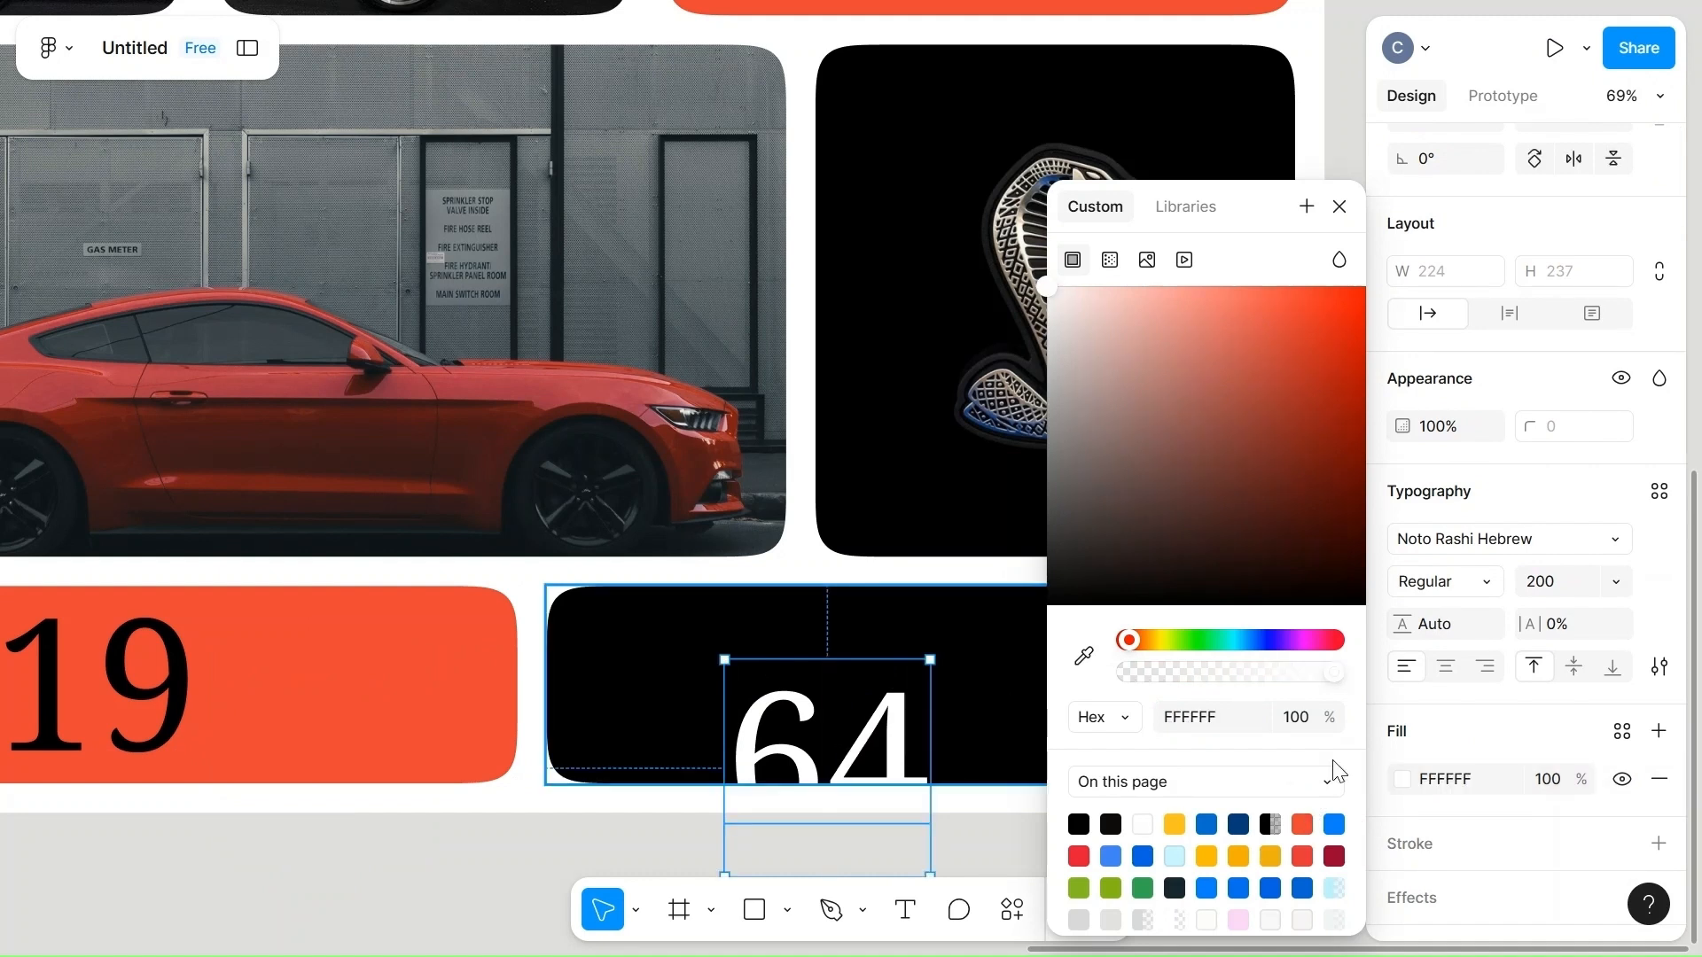
{"action": "left_click", "coordinate": [1302, 822]}
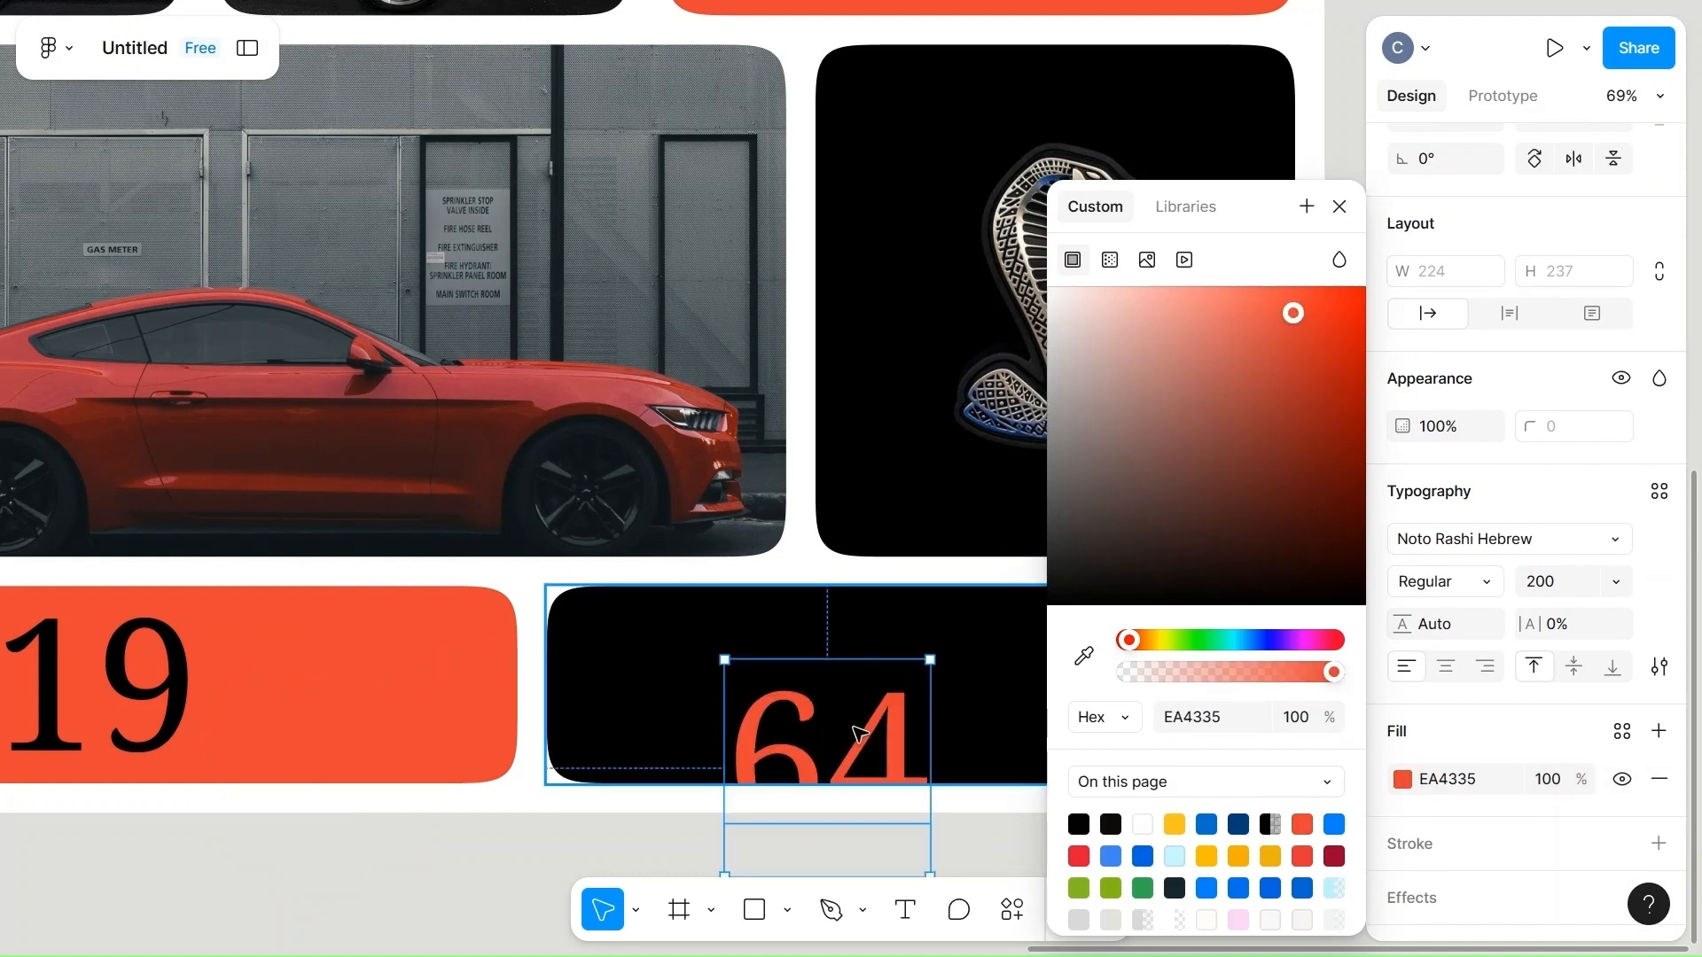
{"action": "left_click_drag", "start_coordinate": [837, 712], "coordinate": [827, 667]}
Move the "19" text rightward within the orange-red cell, close to the edge facing the "64" cell.
{"action": "left_click", "coordinate": [391, 656]}
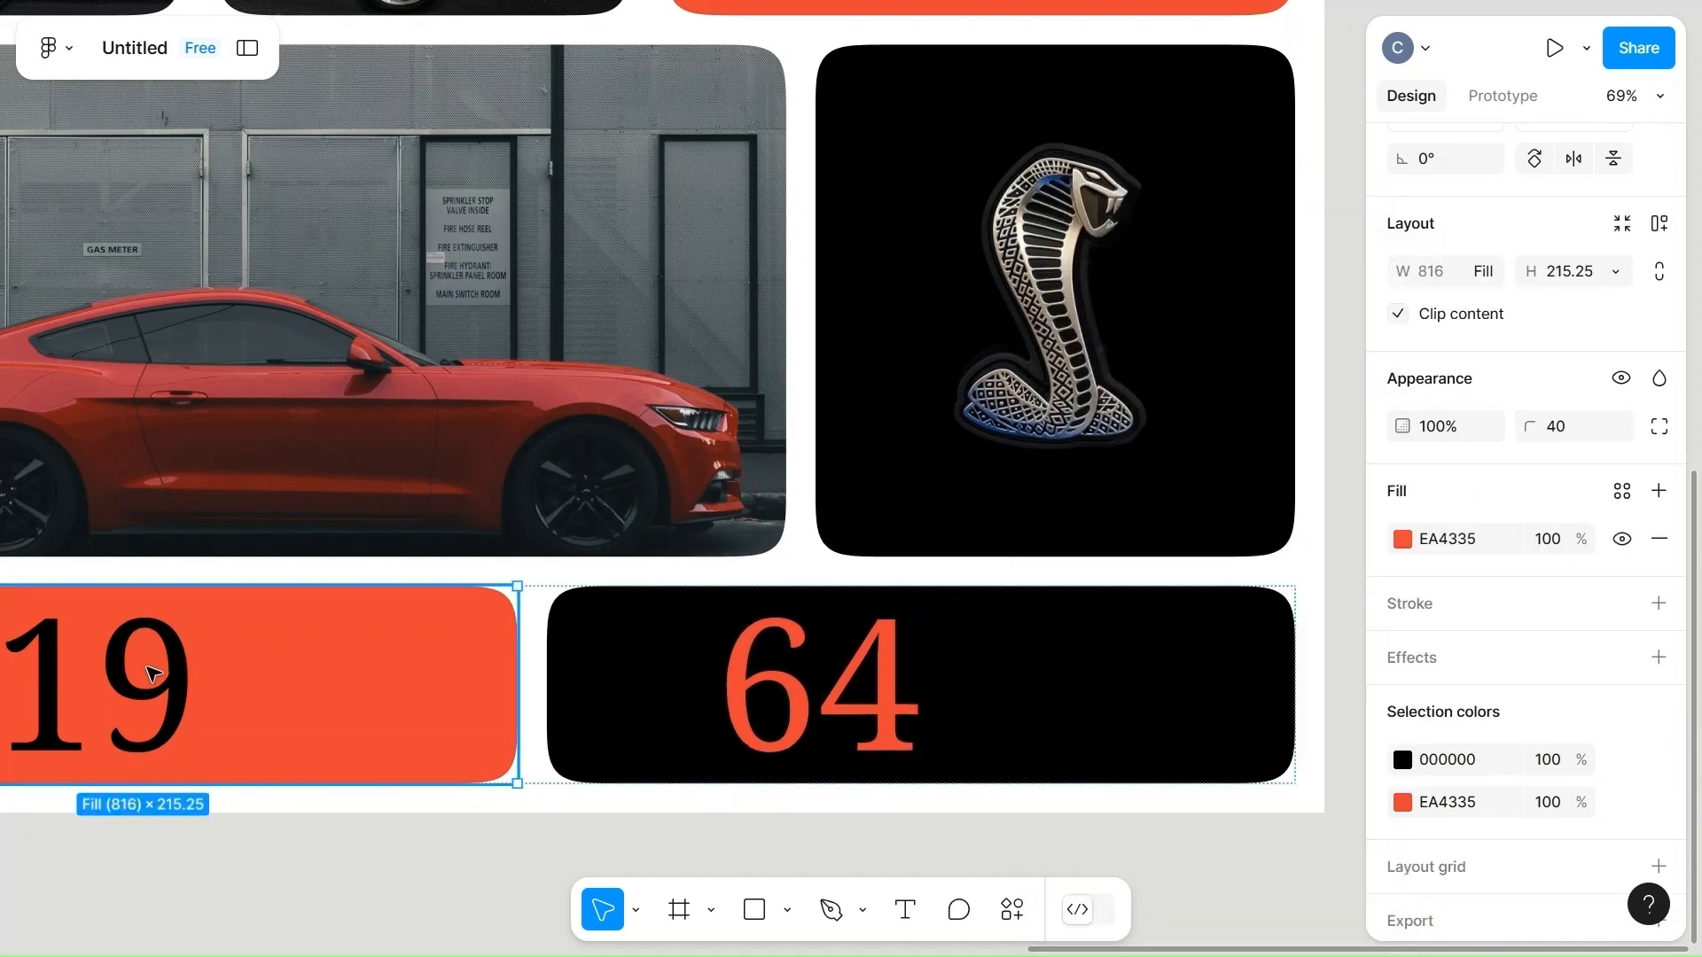
{"action": "left_click", "coordinate": [162, 691]}
{"action": "left_click_drag", "start_coordinate": [162, 712], "coordinate": [448, 701]}
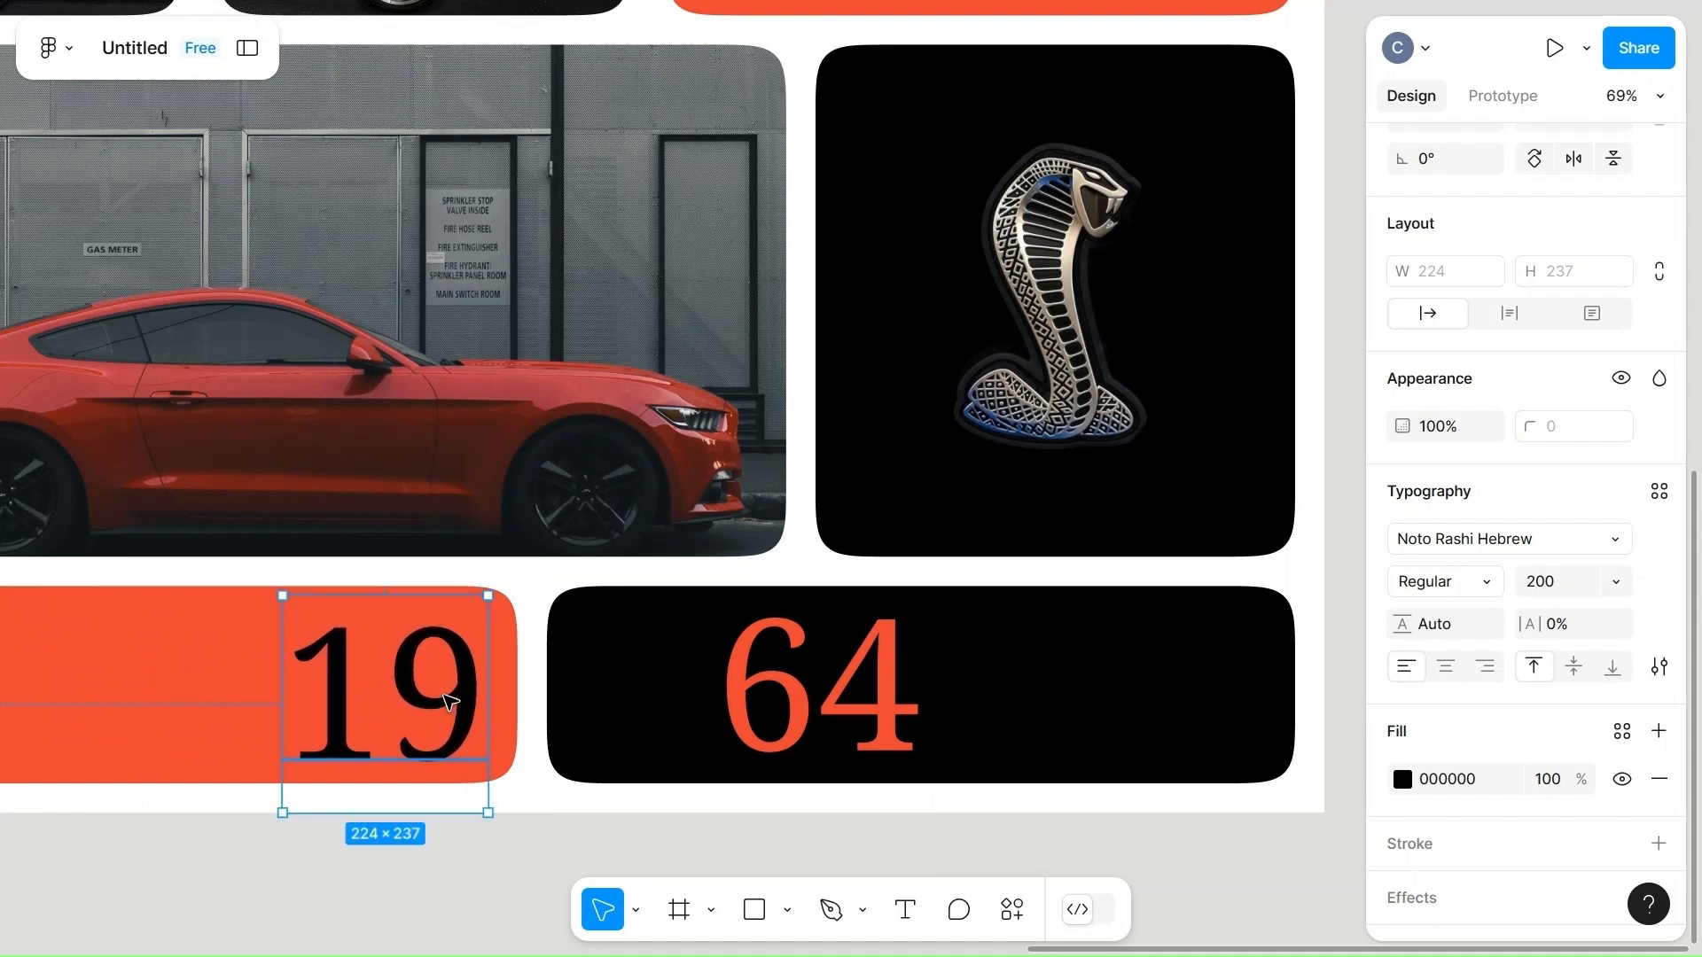
{"action": "scroll", "coordinate": [448, 700], "scroll_direction": "left", "scroll_amount": 10}
{"action": "scroll", "coordinate": [449, 700], "scroll_direction": "right", "scroll_amount": 8}
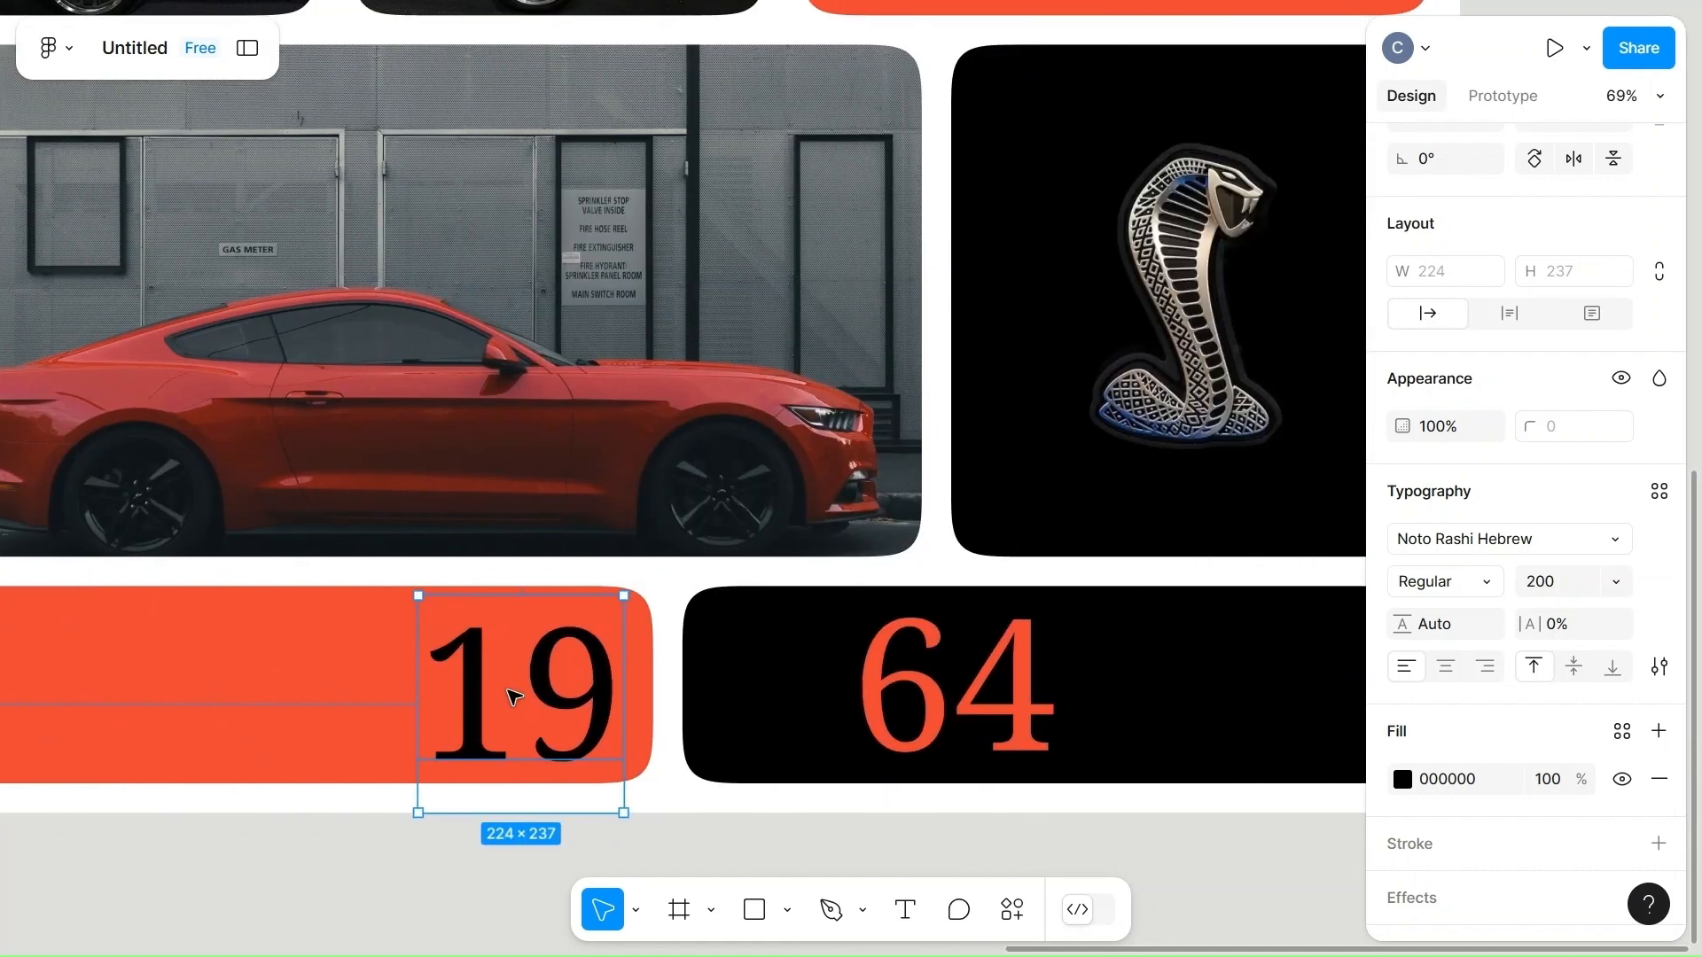
Move the "64" text across the black cell, close to the edge facing the "19" cell.
{"action": "left_click", "coordinate": [927, 708]}
{"action": "double_click", "coordinate": [927, 710]}
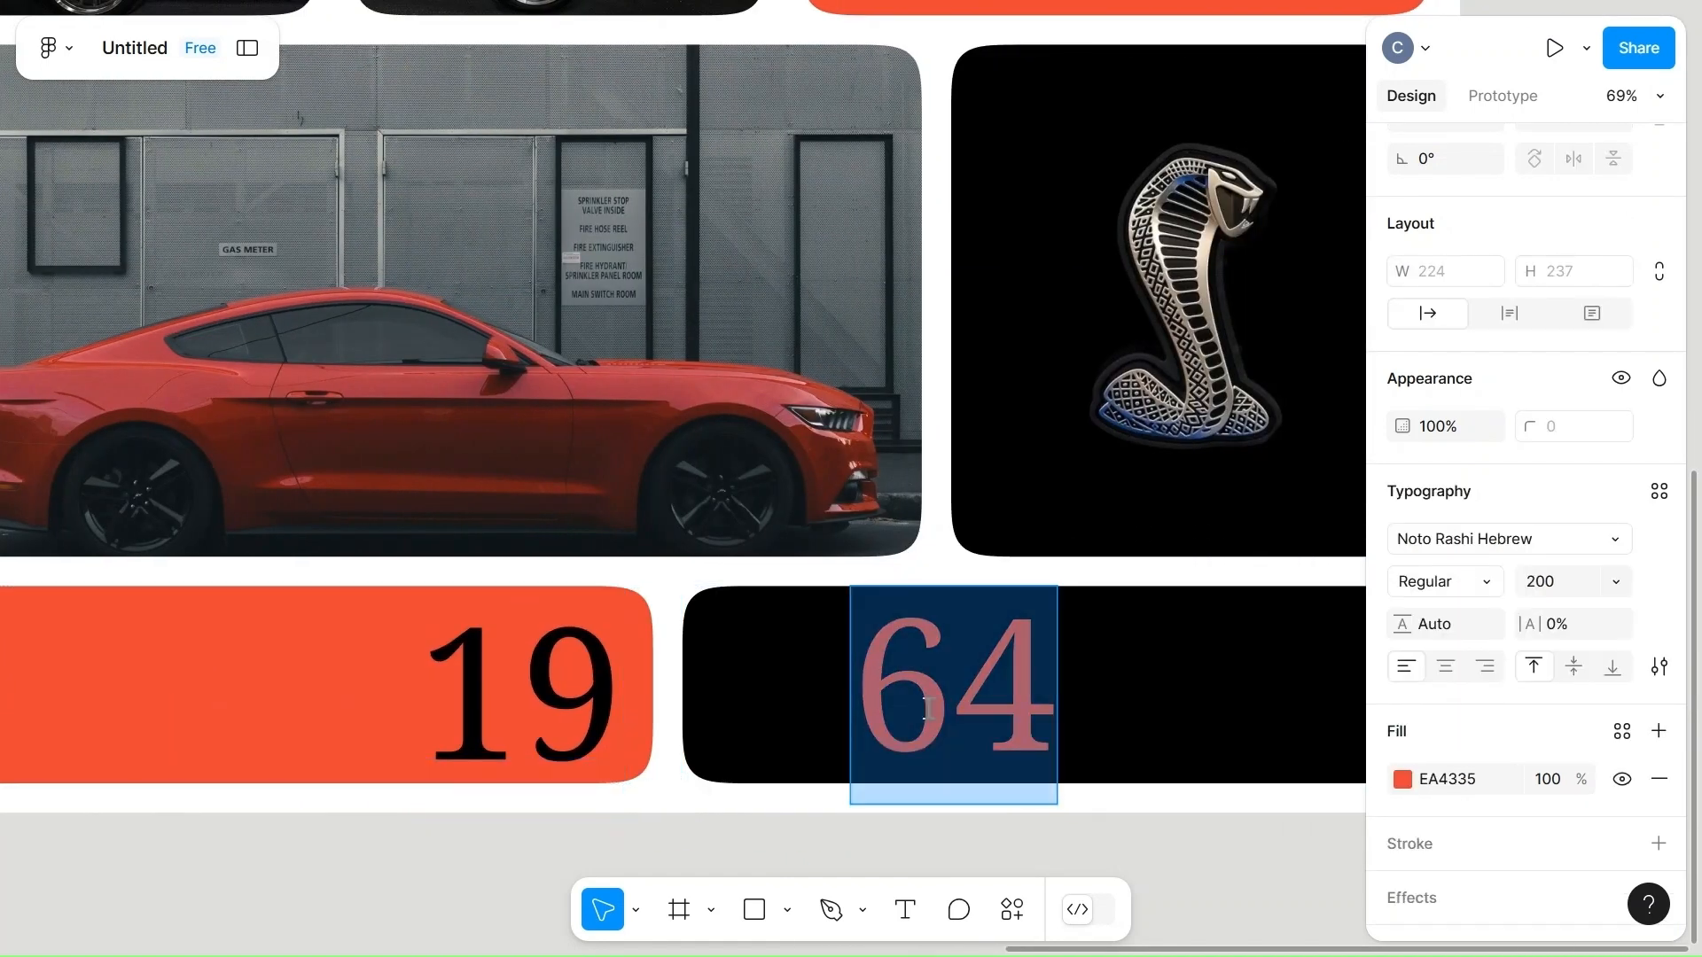
{"action": "key", "text": "Escape"}
{"action": "left_click_drag", "start_coordinate": [919, 713], "coordinate": [808, 714]}
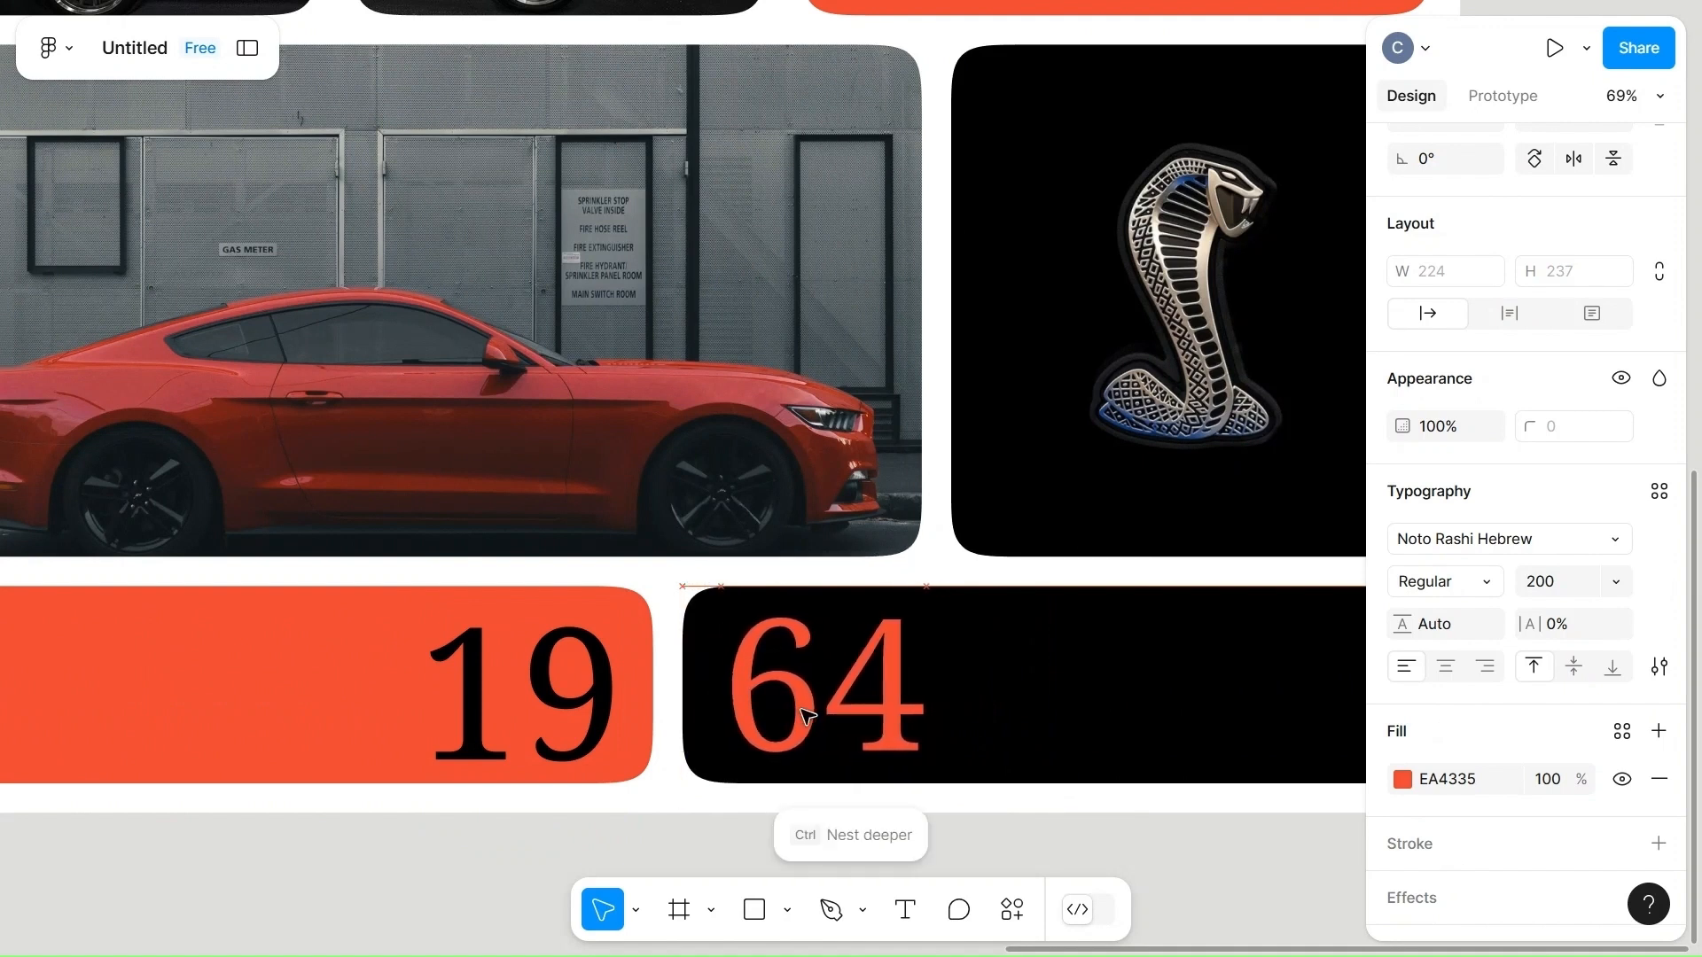
{"action": "left_click", "coordinate": [807, 714]}
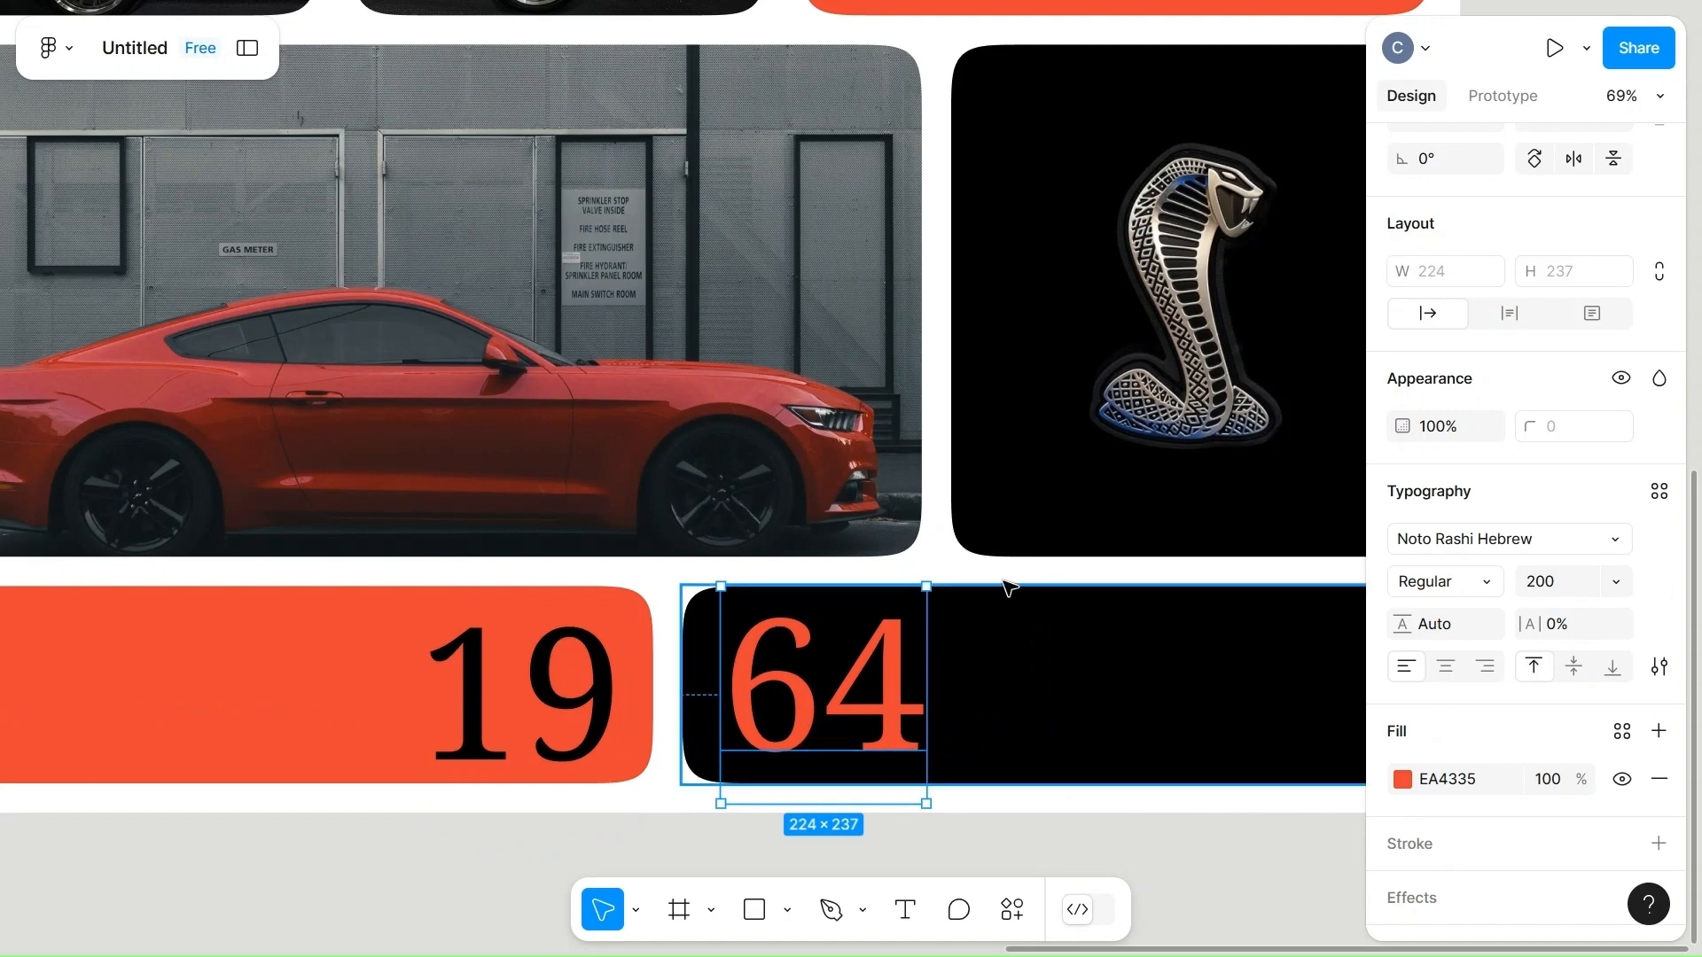
{"action": "left_click", "coordinate": [928, 571]}
Draw a diagonal line about 213 long beside the "64" text, rising from below the black cell's lower edge into the cell.
{"action": "scroll", "coordinate": [928, 571], "scroll_direction": "down", "scroll_amount": 5}
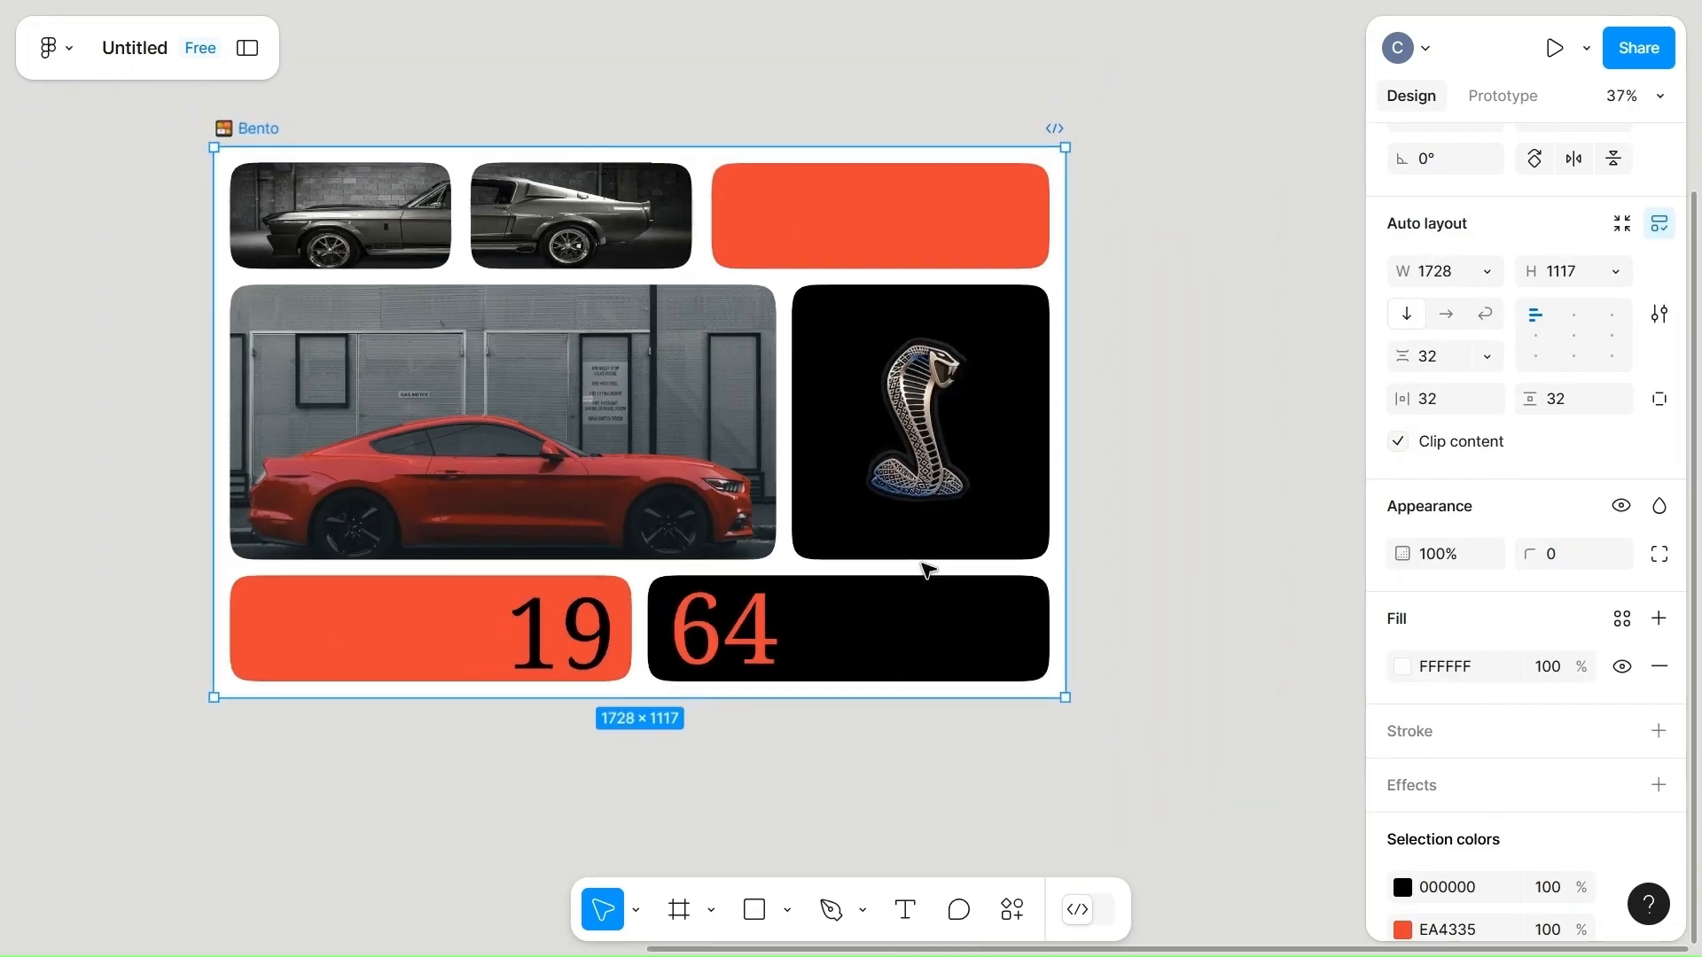
{"action": "scroll", "coordinate": [928, 571], "scroll_direction": "left", "scroll_amount": 3}
{"action": "scroll", "coordinate": [926, 570], "scroll_direction": "down", "scroll_amount": 3}
{"action": "scroll", "coordinate": [927, 570], "scroll_direction": "right", "scroll_amount": 5}
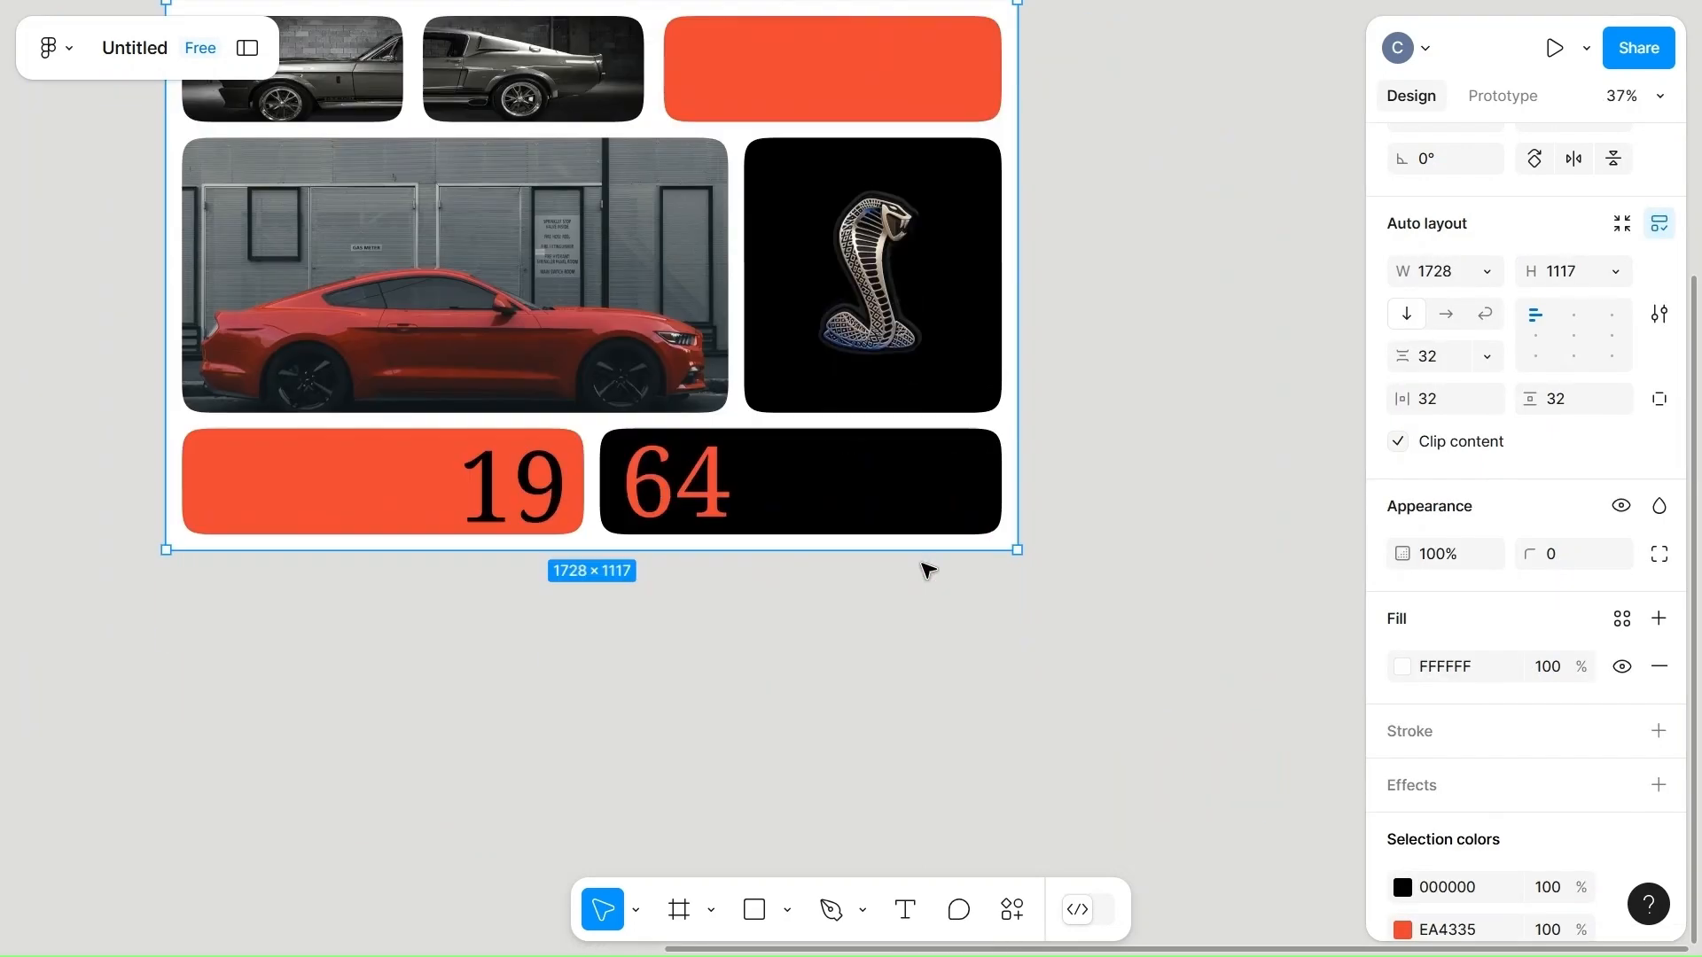
{"action": "left_click", "coordinate": [693, 714]}
{"action": "key", "text": "l"}
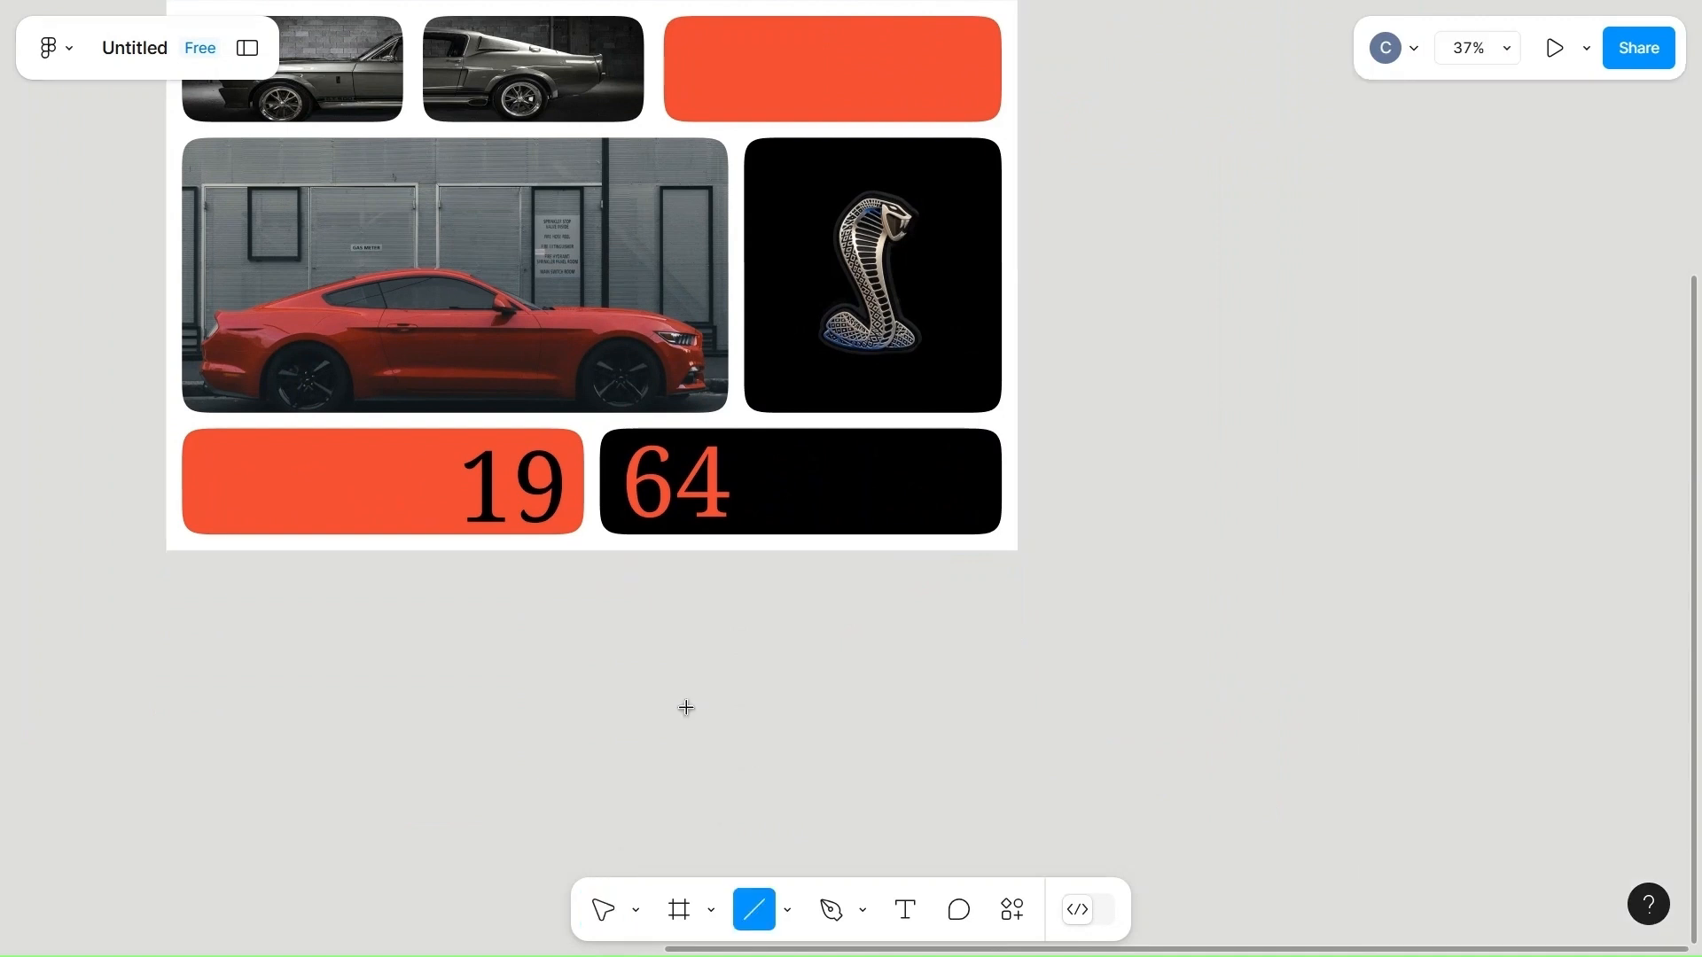
{"action": "scroll", "coordinate": [786, 654], "scroll_direction": "up", "scroll_amount": 5}
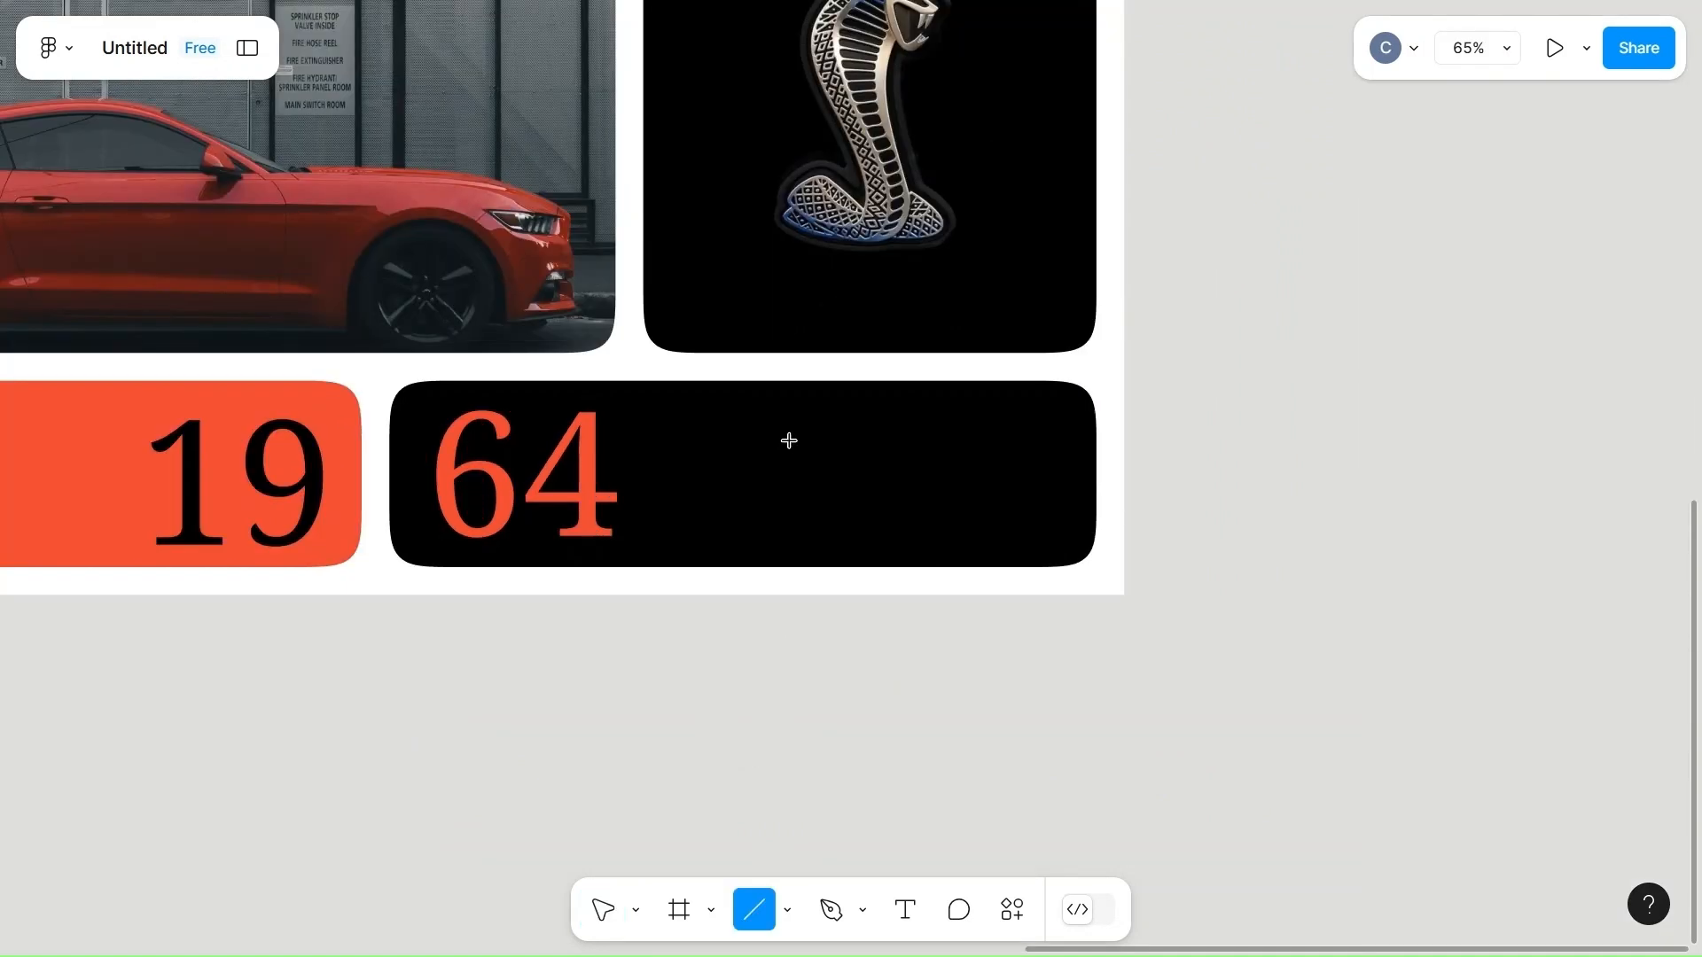
{"action": "left_click_drag", "start_coordinate": [676, 588], "coordinate": [790, 440]}
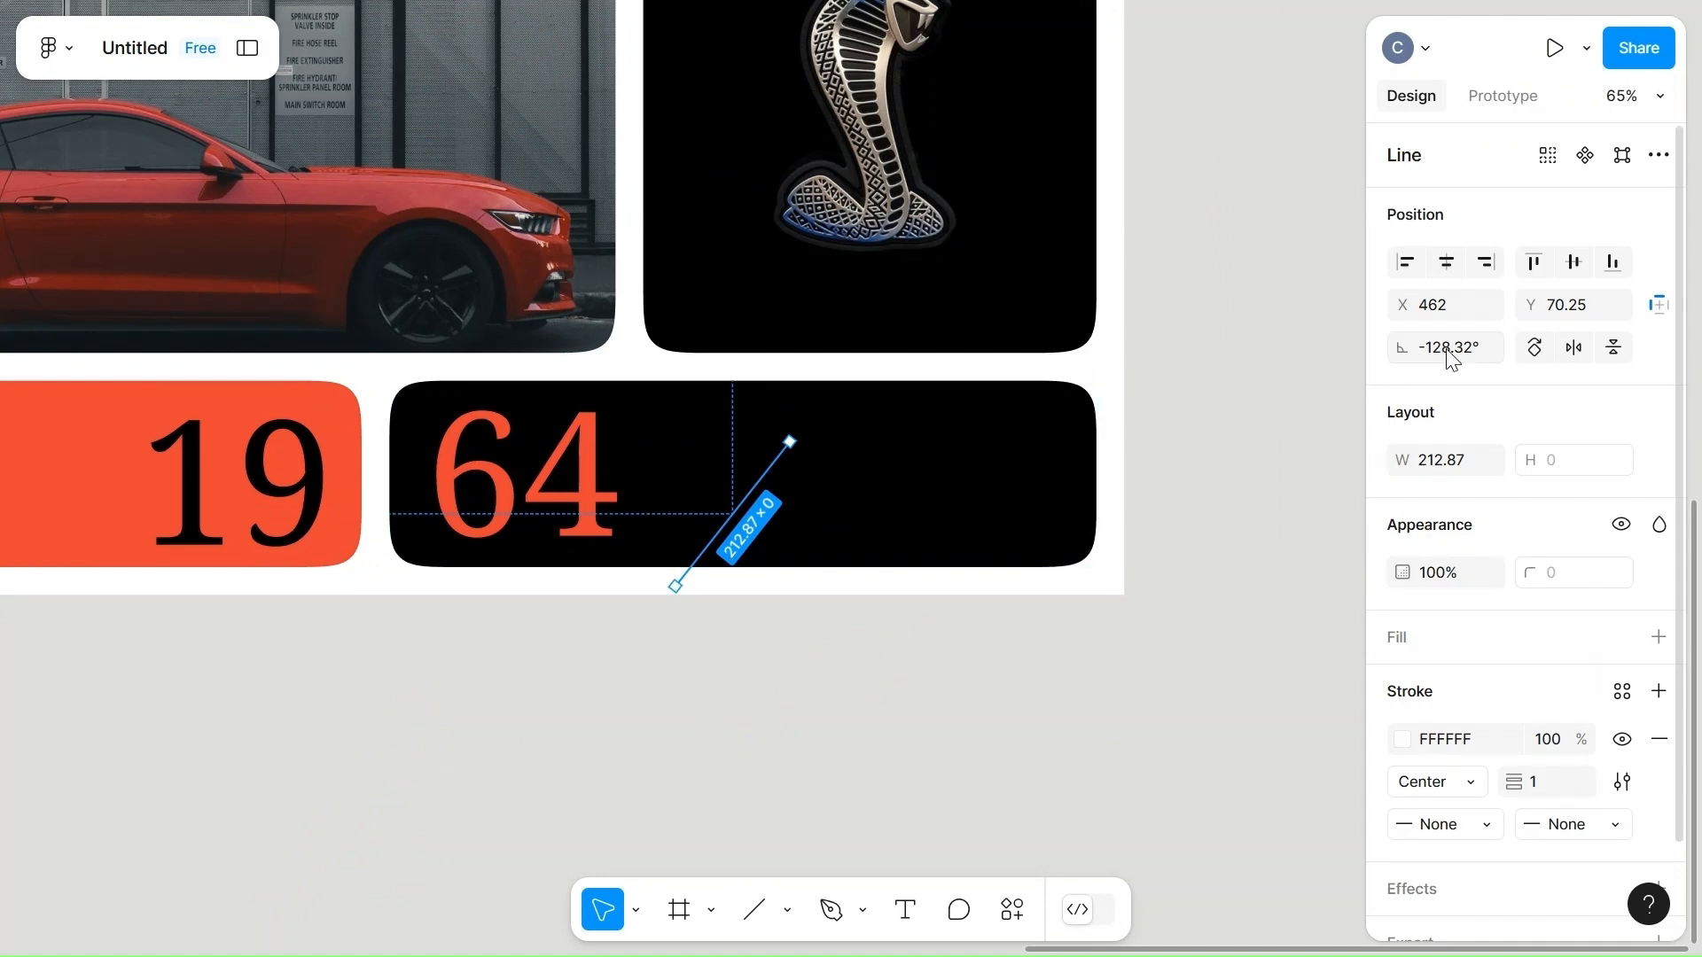
Set the diagonal line's stroke weight to 20.
{"action": "left_click", "coordinate": [1445, 348]}
{"action": "scroll", "coordinate": [1472, 753], "scroll_direction": "down", "scroll_amount": 1}
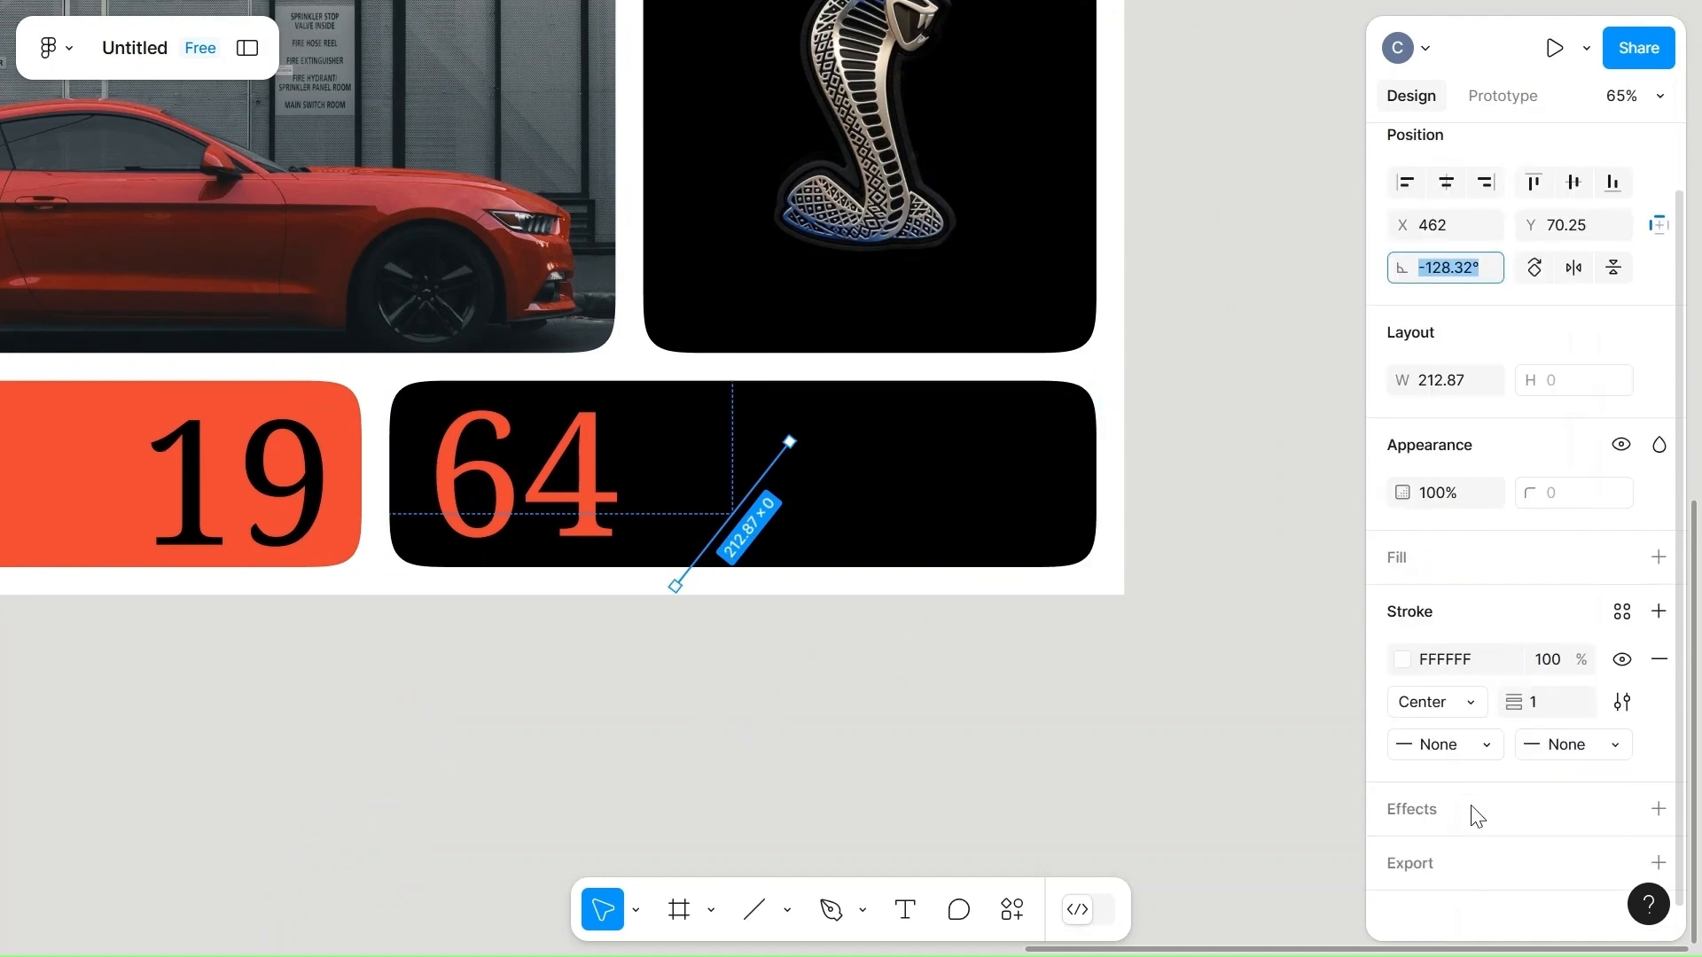
{"action": "left_click", "coordinate": [1556, 693]}
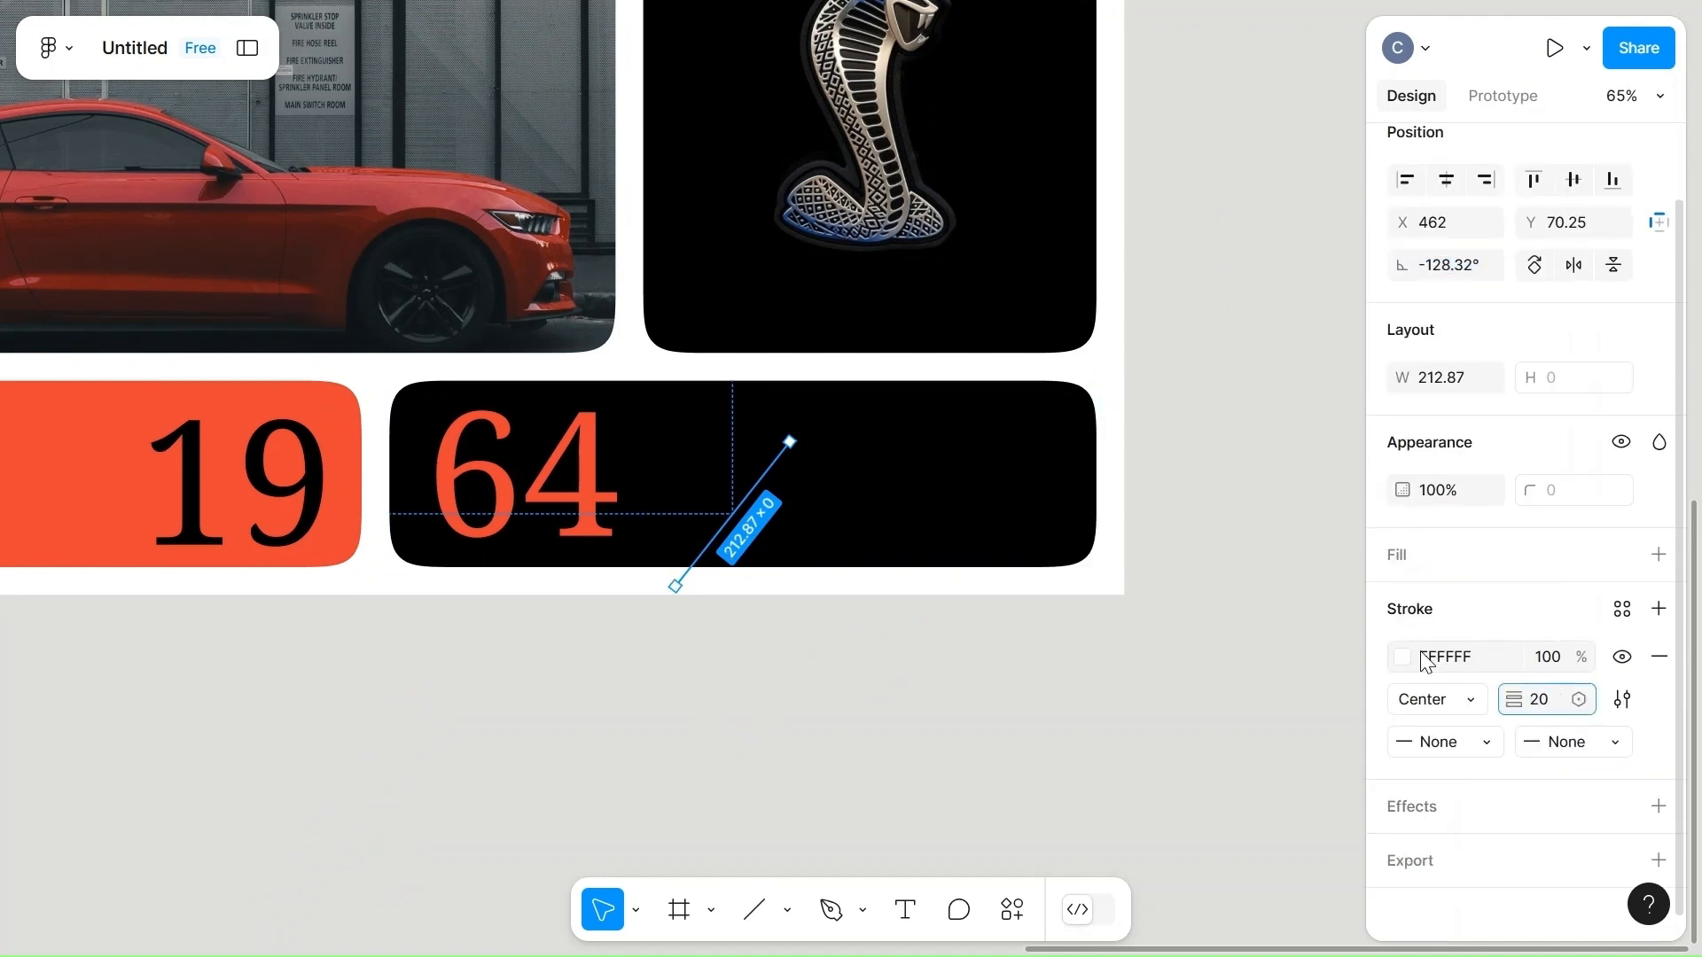
{"action": "left_click", "coordinate": [930, 683]}
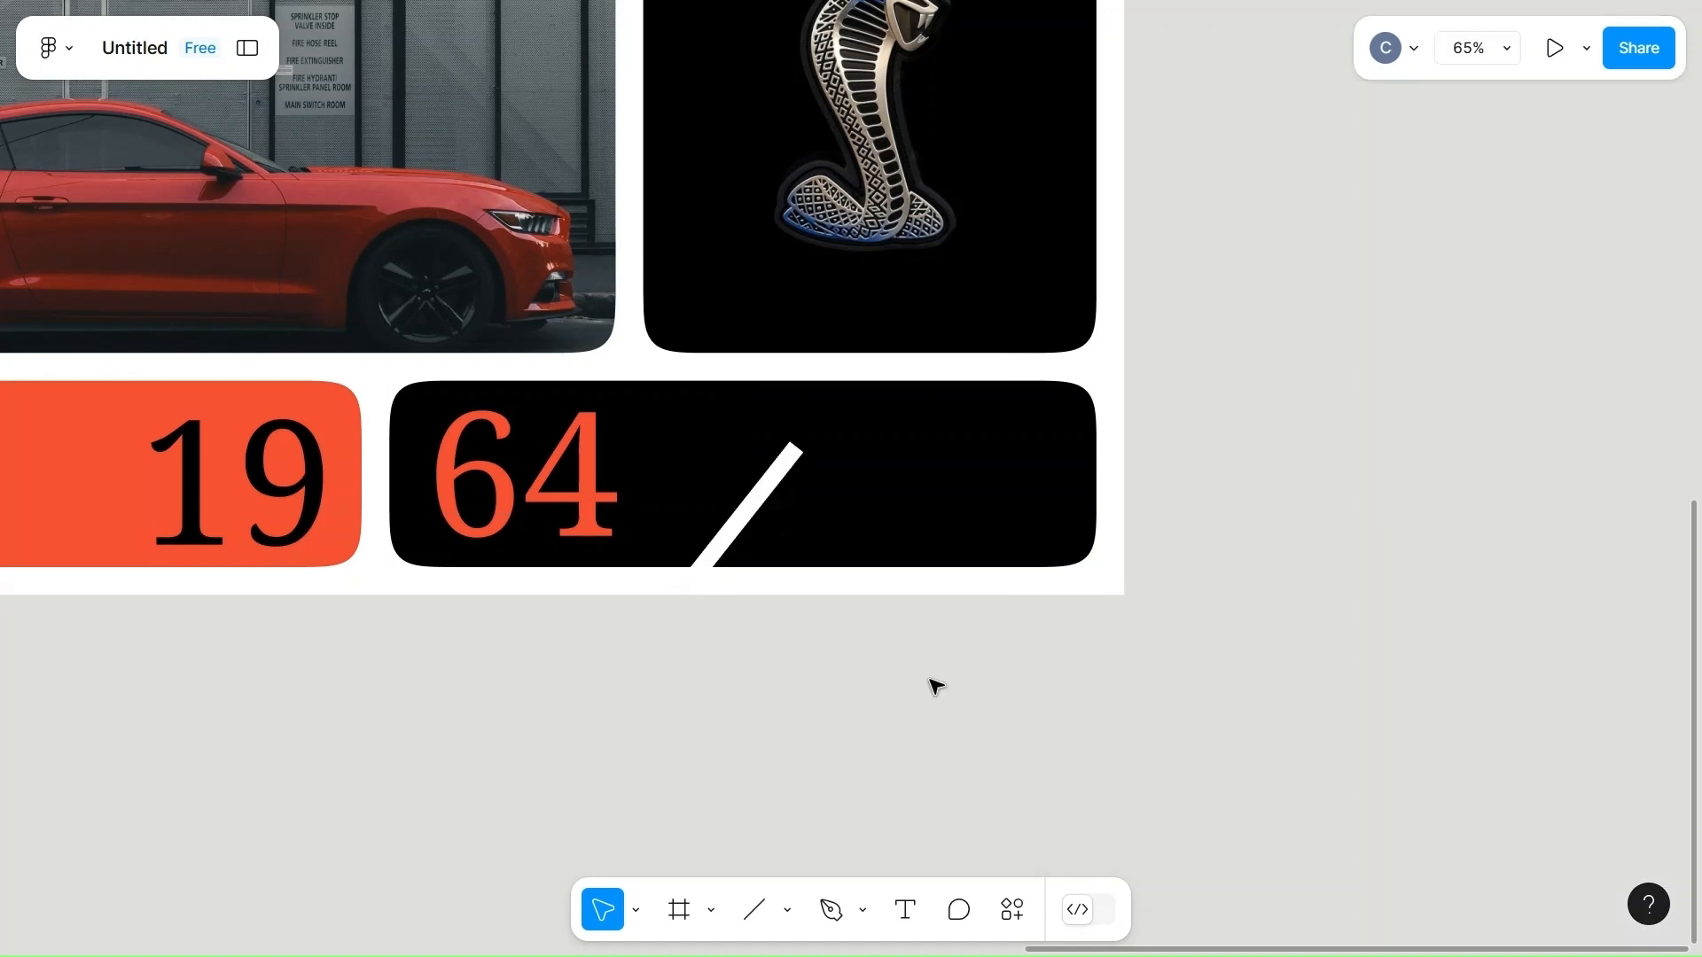
Color the diagonal line's stroke with the page's orange-red EA4335.
{"action": "left_click", "coordinate": [741, 523]}
{"action": "left_click", "coordinate": [741, 523]}
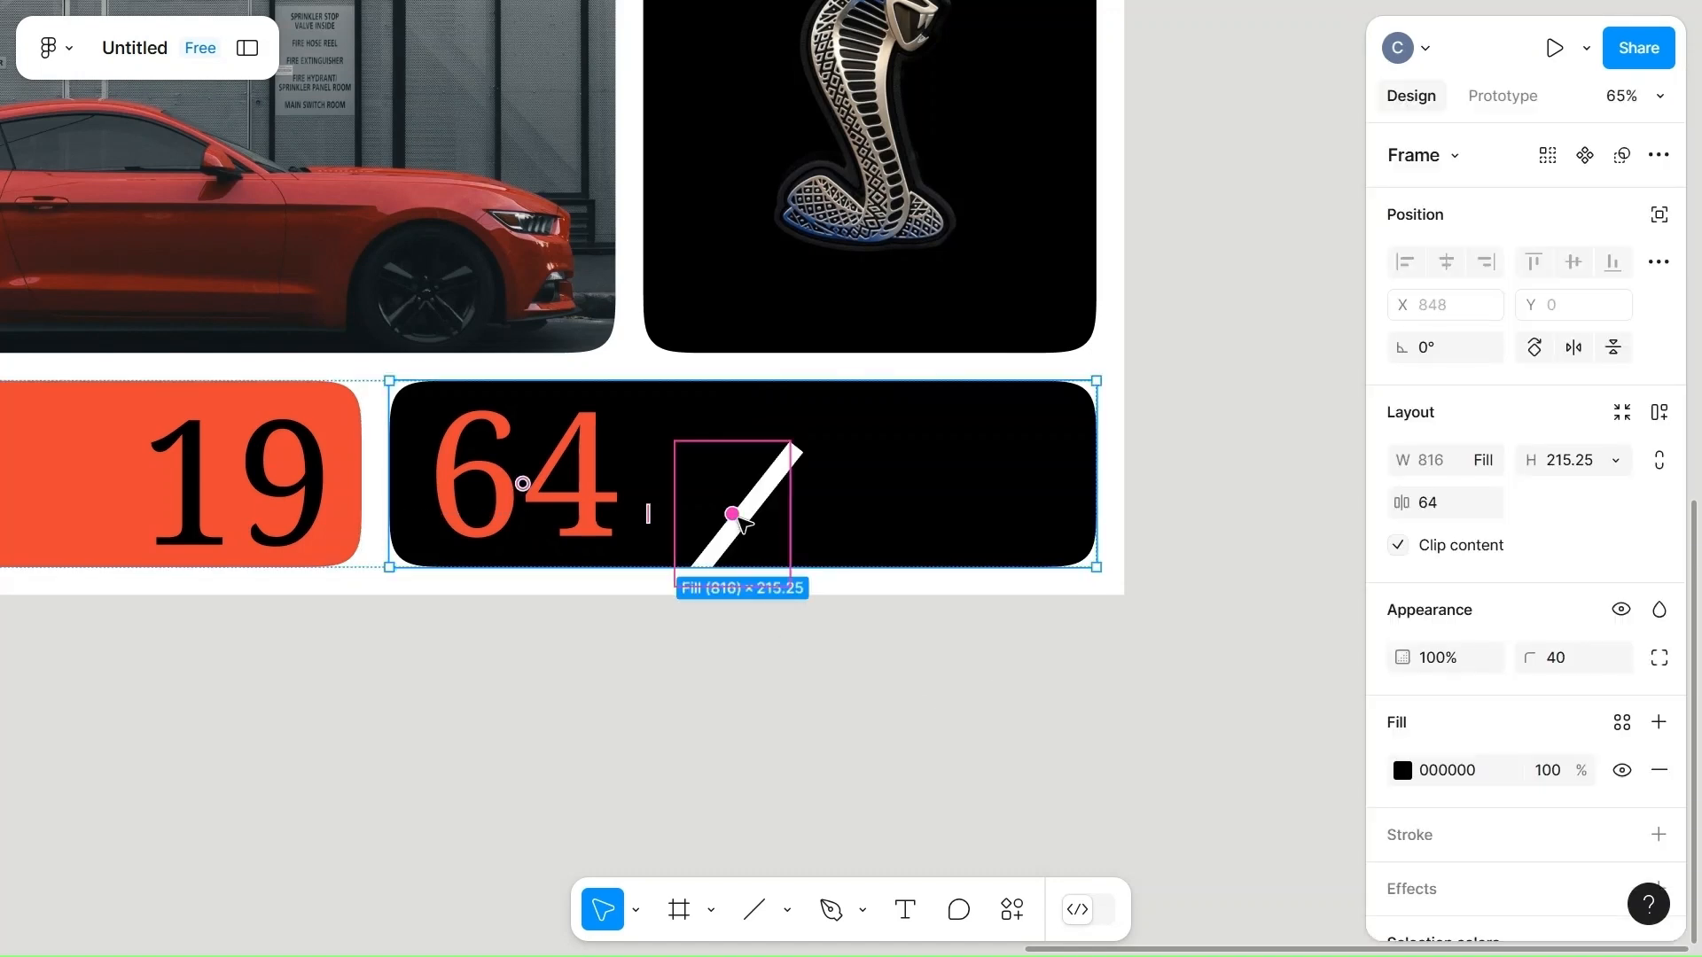
{"action": "left_click", "coordinate": [776, 506]}
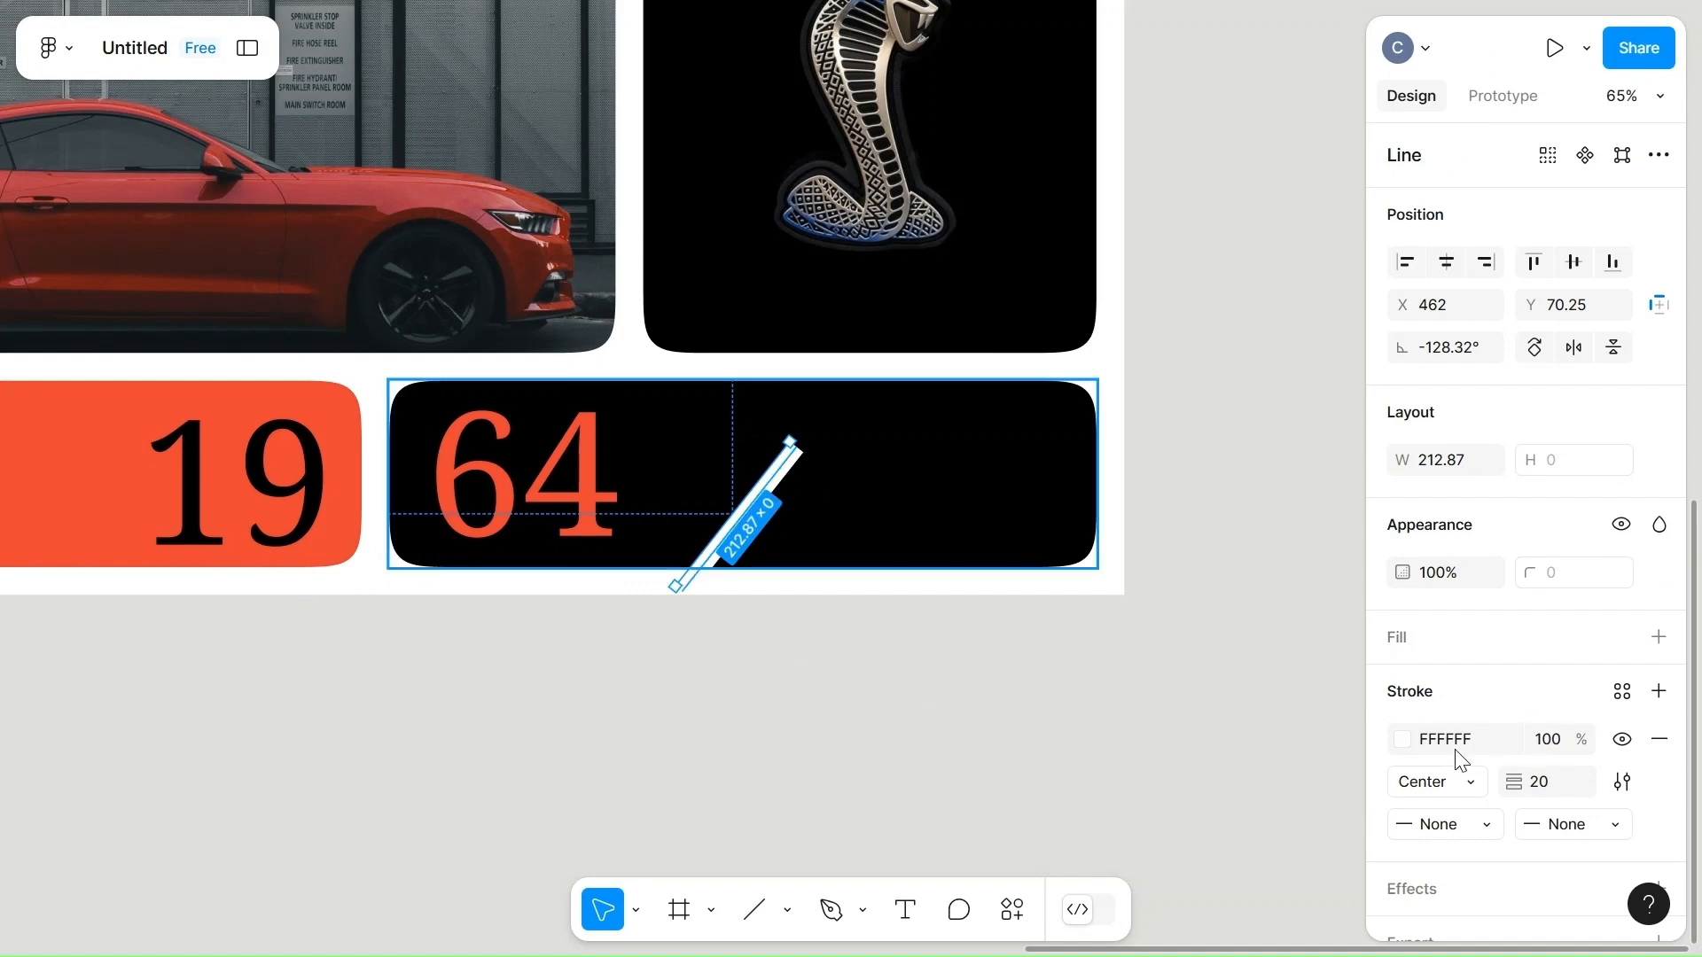
{"action": "left_click", "coordinate": [1404, 741]}
{"action": "left_click", "coordinate": [1275, 820]}
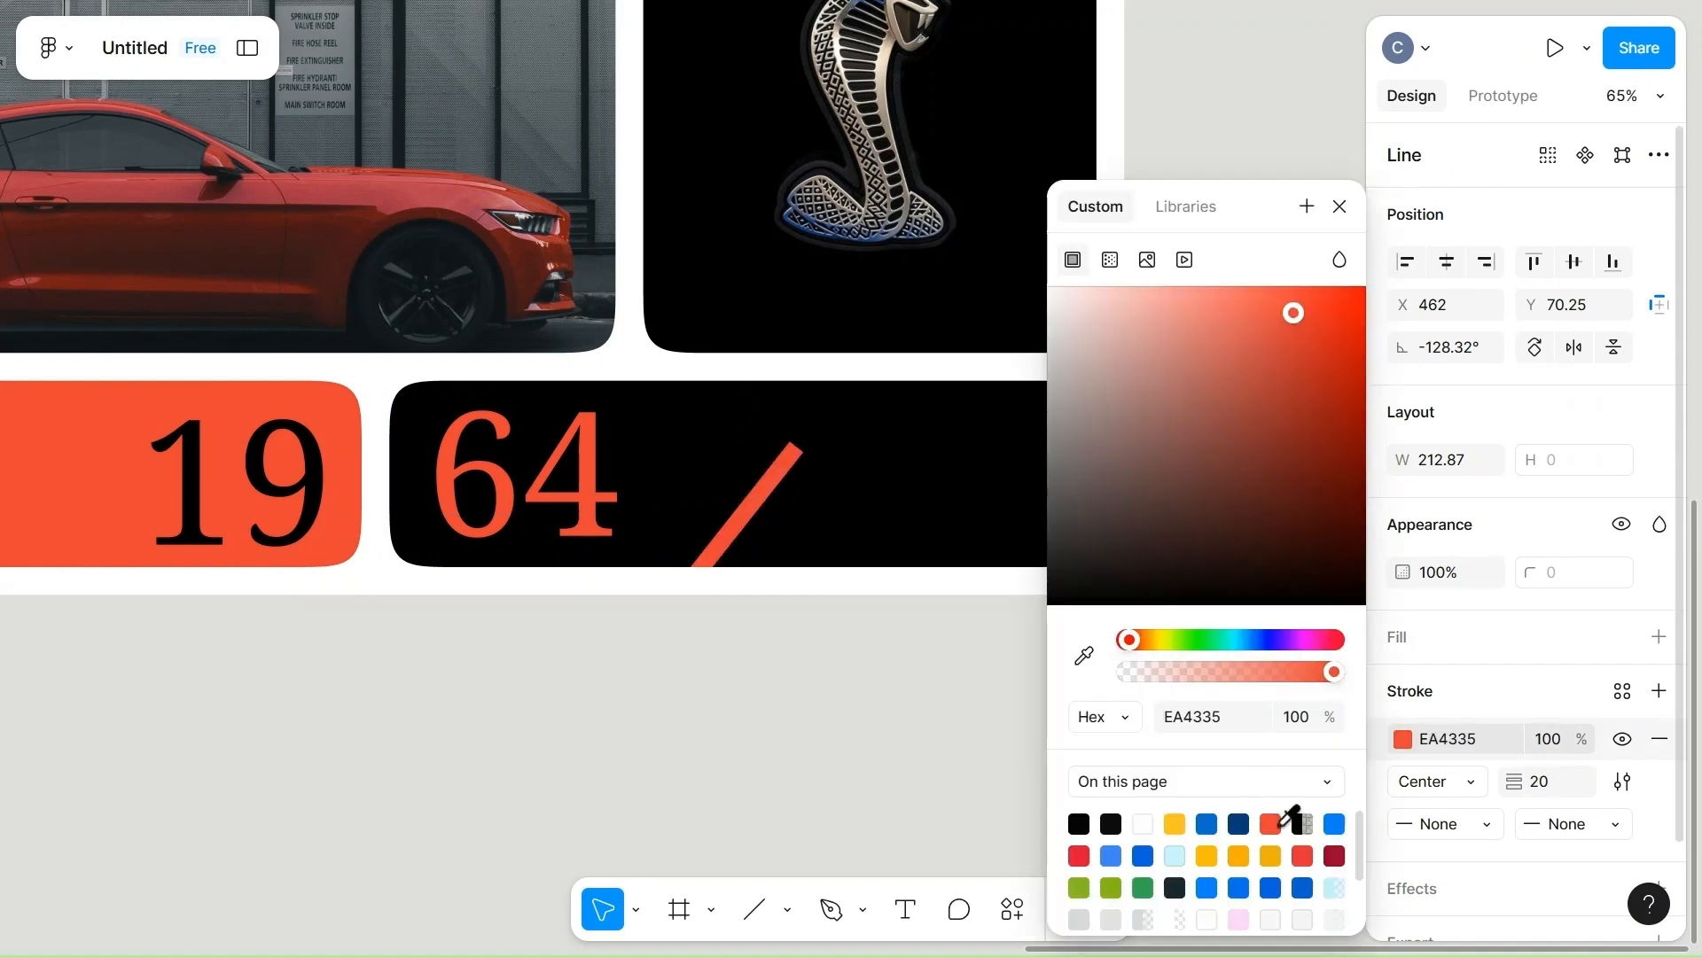
Set the diagonal line's rotation to -125°.
{"action": "left_click", "coordinate": [1459, 348]}
{"action": "type", "text": "-125"}
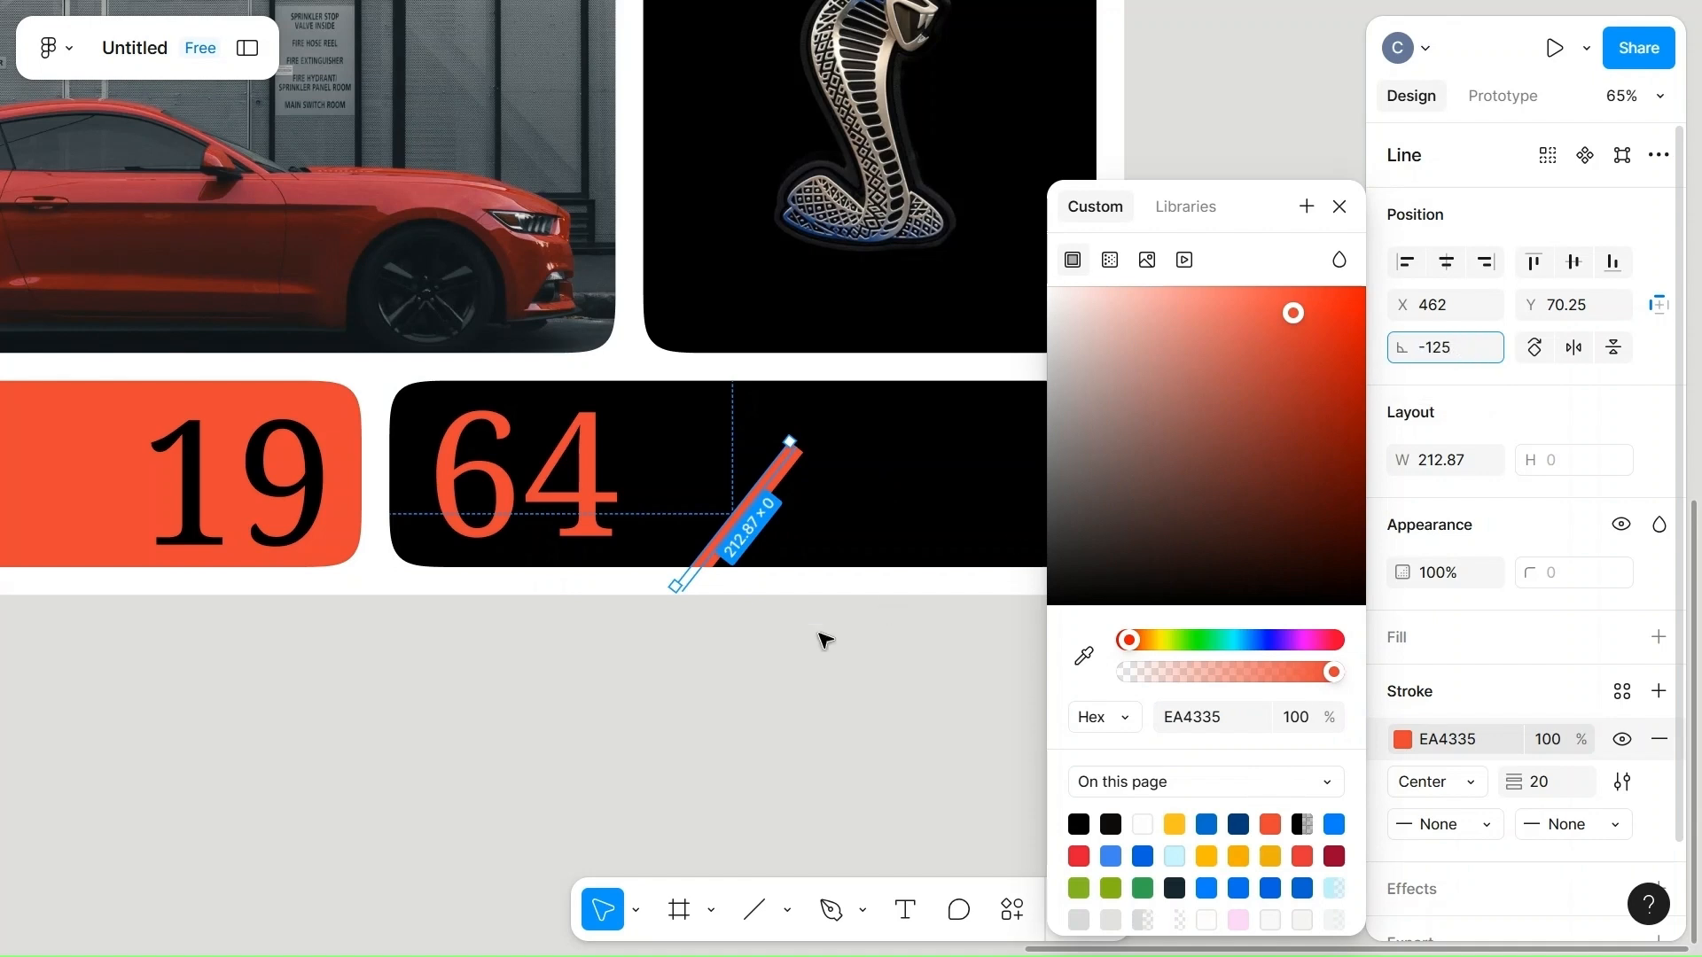
{"action": "left_click", "coordinate": [733, 763]}
{"action": "left_click", "coordinate": [771, 513]}
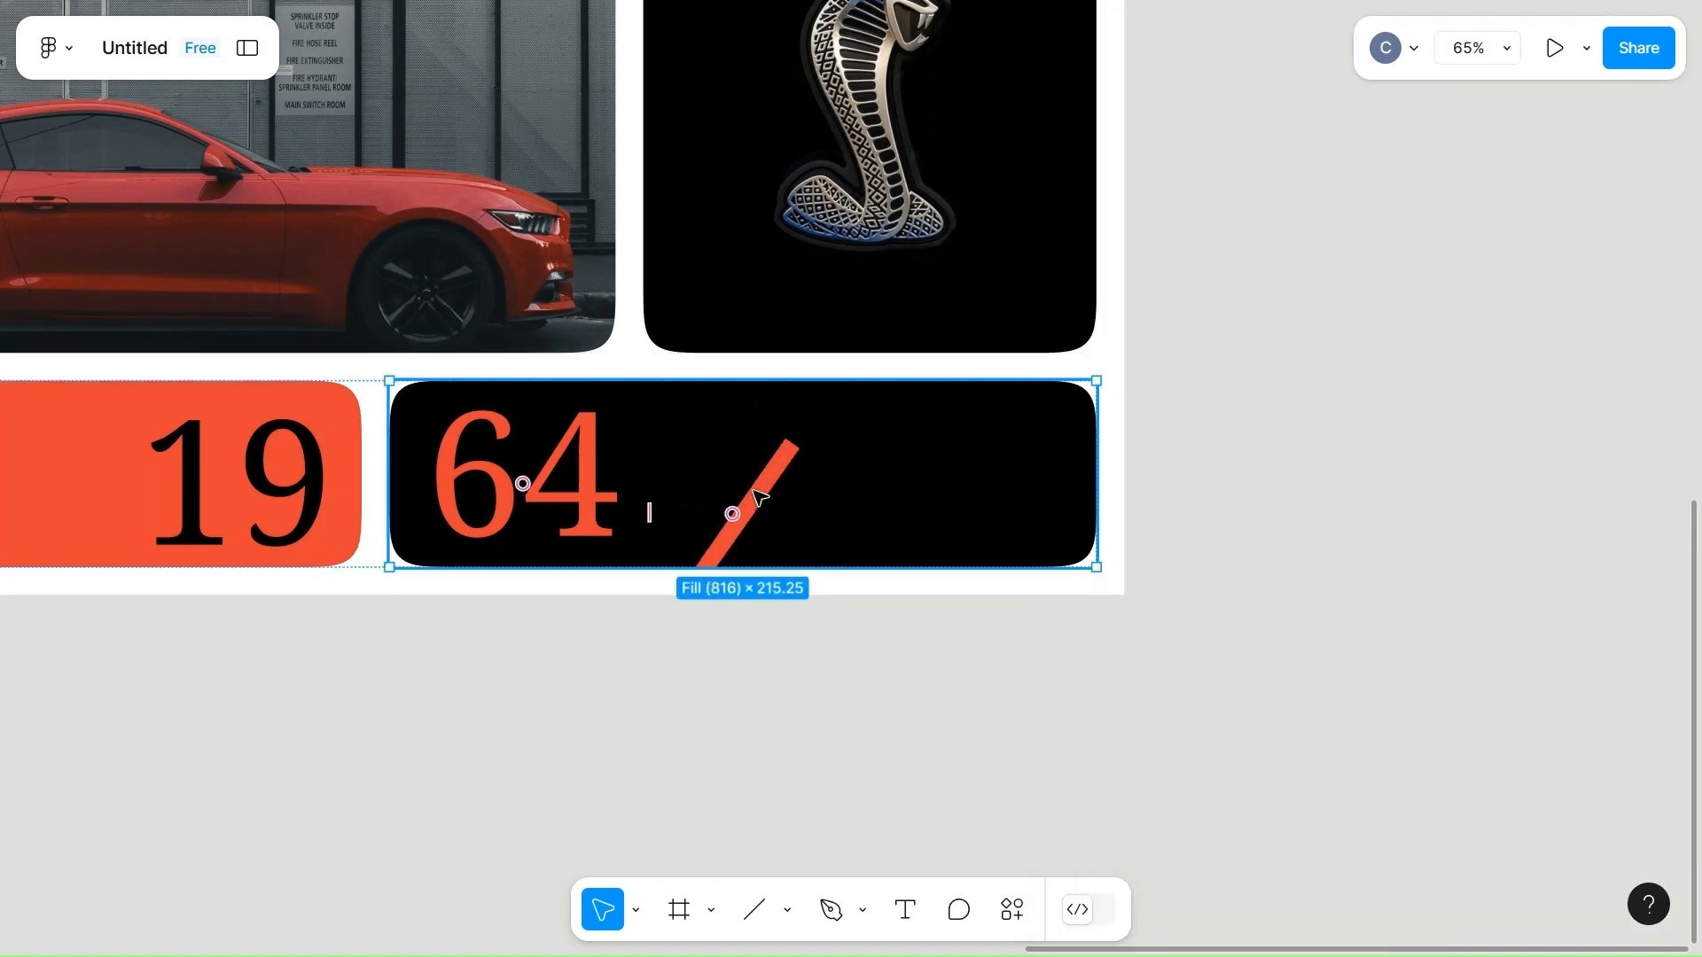
{"action": "left_click", "coordinate": [768, 503]}
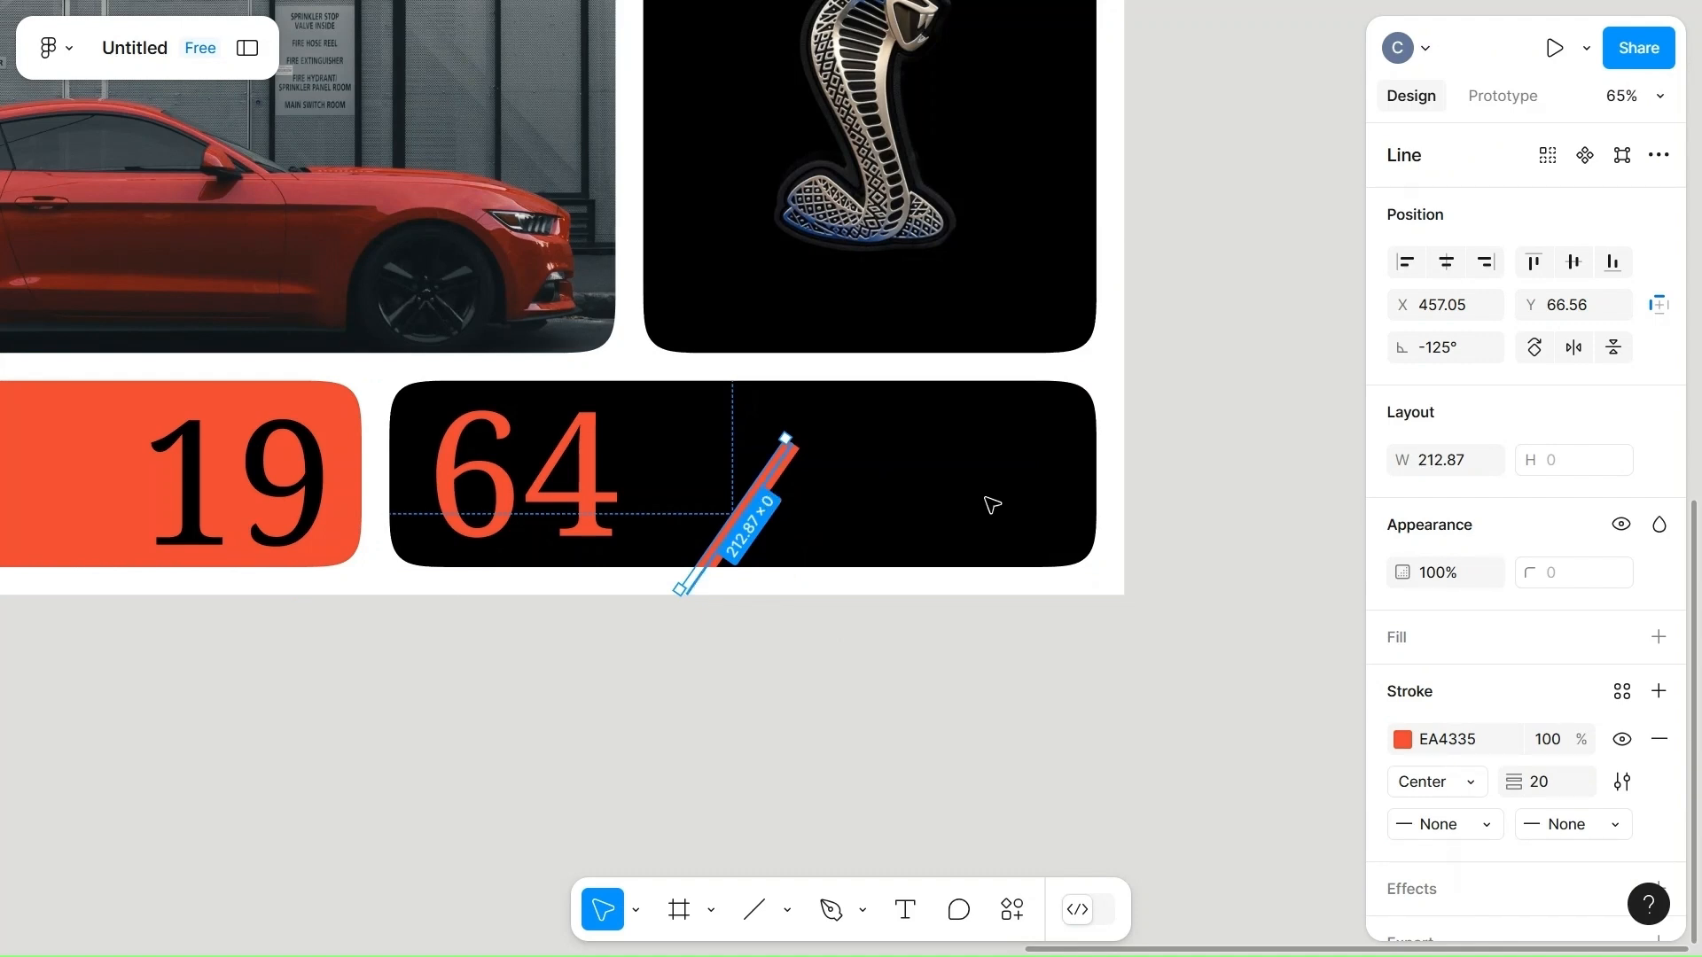
Place a copy of the diagonal line at the black cell's outer edge and move the original close beside it as a parallel stripe.
{"action": "left_click_drag", "start_coordinate": [749, 497], "coordinate": [1083, 495]}
{"action": "double_click", "coordinate": [748, 534]}
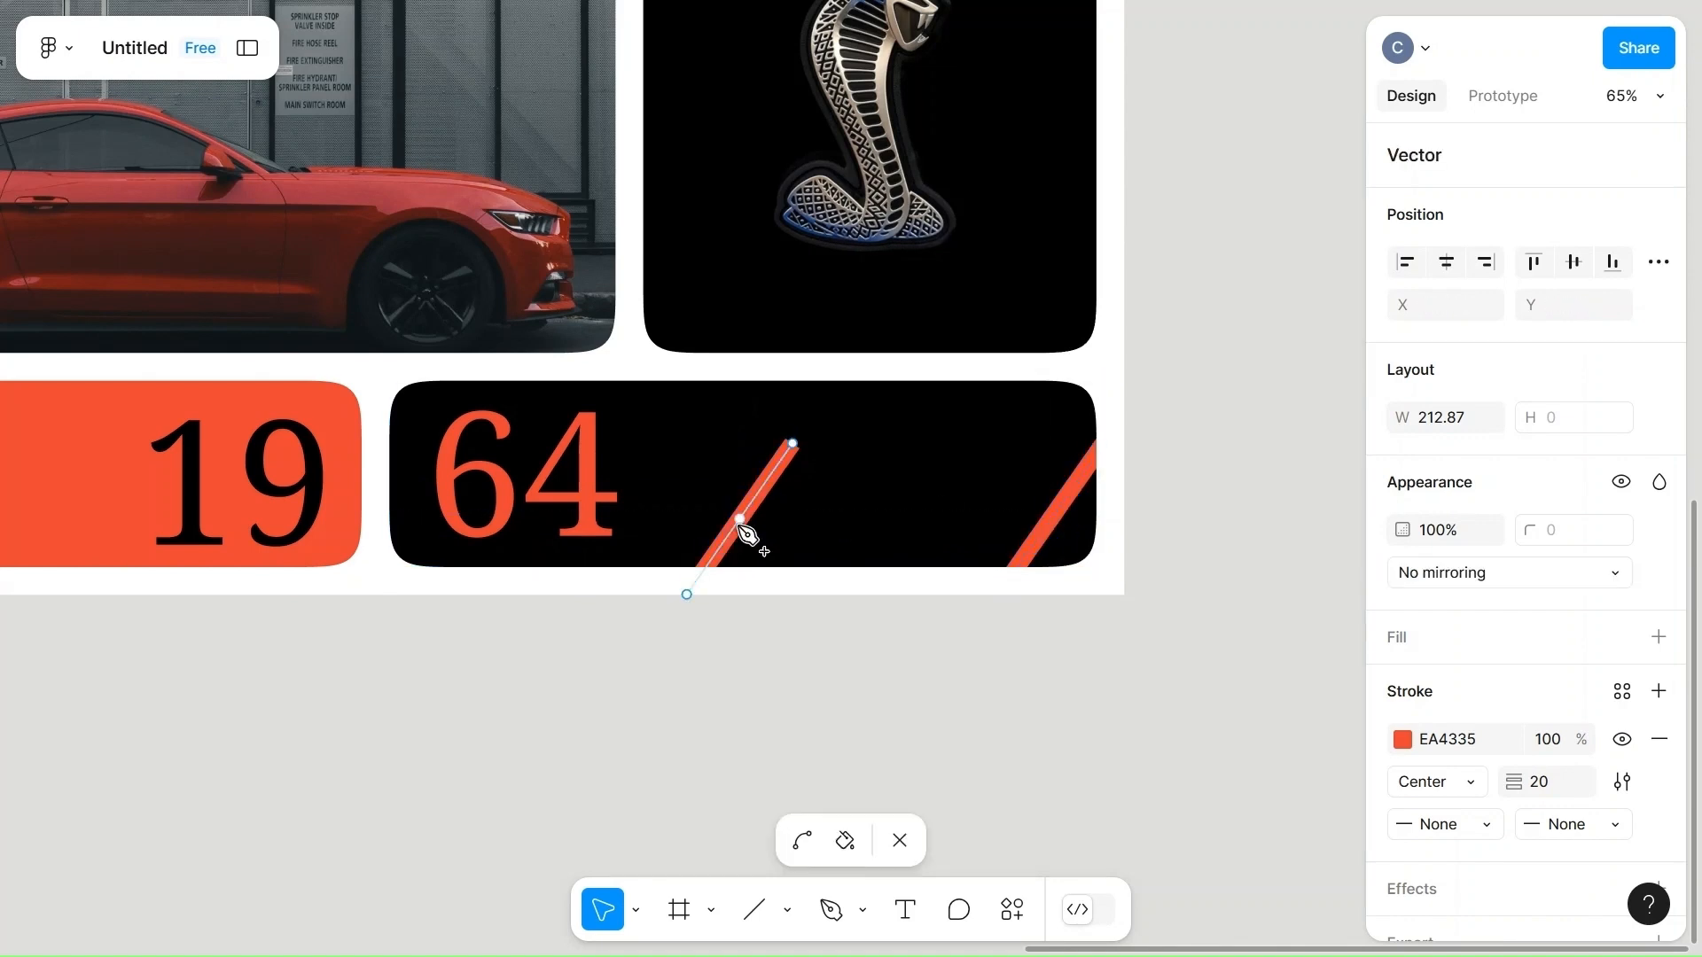
{"action": "key", "text": "Escape"}
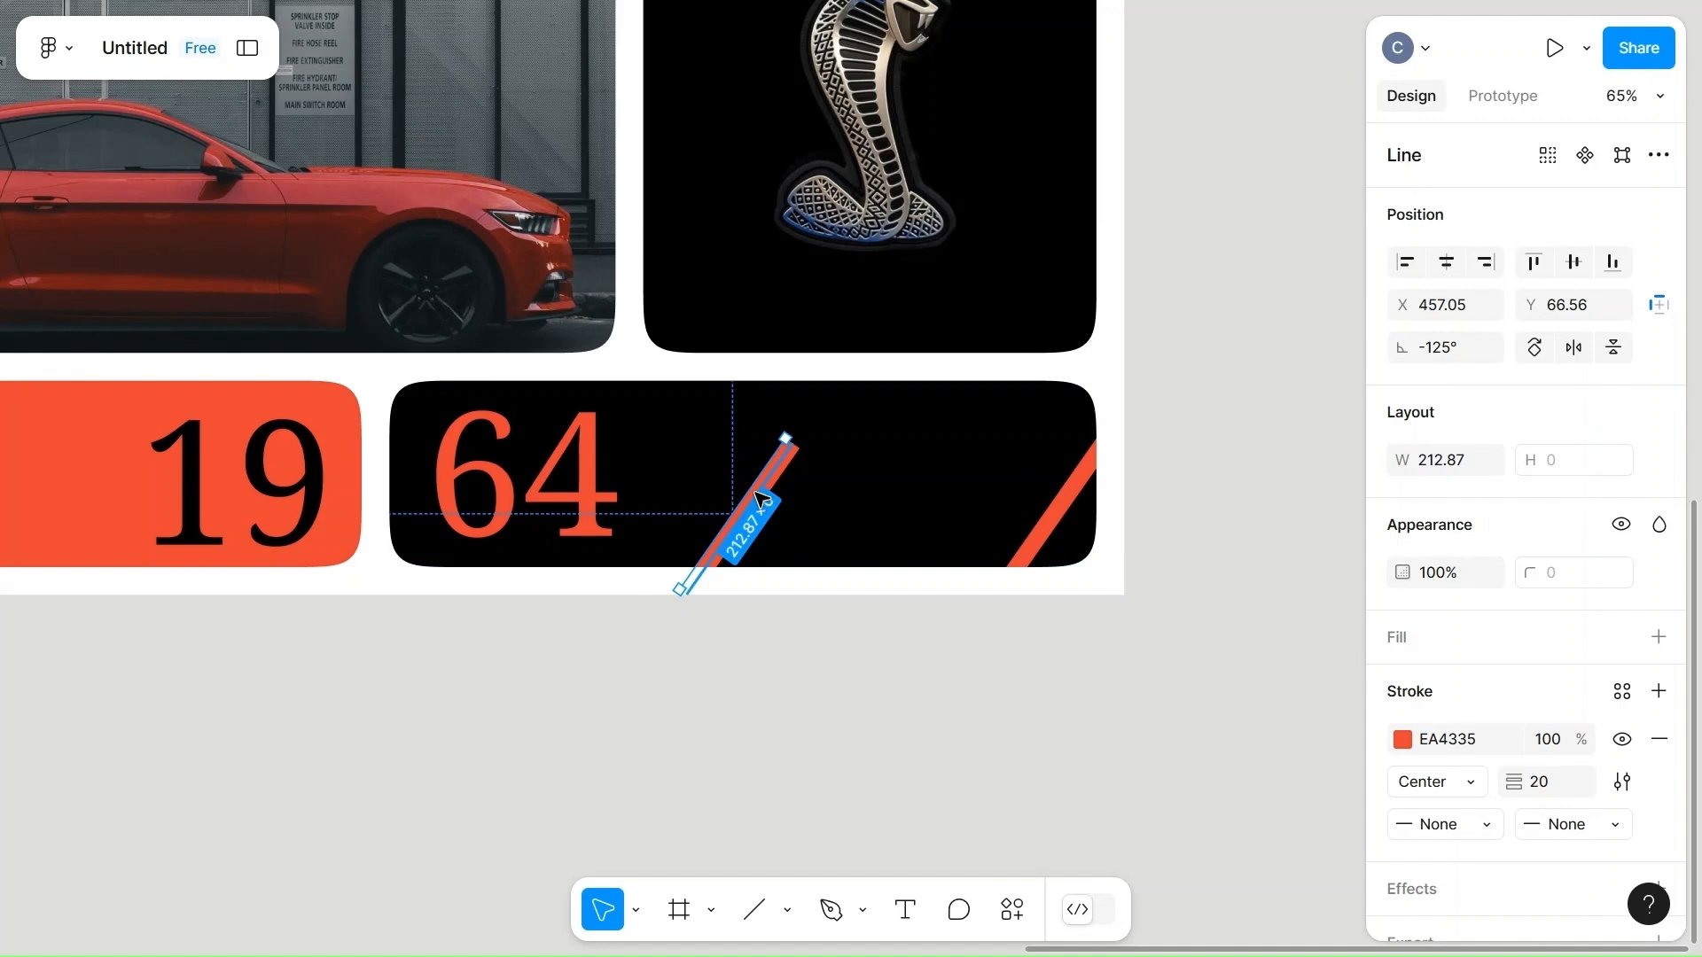
{"action": "left_click_drag", "start_coordinate": [761, 499], "coordinate": [1040, 462]}
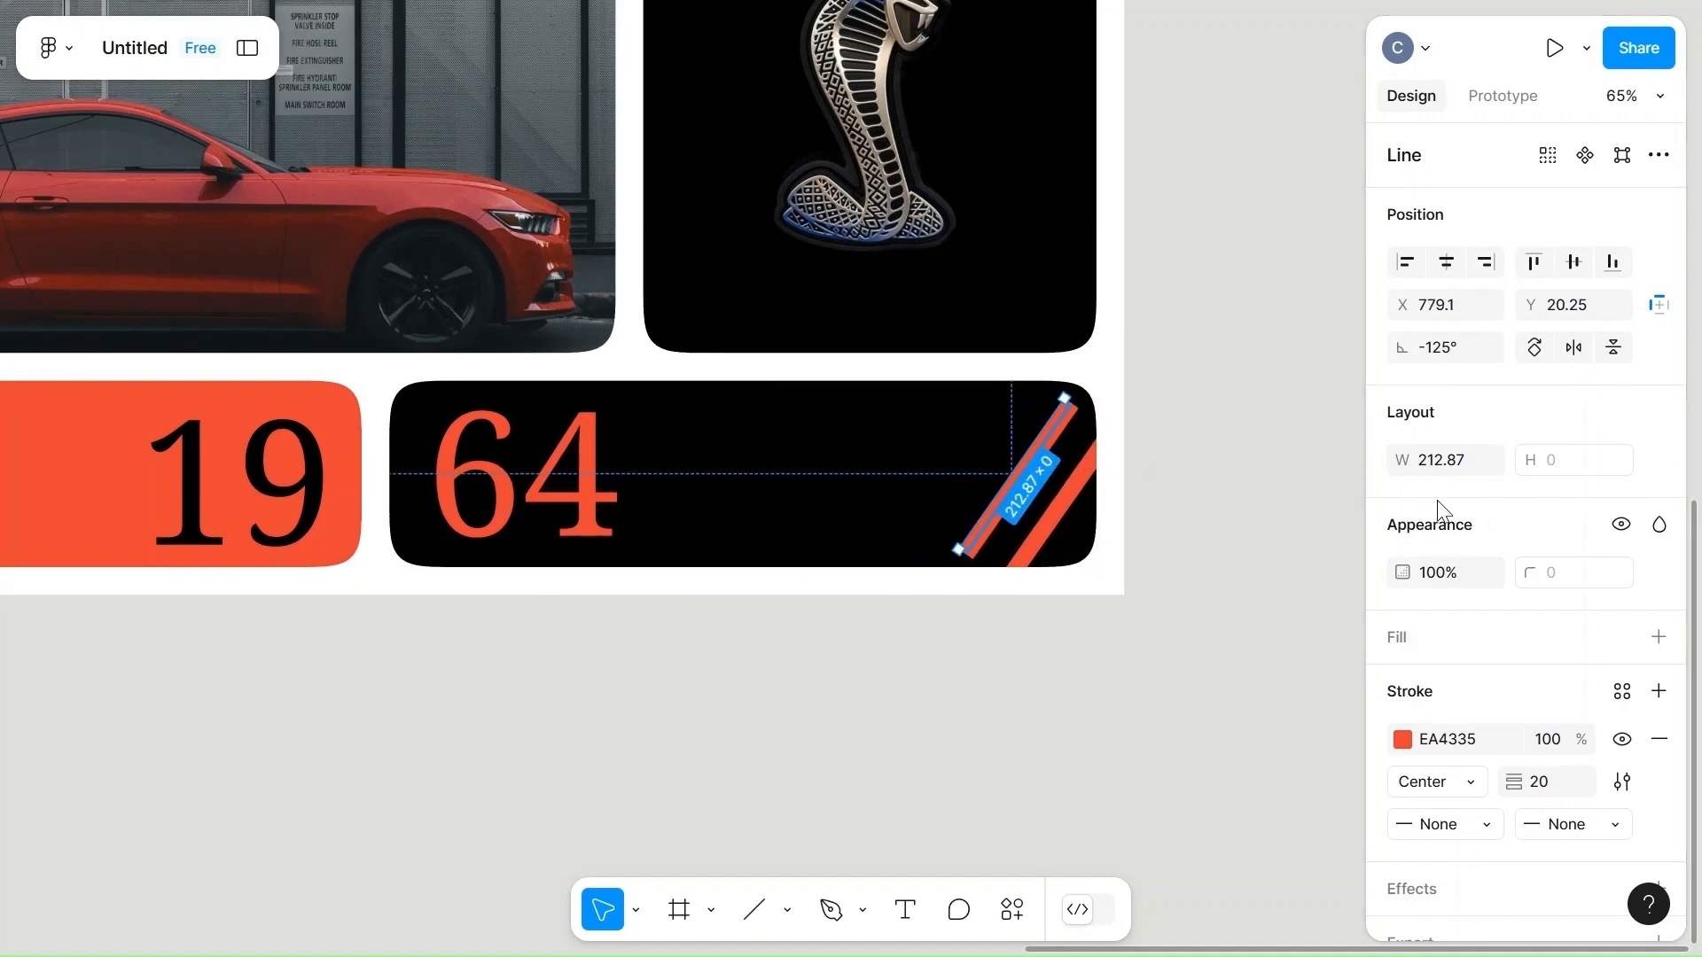
Set the inner stripe's length to 300 and shift it so both ends extend beyond the black cell.
{"action": "left_click", "coordinate": [1471, 459]}
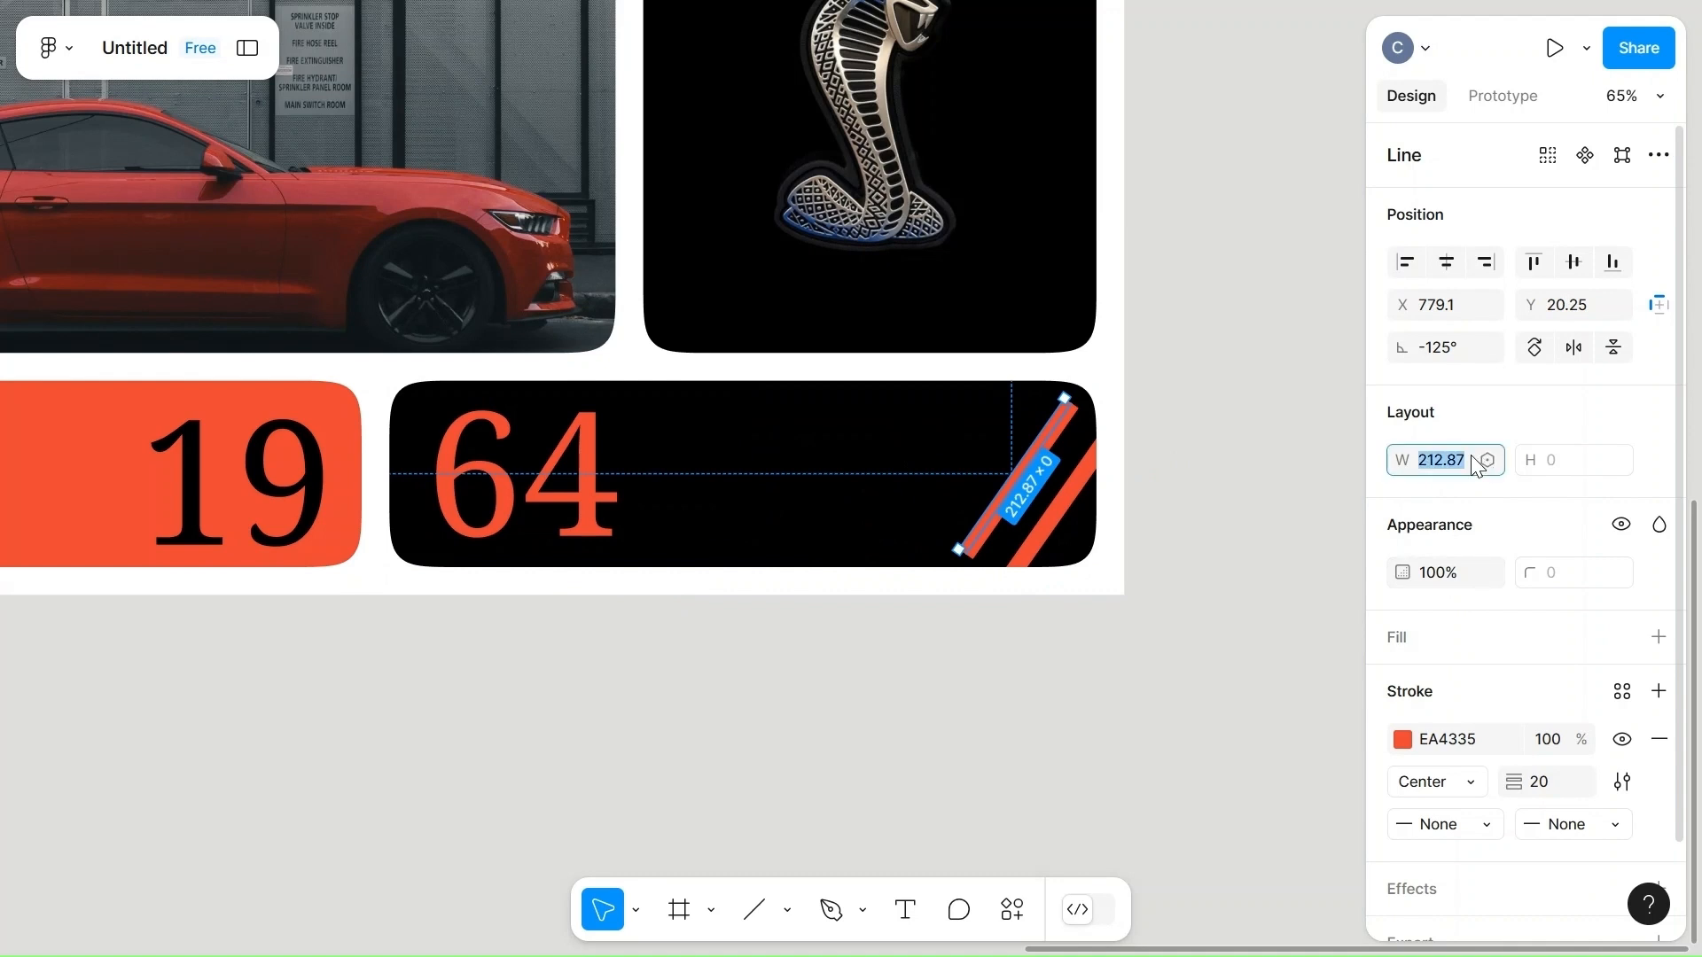
{"action": "left_click", "coordinate": [1102, 657]}
{"action": "left_click", "coordinate": [1001, 512]}
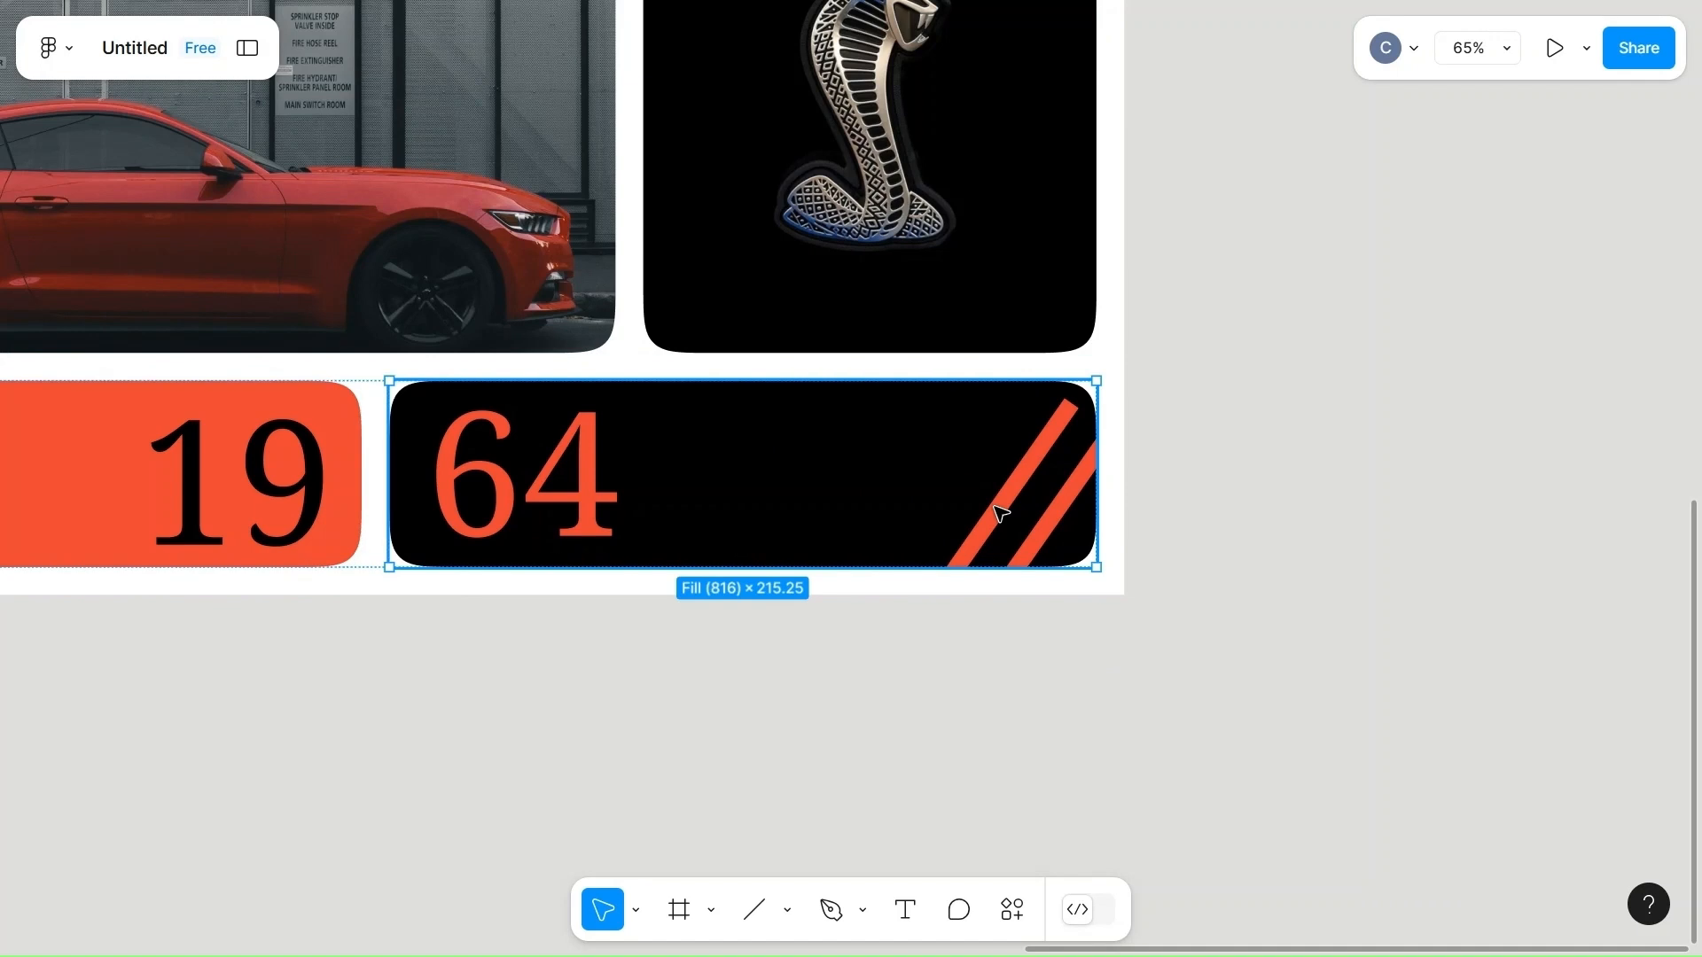
{"action": "left_click", "coordinate": [1001, 513]}
{"action": "left_click_drag", "start_coordinate": [1000, 512], "coordinate": [1025, 486]}
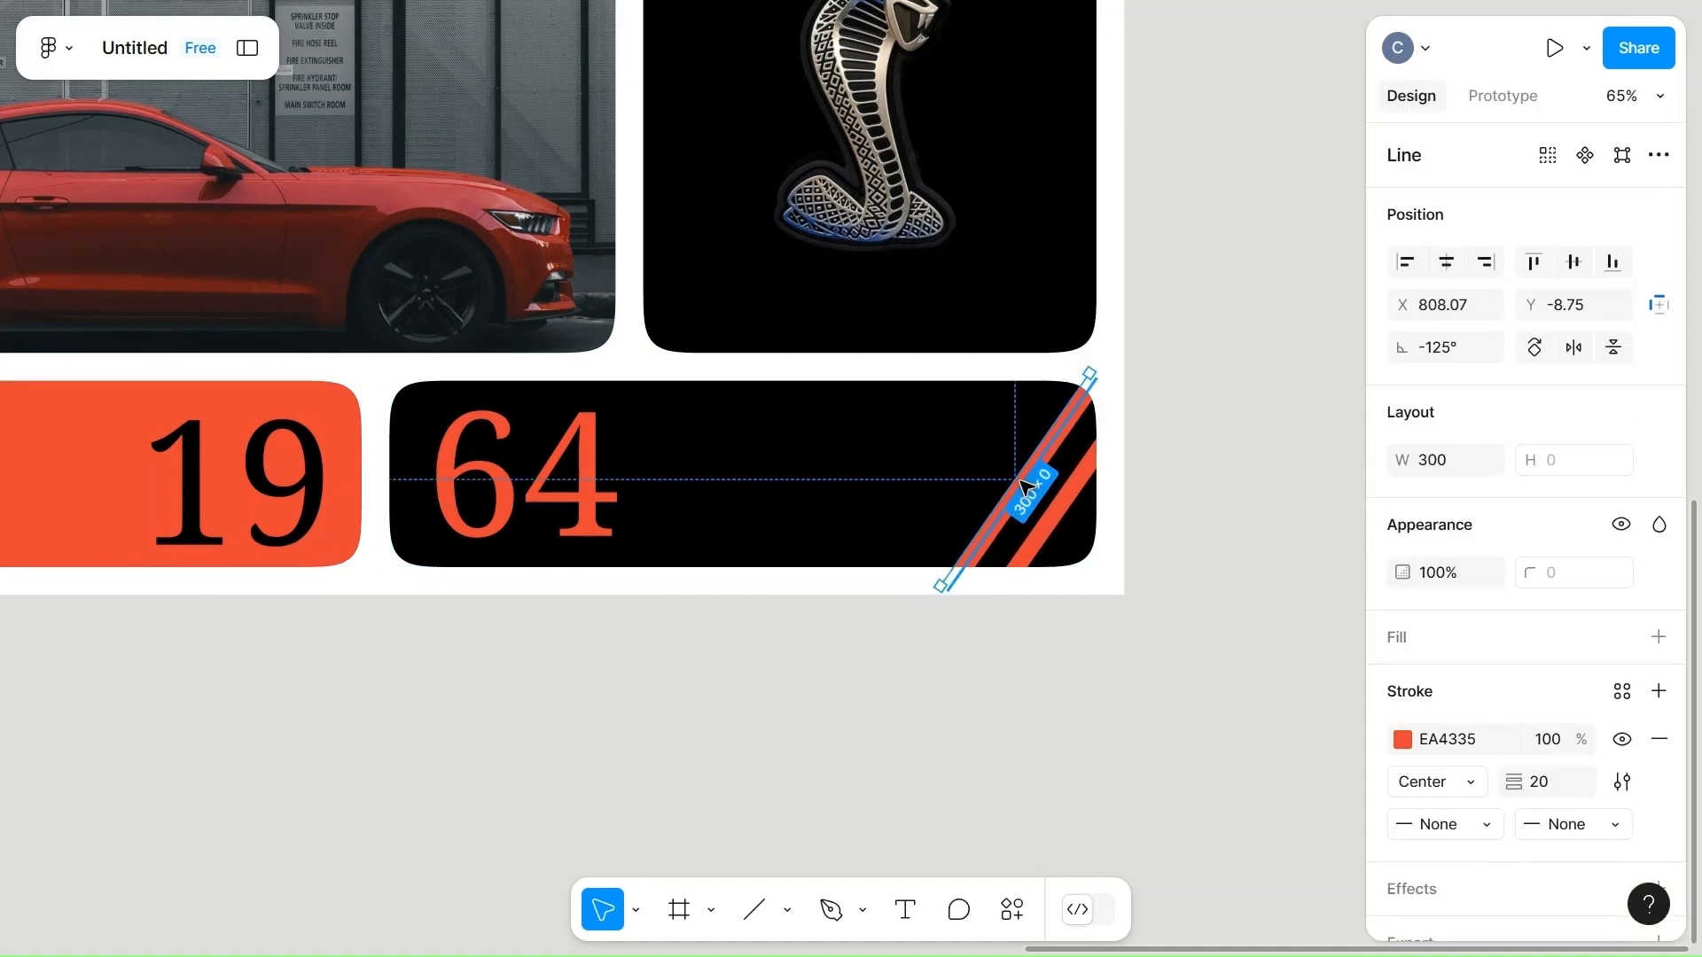
{"action": "left_click", "coordinate": [1196, 509]}
Move the "19" text to the outer edge of the orange-red cell so its first digit is partly cut off.
{"action": "scroll", "coordinate": [1197, 509], "scroll_direction": "down", "scroll_amount": 5}
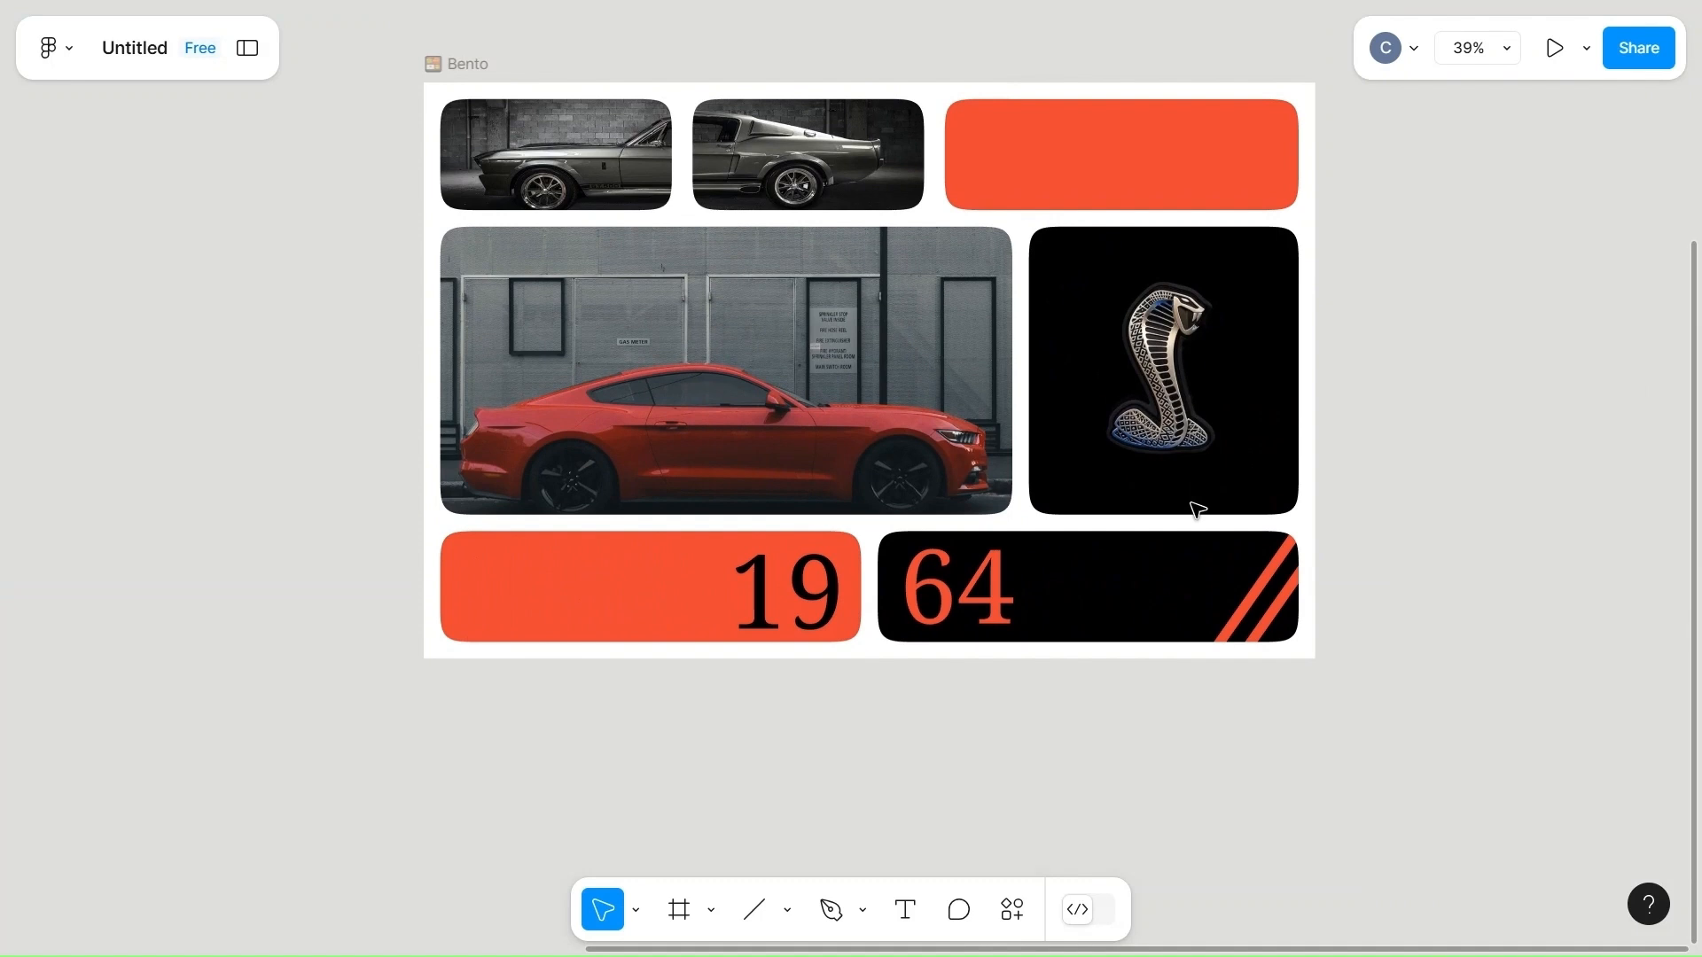
{"action": "scroll", "coordinate": [1196, 509], "scroll_direction": "up", "scroll_amount": 3}
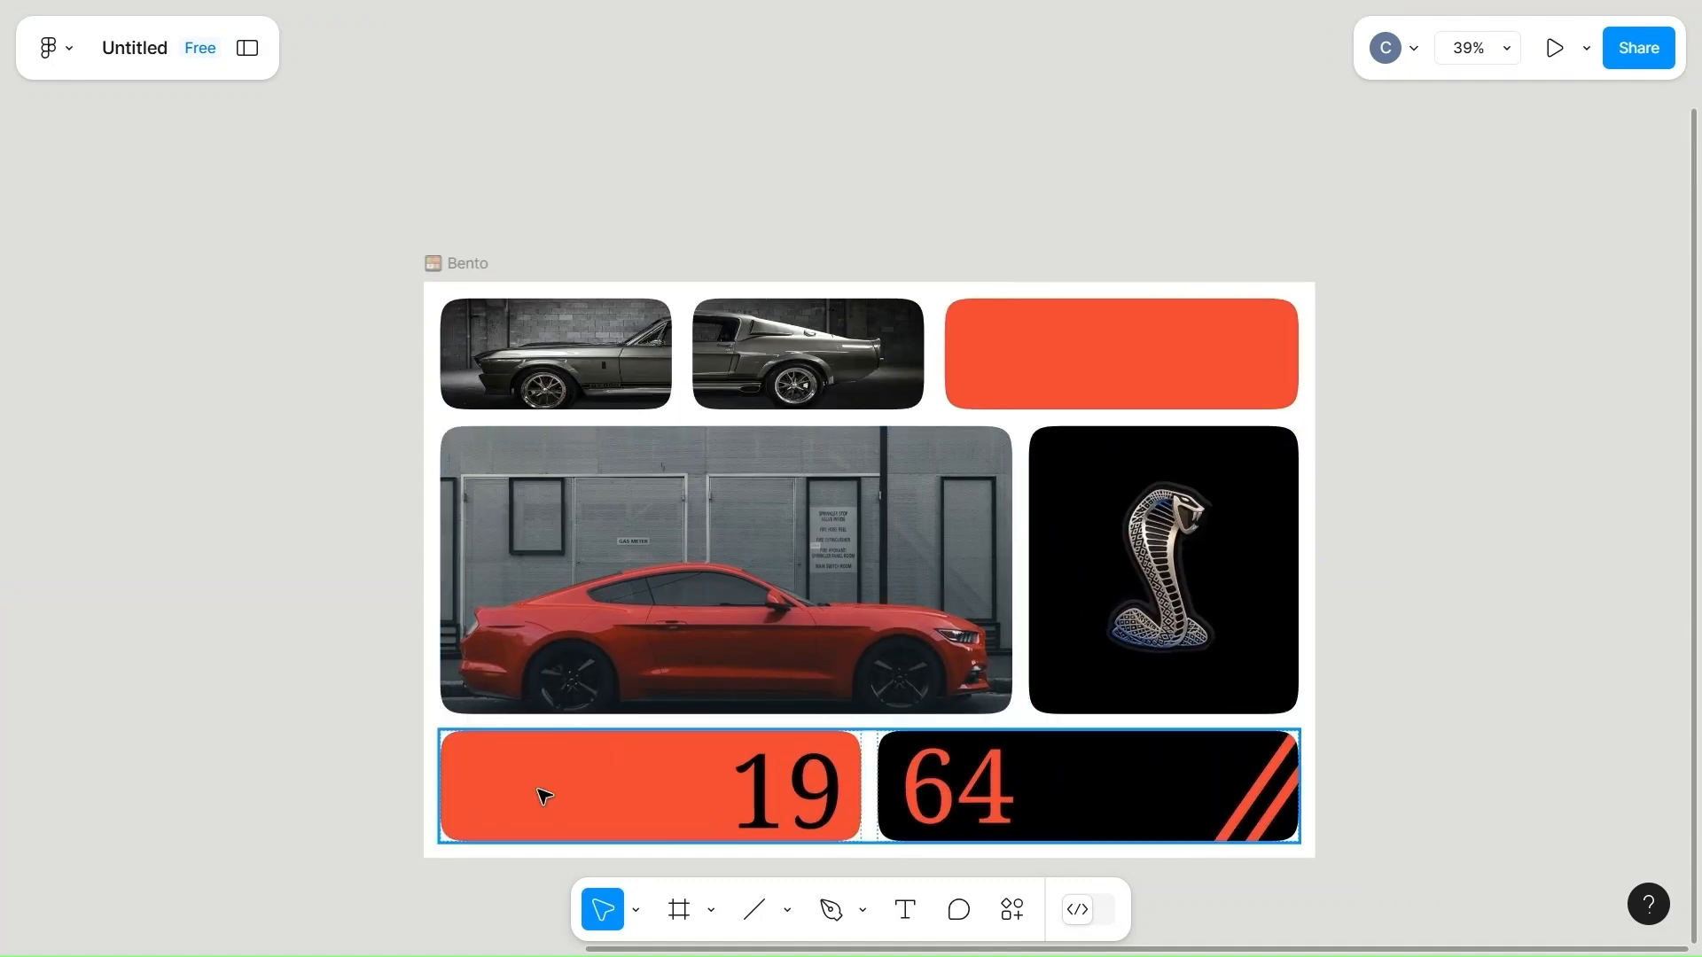
{"action": "left_click", "coordinate": [498, 824]}
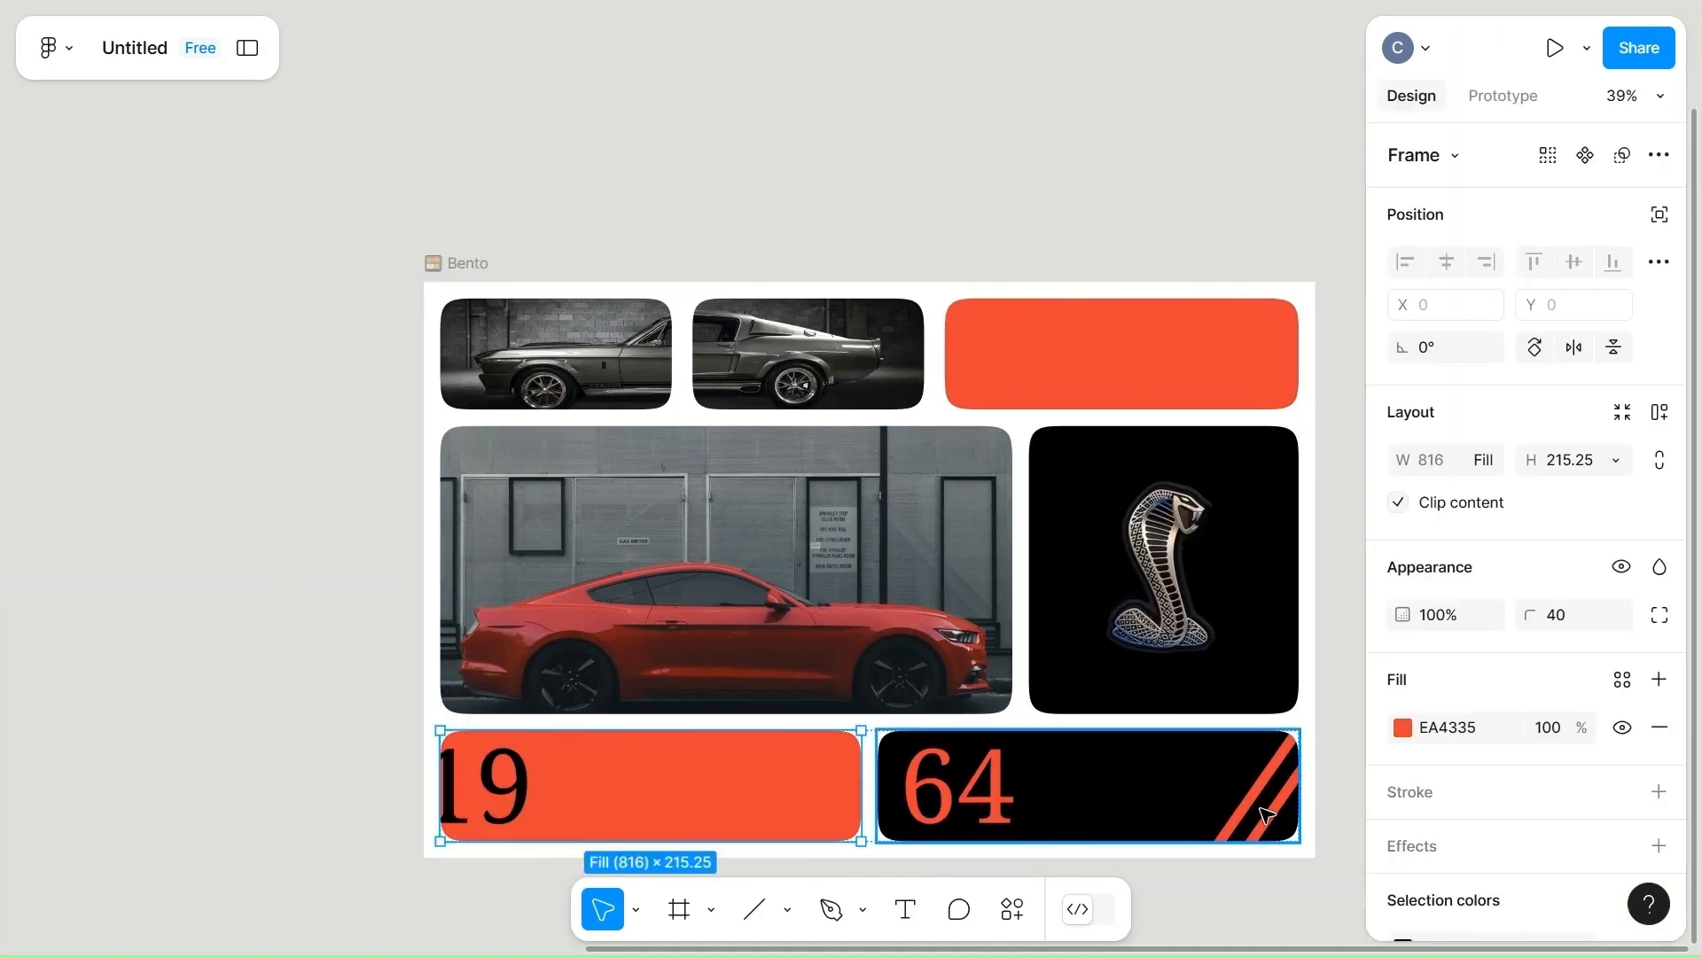
Move both diagonal stripes together across the black cell, right beside the "64" text.
{"action": "left_click", "coordinate": [1267, 816]}
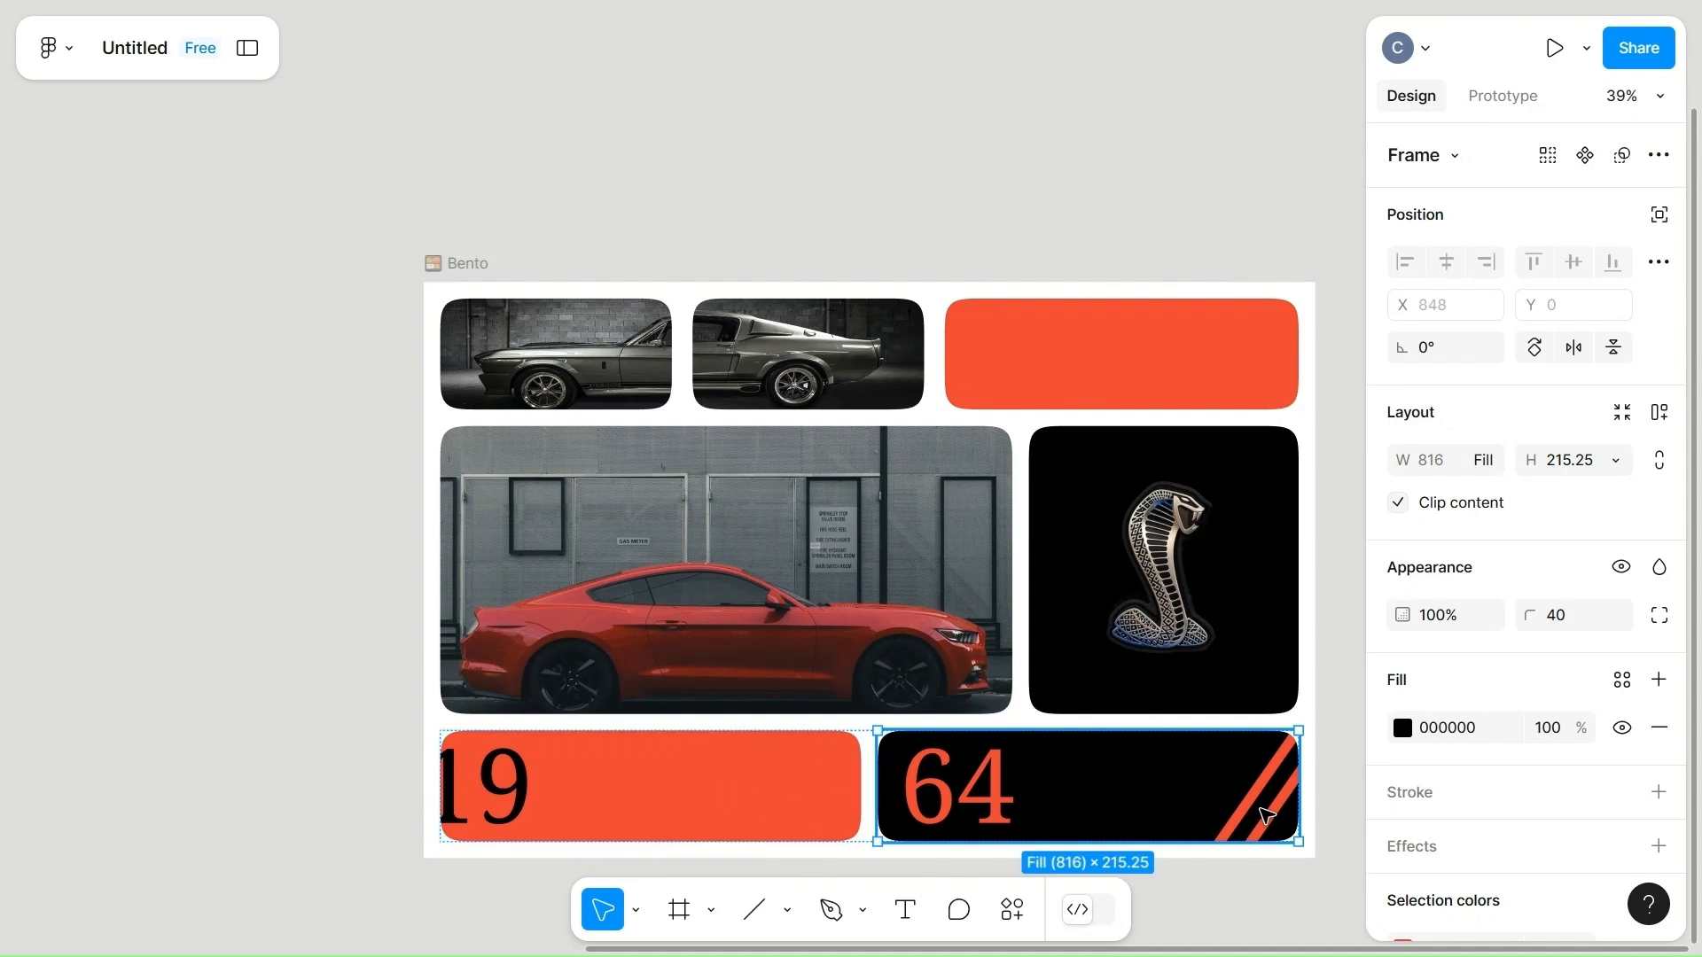
{"action": "double_click", "coordinate": [1257, 809]}
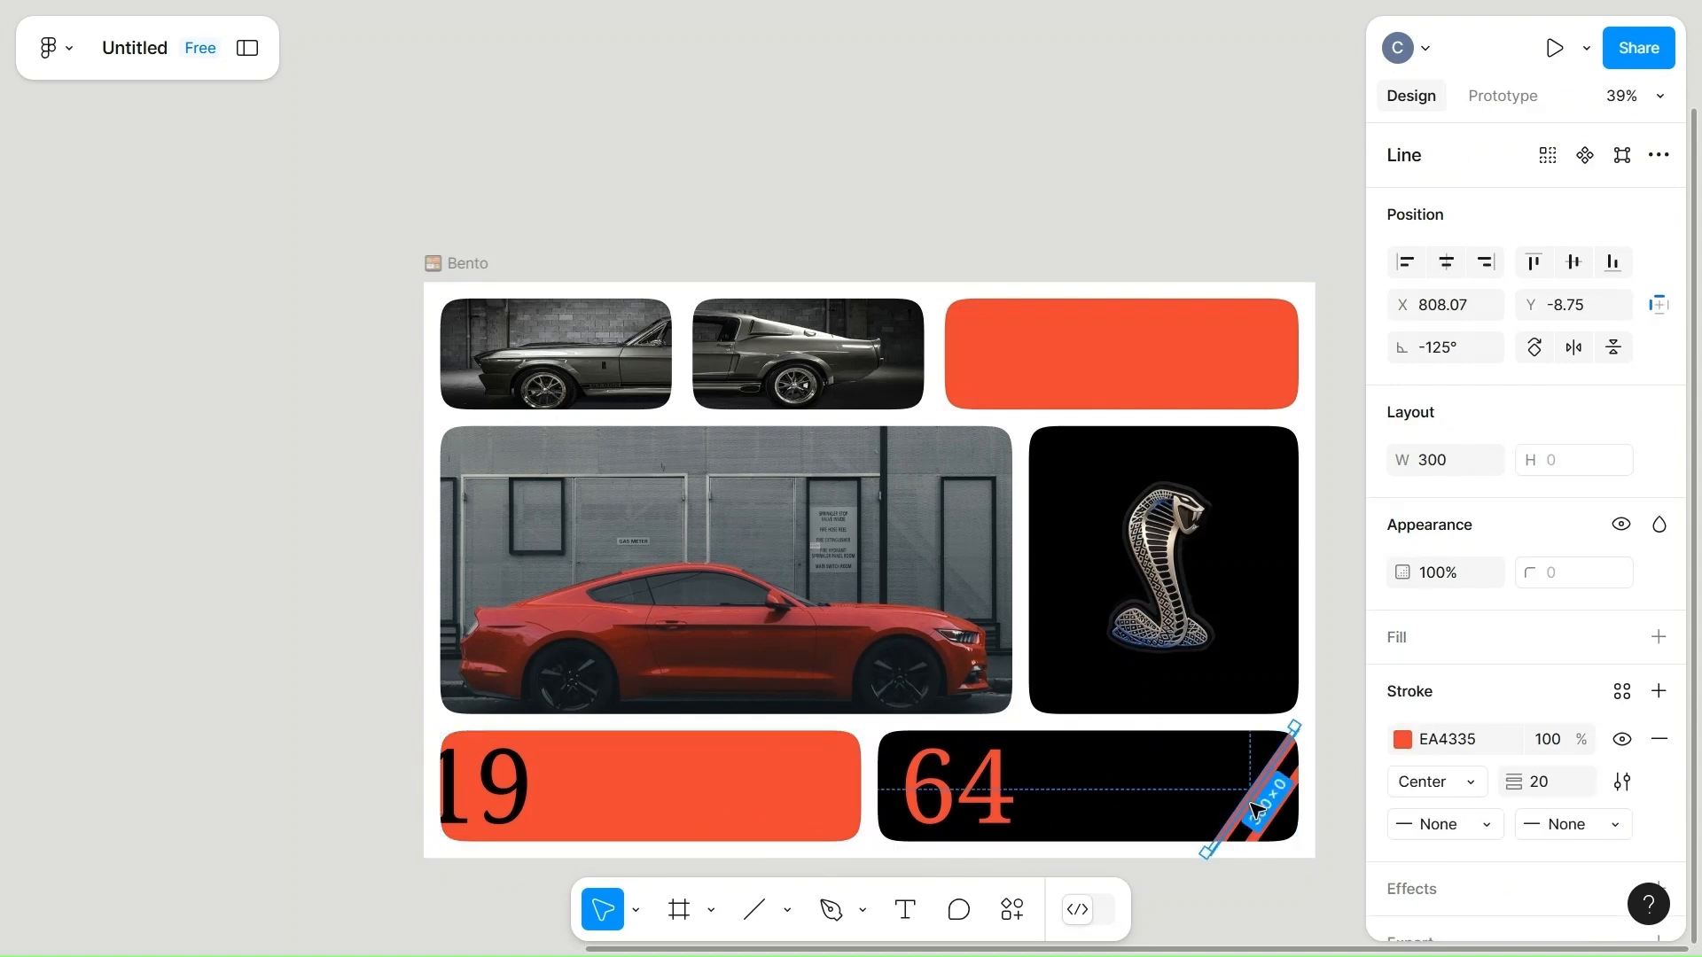
{"action": "left_click", "coordinate": [1282, 824], "text": "shift"}
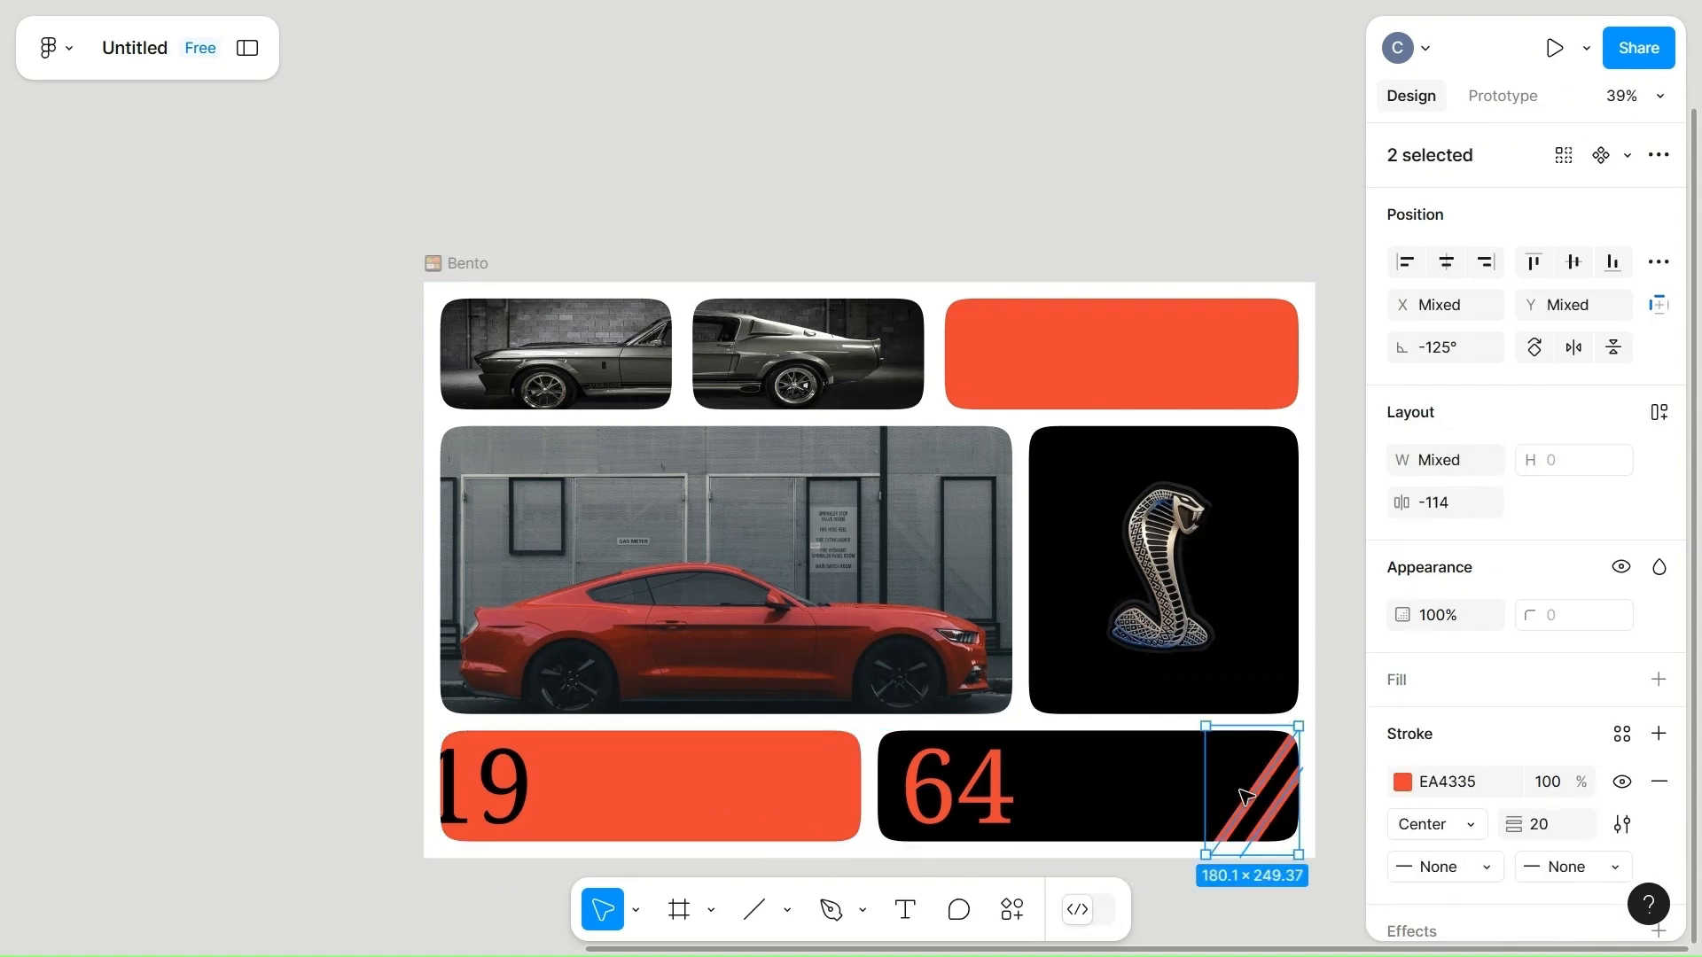
{"action": "left_click_drag", "start_coordinate": [1245, 796], "coordinate": [1053, 787]}
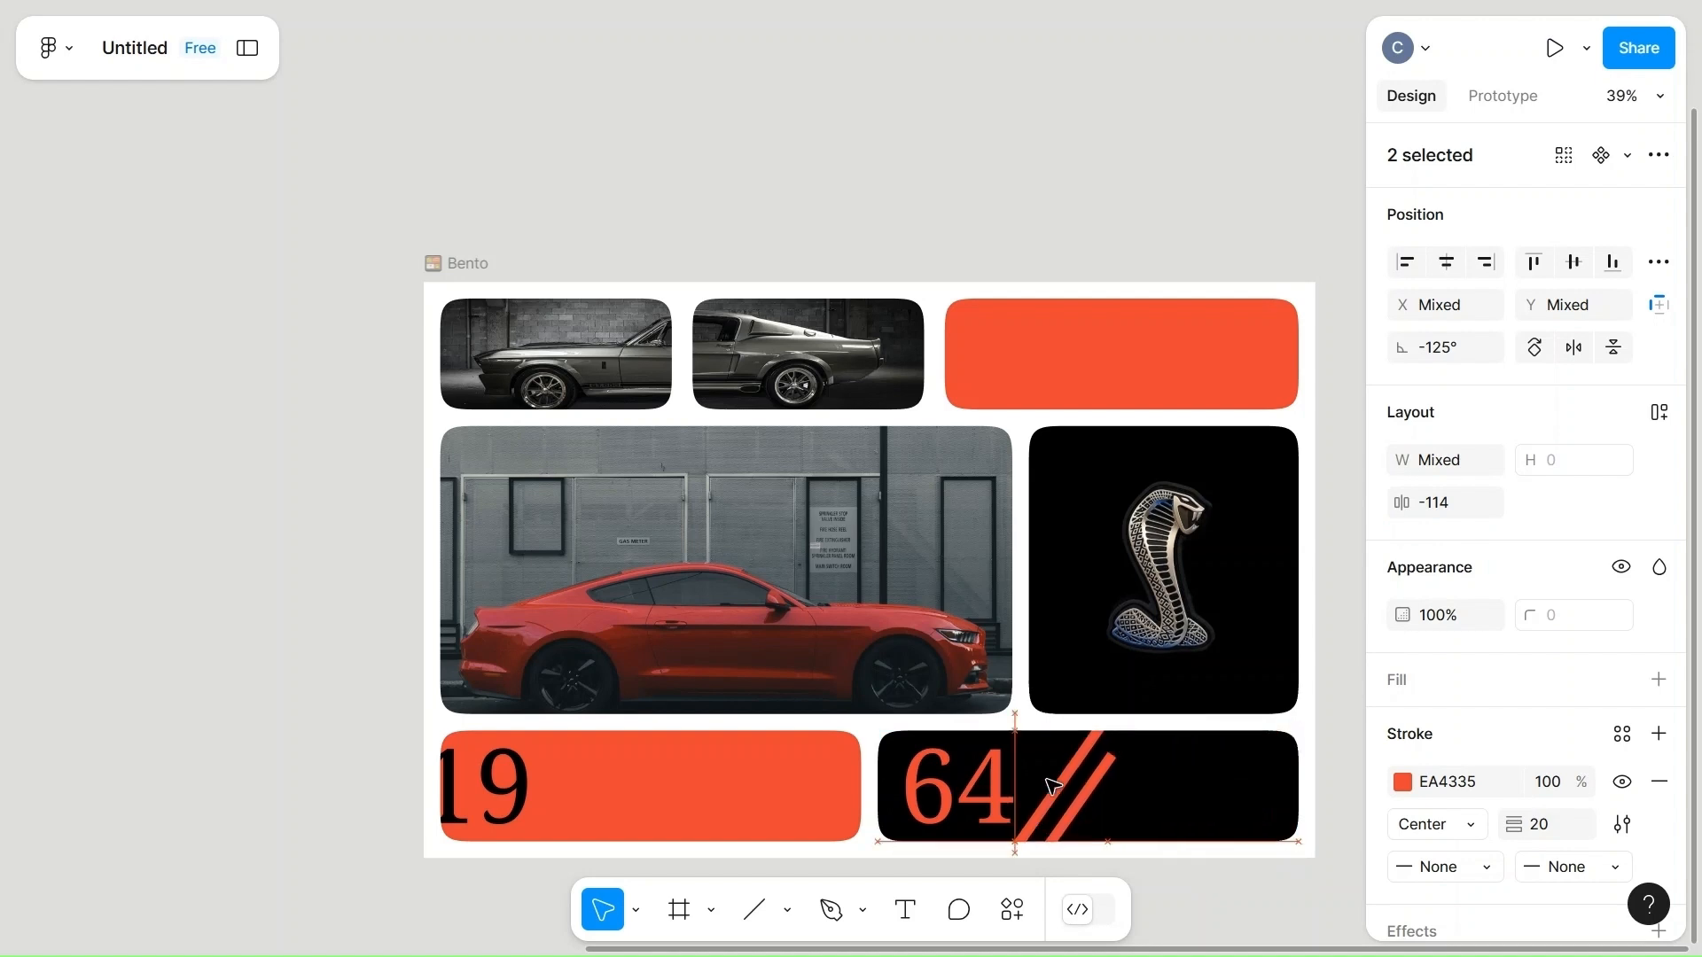
Duplicate the orange-red "19" cell within the bottom row.
{"action": "left_click", "coordinate": [644, 807]}
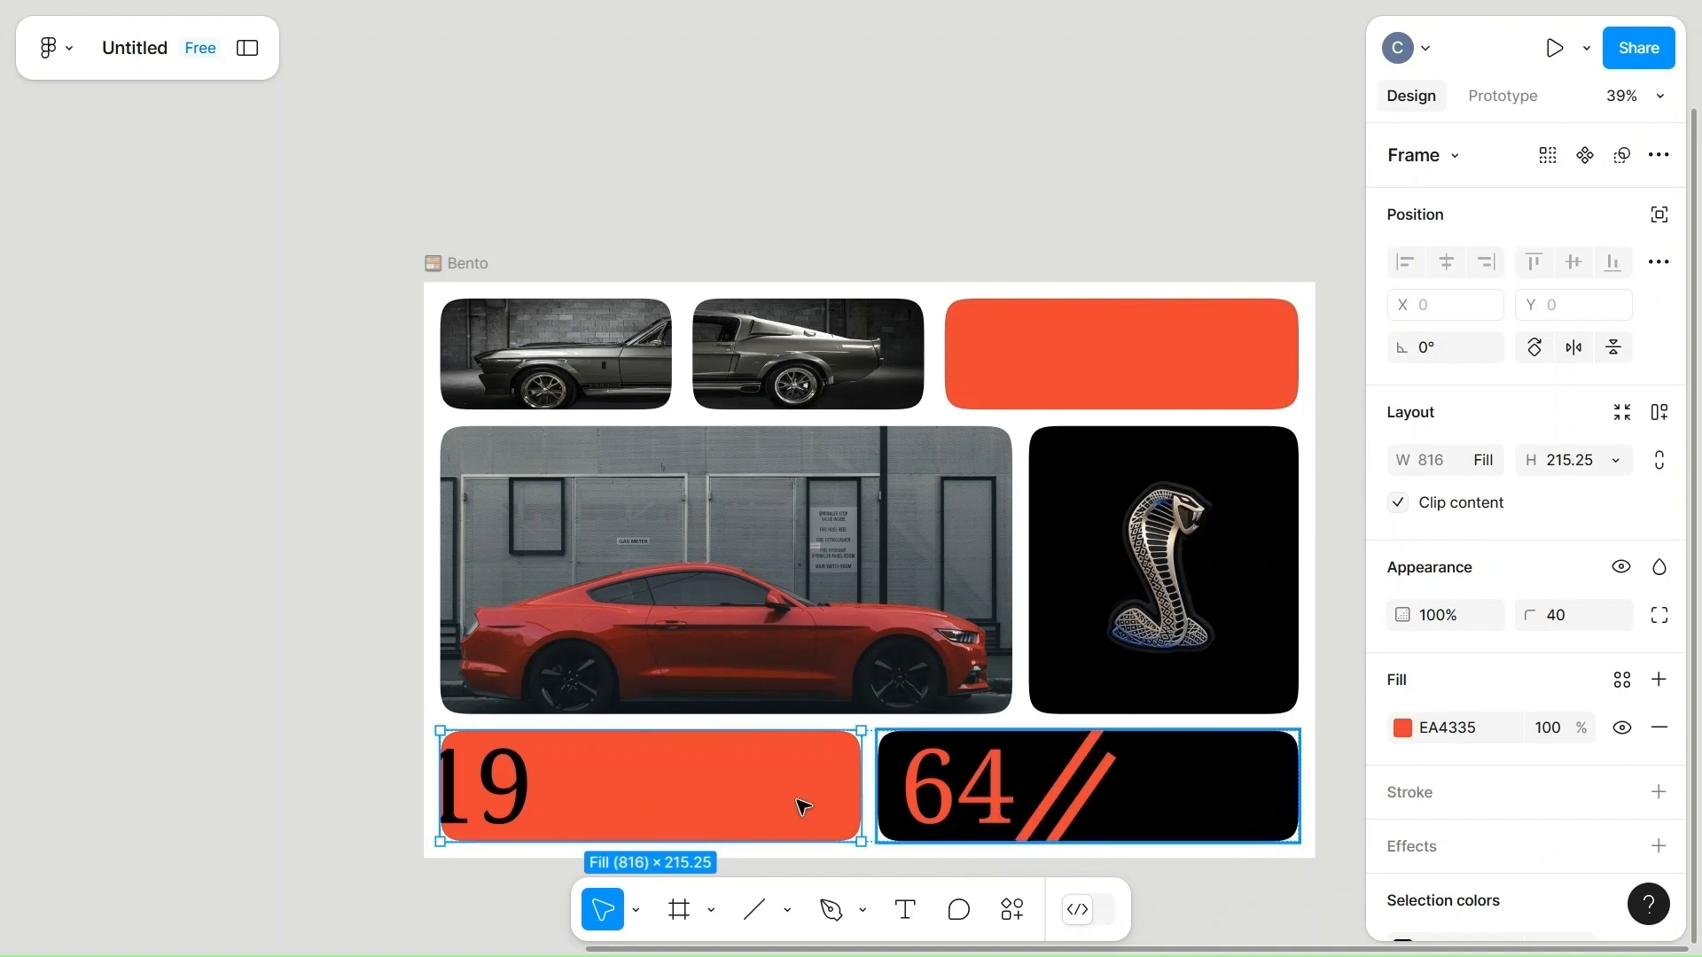
{"action": "key", "text": "ctrl+d"}
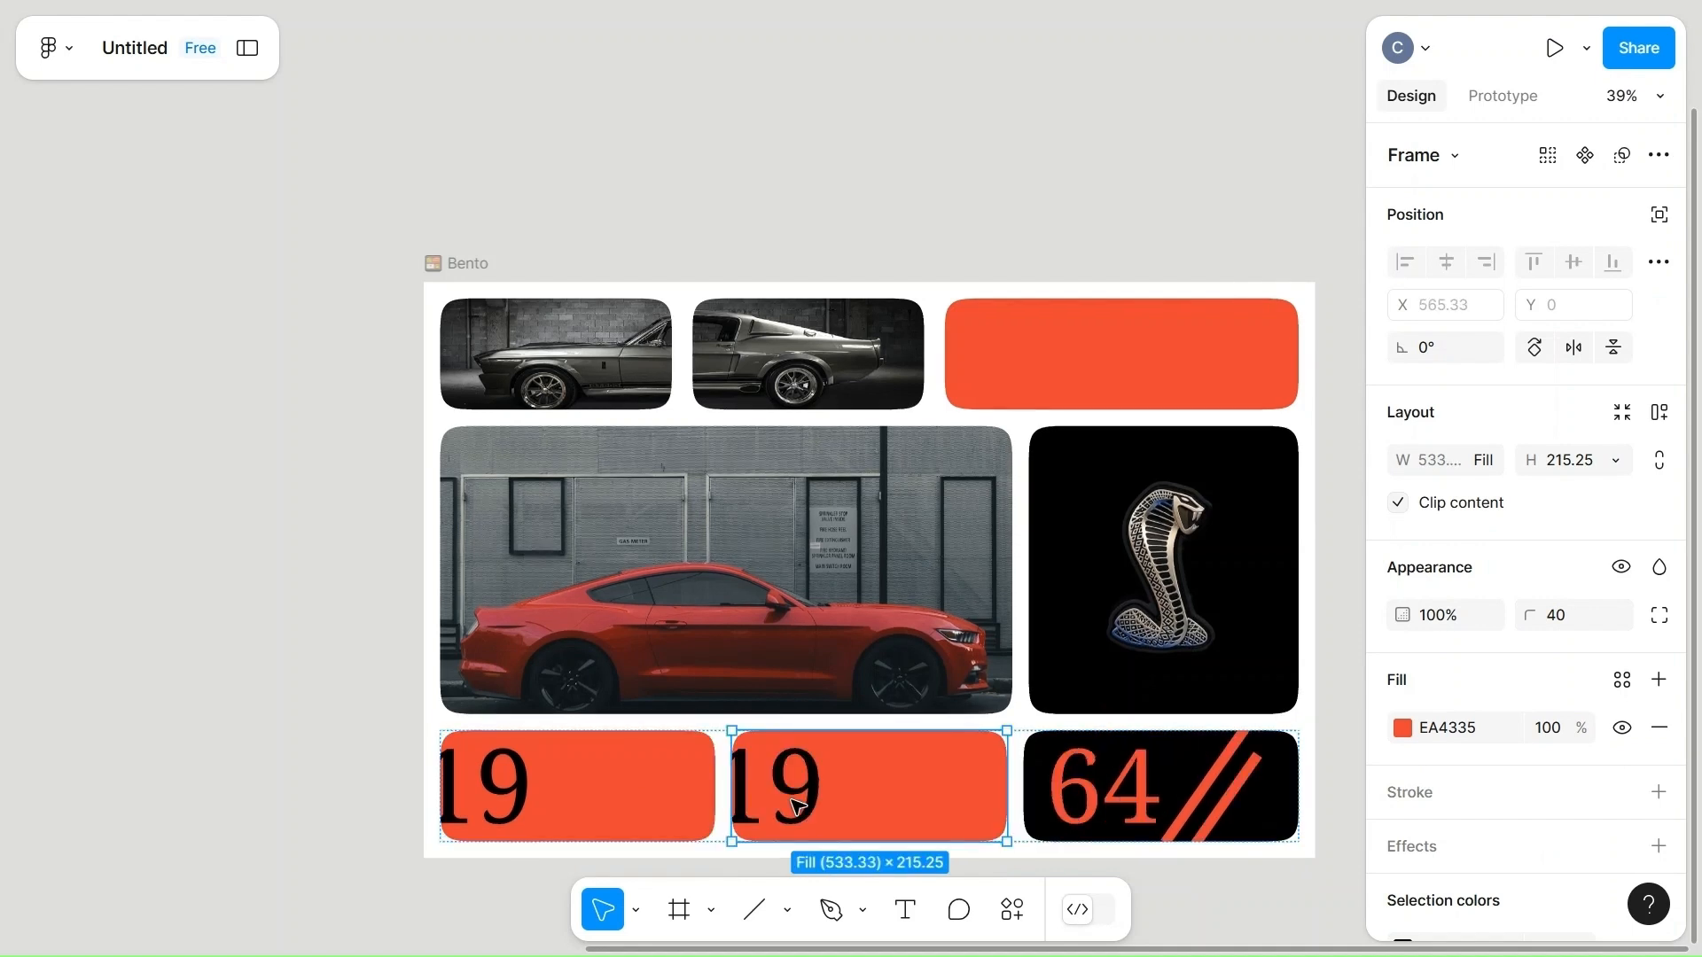
Move both diagonal stripes together to the outer edge of the narrowed black cell.
{"action": "double_click", "coordinate": [1221, 801]}
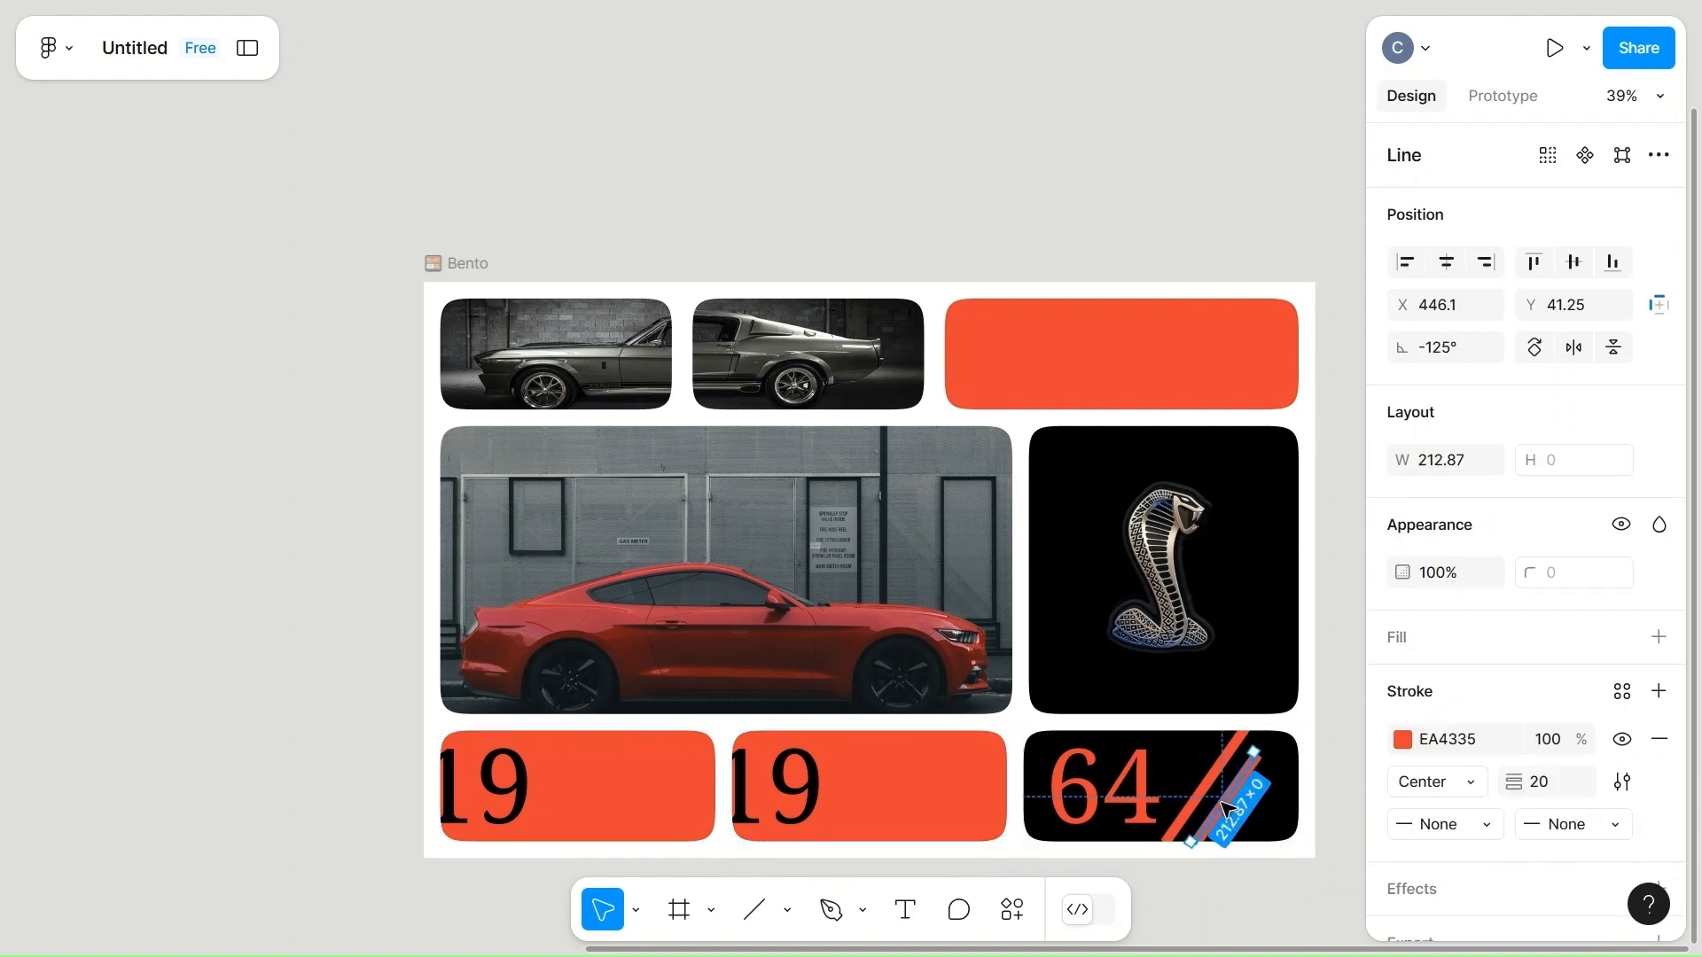
{"action": "left_click", "coordinate": [1210, 789], "text": "shift"}
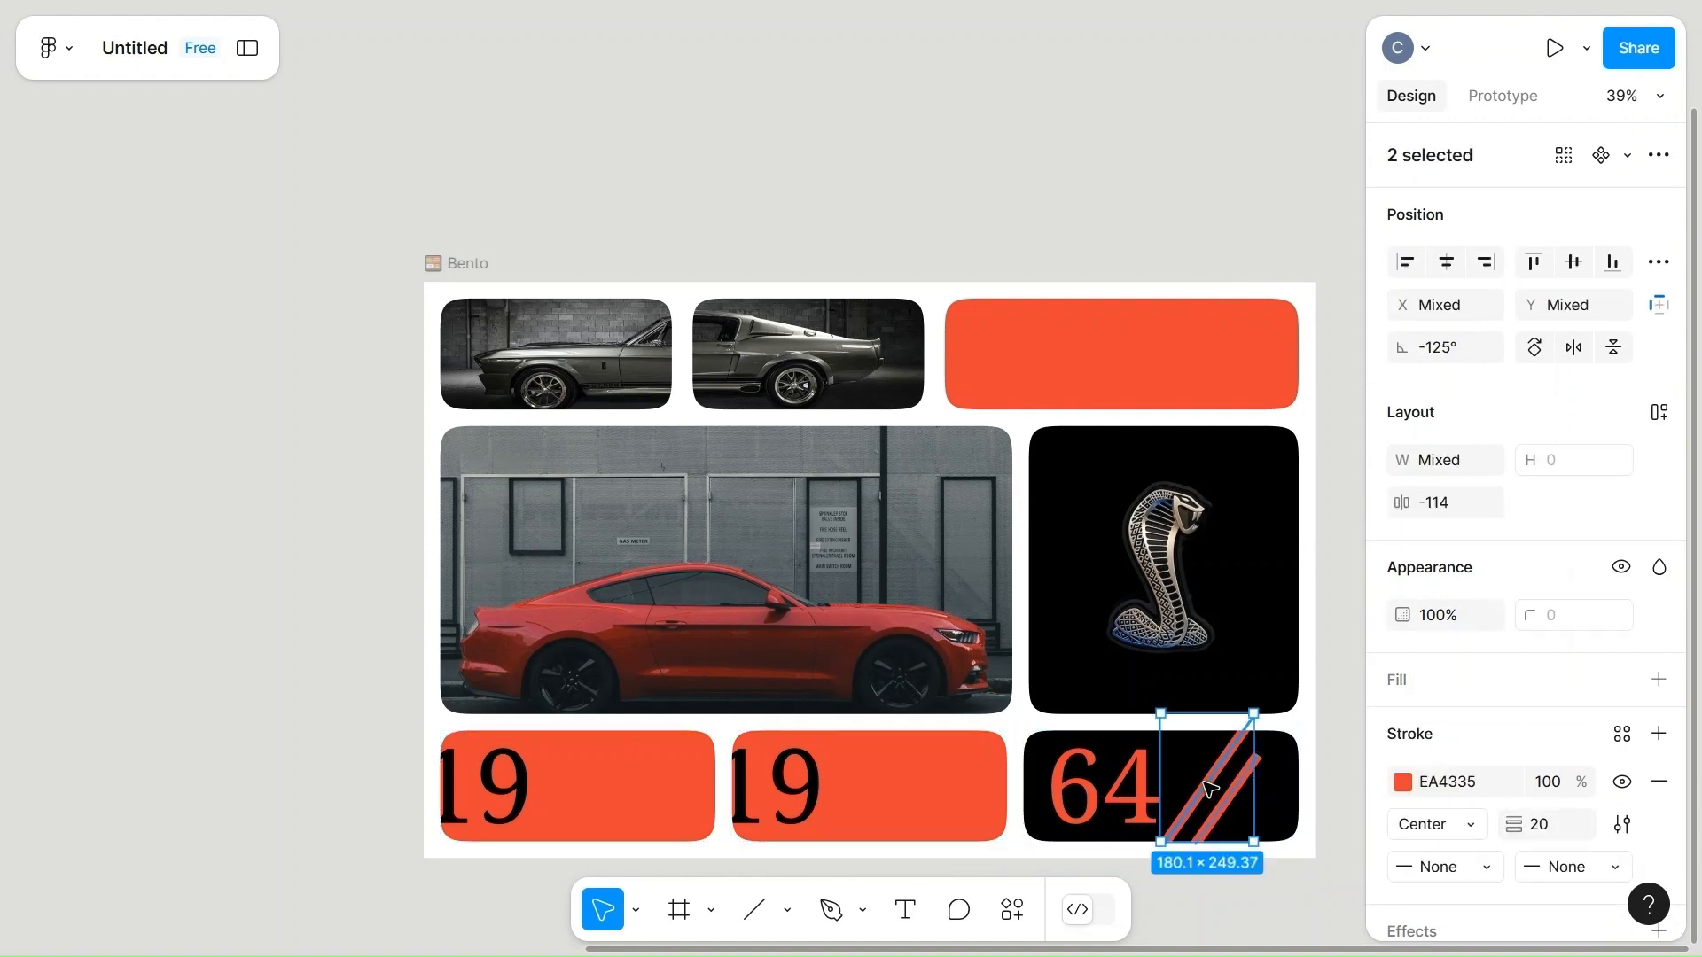
{"action": "left_click_drag", "start_coordinate": [1245, 796], "coordinate": [1277, 802]}
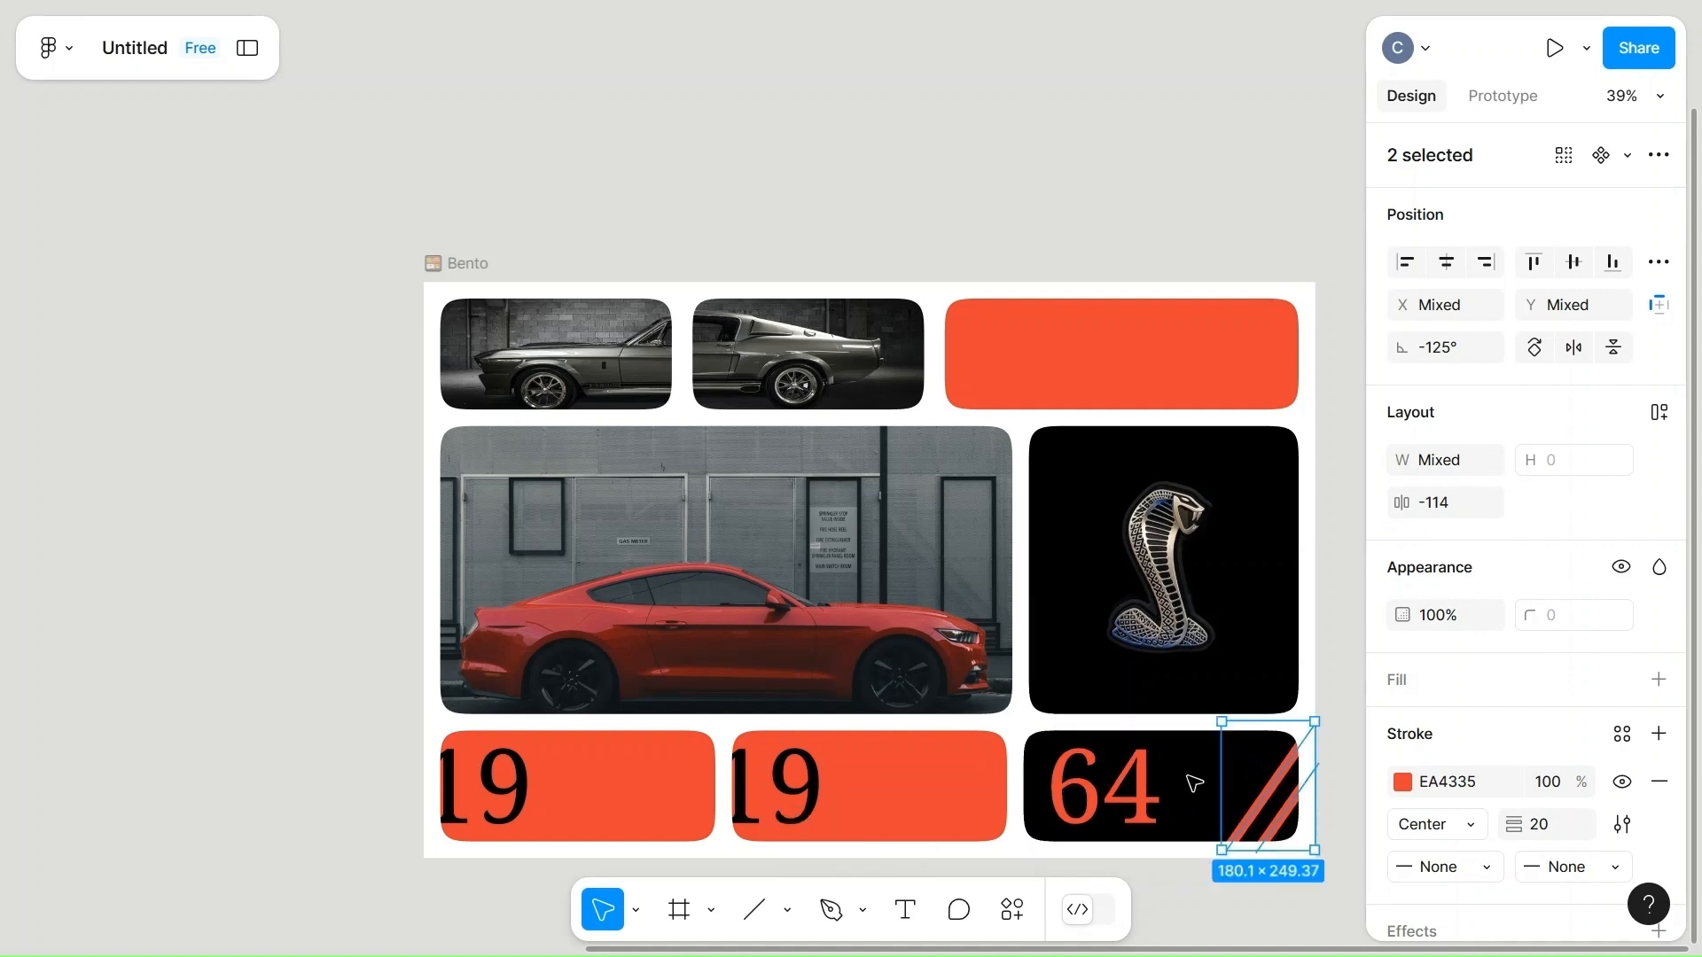
Move the "19" text in the middle bottom cell beside the "64" cell, and delete the "19" from the first bottom cell.
{"action": "left_click", "coordinate": [784, 778]}
{"action": "left_click", "coordinate": [784, 778]}
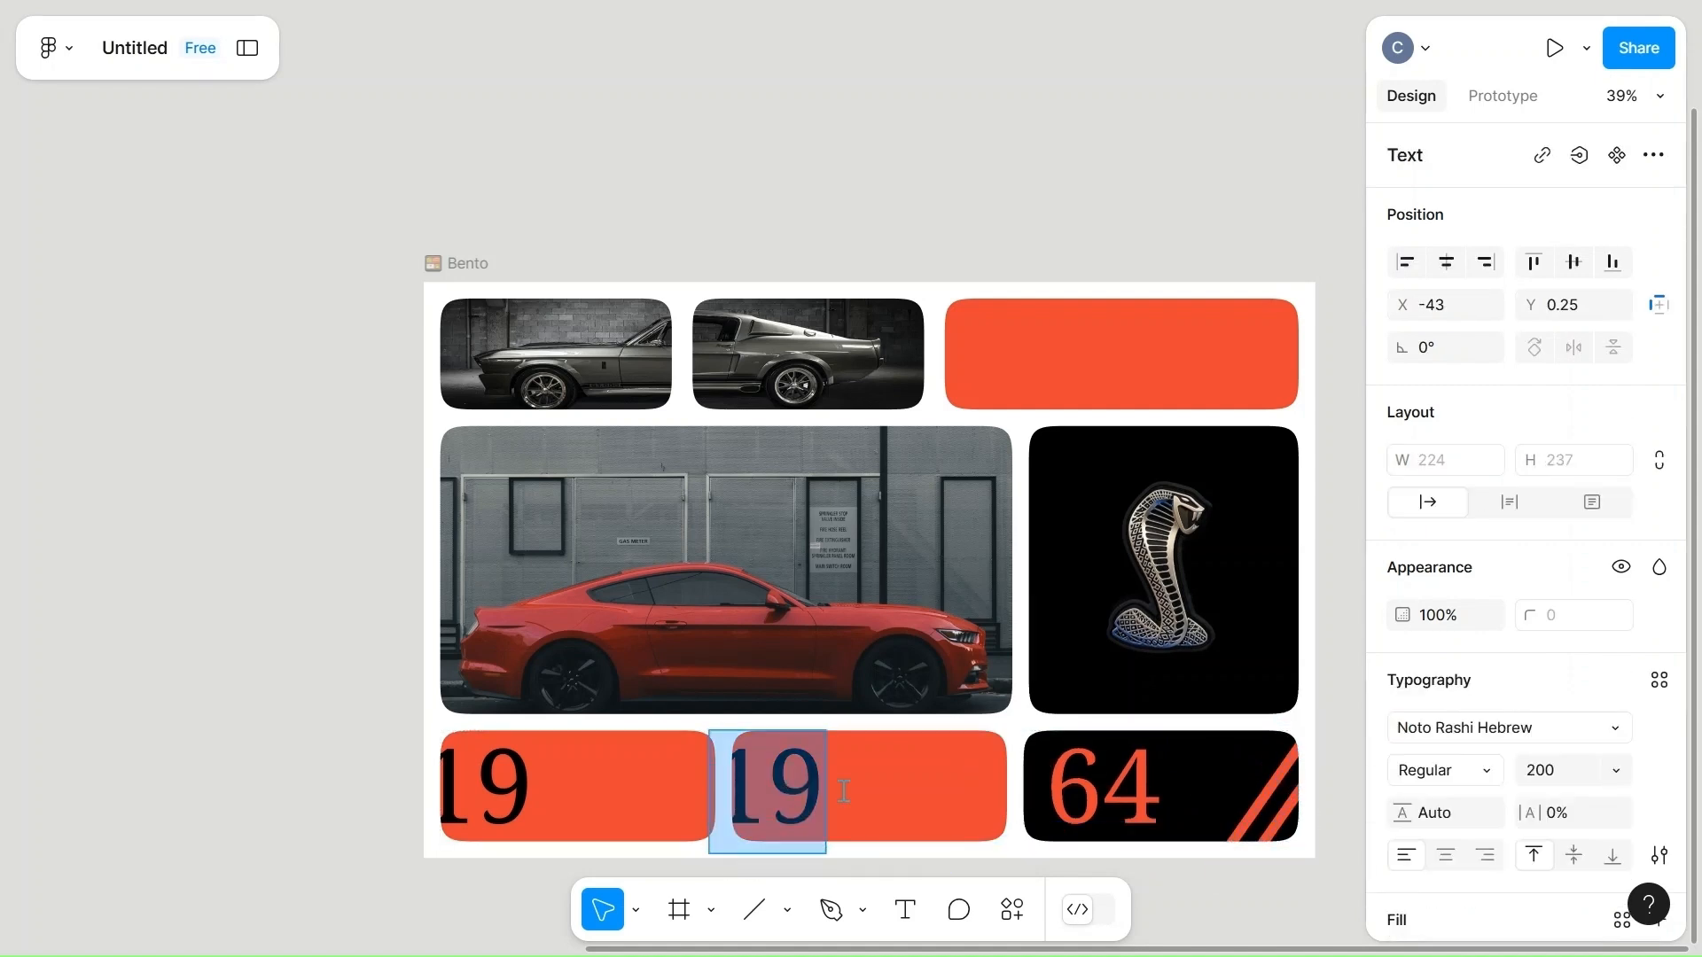
{"action": "left_click_drag", "start_coordinate": [764, 802], "coordinate": [940, 805]}
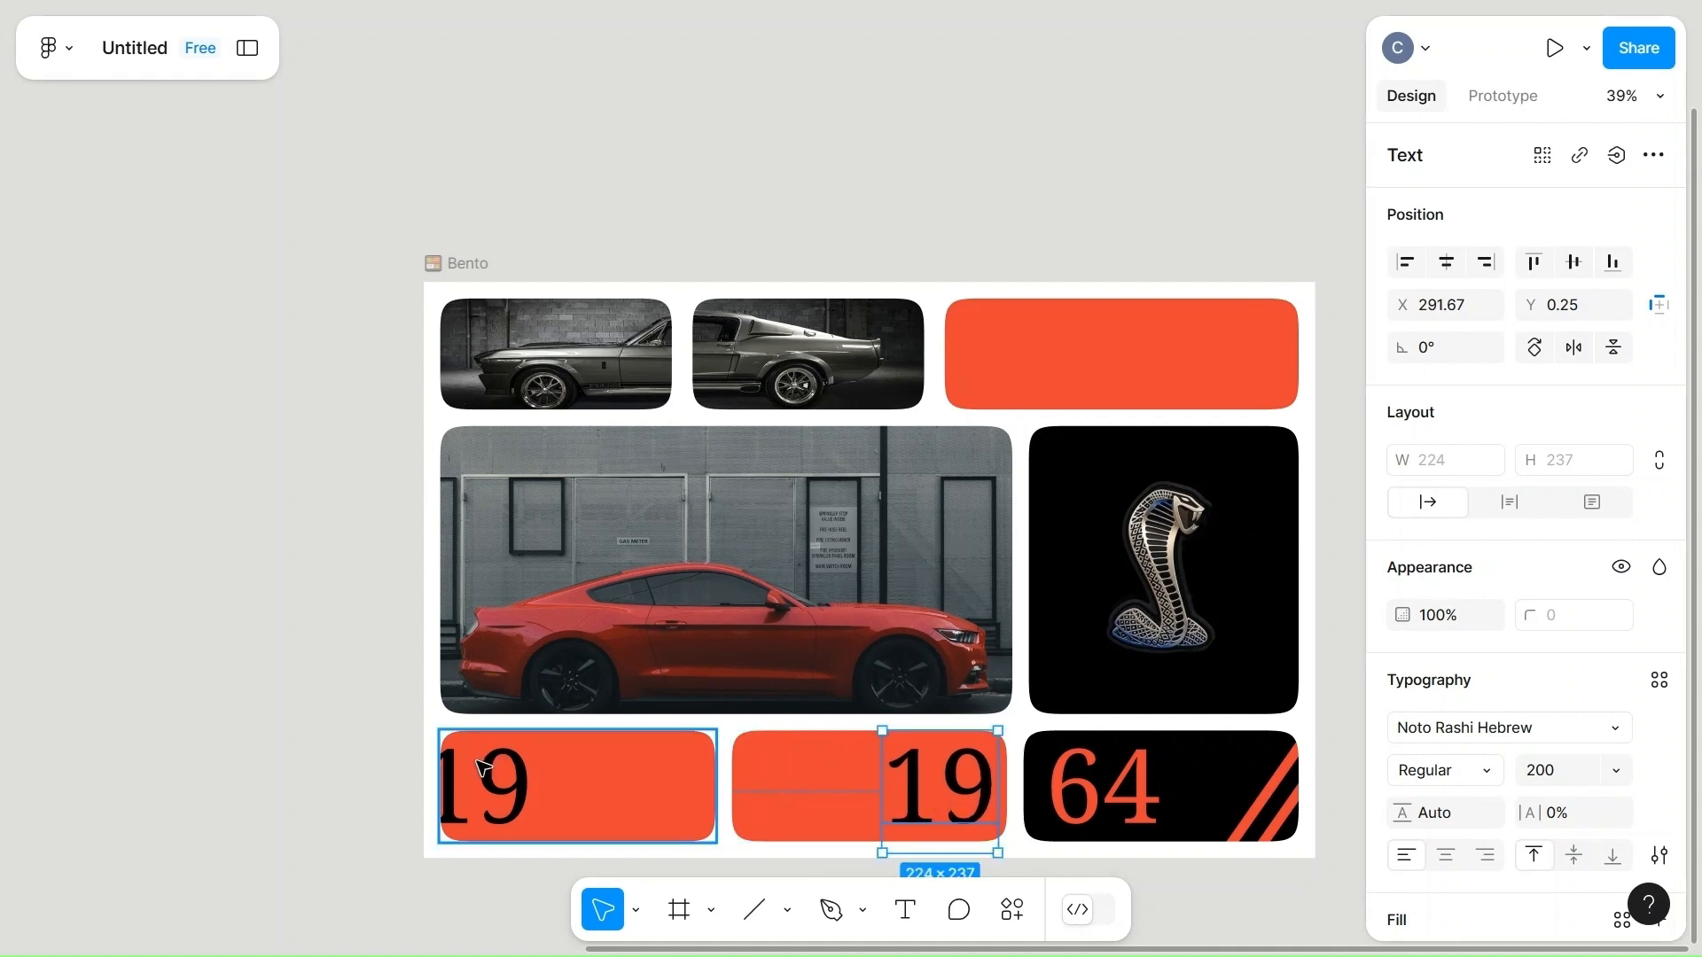
{"action": "left_click", "coordinate": [479, 764]}
{"action": "key", "text": "Delete"}
Change the fill of the empty first cell in the bottom row to the near-black page color 0F0B0B.
{"action": "left_click", "coordinate": [494, 778]}
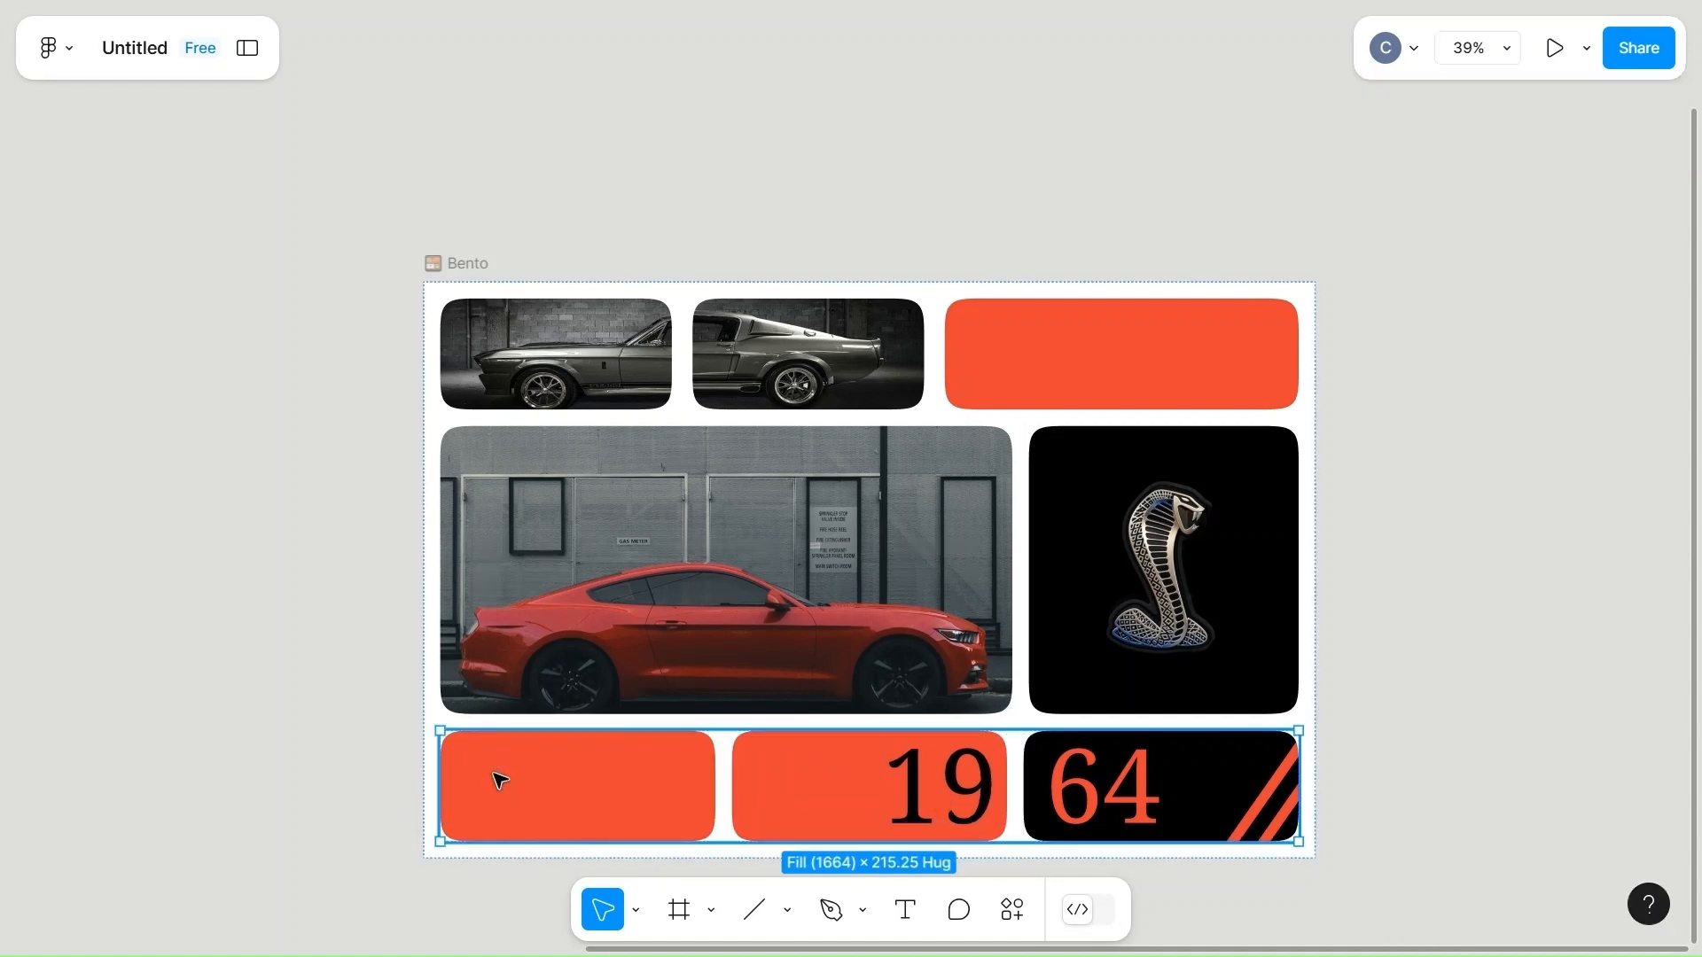
{"action": "left_click", "coordinate": [494, 779]}
{"action": "left_click", "coordinate": [1407, 739]}
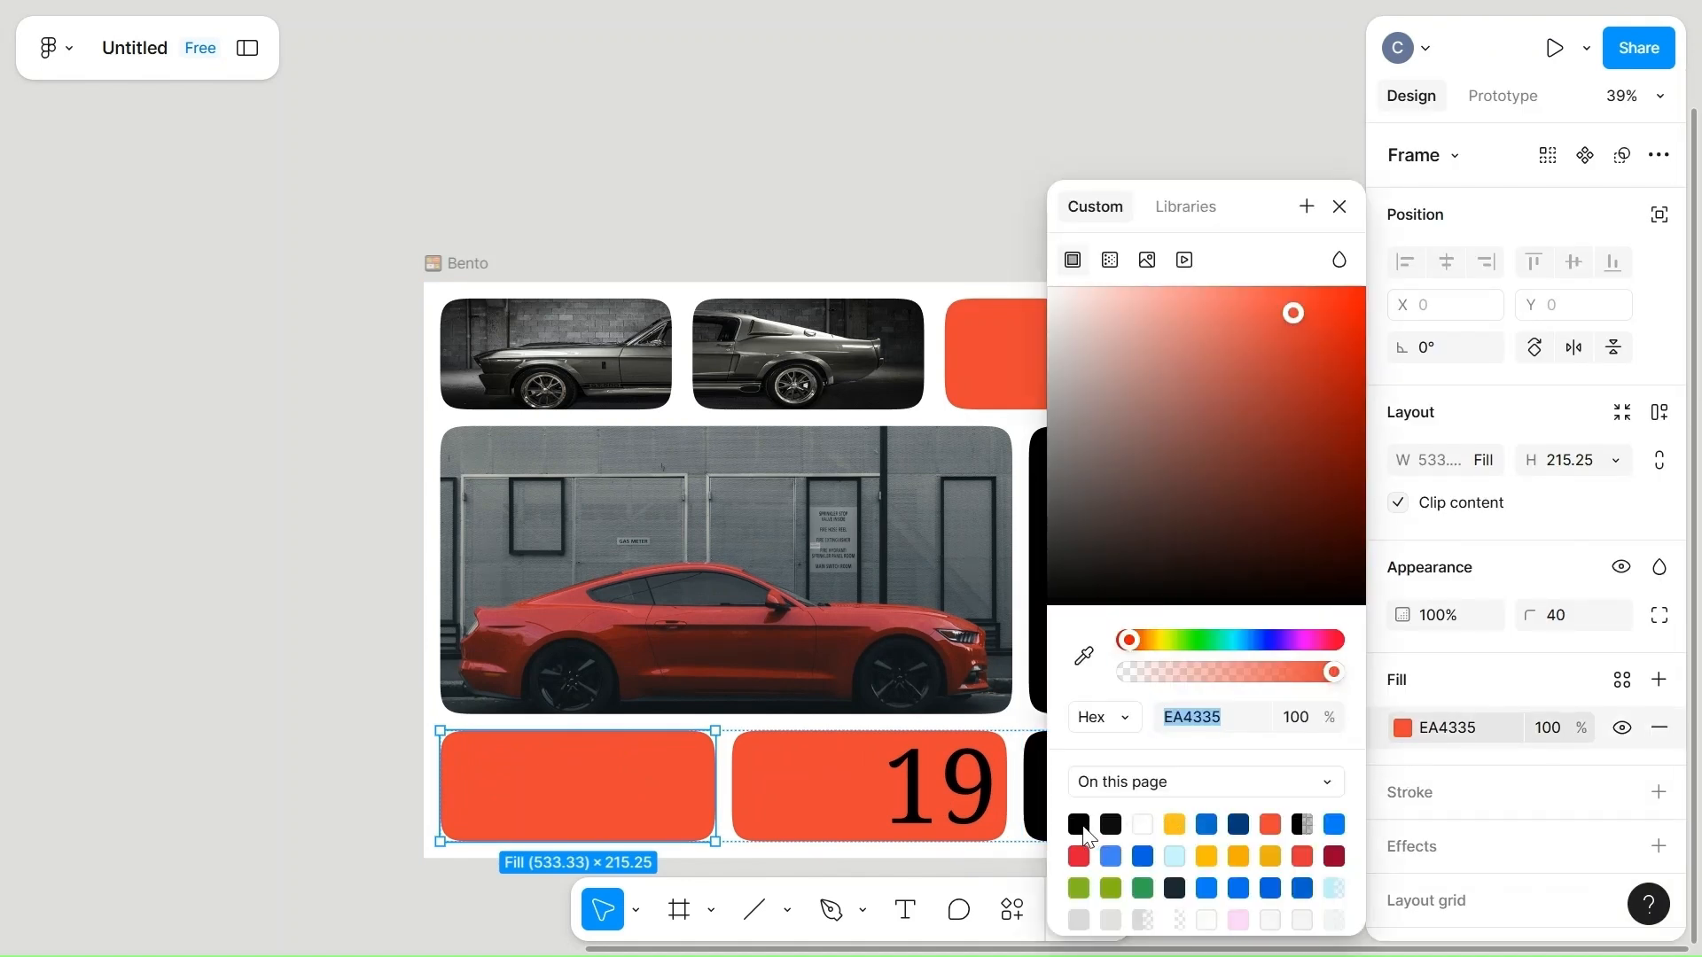
{"action": "left_click", "coordinate": [347, 744]}
{"action": "left_click", "coordinate": [502, 768]}
{"action": "left_click", "coordinate": [562, 786]}
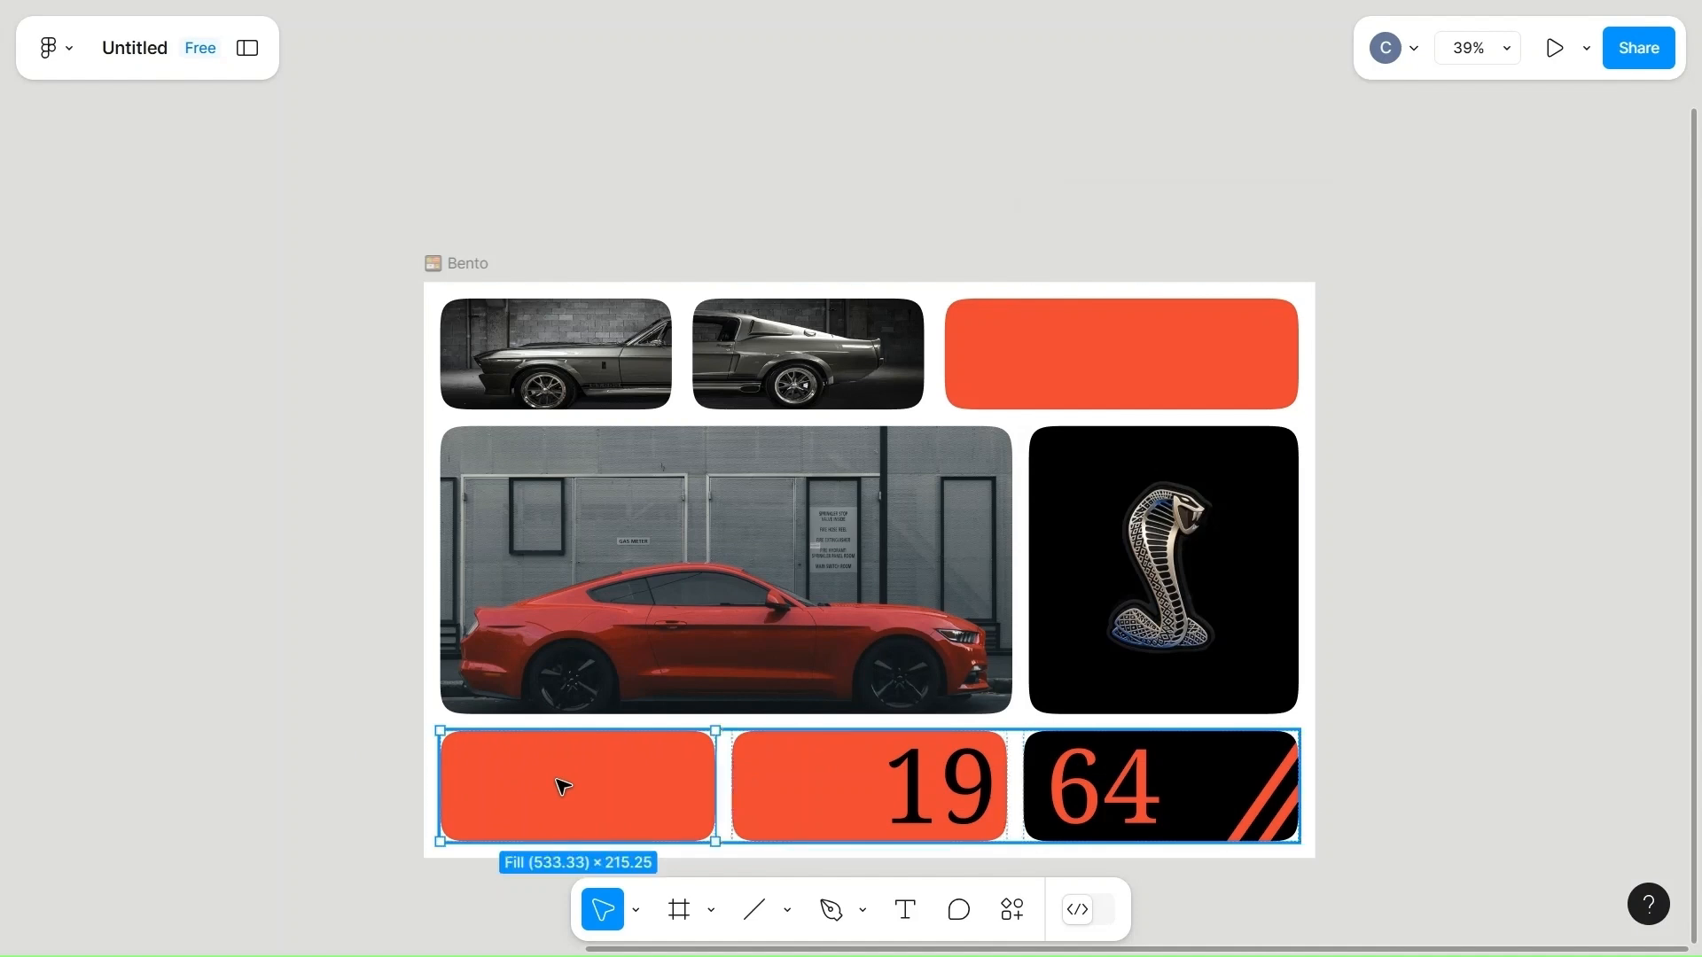
{"action": "left_click", "coordinate": [1412, 728]}
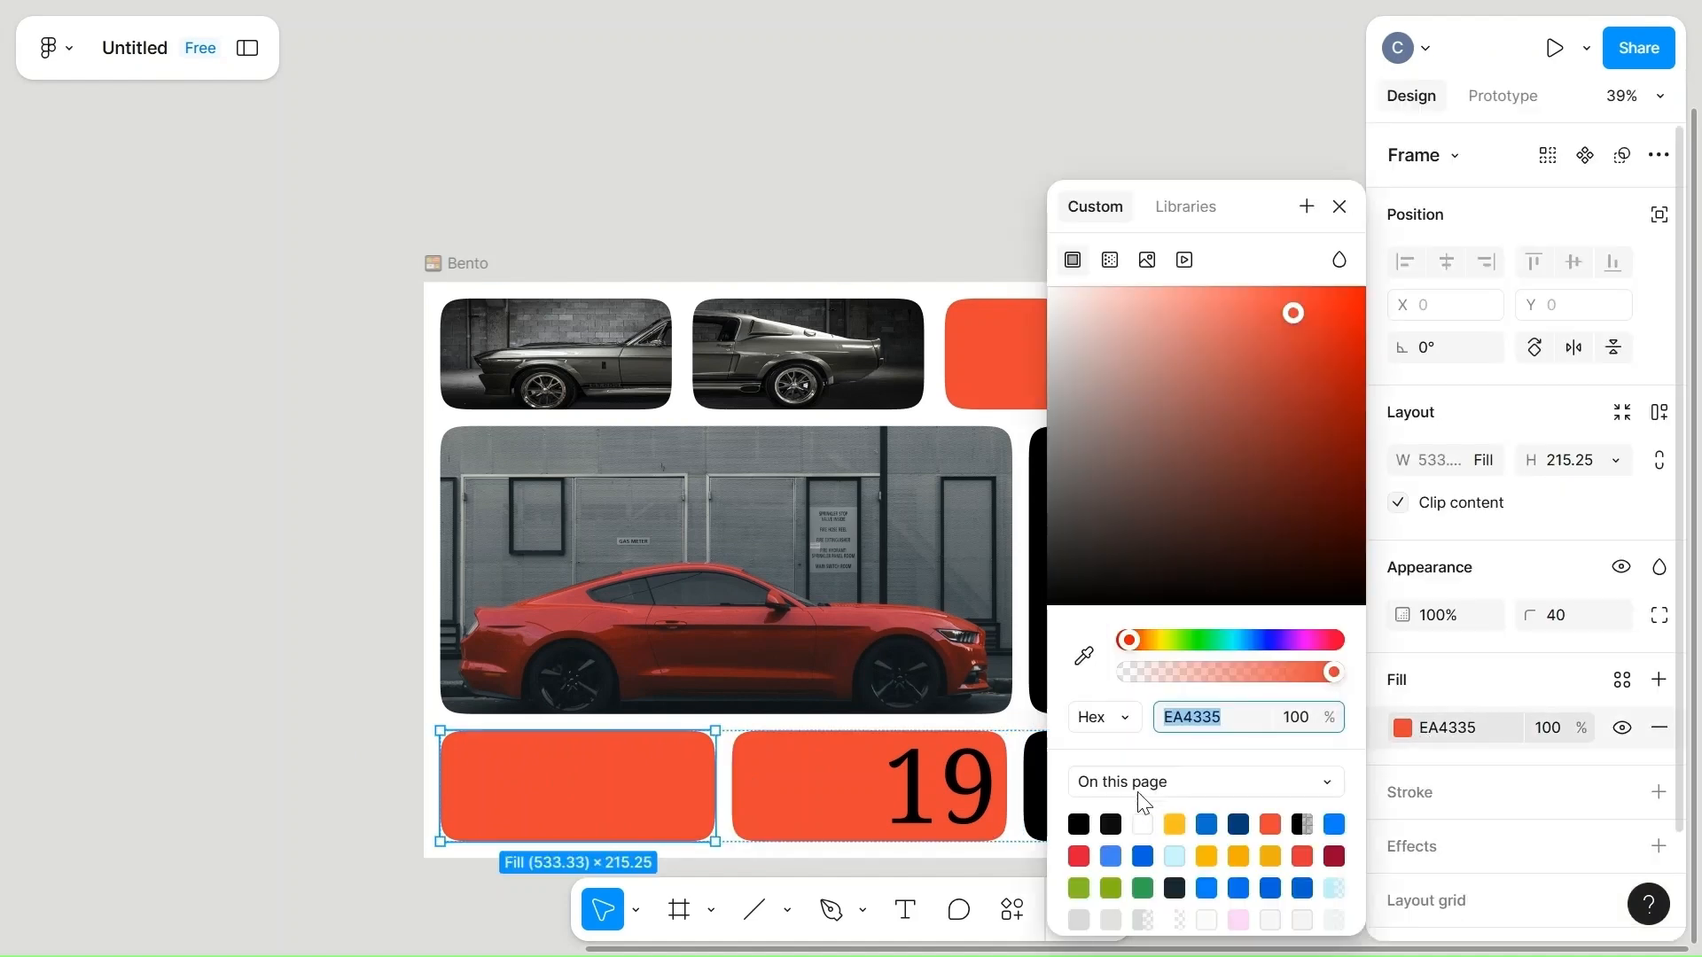
{"action": "left_click", "coordinate": [1112, 821]}
{"action": "left_click", "coordinate": [178, 700]}
Copy the running-horse image beside the layout and paste it into the near-black cell of the bottom row.
{"action": "scroll", "coordinate": [179, 700], "scroll_direction": "left", "scroll_amount": 3}
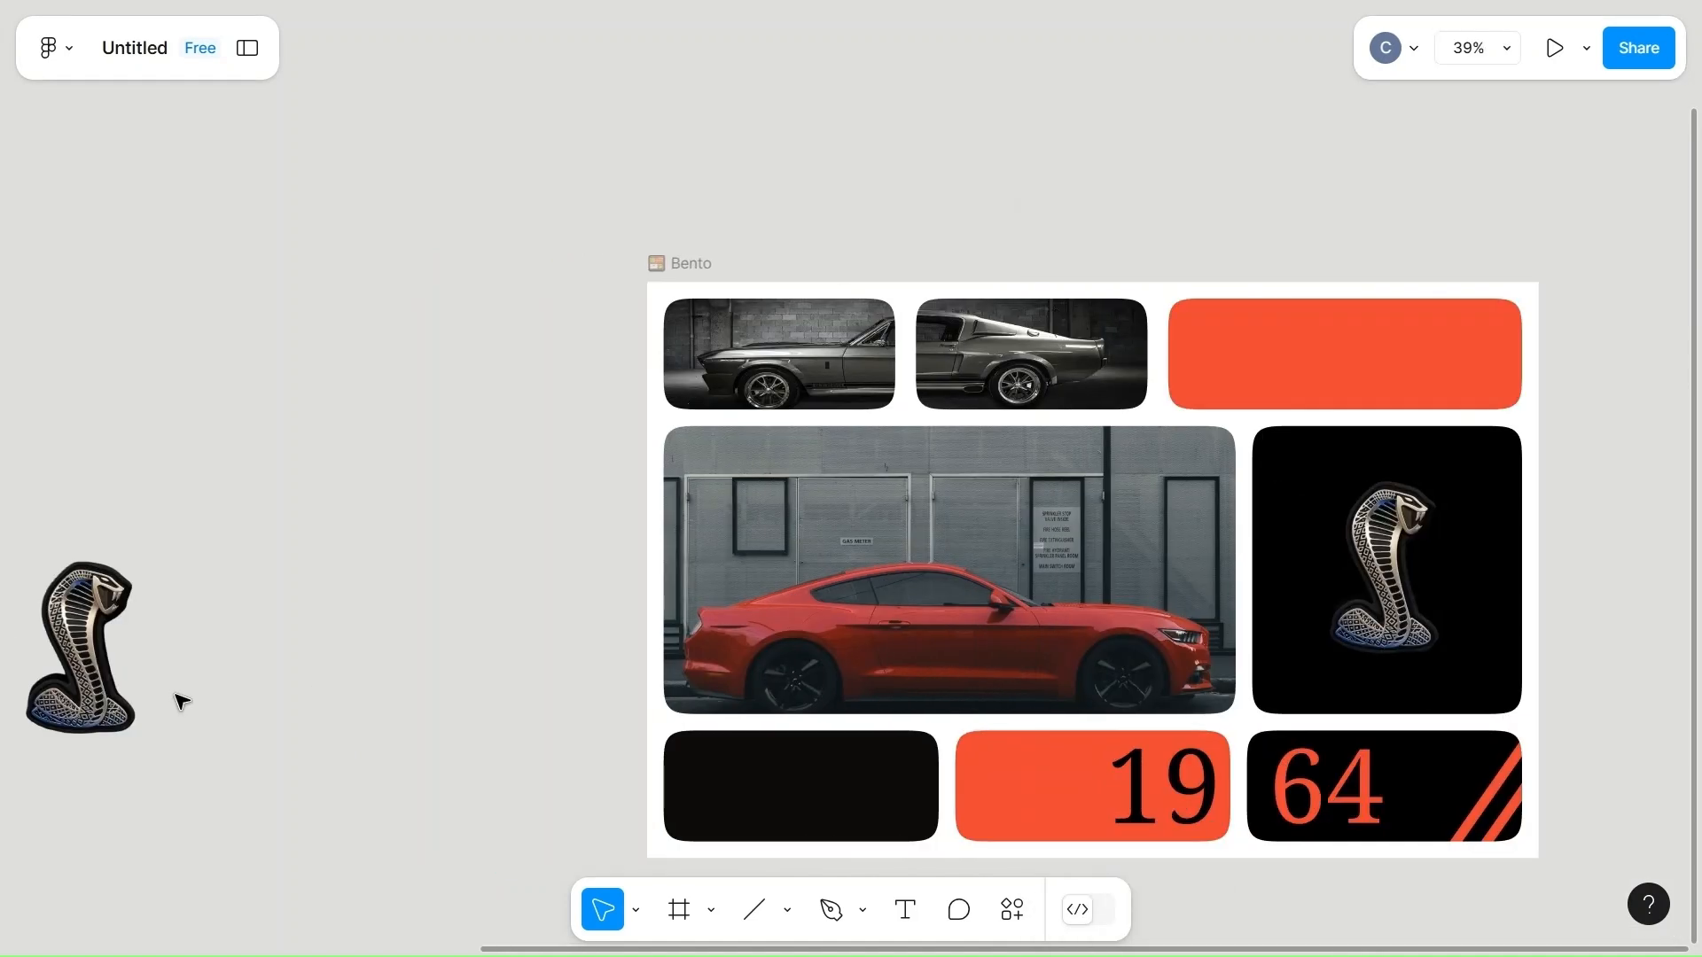
{"action": "scroll", "coordinate": [178, 701], "scroll_direction": "left", "scroll_amount": 3}
{"action": "scroll", "coordinate": [190, 691], "scroll_direction": "down", "scroll_amount": 5}
{"action": "left_click", "coordinate": [107, 307]}
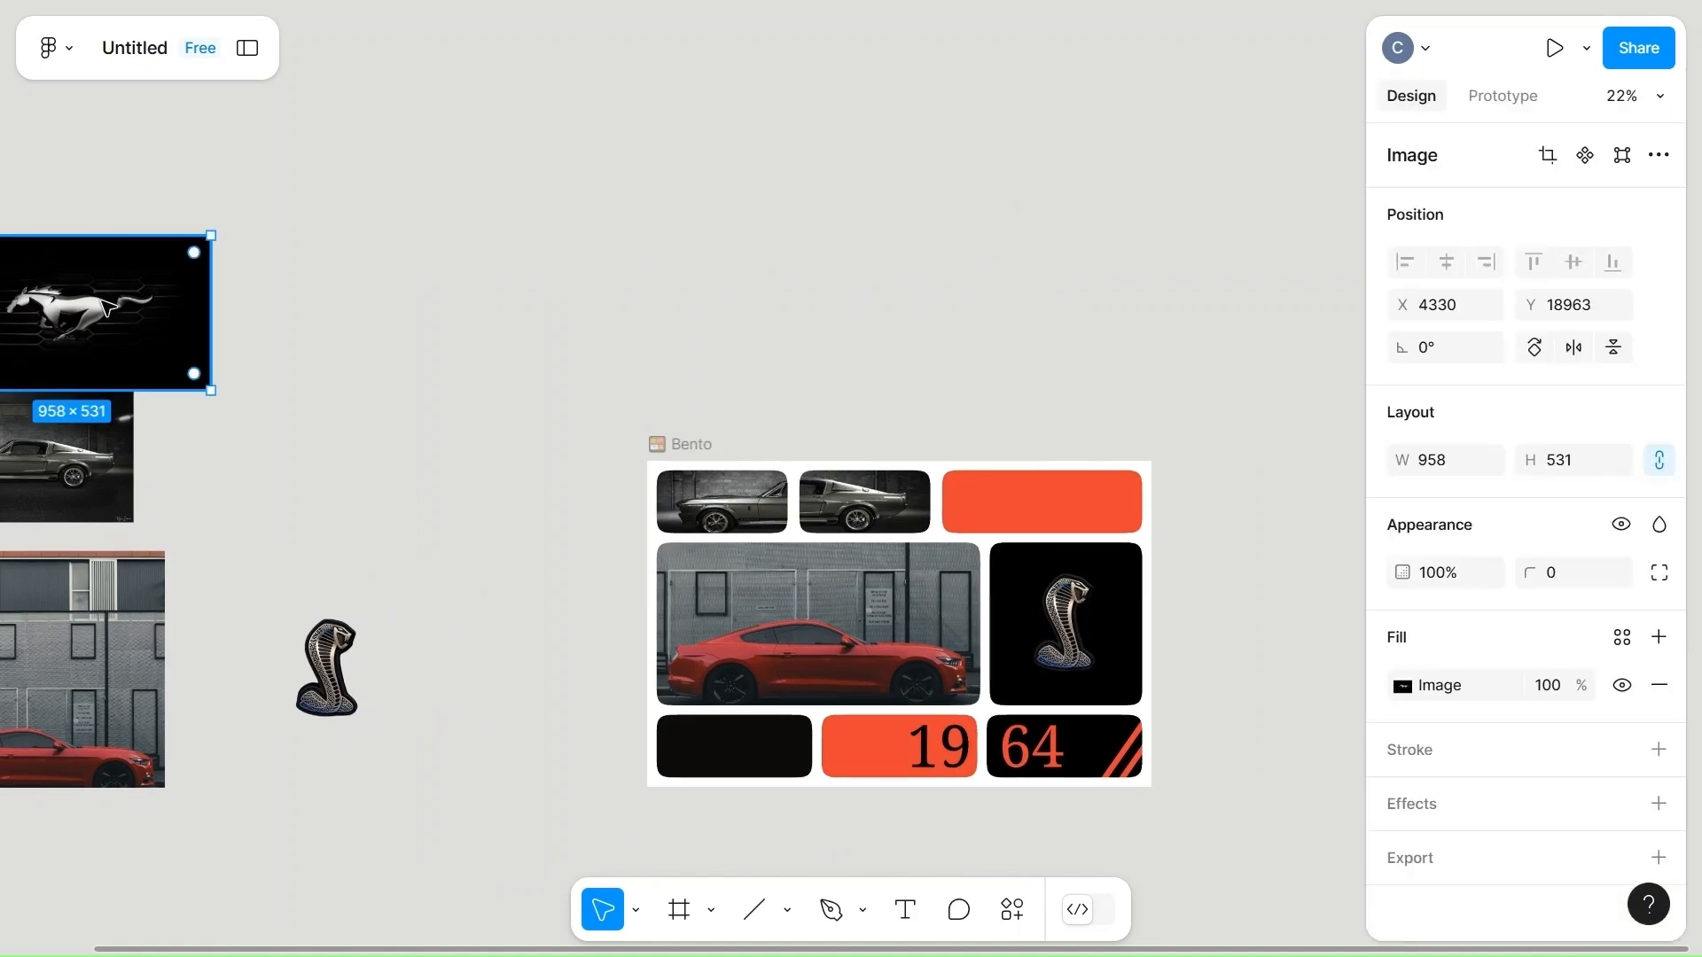
{"action": "right_click", "coordinate": [106, 307]}
{"action": "left_click", "coordinate": [172, 153]}
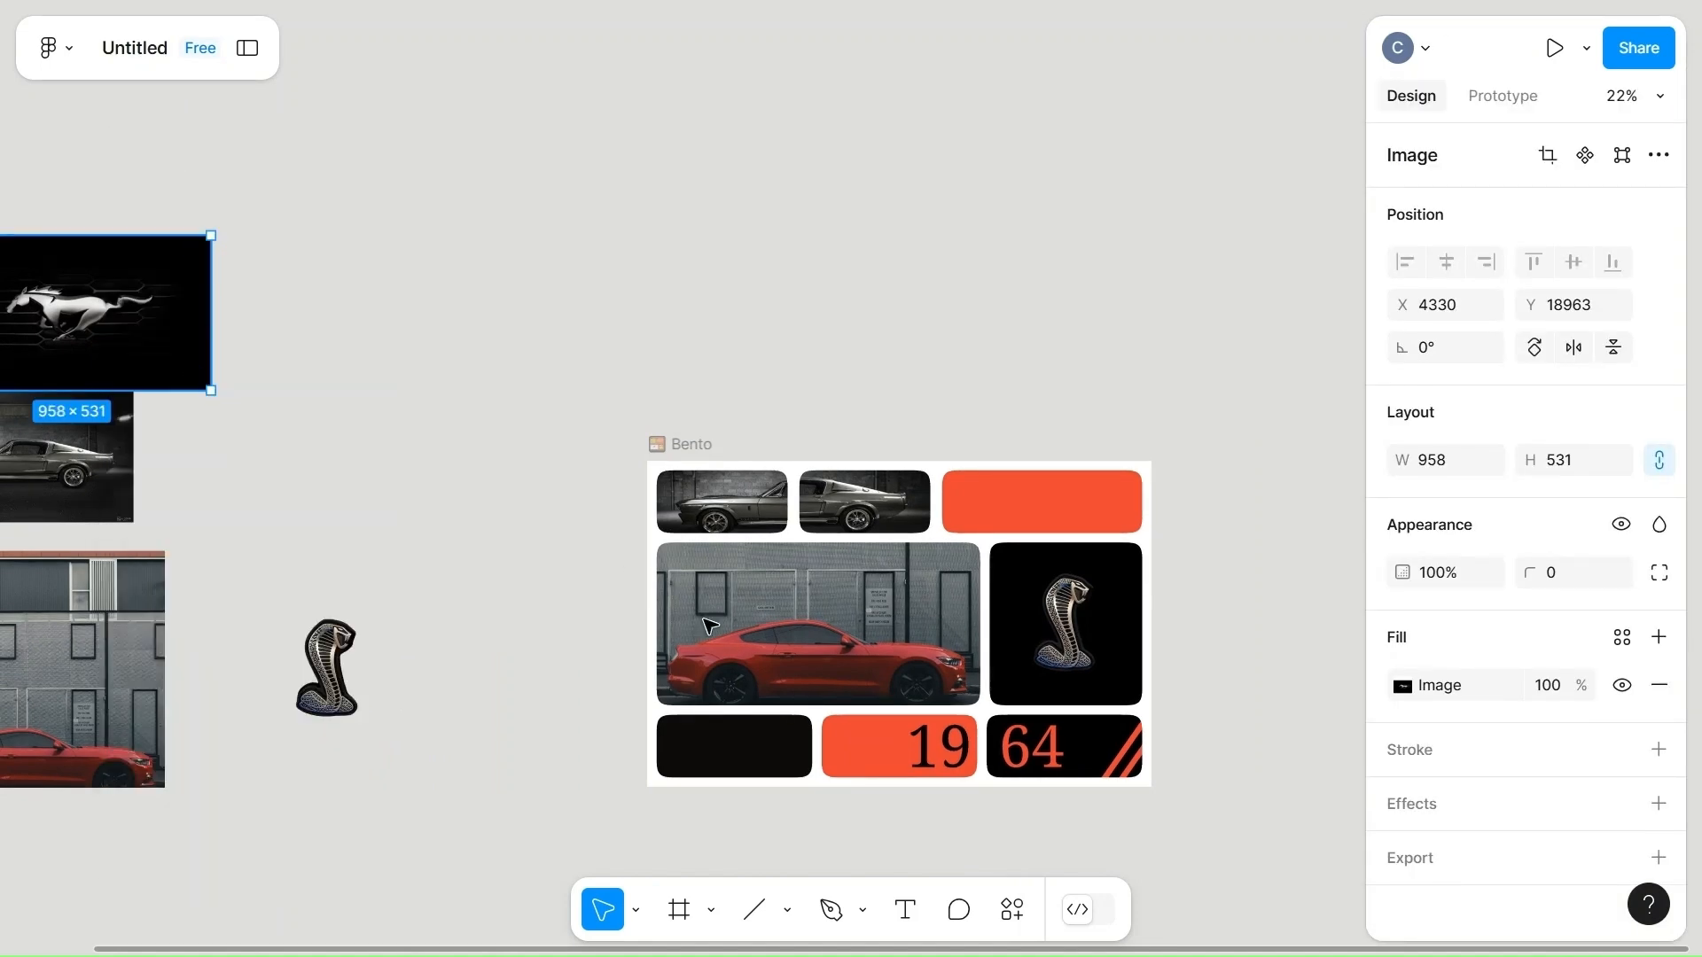
{"action": "double_click", "coordinate": [724, 742]}
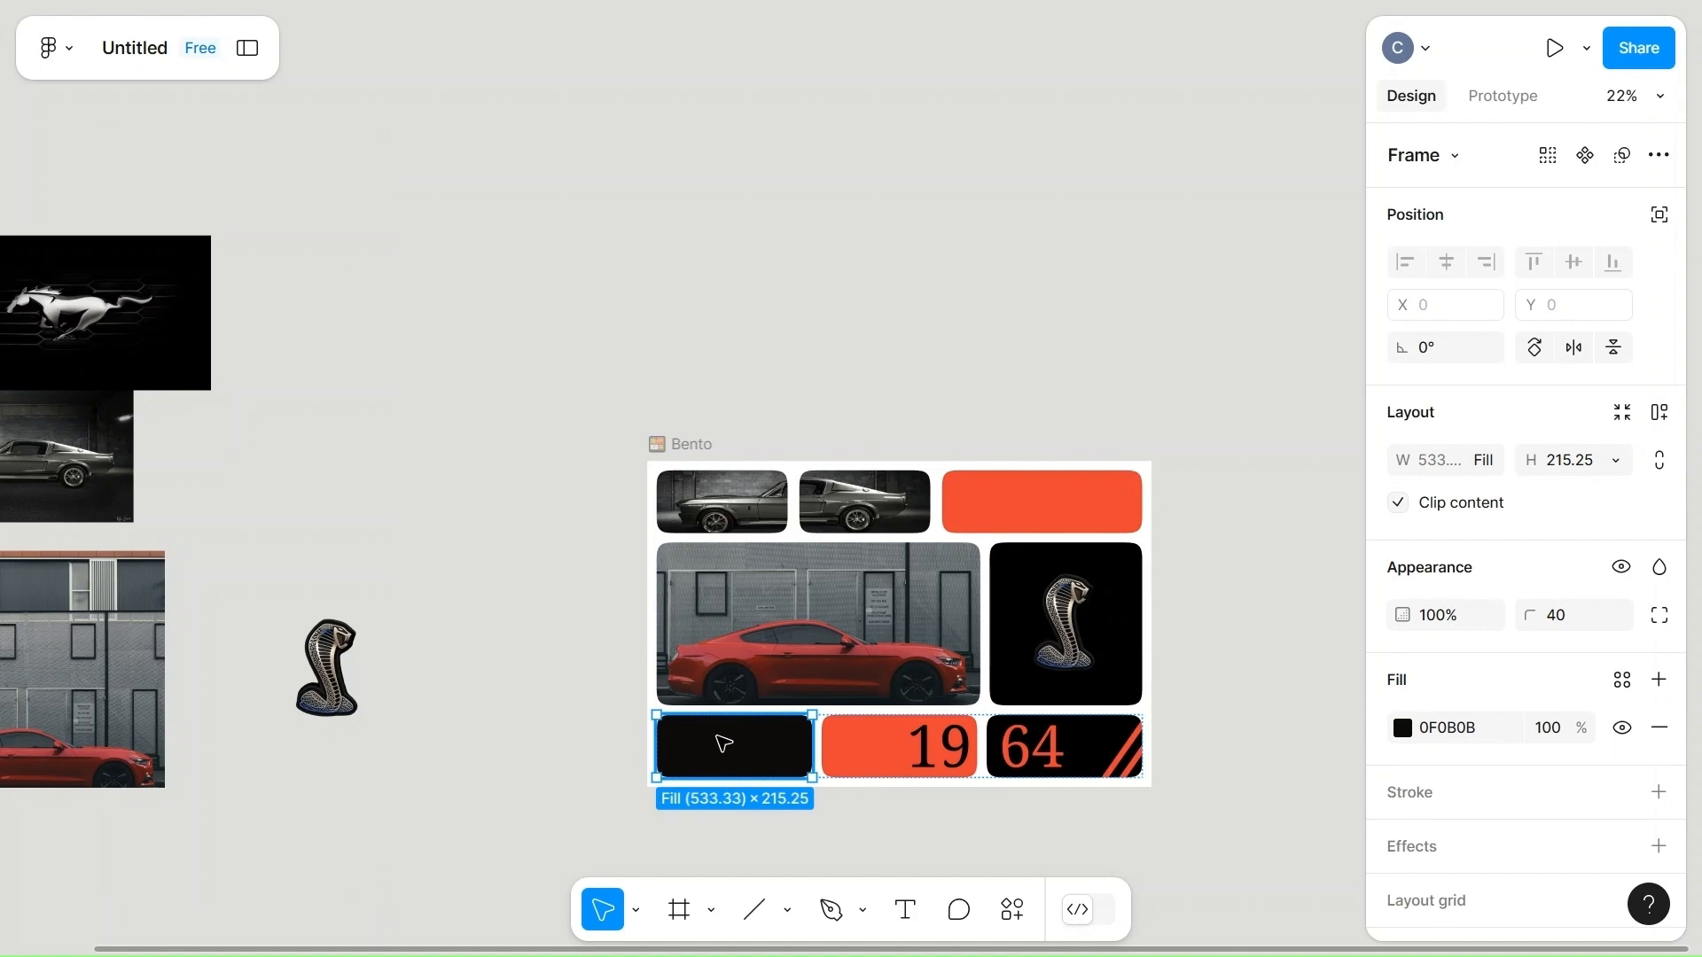
{"action": "right_click", "coordinate": [724, 743]}
{"action": "left_click", "coordinate": [789, 173]}
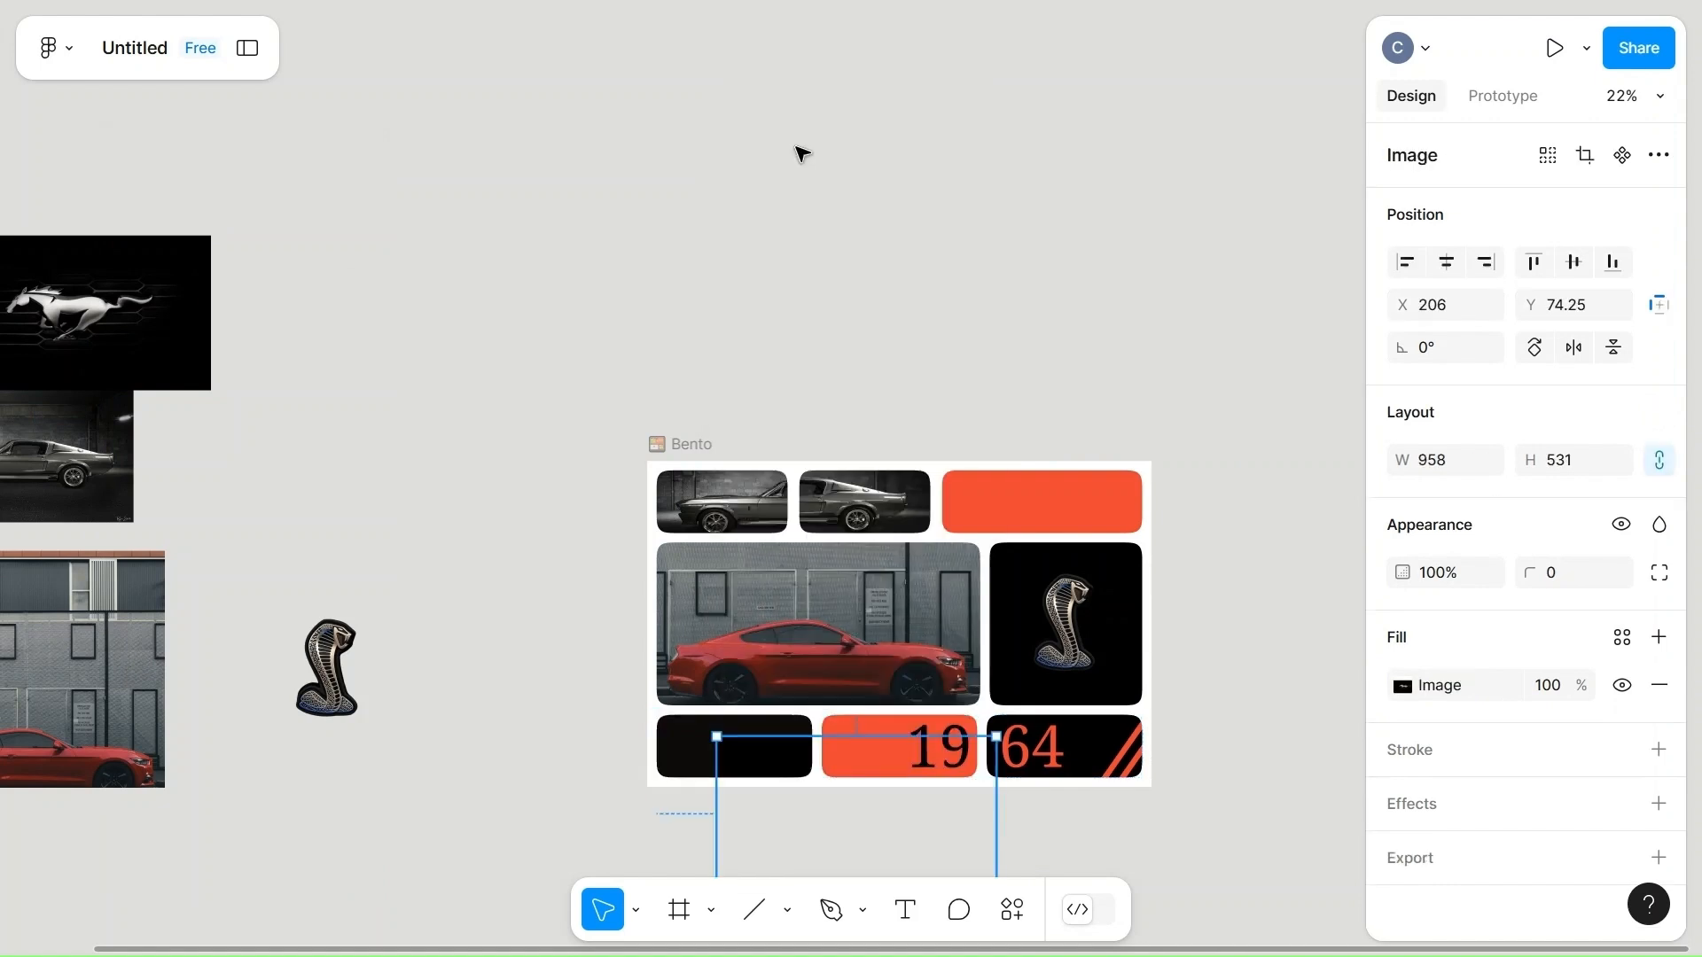
Move the horse image inside the first bottom cell to X -188, Y -112.75 so the horse fills the cell.
{"action": "scroll", "coordinate": [706, 746], "scroll_direction": "up", "scroll_amount": 5}
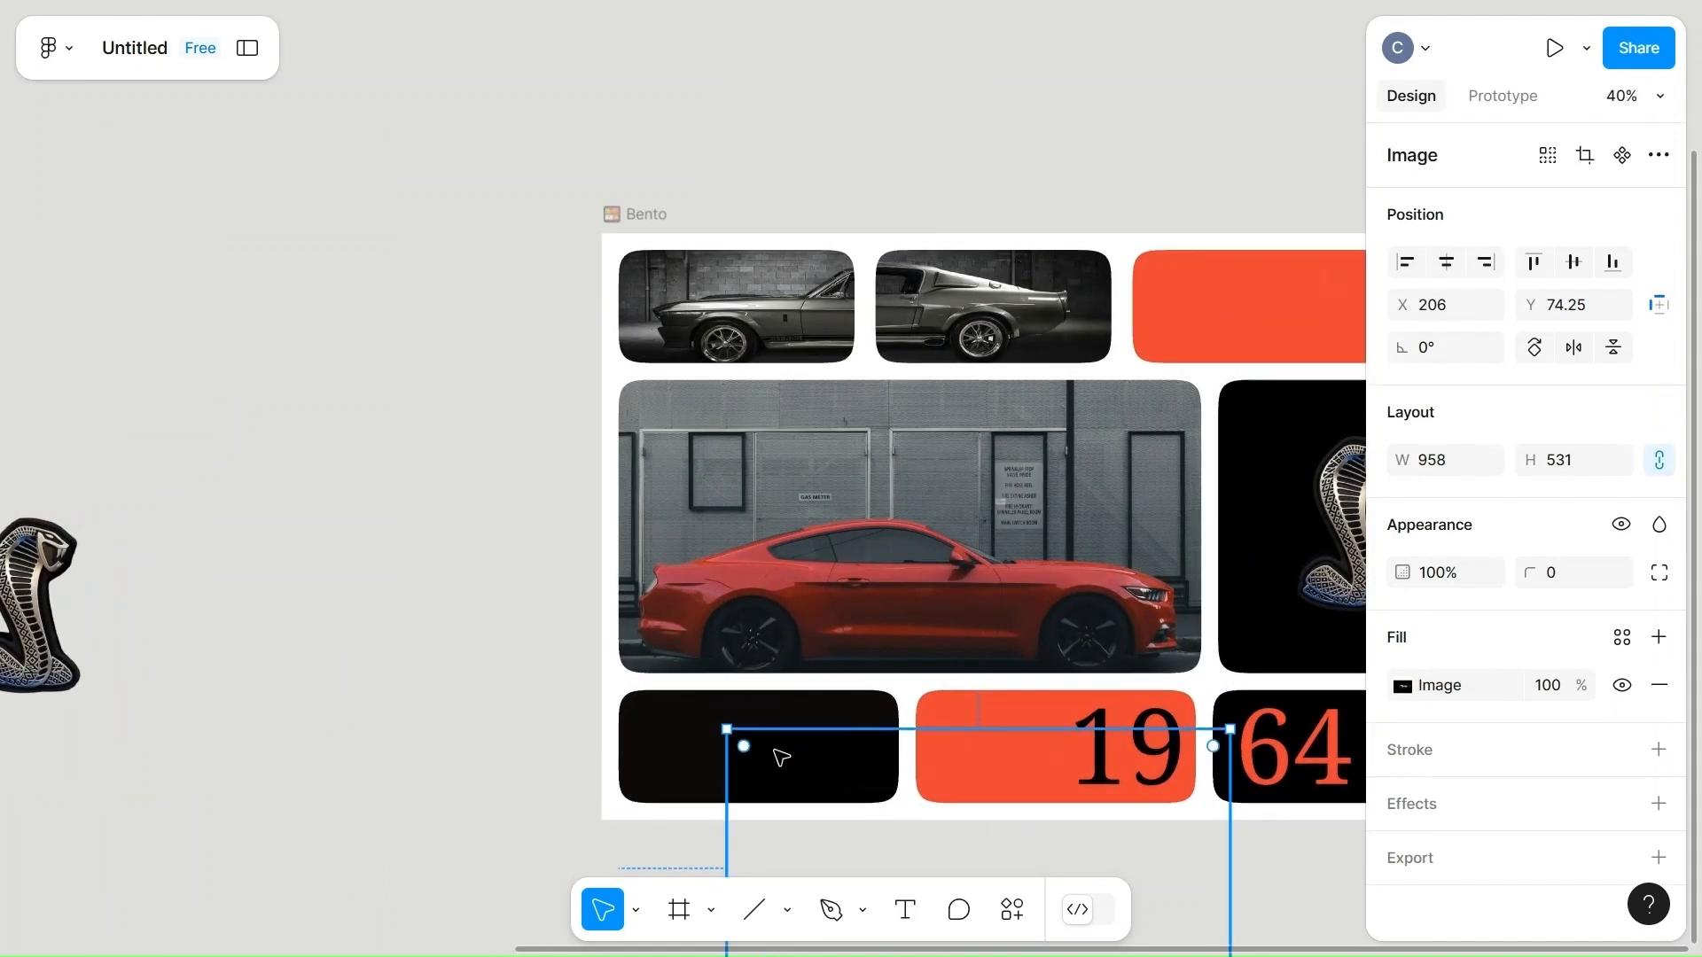
{"action": "left_click_drag", "start_coordinate": [780, 757], "coordinate": [579, 664]}
{"action": "key", "text": "ctrl+z"}
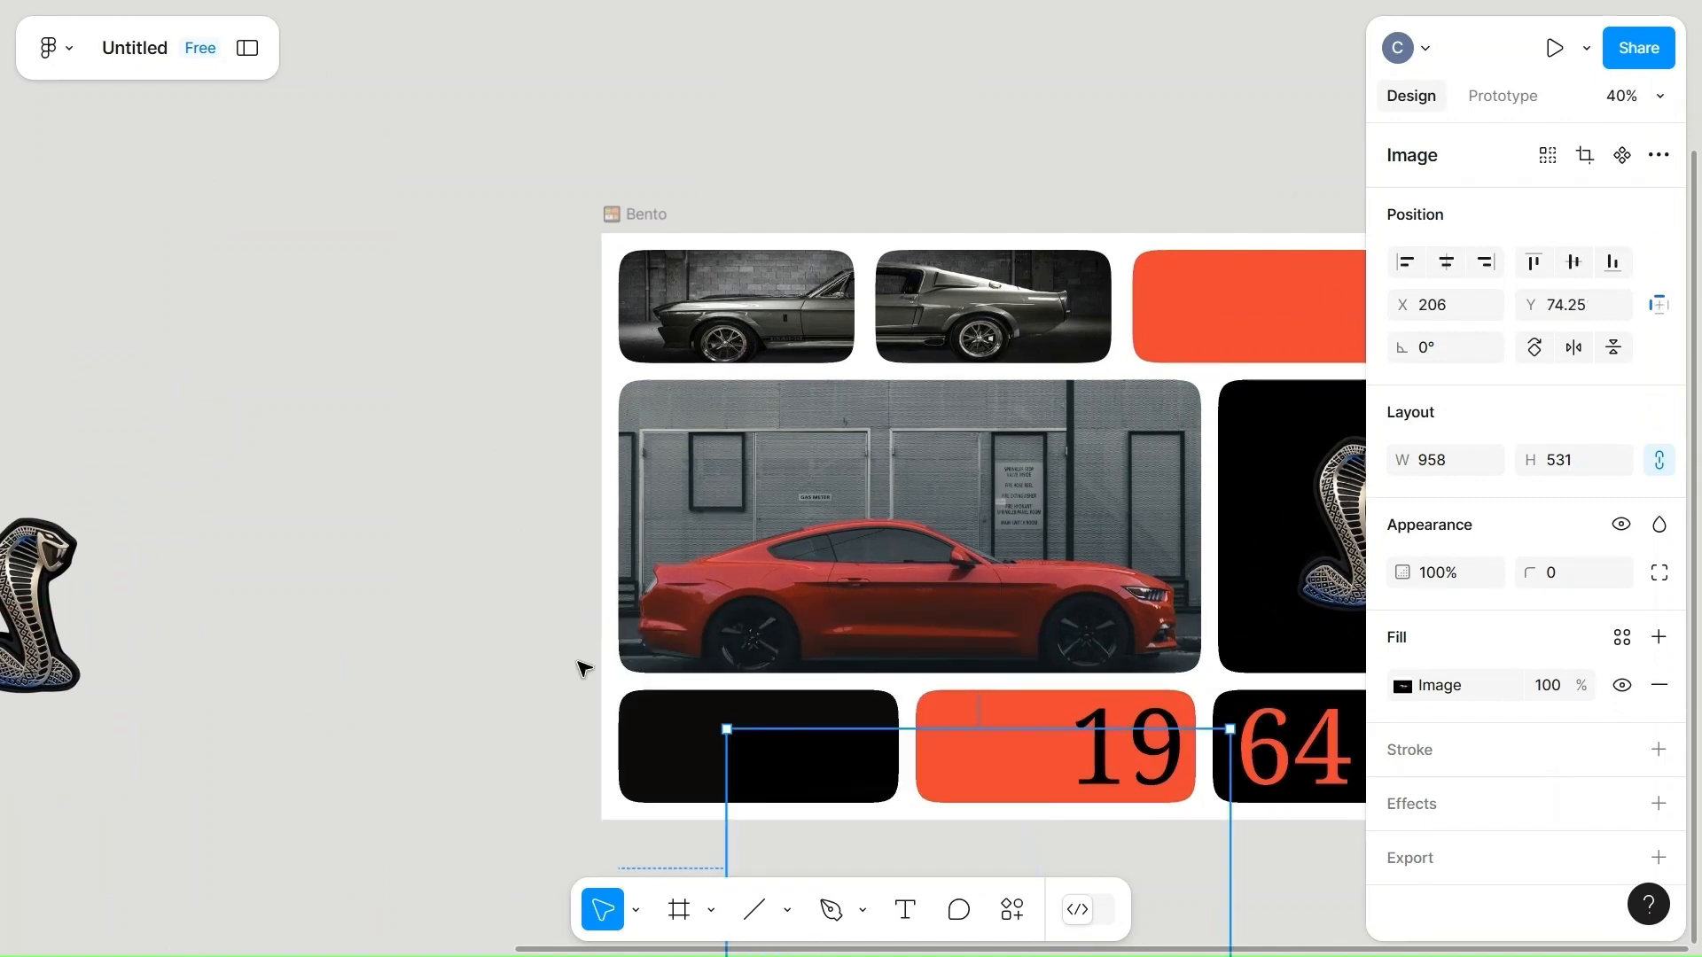
{"action": "left_click_drag", "start_coordinate": [772, 762], "coordinate": [661, 721]}
{"action": "key", "text": "Up"}
{"action": "key", "text": "Up"}
{"action": "key", "text": "Up"}
{"action": "key", "text": "Up"}
{"action": "key", "text": "Up"}
{"action": "key", "text": "Up"}
{"action": "key", "text": "Up"}
{"action": "key", "text": "Up"}
{"action": "key", "text": "Up"}
{"action": "key", "text": "Up"}
{"action": "key", "text": "Up"}
{"action": "key", "text": "Up"}
{"action": "key", "text": "Up"}
{"action": "key", "text": "Up"}
{"action": "key", "text": "Up"}
{"action": "key", "text": "Up"}
{"action": "key", "text": "Up"}
{"action": "key", "text": "Up"}
{"action": "key", "text": "Up"}
{"action": "key", "text": "Up"}
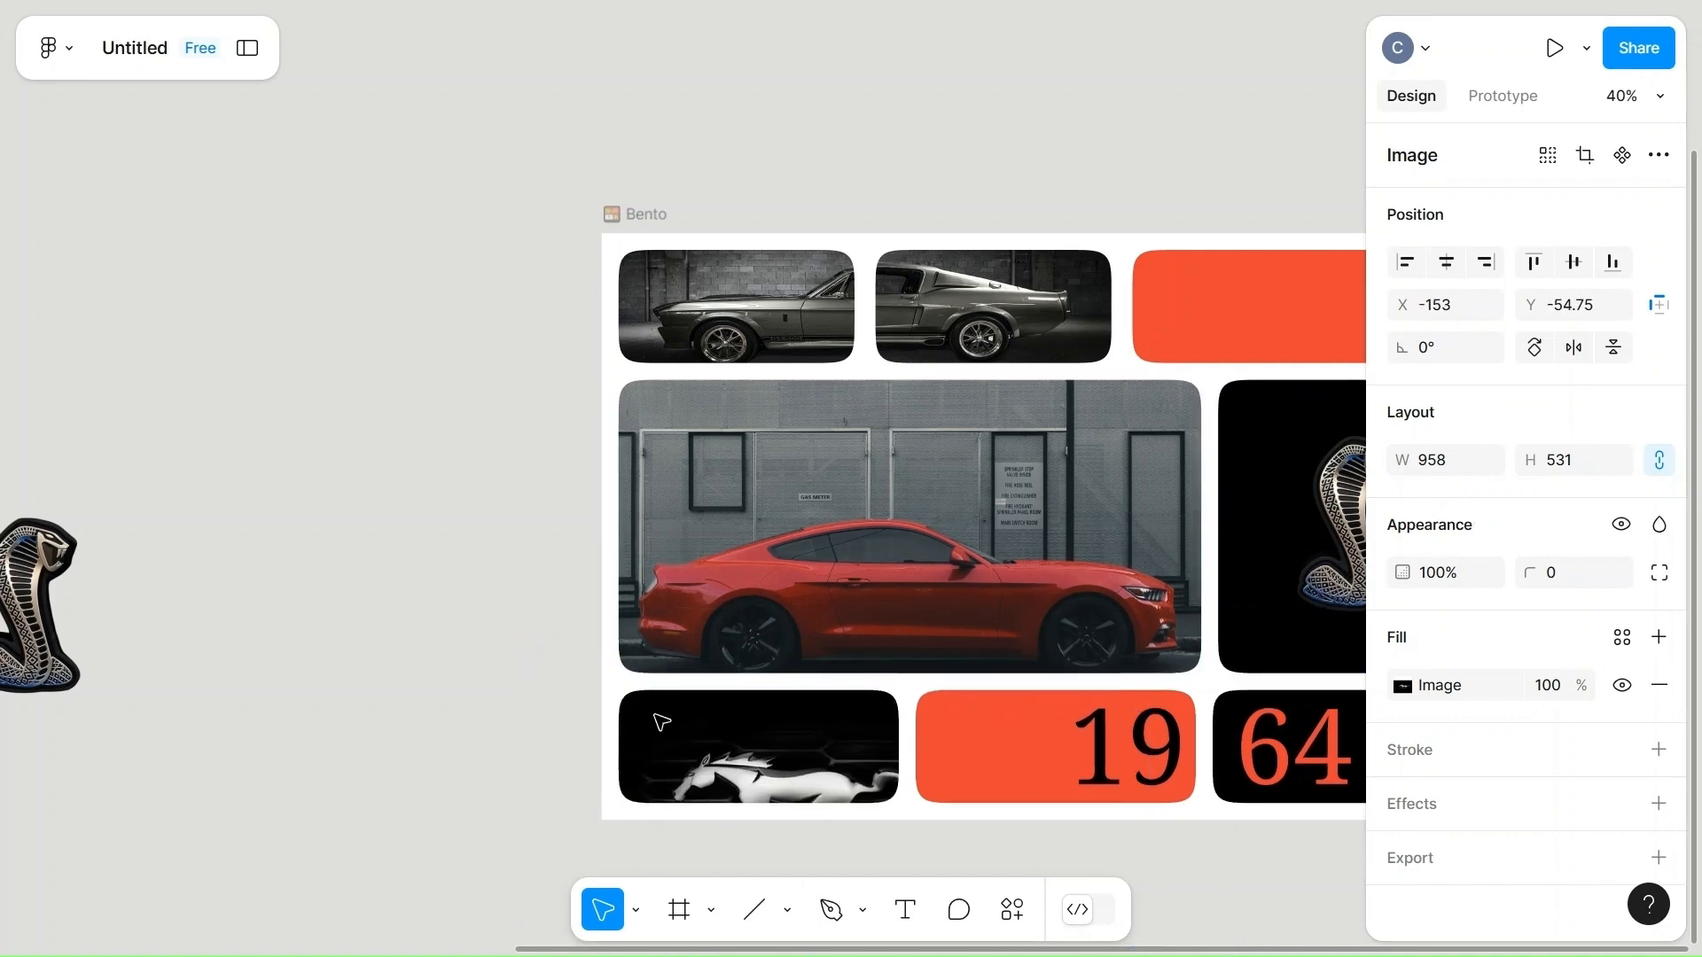
{"action": "key", "text": "Left"}
{"action": "key", "text": "Left"}
{"action": "key", "text": "Left"}
{"action": "key", "text": "Left"}
{"action": "key", "text": "Left"}
{"action": "key", "text": "Left"}
{"action": "key", "text": "Left"}
{"action": "key", "text": "Left"}
{"action": "key", "text": "Left"}
{"action": "key", "text": "Left"}
{"action": "key", "text": "Left"}
{"action": "key", "text": "Left"}
{"action": "key", "text": "Left"}
{"action": "key", "text": "Left"}
{"action": "key", "text": "Left"}
{"action": "key", "text": "Left"}
{"action": "key", "text": "Left"}
{"action": "key", "text": "Left"}
{"action": "key", "text": "Left"}
{"action": "key", "text": "Left"}
{"action": "key", "text": "Up"}
{"action": "key", "text": "Up"}
{"action": "key", "text": "Up"}
{"action": "key", "text": "Up"}
{"action": "key", "text": "Up"}
{"action": "key", "text": "Up"}
{"action": "key", "text": "Up"}
{"action": "key", "text": "Up"}
{"action": "key", "text": "Up"}
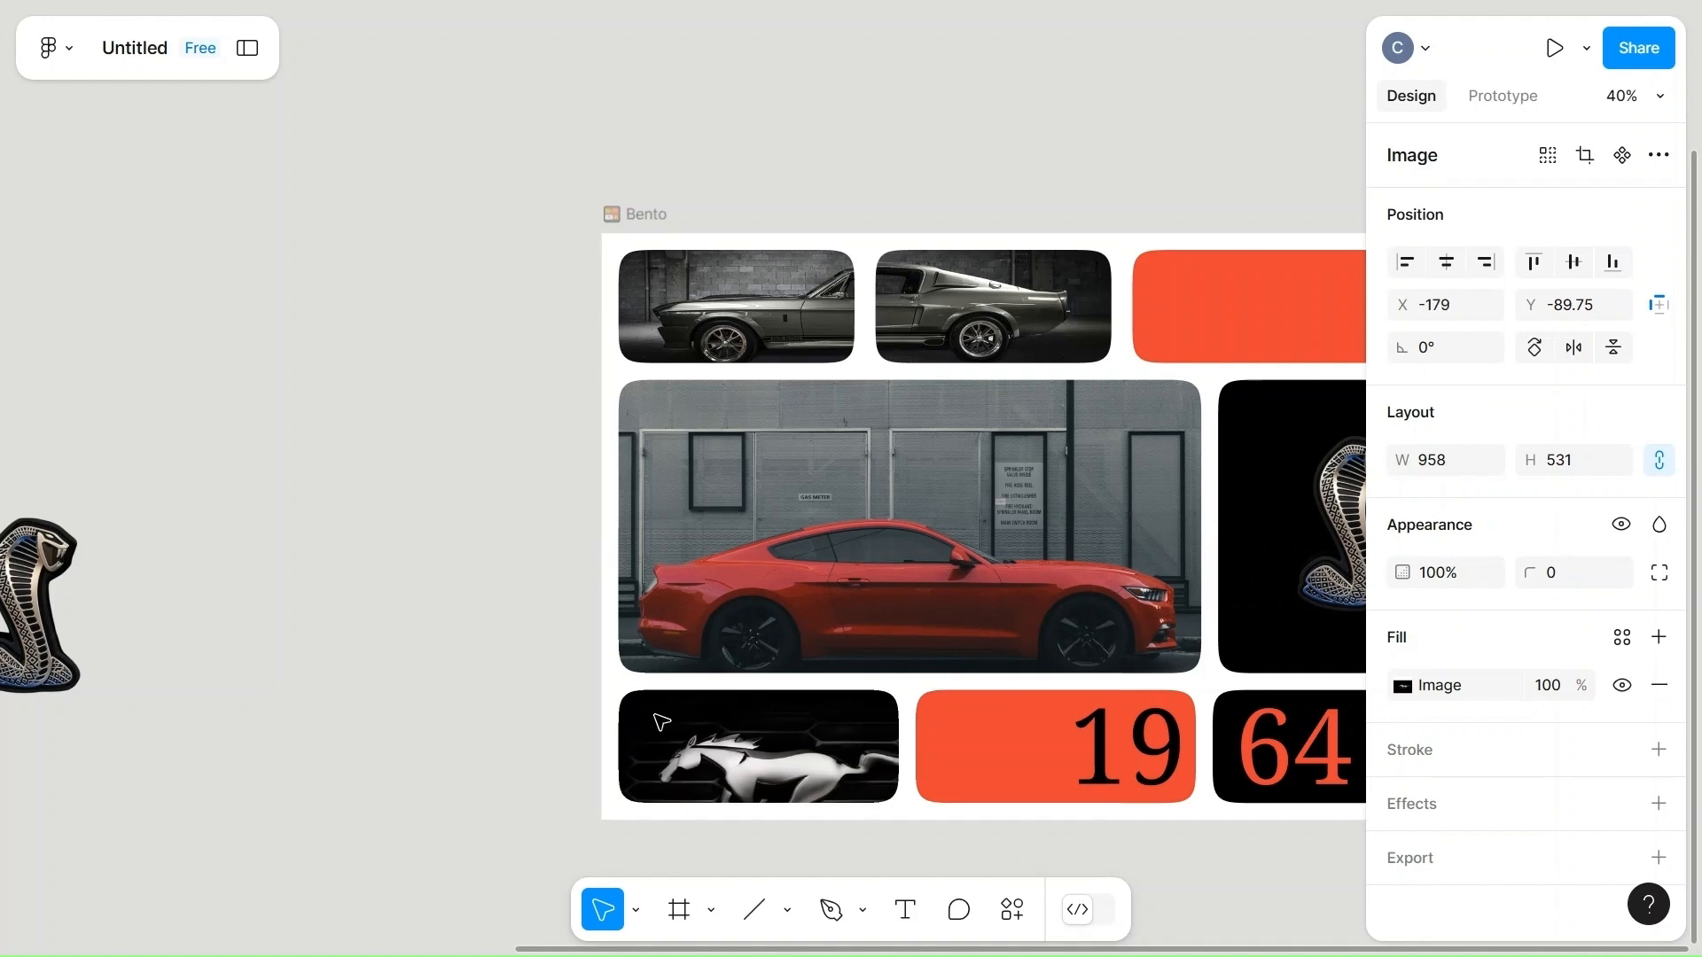
{"action": "key", "text": "Up"}
{"action": "key", "text": "Up"}
{"action": "key", "text": "Up"}
{"action": "key", "text": "Up"}
{"action": "key", "text": "Up"}
{"action": "key", "text": "Up"}
{"action": "key", "text": "Up"}
{"action": "key", "text": "Up"}
{"action": "key", "text": "Up"}
{"action": "key", "text": "Up"}
{"action": "key", "text": "Up"}
{"action": "key", "text": "Up"}
{"action": "key", "text": "Up"}
{"action": "key", "text": "Up"}
{"action": "key", "text": "Up"}
{"action": "key", "text": "Up"}
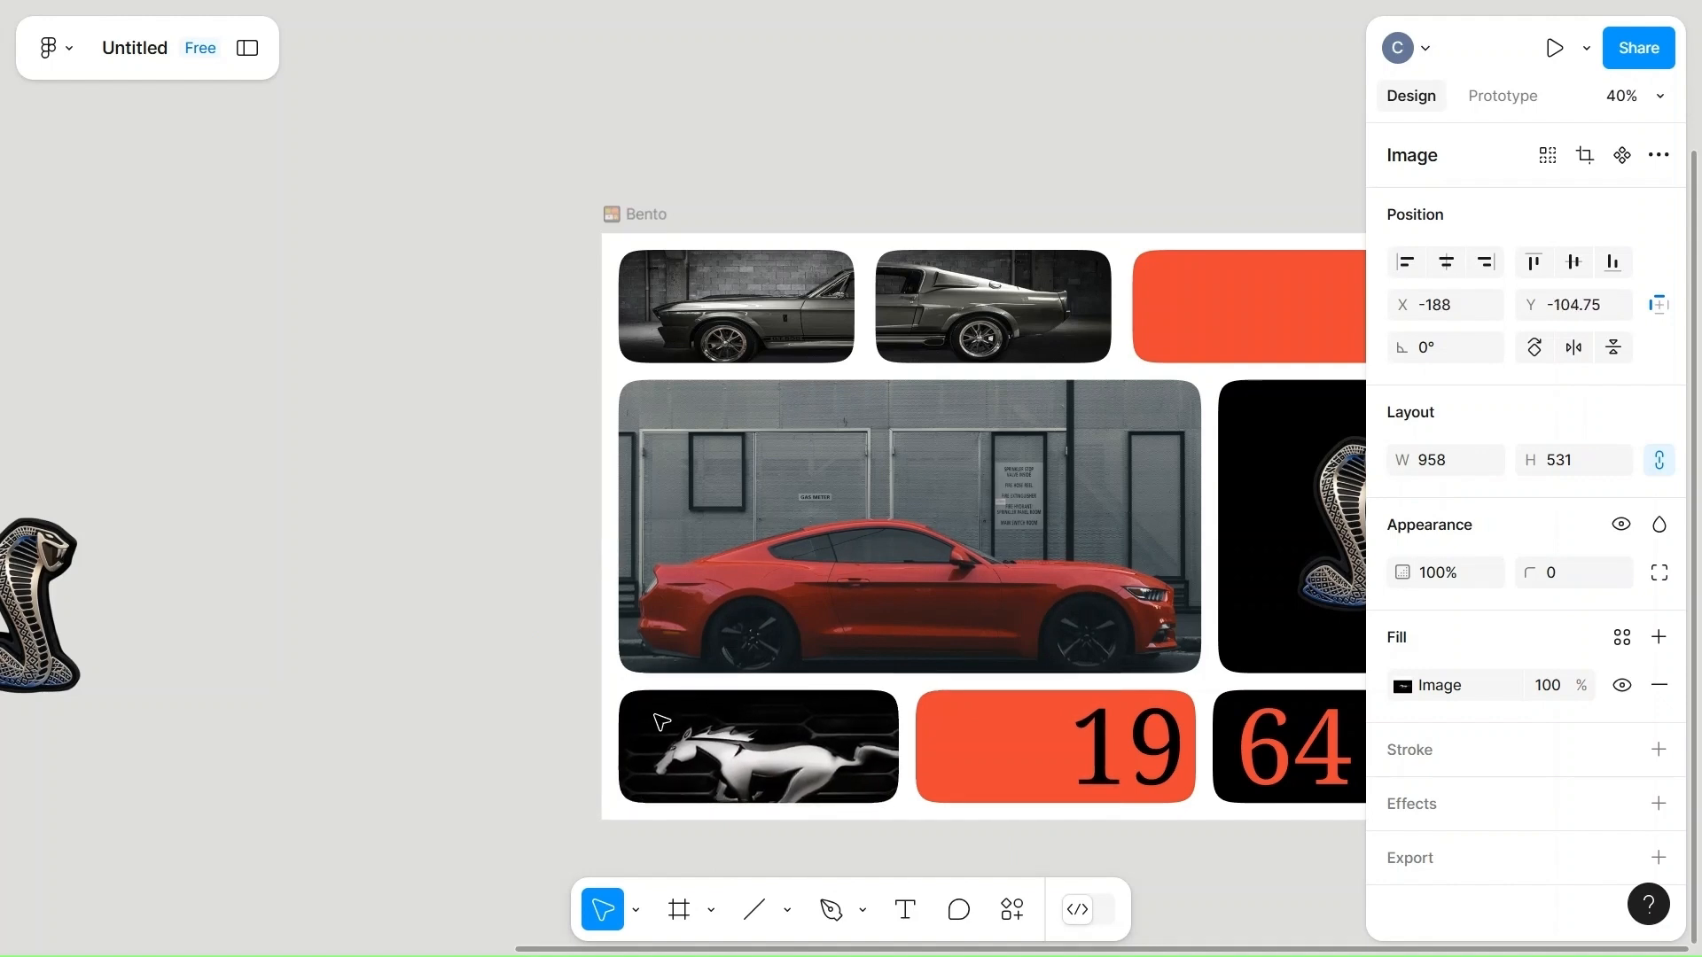
{"action": "key", "text": "Up"}
{"action": "key", "text": "Up"}
{"action": "key", "text": "Up"}
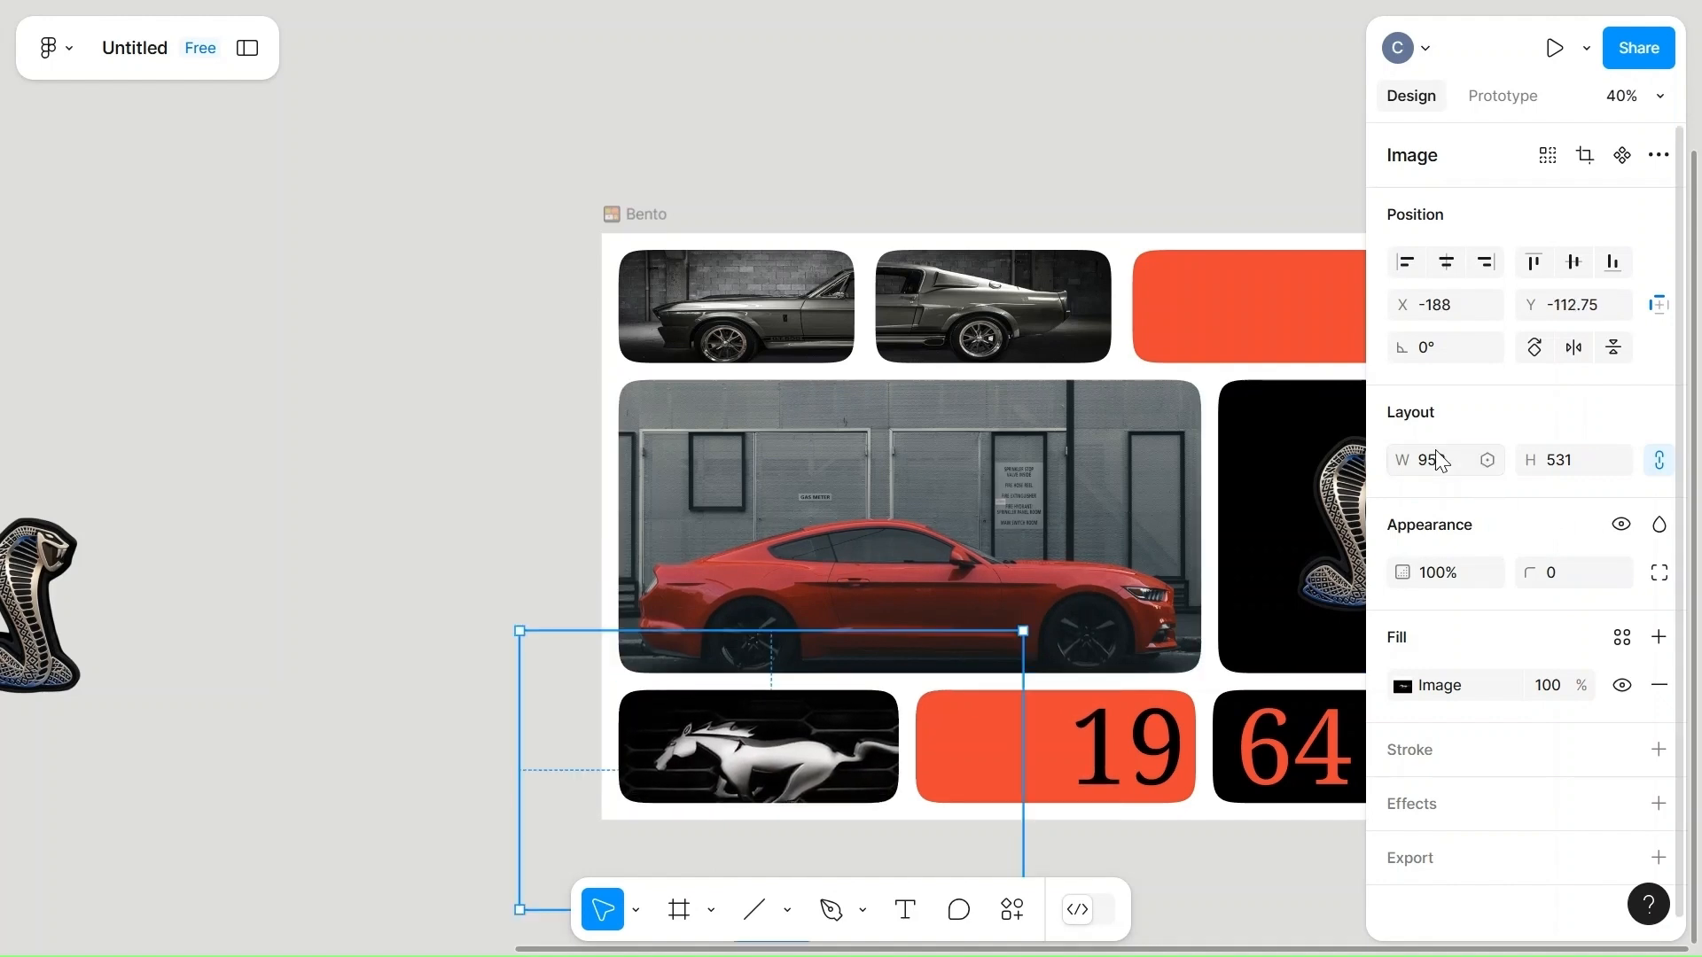
Scale the horse image proportionally to a width of 800 and shift it to X -137 to center the horse in its cell.
{"action": "type", "text": "880"}
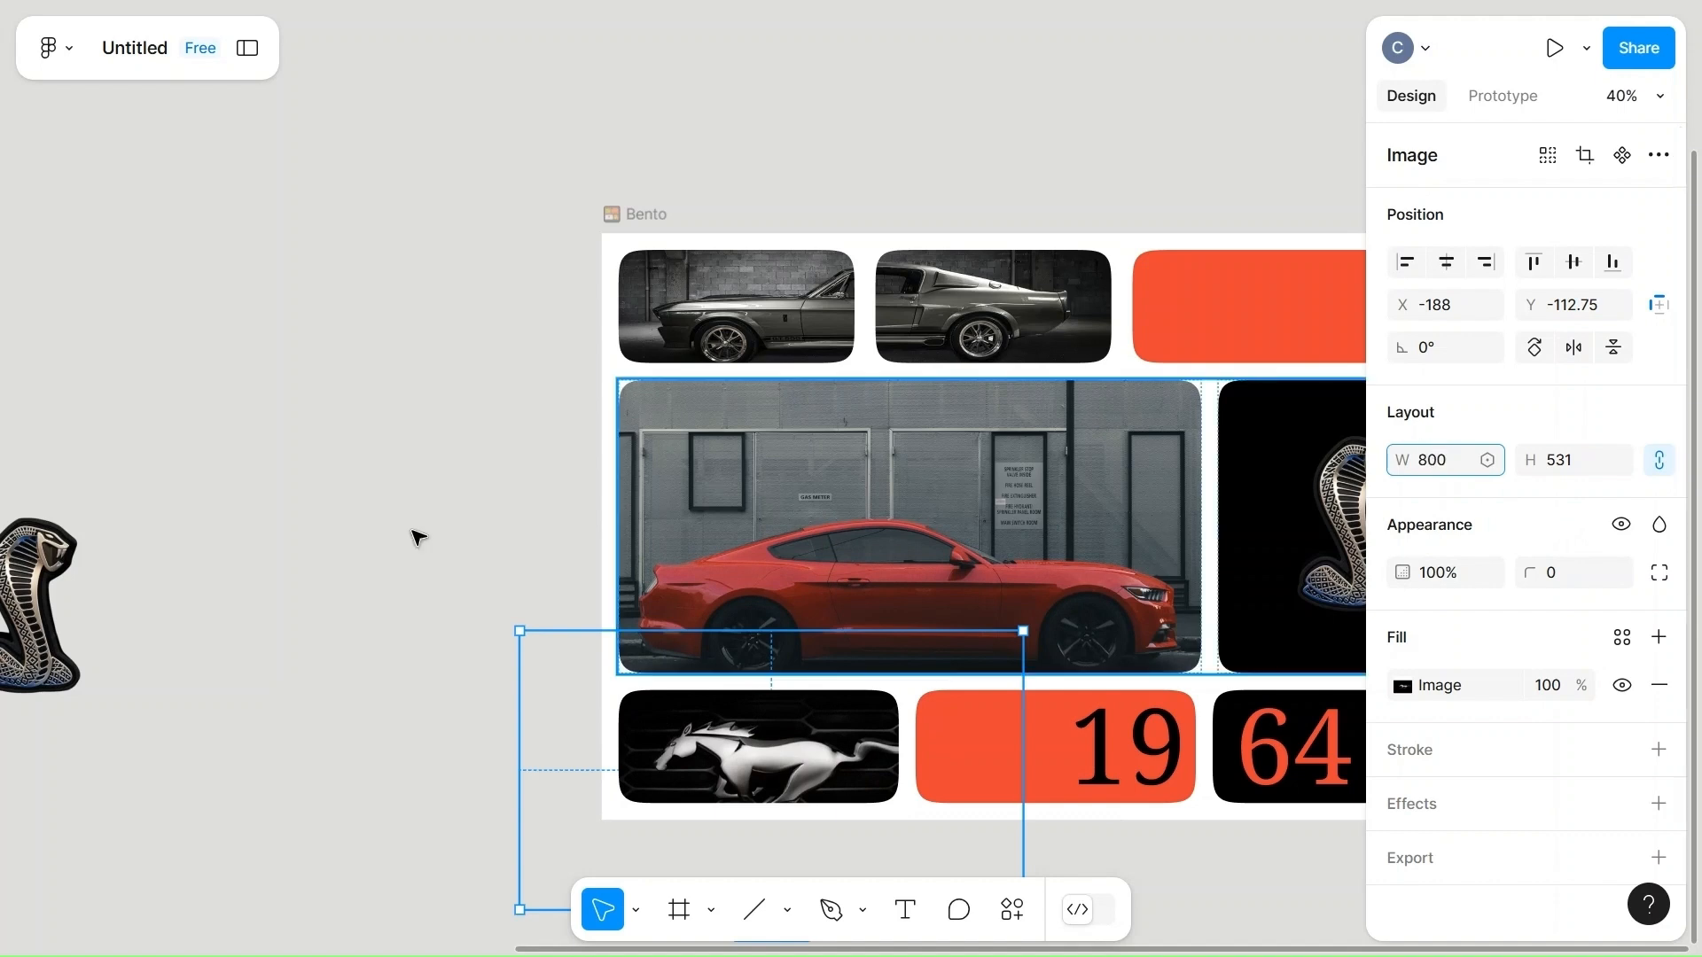
{"action": "left_click", "coordinate": [304, 570]}
{"action": "double_click", "coordinate": [735, 759]}
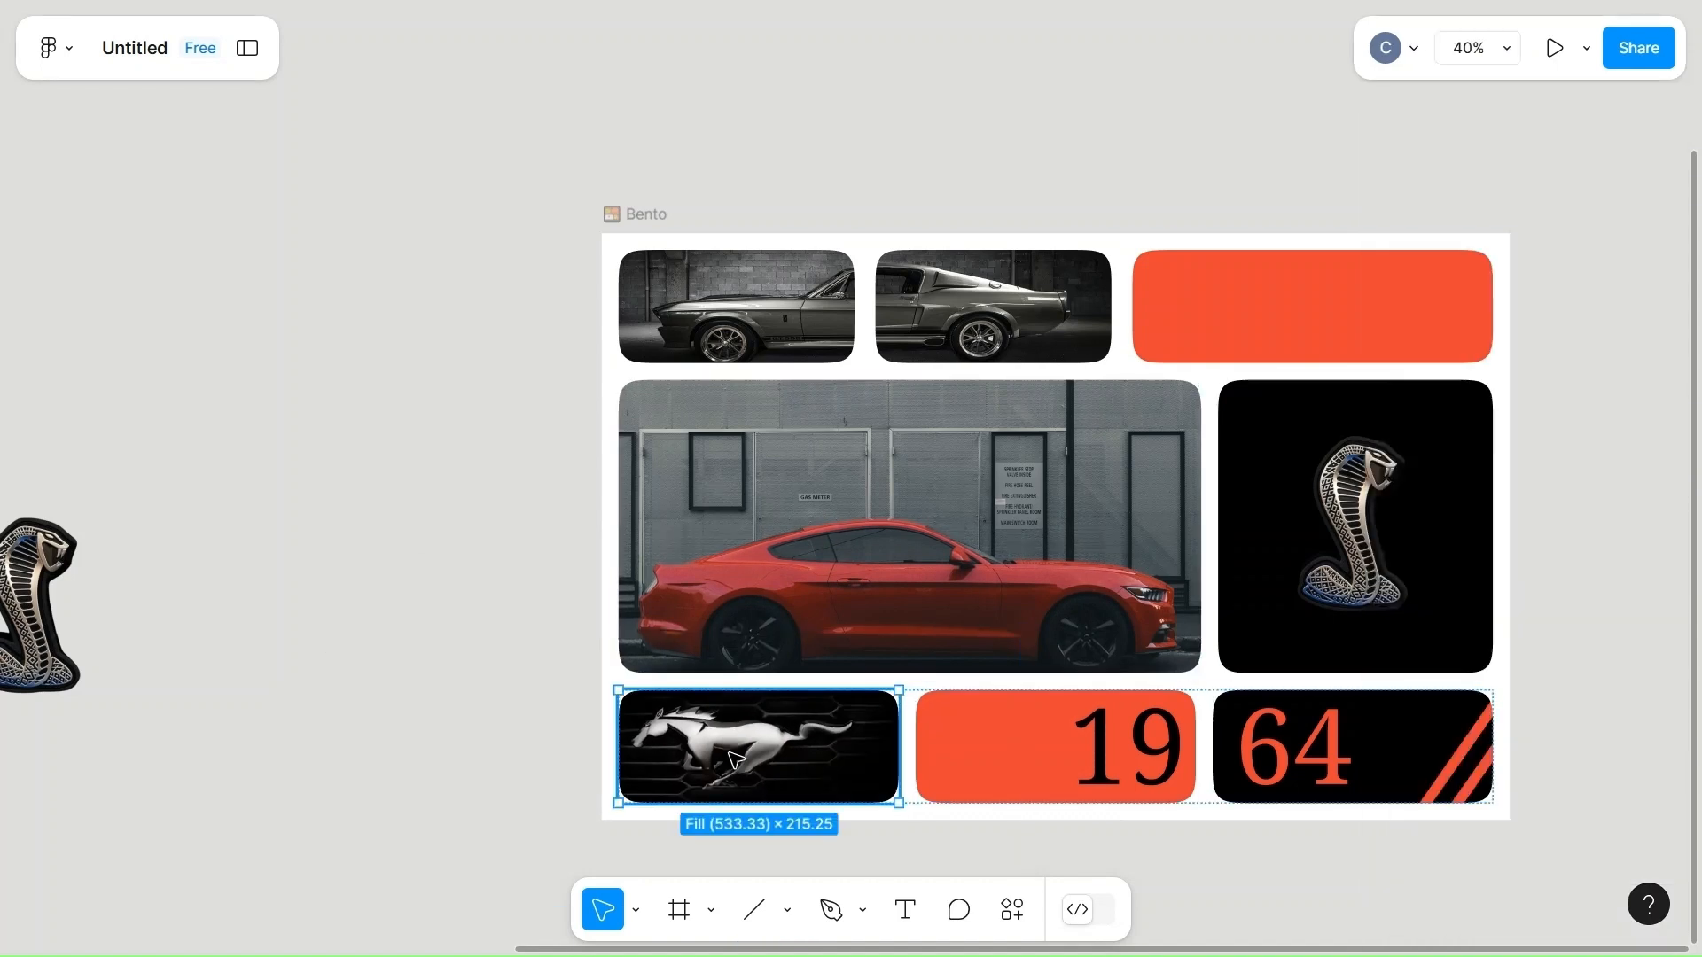
{"action": "left_click", "coordinate": [735, 759]}
{"action": "key", "text": "Right"}
{"action": "key", "text": "Right"}
{"action": "key", "text": "Right"}
{"action": "key", "text": "Right"}
{"action": "key", "text": "Right"}
{"action": "key", "text": "Right"}
{"action": "key", "text": "Right"}
{"action": "key", "text": "Right"}
{"action": "key", "text": "Right"}
{"action": "key", "text": "Right"}
{"action": "key", "text": "Right"}
{"action": "key", "text": "Right"}
{"action": "key", "text": "Right"}
{"action": "key", "text": "Right"}
{"action": "key", "text": "Right"}
{"action": "key", "text": "Right"}
{"action": "key", "text": "Right"}
{"action": "key", "text": "Right"}
{"action": "key", "text": "Right"}
{"action": "key", "text": "Right"}
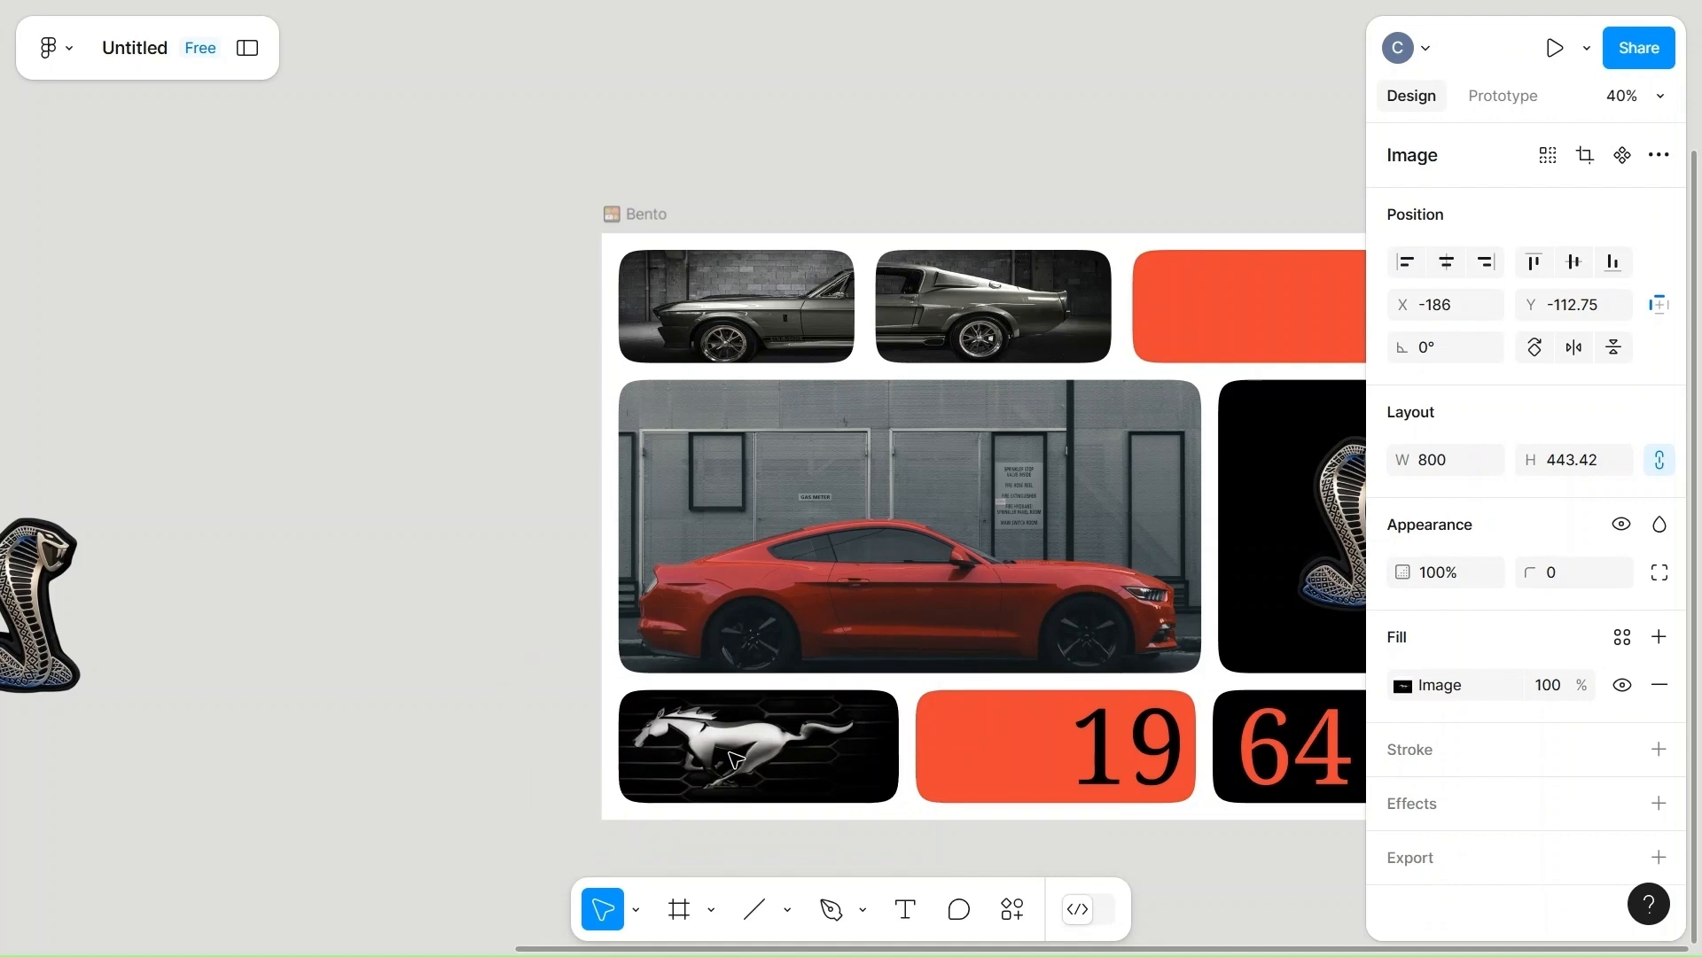
{"action": "key", "text": "Right"}
{"action": "key", "text": "Right"}
{"action": "key", "text": "Right"}
{"action": "key", "text": "Right"}
{"action": "key", "text": "Right"}
{"action": "key", "text": "Right"}
{"action": "key", "text": "Right"}
{"action": "key", "text": "Right"}
{"action": "key", "text": "Right"}
{"action": "key", "text": "Right"}
{"action": "key", "text": "Right"}
{"action": "key", "text": "Right"}
{"action": "key", "text": "Right"}
{"action": "key", "text": "Right"}
{"action": "key", "text": "Right"}
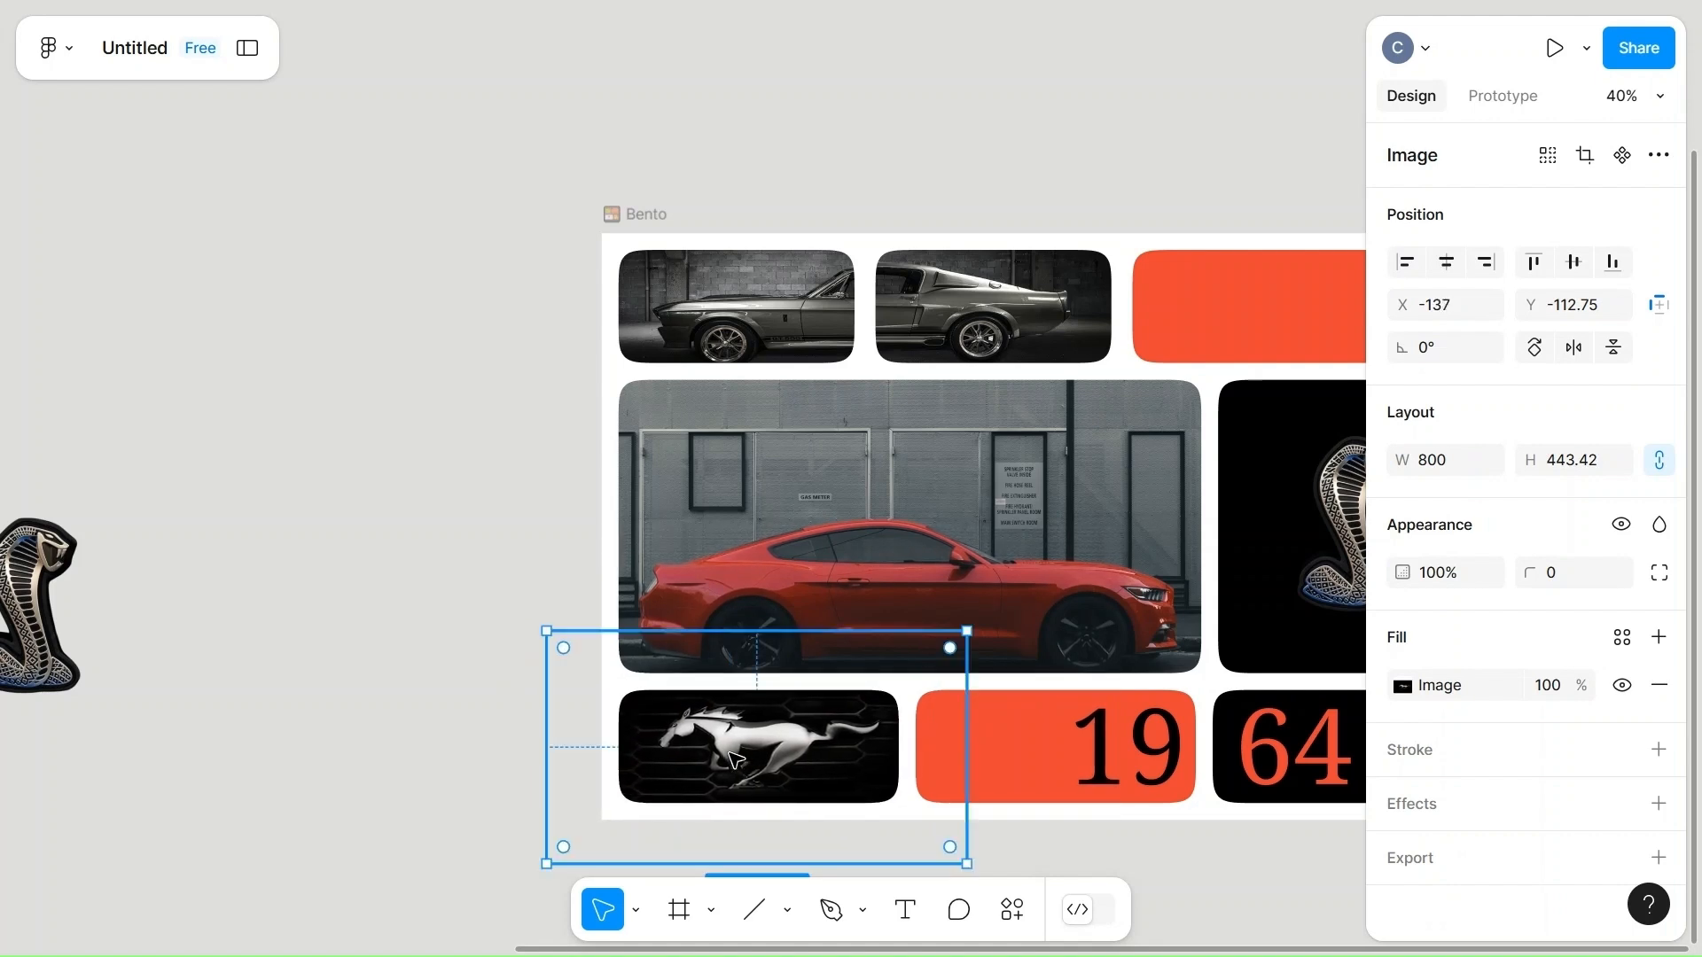
{"action": "left_click", "coordinate": [532, 656]}
Add a "GT 5000" text inside the orange-red cell of the top row.
{"action": "scroll", "coordinate": [398, 645], "scroll_direction": "right", "scroll_amount": 3}
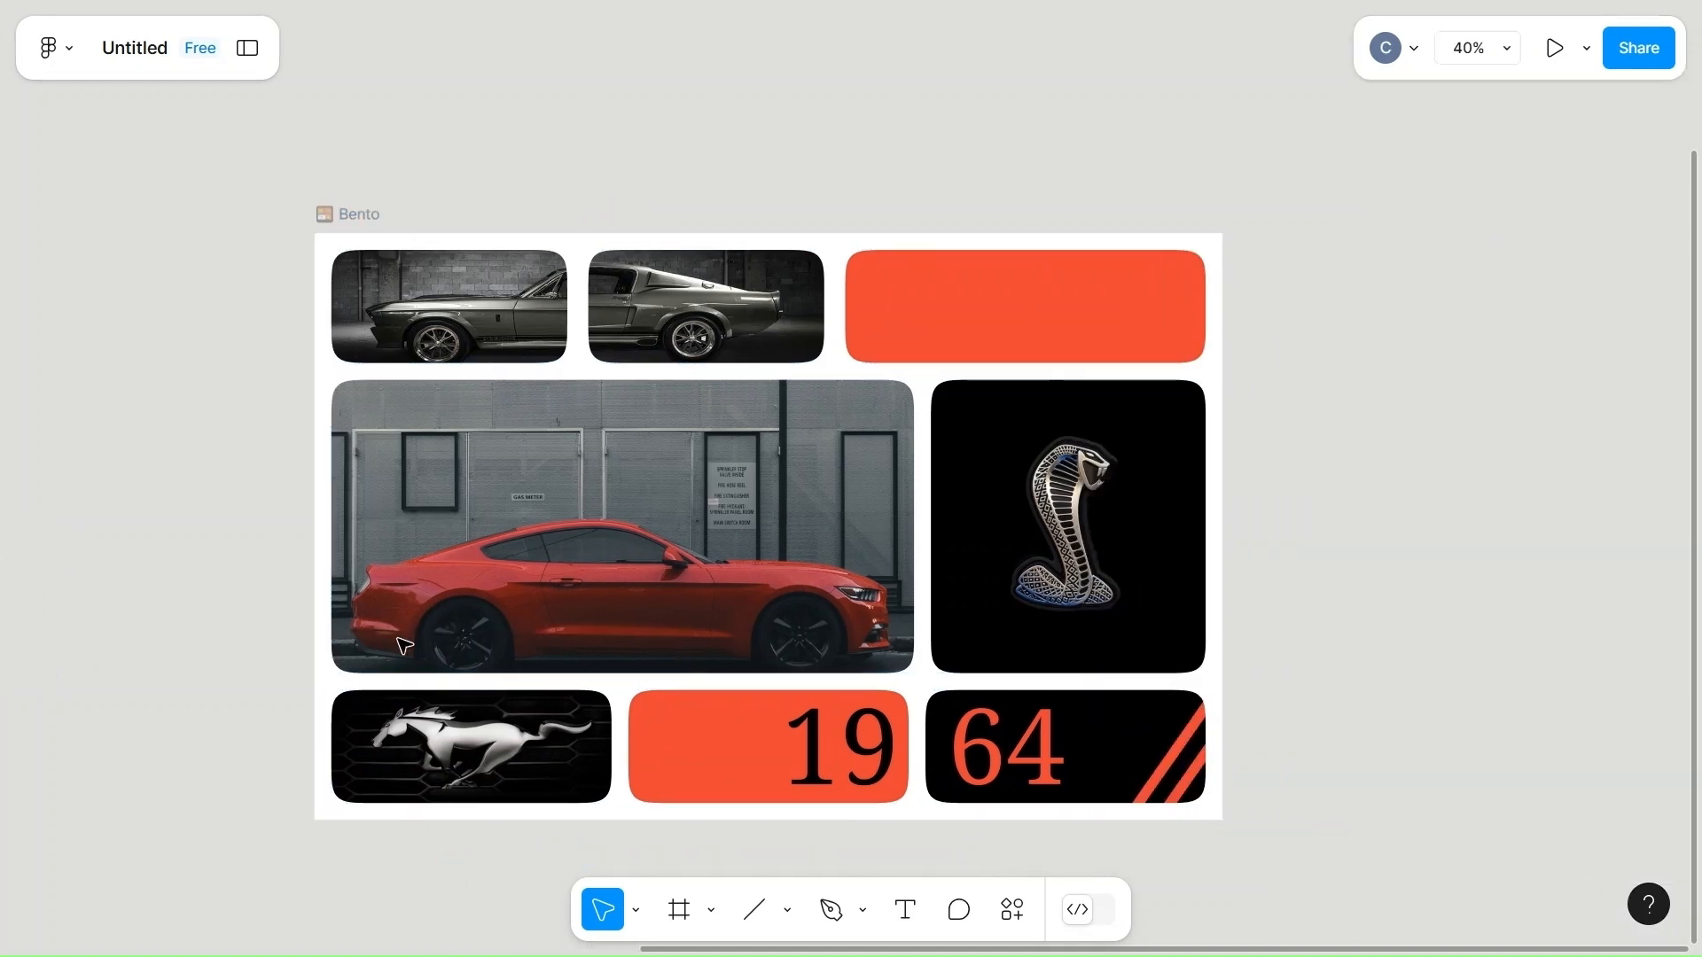
{"action": "scroll", "coordinate": [406, 646], "scroll_direction": "up", "scroll_amount": 2}
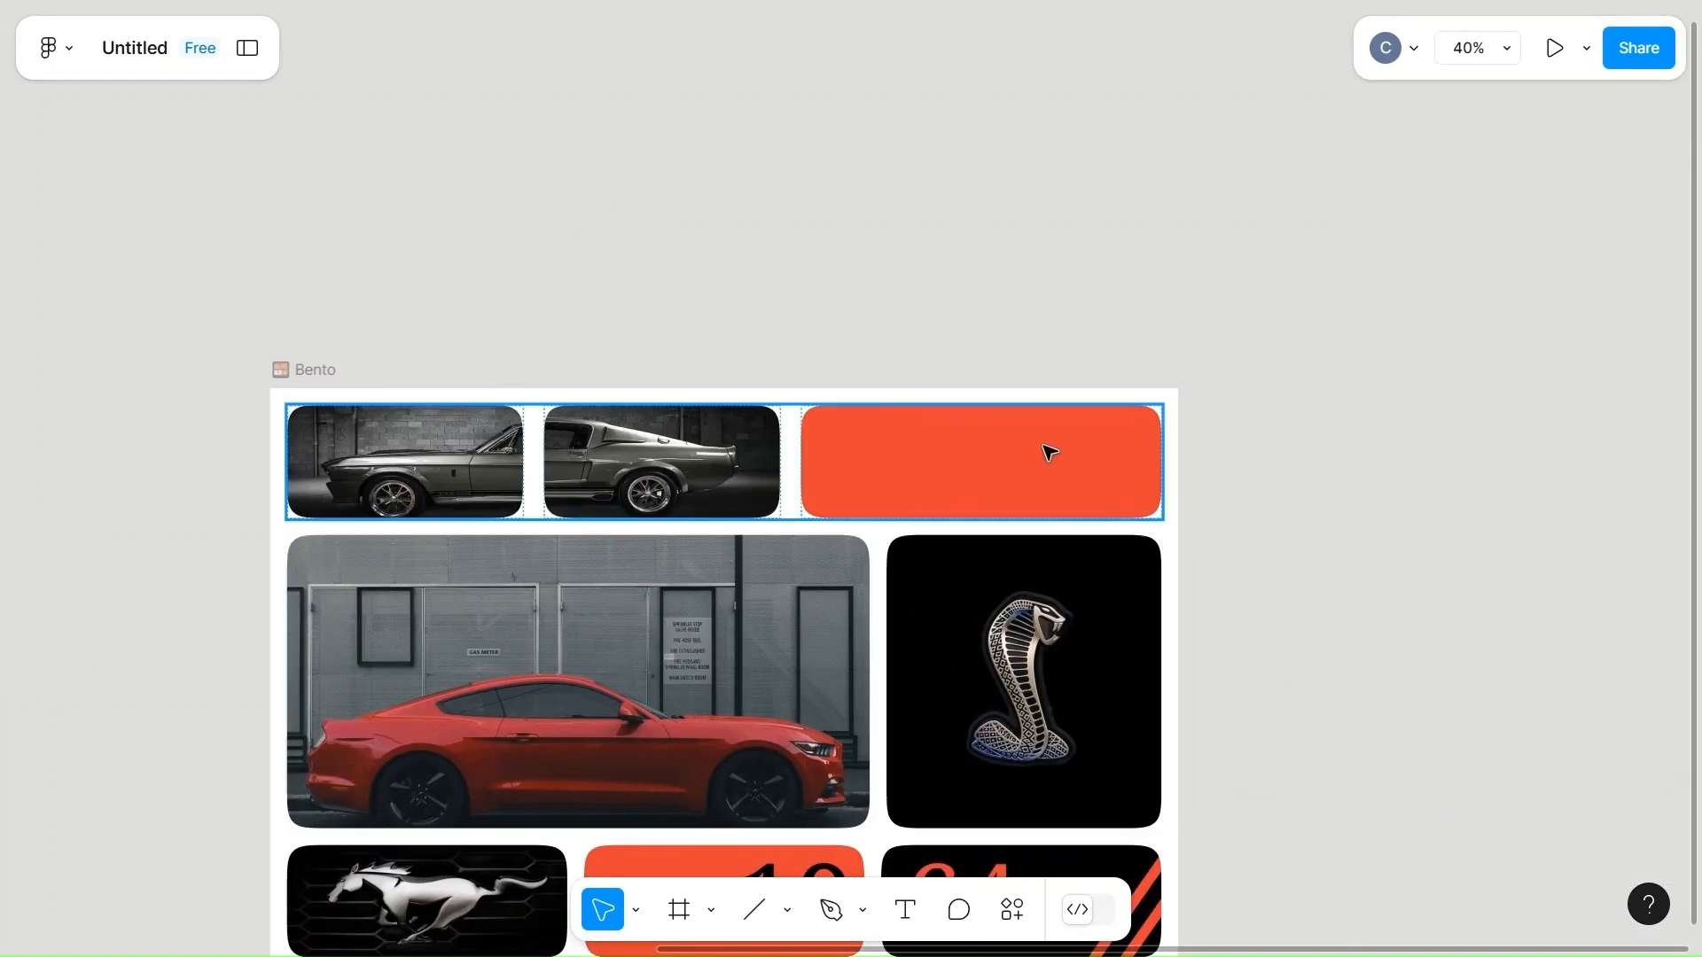
{"action": "key", "text": "t"}
{"action": "left_click", "coordinate": [938, 457]}
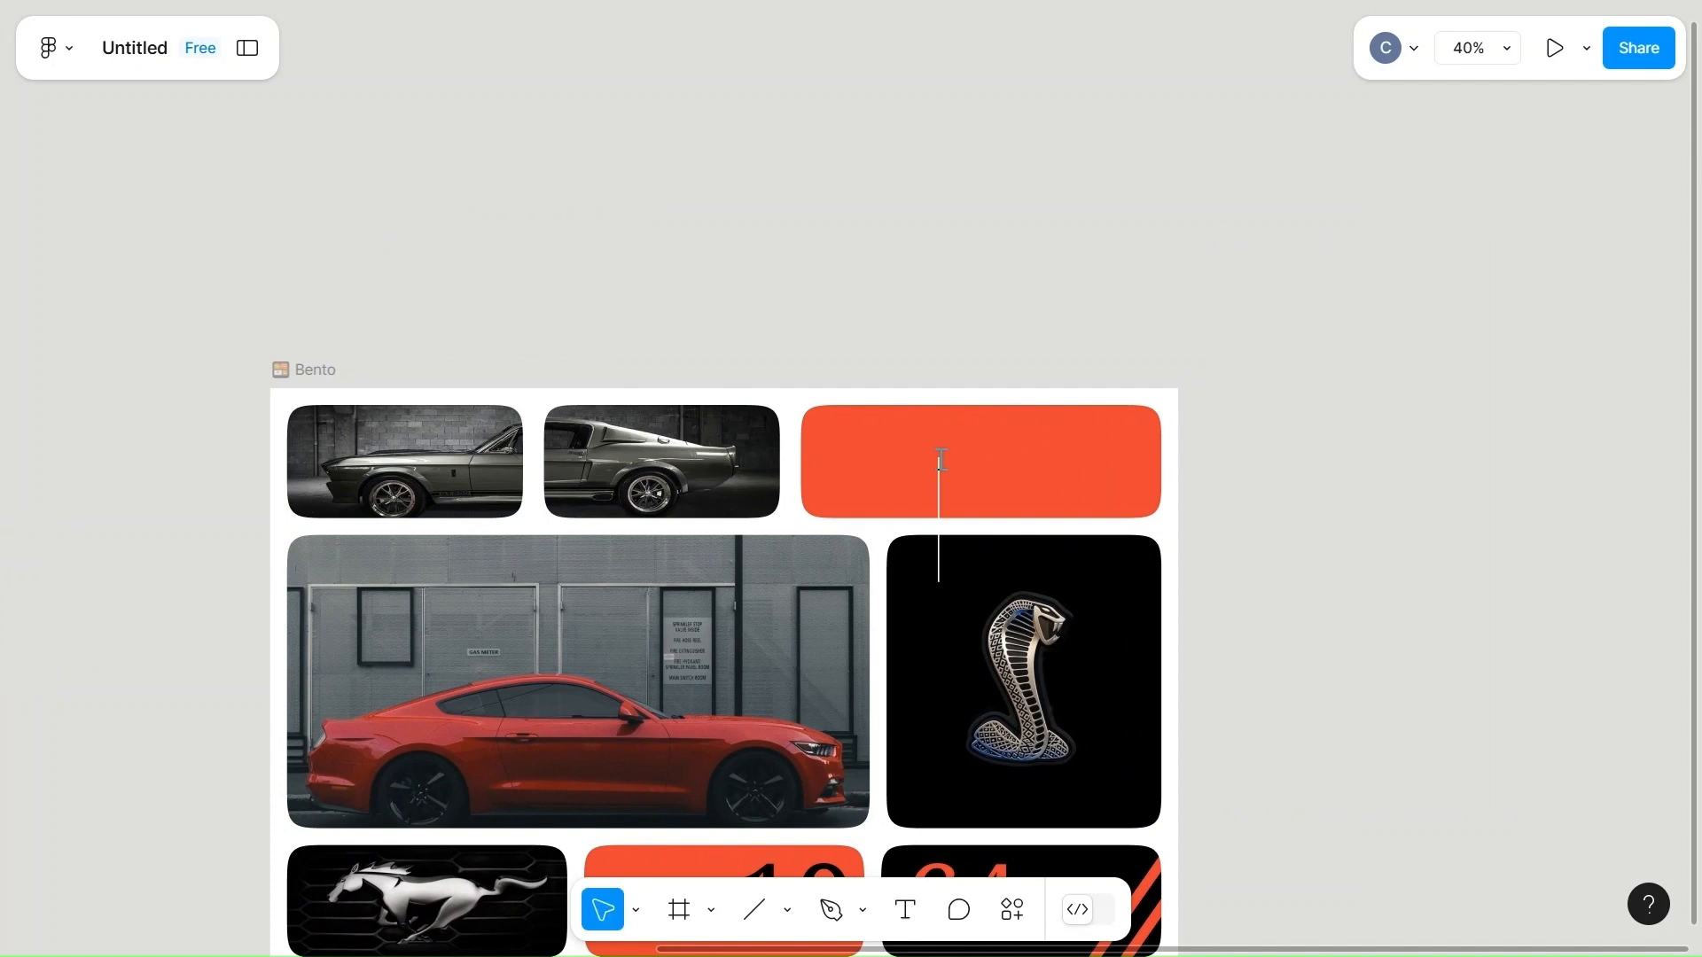
{"action": "type", "text": "GT"}
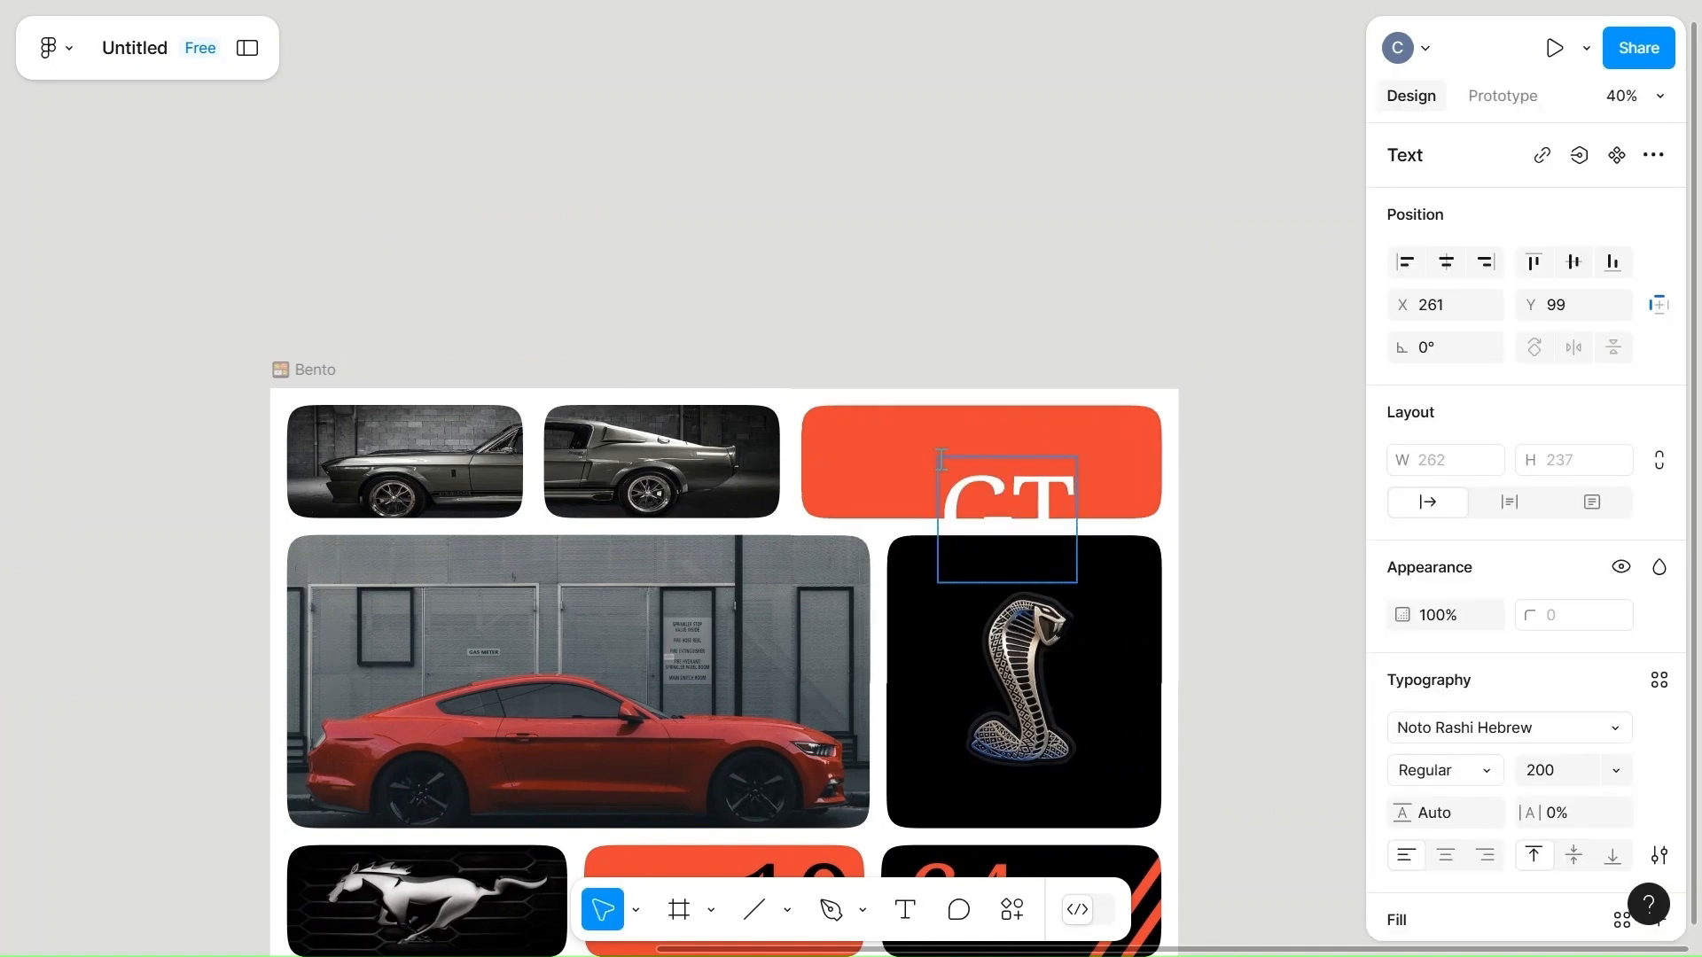
{"action": "type", "text": " 5000"}
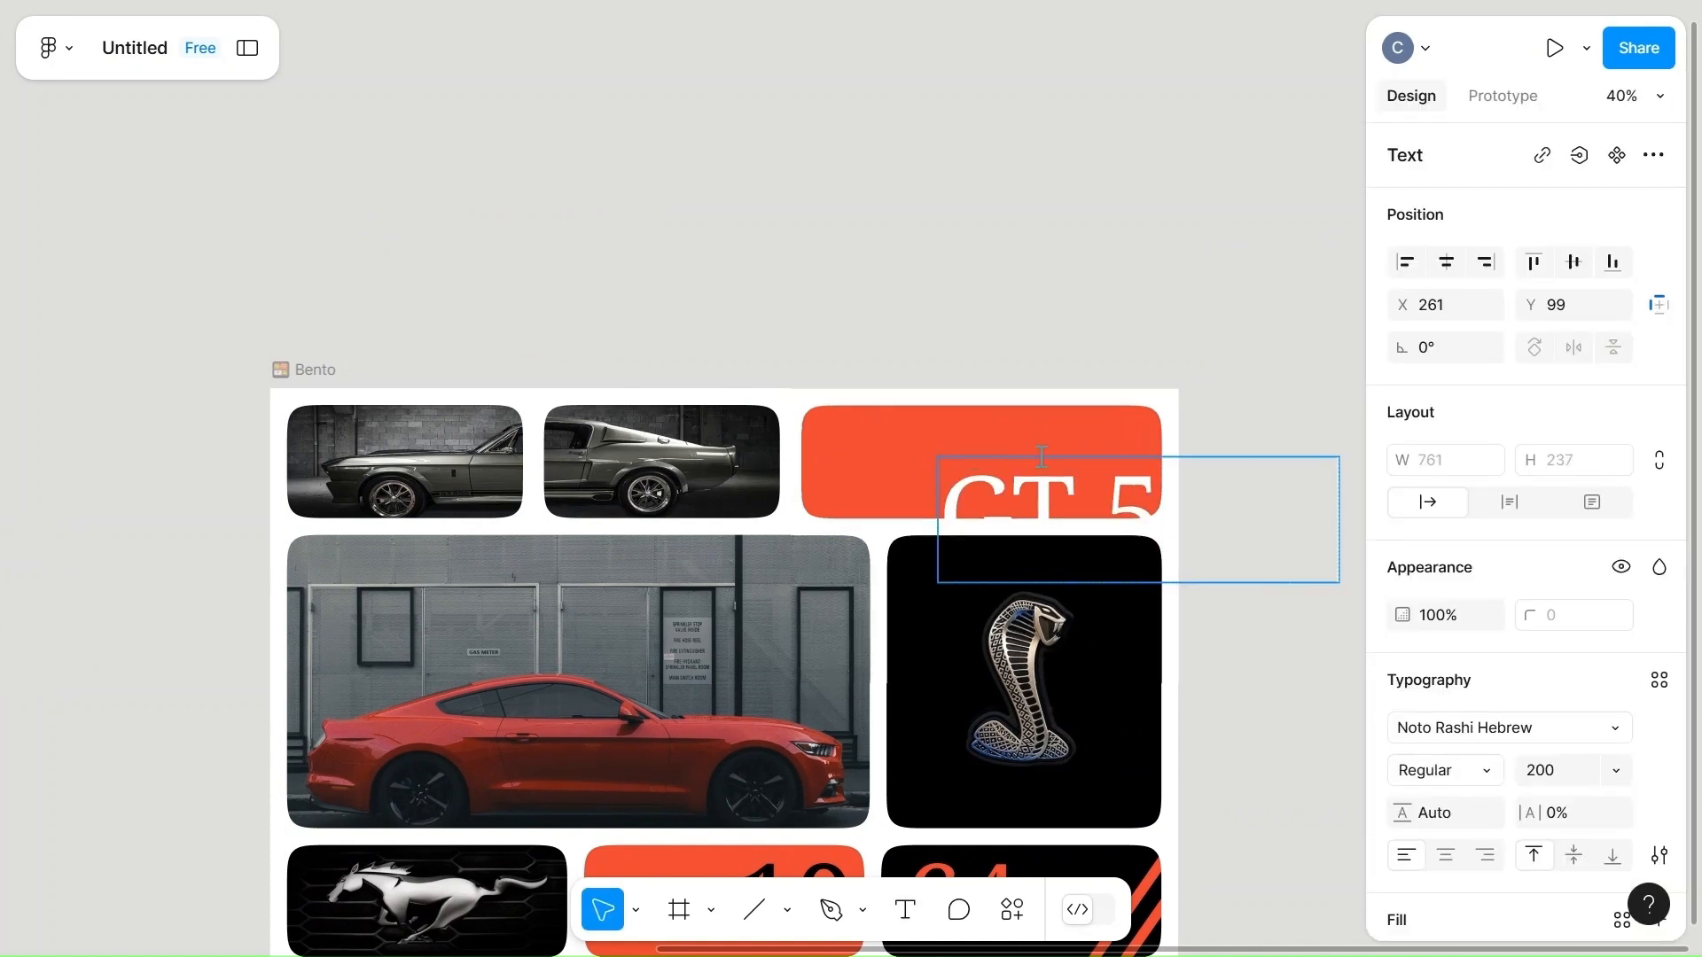
{"action": "left_click", "coordinate": [1274, 363]}
Move the "GT 5000" text to the left edge of its orange-red cell at X 0, Y 18.
{"action": "left_click", "coordinate": [1027, 493]}
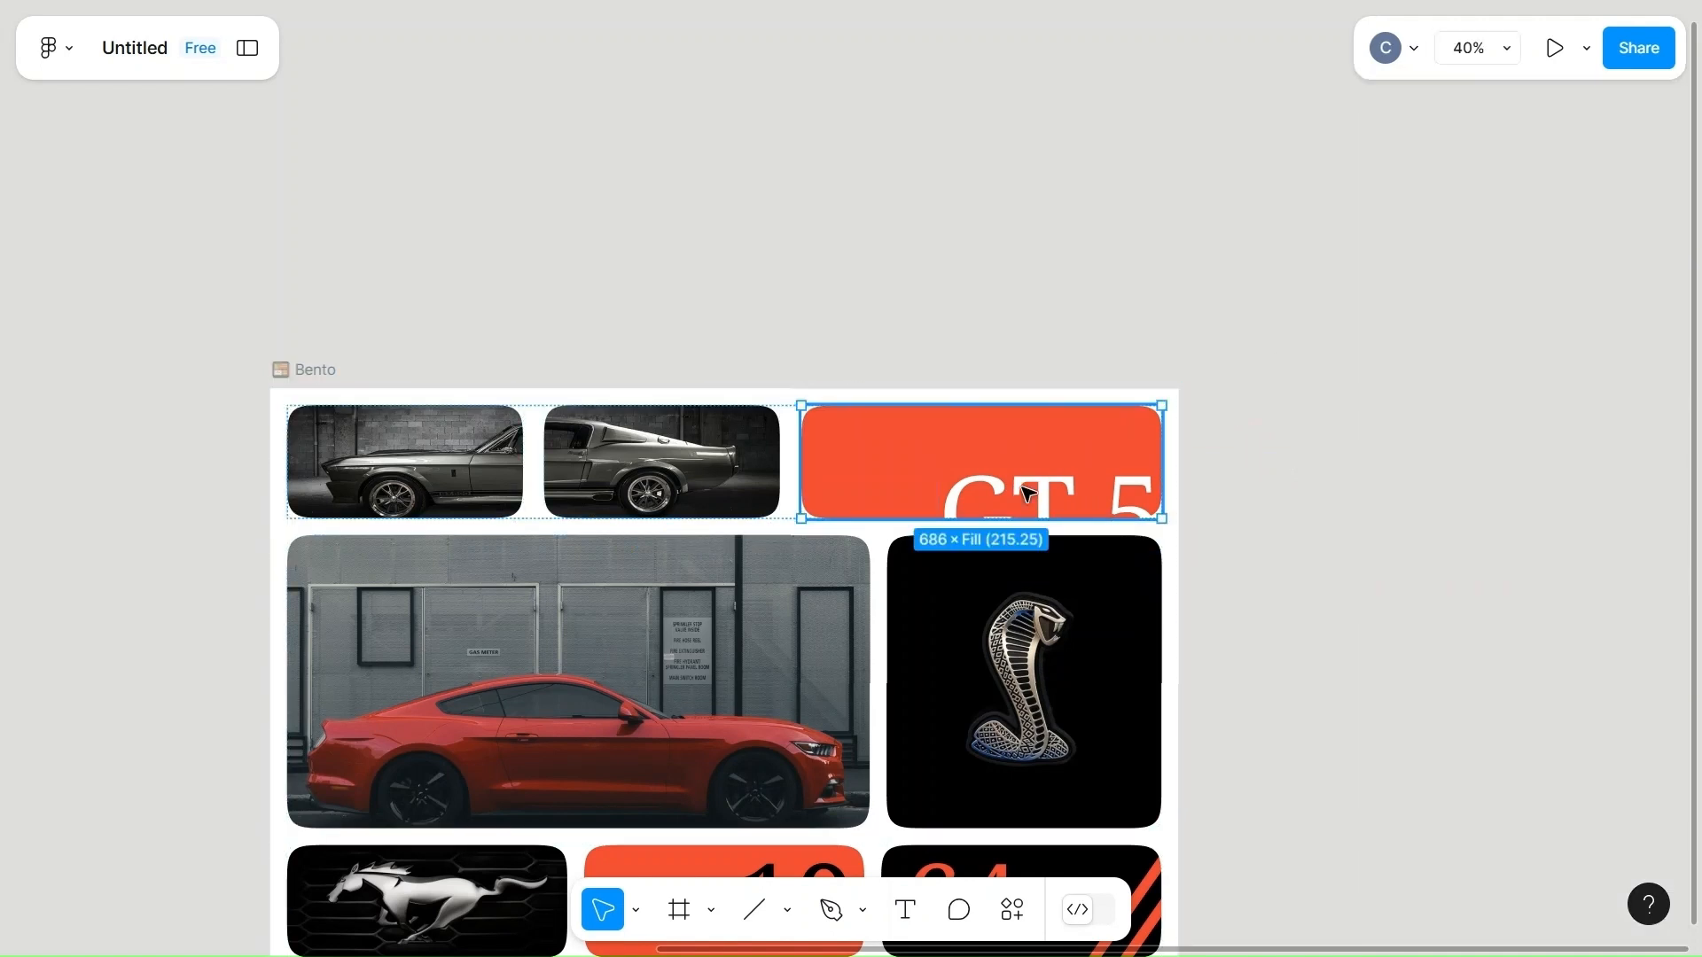
{"action": "double_click", "coordinate": [1027, 493]}
{"action": "left_click_drag", "start_coordinate": [1027, 493], "coordinate": [895, 450]}
Shorten the text in the top orange-red cell to "GT 500".
{"action": "double_click", "coordinate": [1082, 465]}
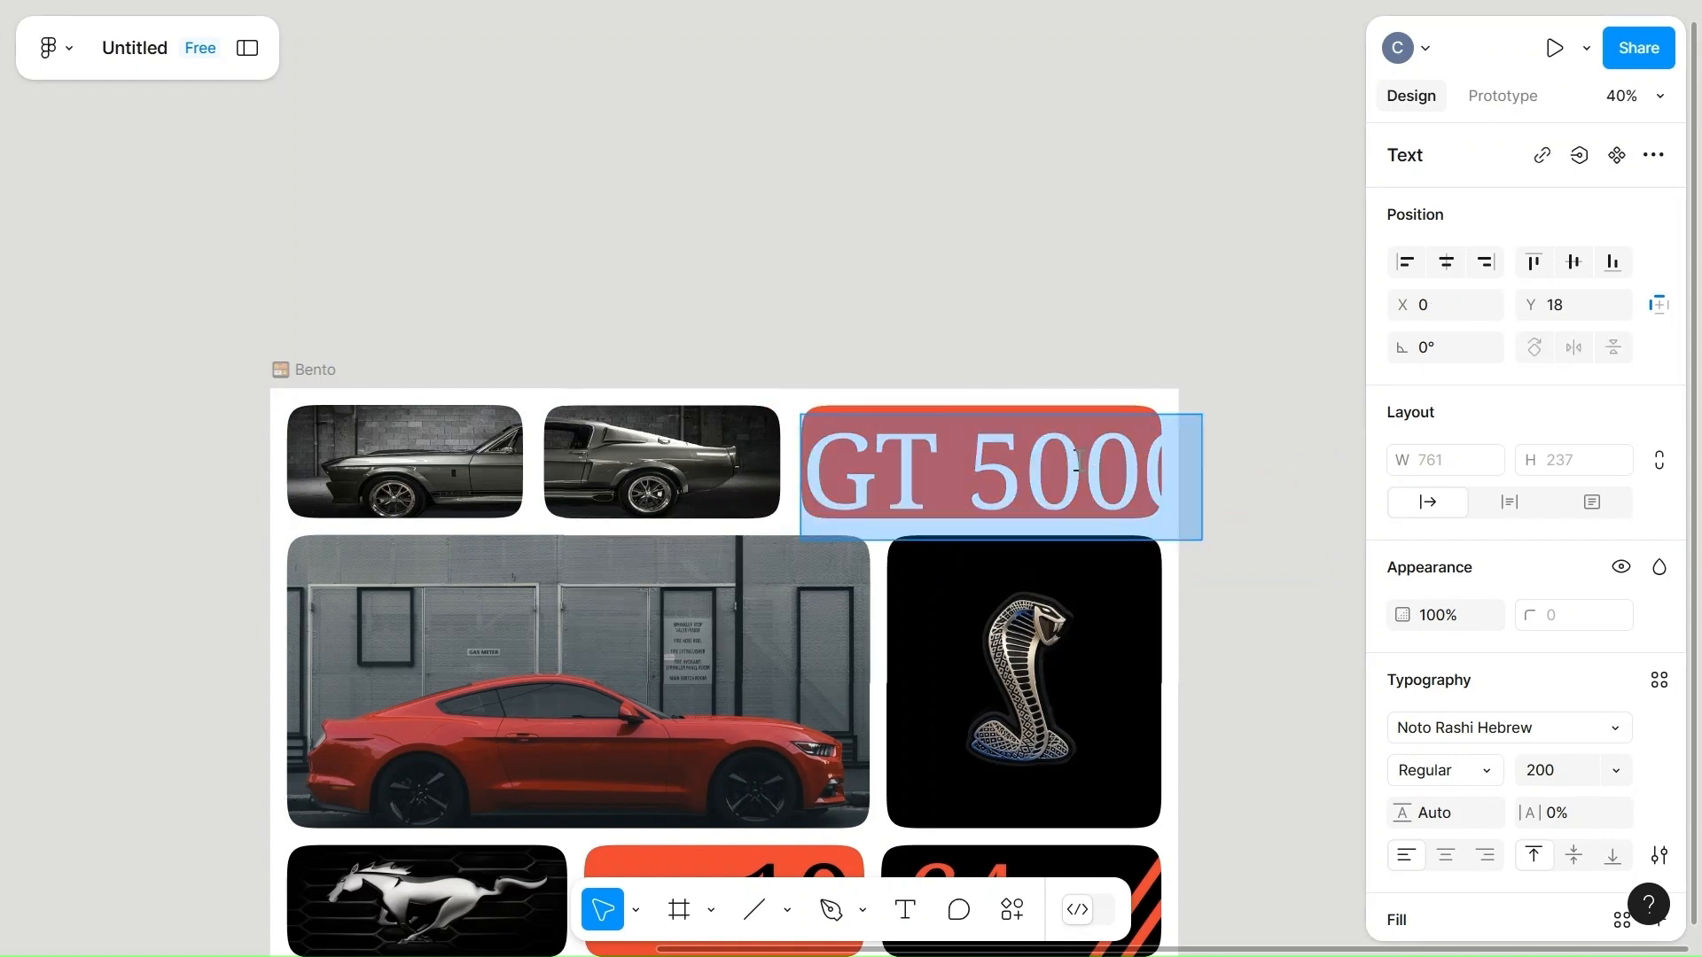
{"action": "left_click", "coordinate": [1082, 464]}
{"action": "key", "text": "BackSpace"}
{"action": "key", "text": "Escape"}
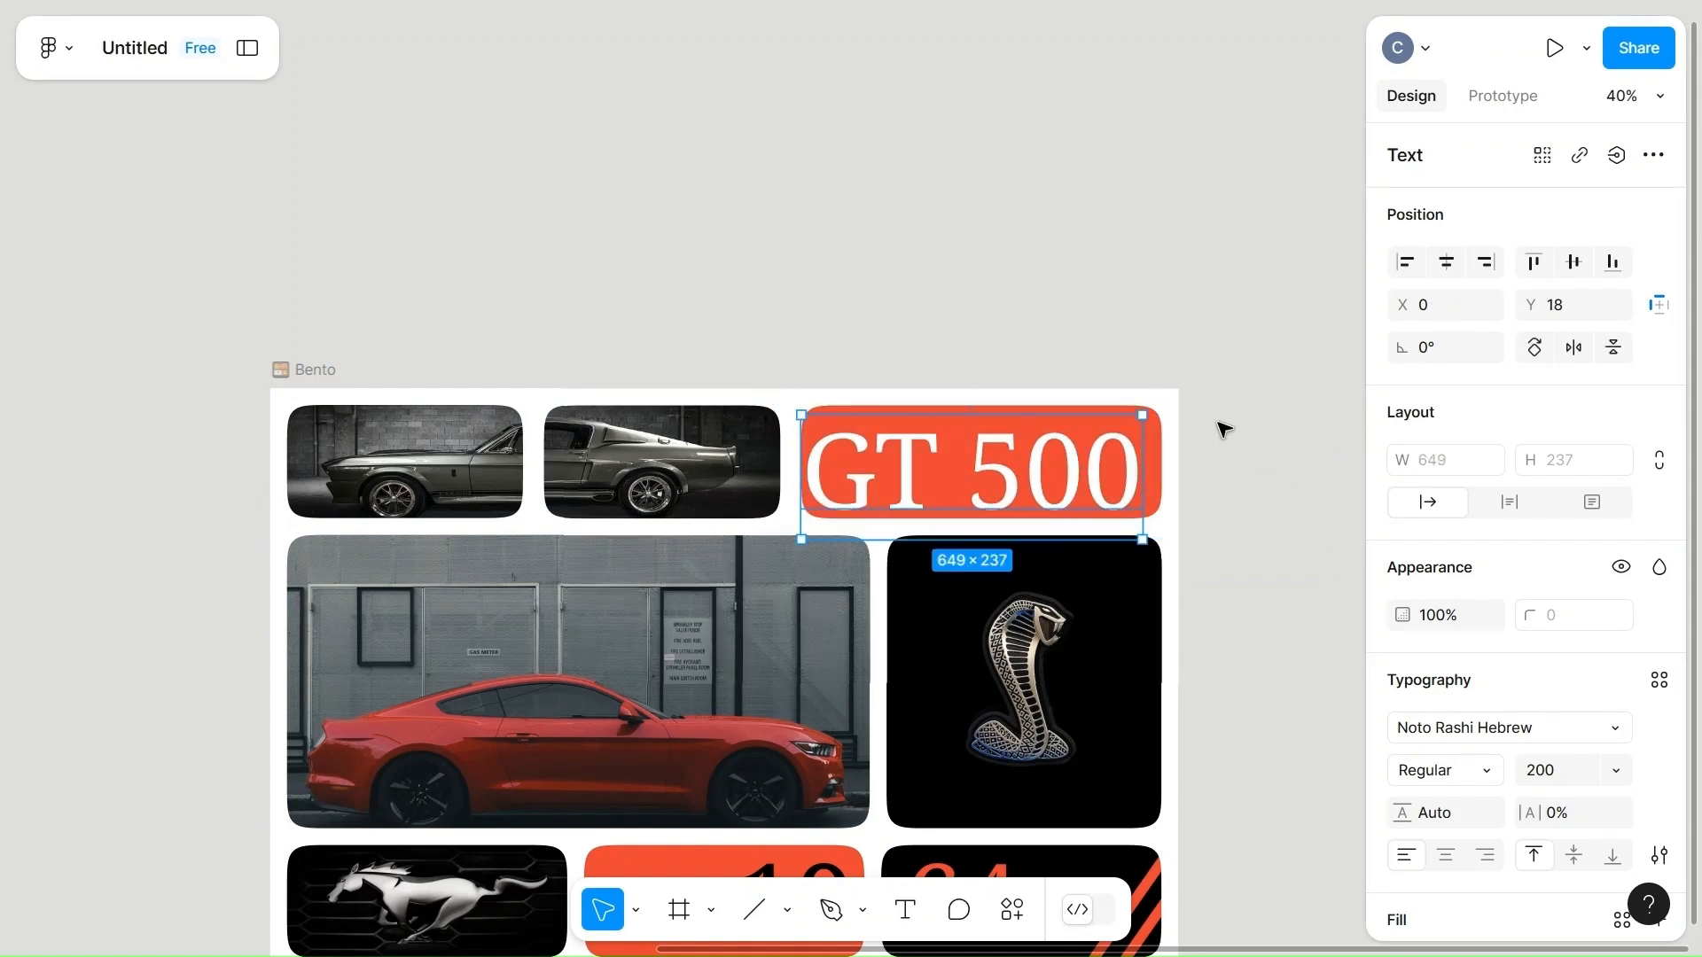
Set the "GT 500" text's font to Noto Looped Thai and its size to 150.
{"action": "left_click", "coordinate": [1571, 728]}
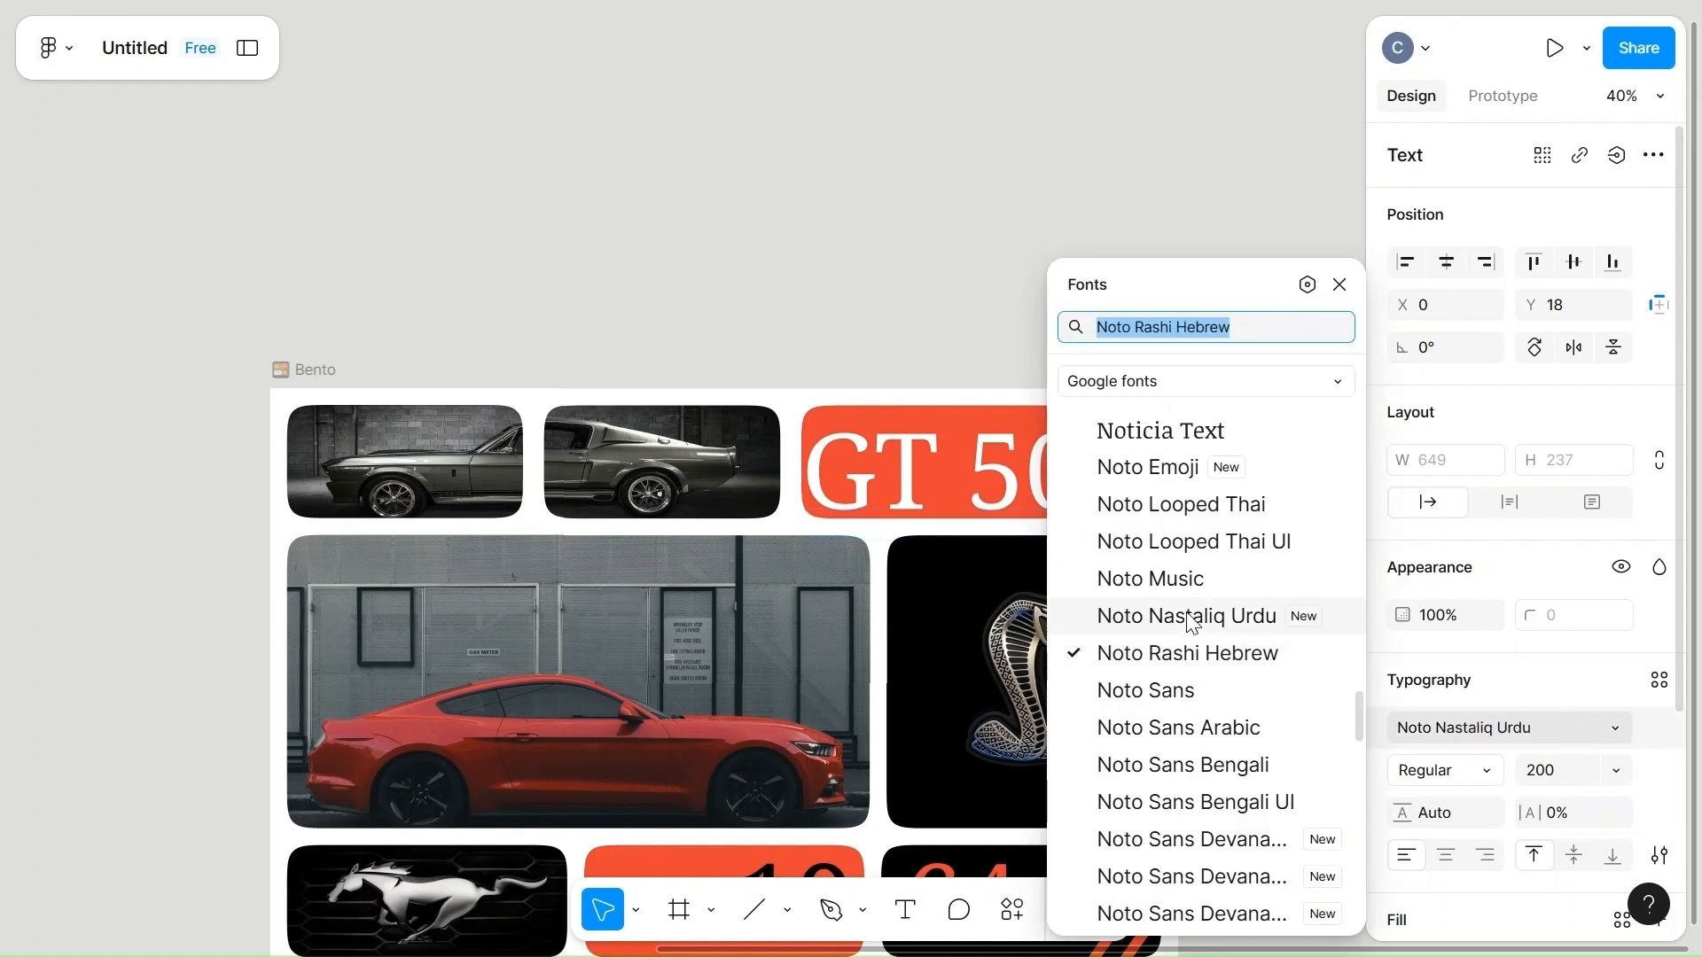
{"action": "left_click", "coordinate": [1193, 510]}
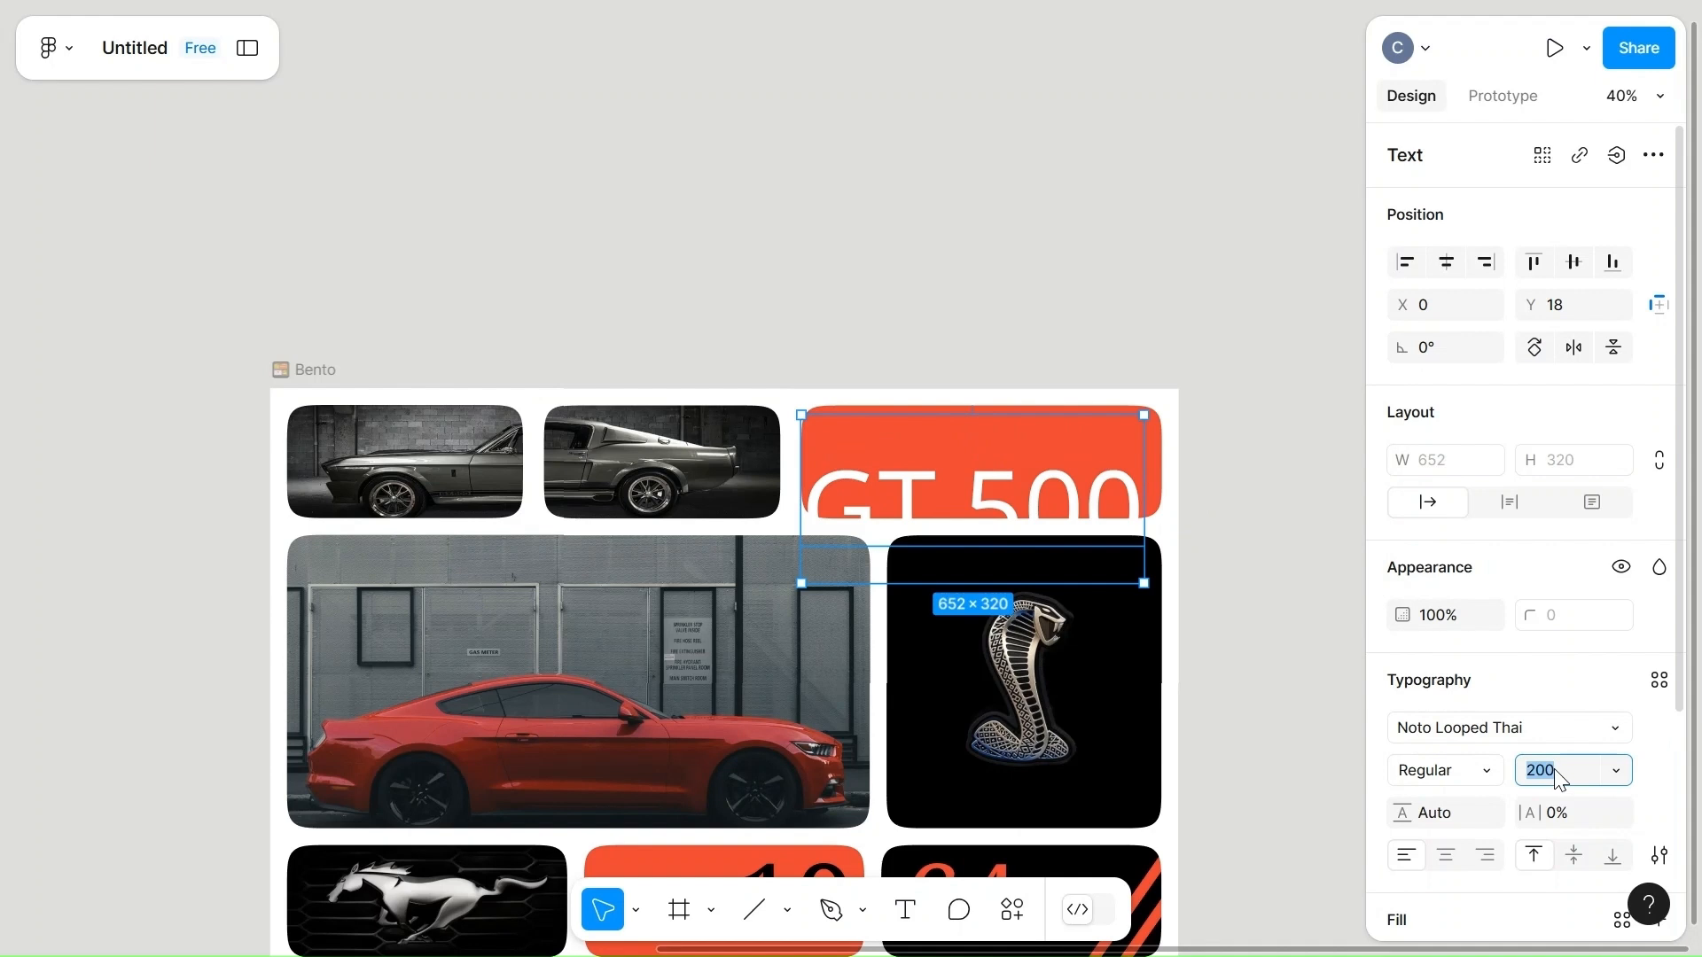
{"action": "type", "text": "150"}
{"action": "left_click", "coordinate": [1292, 729]}
Set the weight of the "GT 500" text to ExtraBold and keep the text layer selected.
{"action": "left_click", "coordinate": [975, 483]}
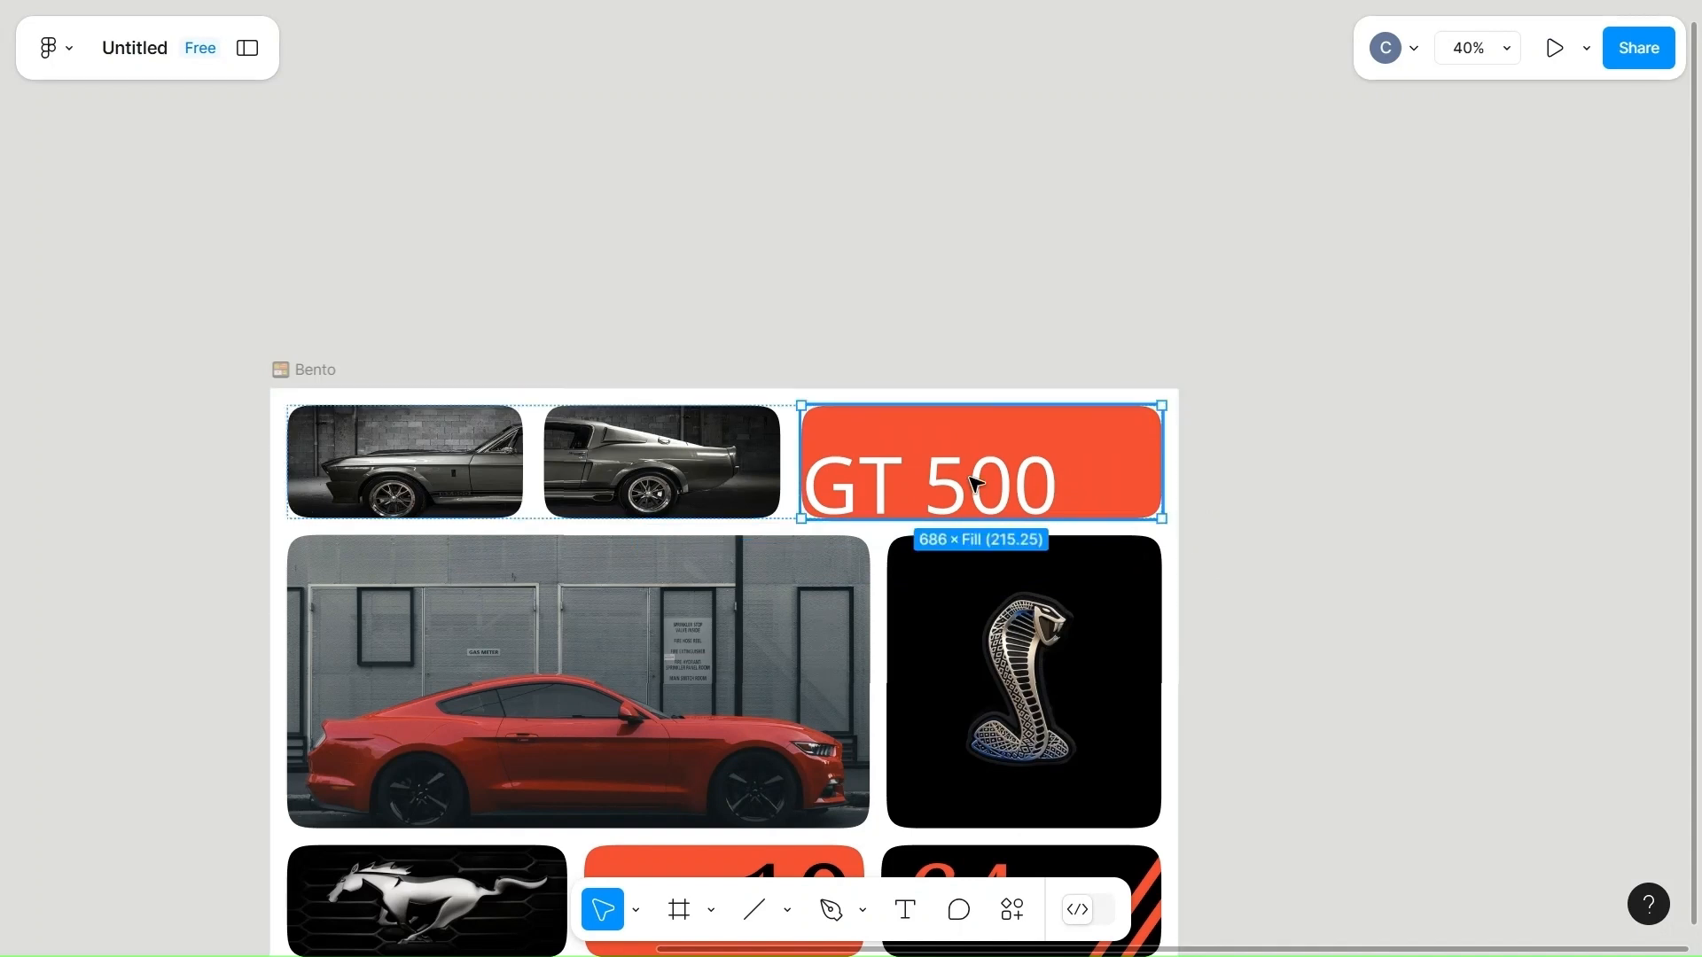
{"action": "left_click", "coordinate": [975, 483]}
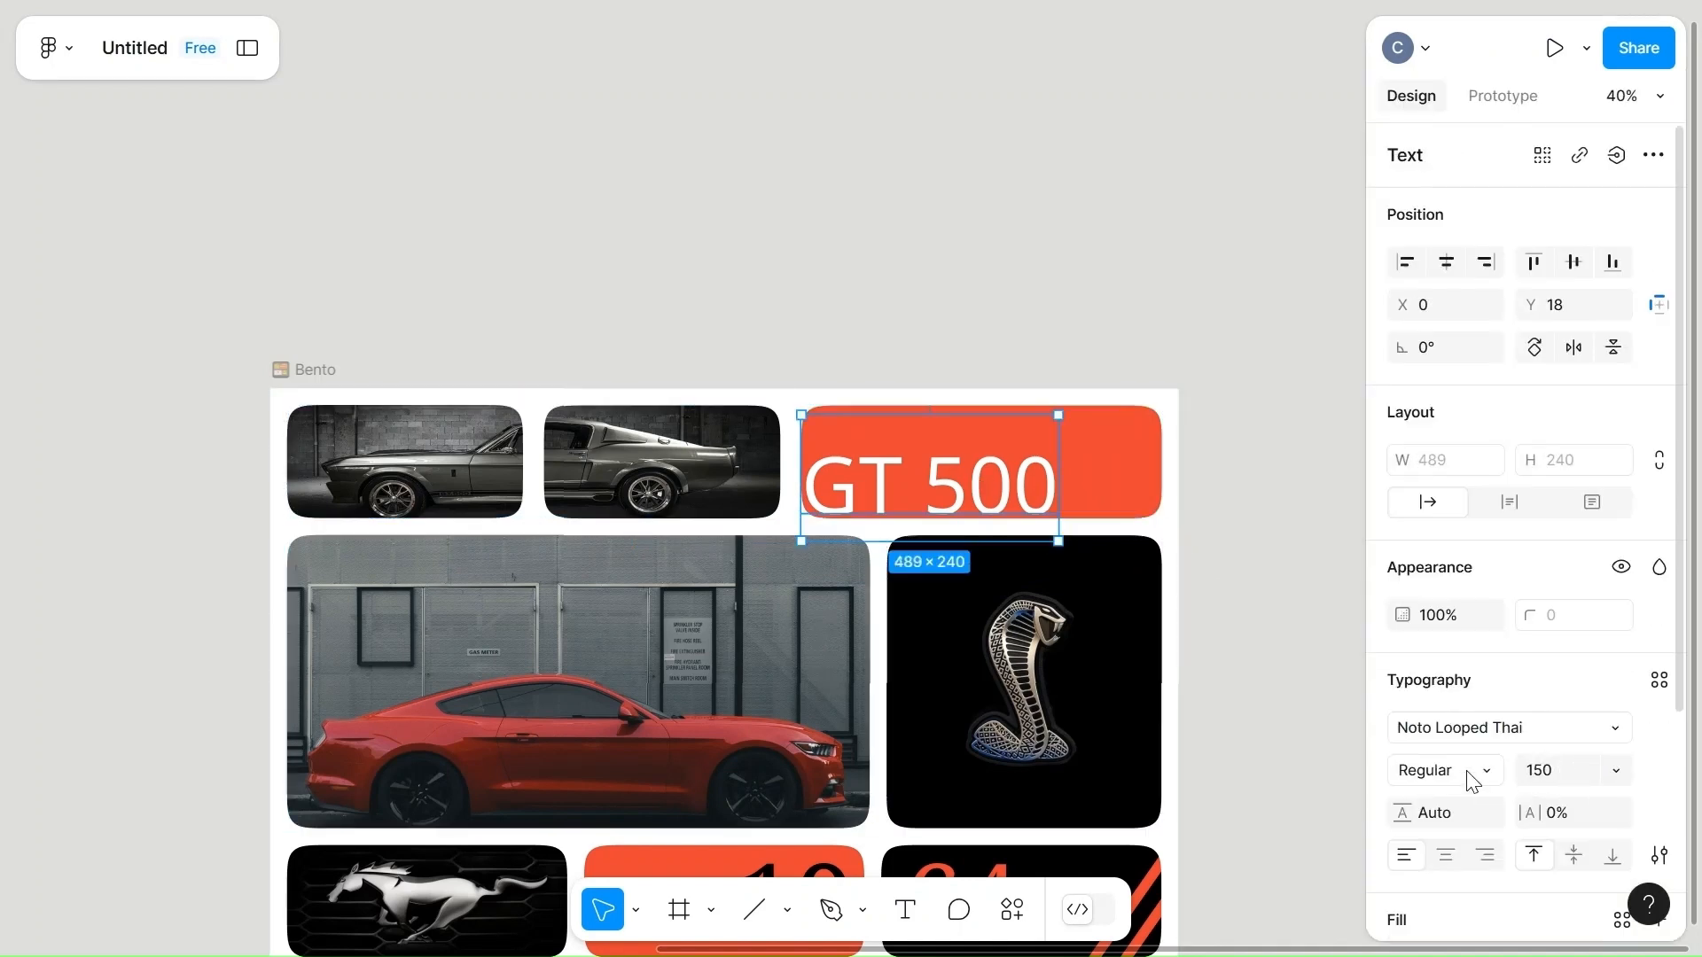
{"action": "left_click", "coordinate": [1471, 782]}
{"action": "left_click", "coordinate": [1463, 905]}
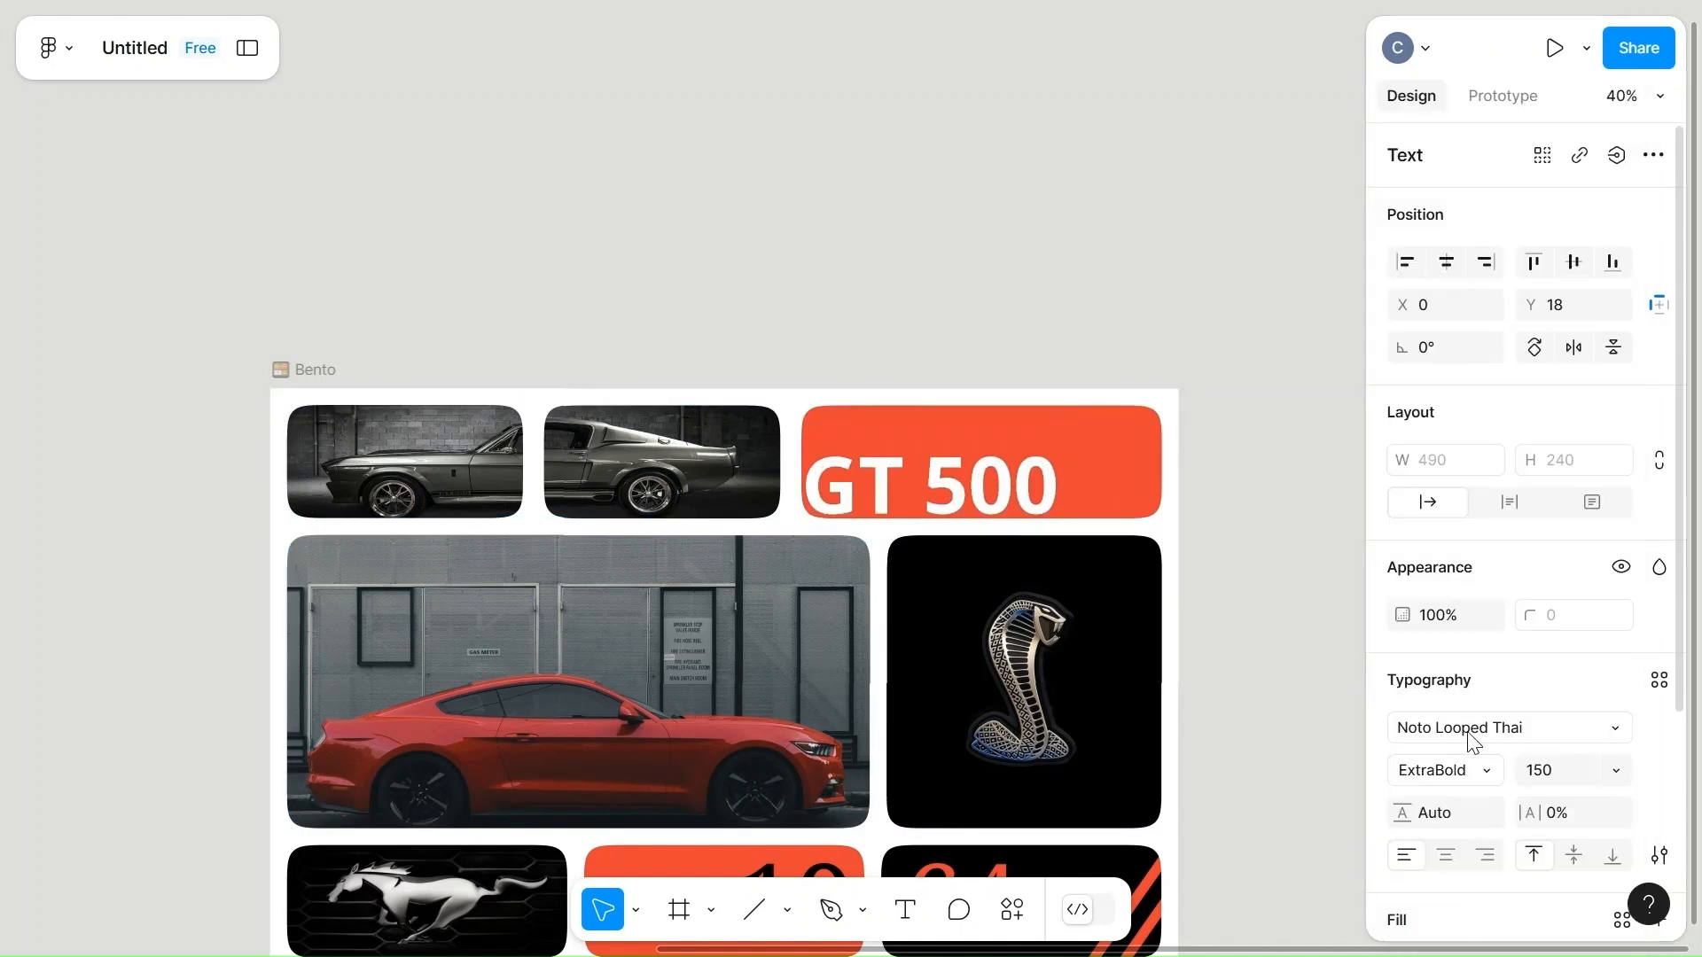
{"action": "double_click", "coordinate": [956, 486]}
{"action": "key", "text": "Escape"}
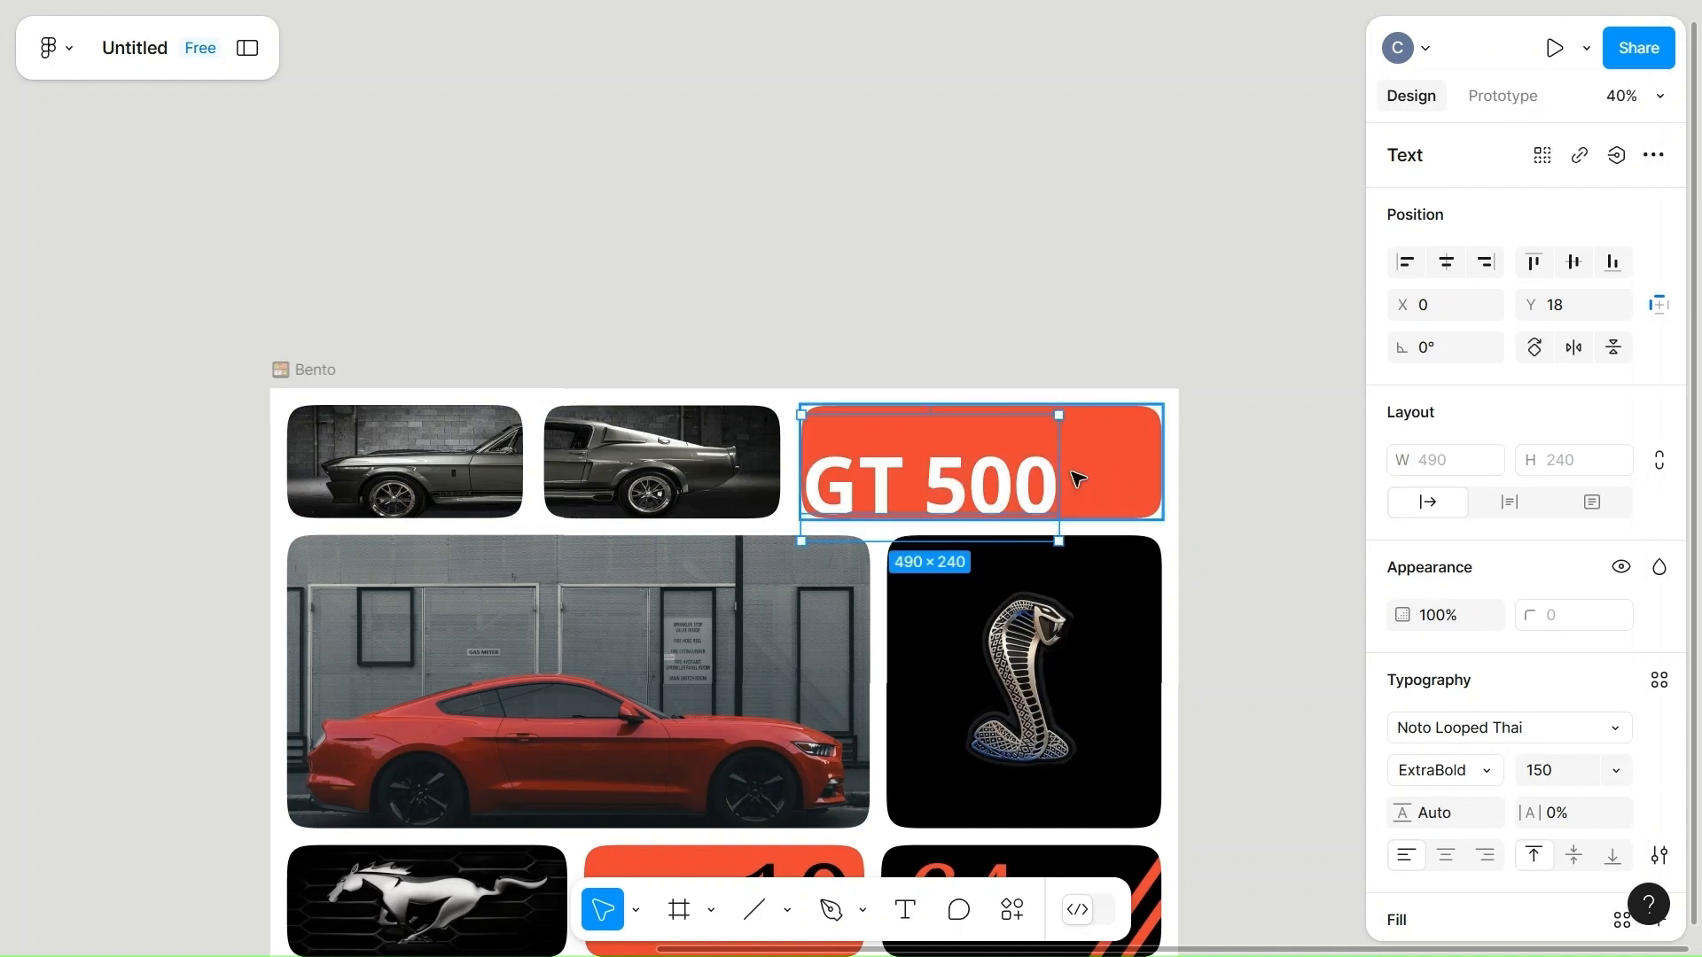
Change the fill color of the "GT 500" text to the near-black 0F0B0B.
{"action": "scroll", "coordinate": [1410, 764], "scroll_direction": "down", "scroll_amount": 3}
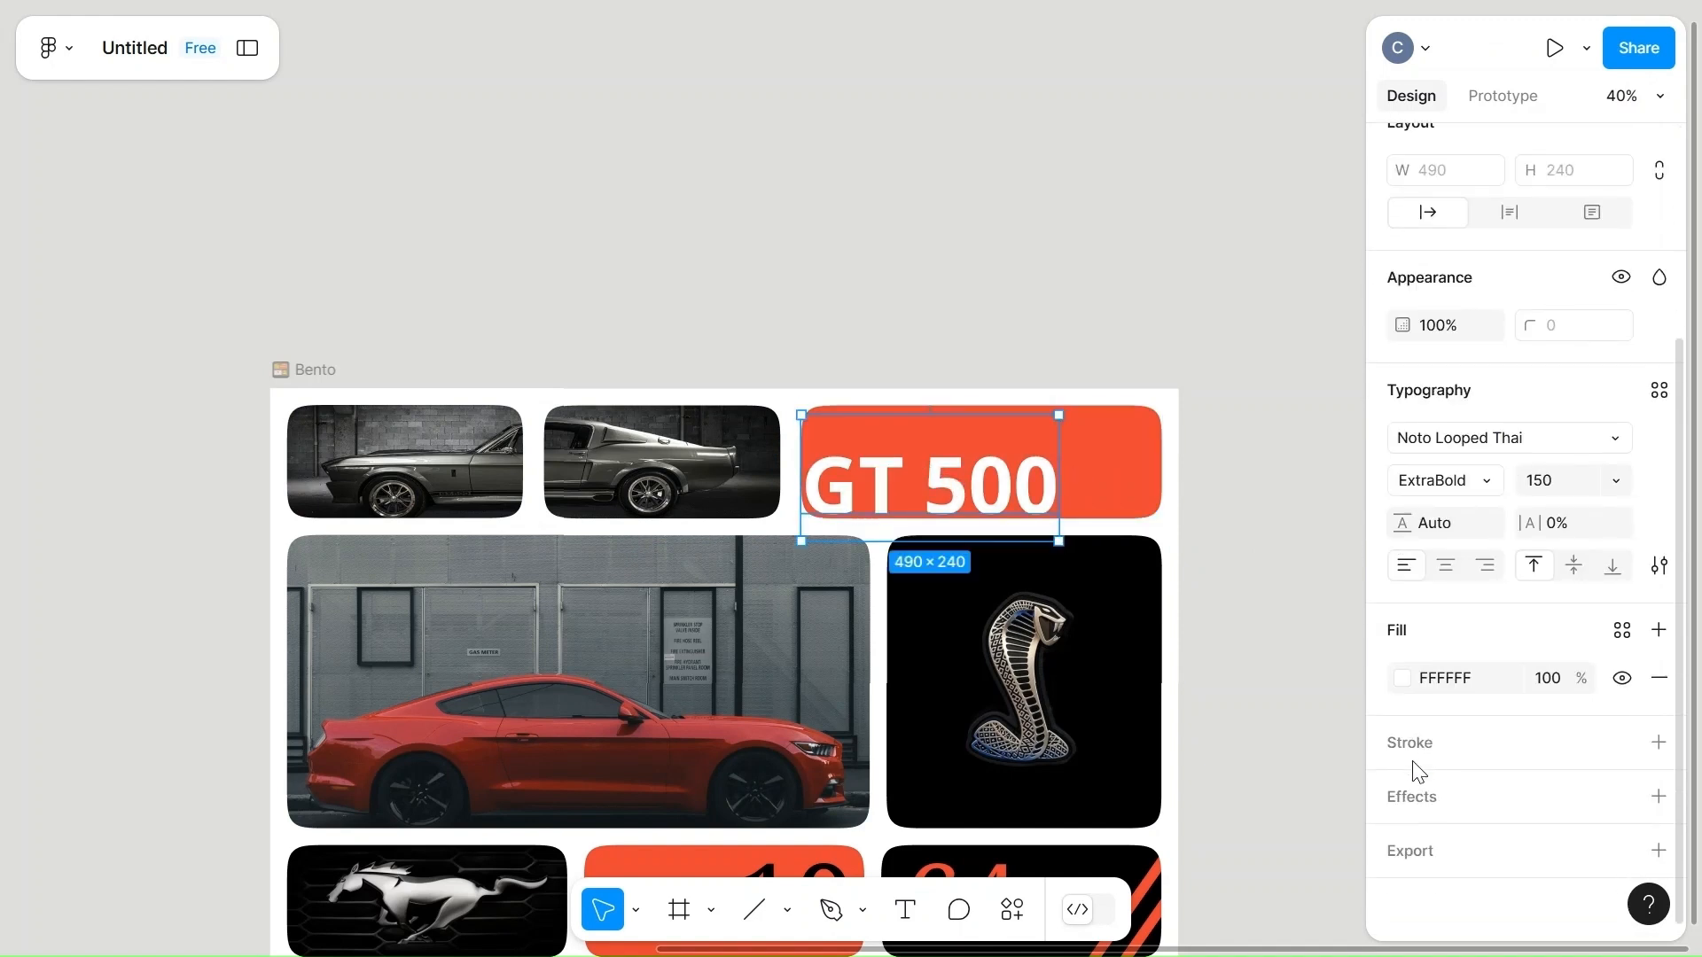
{"action": "left_click", "coordinate": [1404, 678]}
{"action": "left_click", "coordinate": [1113, 823]}
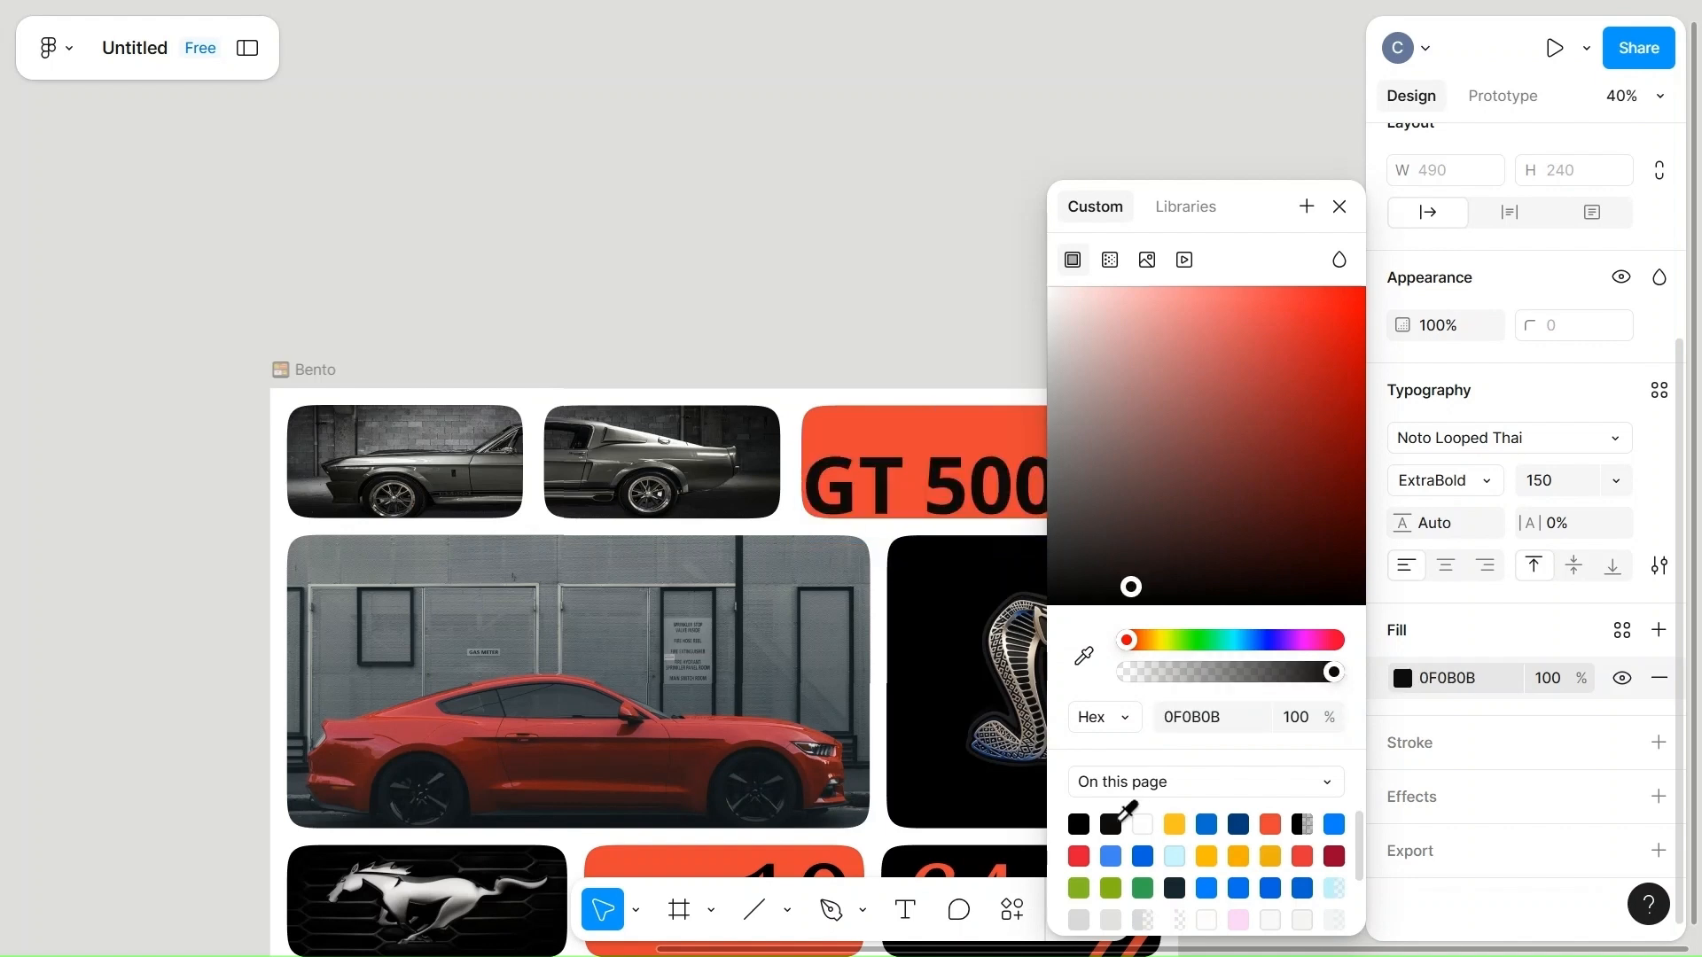
{"action": "left_click", "coordinate": [965, 329]}
Move the "GT 500" text inward to X 38 and change its font to Noto Nastaliq Urdu in Bold.
{"action": "left_click", "coordinate": [942, 487]}
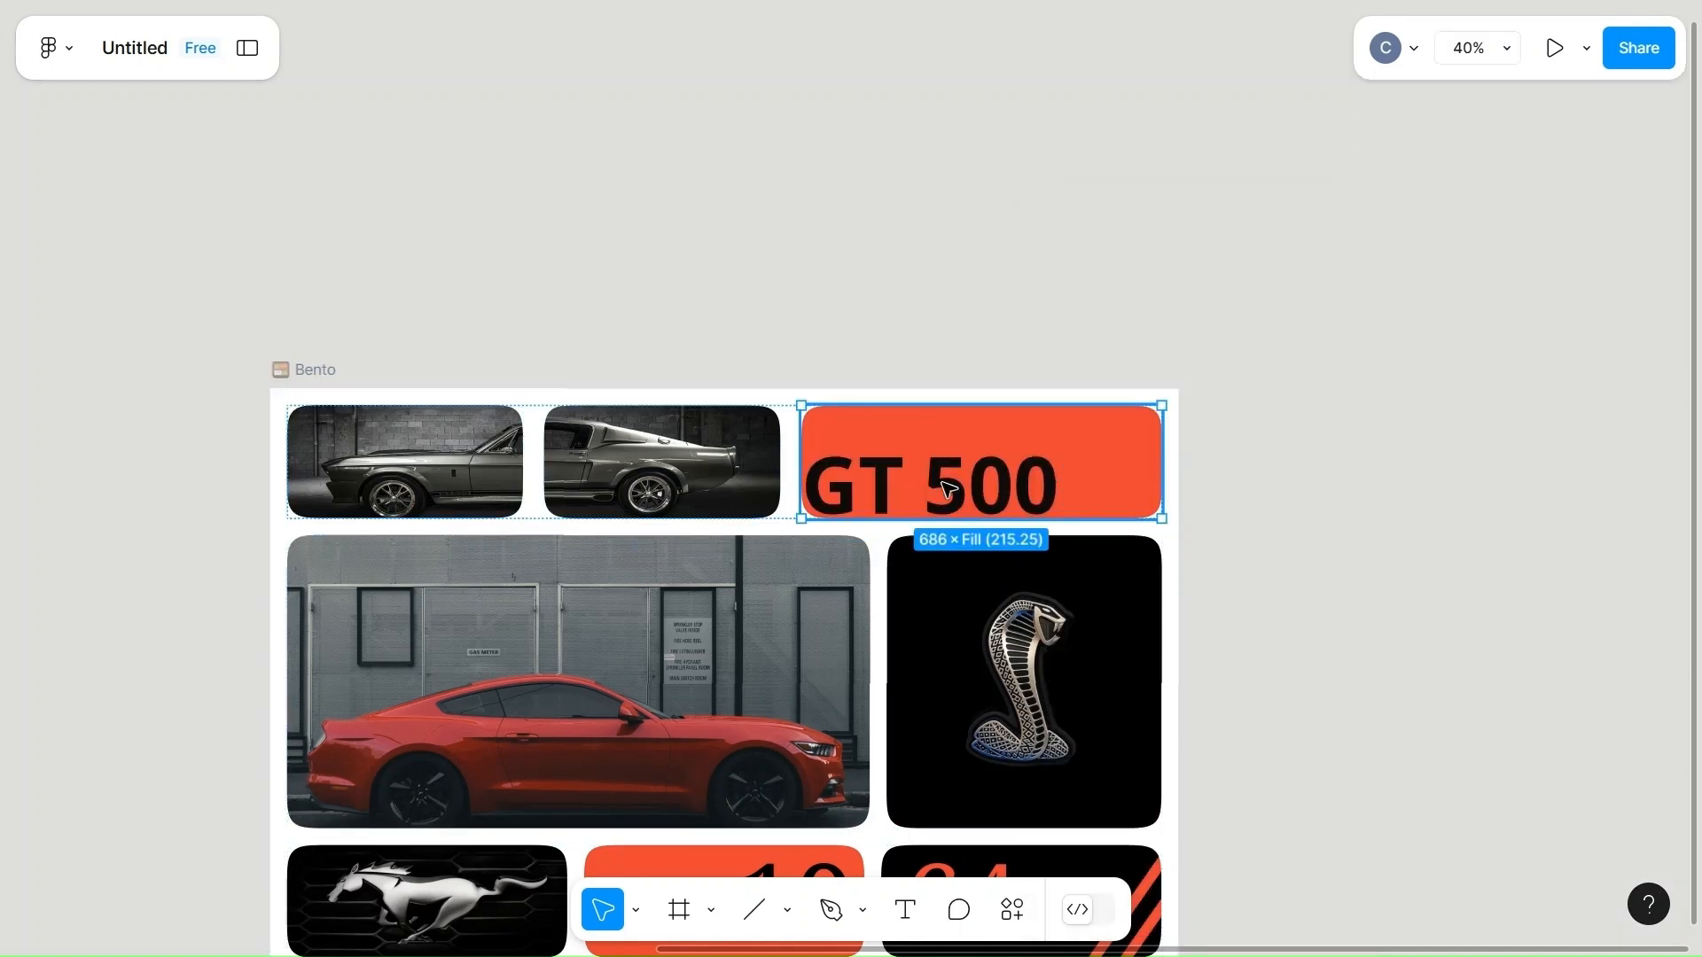
{"action": "left_click", "coordinate": [948, 489]}
{"action": "mouse_move", "coordinate": [993, 468]}
{"action": "left_mouse_down"}
{"action": "mouse_move", "coordinate": [1055, 432]}
{"action": "mouse_move", "coordinate": [1003, 468]}
{"action": "mouse_move", "coordinate": [966, 463]}
{"action": "left_mouse_up"}
{"action": "left_click", "coordinate": [1496, 723]}
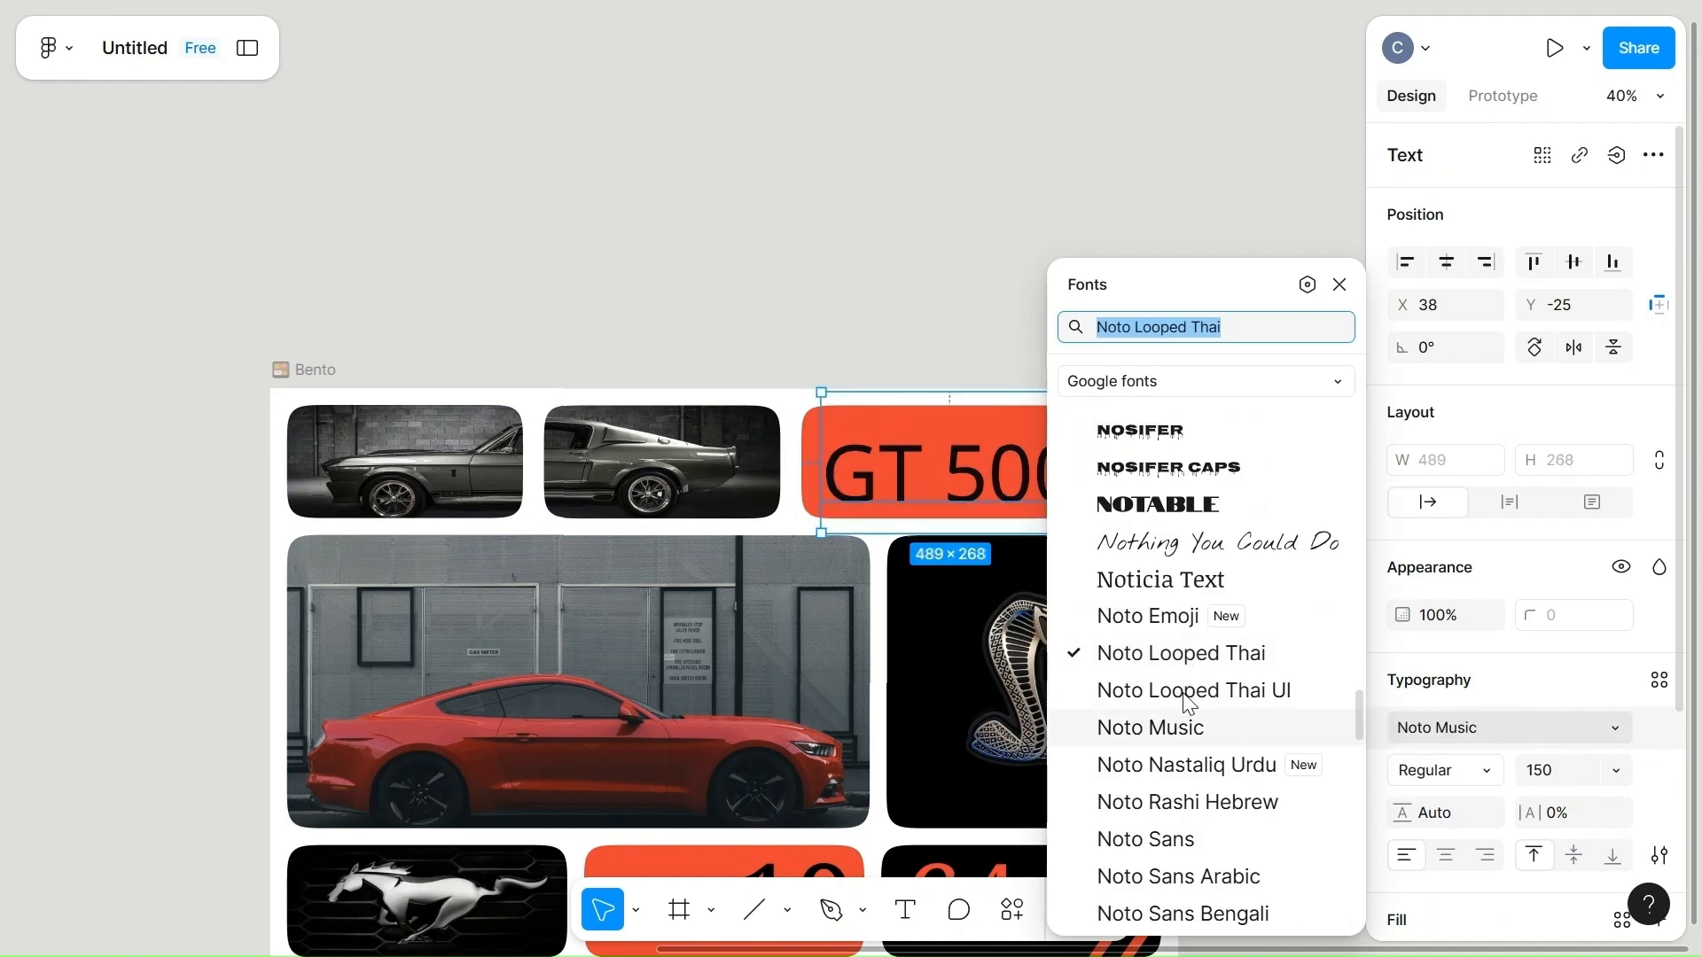
{"action": "left_click", "coordinate": [1206, 767]}
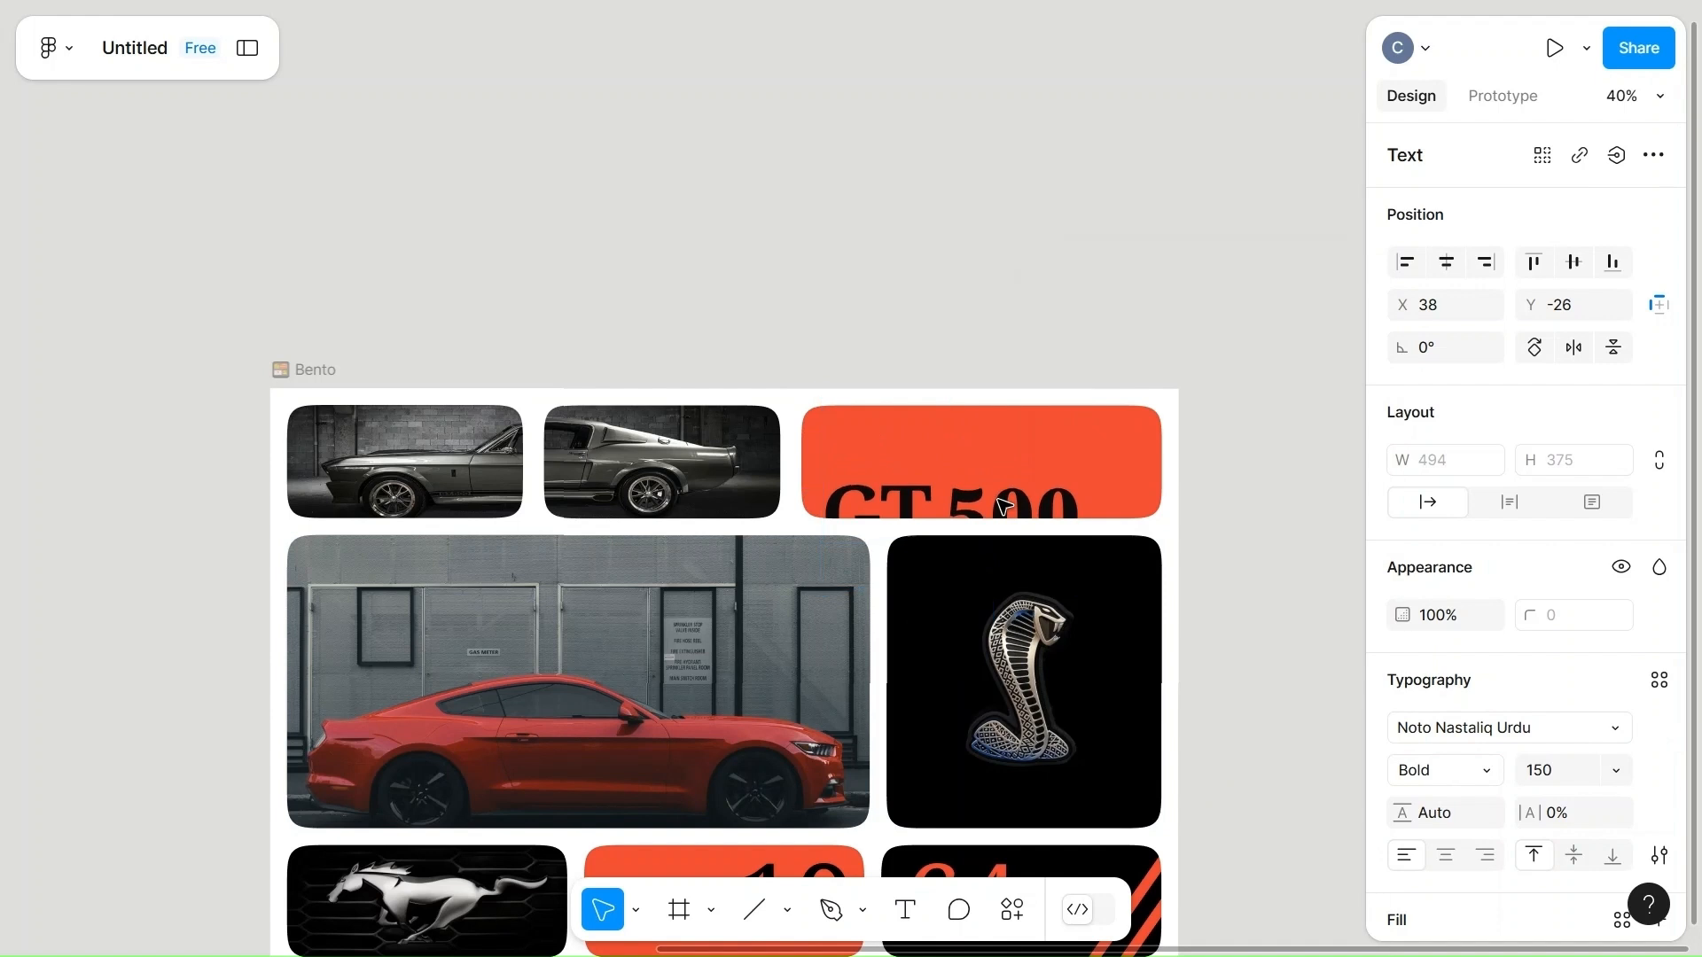
Nudge the "GT 500" text up to Y -111 so it sits fully inside the orange-red cell.
{"action": "key", "text": "Up"}
{"action": "key", "text": "Up"}
{"action": "key", "text": "Up"}
{"action": "key", "text": "Up"}
{"action": "key", "text": "Up"}
{"action": "key", "text": "Up"}
{"action": "key", "text": "Up"}
{"action": "key", "text": "Up"}
{"action": "key", "text": "Up"}
{"action": "key", "text": "Up"}
{"action": "key", "text": "Up"}
{"action": "key", "text": "Up"}
{"action": "key", "text": "Up"}
{"action": "key", "text": "Up"}
{"action": "key", "text": "Up"}
{"action": "key", "text": "Up"}
{"action": "key", "text": "Up"}
{"action": "key", "text": "Up"}
{"action": "key", "text": "Up"}
{"action": "key", "text": "Up"}
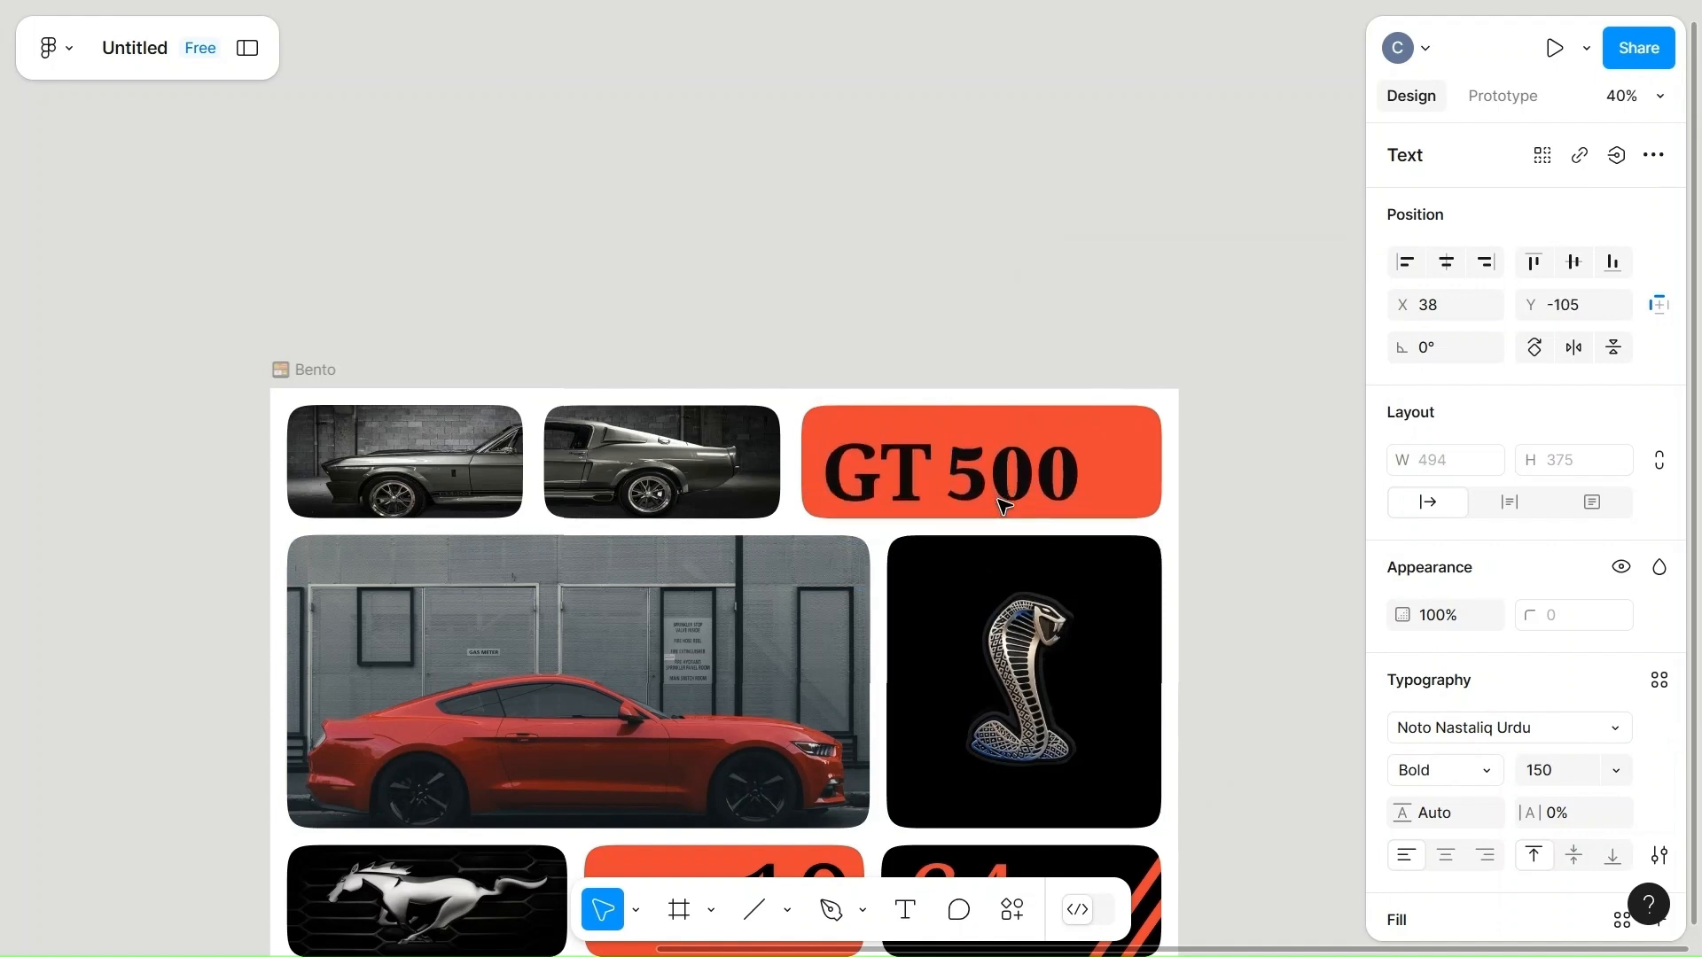
{"action": "key", "text": "Up"}
{"action": "key", "text": "Up"}
{"action": "key", "text": "Up"}
{"action": "key", "text": "Up"}
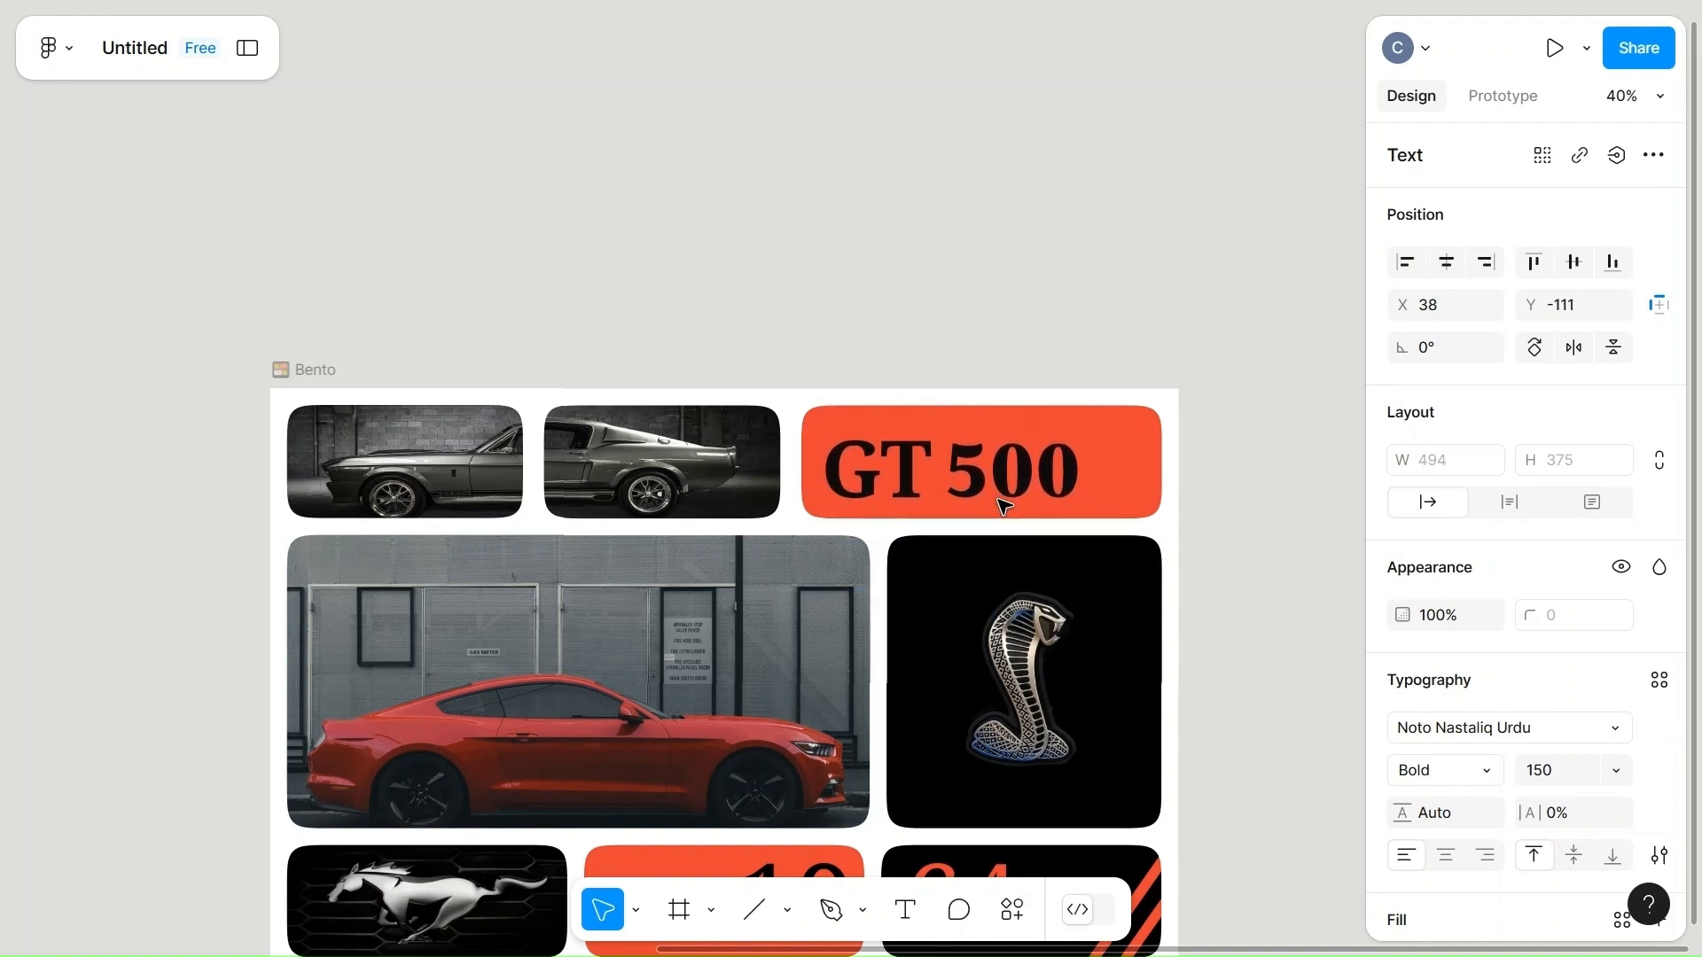
Set the fill opacity of the front-half car image in the top row to 85%.
{"action": "left_click", "coordinate": [450, 499]}
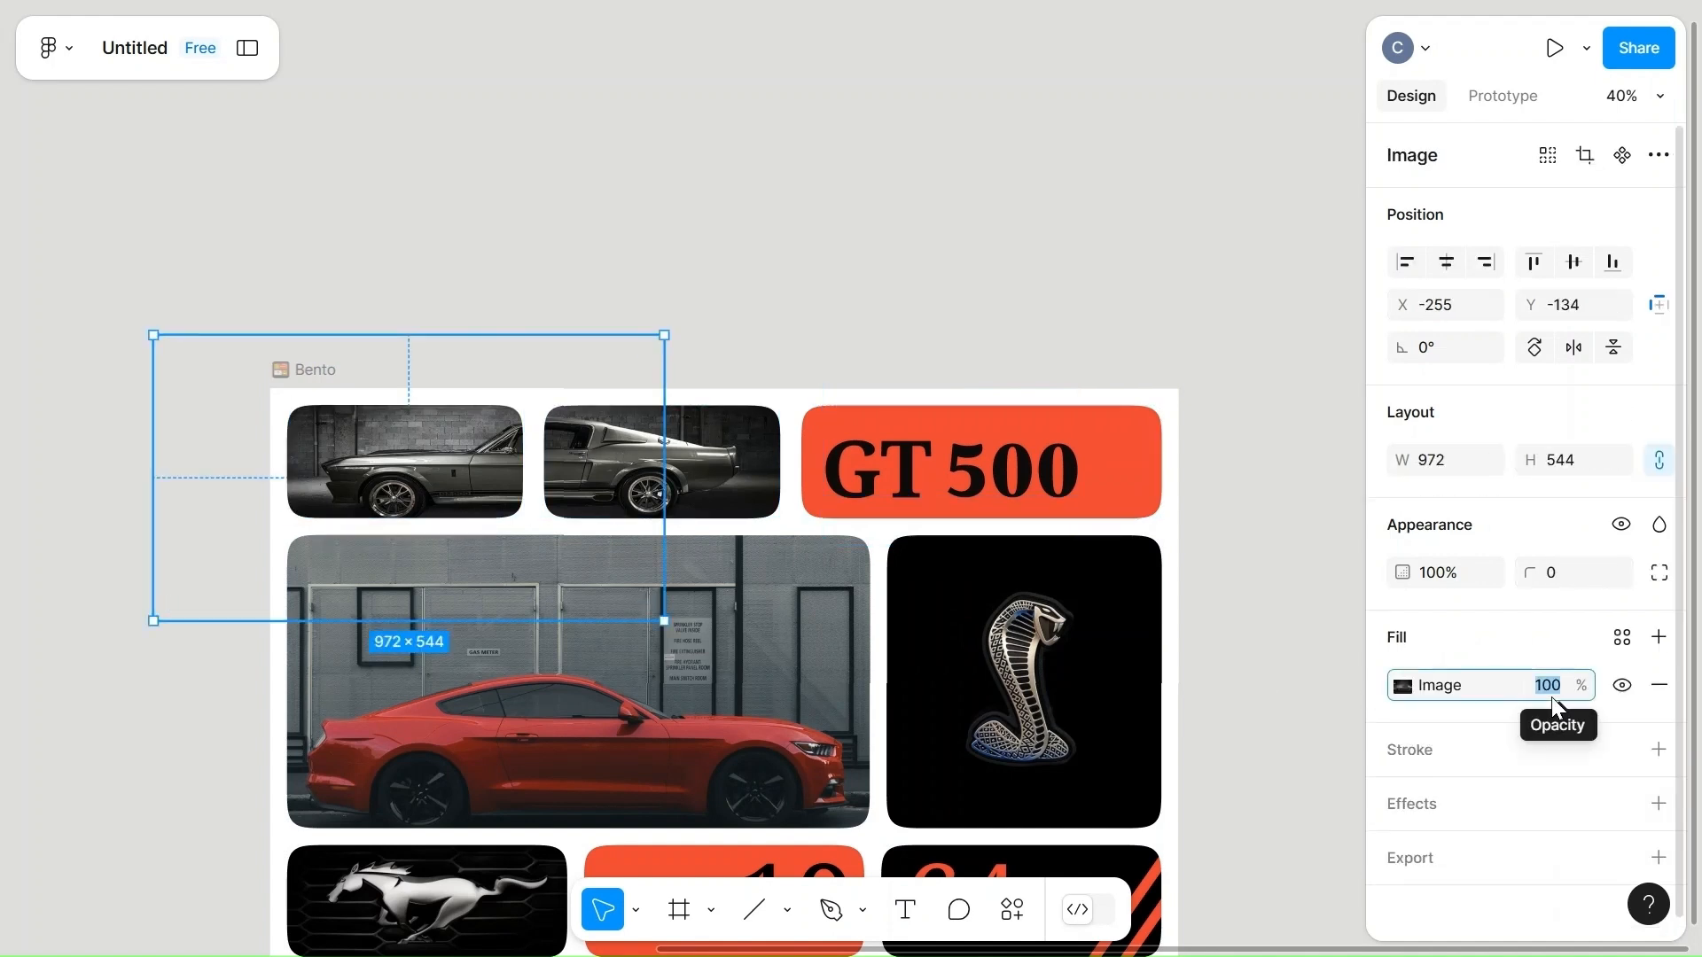
{"action": "type", "text": "85"}
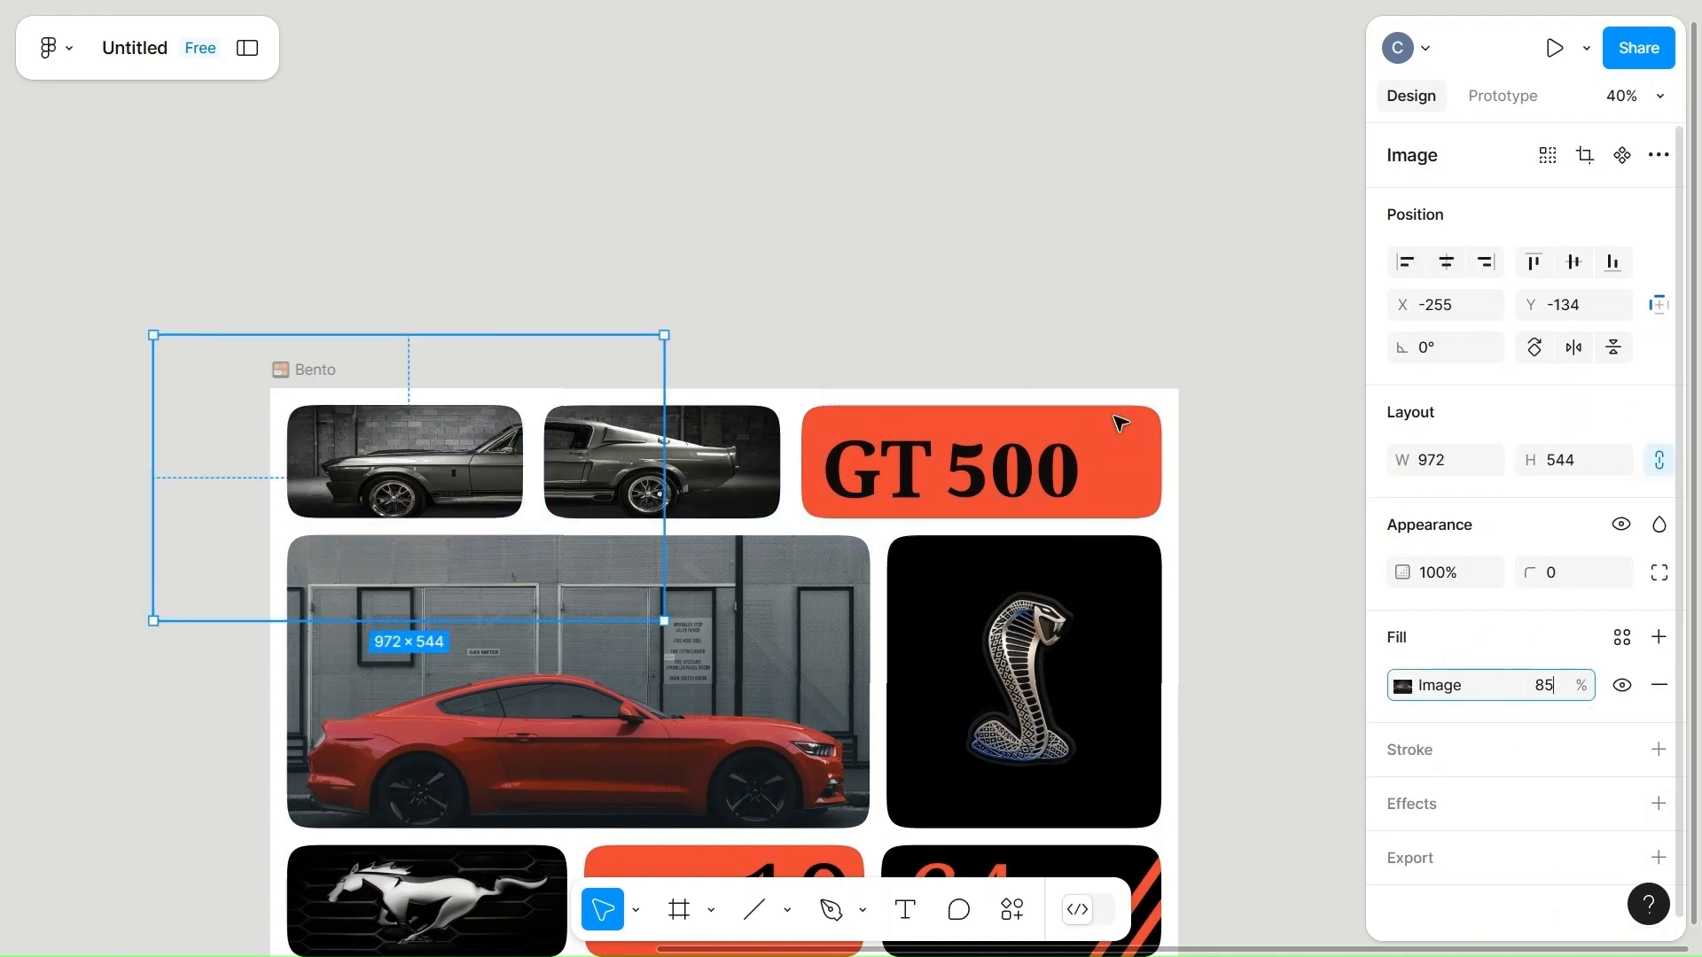
{"action": "left_click", "coordinate": [961, 360]}
Set the fill opacity of the rear-half car image in the top row to 85%.
{"action": "left_click", "coordinate": [671, 456]}
{"action": "left_click", "coordinate": [671, 456]}
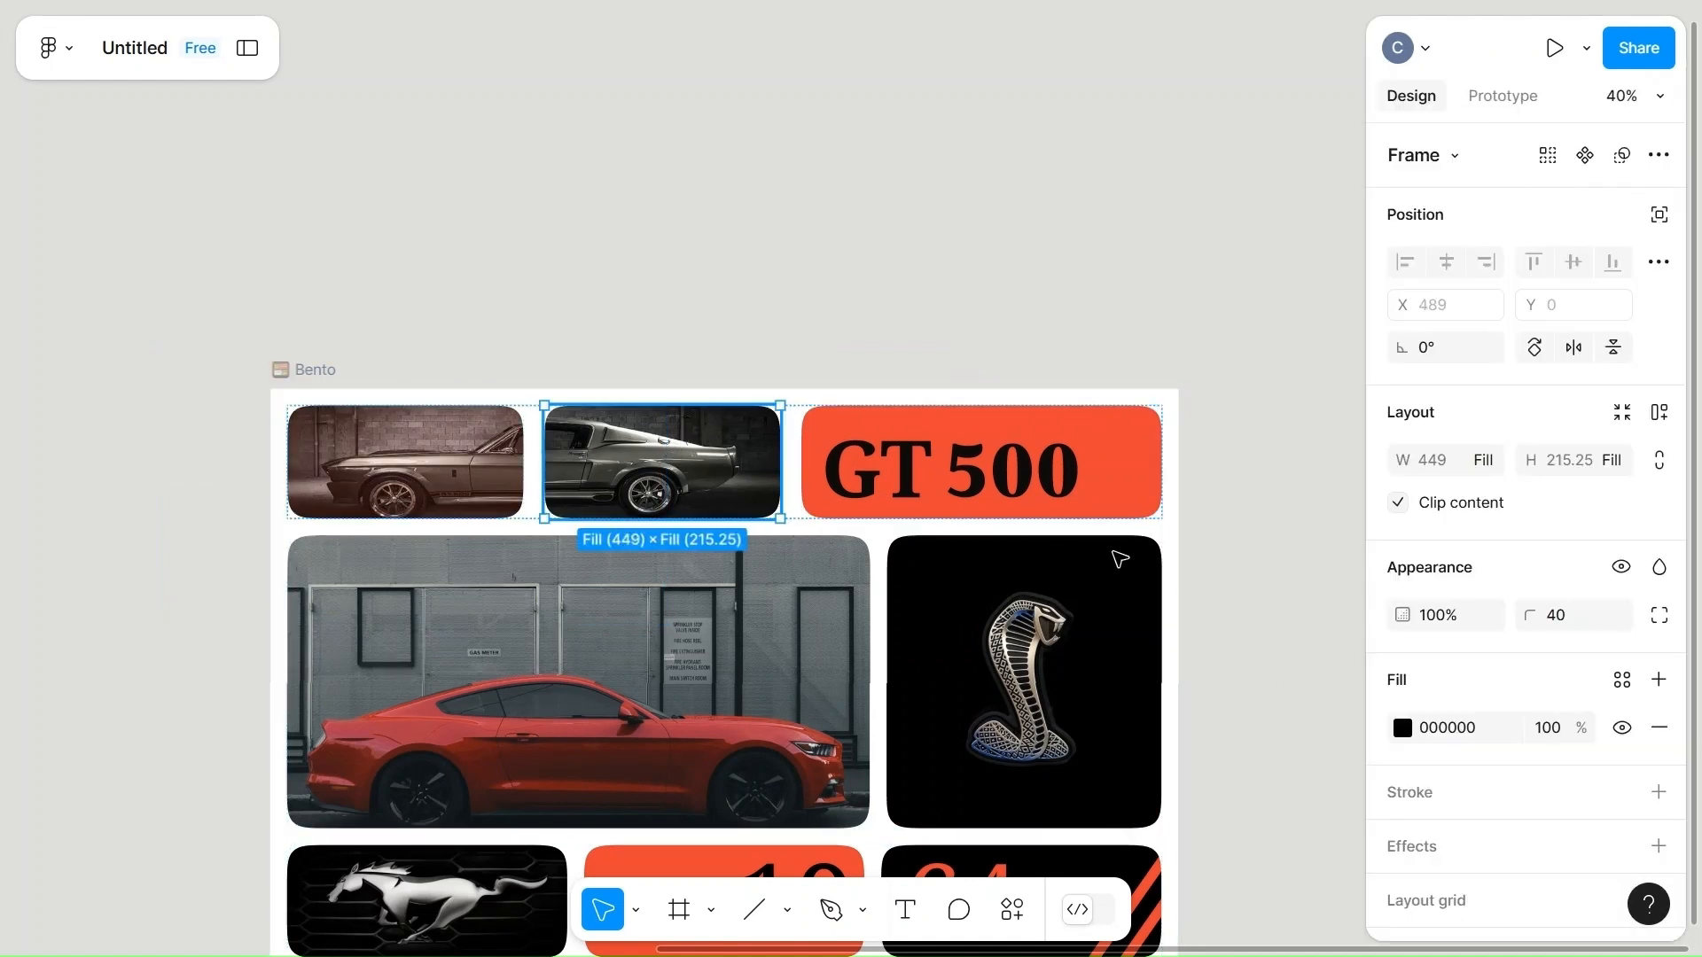
{"action": "double_click", "coordinate": [679, 451]}
{"action": "left_click", "coordinate": [1562, 692]}
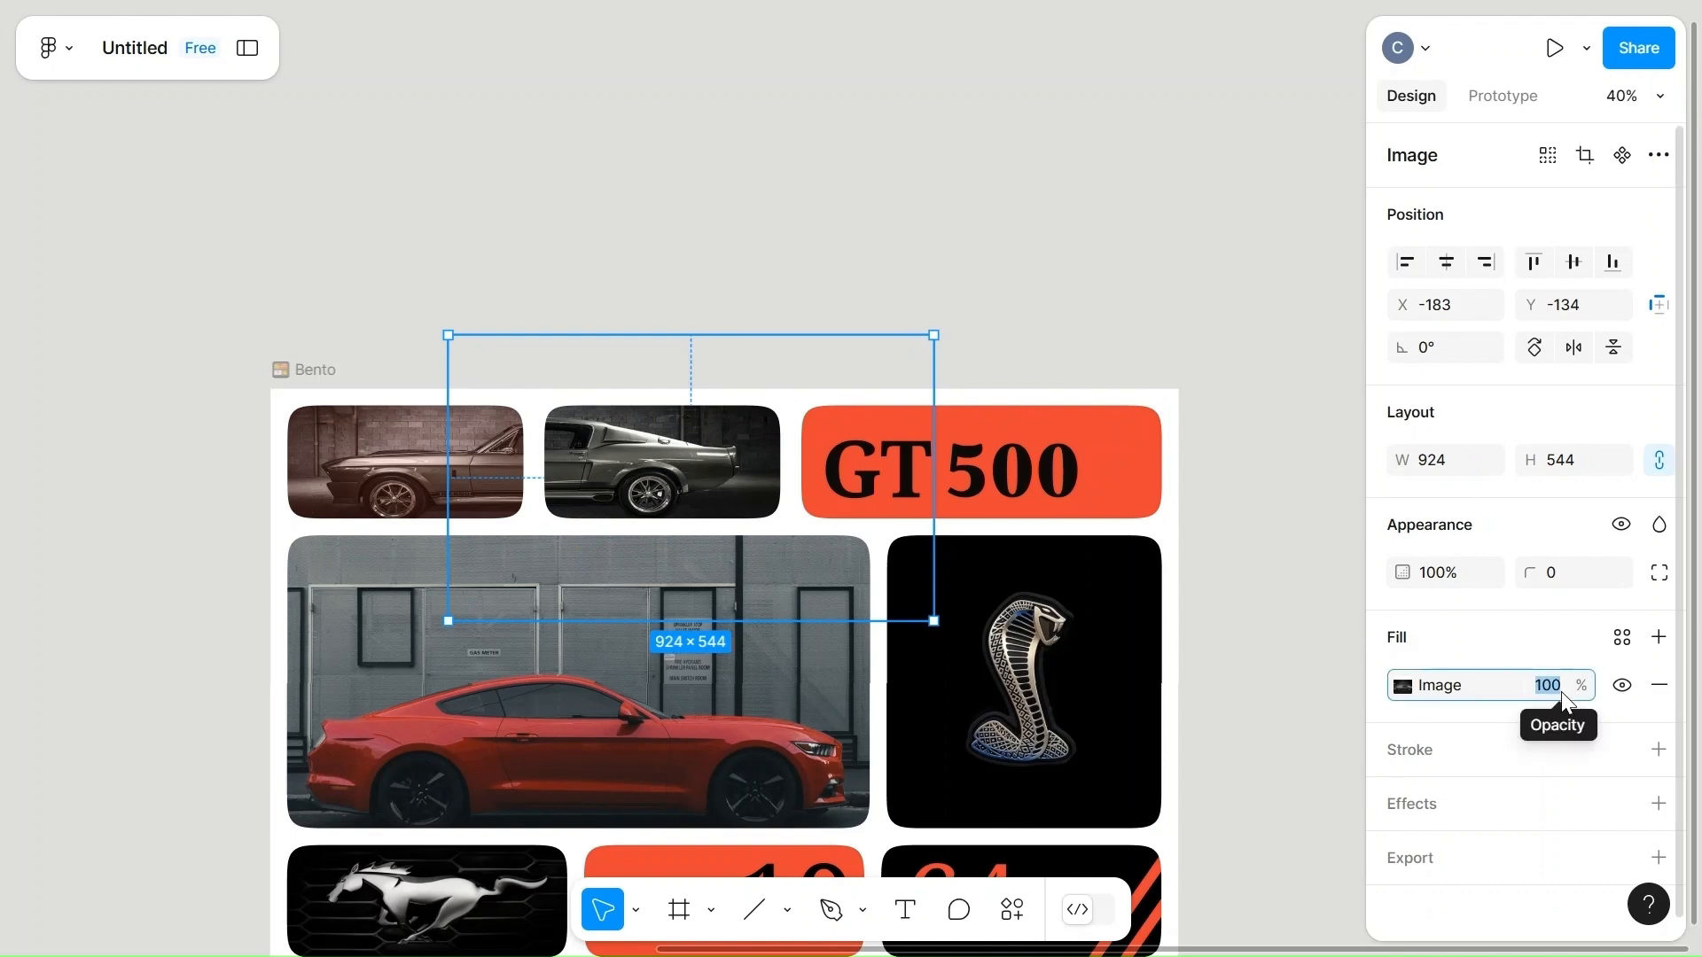
{"action": "type", "text": "85"}
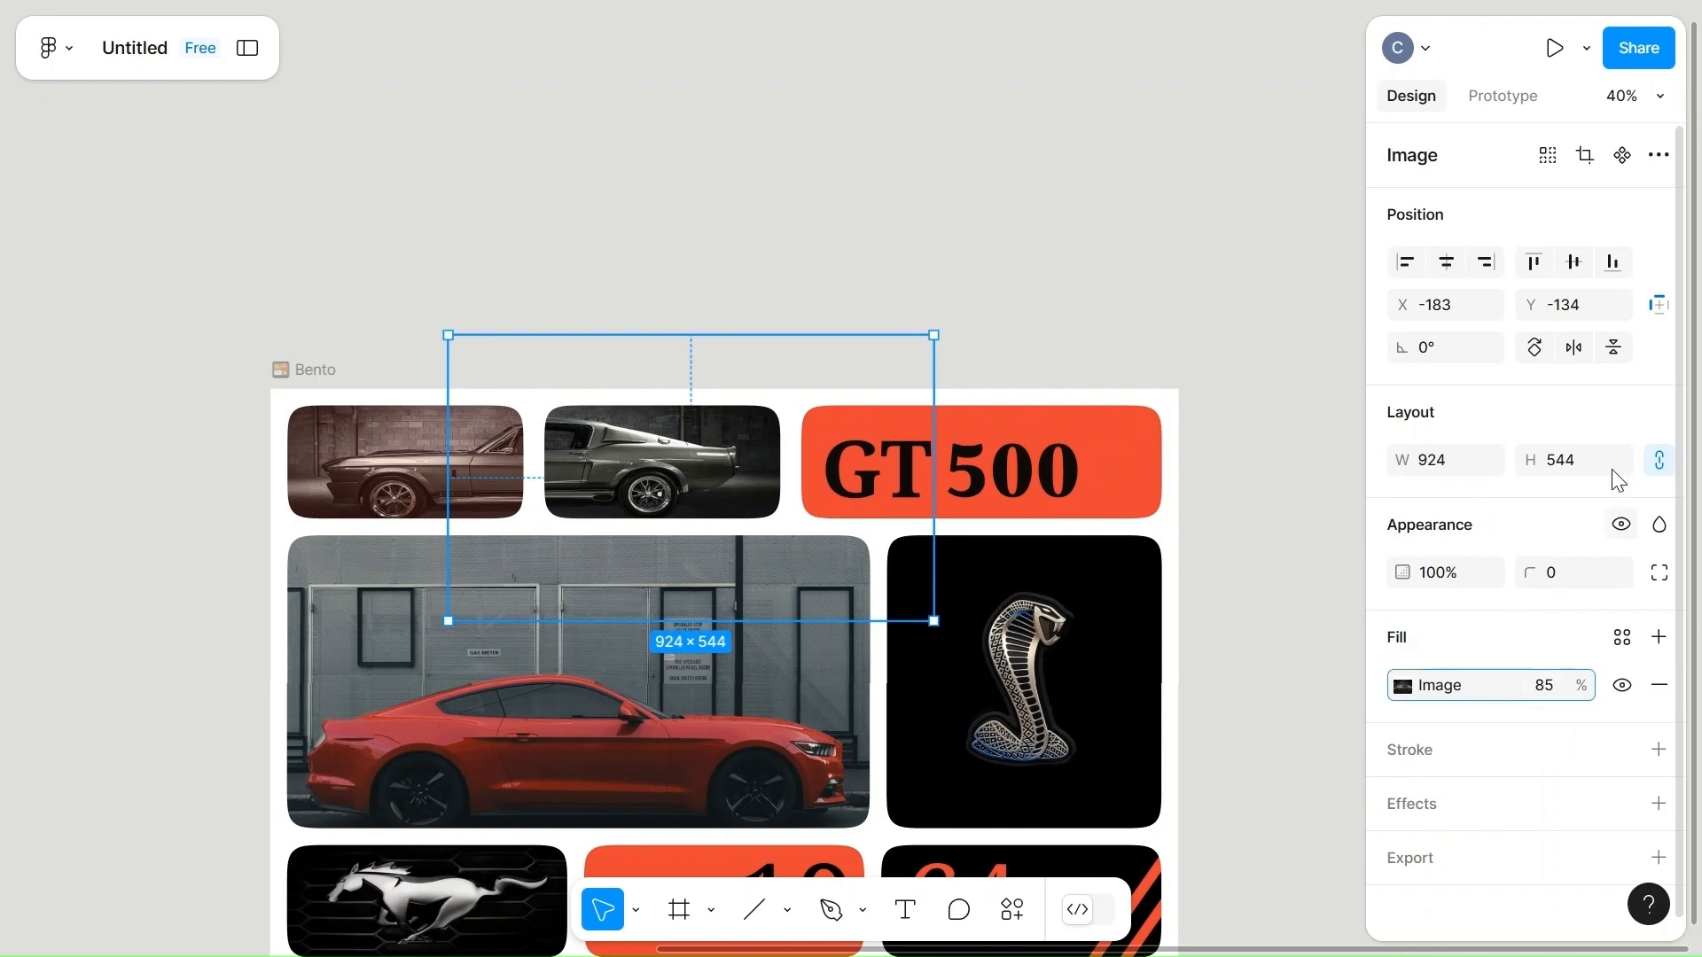
{"action": "left_click", "coordinate": [1104, 296]}
Change the background fill of the whole Bento frame to the dark gray 4C4A4A.
{"action": "scroll", "coordinate": [1104, 295], "scroll_direction": "down", "scroll_amount": 5}
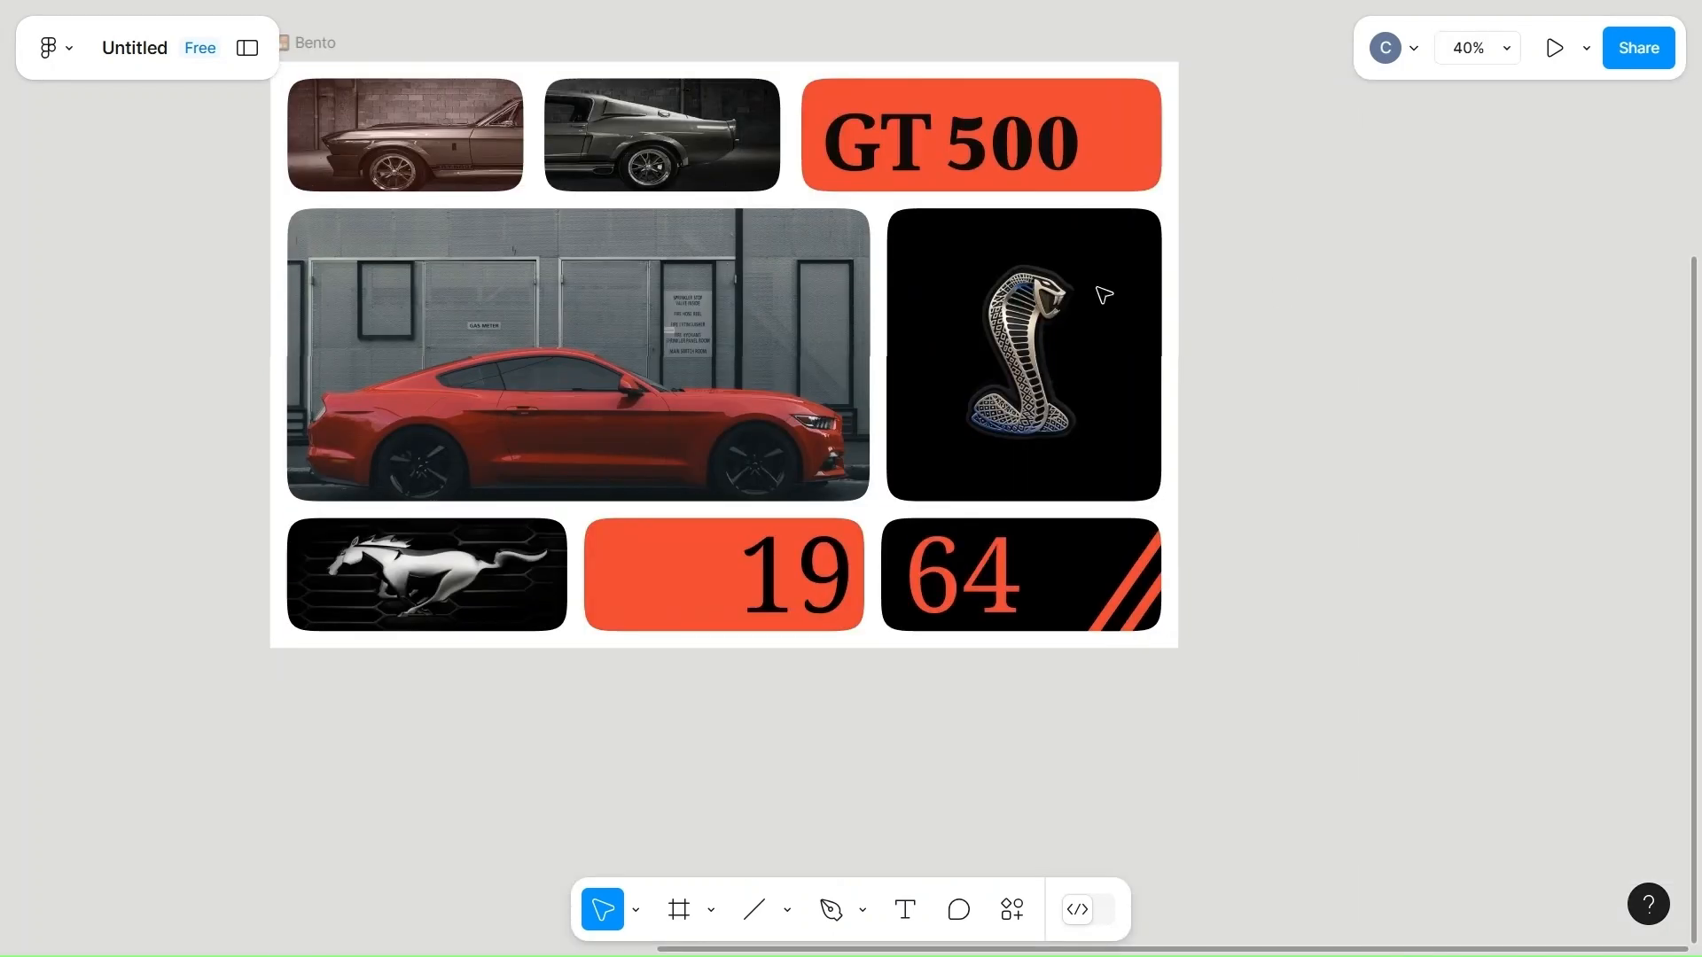
{"action": "scroll", "coordinate": [1104, 295], "scroll_direction": "up", "scroll_amount": 3}
{"action": "left_click", "coordinate": [306, 237]}
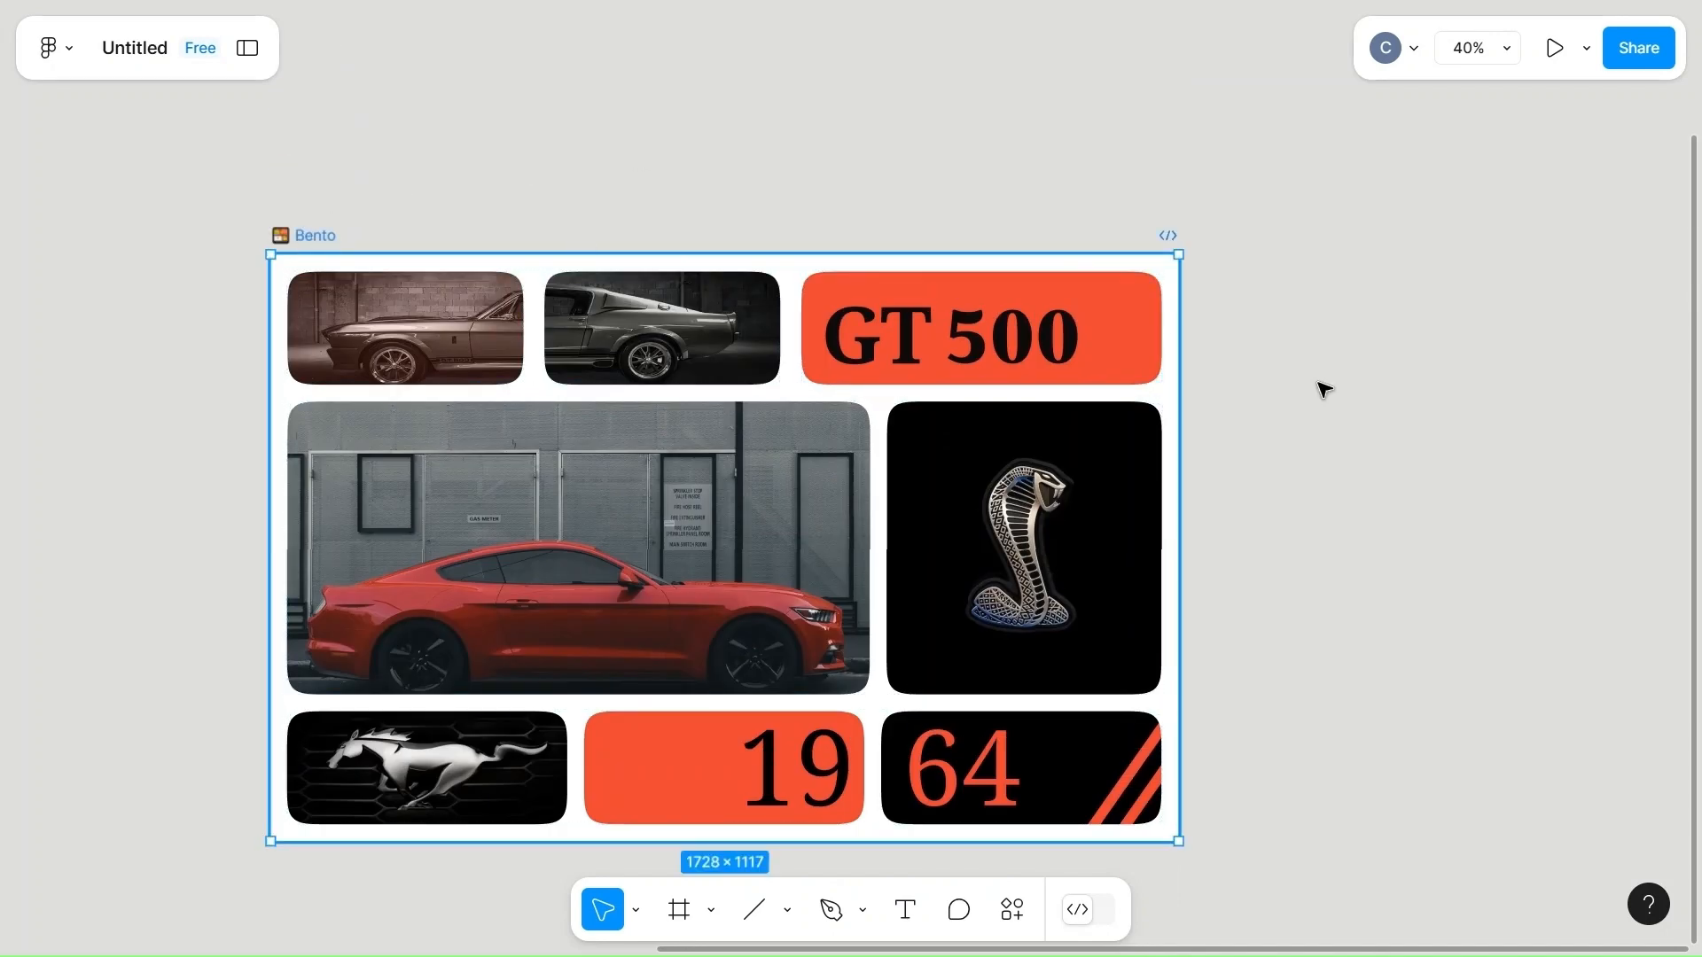
{"action": "scroll", "coordinate": [1461, 823], "scroll_direction": "down", "scroll_amount": 3}
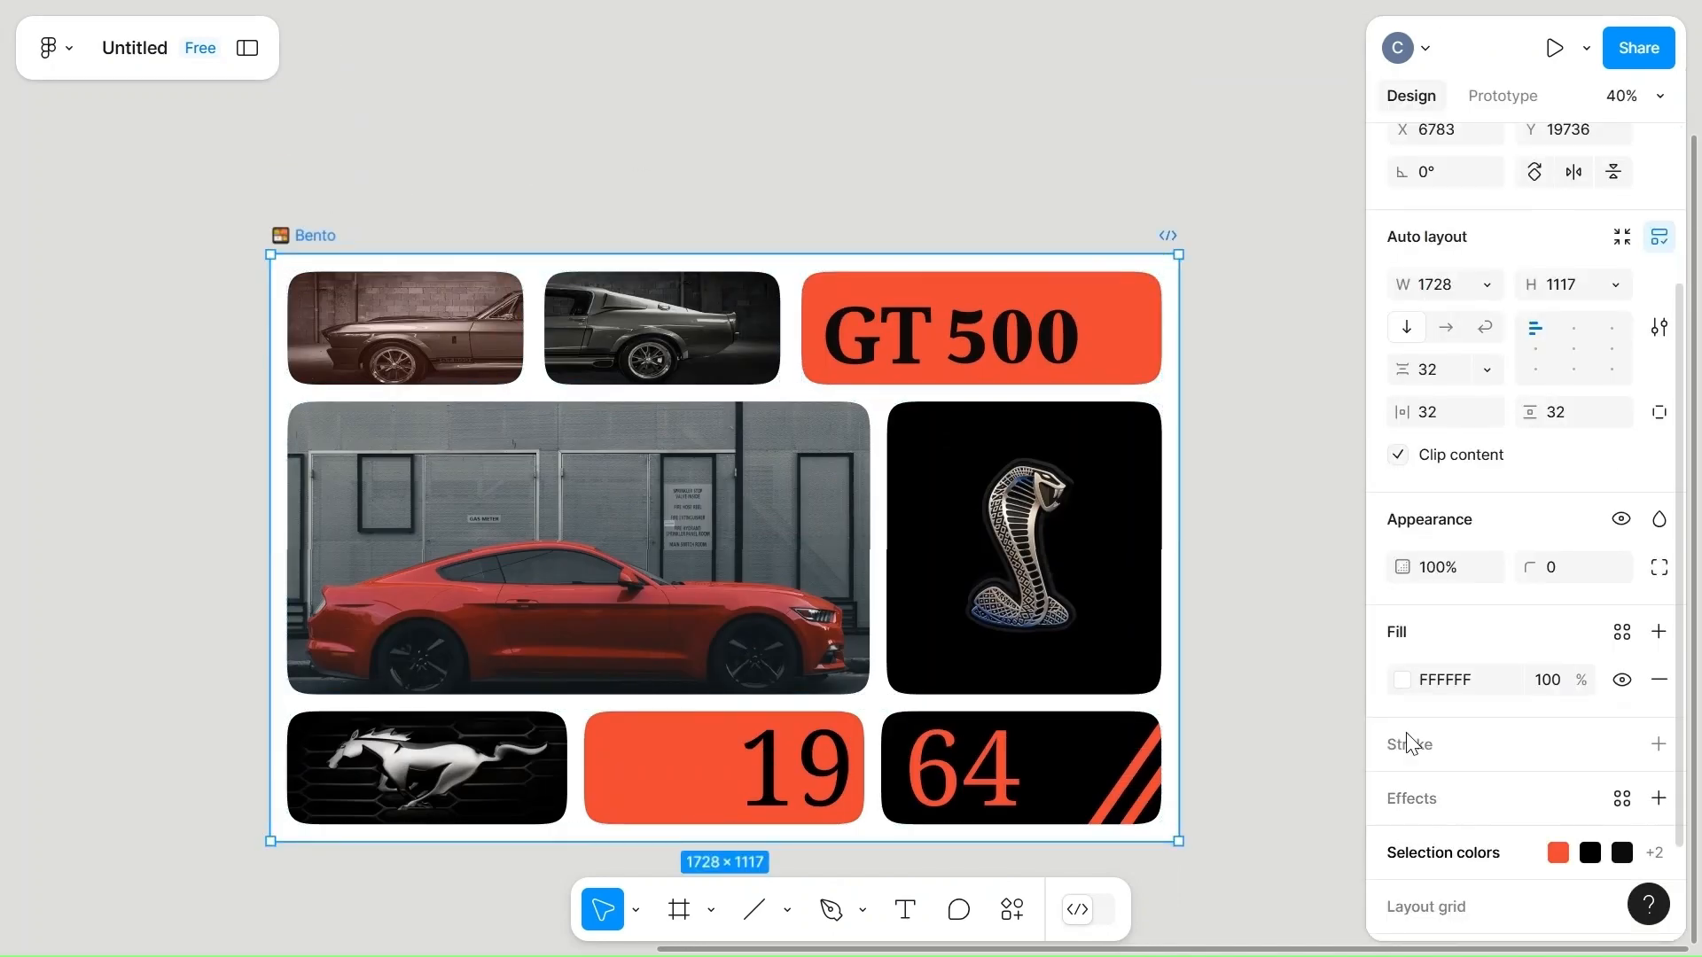
{"action": "left_click", "coordinate": [1402, 680]}
{"action": "left_click", "coordinate": [1053, 501]}
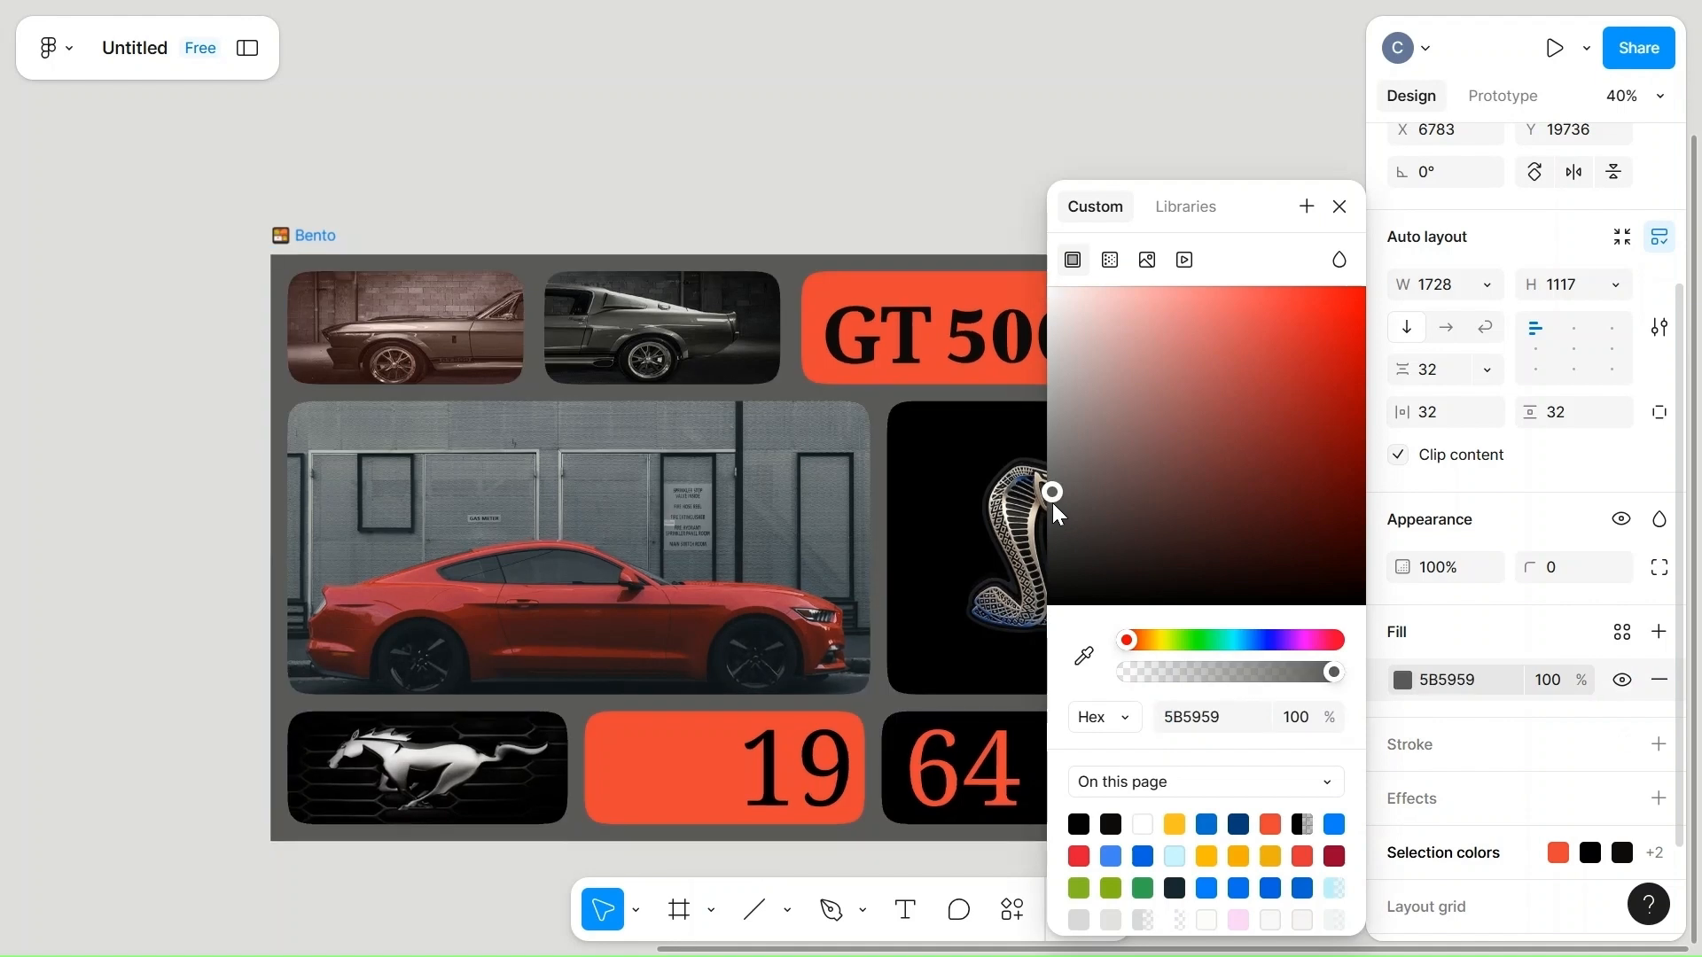
{"action": "left_click", "coordinate": [1053, 514]}
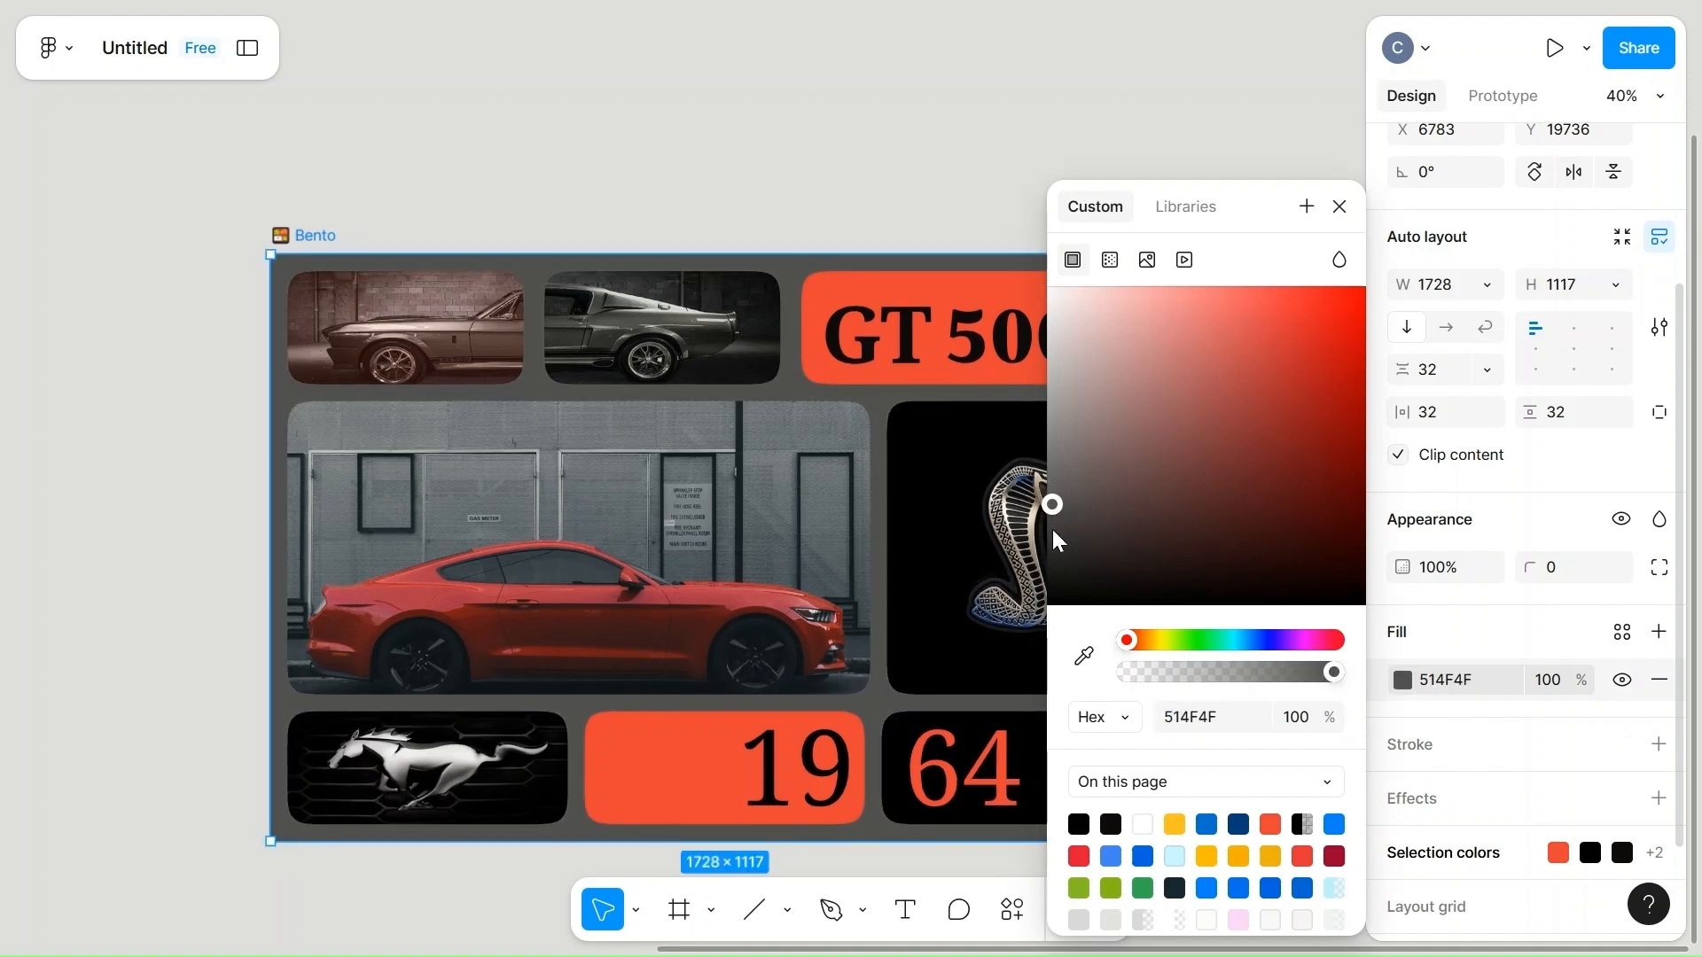
{"action": "left_click", "coordinate": [1055, 521]}
{"action": "left_click", "coordinate": [916, 183]}
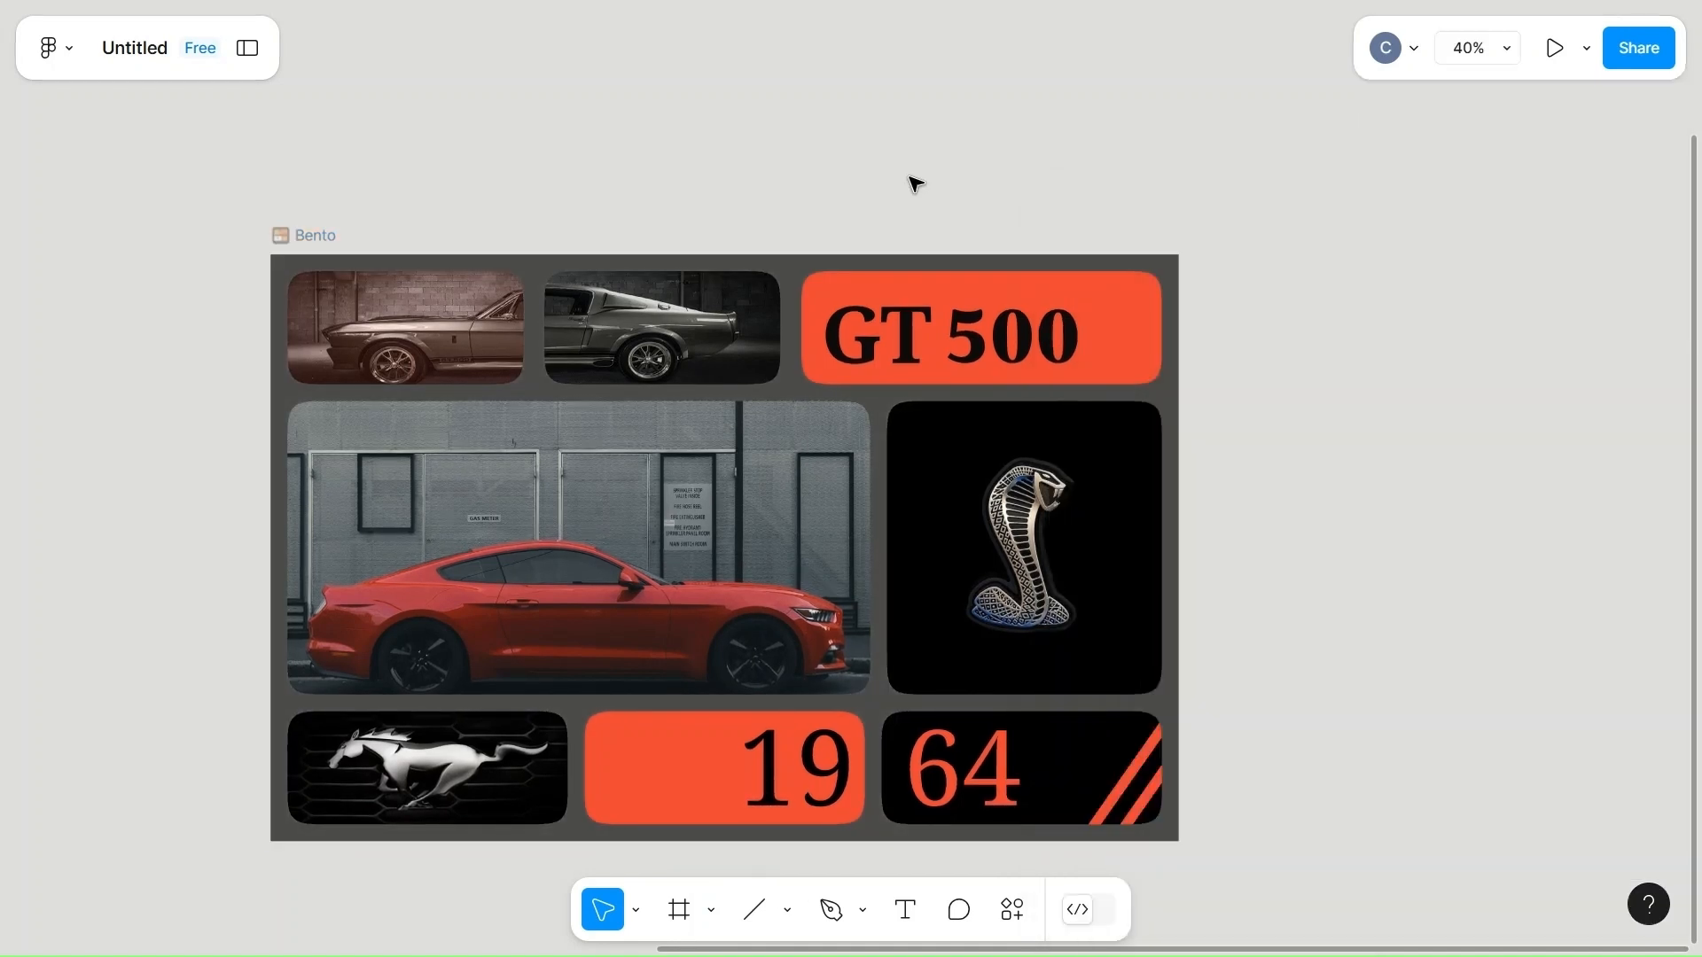
Round the corners of the outer Bento frame with a corner radius of 15.
{"action": "scroll", "coordinate": [913, 182], "scroll_direction": "right", "scroll_amount": 2}
{"action": "scroll", "coordinate": [913, 181], "scroll_direction": "down", "scroll_amount": 2}
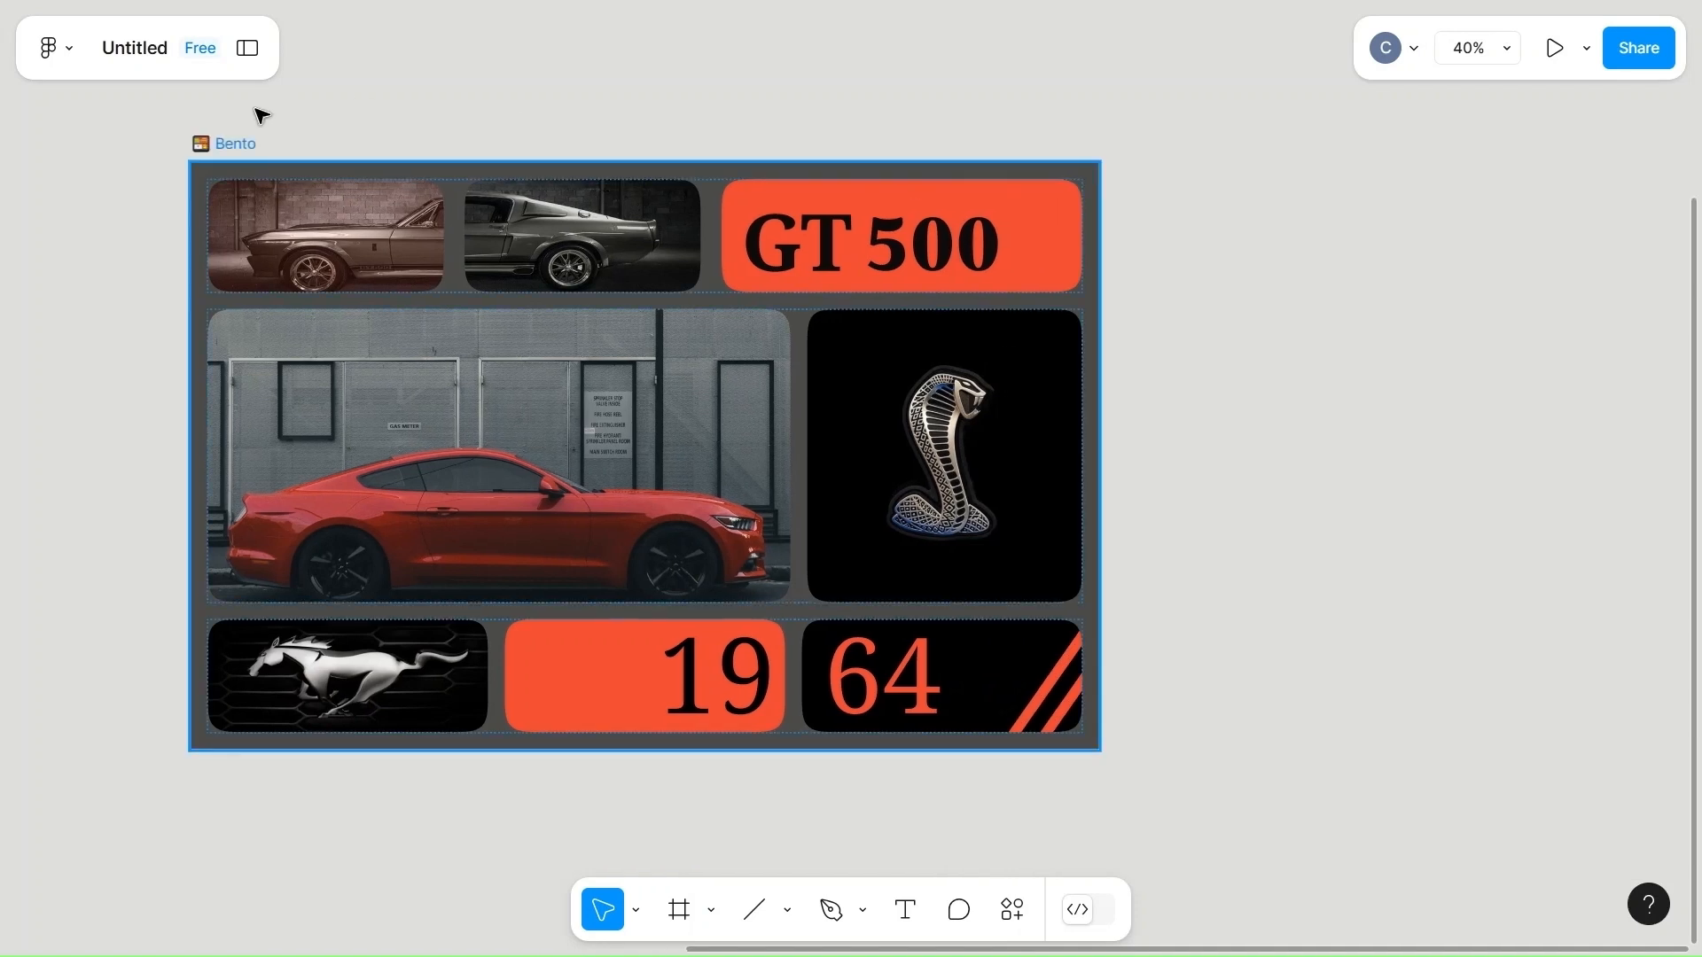
{"action": "left_click", "coordinate": [211, 163]}
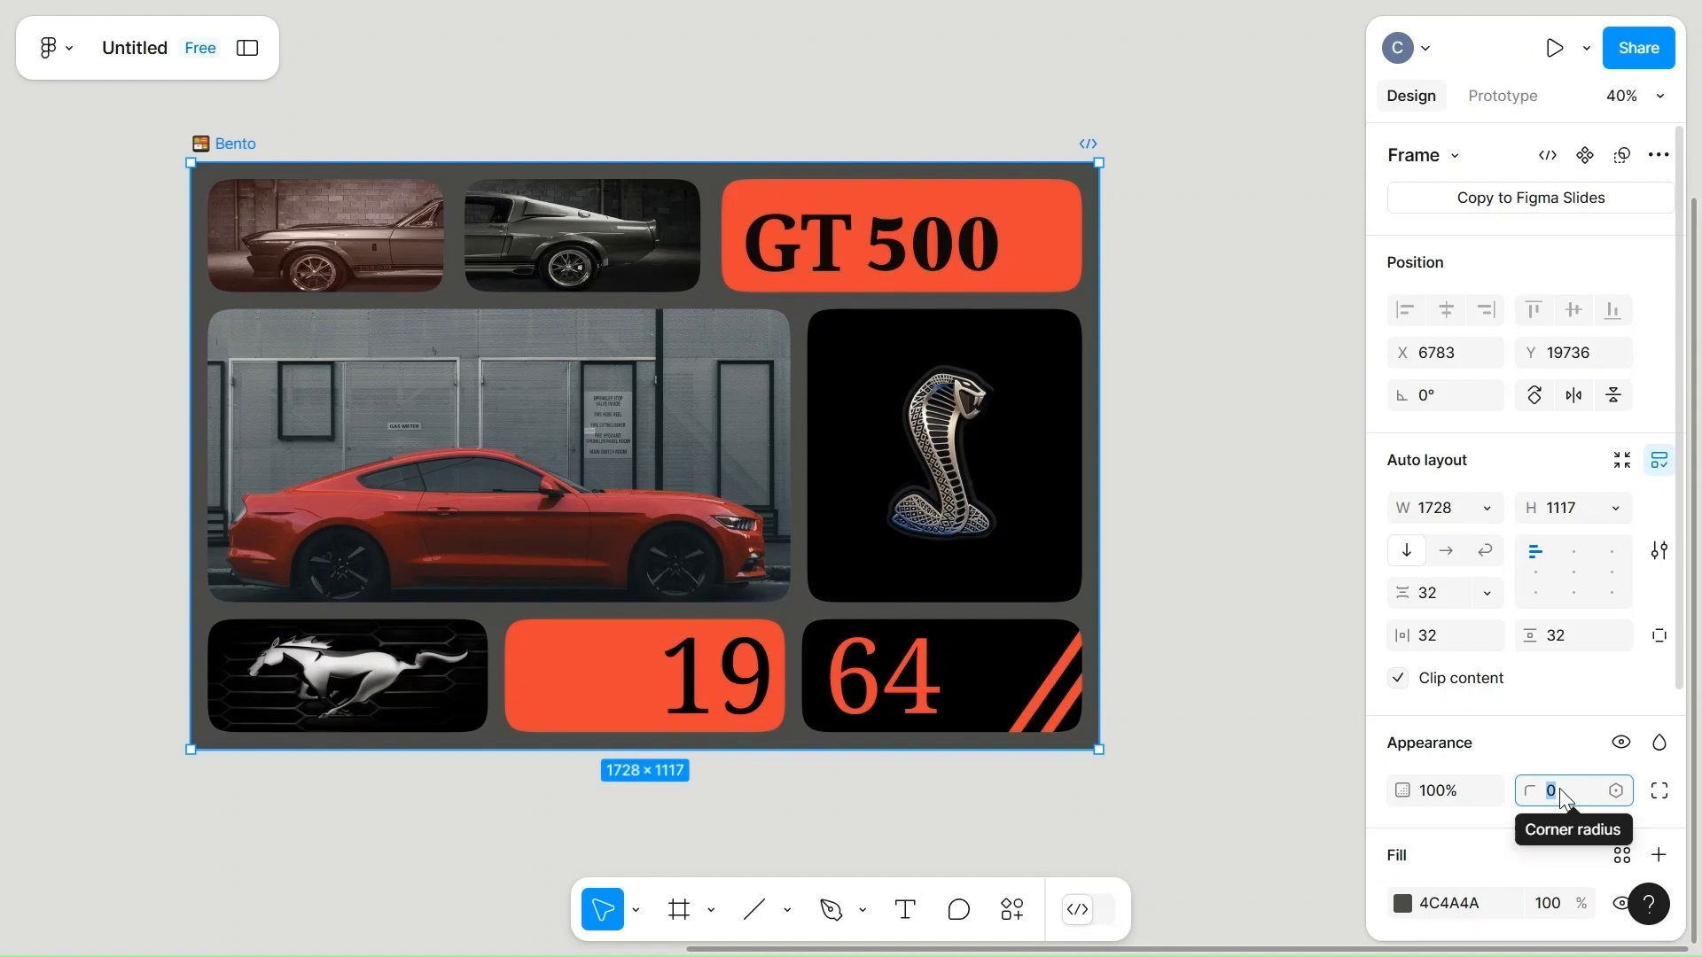
{"action": "type", "text": "16"}
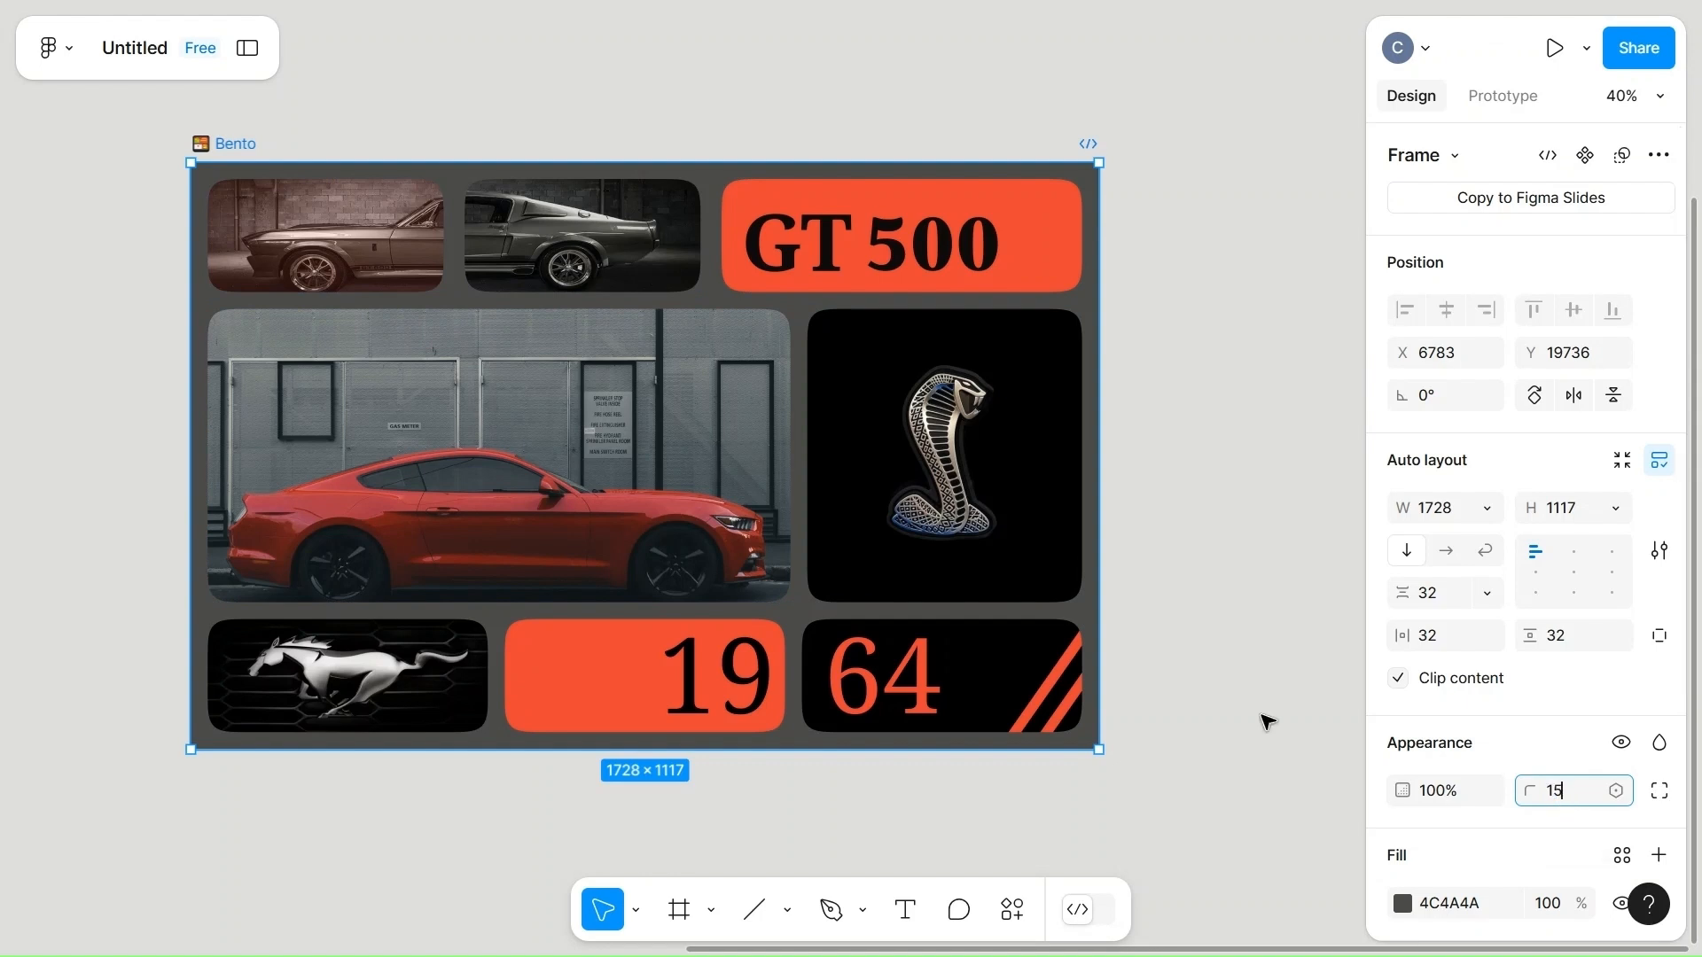
{"action": "left_click", "coordinate": [1267, 721]}
{"action": "scroll", "coordinate": [1267, 721], "scroll_direction": "left", "scroll_amount": 1}
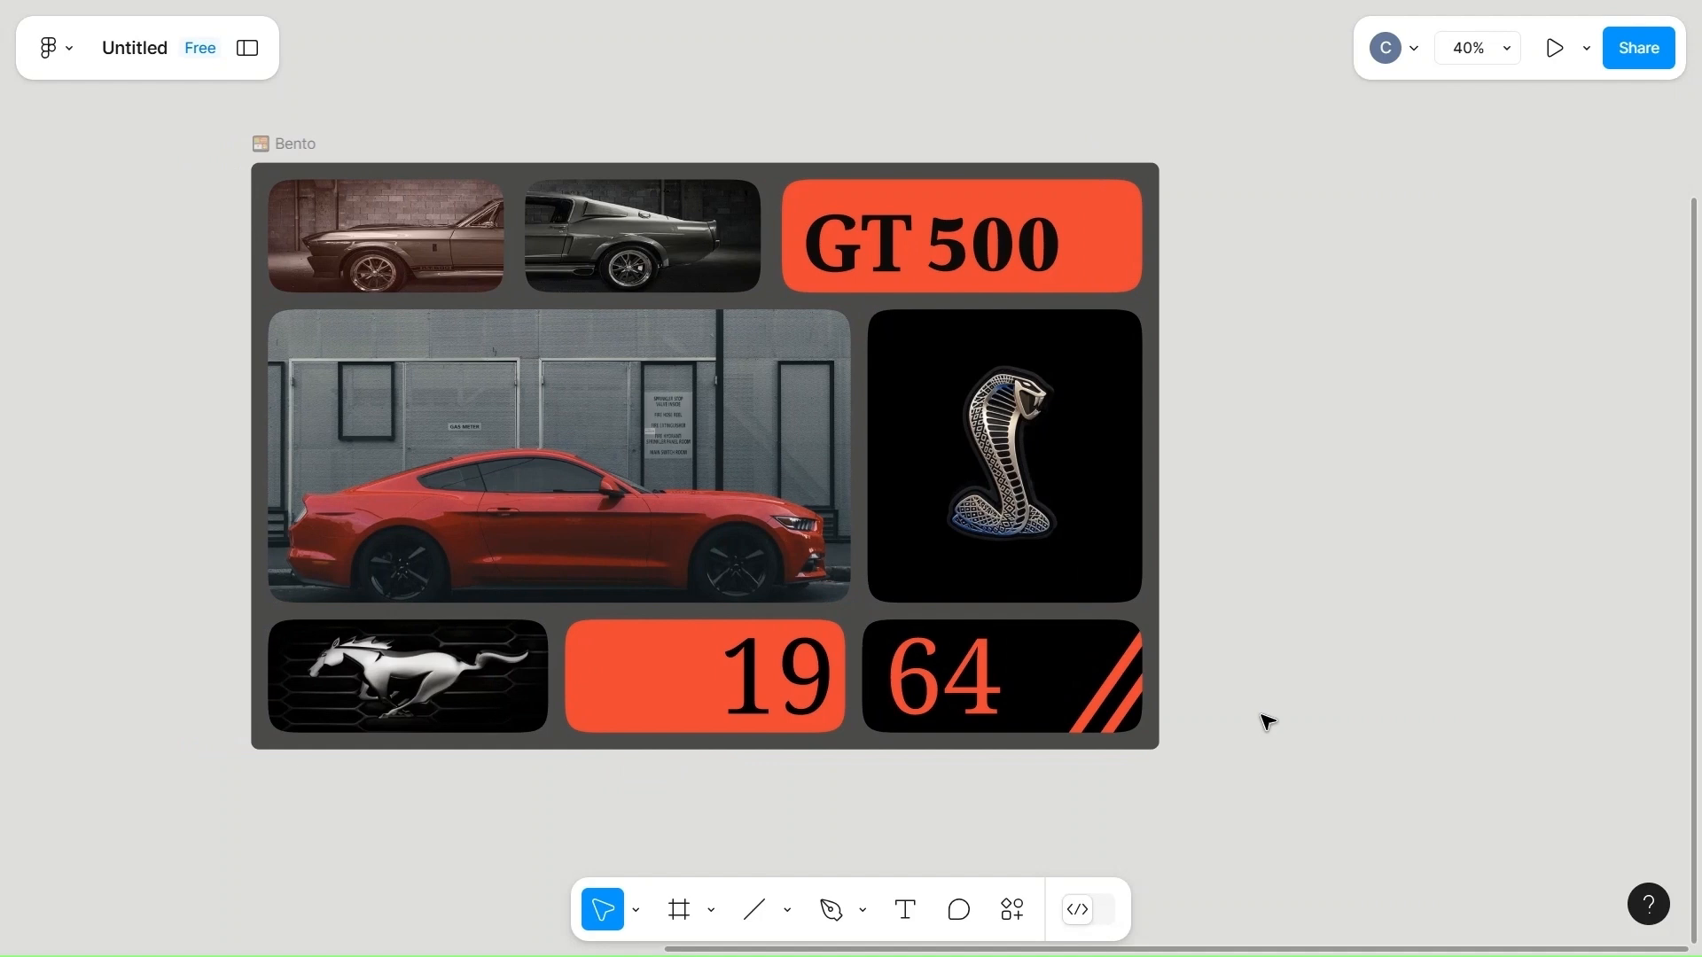
Duplicate the Bento frame and place the copy above the original at X 6933, Y 18096.
{"action": "scroll", "coordinate": [1267, 722], "scroll_direction": "right", "scroll_amount": 2}
{"action": "scroll", "coordinate": [1265, 718], "scroll_direction": "down", "scroll_amount": 3}
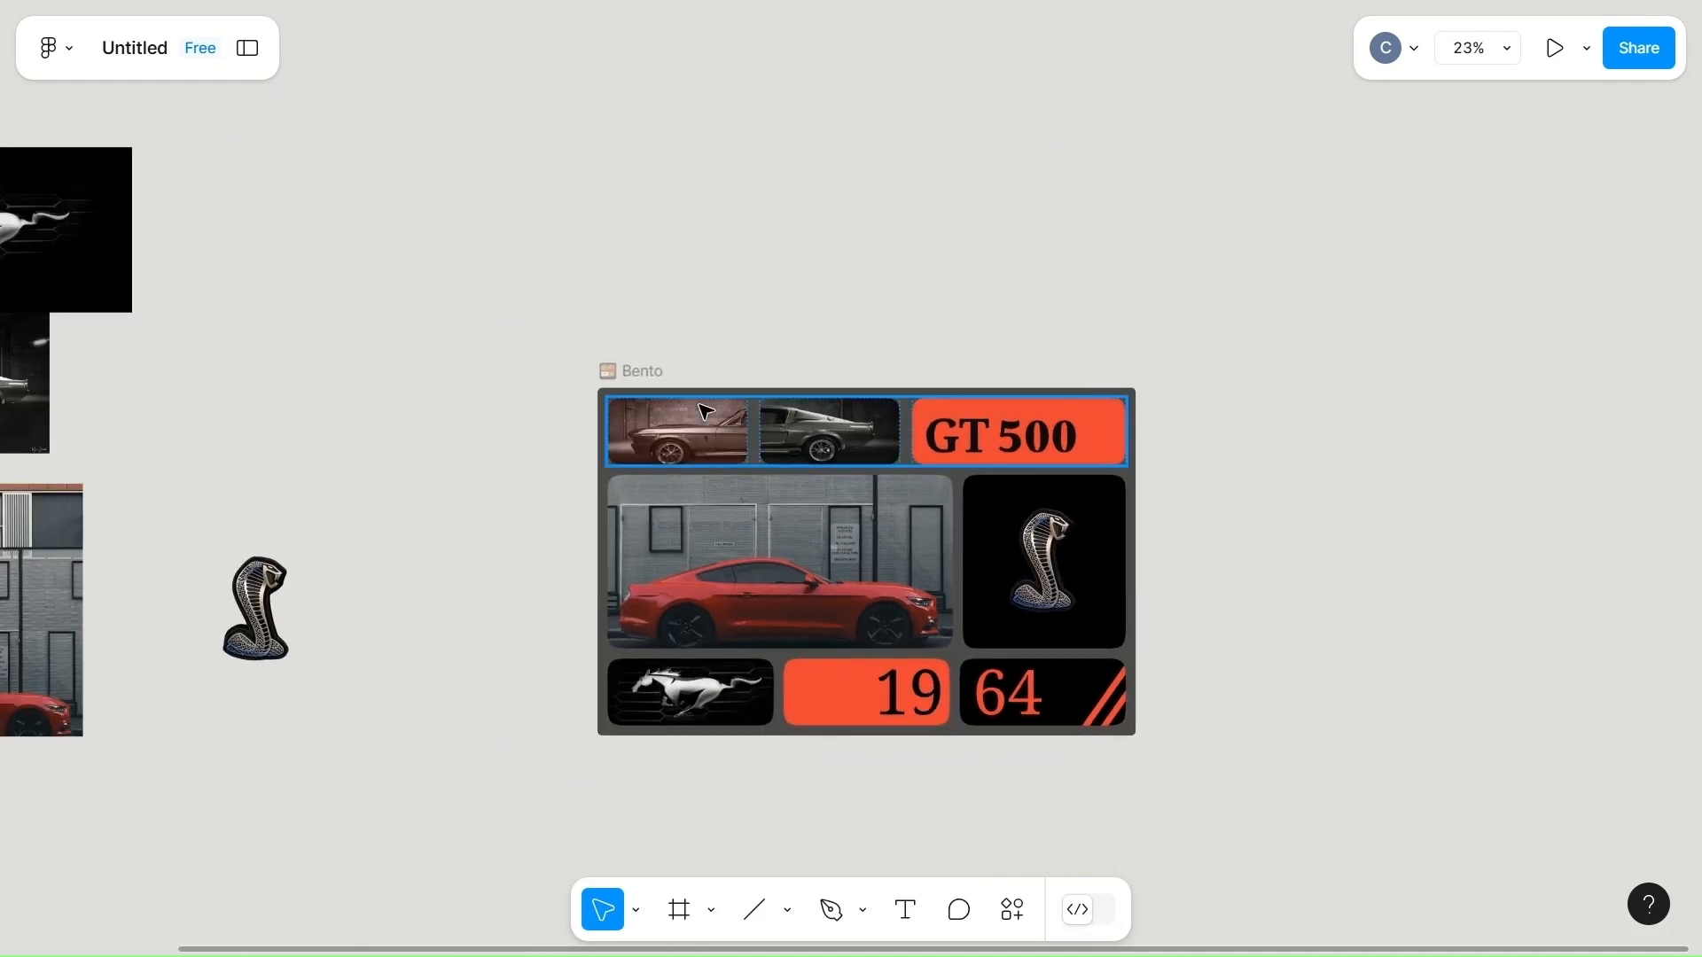
{"action": "left_click", "coordinate": [627, 379]}
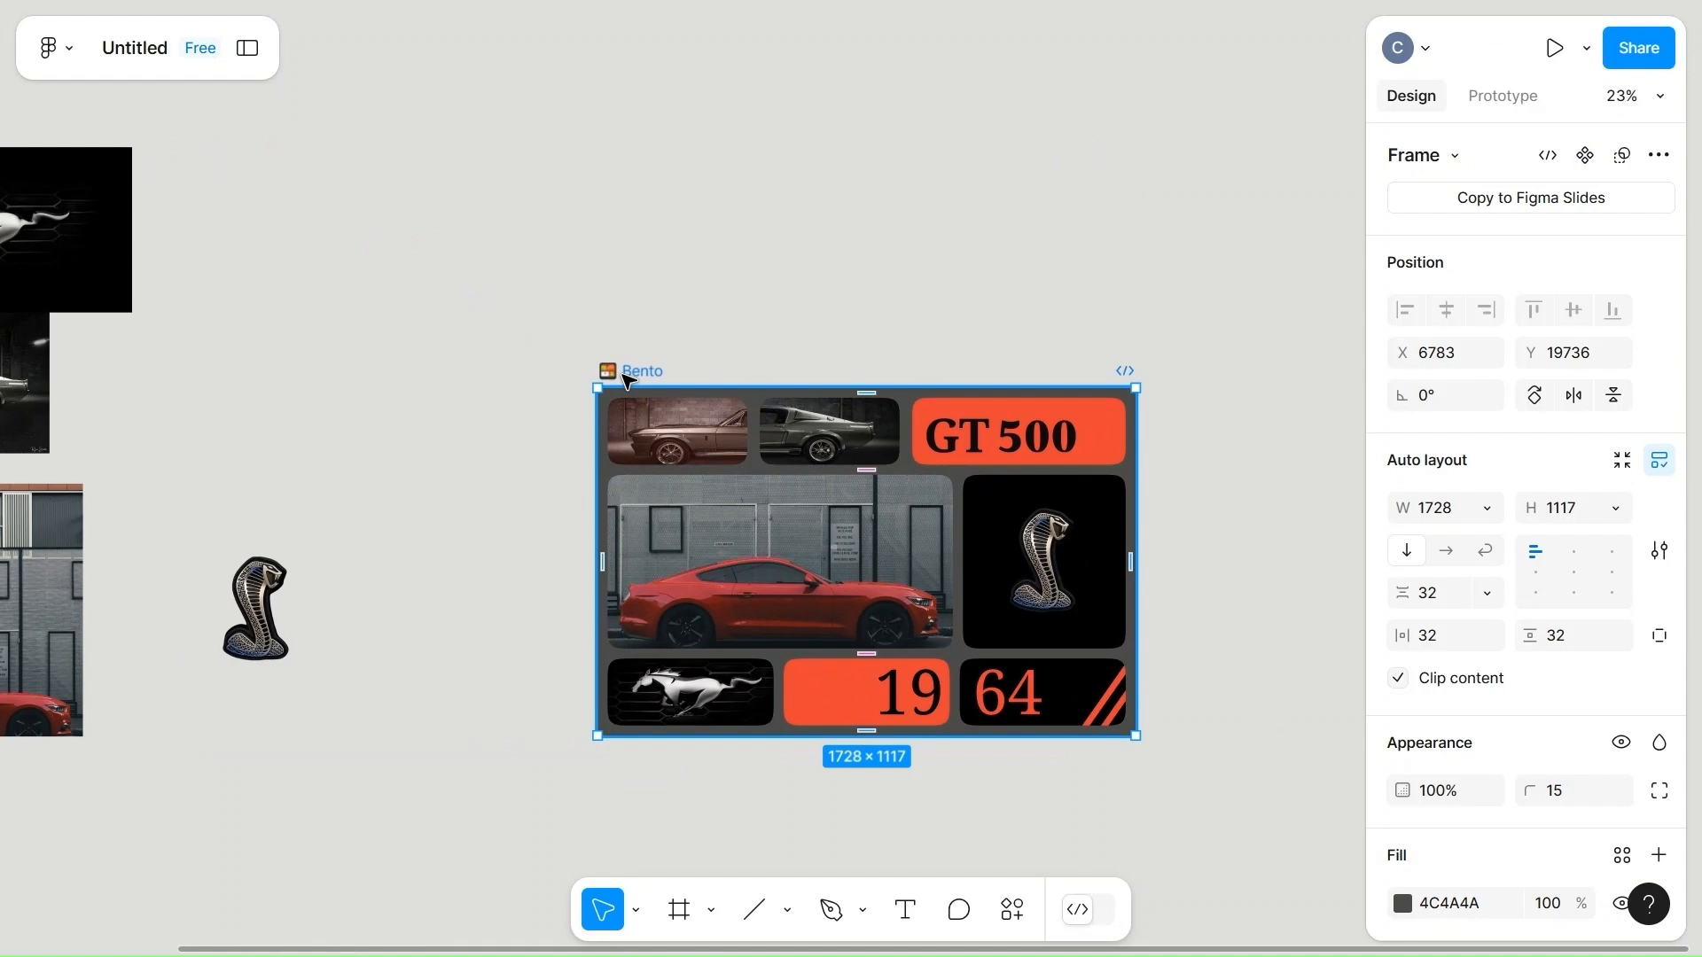
{"action": "scroll", "coordinate": [627, 379], "scroll_direction": "right", "scroll_amount": 4}
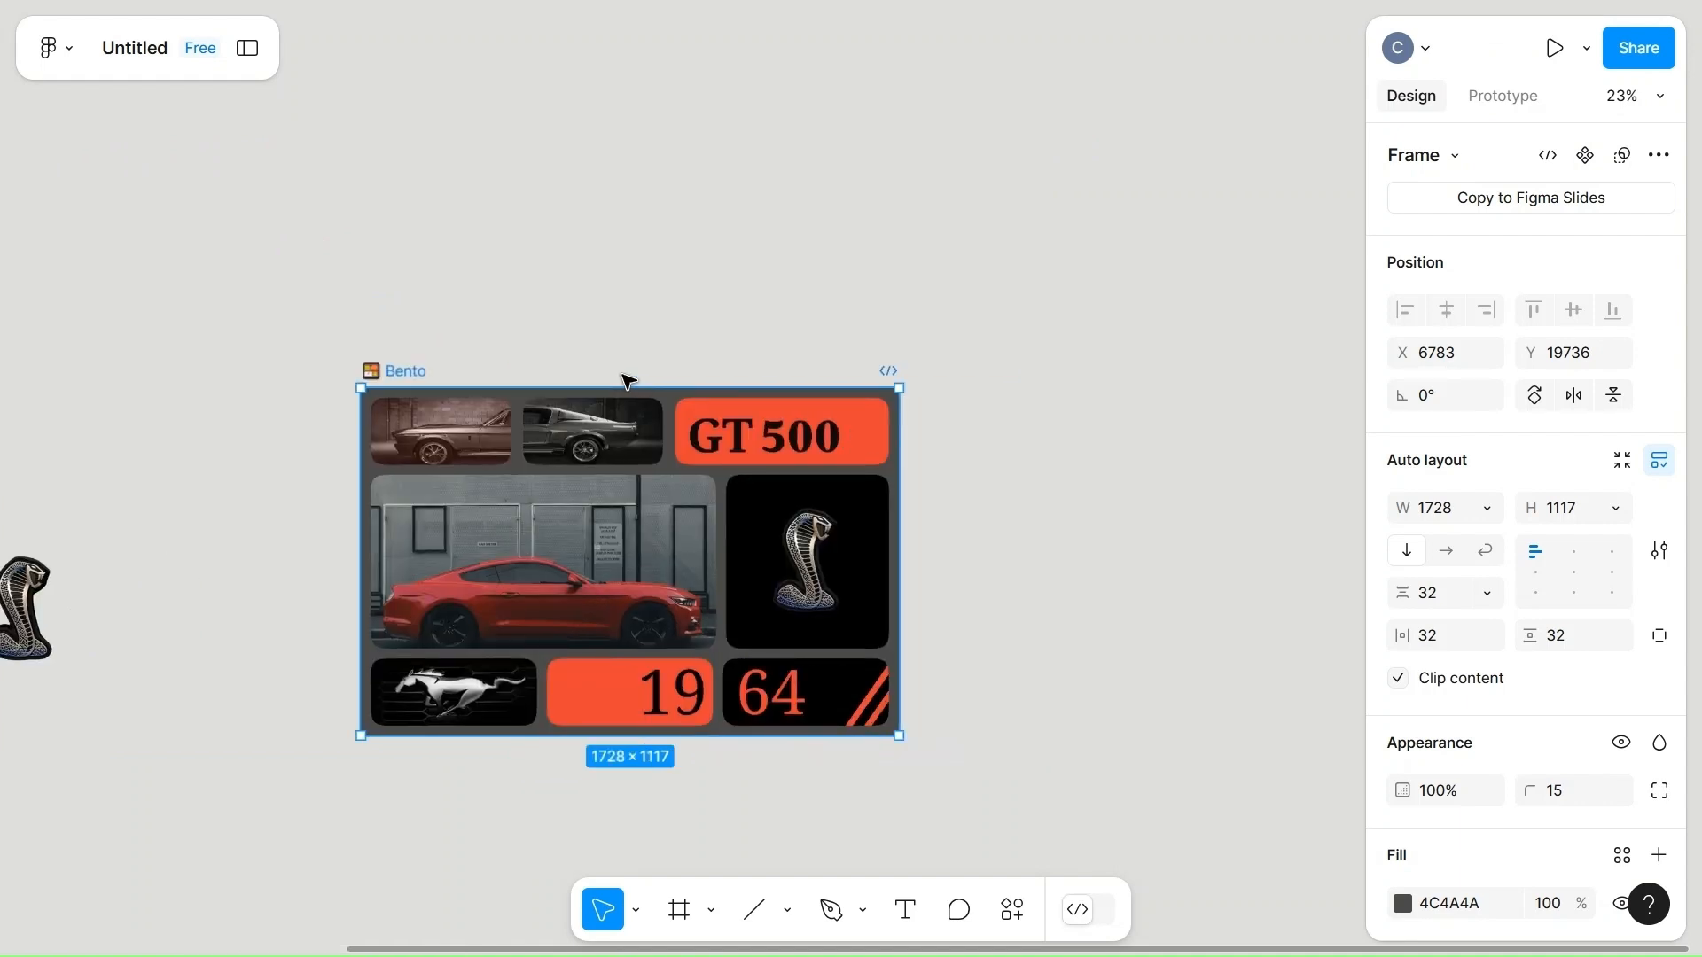
{"action": "key", "text": "ctrl+d"}
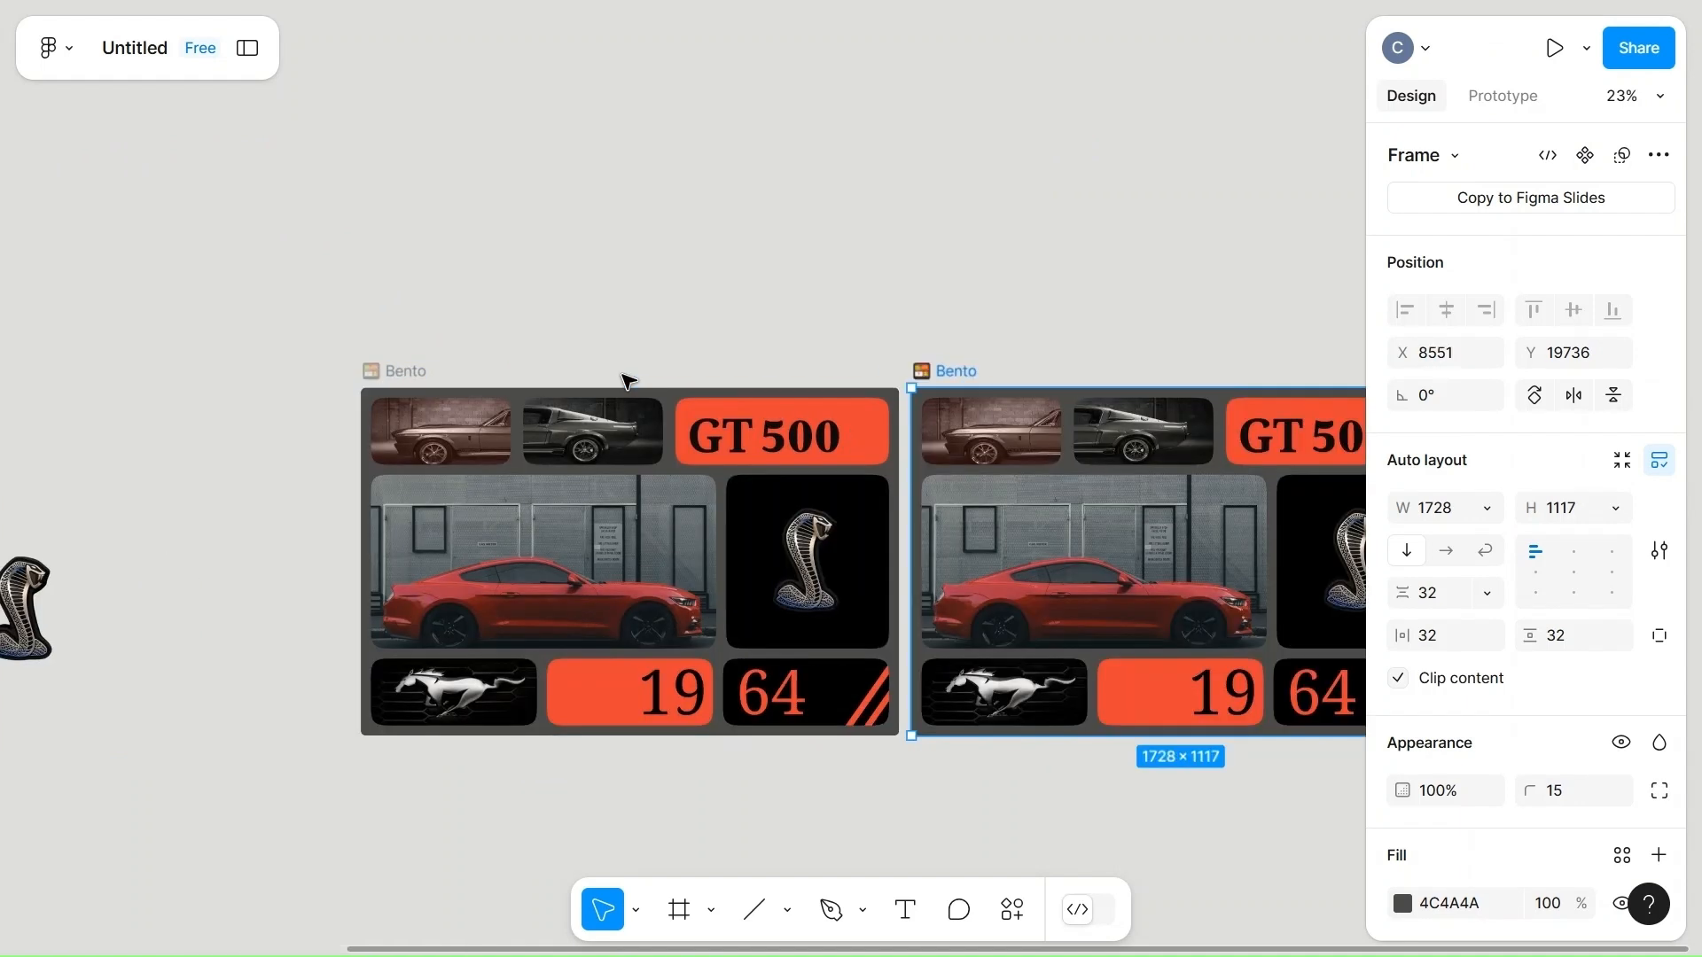
{"action": "scroll", "coordinate": [898, 295], "scroll_direction": "right", "scroll_amount": 3}
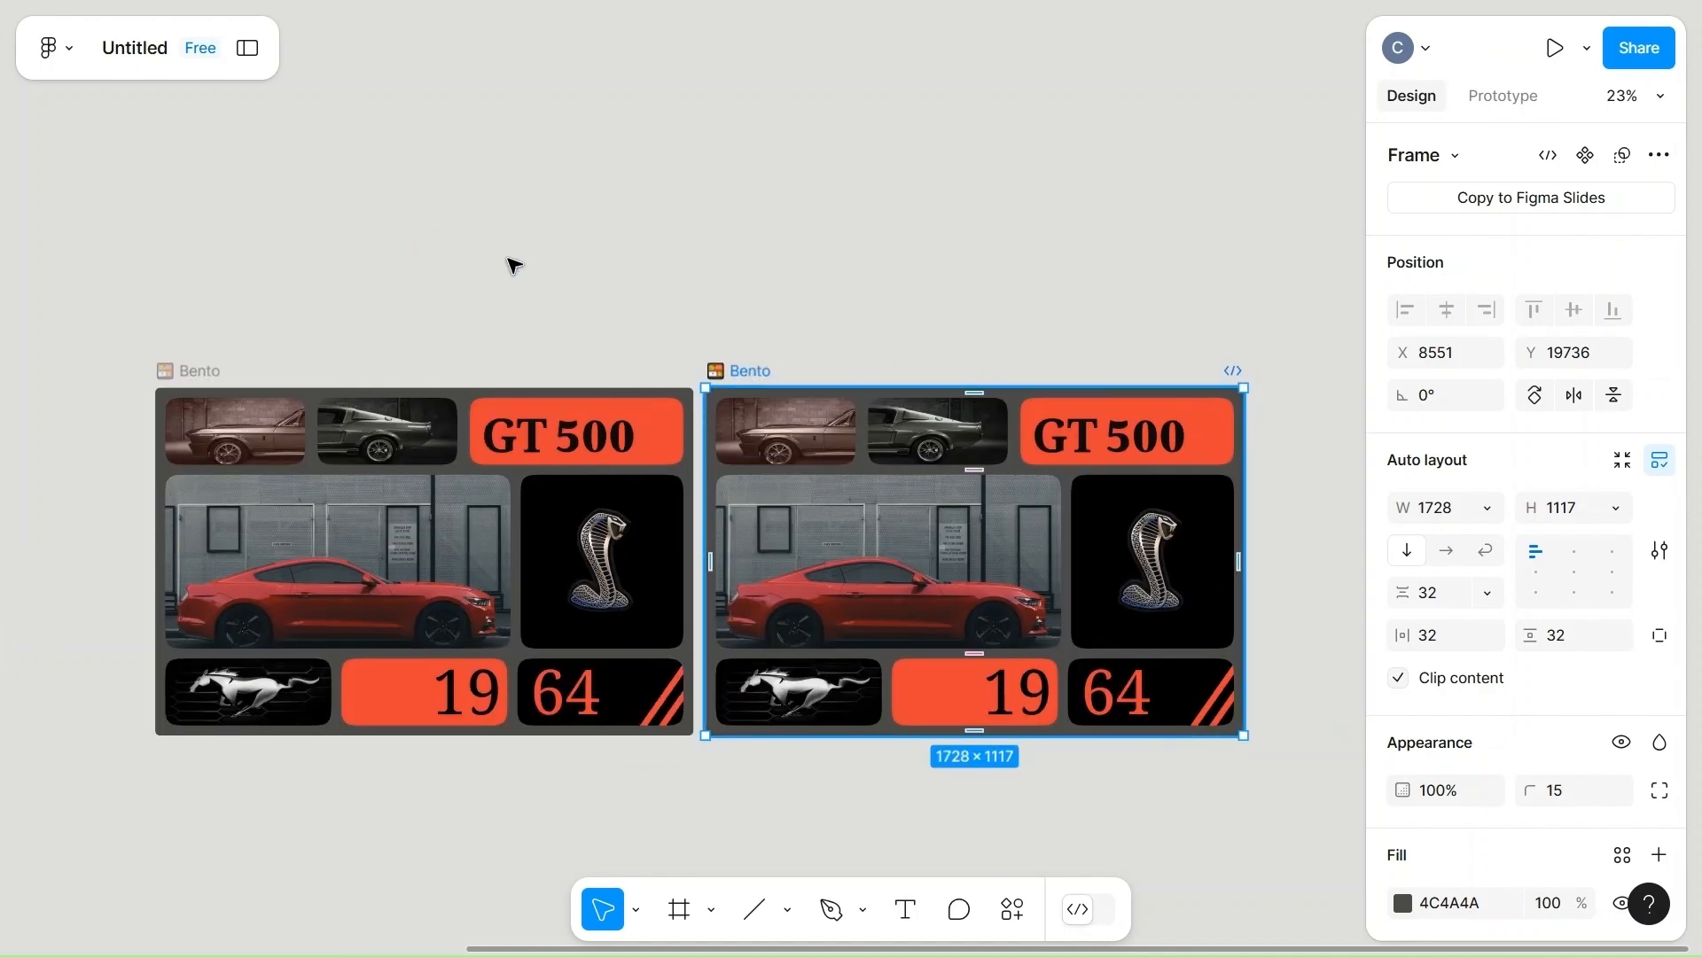
{"action": "left_click_drag", "start_coordinate": [720, 372], "coordinate": [243, 503]}
Move the duplicated Bento frame closer above the original, to X 6754, Y 18361.
{"action": "scroll", "coordinate": [494, 383], "scroll_direction": "down", "scroll_amount": 5}
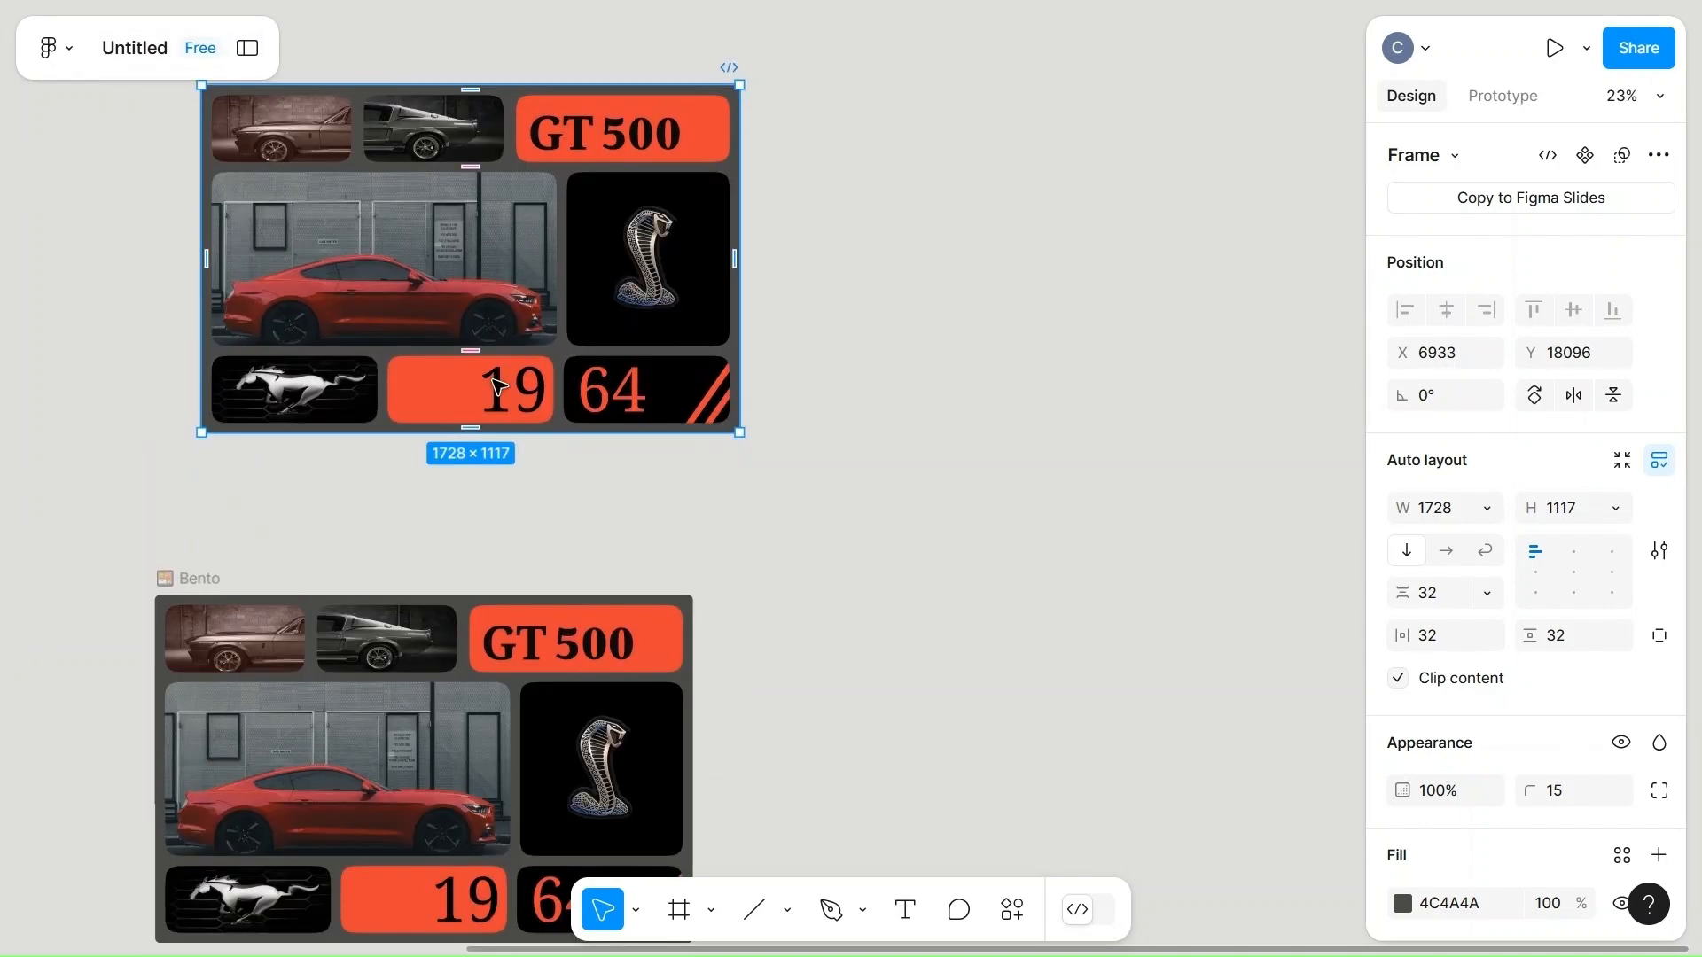
{"action": "left_click", "coordinate": [454, 294]}
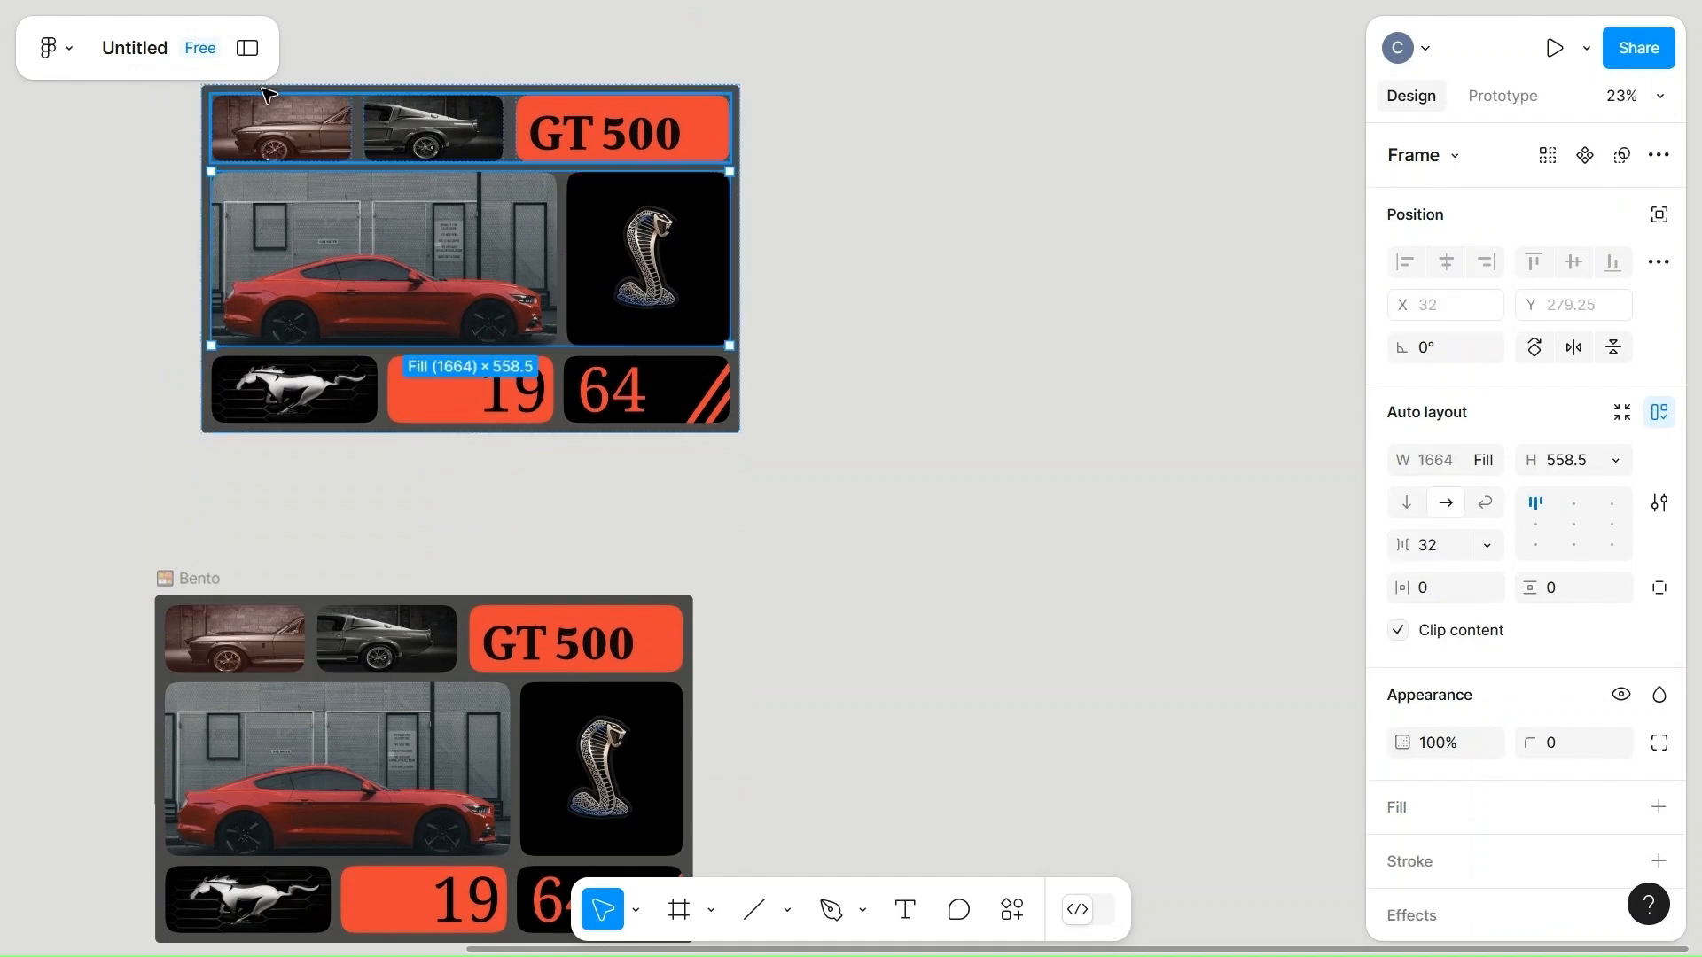
{"action": "left_click", "coordinate": [374, 58]}
{"action": "scroll", "coordinate": [374, 59], "scroll_direction": "up", "scroll_amount": 1}
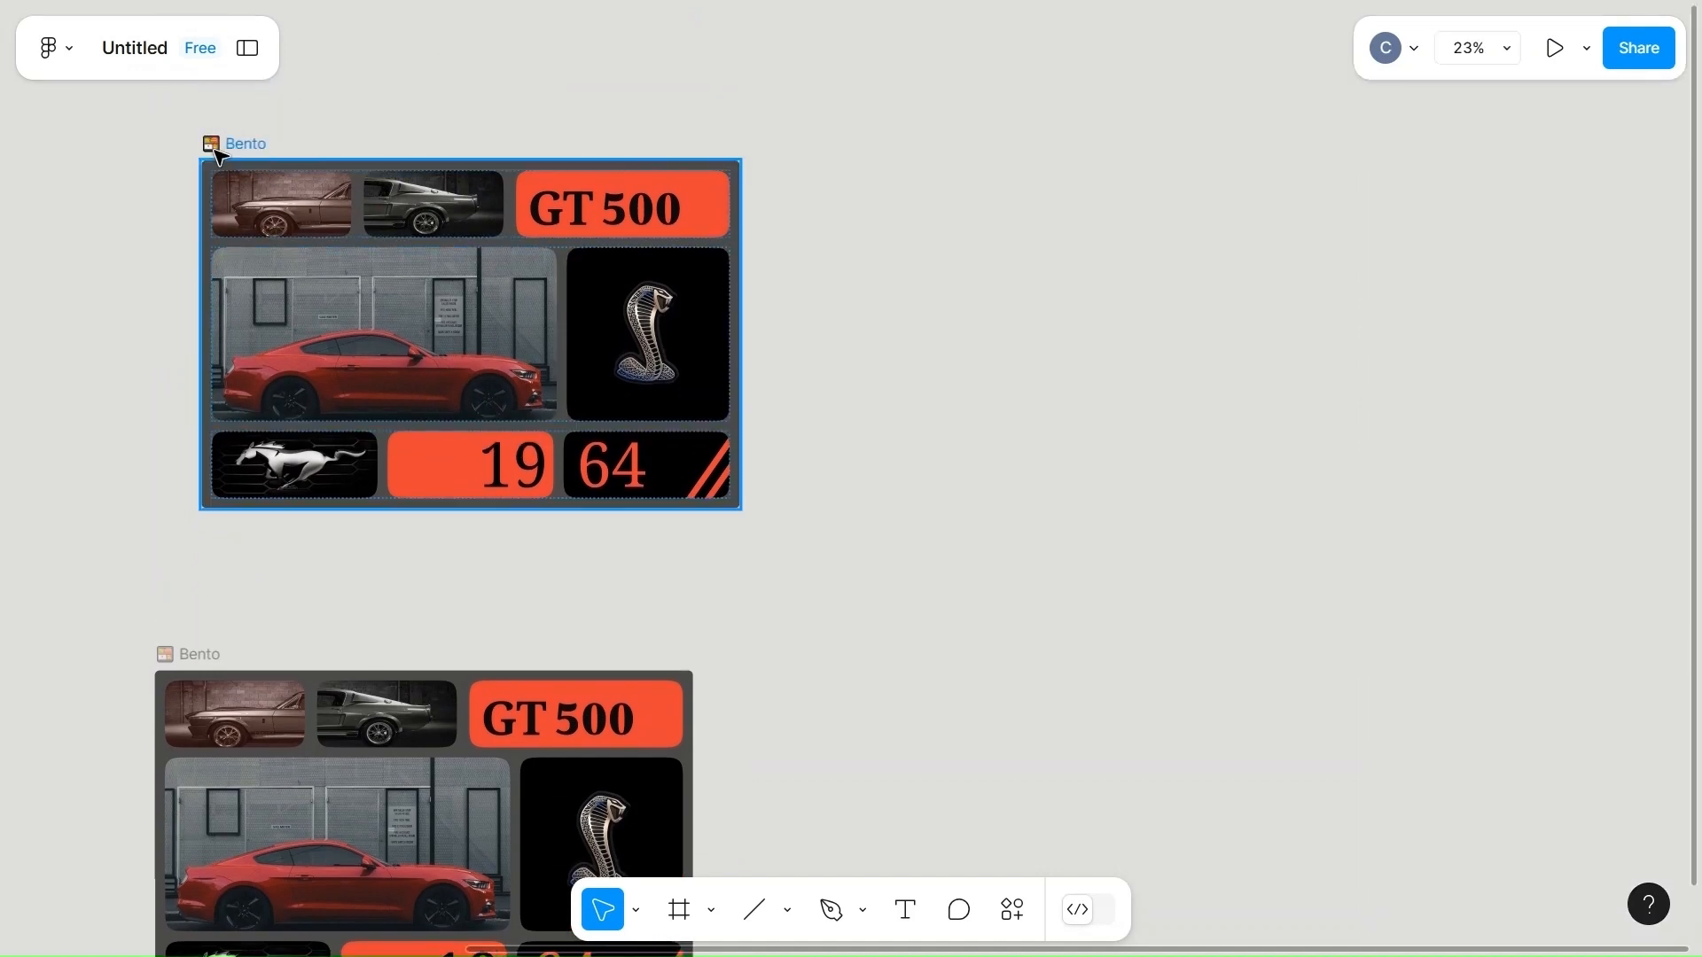
{"action": "left_click", "coordinate": [259, 145]}
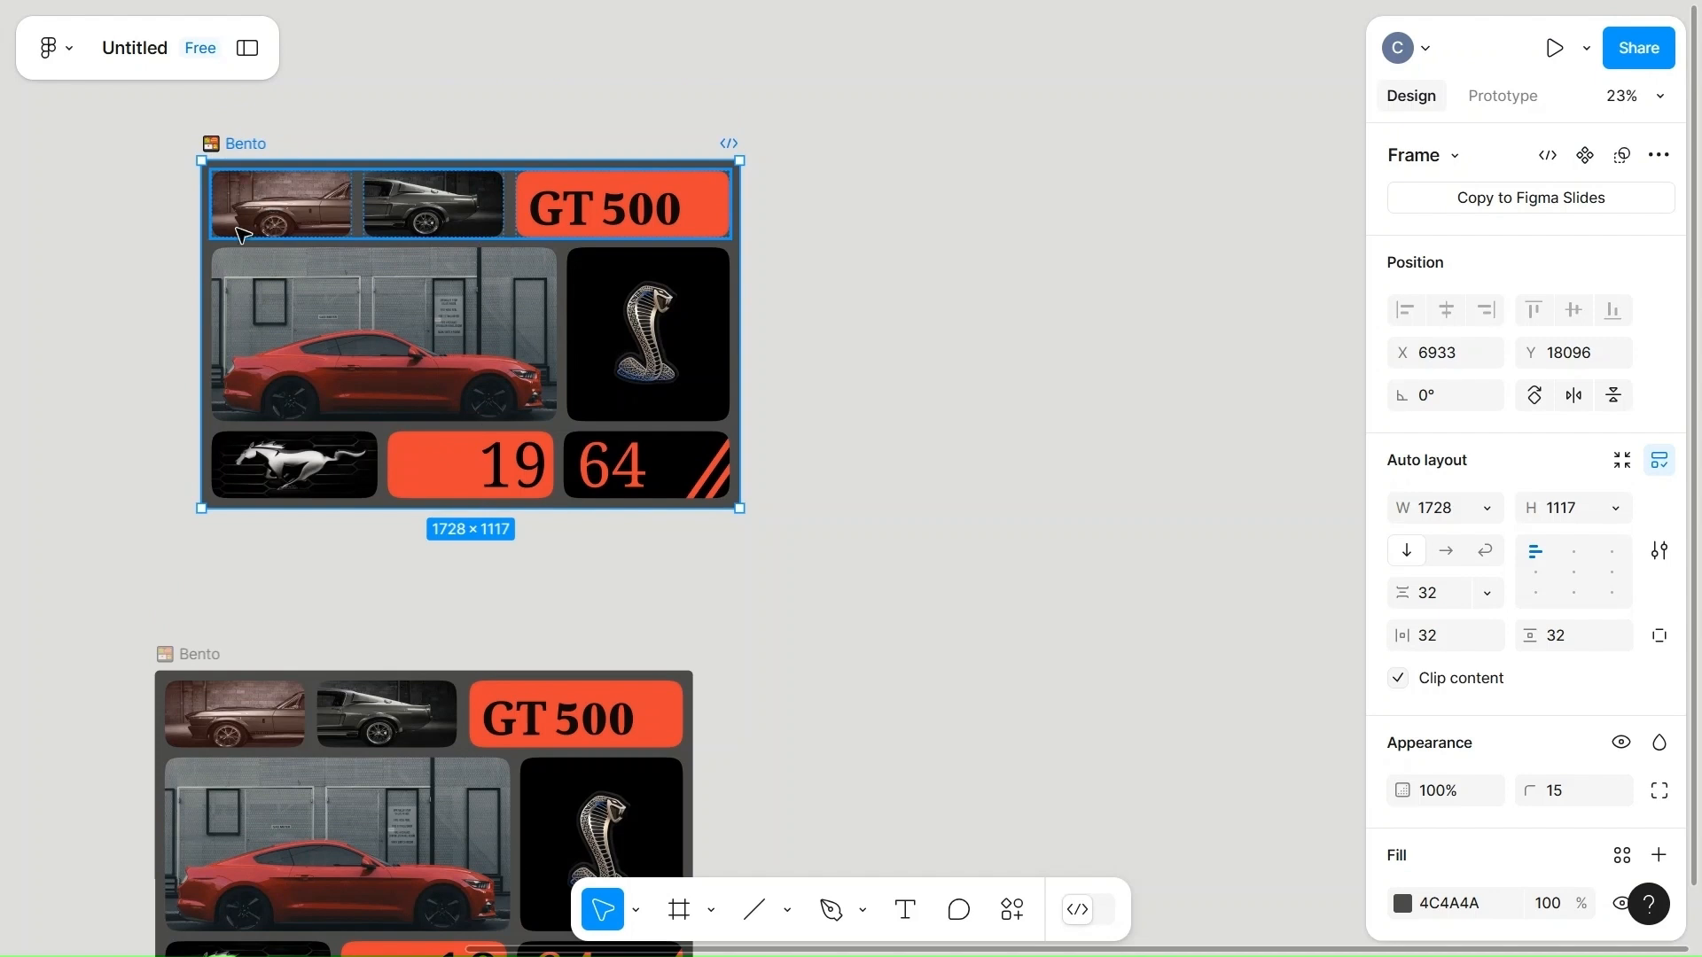
{"action": "left_click_drag", "start_coordinate": [282, 240], "coordinate": [216, 300]}
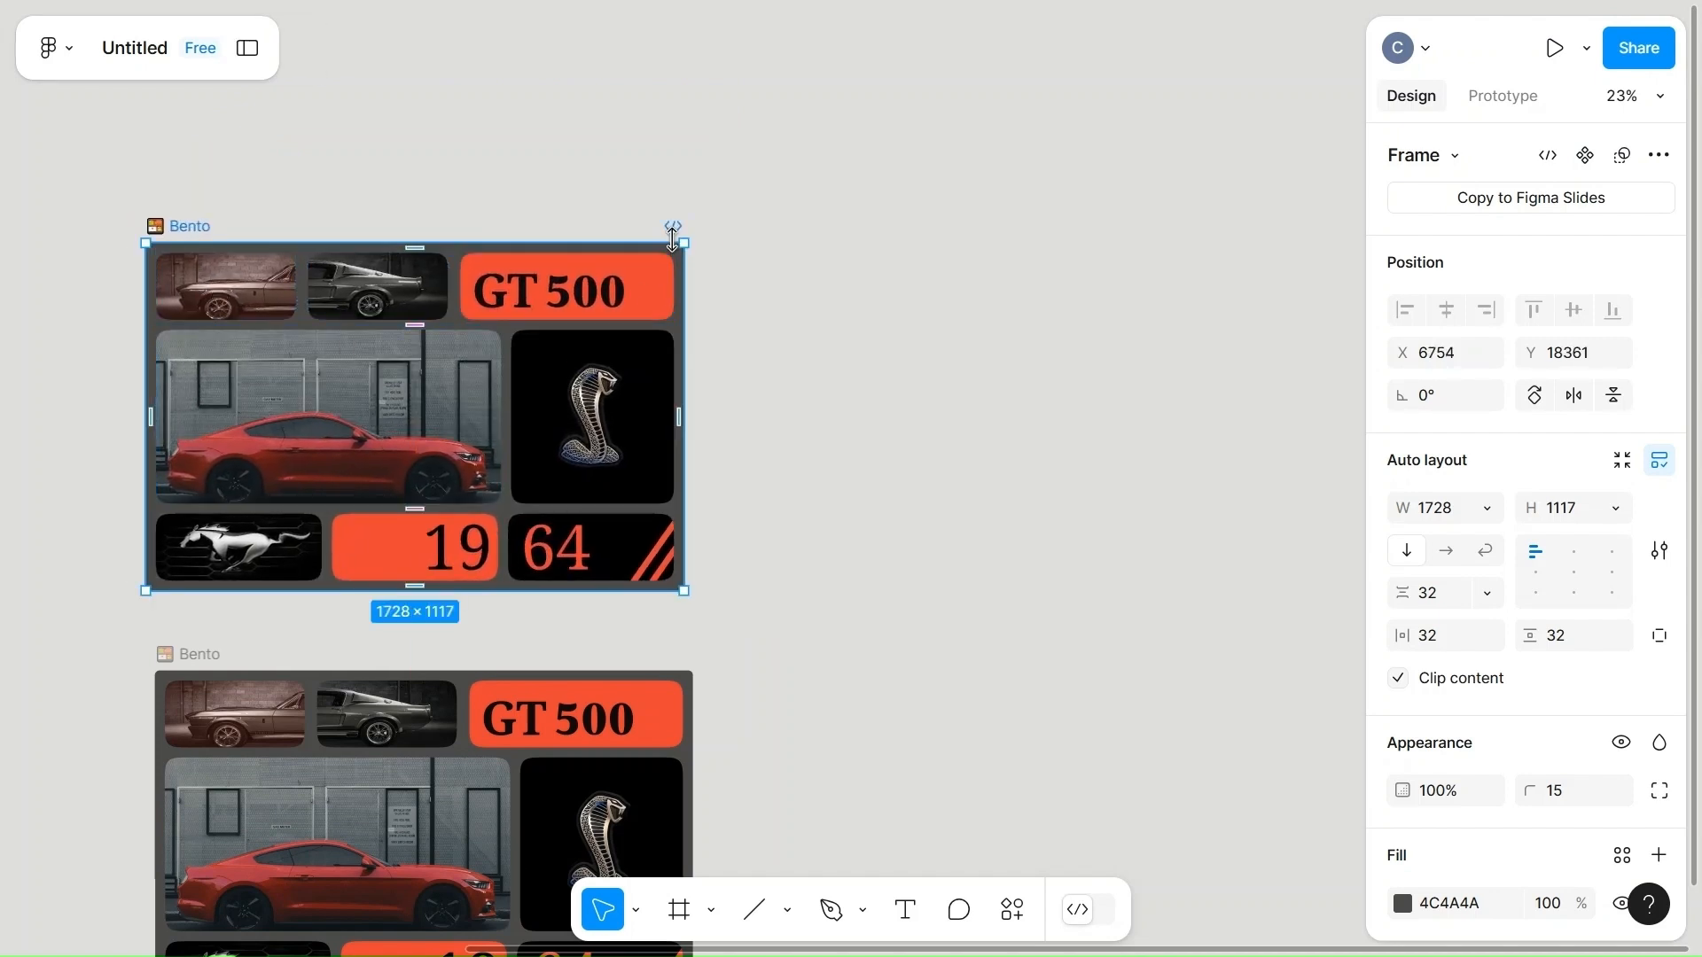
Widen the "GT 500" text box in the upper Bento copy to 495.
{"action": "left_click", "coordinate": [798, 308]}
{"action": "double_click", "coordinate": [571, 295]}
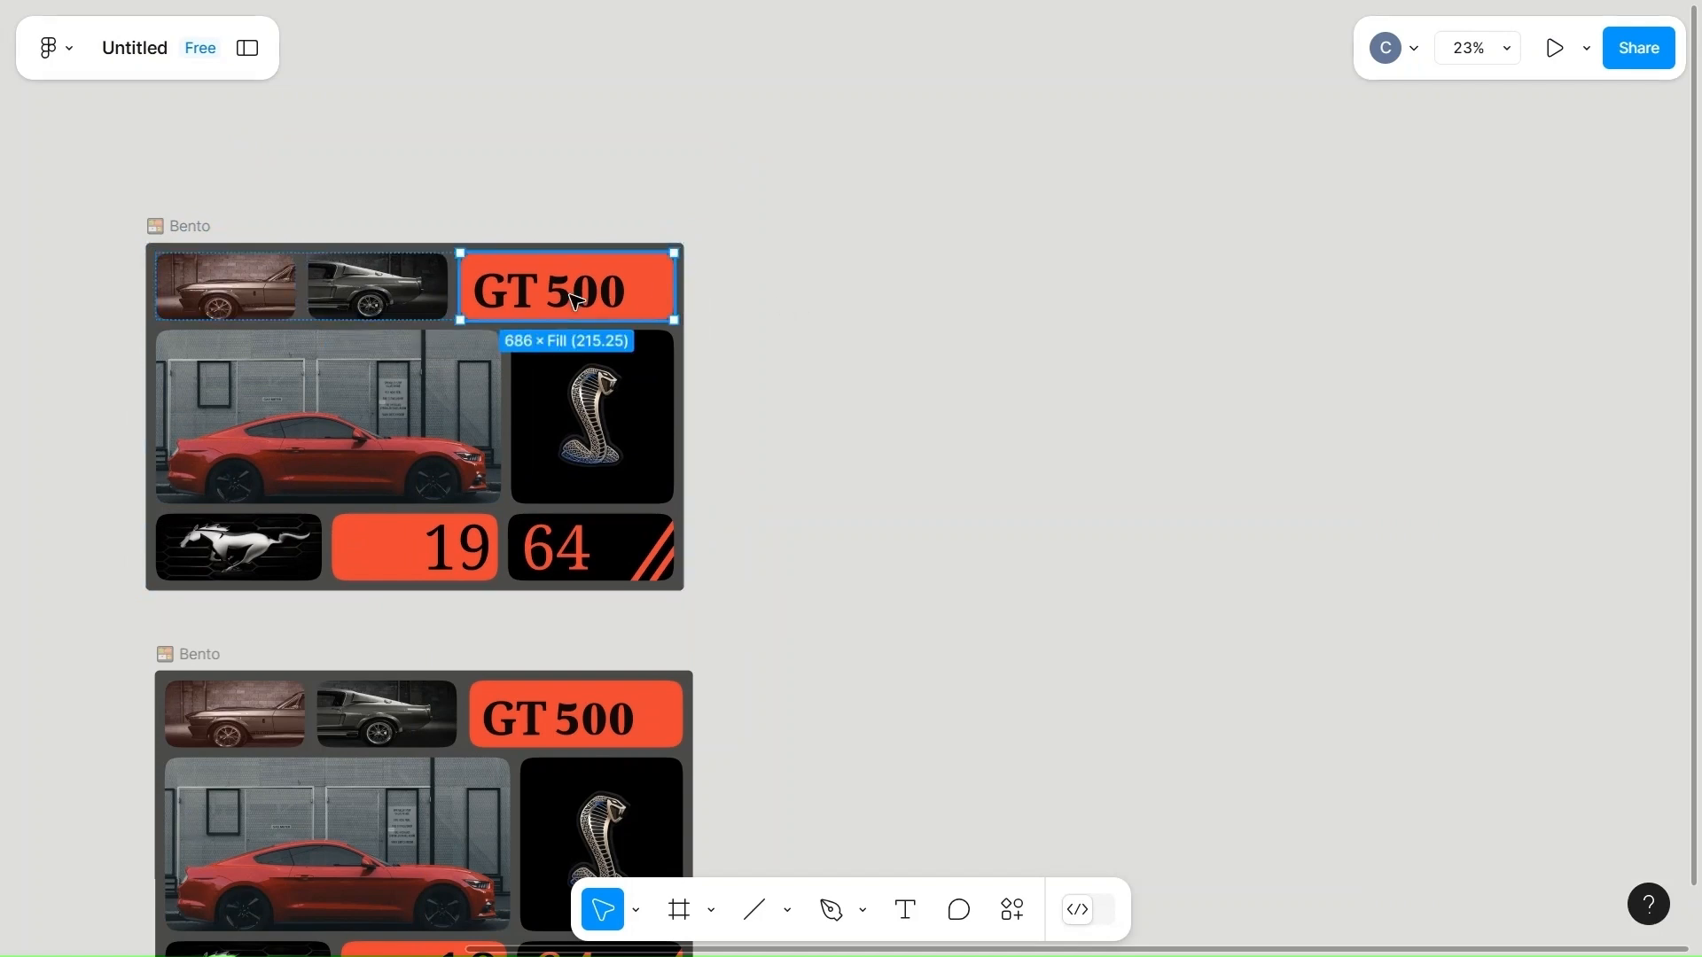
{"action": "double_click", "coordinate": [570, 294]}
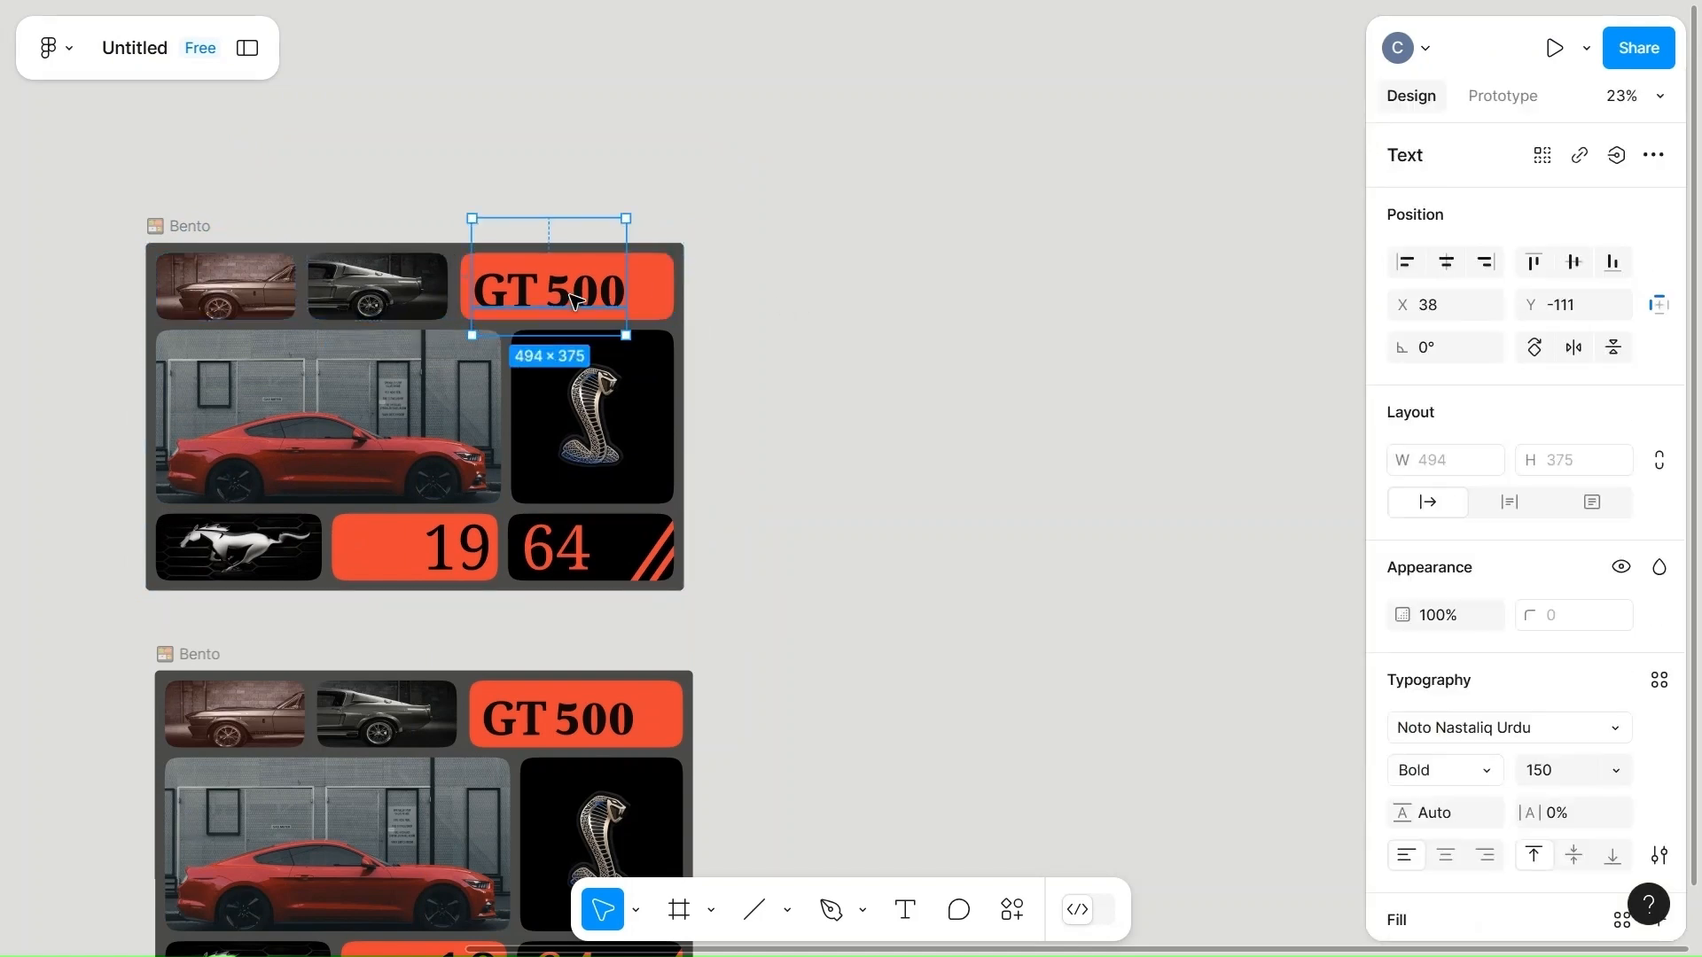
{"action": "key", "text": "ctrl+Right"}
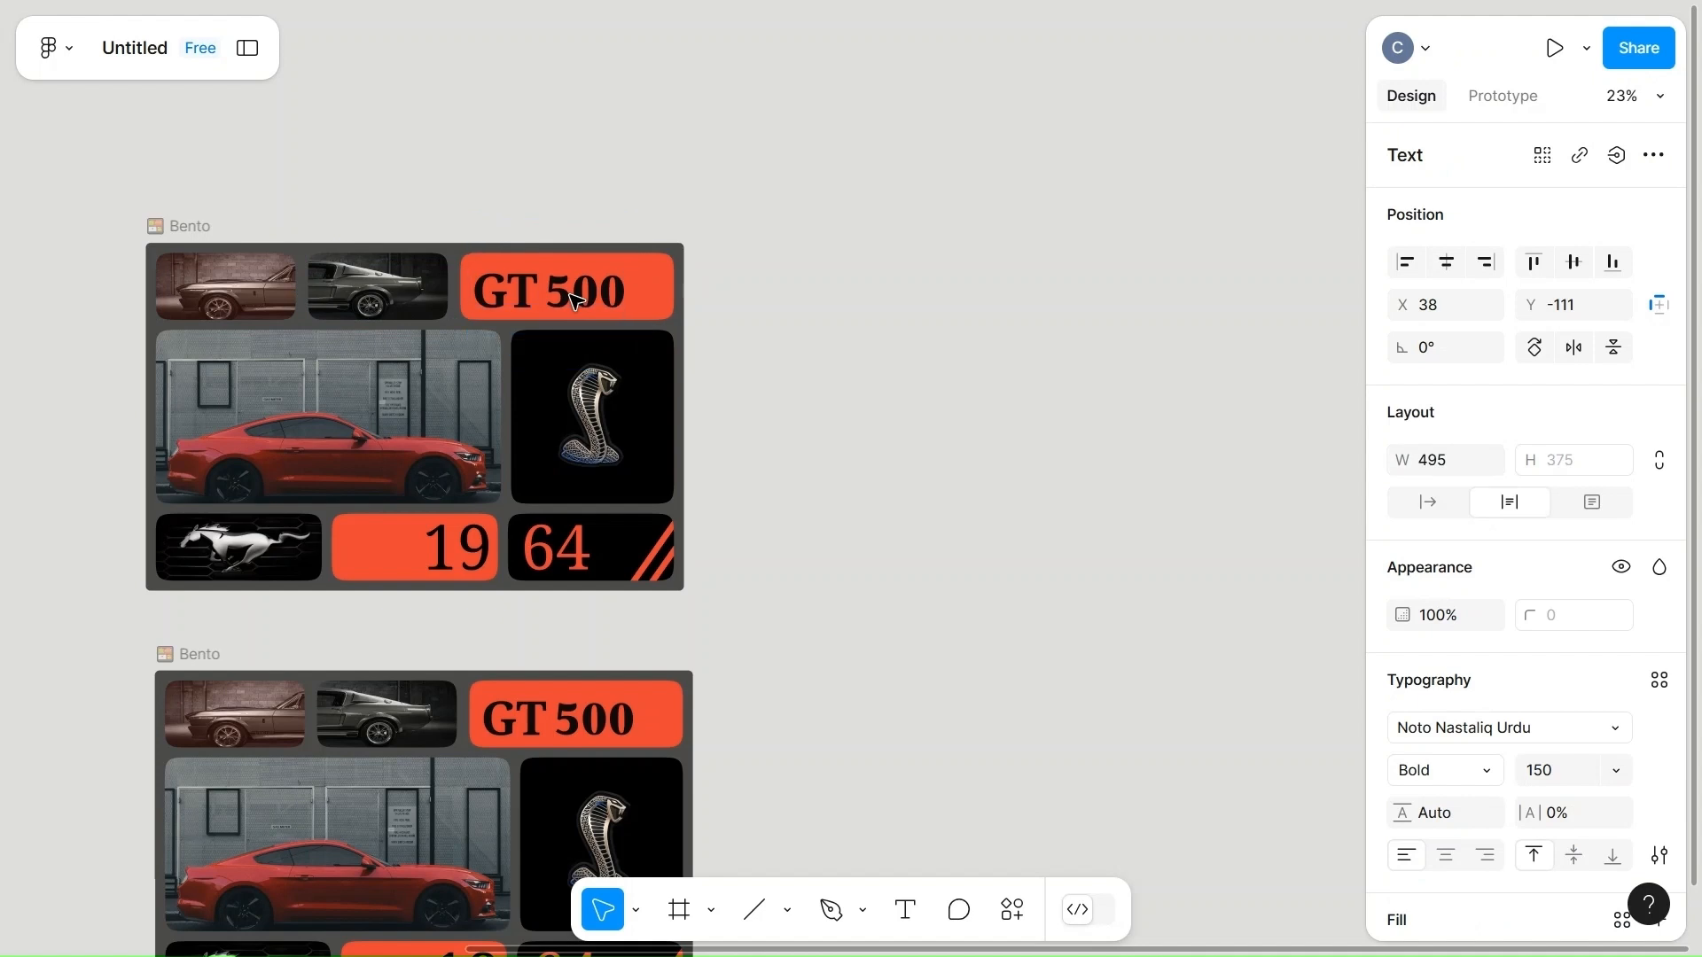
Shift the "GT 500" text in the upper Bento frame rightward to X 578, leaving only the G inside its card.
{"action": "key", "text": "Return"}
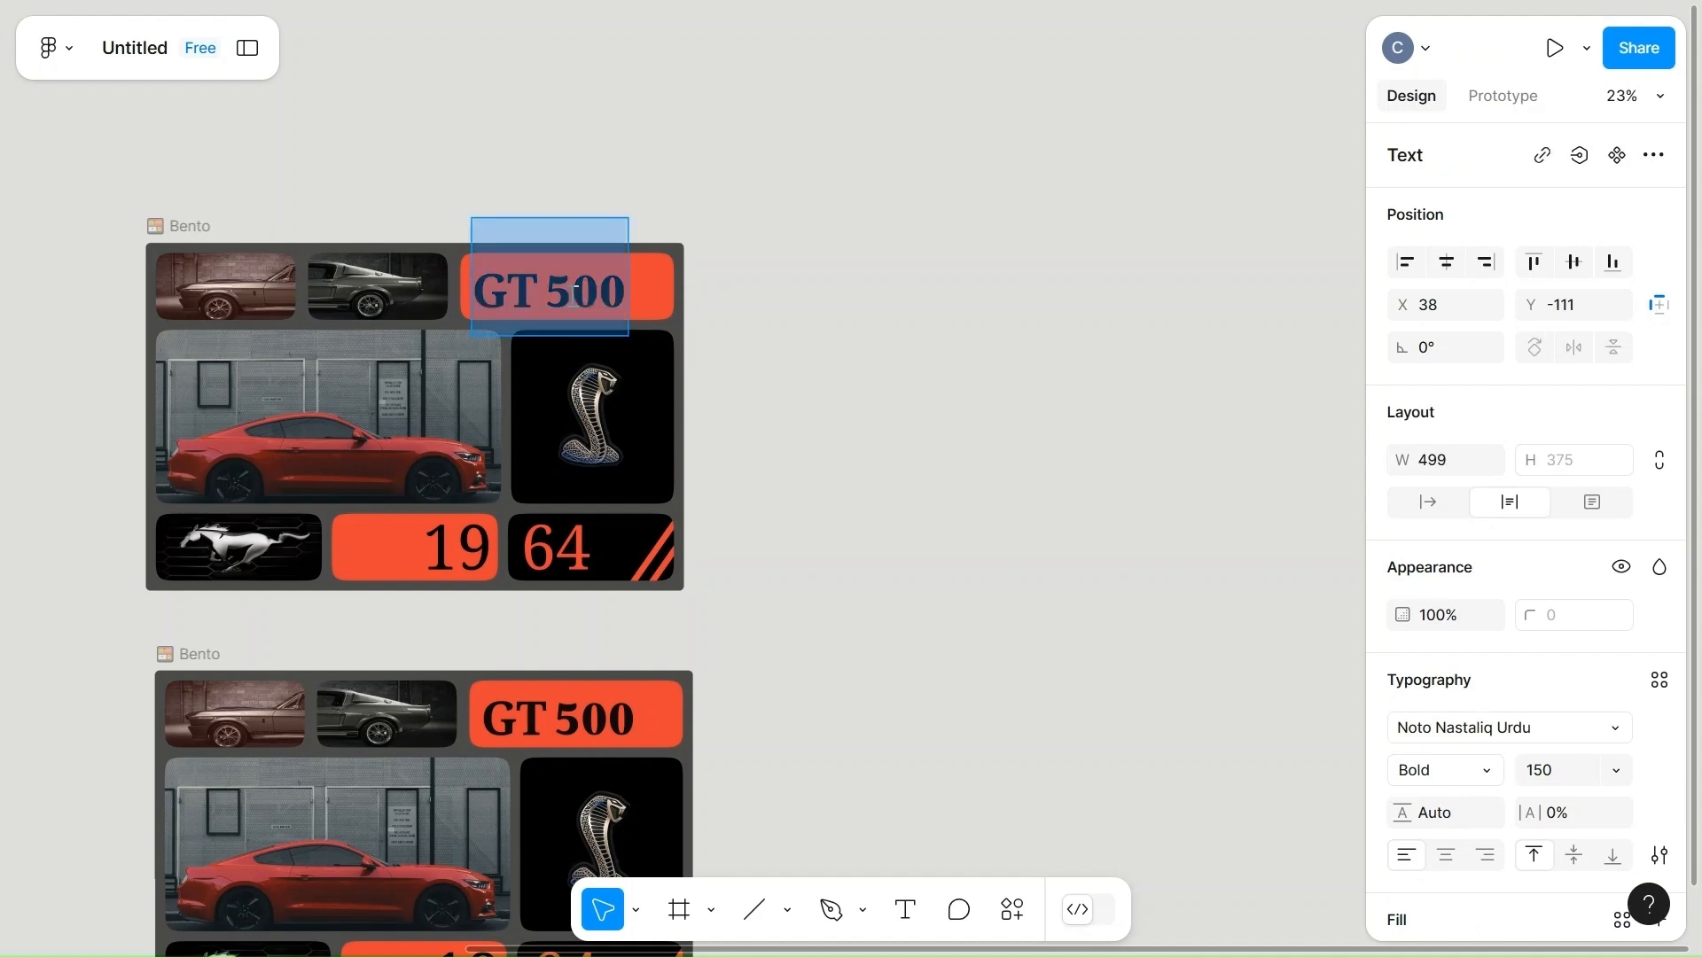
{"action": "key", "text": "Escape"}
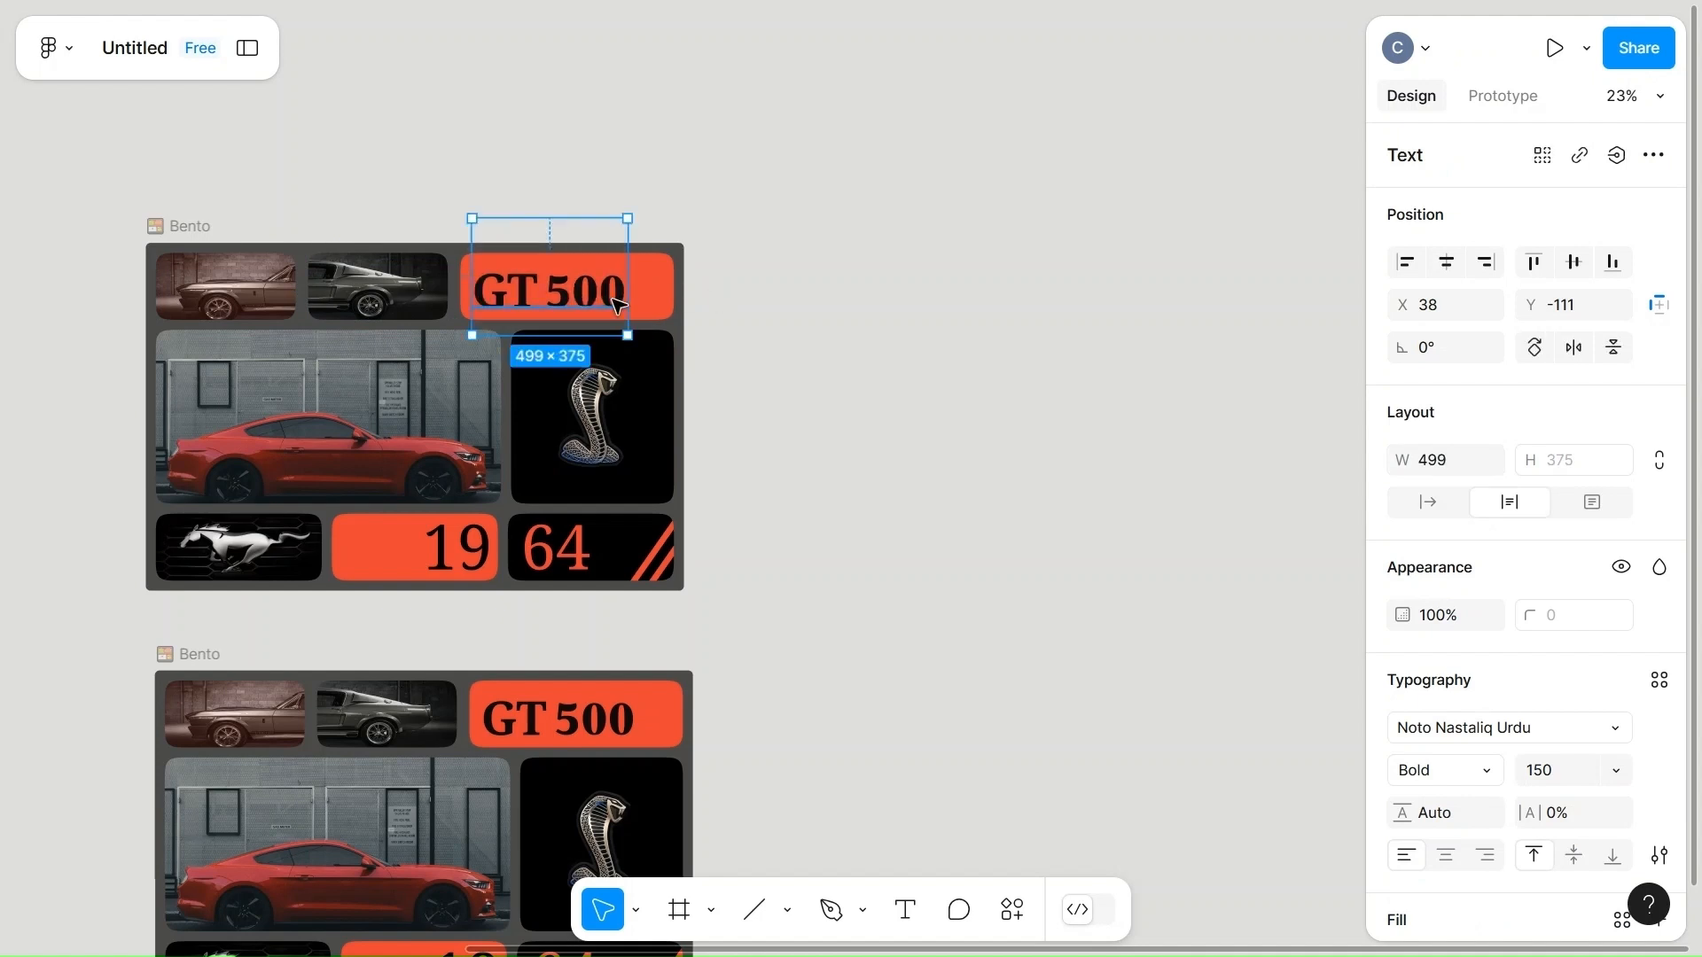
{"action": "key", "text": "Right"}
{"action": "key", "text": "Right"}
{"action": "key", "text": "Right"}
{"action": "key", "text": "Right"}
{"action": "key", "text": "Right"}
{"action": "key", "text": "Right"}
{"action": "key", "text": "Right"}
{"action": "key", "text": "Right"}
{"action": "key", "text": "Right"}
{"action": "key", "text": "Right"}
{"action": "key", "text": "Right"}
{"action": "key", "text": "Right"}
{"action": "key", "text": "Right"}
{"action": "key", "text": "Right"}
{"action": "key", "text": "Right"}
{"action": "key", "text": "Right"}
{"action": "key", "text": "Right"}
{"action": "key", "text": "Right"}
{"action": "key", "text": "Right"}
{"action": "key", "text": "Right"}
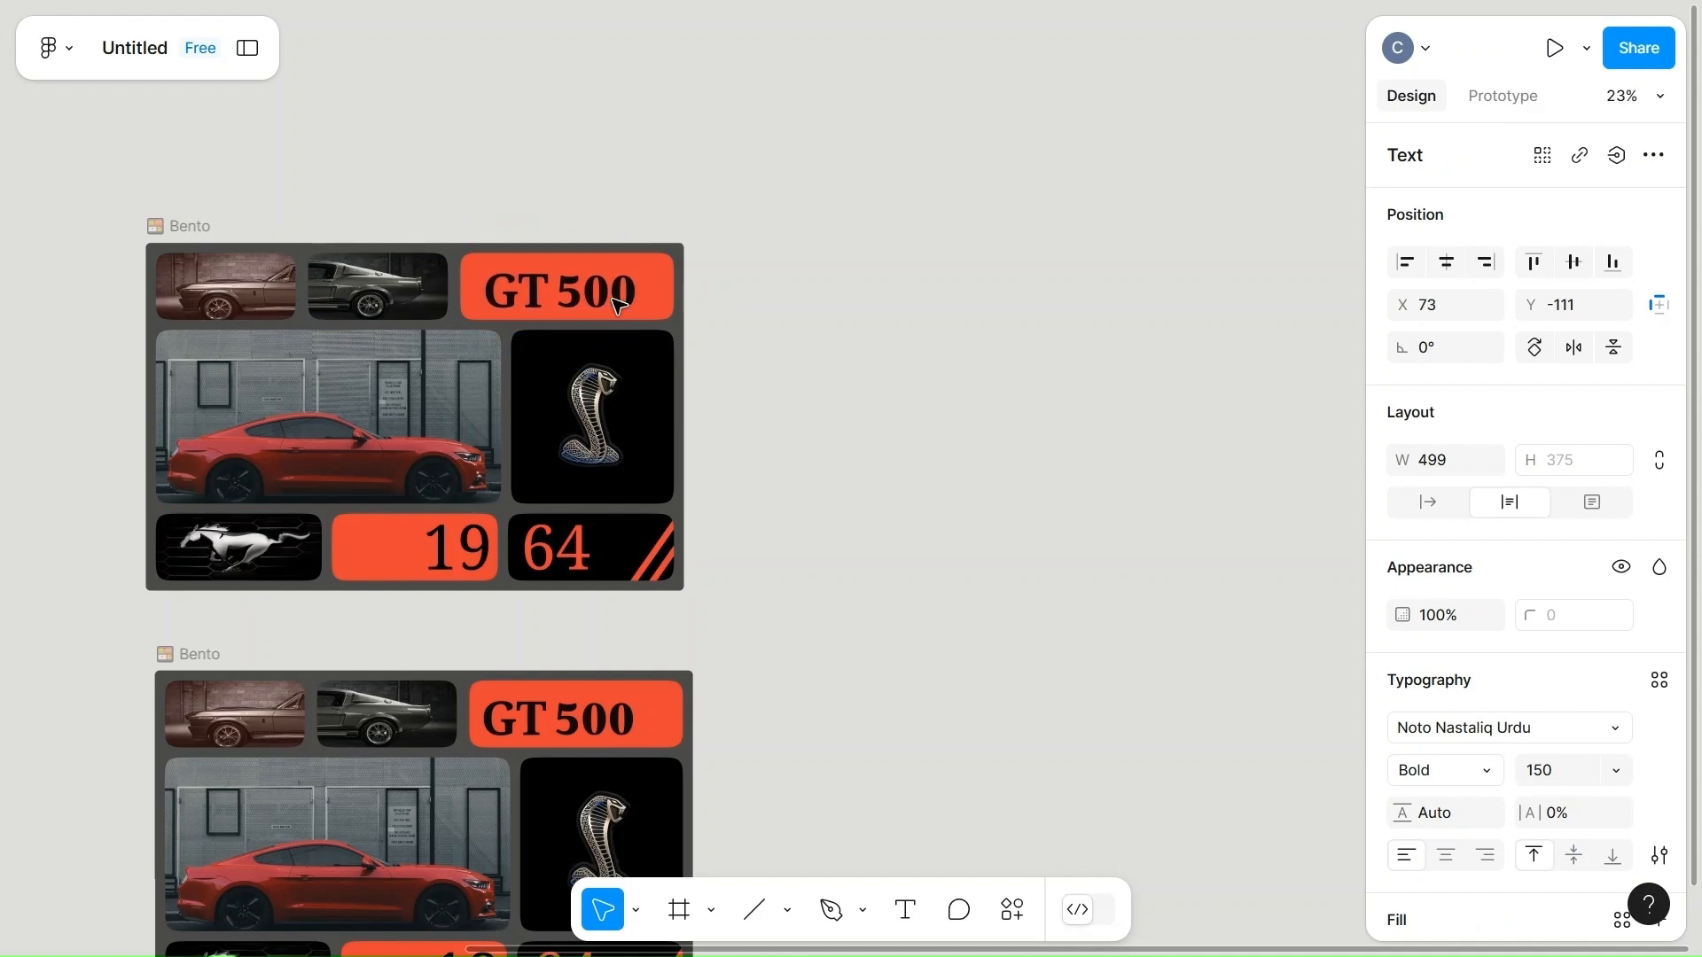
{"action": "key", "text": "Right"}
{"action": "key", "text": "Right"}
{"action": "key", "text": "Right"}
{"action": "key", "text": "Right"}
{"action": "key", "text": "Right"}
{"action": "key", "text": "Right"}
{"action": "key", "text": "Right"}
{"action": "key", "text": "Right"}
{"action": "key", "text": "Right"}
{"action": "key", "text": "Right"}
{"action": "key", "text": "Right"}
{"action": "key", "text": "Right"}
{"action": "key", "text": "Right"}
{"action": "key", "text": "Right"}
{"action": "key", "text": "Right"}
{"action": "key", "text": "Right"}
{"action": "key", "text": "Right"}
{"action": "key", "text": "Right"}
{"action": "key", "text": "Right"}
{"action": "key", "text": "Right"}
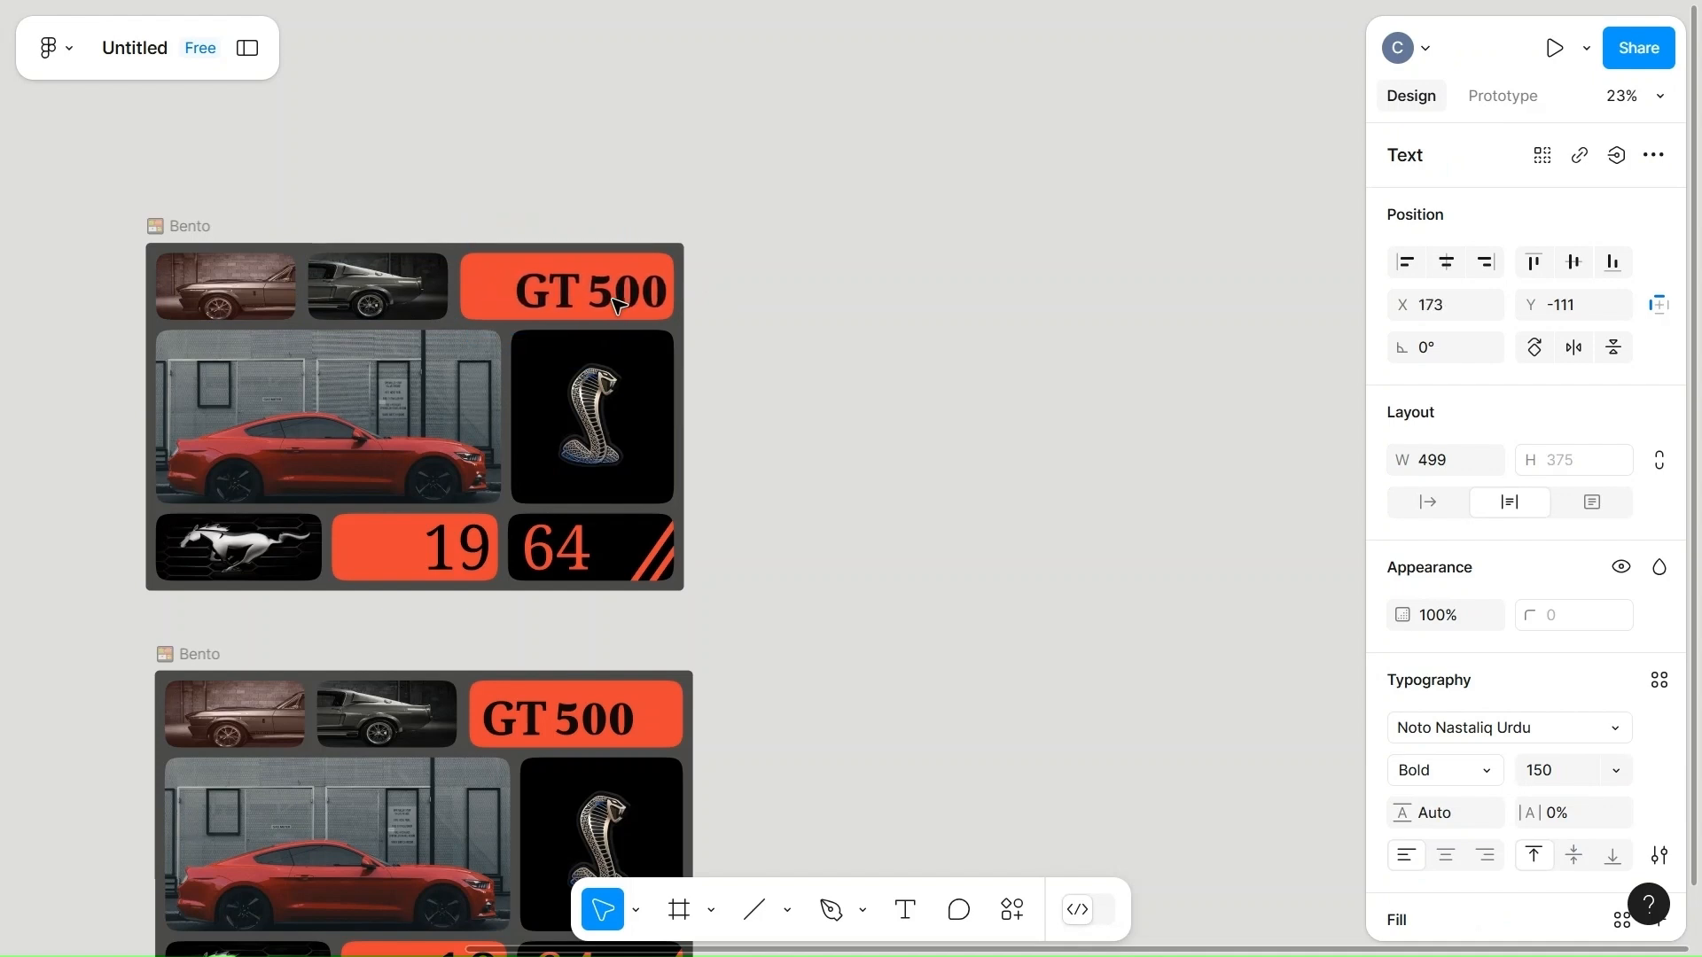
{"action": "key", "text": "Right"}
{"action": "key", "text": "Right"}
{"action": "key", "text": "Right"}
{"action": "key", "text": "Right"}
{"action": "key", "text": "Right"}
{"action": "key", "text": "Right"}
{"action": "key", "text": "Right"}
{"action": "key", "text": "Right"}
{"action": "key", "text": "Right"}
{"action": "key", "text": "Right"}
{"action": "key", "text": "Right"}
{"action": "key", "text": "Right"}
{"action": "key", "text": "Right"}
{"action": "key", "text": "Right"}
{"action": "key", "text": "Right"}
{"action": "key", "text": "Right"}
{"action": "key", "text": "Right"}
{"action": "key", "text": "Right"}
{"action": "key", "text": "Right"}
{"action": "key", "text": "Right"}
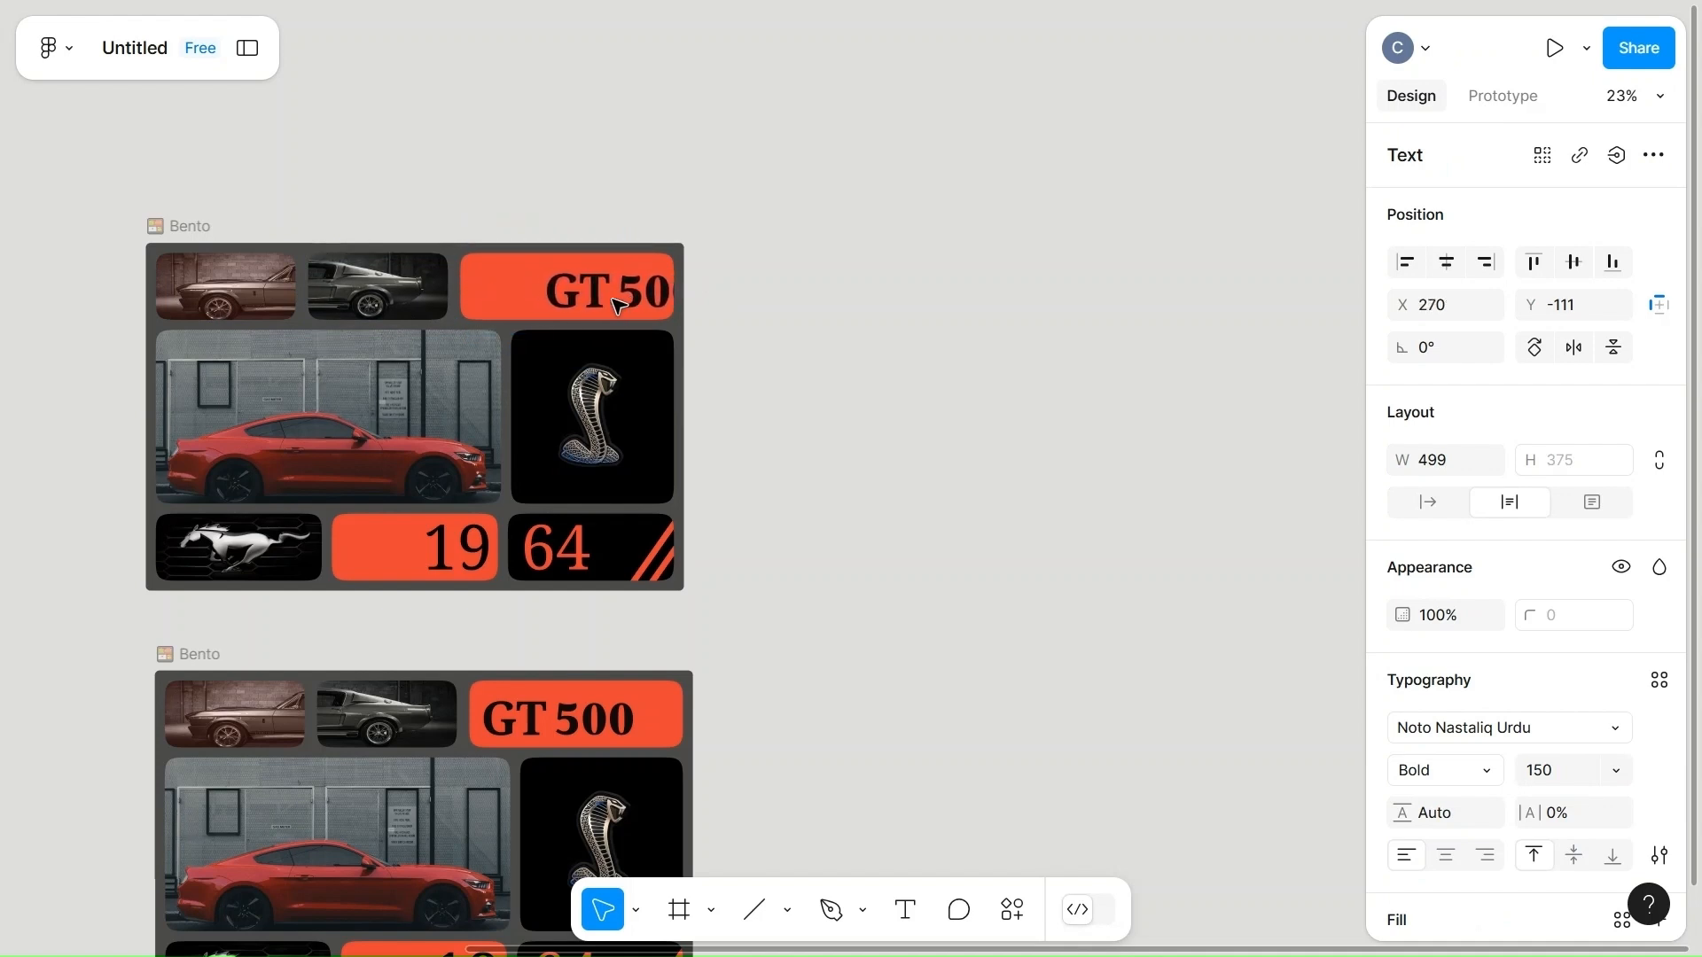
{"action": "key", "text": "Right"}
{"action": "key", "text": "Right"}
{"action": "key", "text": "Right"}
{"action": "key", "text": "Right"}
{"action": "key", "text": "Right"}
{"action": "key", "text": "Right"}
{"action": "key", "text": "Right"}
{"action": "key", "text": "Right"}
{"action": "key", "text": "Right"}
{"action": "key", "text": "Right"}
{"action": "key", "text": "Right"}
{"action": "key", "text": "Right"}
{"action": "key", "text": "Right"}
{"action": "key", "text": "Right"}
{"action": "key", "text": "Right"}
{"action": "key", "text": "Right"}
{"action": "key", "text": "Right"}
{"action": "key", "text": "Right"}
{"action": "key", "text": "Right"}
{"action": "key", "text": "Right"}
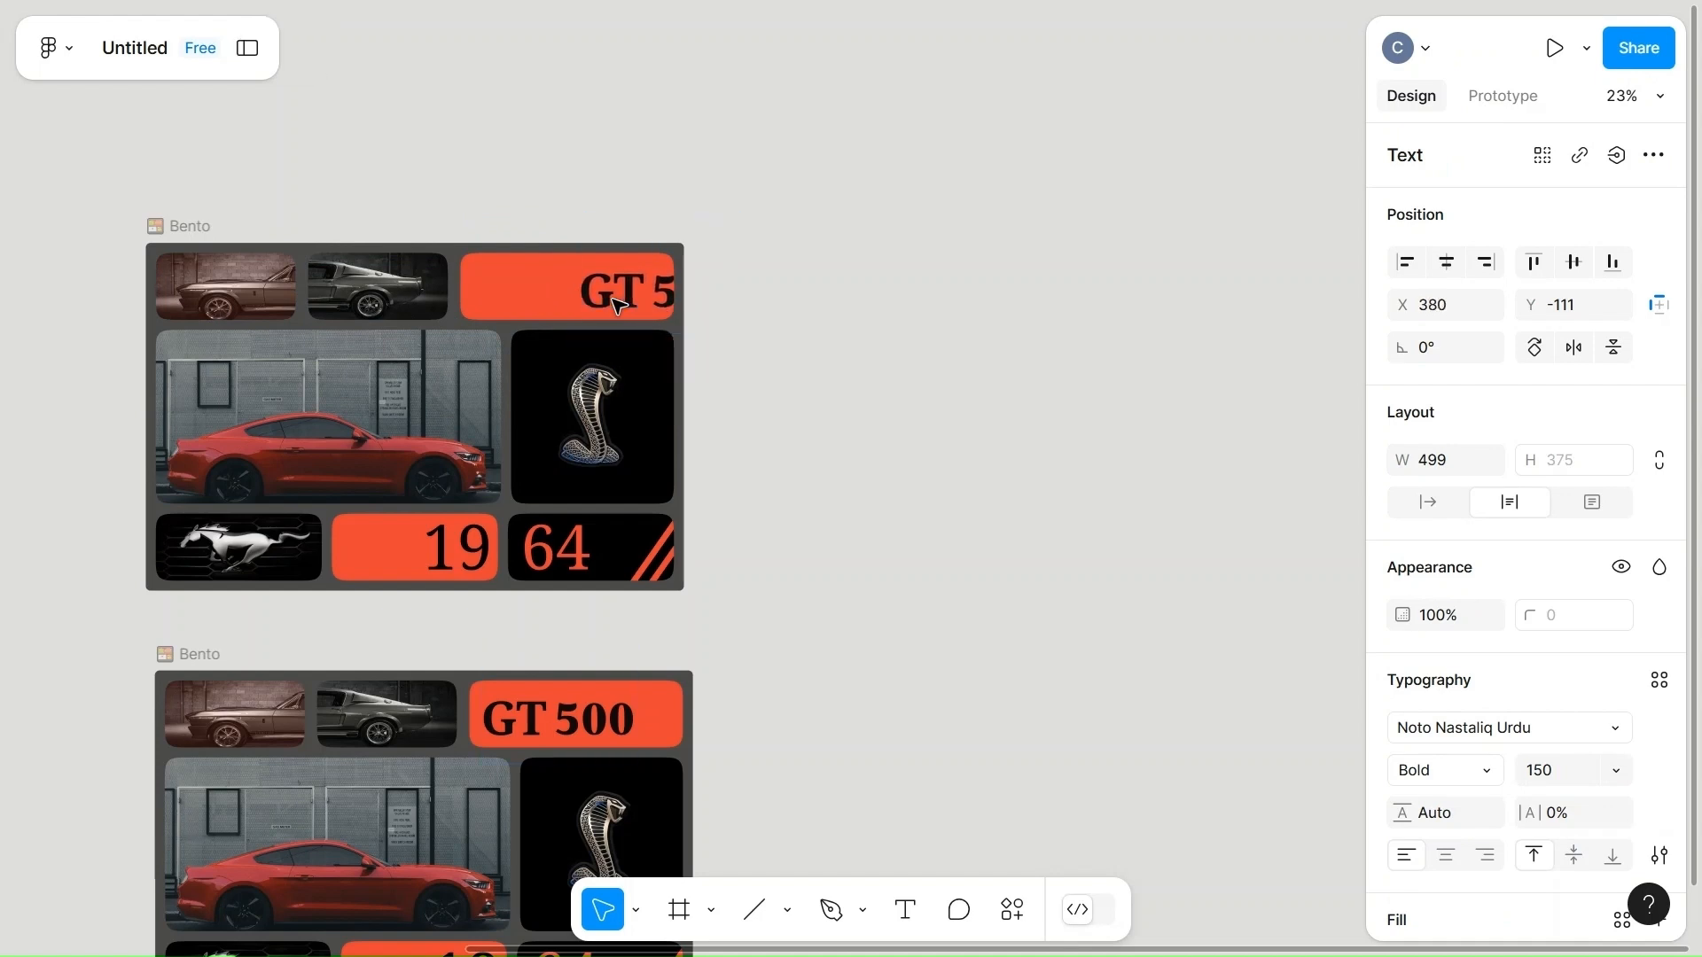
{"action": "key", "text": "Right"}
{"action": "key", "text": "Right"}
{"action": "key", "text": "Right"}
{"action": "key", "text": "Right"}
{"action": "key", "text": "Right"}
{"action": "key", "text": "Right"}
{"action": "key", "text": "Right"}
{"action": "key", "text": "Right"}
{"action": "key", "text": "Right"}
{"action": "key", "text": "Right"}
{"action": "key", "text": "Right"}
{"action": "key", "text": "Right"}
{"action": "key", "text": "Right"}
{"action": "key", "text": "Right"}
{"action": "key", "text": "Right"}
{"action": "key", "text": "Right"}
{"action": "key", "text": "Right"}
{"action": "key", "text": "Right"}
{"action": "key", "text": "Right"}
{"action": "key", "text": "Right"}
{"action": "key", "text": "Right"}
{"action": "key", "text": "Right"}
{"action": "key", "text": "Right"}
{"action": "key", "text": "Right"}
{"action": "key", "text": "Right"}
{"action": "key", "text": "Right"}
{"action": "key", "text": "Right"}
{"action": "key", "text": "Right"}
{"action": "key", "text": "Right"}
{"action": "key", "text": "Right"}
{"action": "key", "text": "Right"}
{"action": "key", "text": "Right"}
{"action": "key", "text": "Right"}
{"action": "key", "text": "Right"}
{"action": "key", "text": "Right"}
{"action": "key", "text": "Right"}
{"action": "key", "text": "Right"}
{"action": "key", "text": "Right"}
{"action": "key", "text": "Right"}
{"action": "key", "text": "Right"}
{"action": "key", "text": "Right"}
{"action": "key", "text": "Right"}
{"action": "key", "text": "Right"}
{"action": "key", "text": "Right"}
{"action": "key", "text": "Right"}
{"action": "key", "text": "Right"}
{"action": "key", "text": "Right"}
{"action": "key", "text": "Right"}
{"action": "key", "text": "Right"}
{"action": "key", "text": "Right"}
{"action": "key", "text": "Right"}
{"action": "key", "text": "Right"}
{"action": "key", "text": "Right"}
{"action": "key", "text": "Right"}
{"action": "key", "text": "Right"}
{"action": "key", "text": "Right"}
{"action": "key", "text": "Right"}
{"action": "key", "text": "Right"}
{"action": "key", "text": "Right"}
{"action": "key", "text": "Right"}
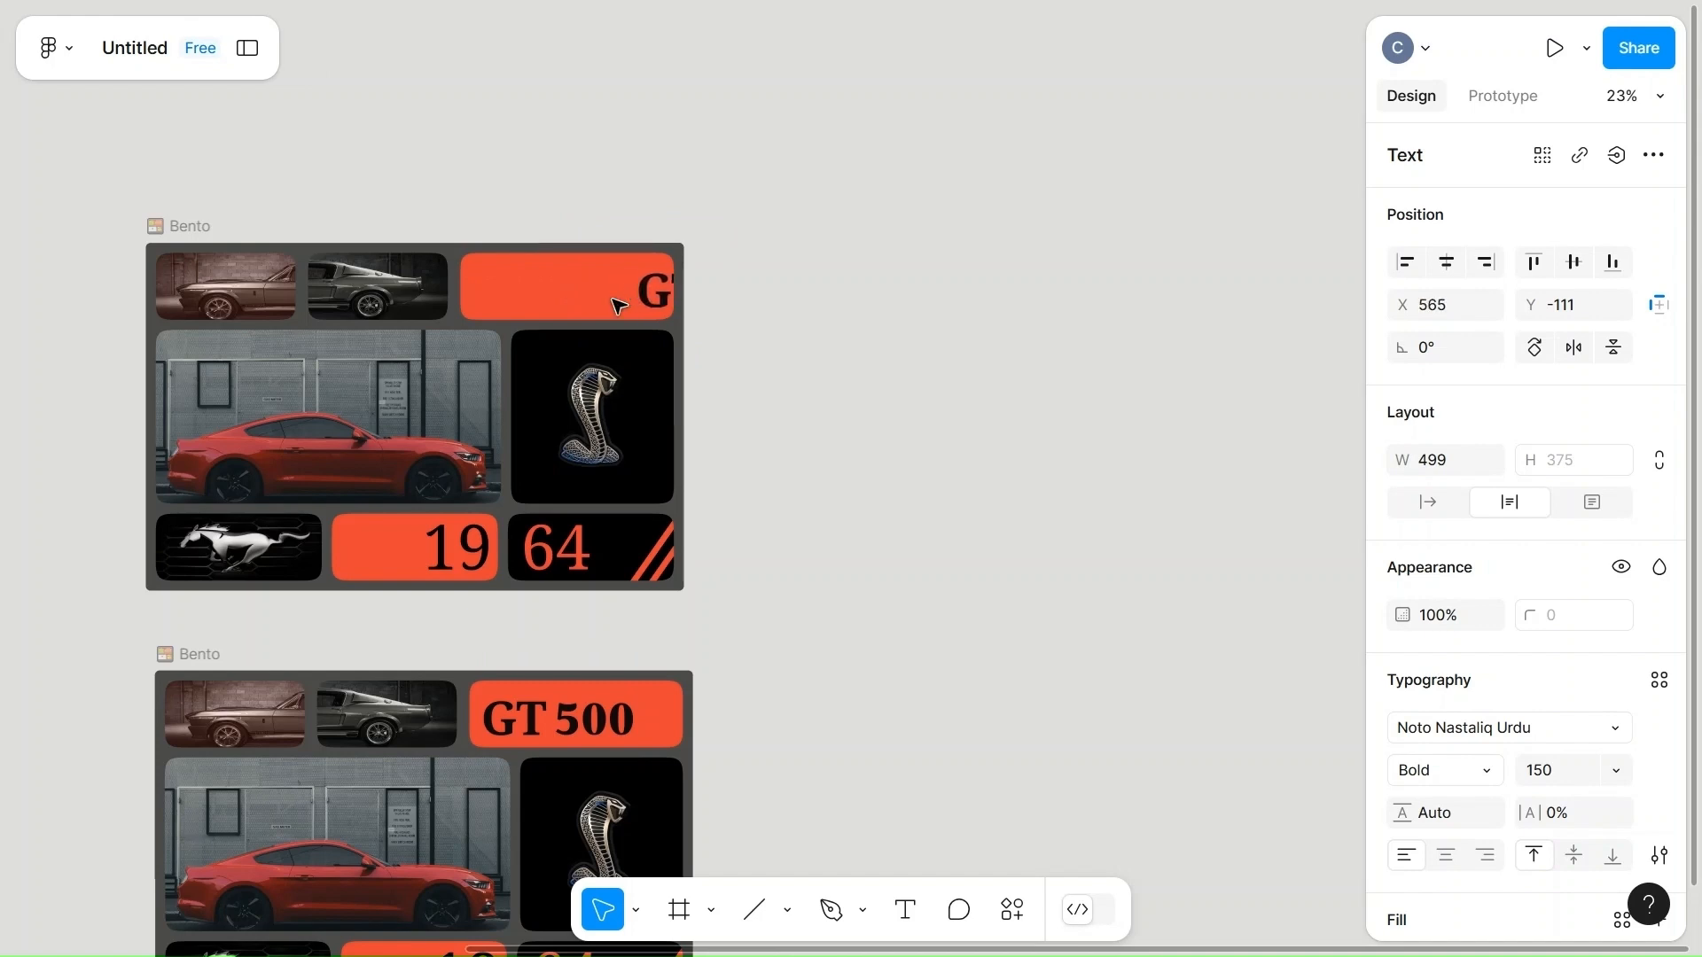
Shift the "64" text in the upper Bento frame leftward to X -161, partly out of its black card.
{"action": "double_click", "coordinate": [551, 569]}
{"action": "double_click", "coordinate": [567, 565]}
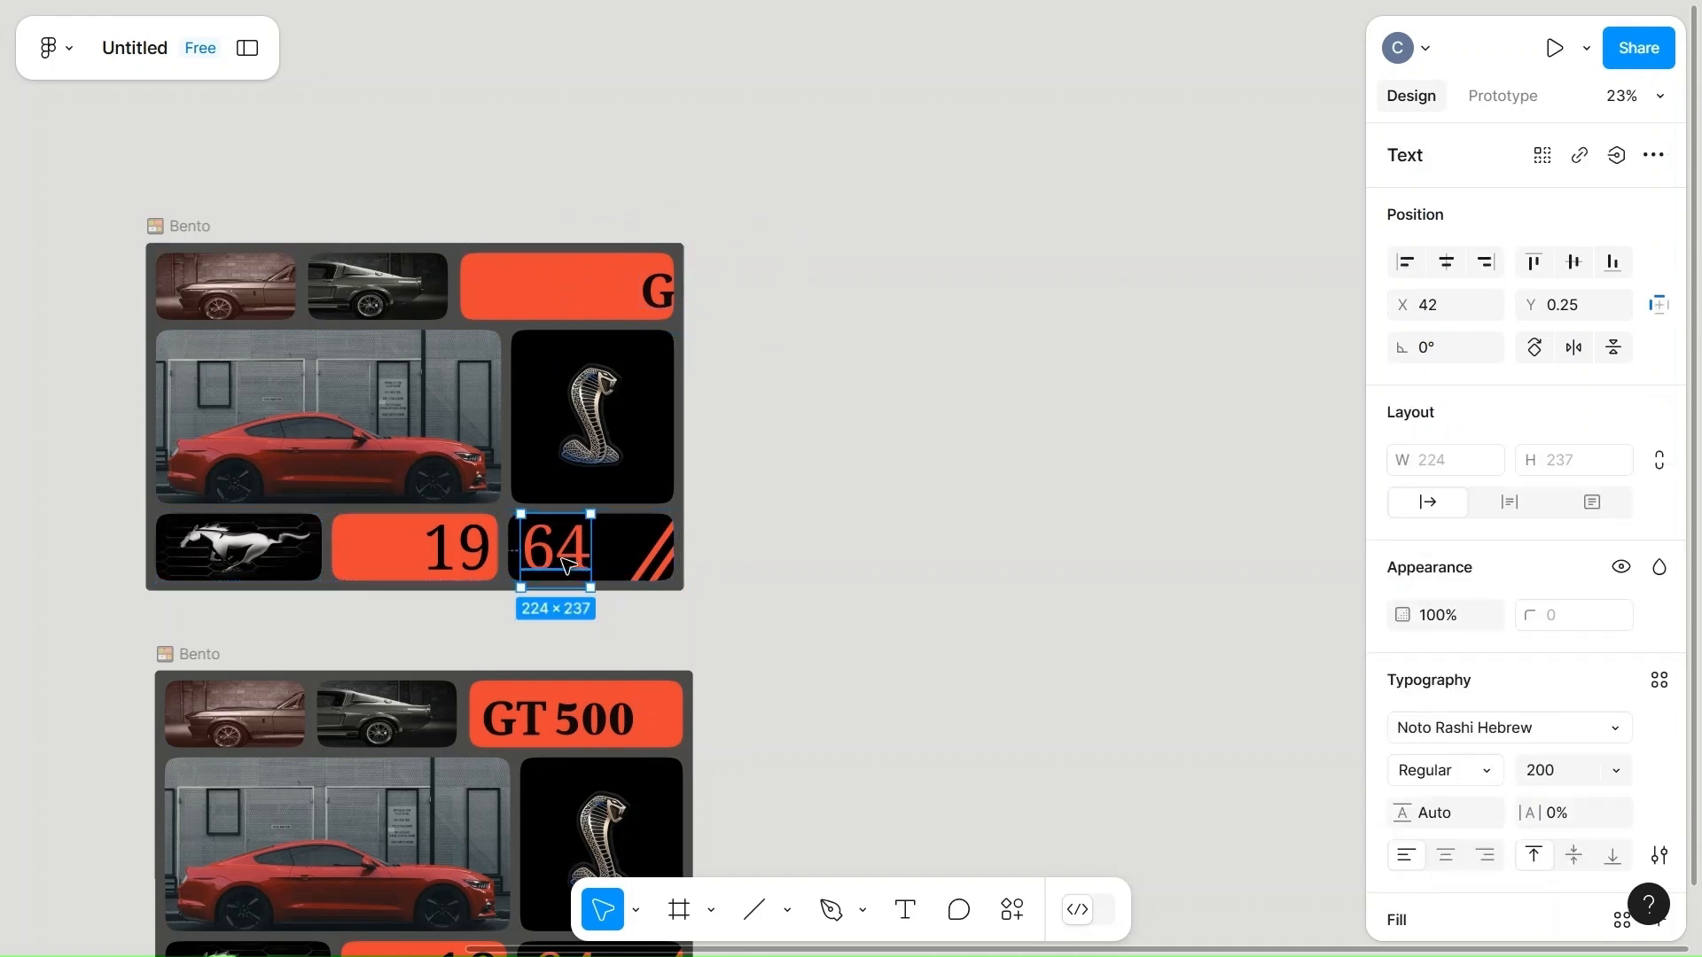
{"action": "left_click_drag", "start_coordinate": [567, 566], "coordinate": [562, 558]}
{"action": "key", "text": "Left"}
{"action": "key", "text": "Left"}
{"action": "key", "text": "Left"}
{"action": "key", "text": "Left"}
{"action": "key", "text": "Left"}
{"action": "key", "text": "Left"}
{"action": "key", "text": "Left"}
{"action": "key", "text": "Left"}
{"action": "key", "text": "Left"}
{"action": "key", "text": "Left"}
{"action": "key", "text": "Left"}
{"action": "key", "text": "Left"}
{"action": "key", "text": "Left"}
{"action": "key", "text": "Left"}
{"action": "key", "text": "Left"}
{"action": "key", "text": "Left"}
{"action": "key", "text": "Left"}
{"action": "key", "text": "Left"}
{"action": "key", "text": "Left"}
{"action": "key", "text": "Left"}
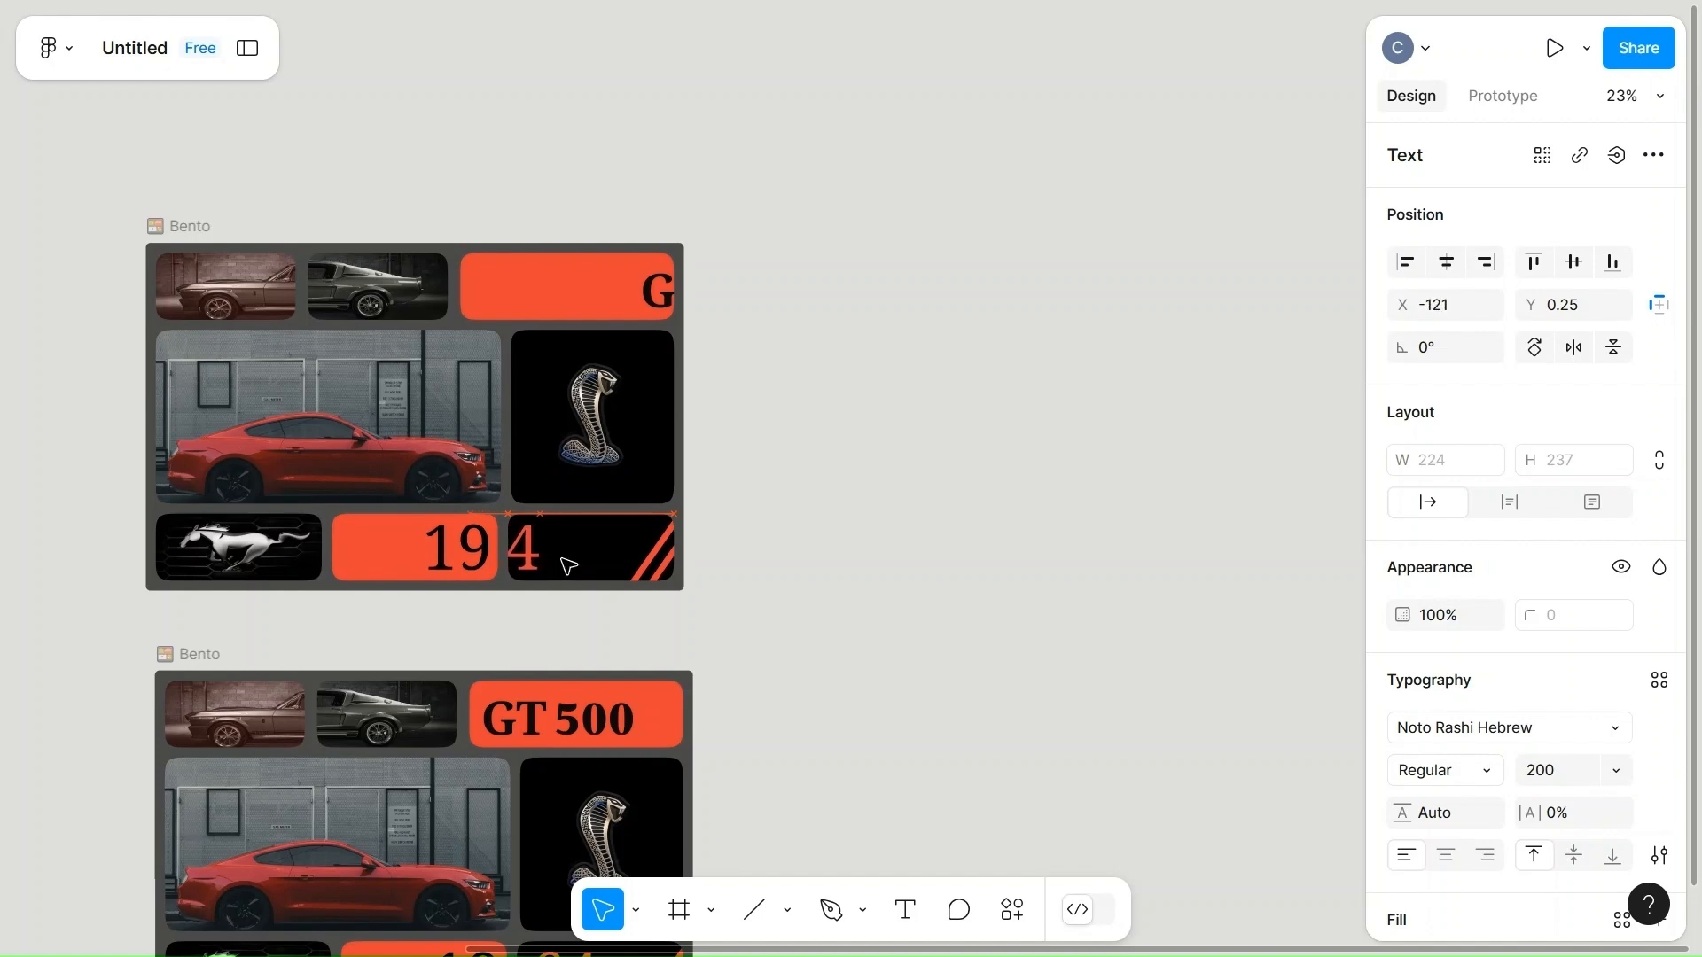
{"action": "key", "text": "Left"}
{"action": "key", "text": "Left"}
{"action": "key", "text": "Left"}
{"action": "key", "text": "Left"}
{"action": "key", "text": "Left"}
{"action": "key", "text": "Left"}
{"action": "key", "text": "Left"}
{"action": "key", "text": "Left"}
{"action": "key", "text": "Left"}
{"action": "key", "text": "Left"}
{"action": "key", "text": "Left"}
{"action": "key", "text": "Left"}
{"action": "key", "text": "Left"}
{"action": "key", "text": "Left"}
{"action": "key", "text": "Left"}
{"action": "key", "text": "Left"}
{"action": "key", "text": "Left"}
{"action": "key", "text": "Left"}
{"action": "key", "text": "Left"}
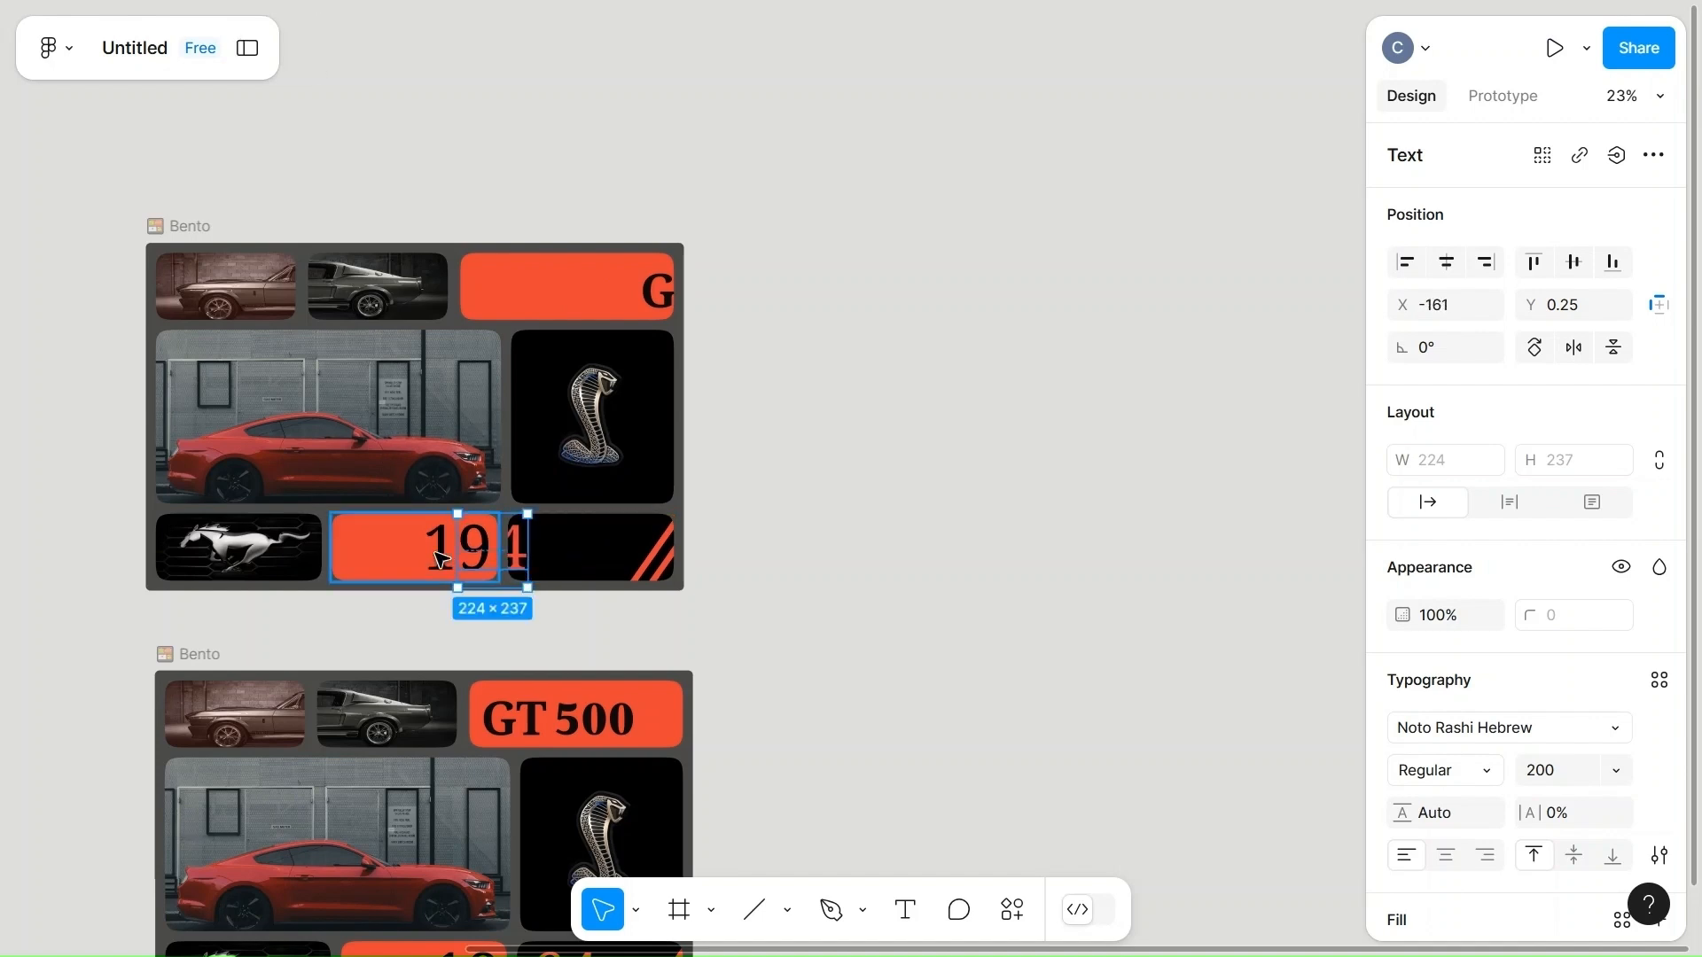
Shift the "19" text in the upper Bento frame rightward to X 452.67, partly out of its orange card.
{"action": "left_click", "coordinate": [440, 558]}
{"action": "left_click", "coordinate": [441, 559]}
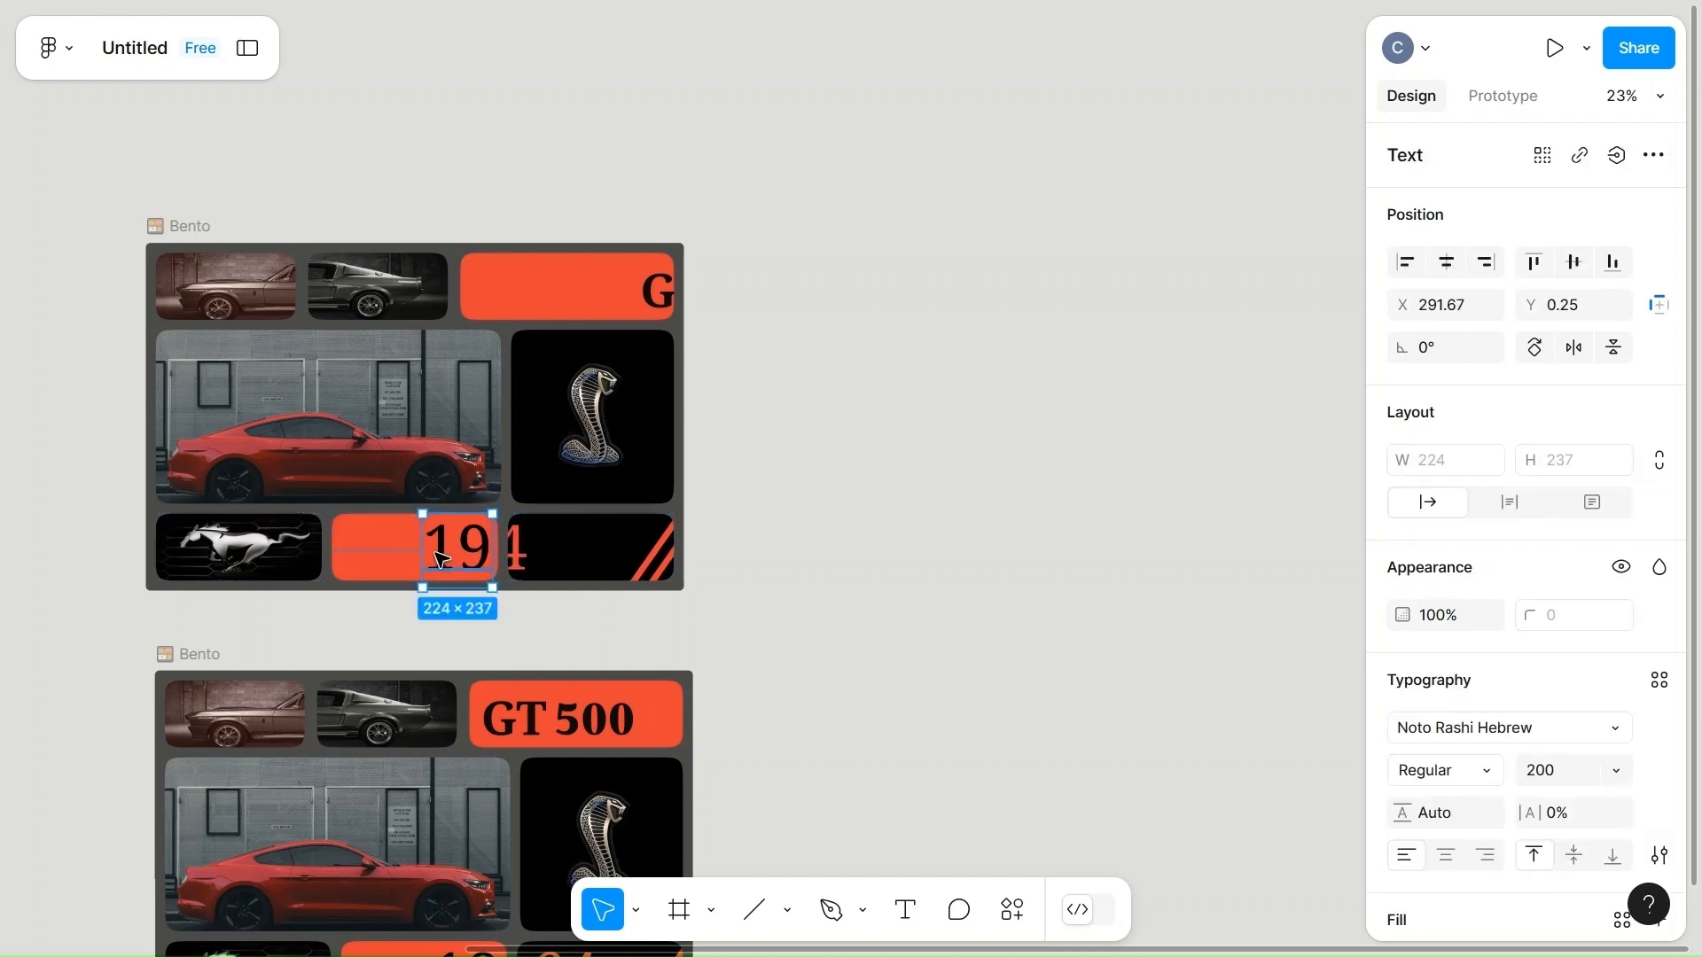
{"action": "key", "text": "Right"}
{"action": "key", "text": "Right"}
{"action": "key", "text": "Right"}
{"action": "key", "text": "Right"}
{"action": "key", "text": "Right"}
{"action": "key", "text": "Right"}
{"action": "key", "text": "Right"}
{"action": "key", "text": "Right"}
{"action": "key", "text": "Right"}
{"action": "key", "text": "Right"}
{"action": "key", "text": "Right"}
{"action": "key", "text": "Right"}
{"action": "key", "text": "Right"}
{"action": "key", "text": "Right"}
{"action": "key", "text": "Right"}
{"action": "key", "text": "Right"}
{"action": "key", "text": "Right"}
{"action": "key", "text": "Right"}
{"action": "key", "text": "Right"}
{"action": "key", "text": "Right"}
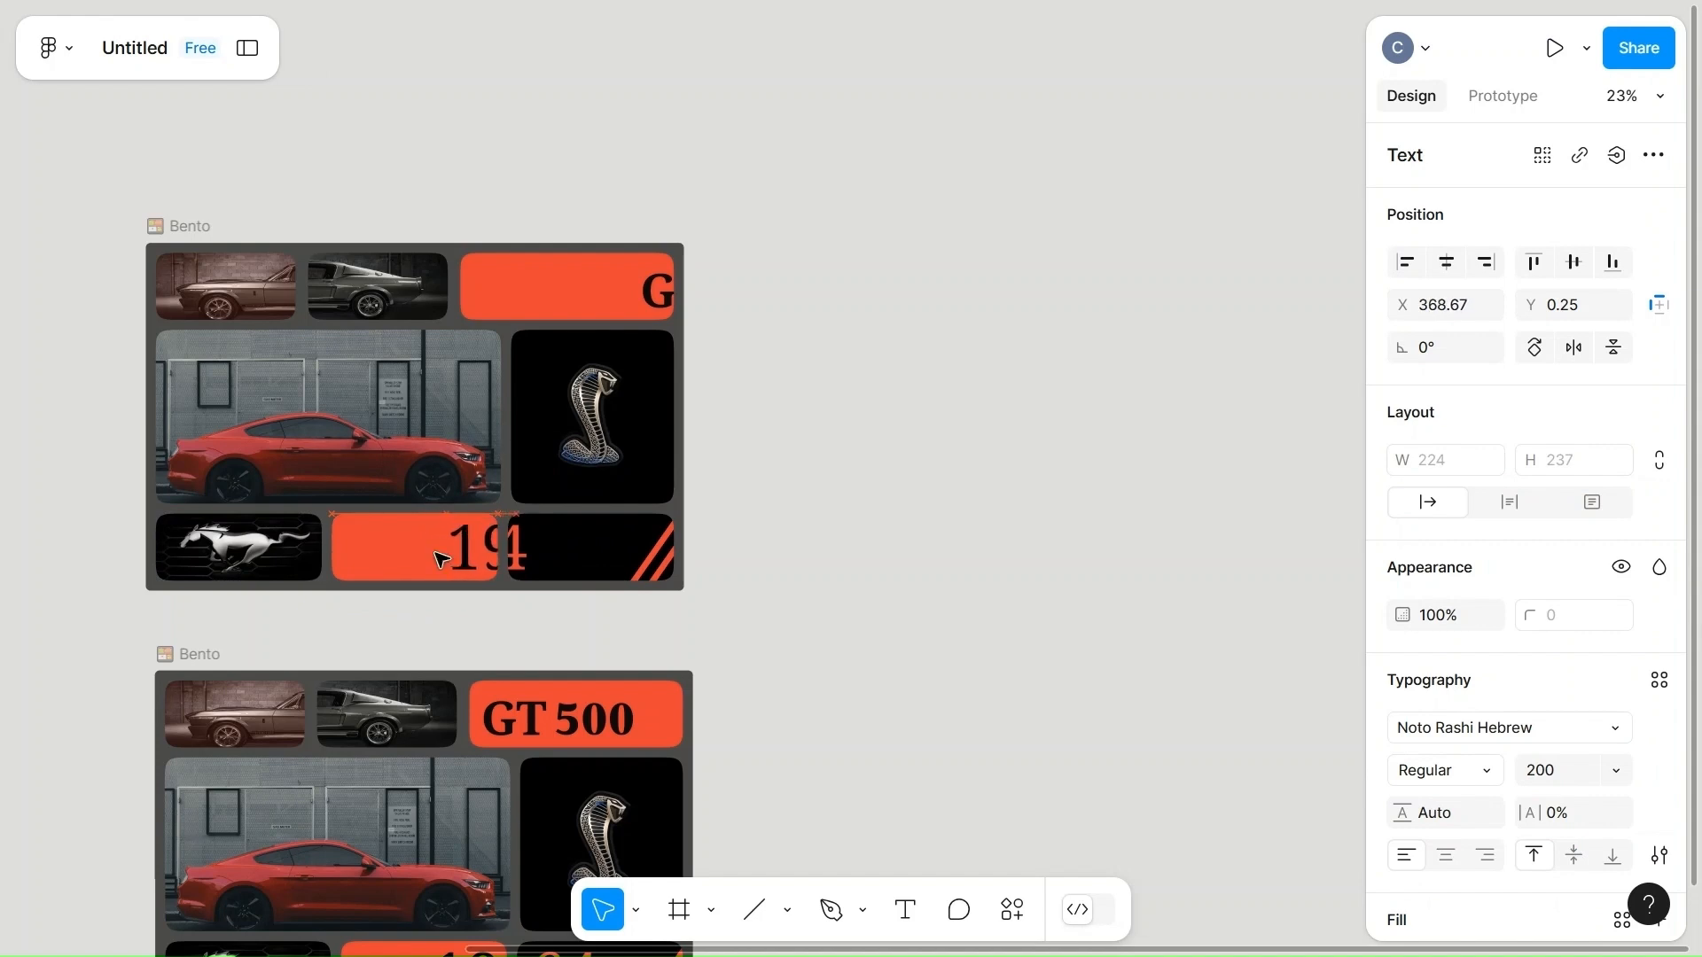
{"action": "key", "text": "Right"}
{"action": "key", "text": "Right"}
{"action": "key", "text": "Right"}
{"action": "key", "text": "Right"}
{"action": "key", "text": "Right"}
{"action": "key", "text": "Right"}
{"action": "key", "text": "Right"}
{"action": "key", "text": "Right"}
{"action": "key", "text": "Right"}
{"action": "key", "text": "Right"}
{"action": "key", "text": "Right"}
{"action": "key", "text": "Right"}
{"action": "key", "text": "Right"}
{"action": "key", "text": "Right"}
{"action": "key", "text": "Right"}
{"action": "key", "text": "Right"}
{"action": "key", "text": "Right"}
{"action": "key", "text": "Right"}
{"action": "key", "text": "Right"}
{"action": "key", "text": "Right"}
{"action": "key", "text": "Right"}
{"action": "key", "text": "Right"}
{"action": "key", "text": "Right"}
{"action": "key", "text": "Right"}
{"action": "key", "text": "Right"}
{"action": "key", "text": "Right"}
{"action": "key", "text": "Right"}
{"action": "key", "text": "Right"}
{"action": "key", "text": "Right"}
{"action": "key", "text": "Right"}
{"action": "key", "text": "Right"}
{"action": "key", "text": "Right"}
{"action": "key", "text": "Right"}
{"action": "key", "text": "Right"}
{"action": "key", "text": "Right"}
{"action": "key", "text": "Right"}
{"action": "key", "text": "Right"}
{"action": "key", "text": "Right"}
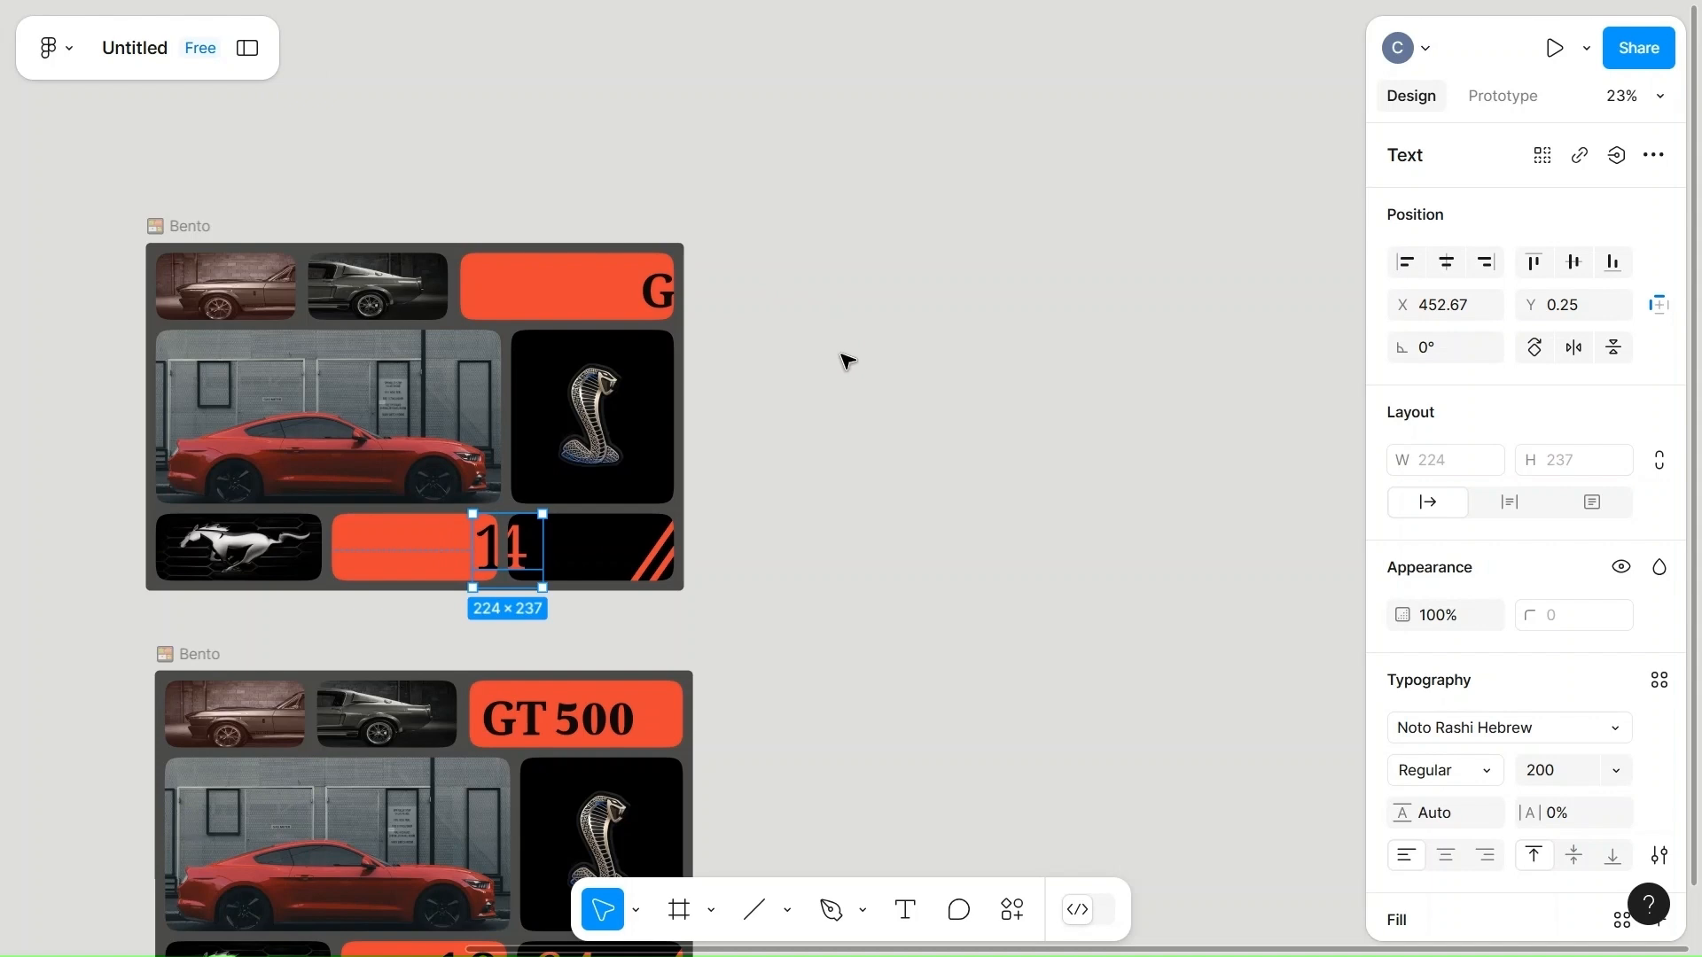
{"action": "key", "text": "Escape"}
Duplicate the Bento frame with the shifted texts and place the copy above it at X 6754, Y 16922.
{"action": "left_click", "coordinate": [174, 228]}
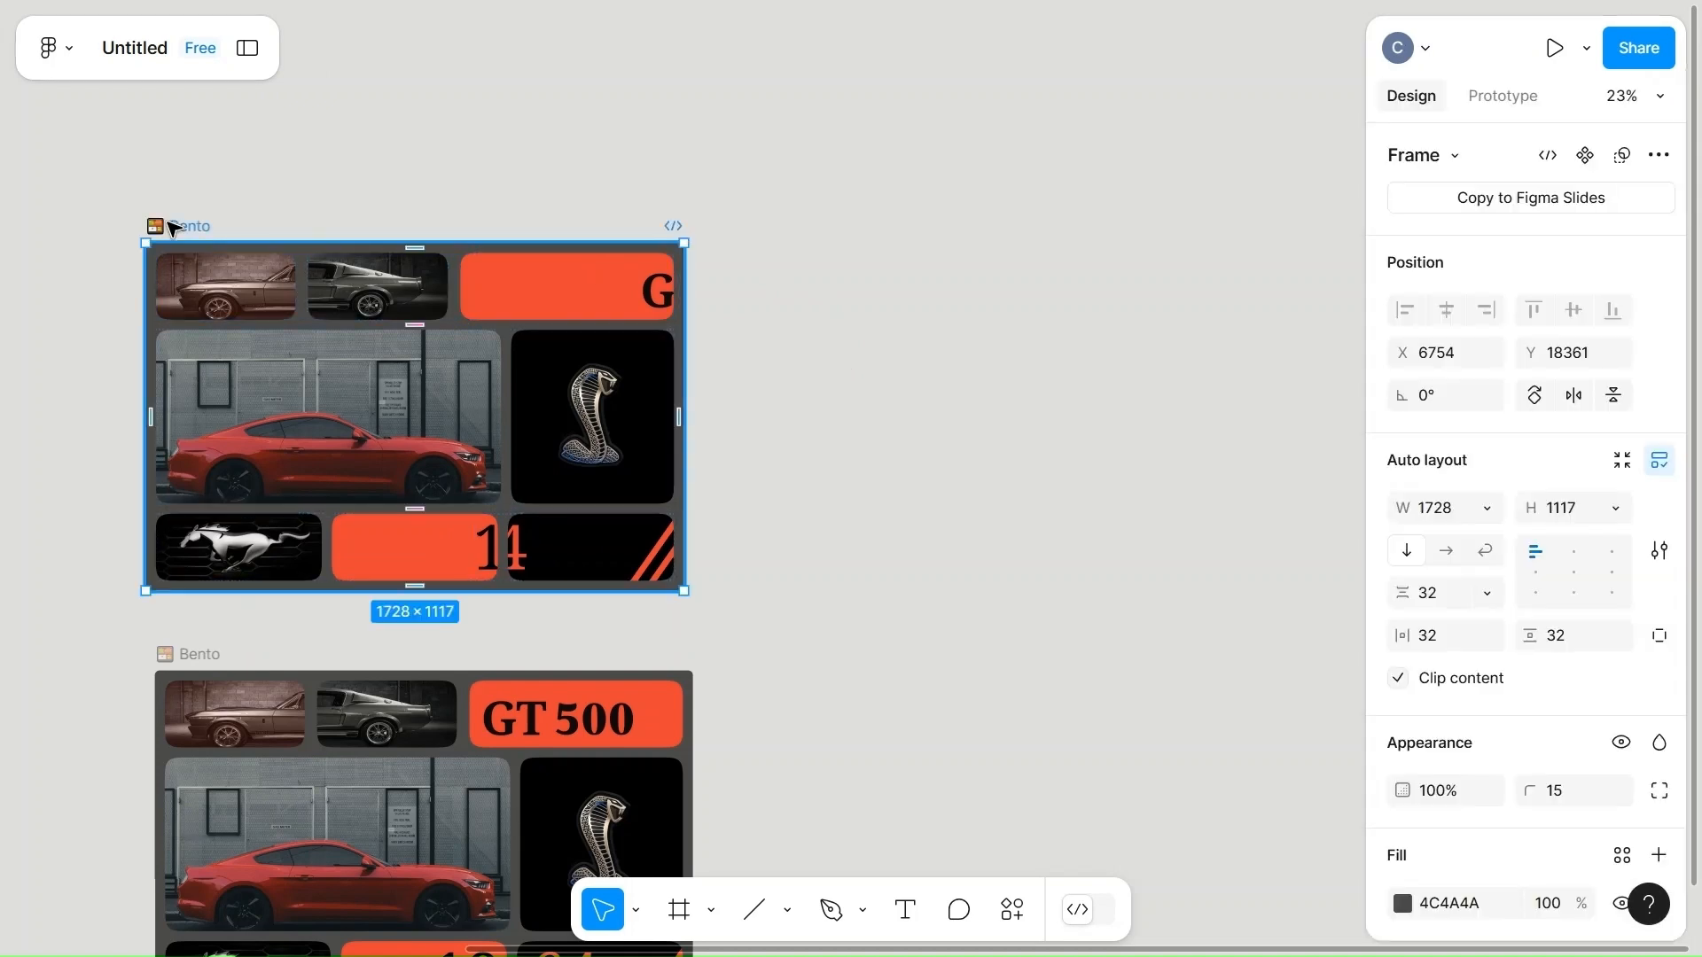
{"action": "key", "text": "ctrl+d"}
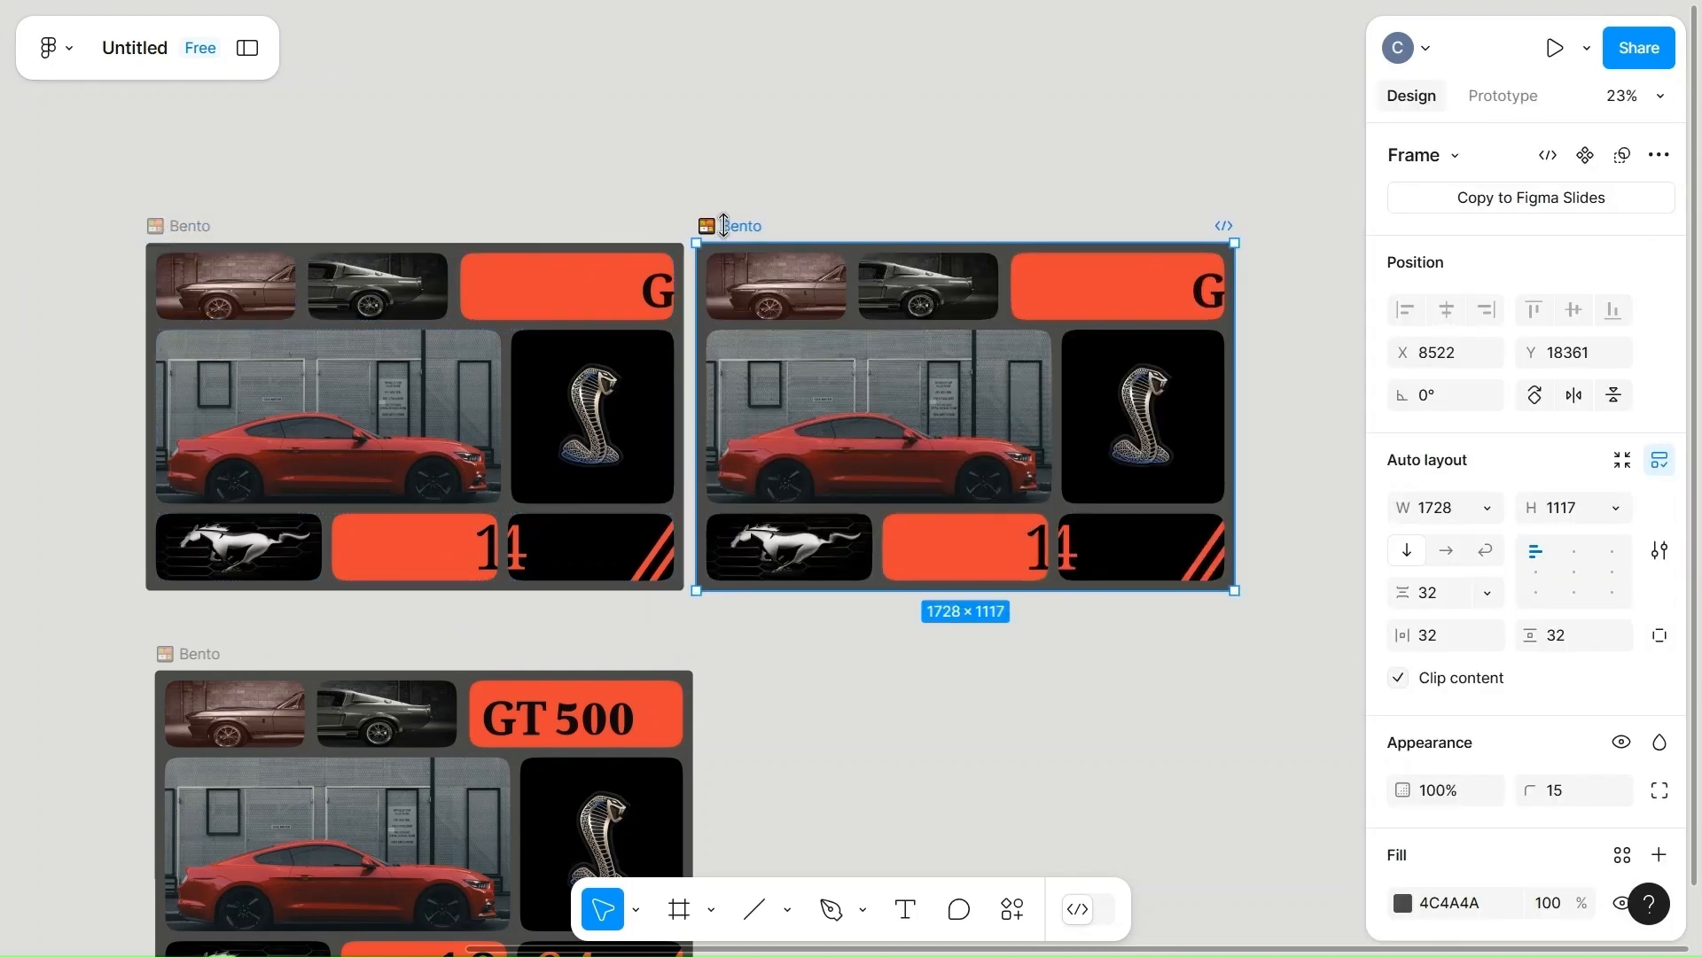
{"action": "left_click", "coordinate": [820, 216]}
{"action": "left_click_drag", "start_coordinate": [743, 227], "coordinate": [196, 335]}
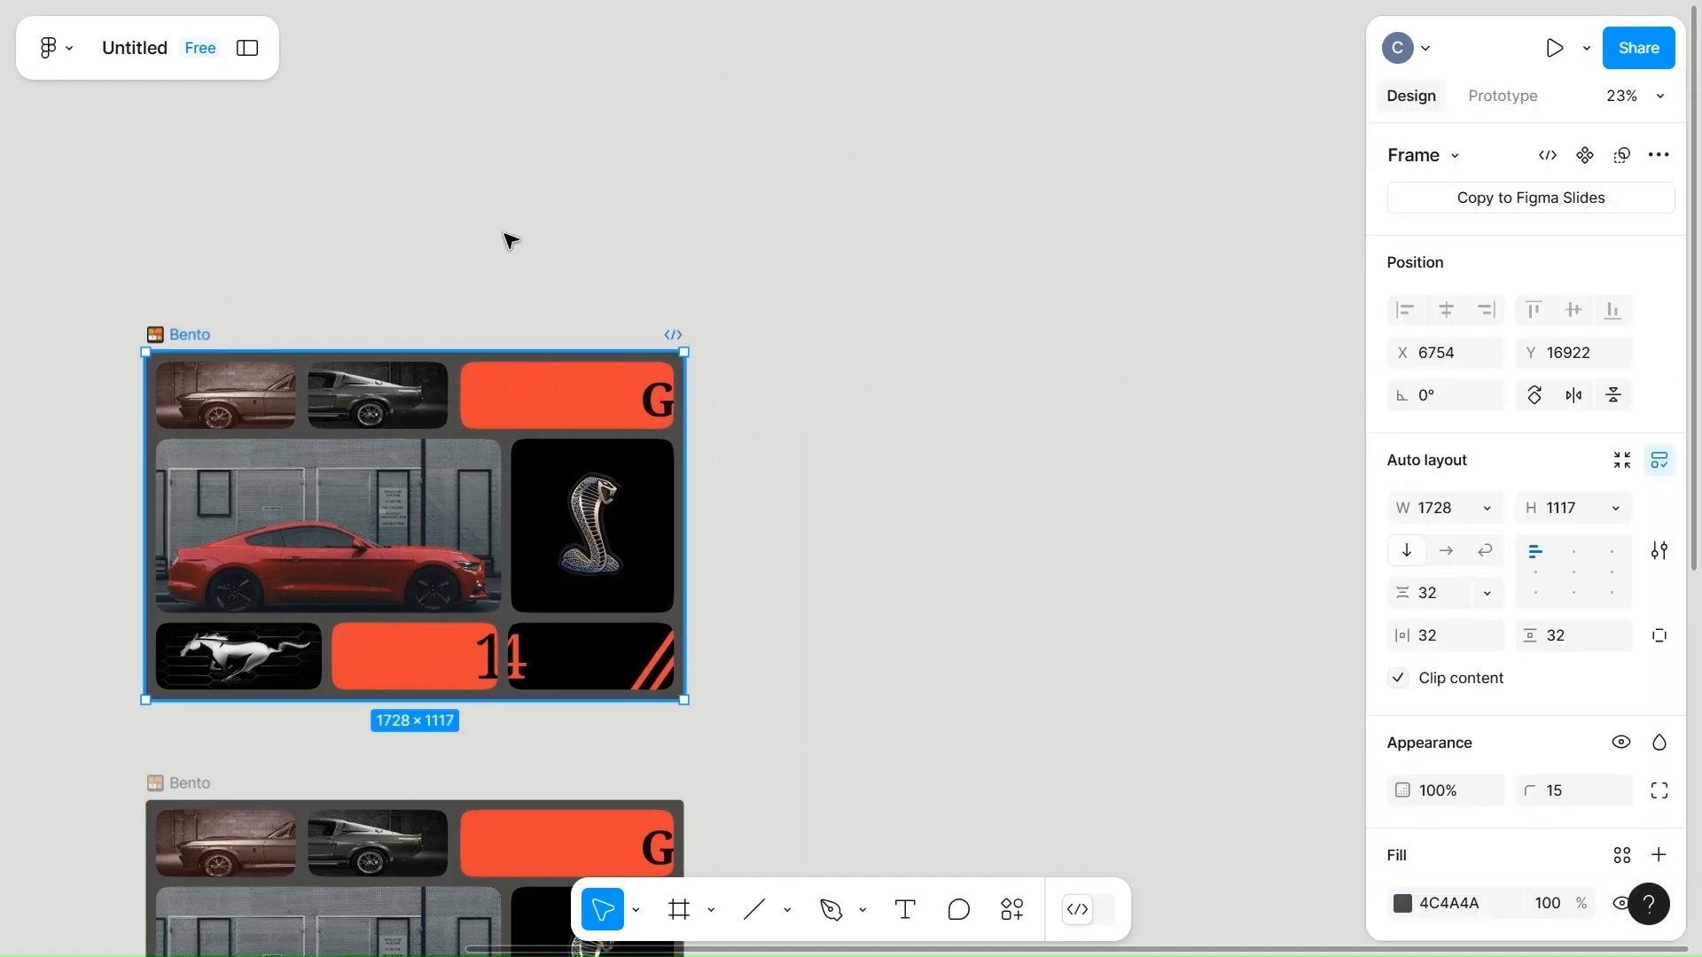
{"action": "left_click", "coordinate": [510, 239]}
{"action": "scroll", "coordinate": [794, 581], "scroll_direction": "down", "scroll_amount": 4}
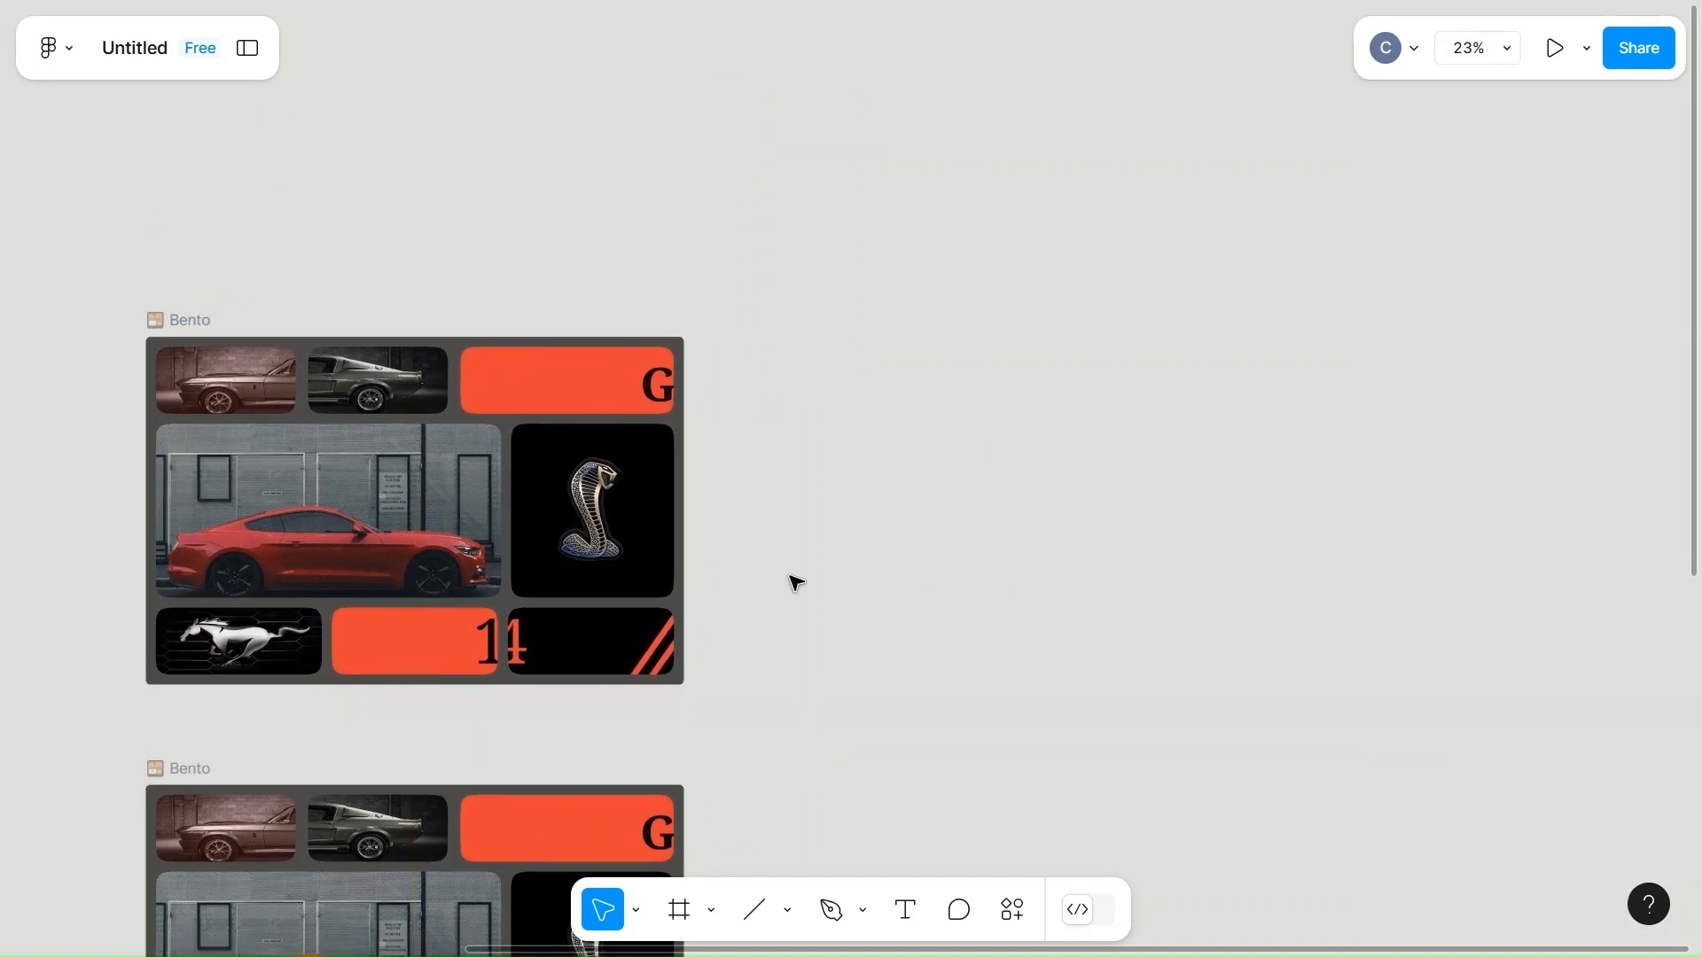
{"action": "left_click", "coordinate": [182, 464]}
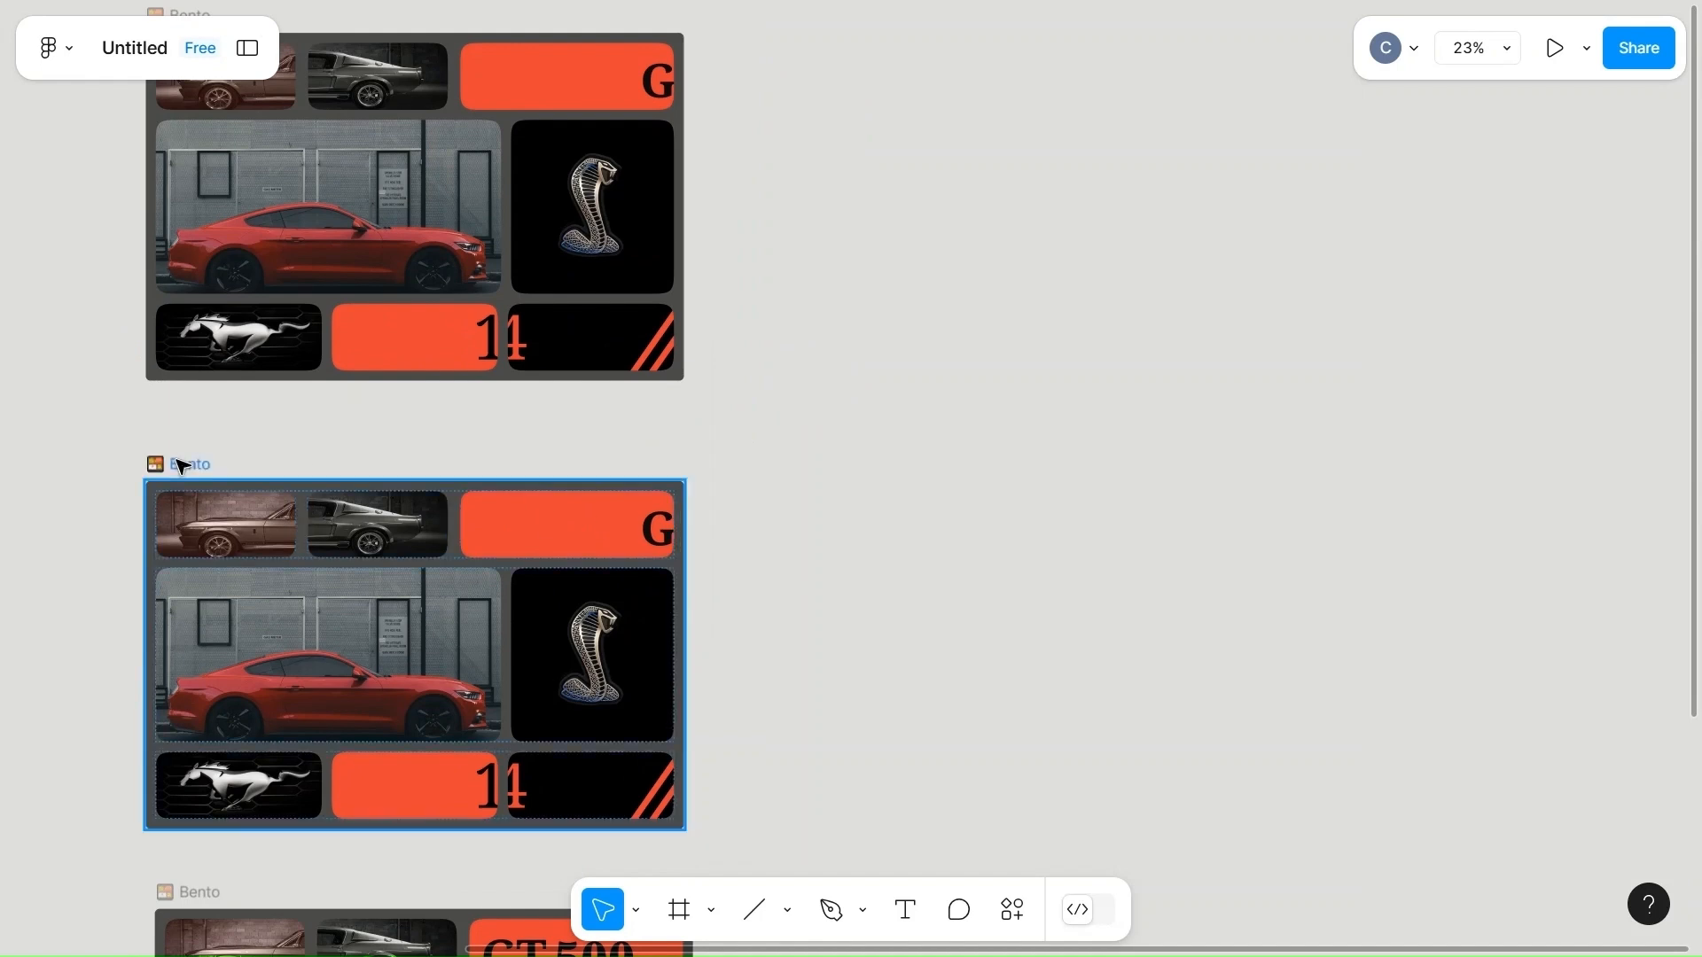
{"action": "left_click", "coordinate": [661, 549]}
{"action": "left_click", "coordinate": [661, 550]}
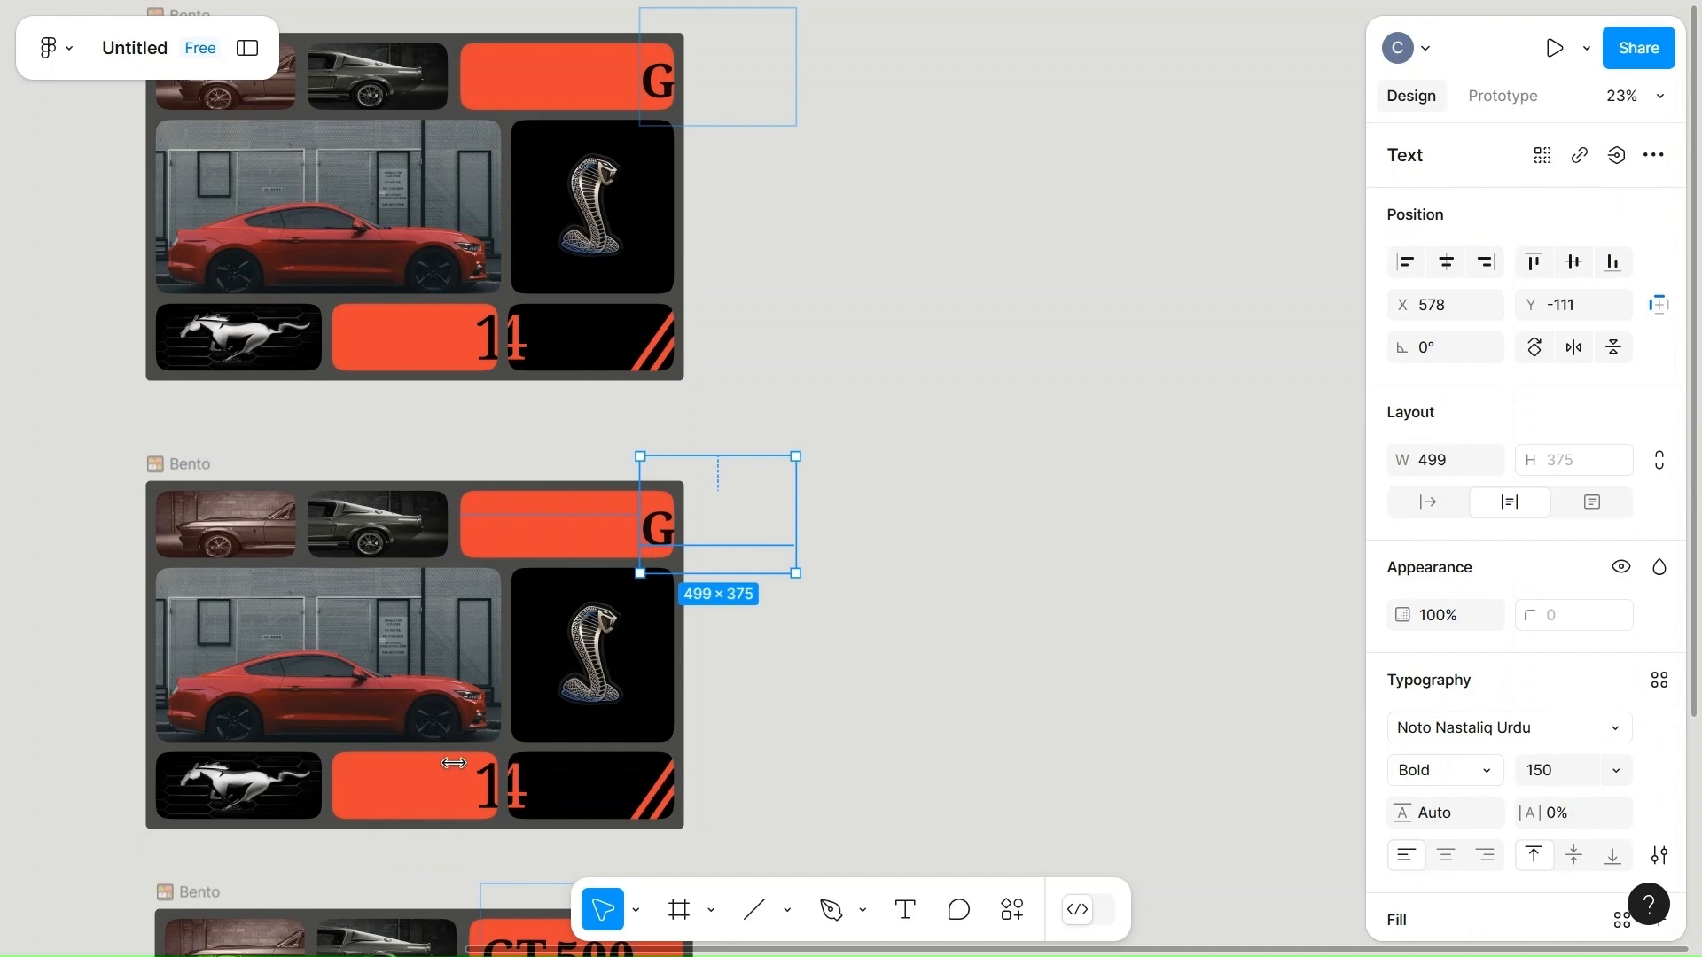
{"action": "left_click", "coordinate": [527, 798], "text": "shift"}
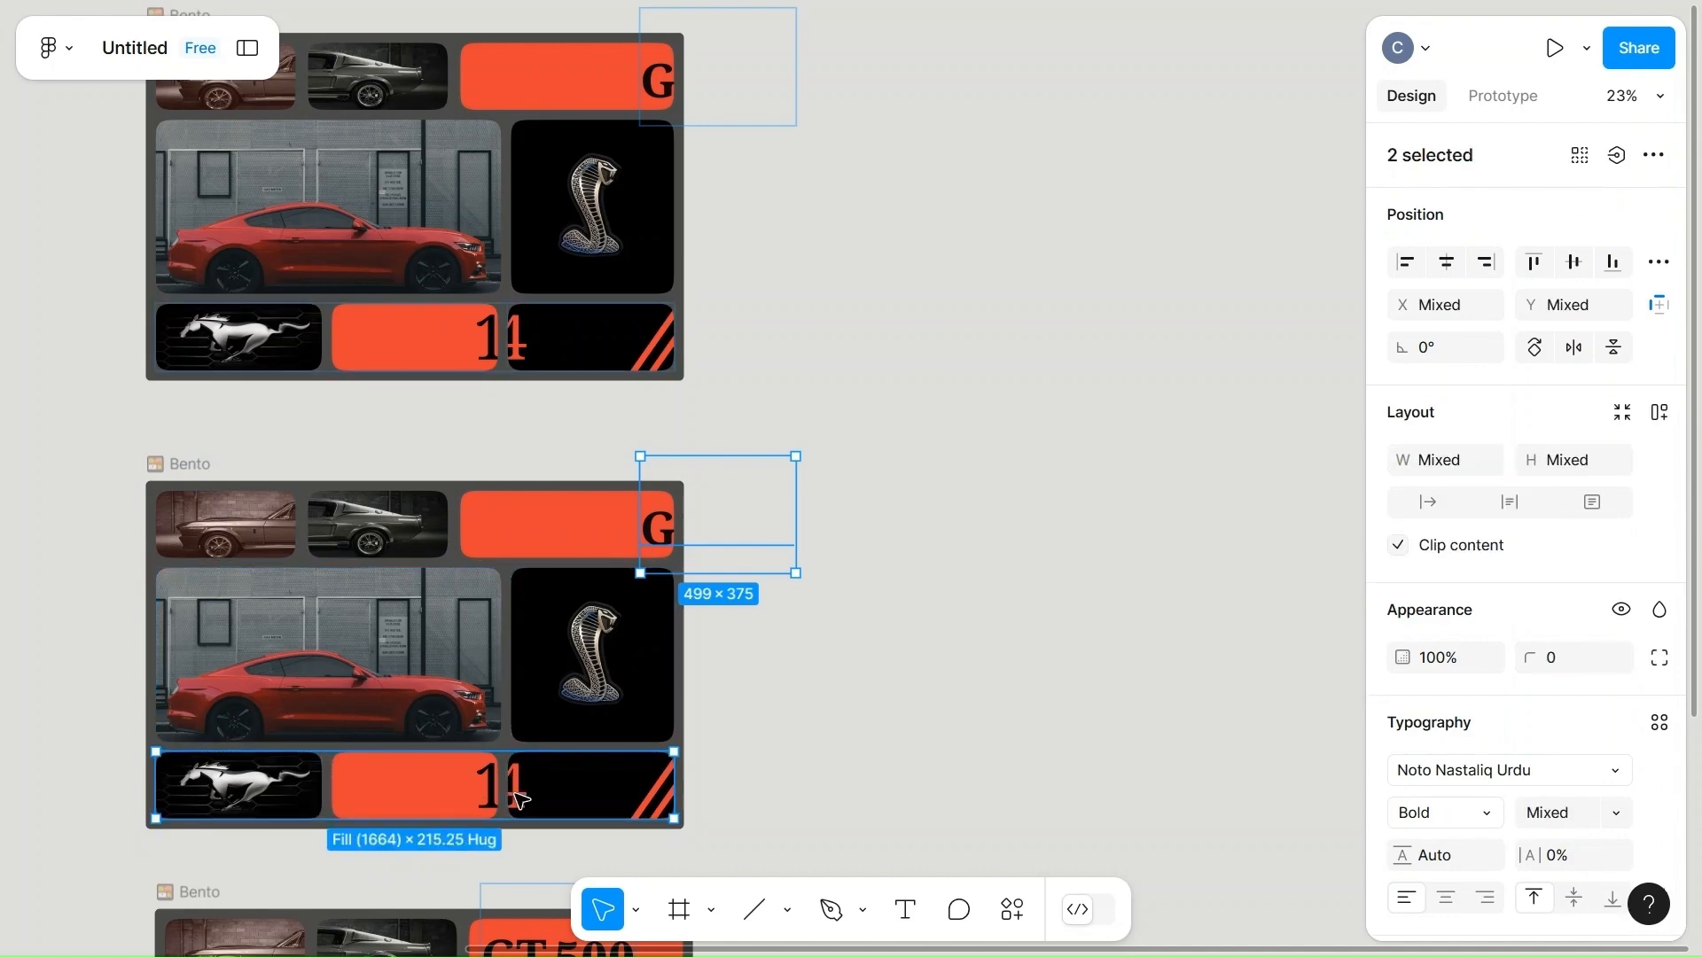
{"action": "left_click", "coordinate": [517, 798]}
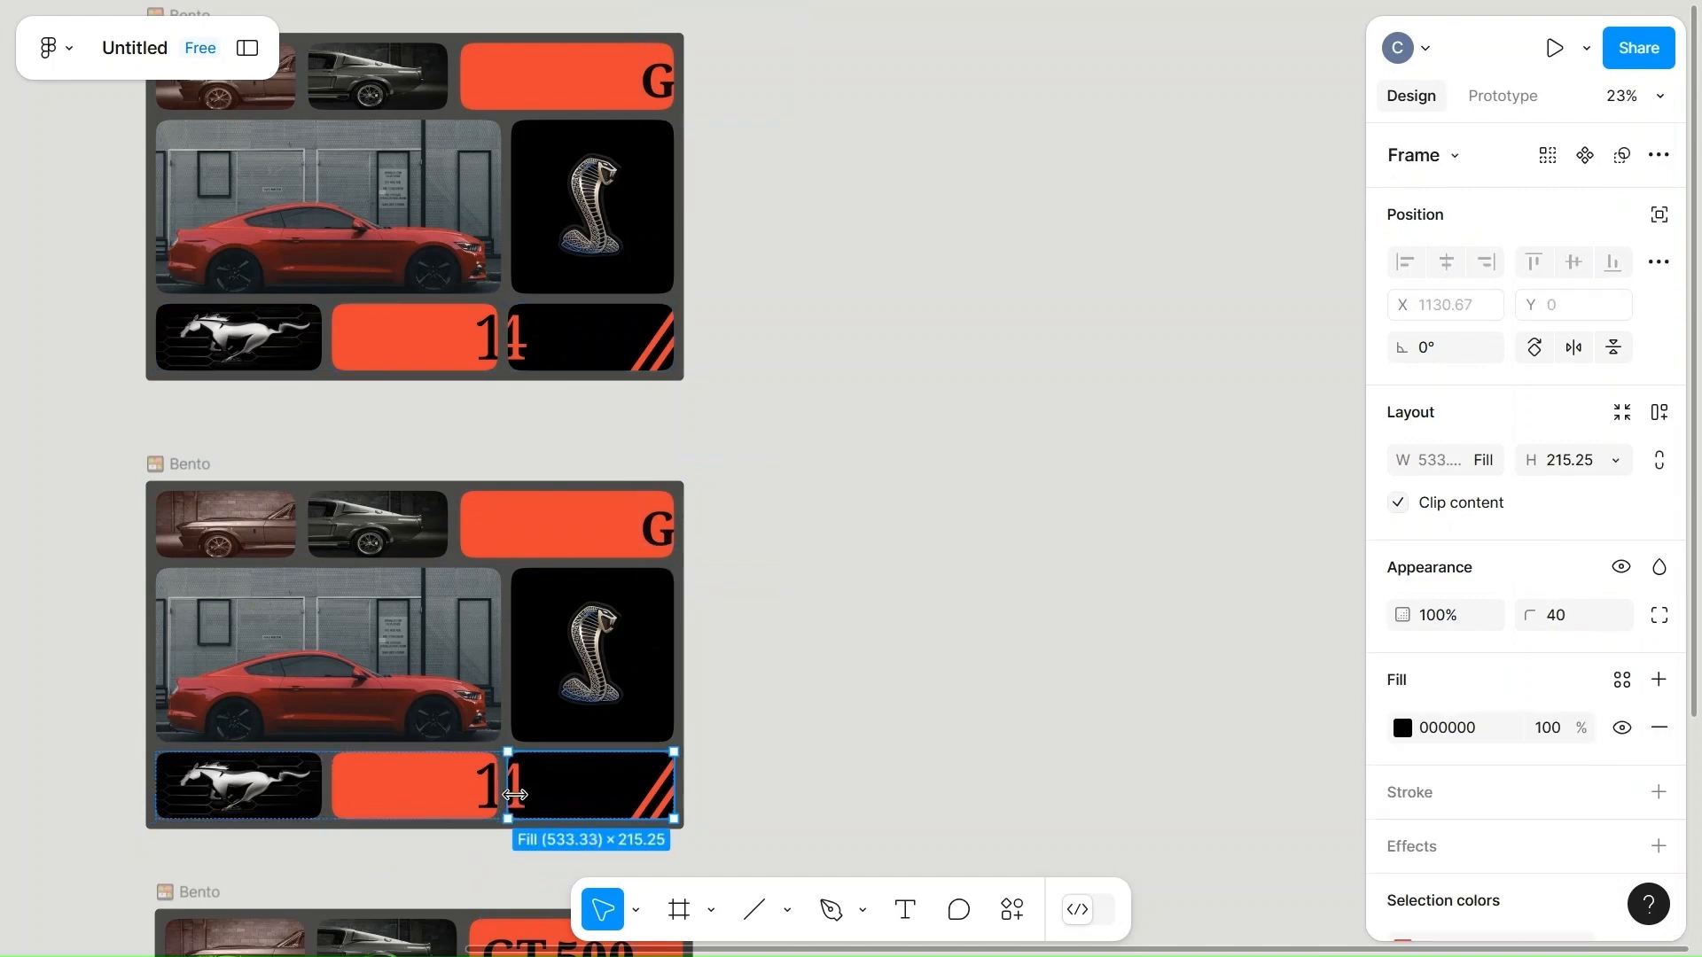
{"action": "scroll", "coordinate": [528, 800], "scroll_direction": "up", "scroll_amount": 5}
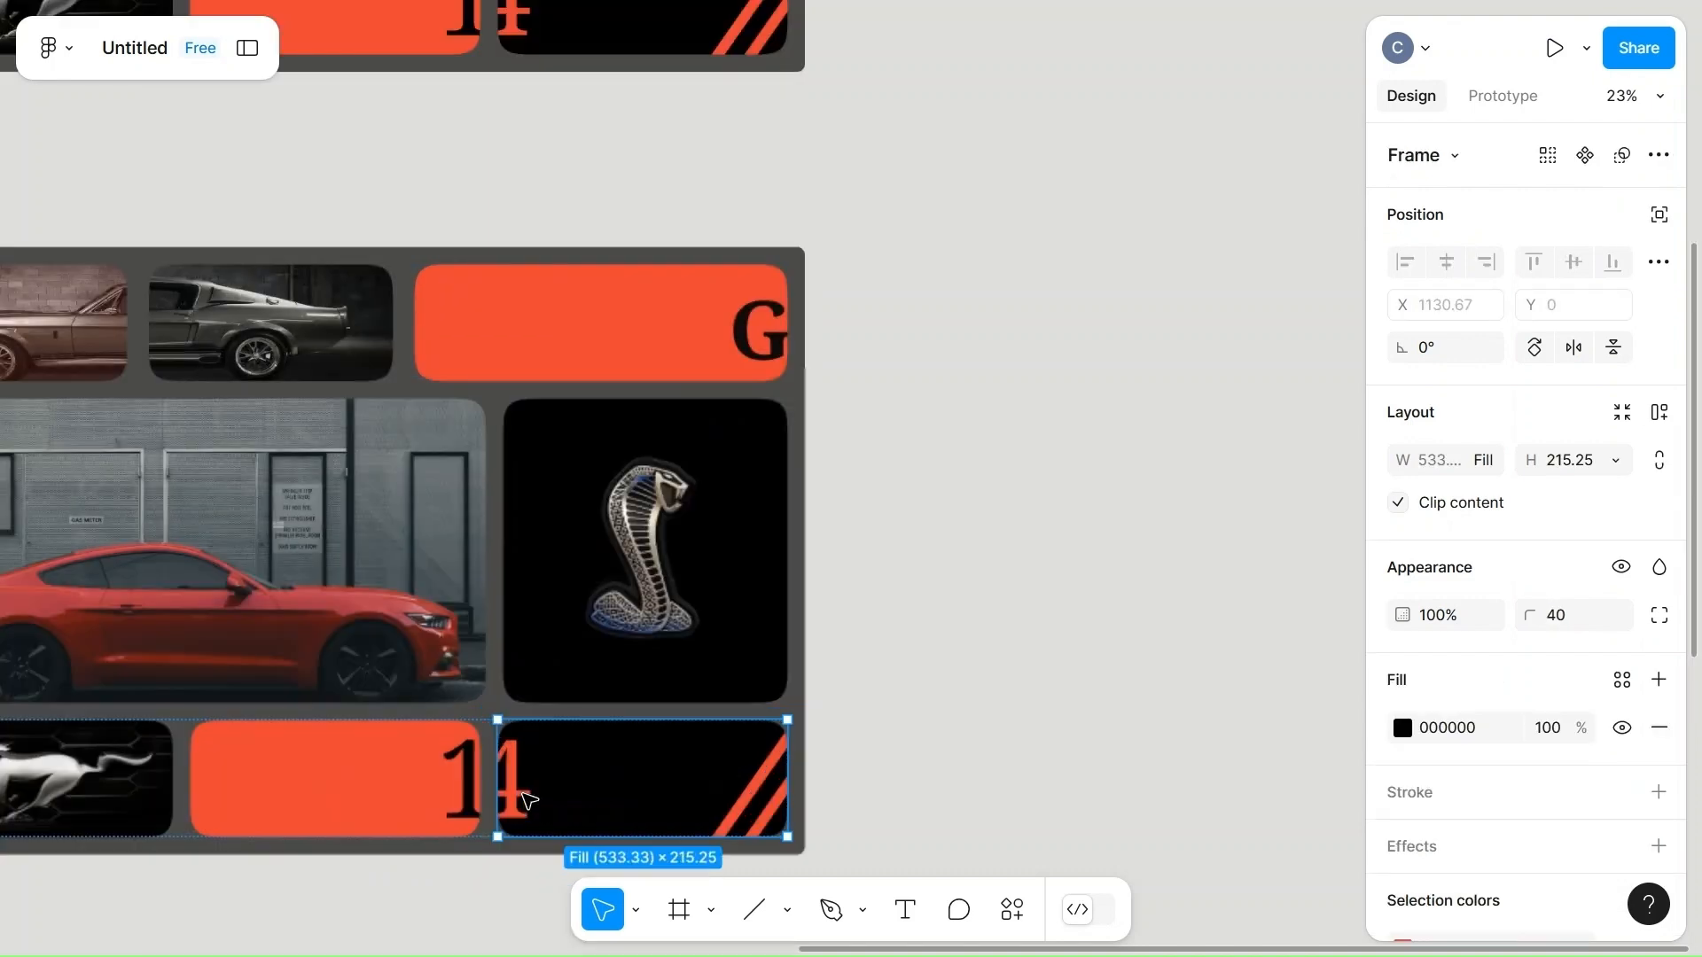
{"action": "left_click", "coordinate": [514, 798]}
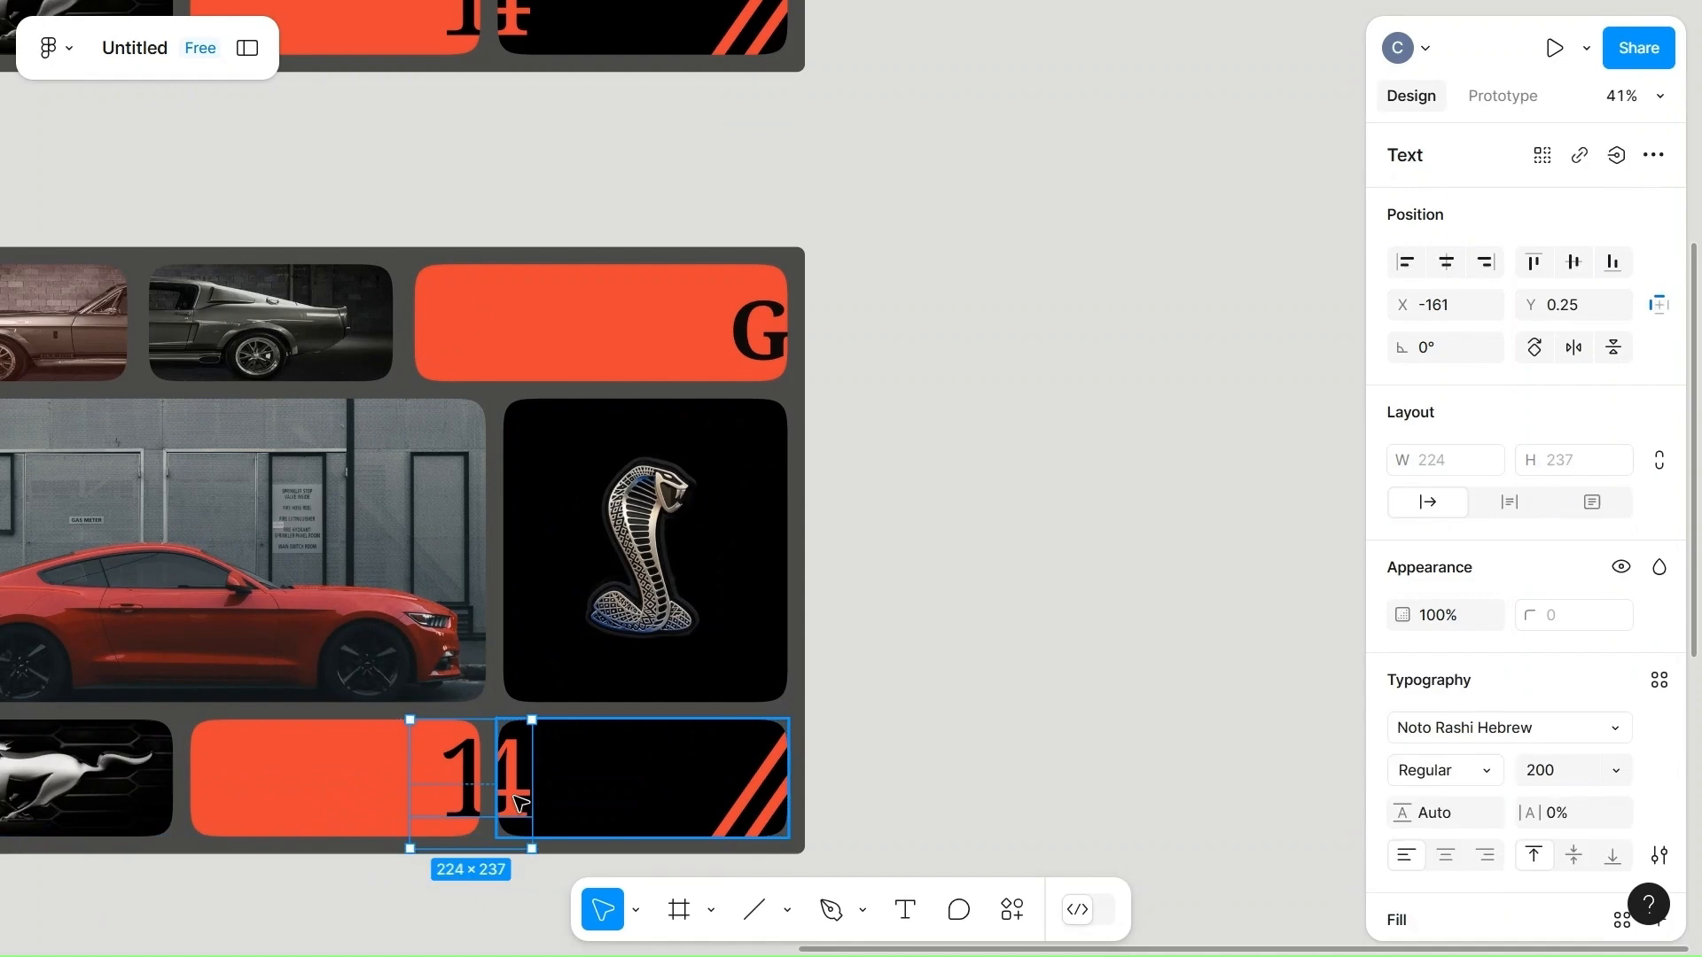
{"action": "scroll", "coordinate": [999, 464], "scroll_direction": "down", "scroll_amount": 4}
{"action": "left_click", "coordinate": [1005, 465]}
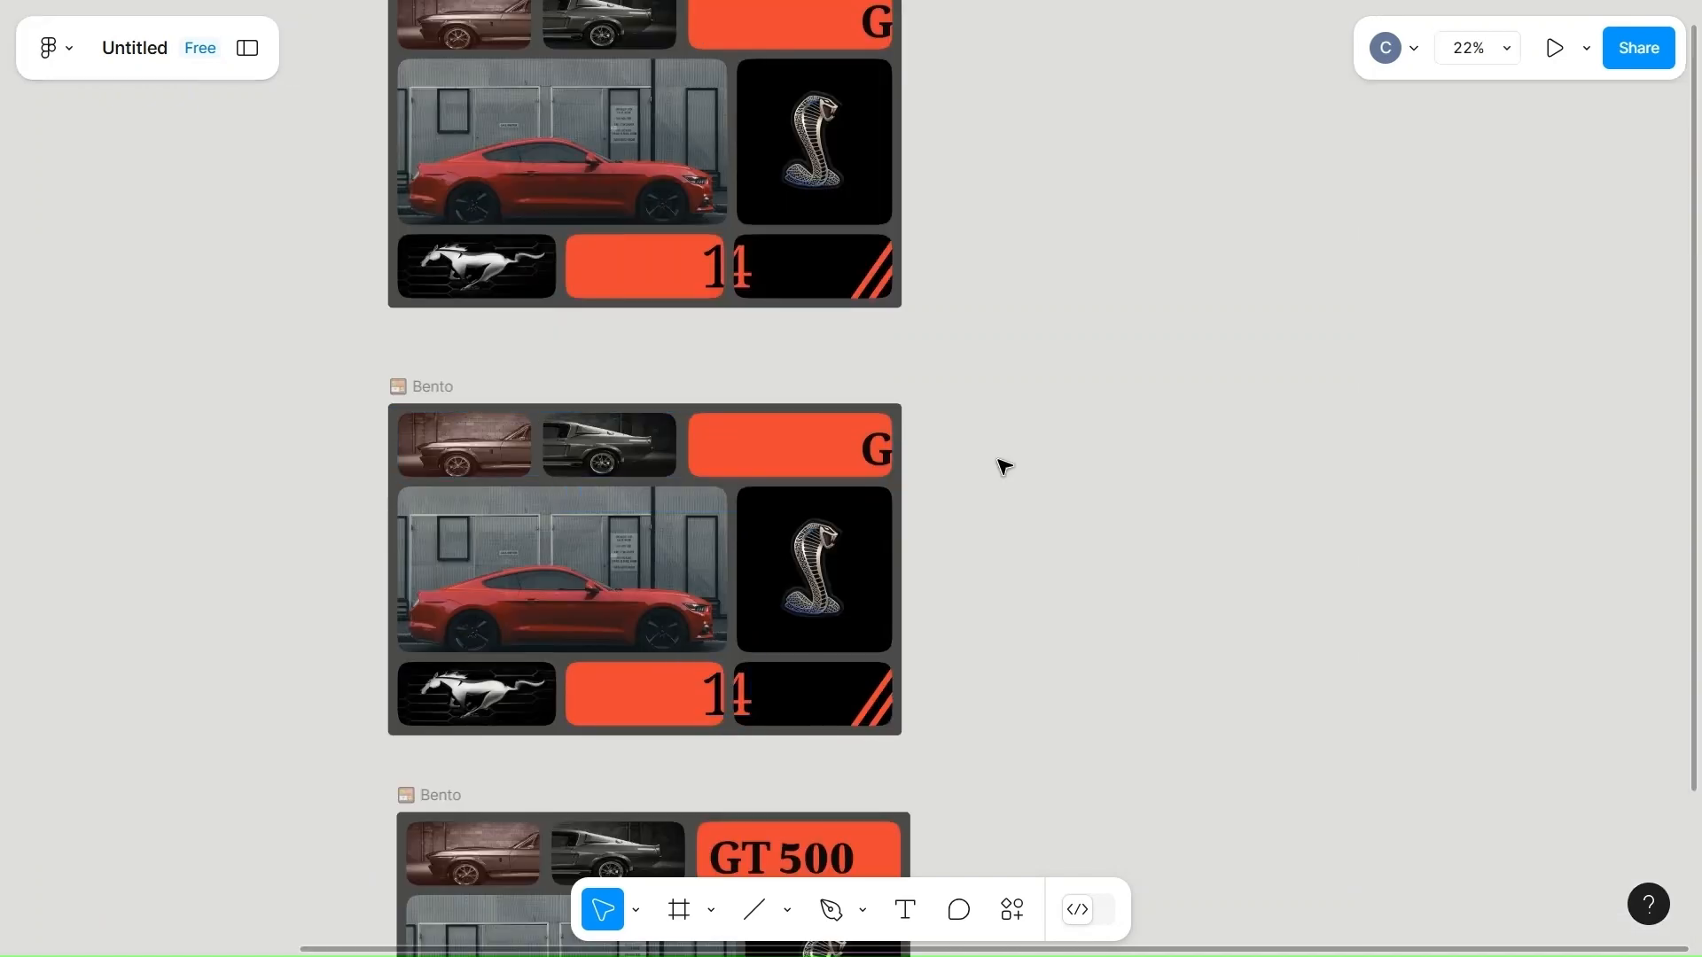
Set the opacity of the "GT 500" text in the middle Bento frame to 0%.
{"action": "left_click", "coordinate": [873, 454]}
{"action": "left_click", "coordinate": [1448, 618]}
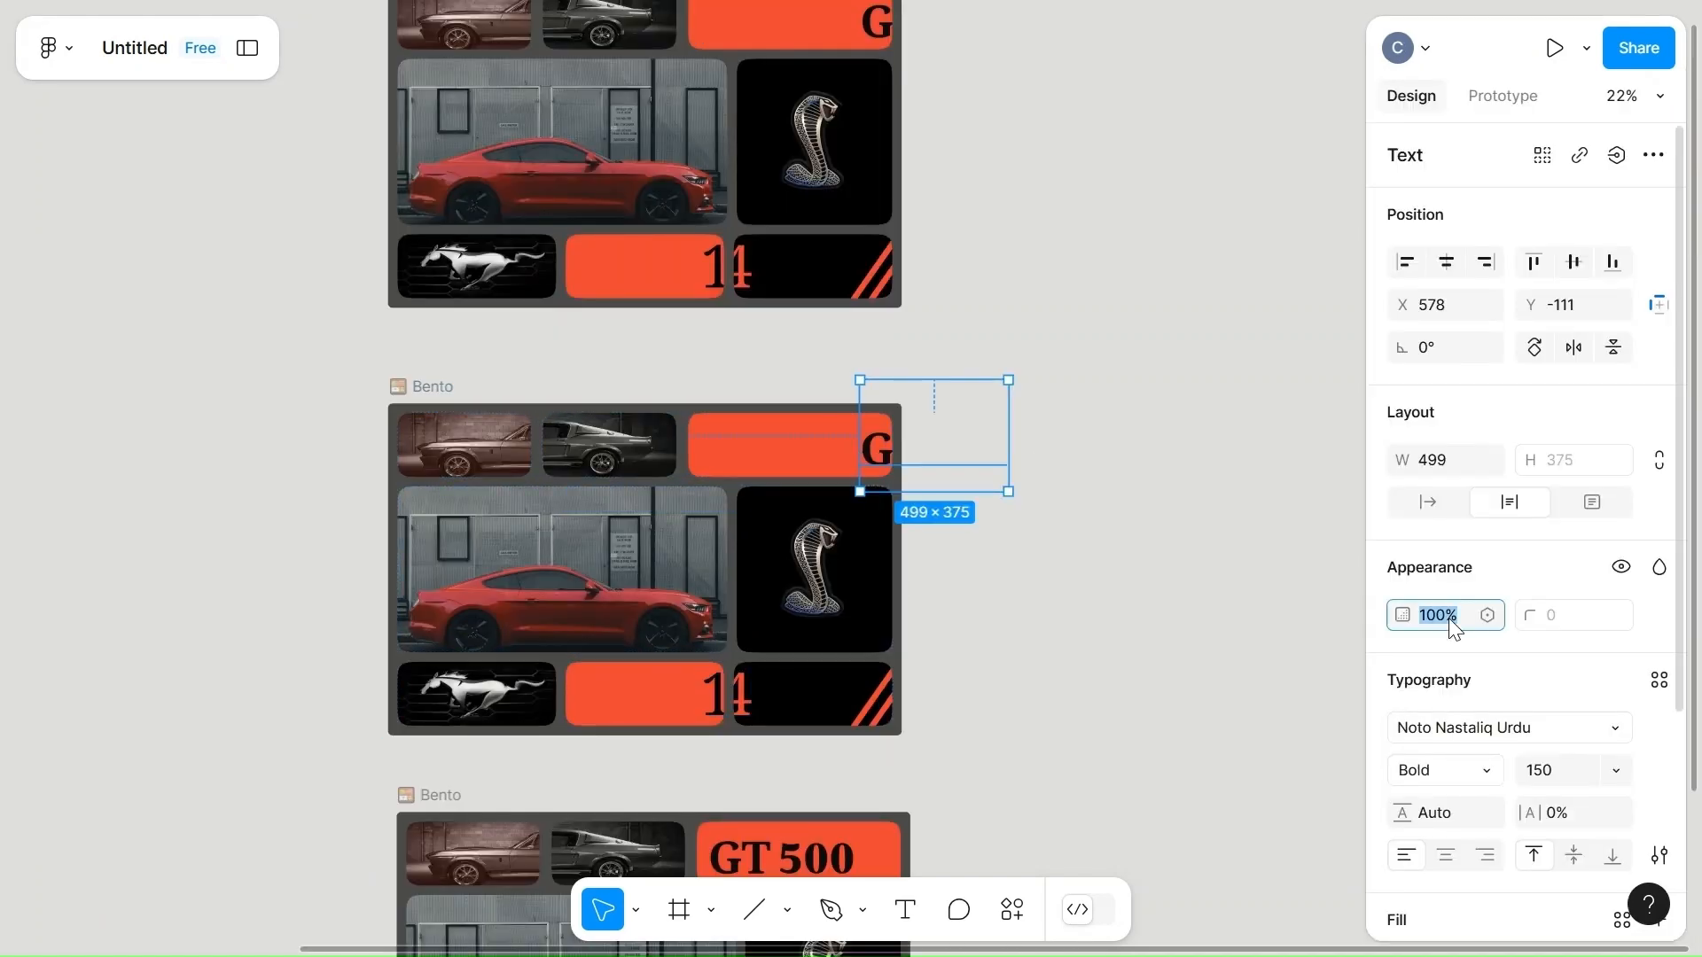
{"action": "type", "text": "0"}
{"action": "left_click", "coordinate": [1025, 654]}
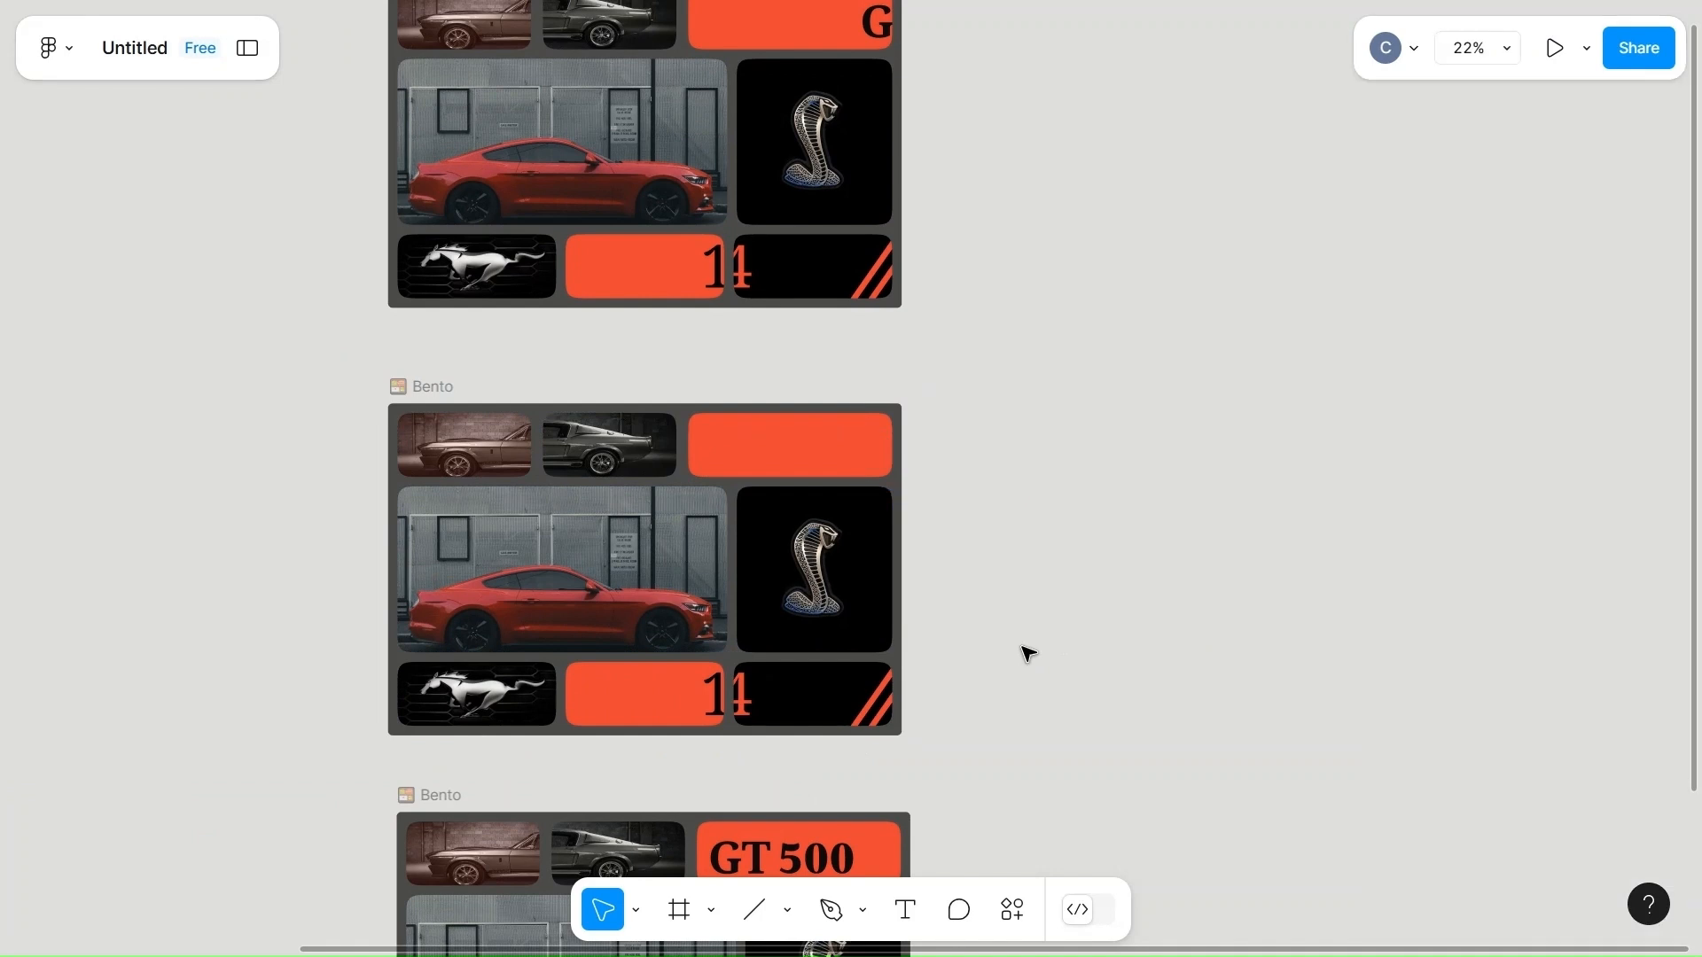
Set the opacity of the "64" text in the middle Bento frame to 0%.
{"action": "left_click", "coordinate": [747, 706]}
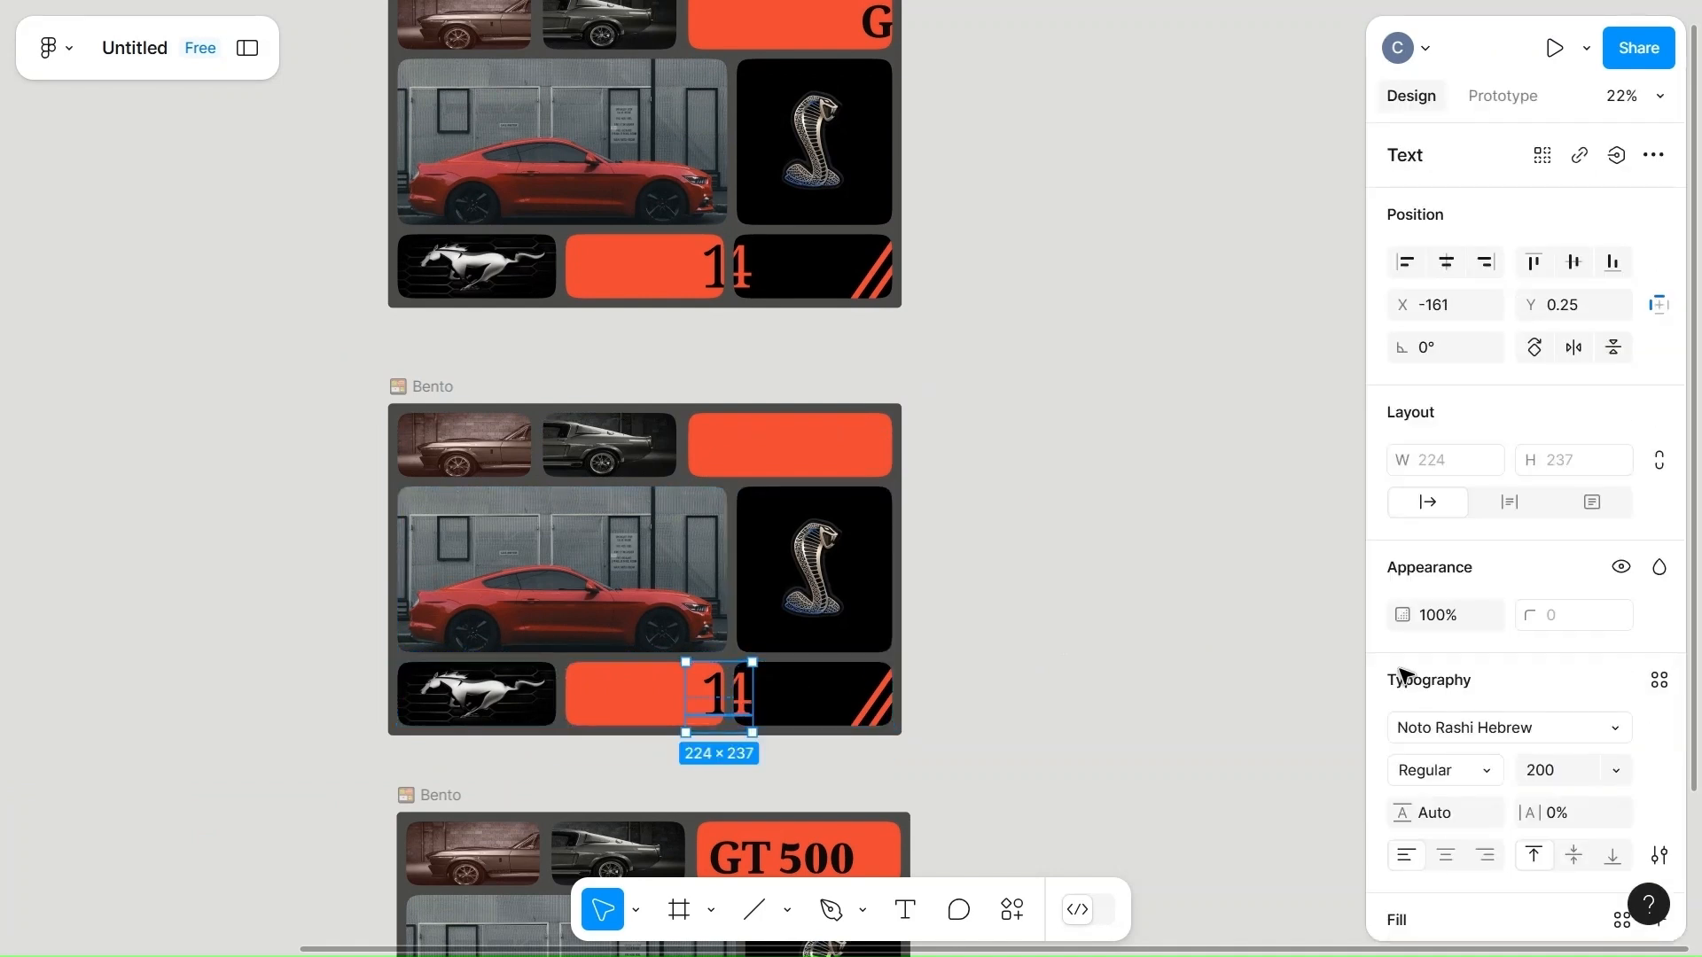
{"action": "left_click", "coordinate": [1464, 621]}
{"action": "type", "text": "0"}
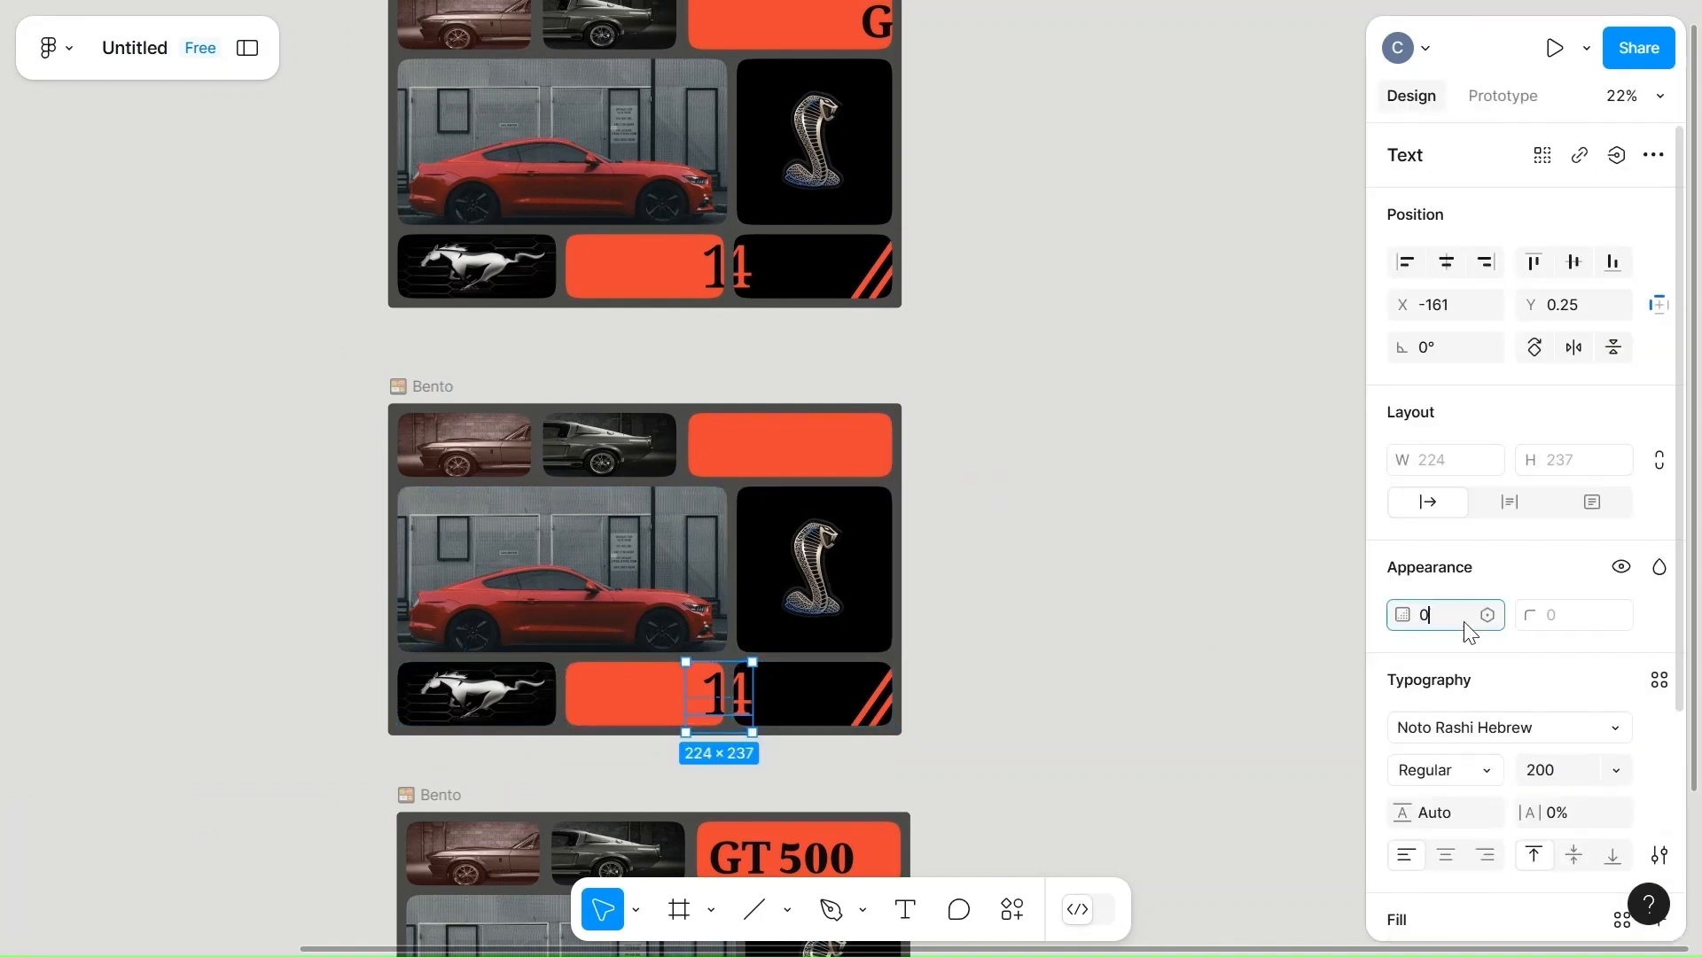
{"action": "left_click", "coordinate": [1056, 691]}
Set the opacity of the "19" text in the middle Bento frame's orange card to 0%.
{"action": "left_click", "coordinate": [720, 714]}
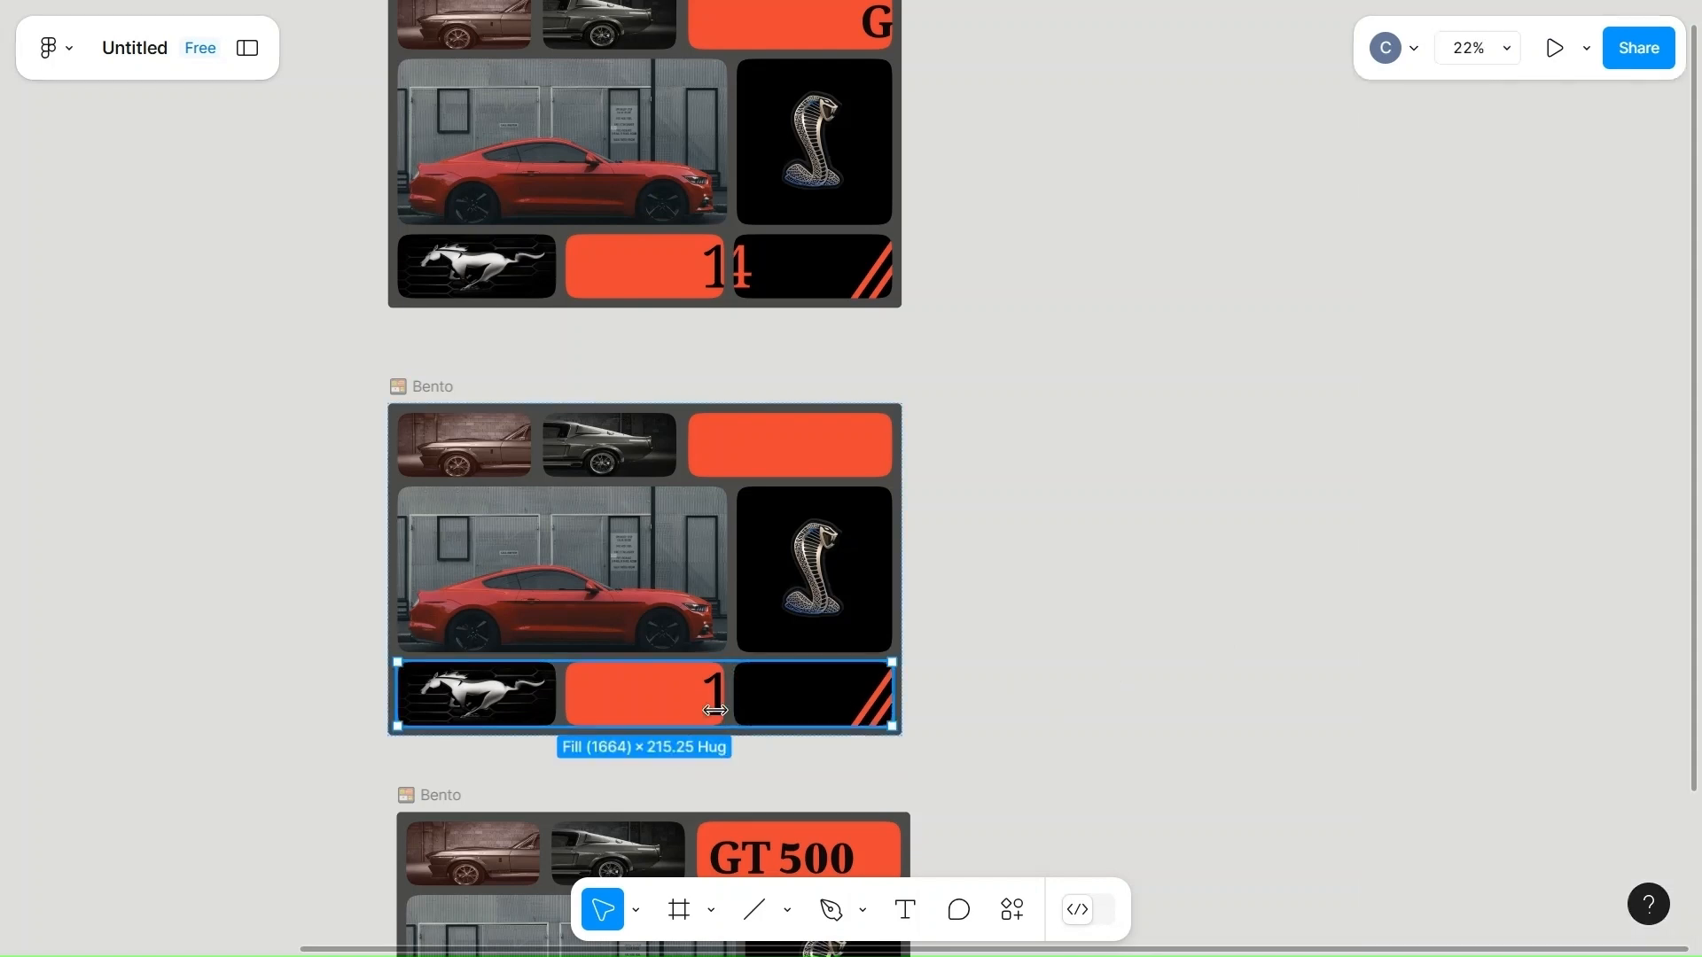
{"action": "left_click", "coordinate": [716, 711]}
{"action": "scroll", "coordinate": [716, 711], "scroll_direction": "up", "scroll_amount": 3}
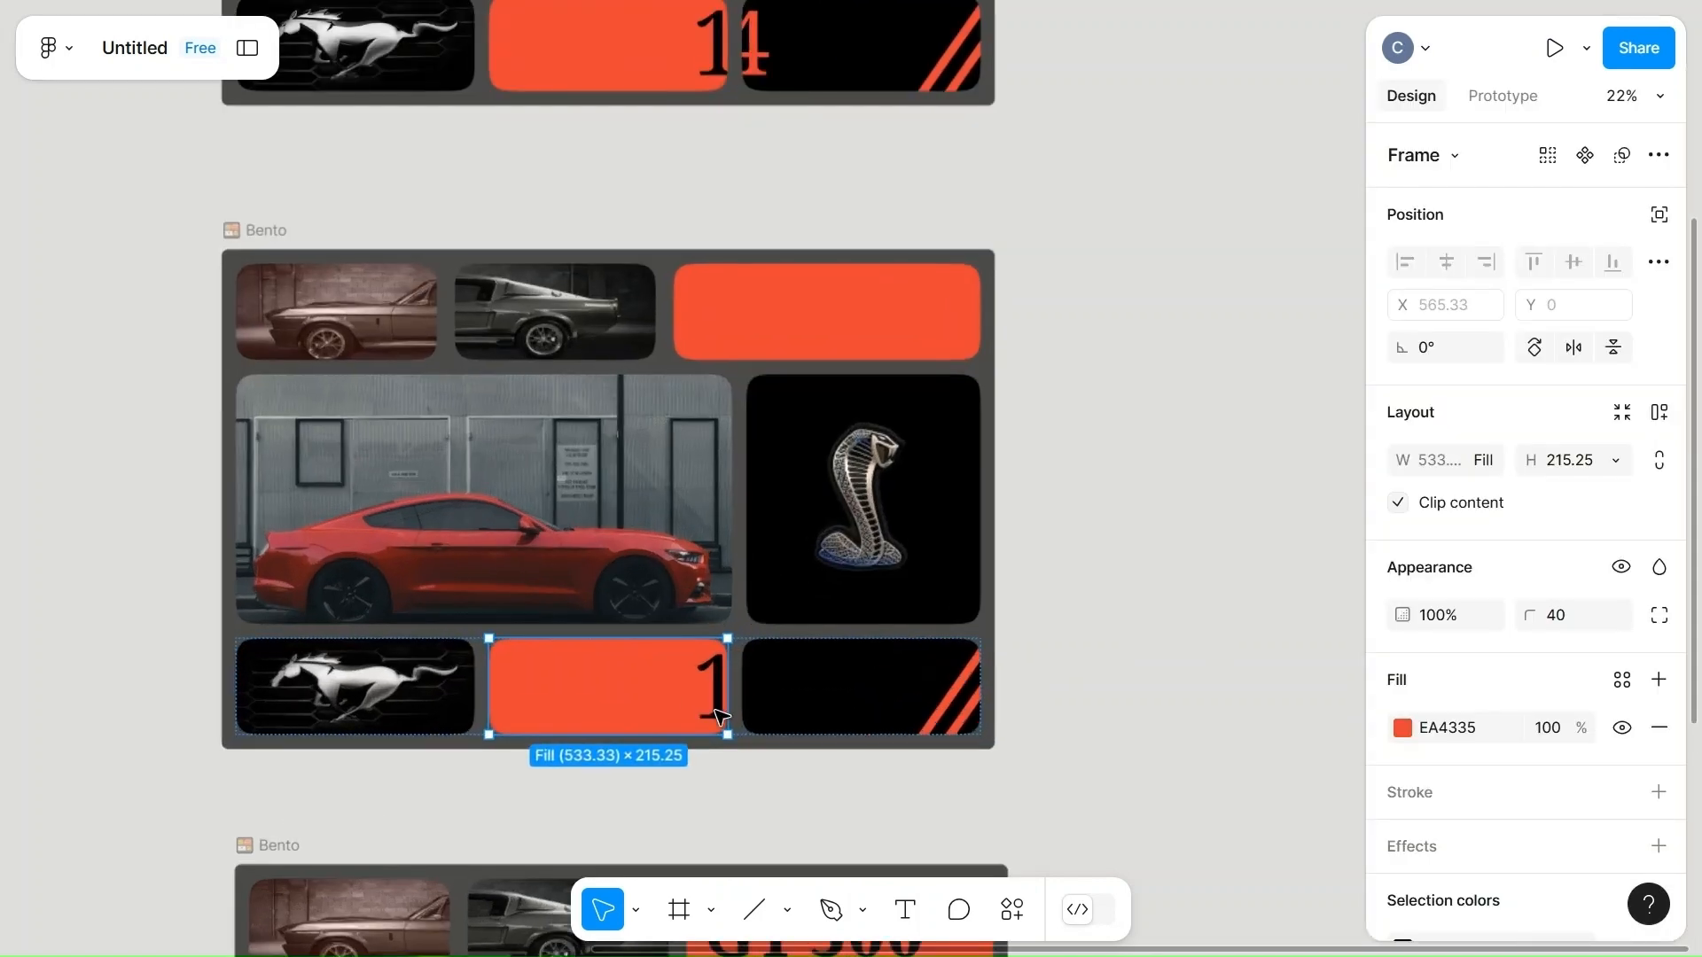
{"action": "double_click", "coordinate": [714, 687]}
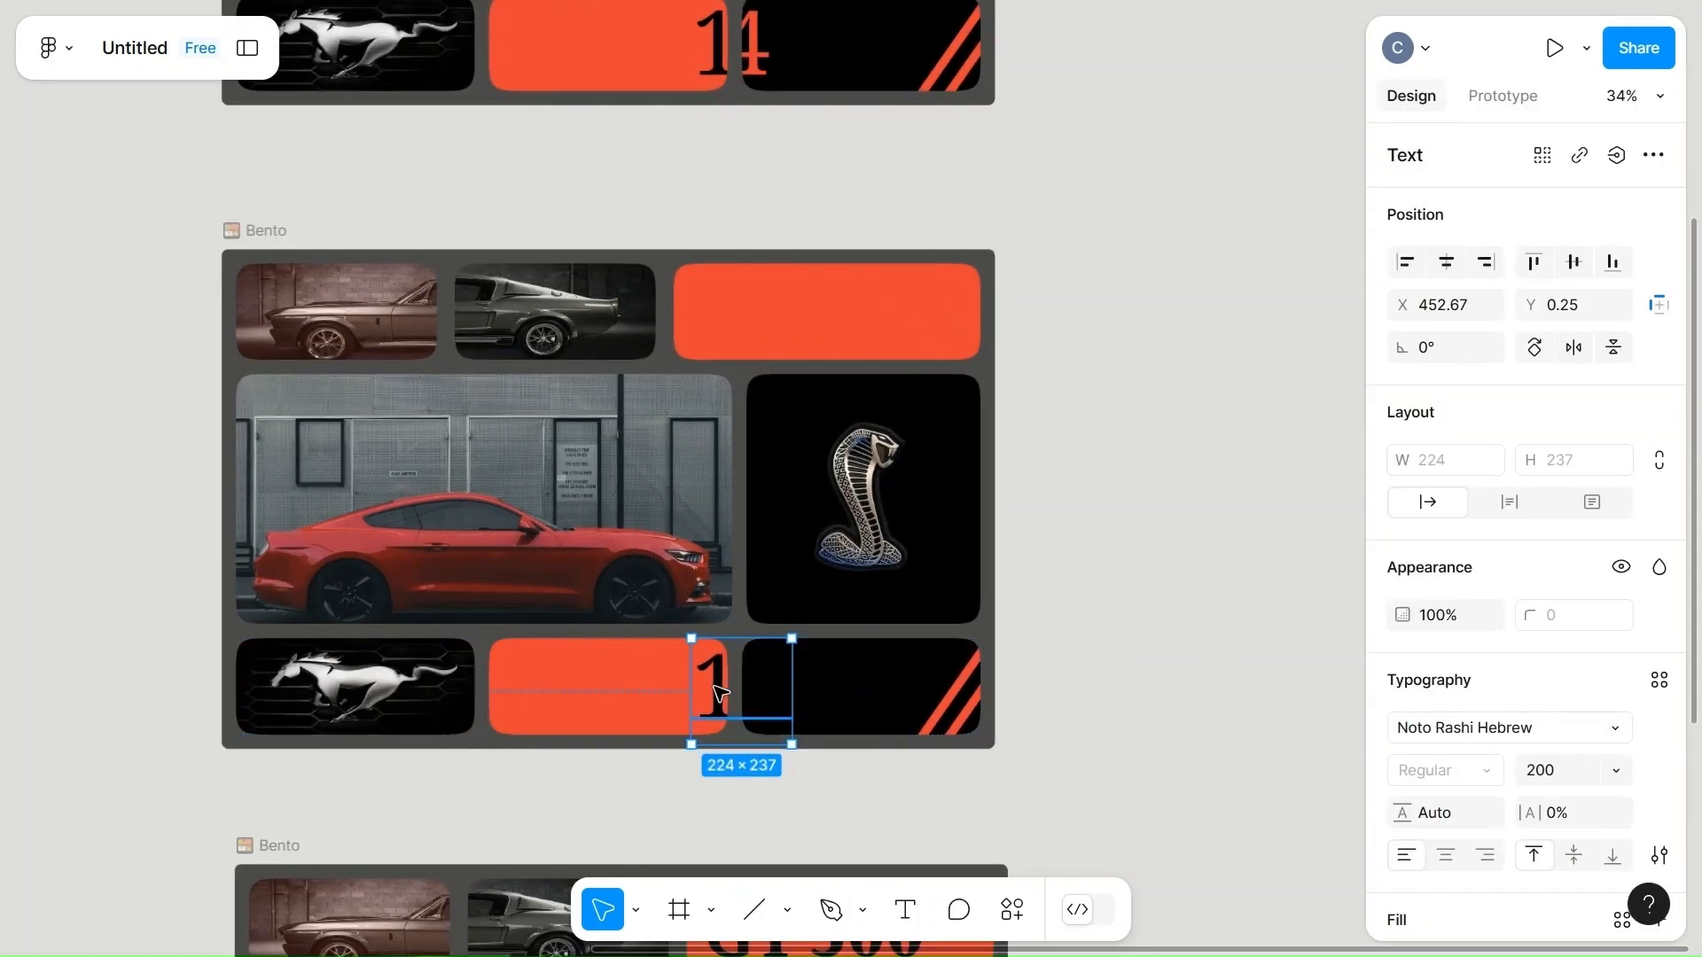
{"action": "left_click", "coordinate": [1454, 621]}
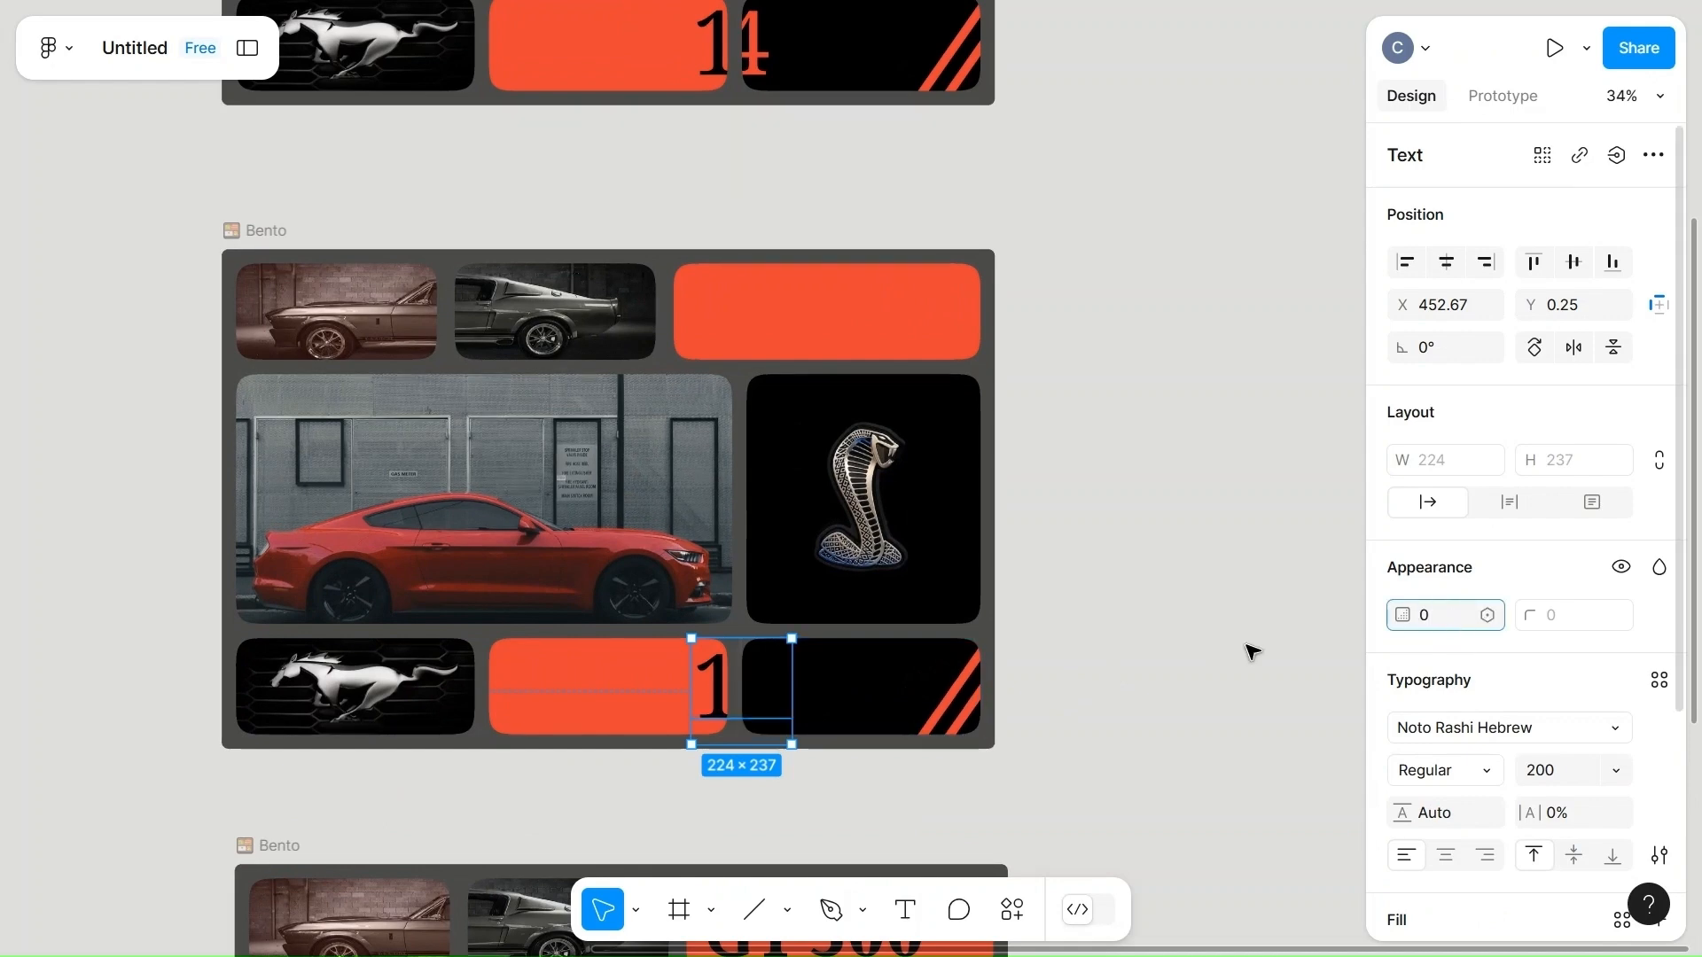
{"action": "left_click", "coordinate": [1114, 711]}
Delete the topmost Bento frame, whose shifted texts are still opaque.
{"action": "scroll", "coordinate": [1121, 716], "scroll_direction": "down", "scroll_amount": 3}
{"action": "scroll", "coordinate": [1121, 717], "scroll_direction": "up", "scroll_amount": 4}
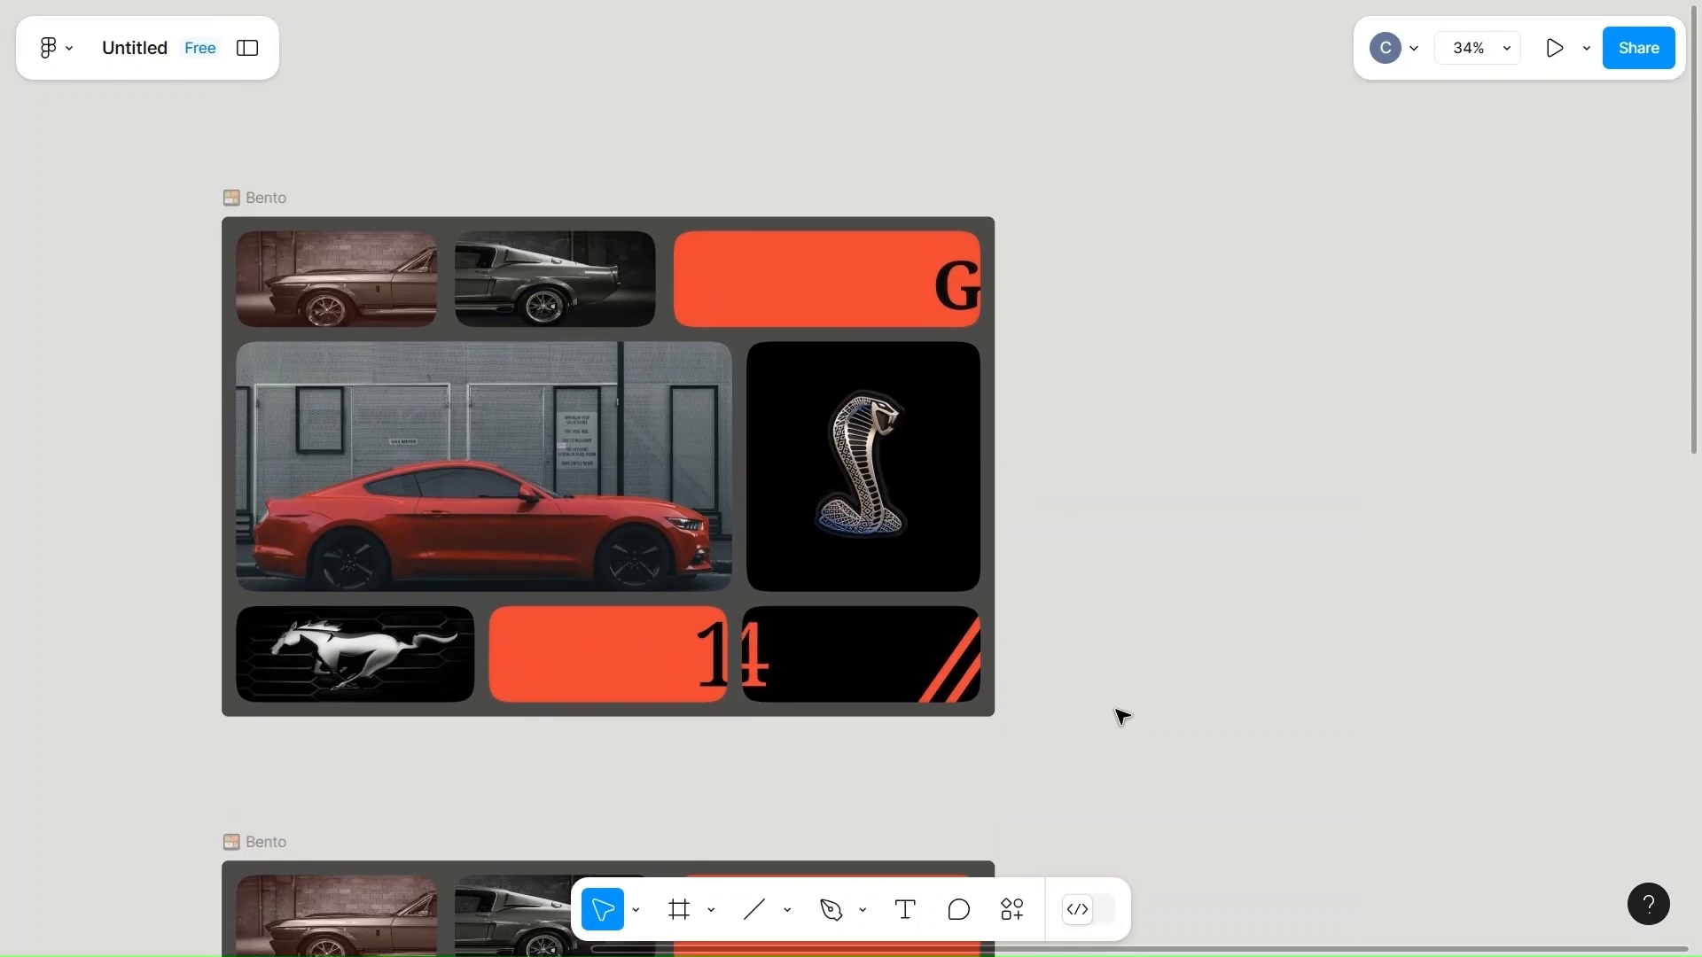
{"action": "left_click", "coordinate": [259, 292]}
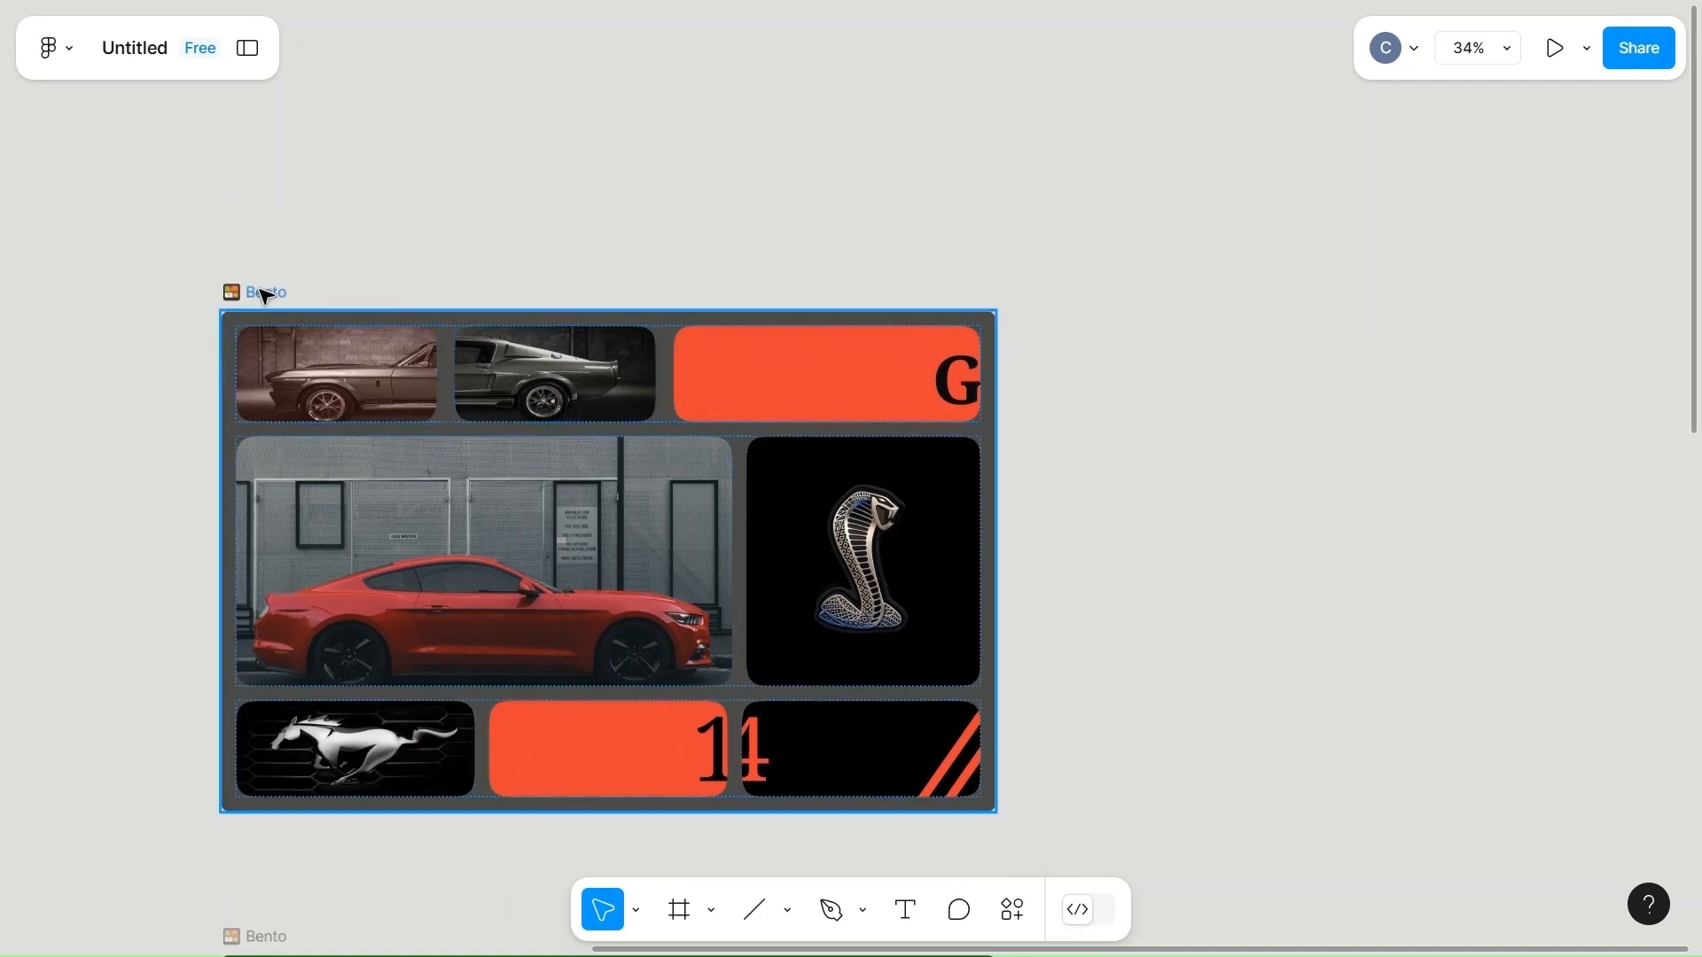
{"action": "key", "text": "Delete"}
{"action": "scroll", "coordinate": [600, 407], "scroll_direction": "down", "scroll_amount": 3}
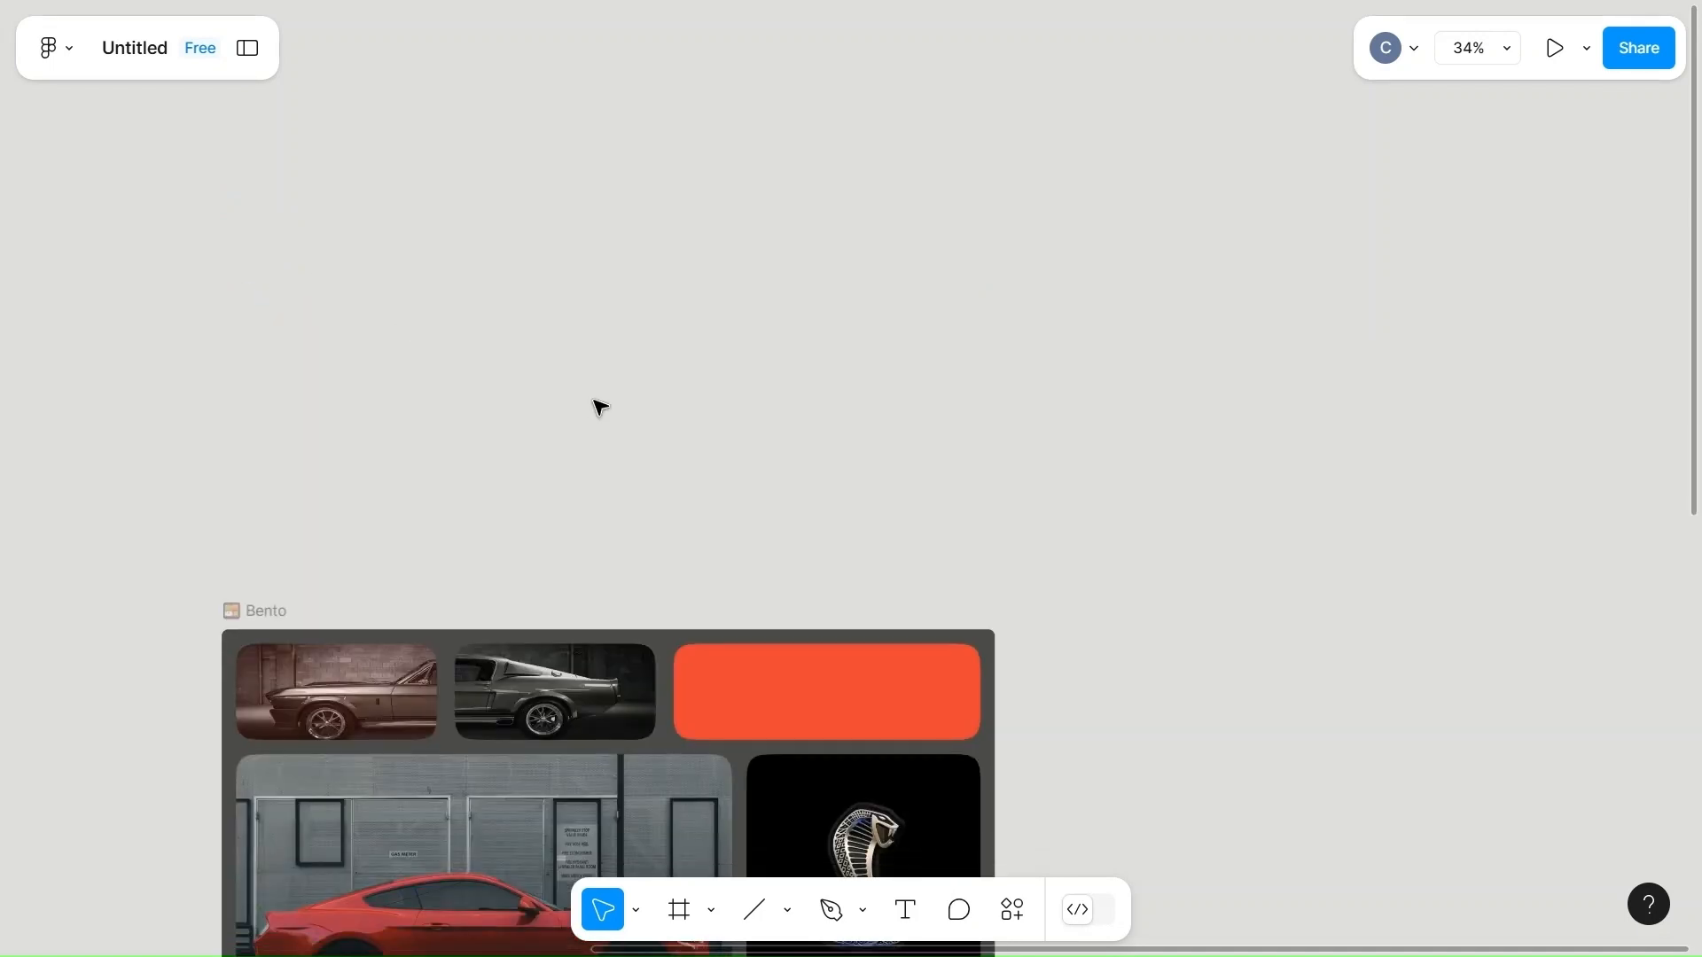
Duplicate the Bento frame with the transparent texts and place the copy directly above it.
{"action": "scroll", "coordinate": [600, 407], "scroll_direction": "down", "scroll_amount": 2}
{"action": "left_click", "coordinate": [259, 410]}
{"action": "key", "text": "ctrl+d"}
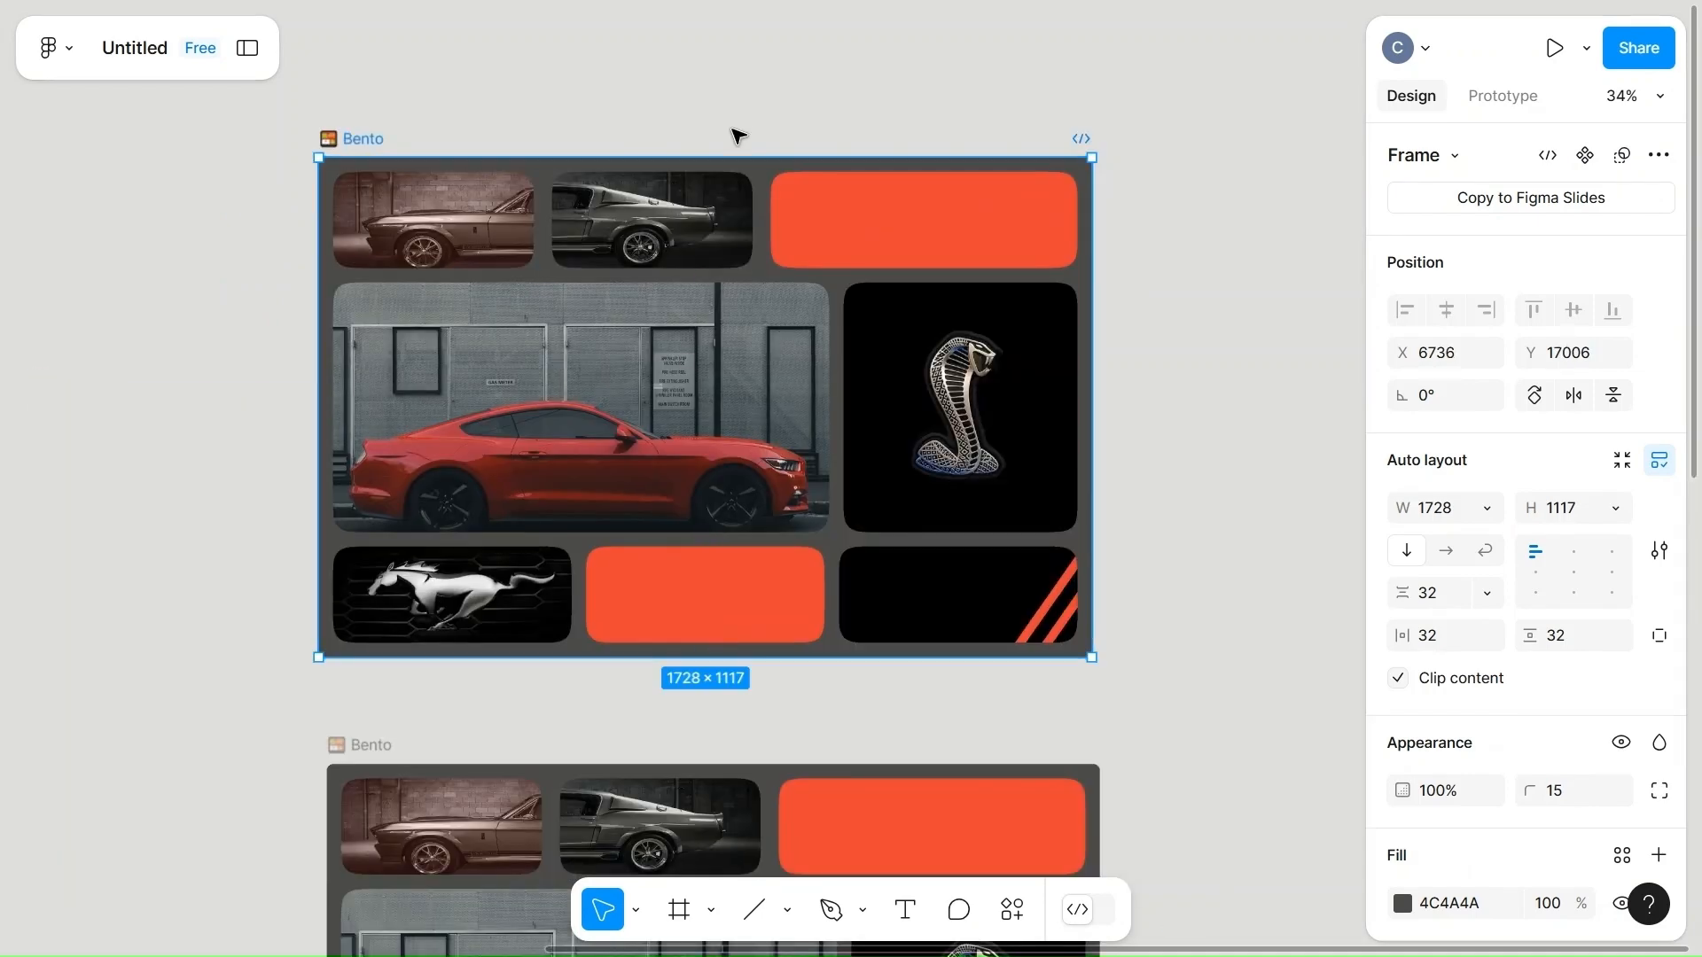
{"action": "left_click", "coordinate": [733, 131]}
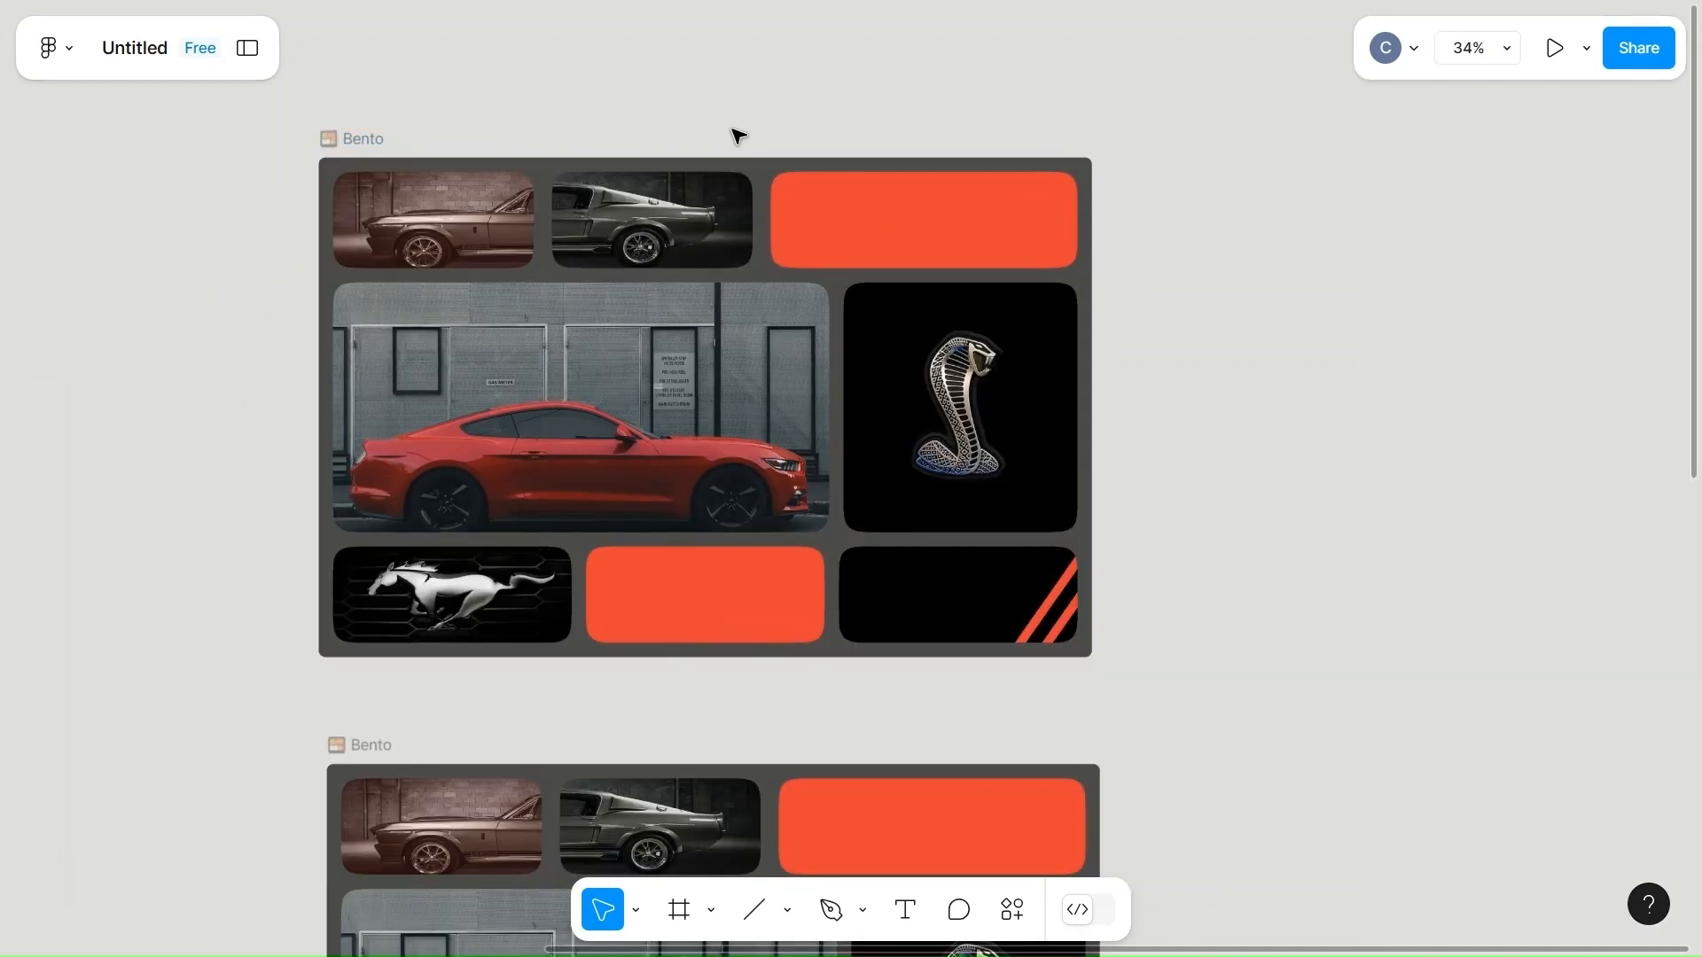
Select the first car image card in the top row of the uppermost Bento frame.
{"action": "double_click", "coordinate": [454, 228]}
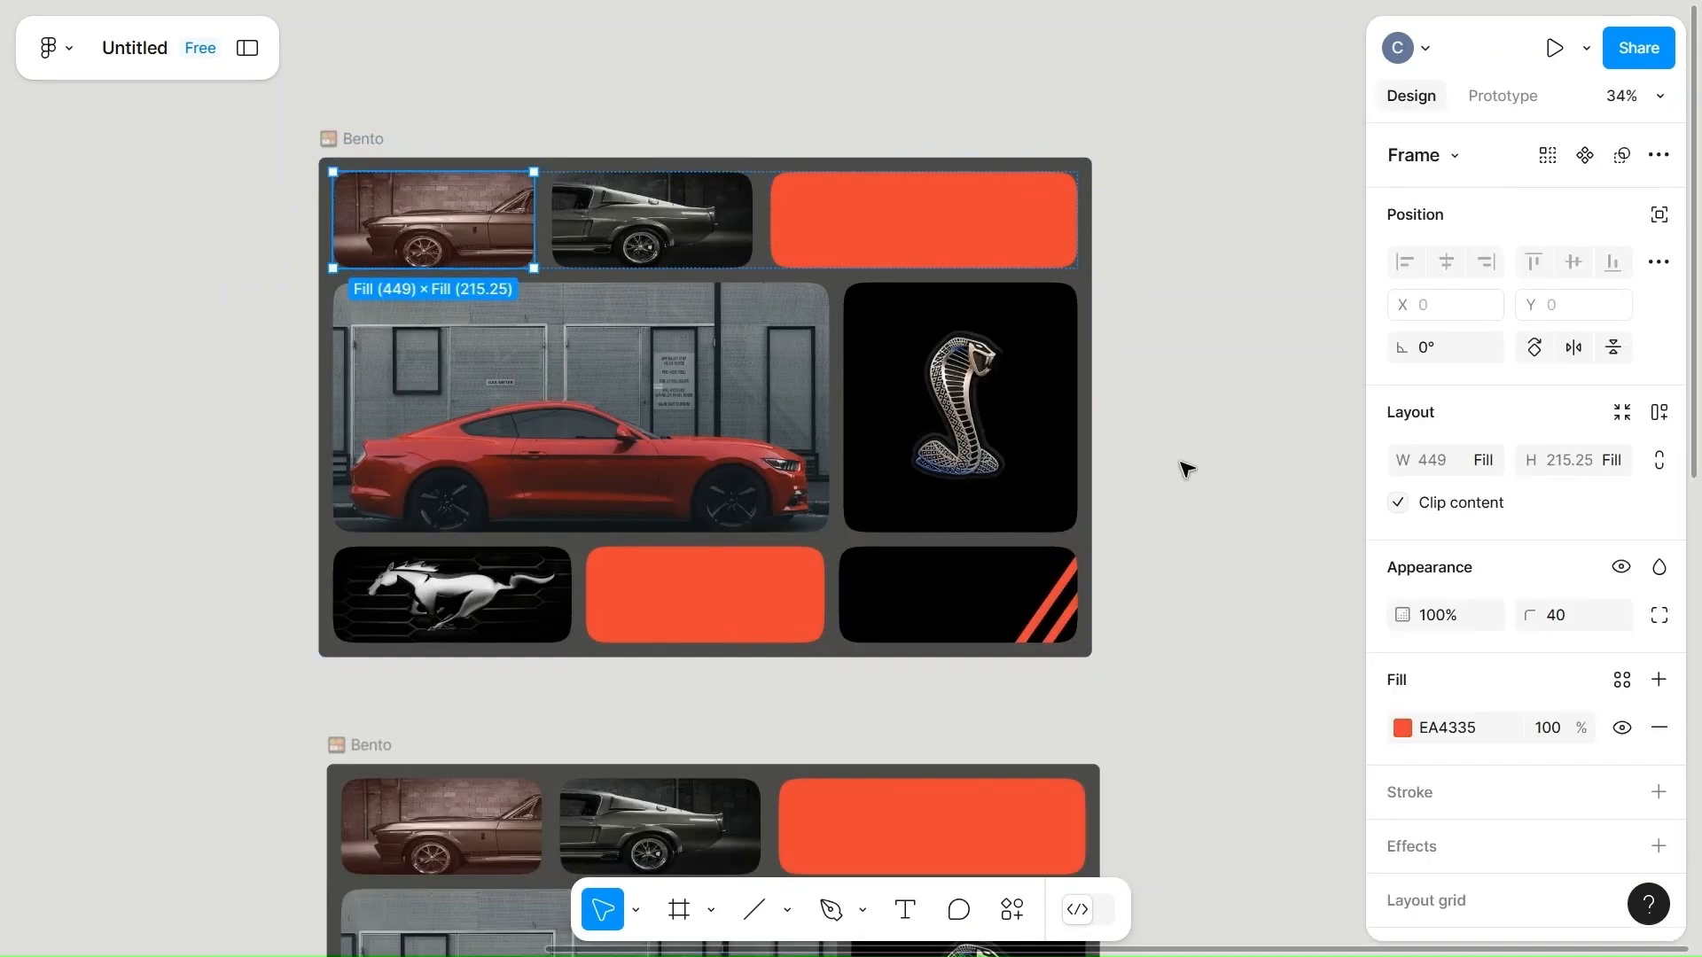
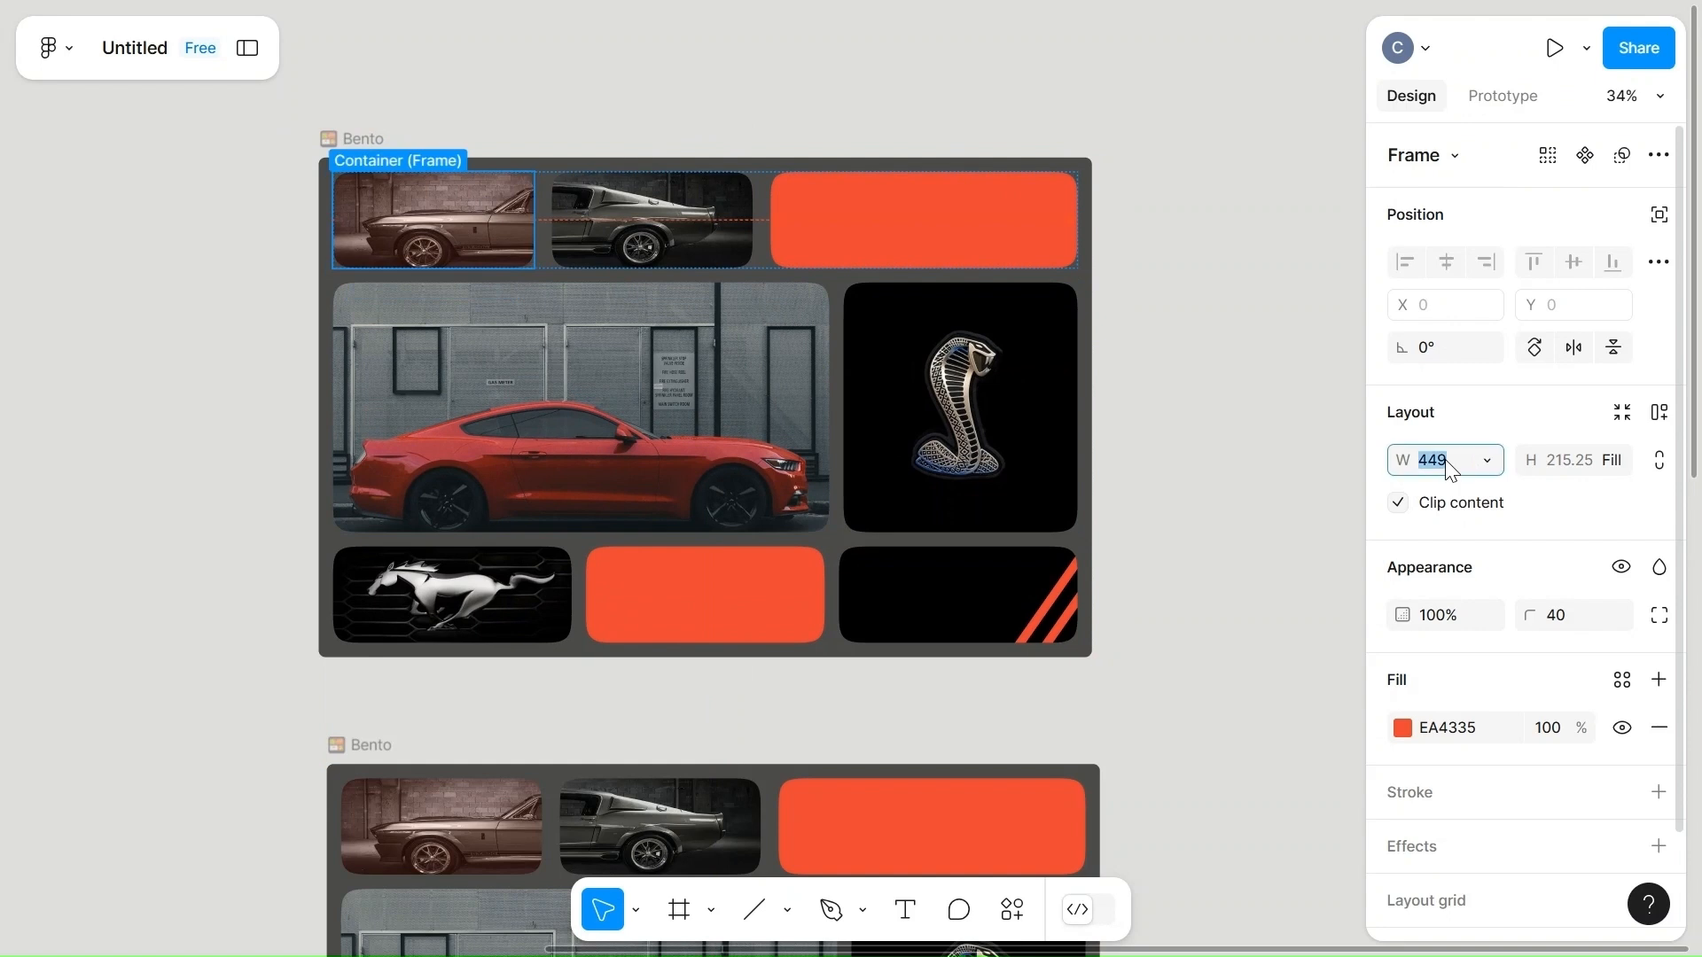
Set the width of both car image cards in the top row of the uppermost Bento frame to 0.
{"action": "left_click", "coordinate": [1227, 372]}
{"action": "left_click", "coordinate": [598, 252]}
{"action": "left_click", "coordinate": [599, 252]}
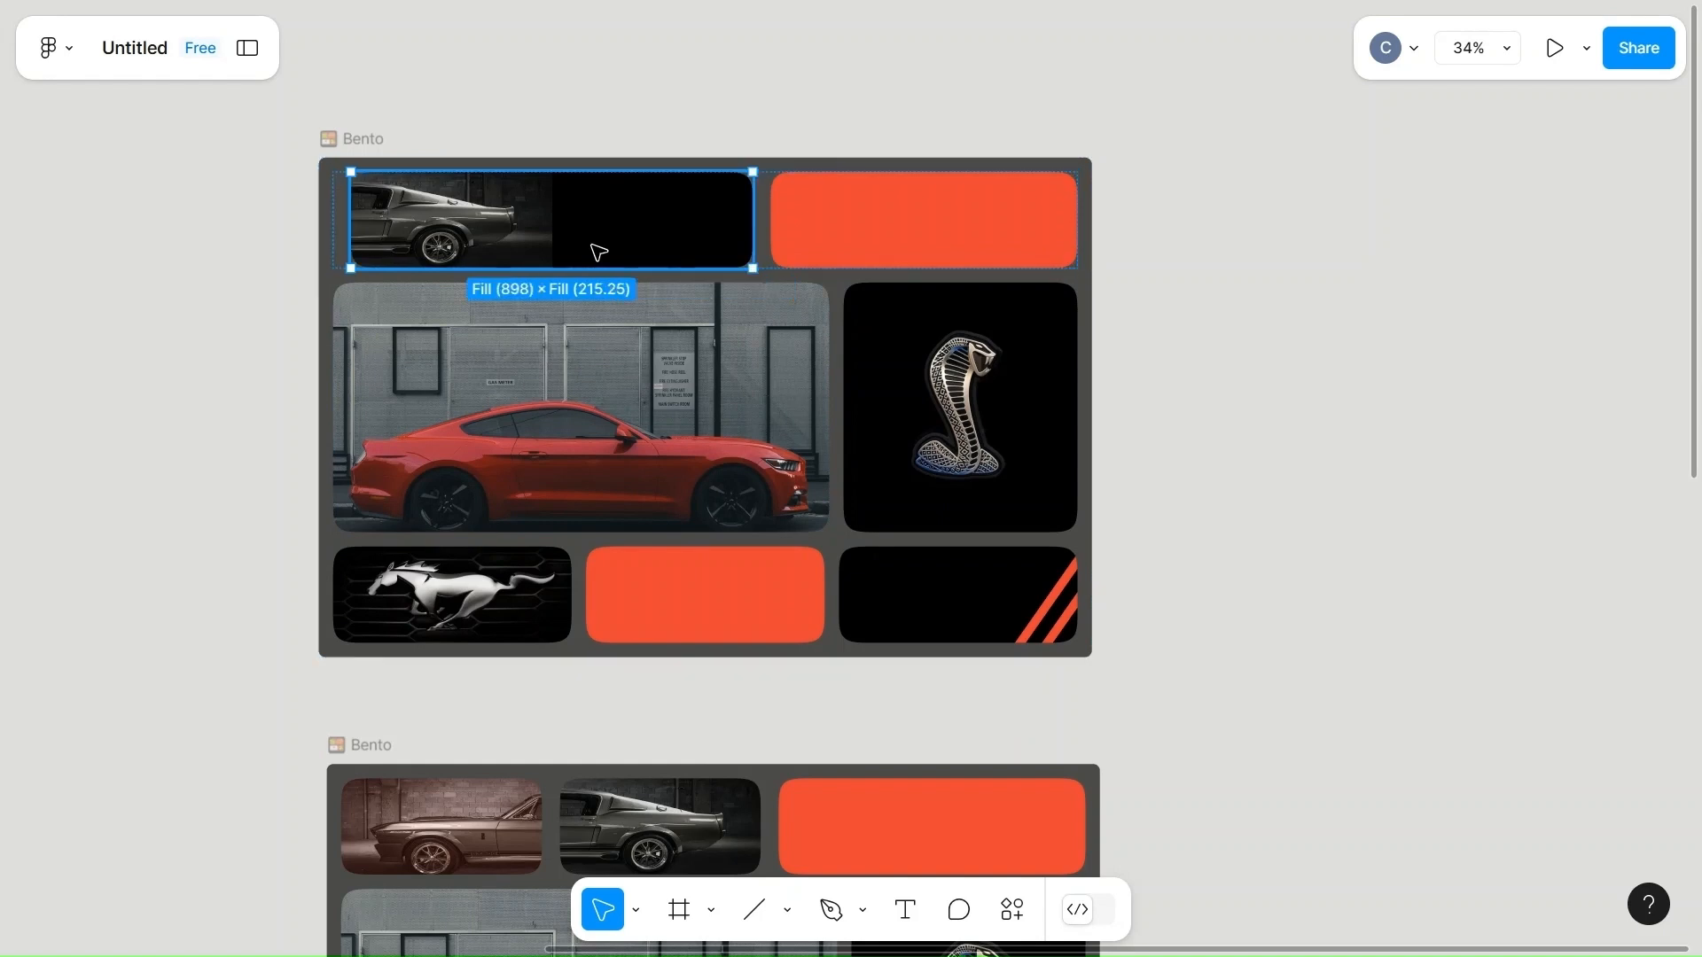
{"action": "left_click", "coordinate": [1440, 469]}
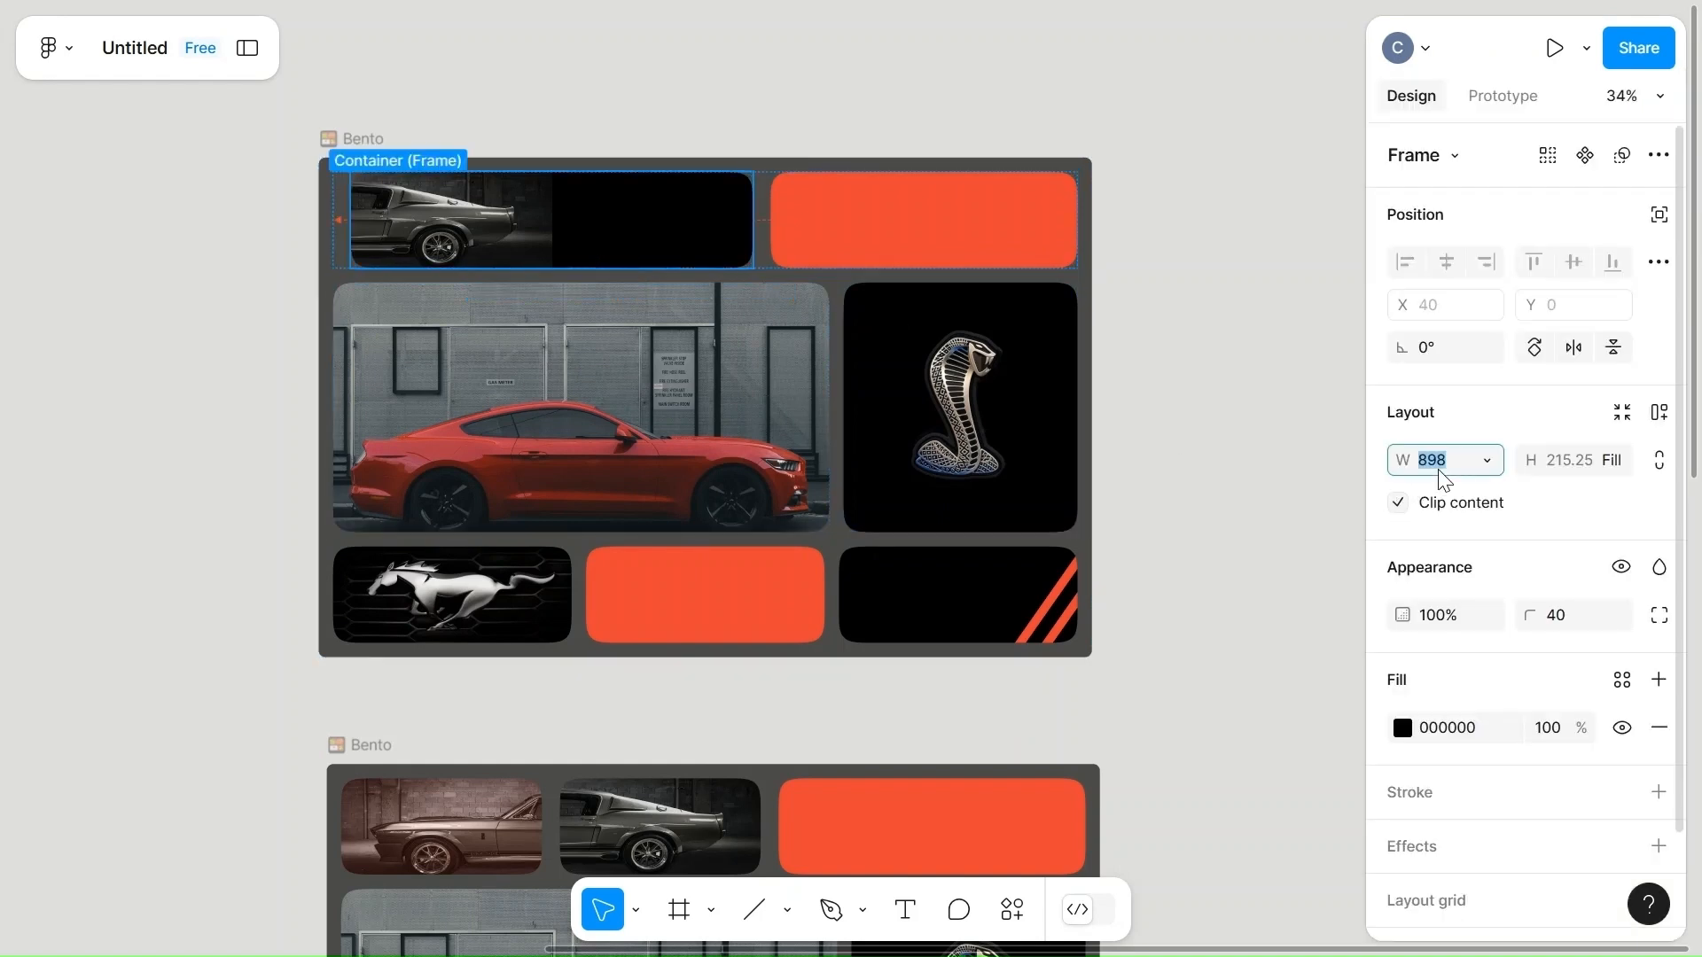
{"action": "left_click", "coordinate": [1232, 419]}
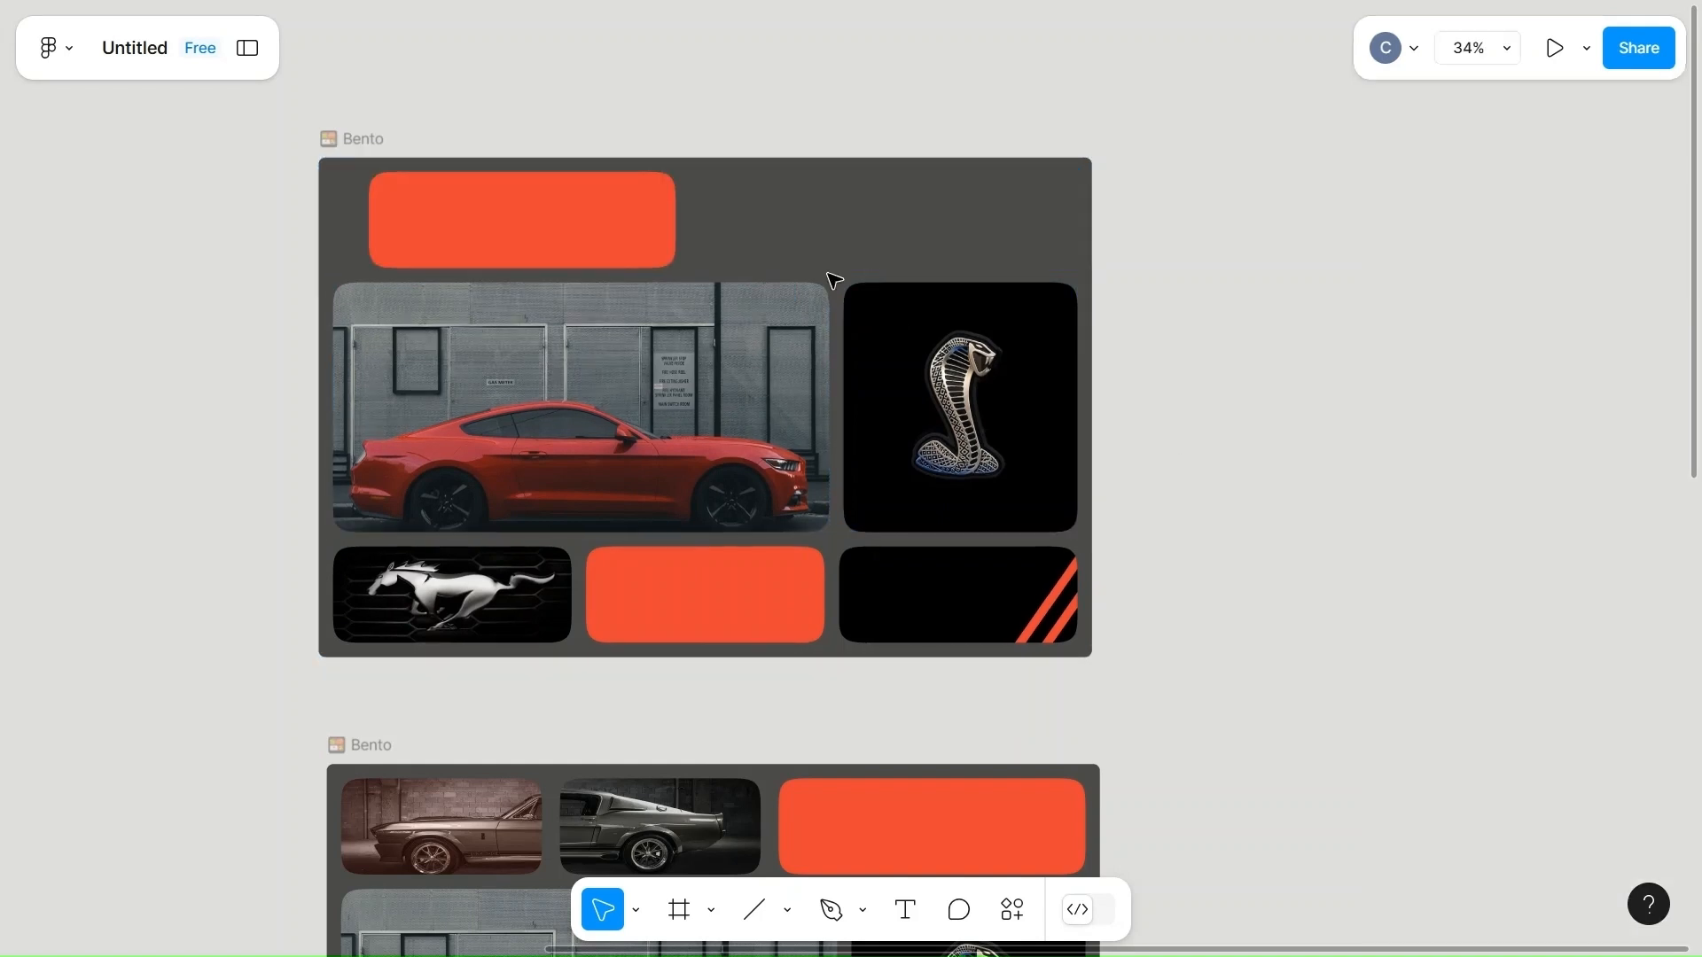
Set the width of the orange card in the uppermost Bento frame's top row to 0.
{"action": "left_click", "coordinate": [585, 258]}
{"action": "left_click", "coordinate": [565, 237]}
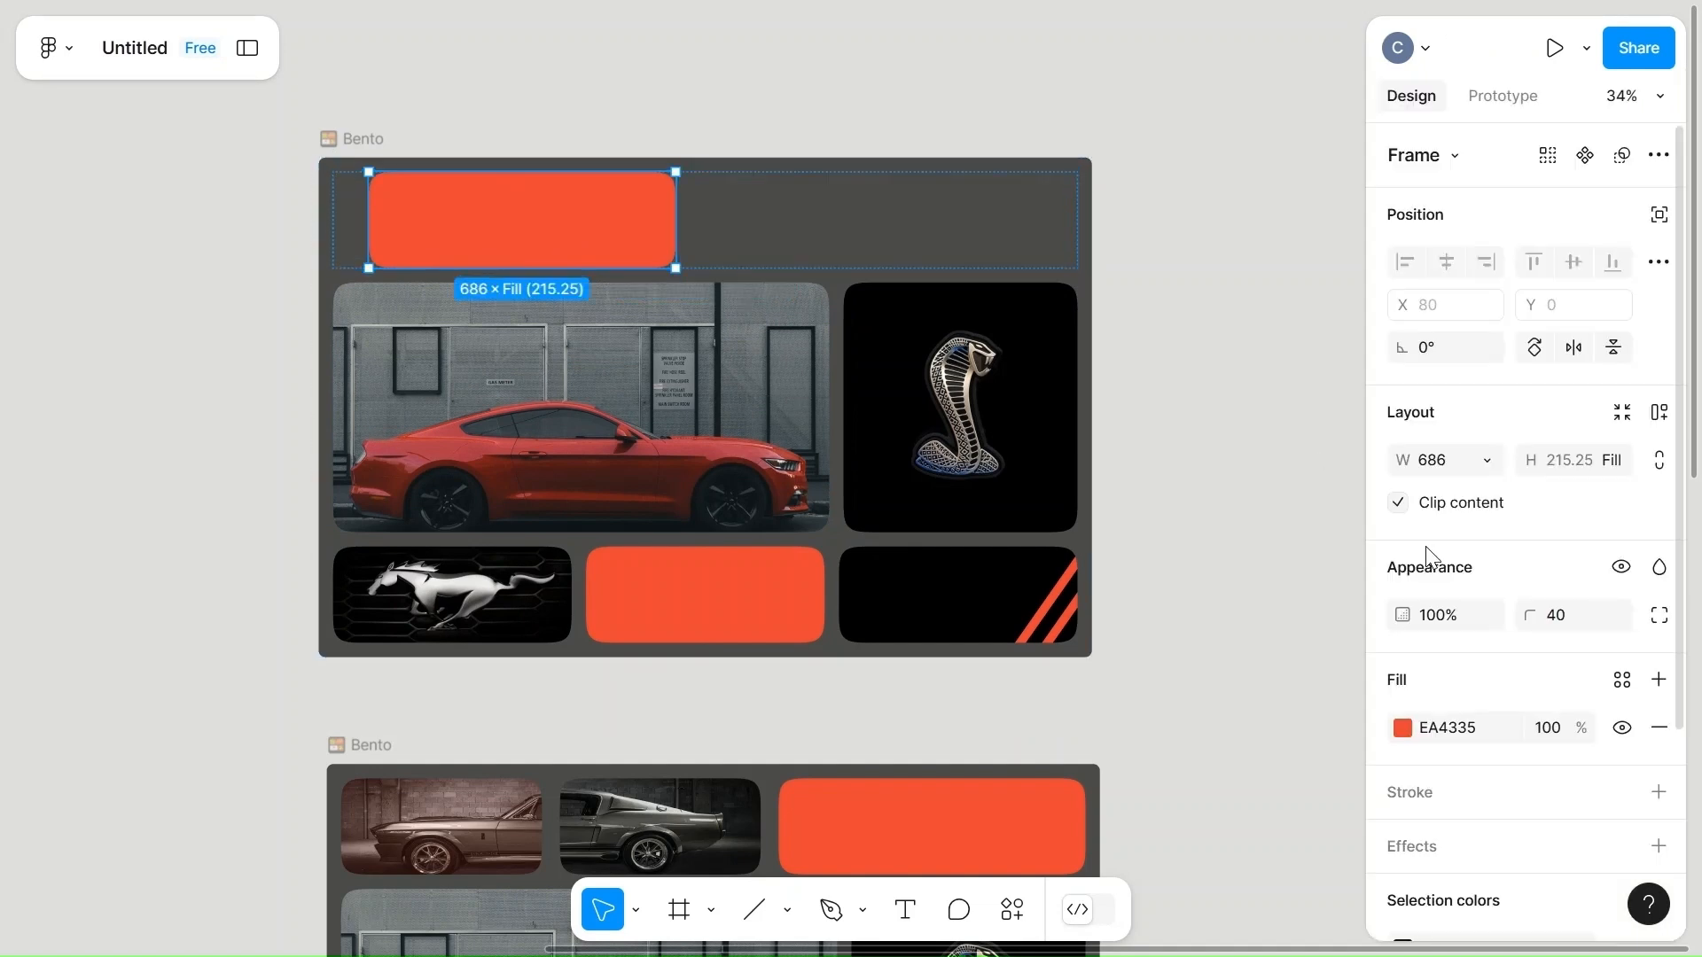
{"action": "left_click", "coordinate": [1461, 461]}
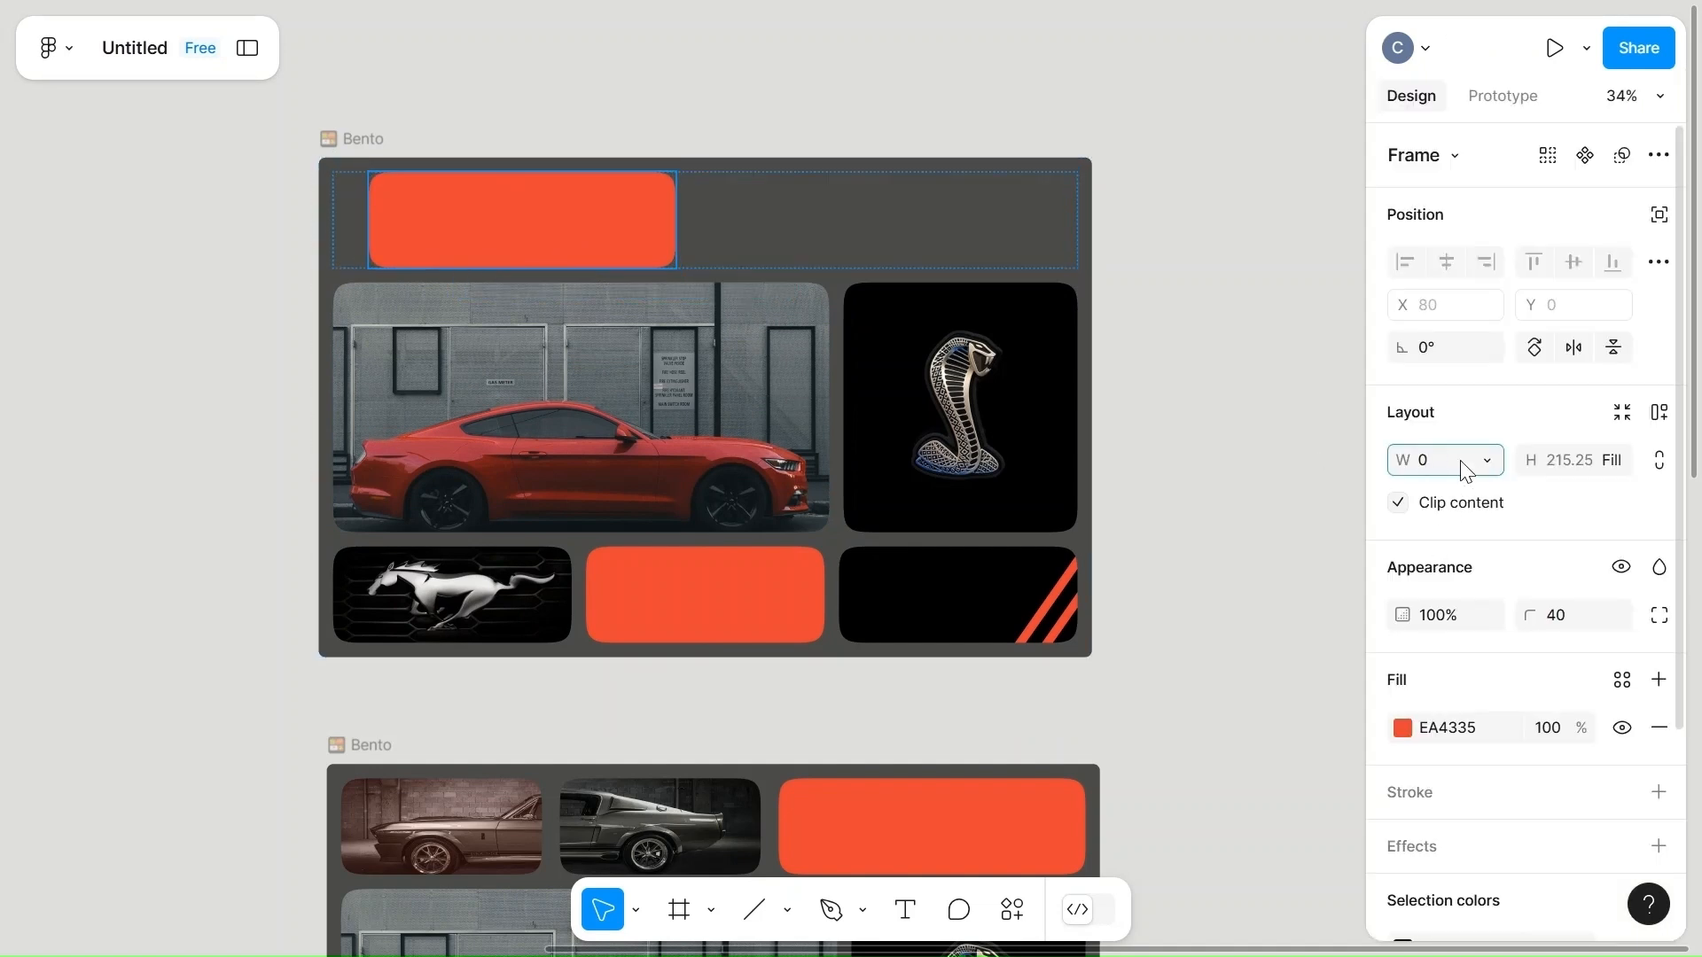
{"action": "type", "text": "0"}
{"action": "left_click", "coordinate": [1215, 467]}
Set the width of the running horse card in the uppermost Bento frame's bottom row to 0.
{"action": "left_click", "coordinate": [431, 626]}
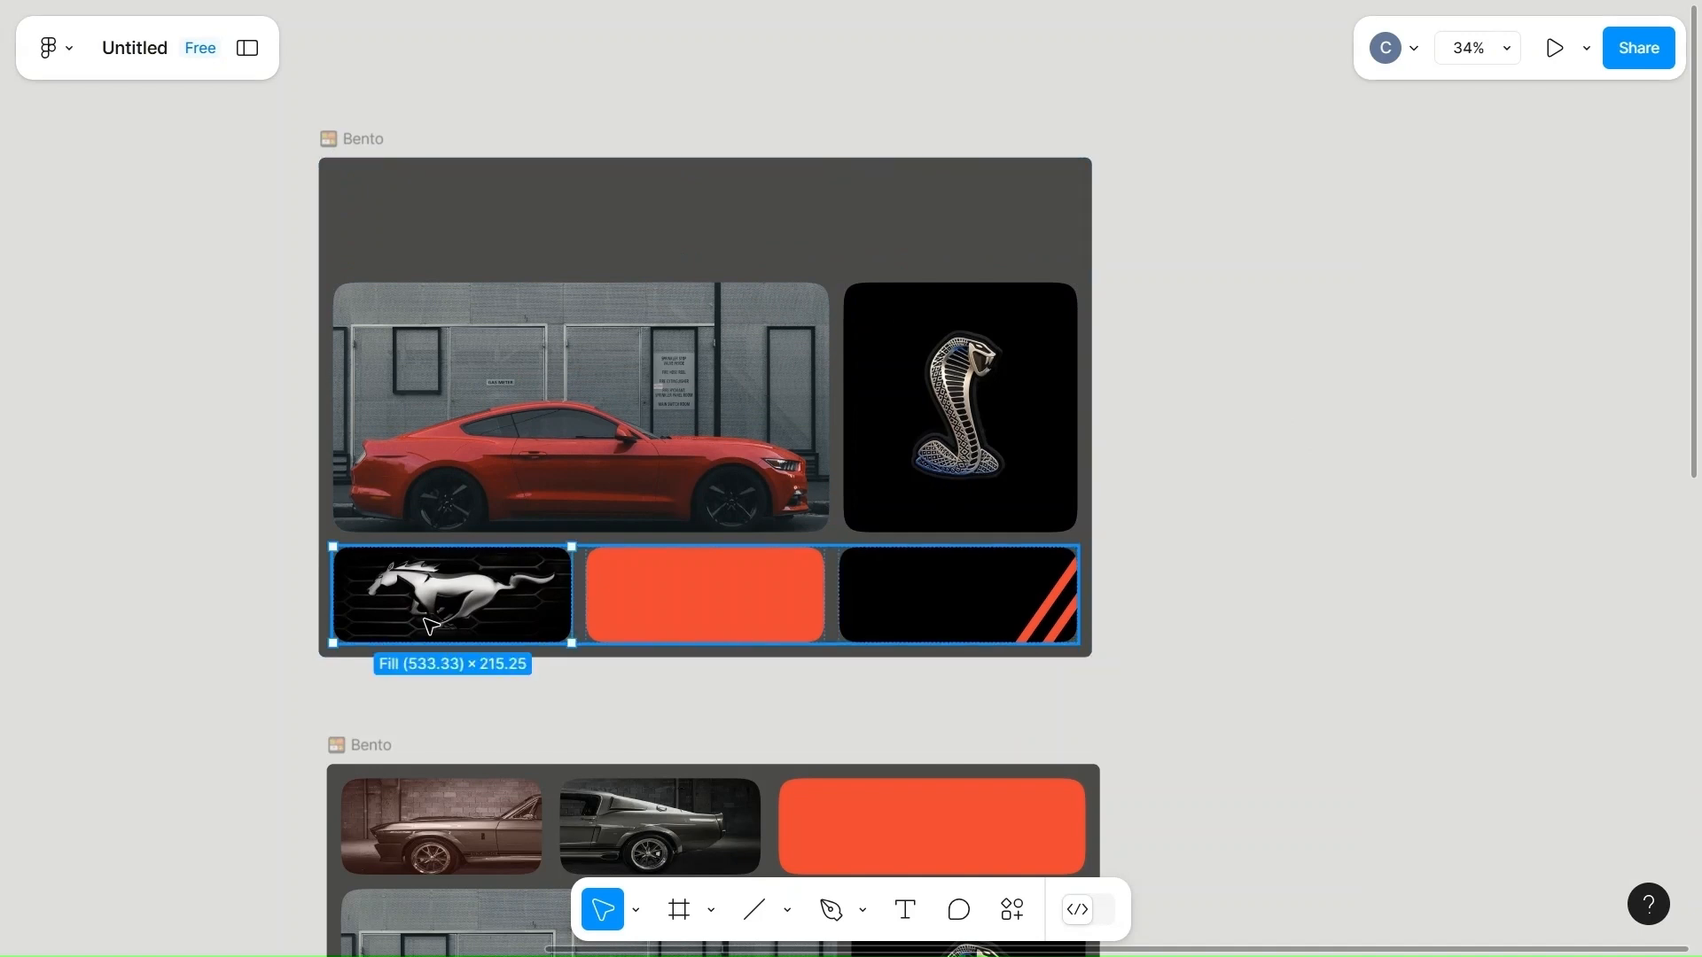
{"action": "left_click", "coordinate": [1428, 459]}
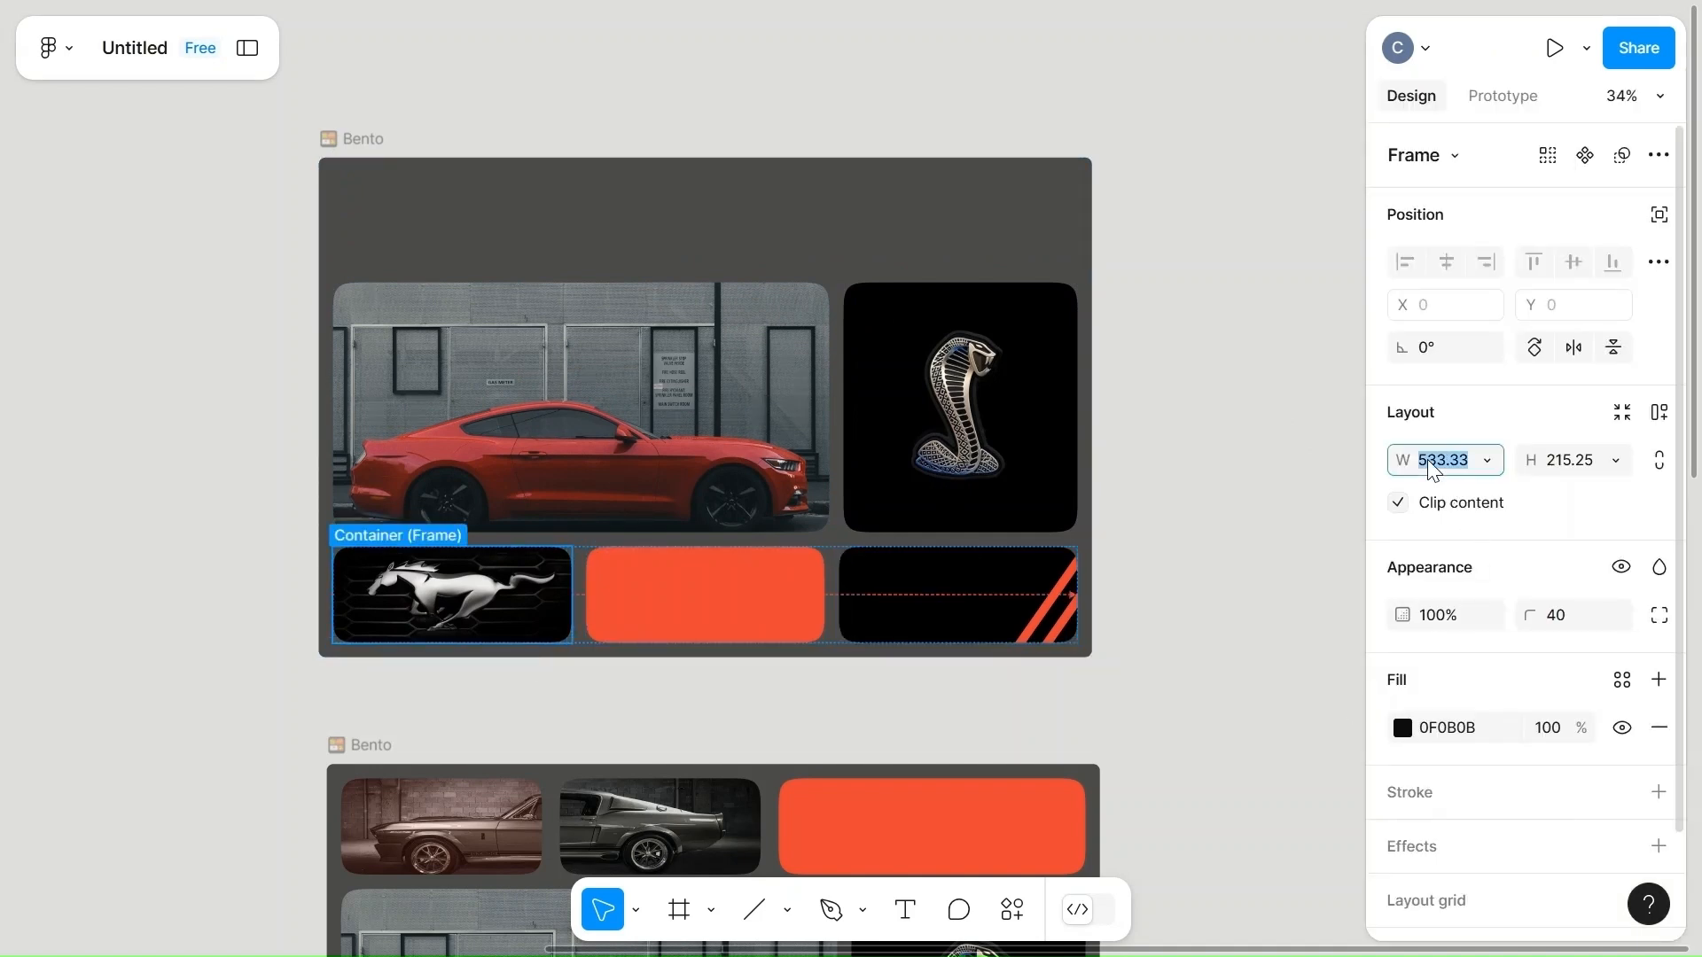
{"action": "type", "text": "0"}
{"action": "left_click", "coordinate": [1166, 548]}
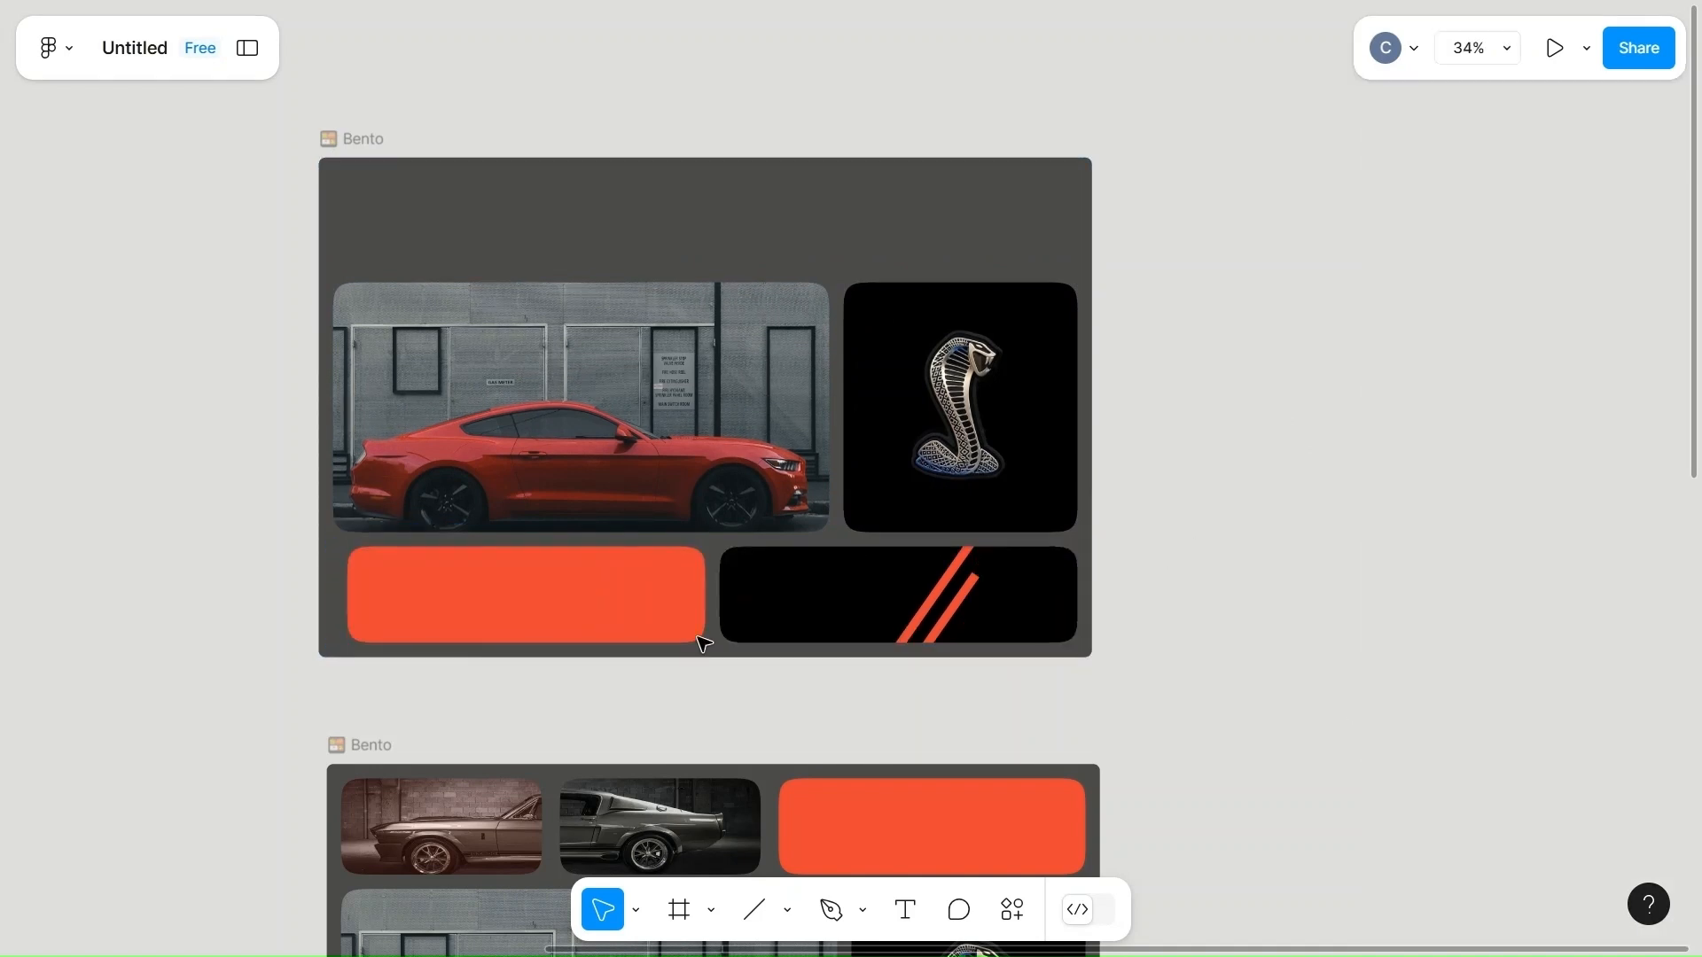
Set the width of the orange card in the uppermost Bento frame's bottom row to 0.
{"action": "double_click", "coordinate": [562, 634]}
{"action": "left_click", "coordinate": [1440, 461]}
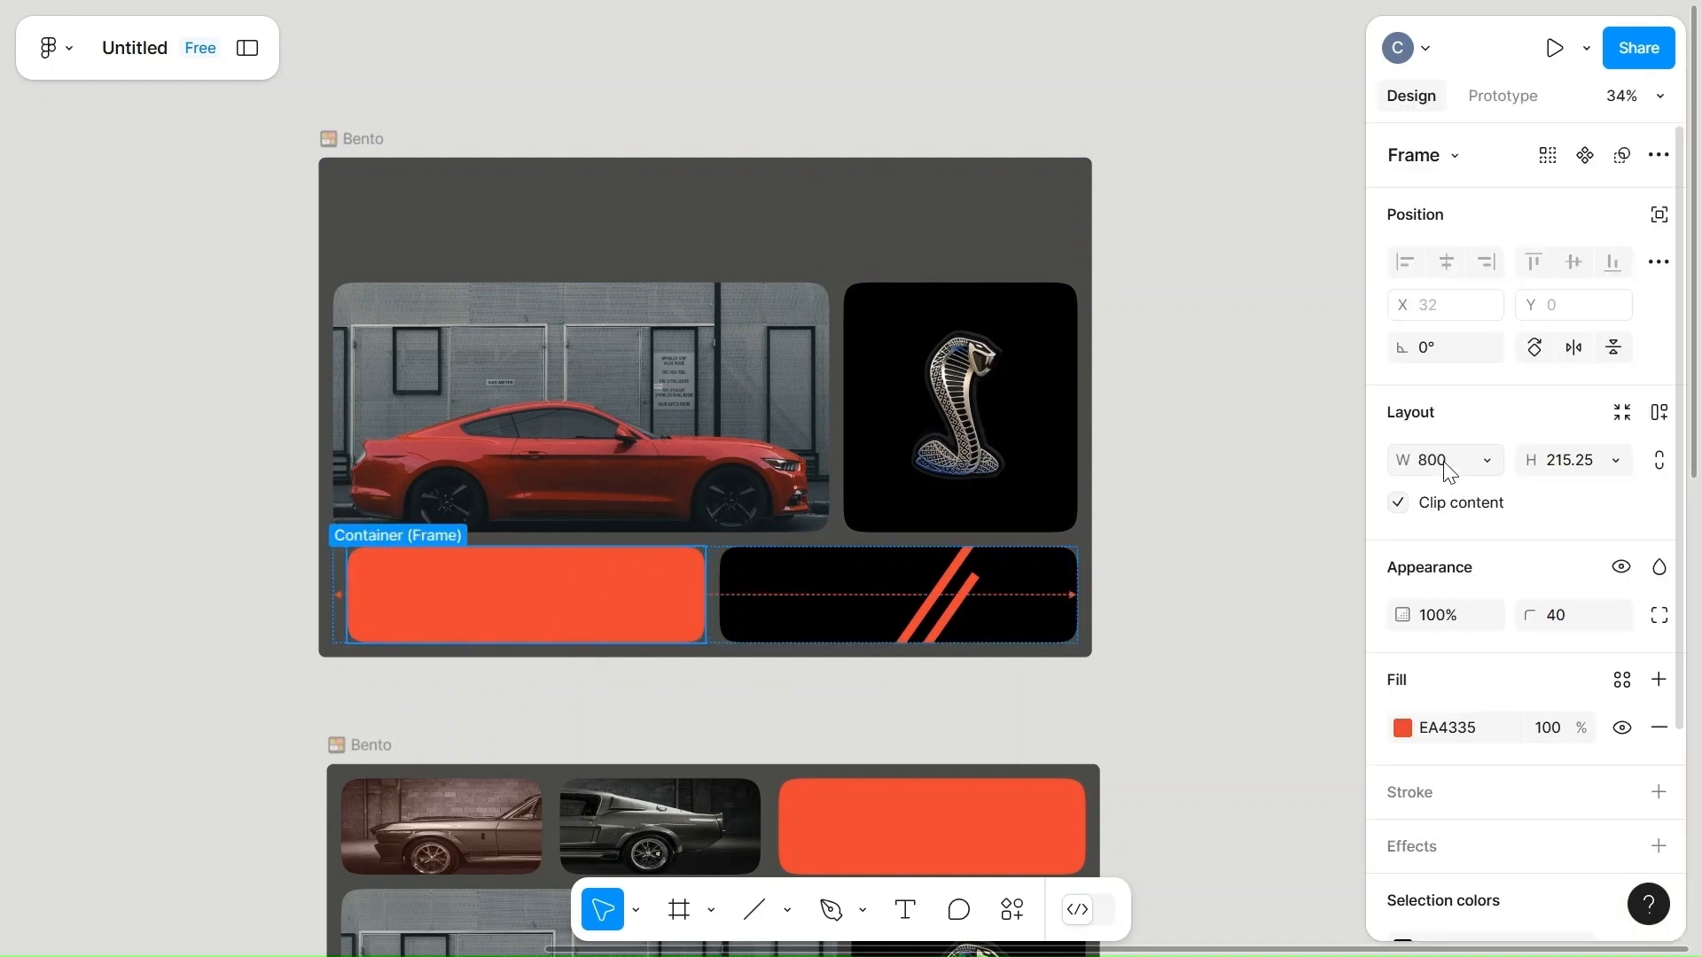
{"action": "type", "text": "0"}
{"action": "left_click", "coordinate": [1186, 616]}
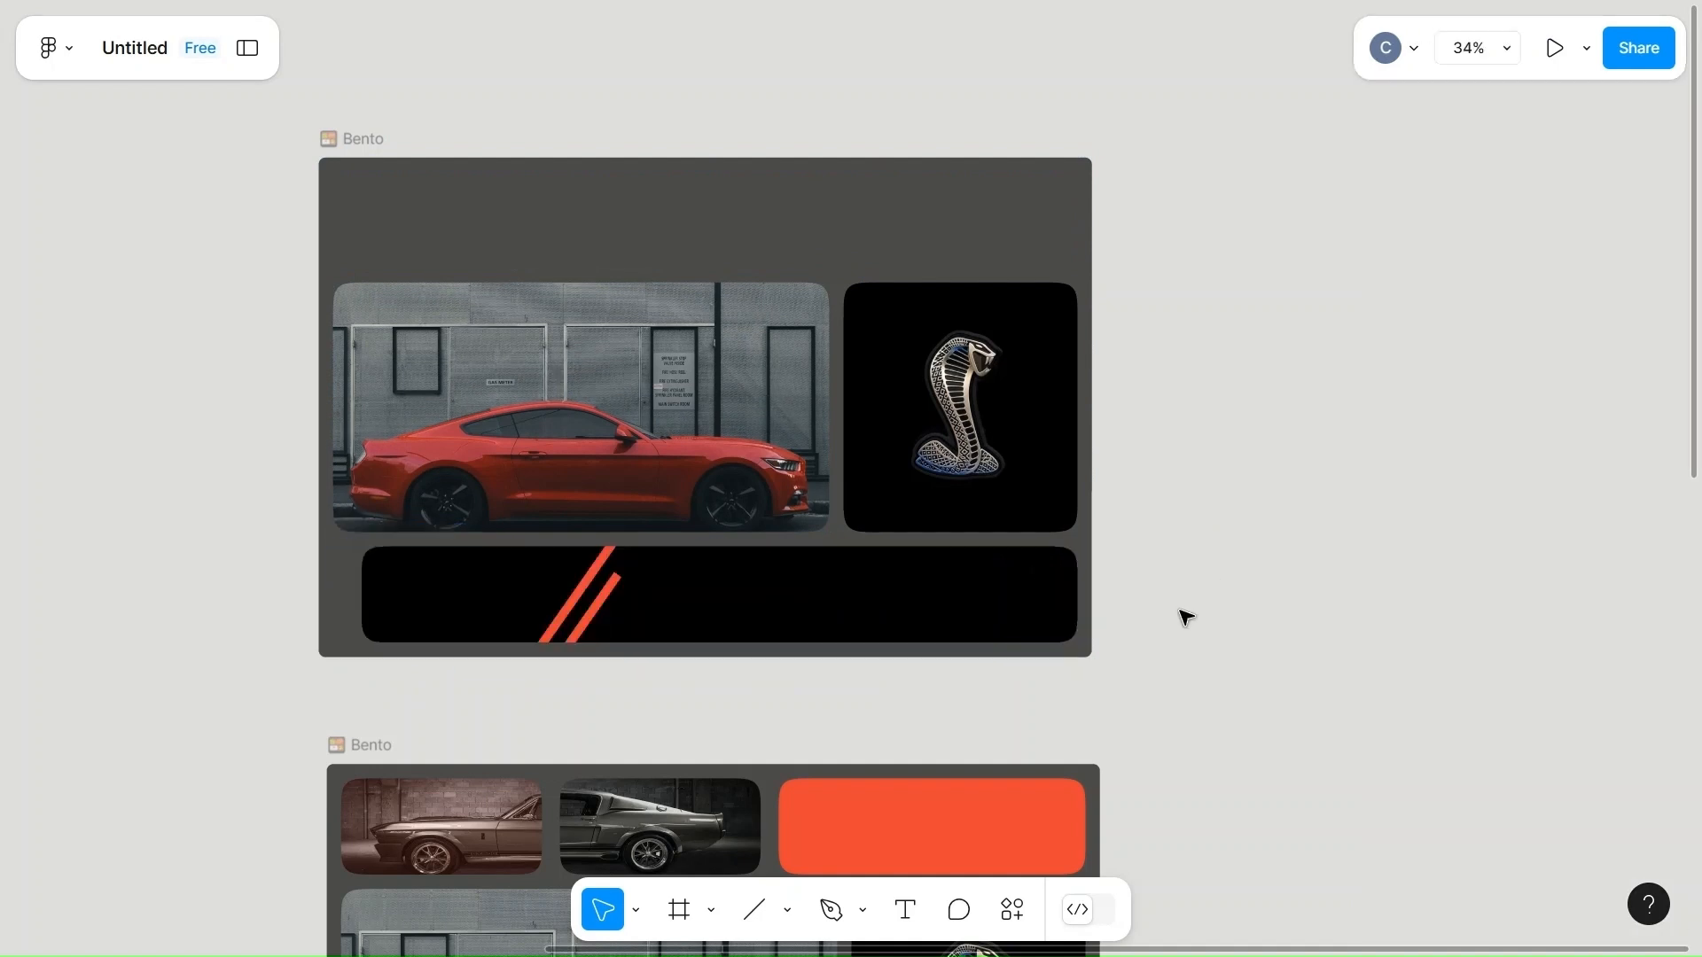
Set the width of the black card with orange stripes in the uppermost frame's bottom row to 0.
{"action": "double_click", "coordinate": [779, 623]}
{"action": "left_click", "coordinate": [1442, 470]}
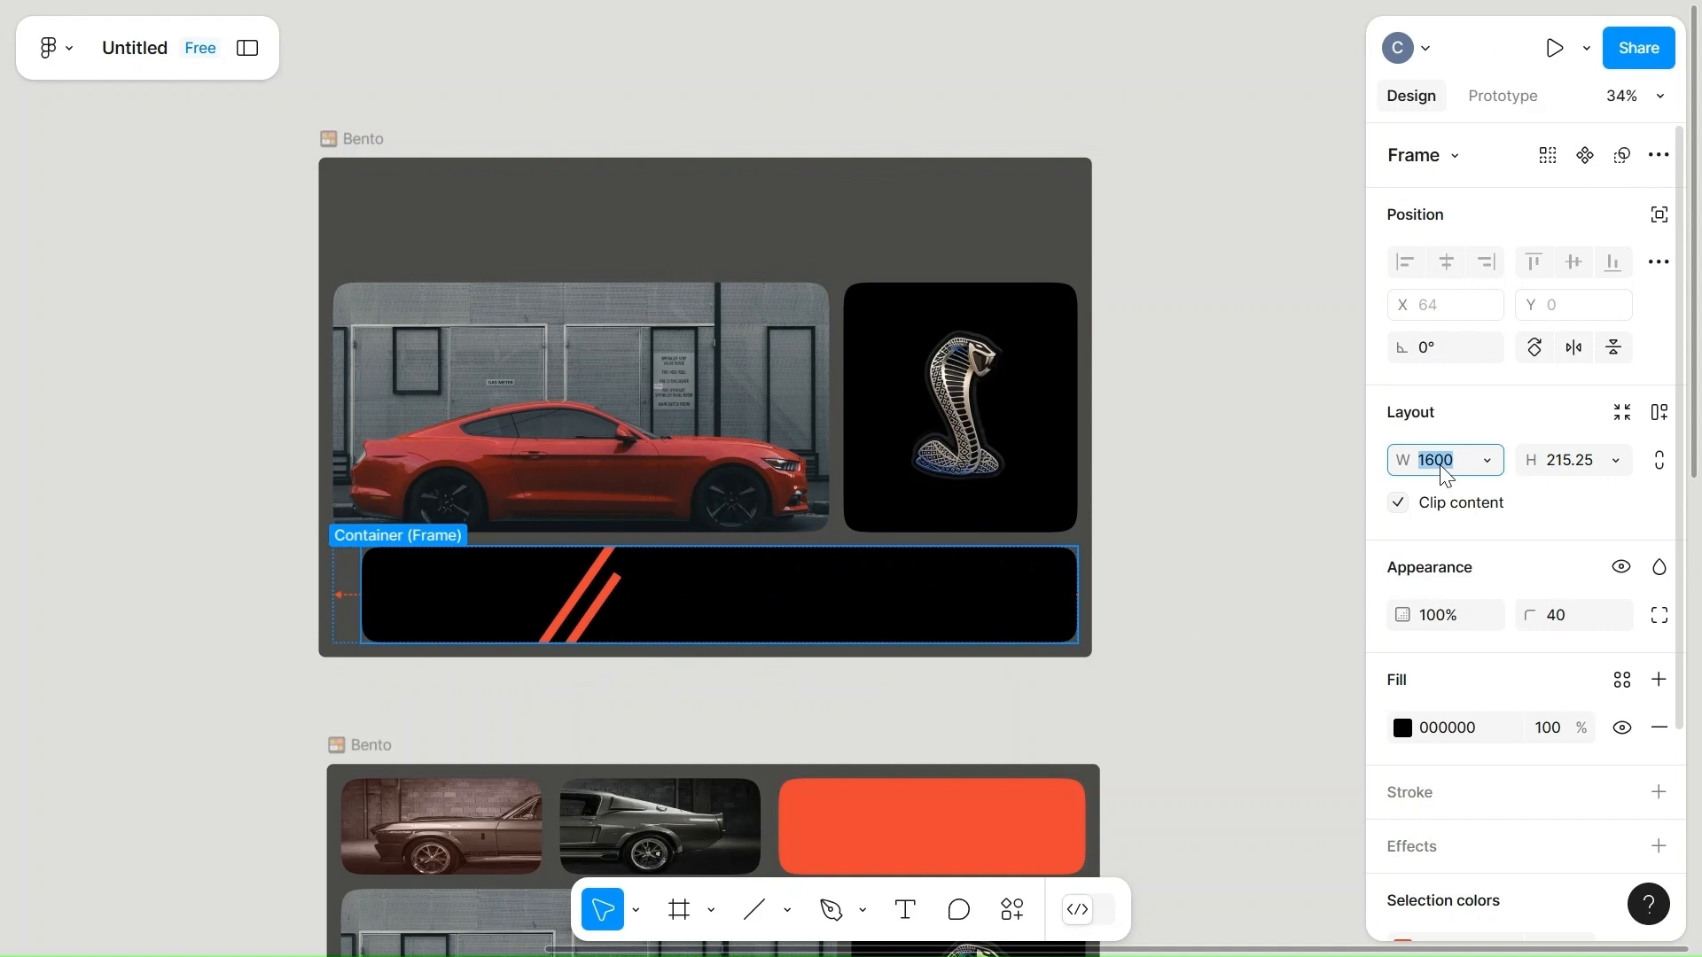
{"action": "type", "text": "0"}
{"action": "left_click", "coordinate": [1170, 631]}
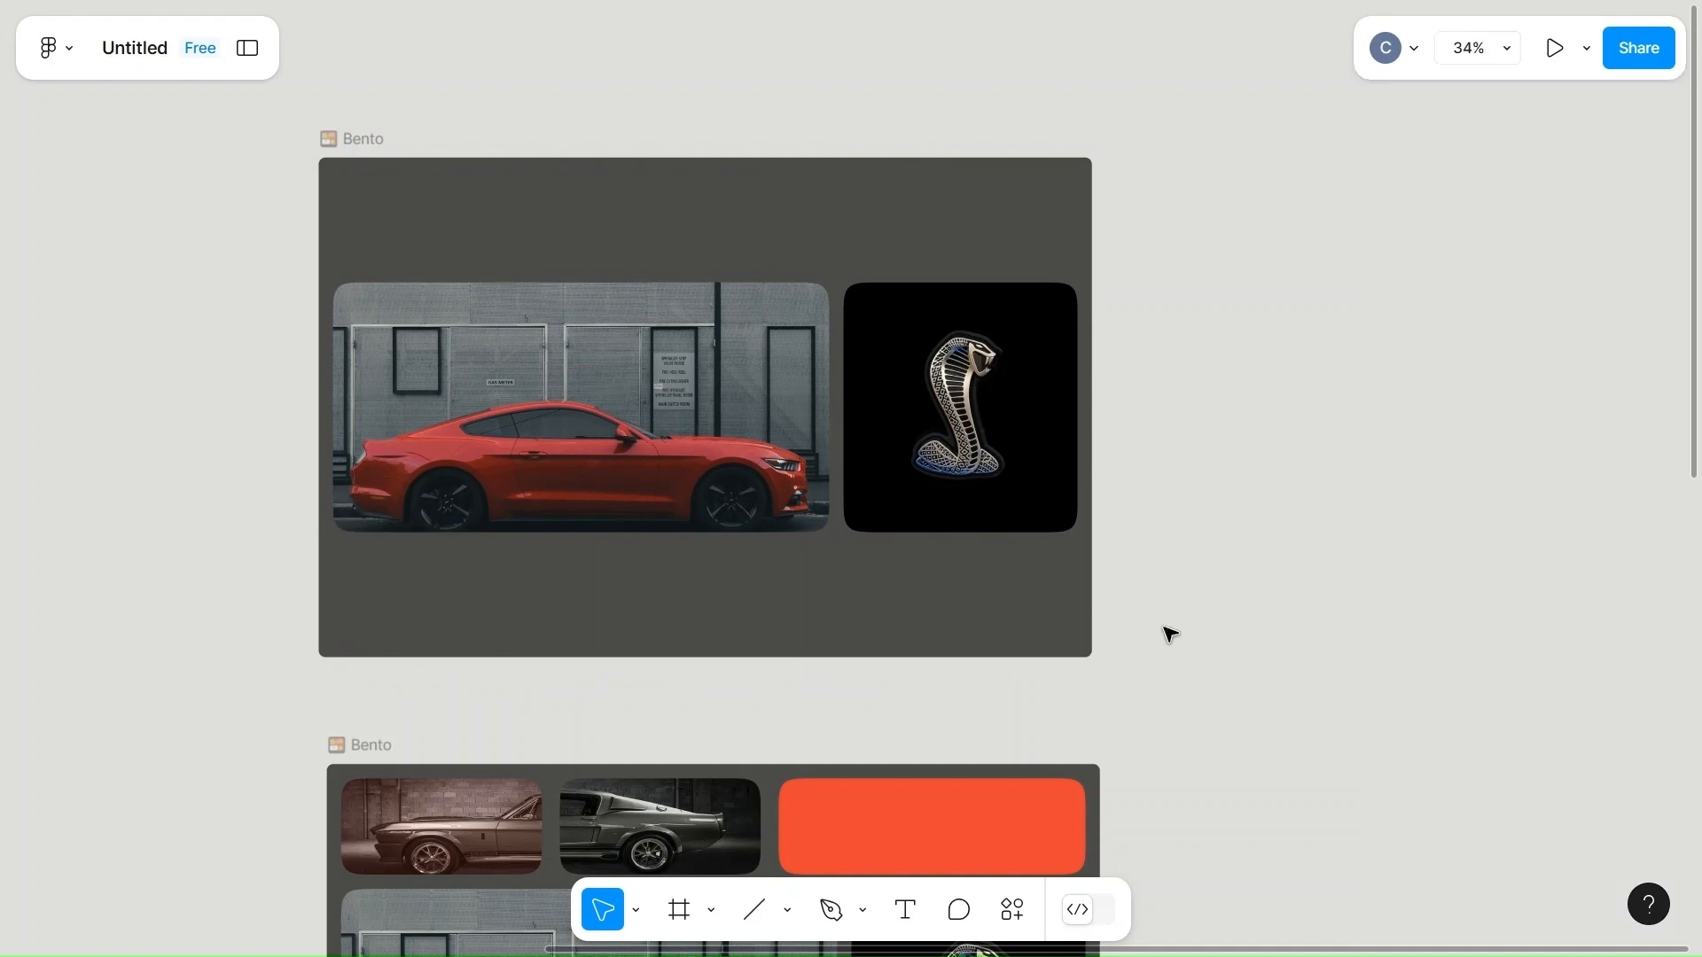
Set the width of the cobra logo card in the uppermost Bento frame's middle row to 0.
{"action": "left_click", "coordinate": [620, 444]}
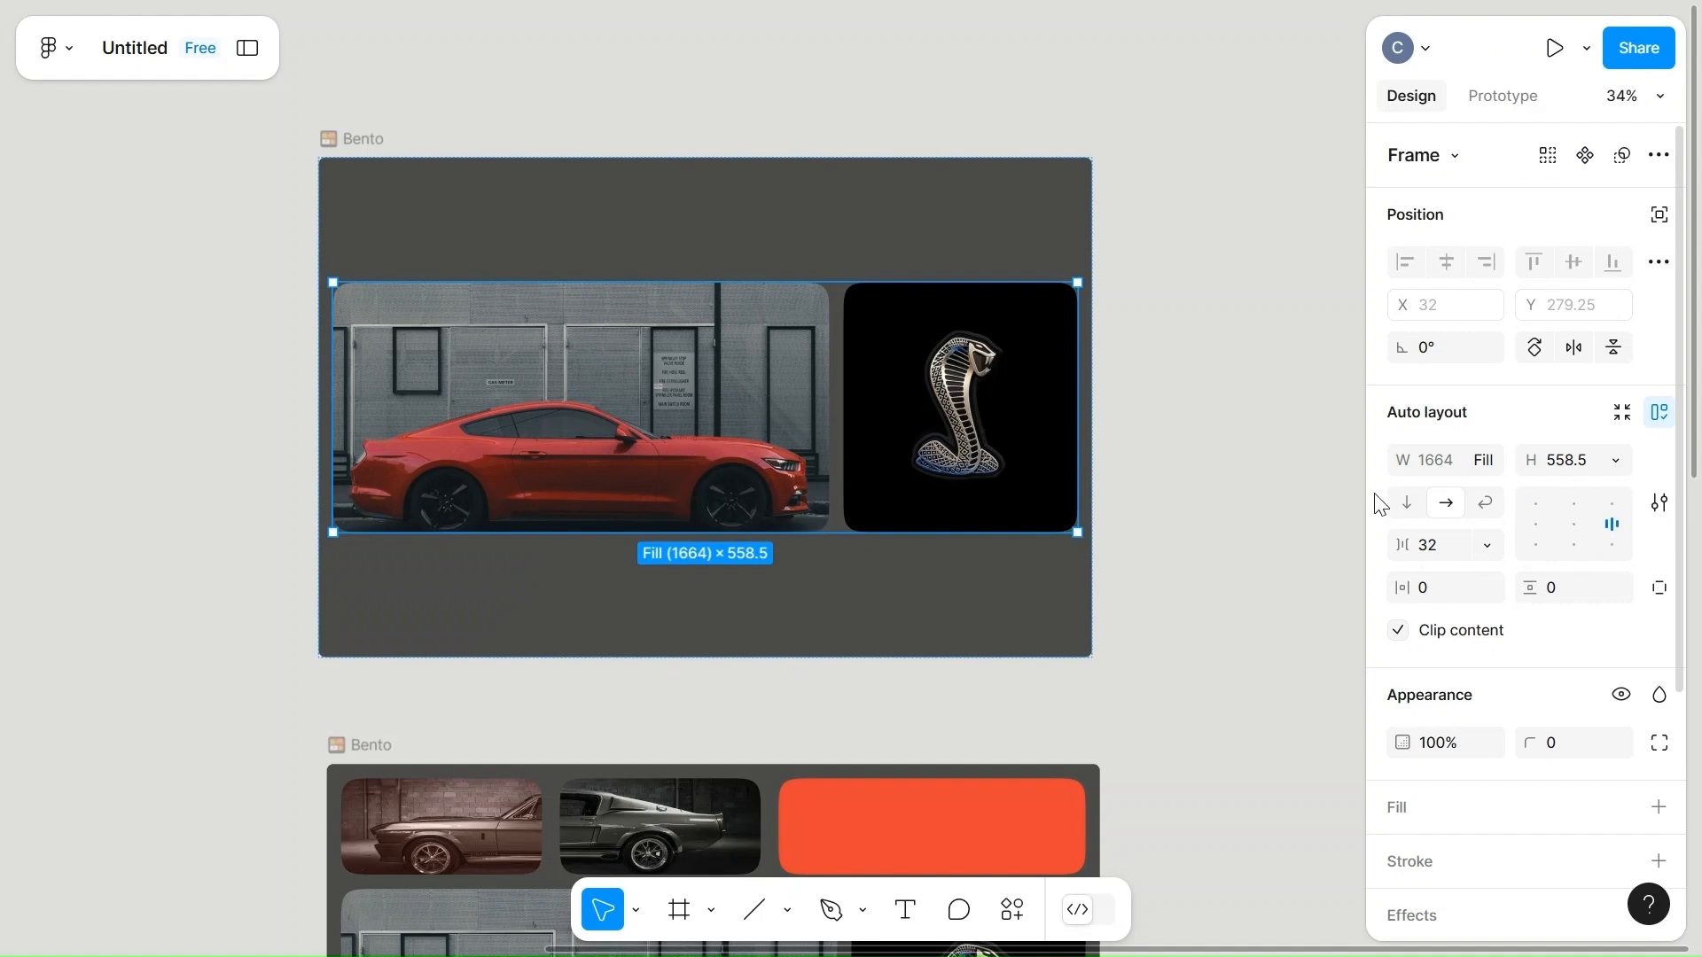
{"action": "left_click", "coordinate": [985, 455]}
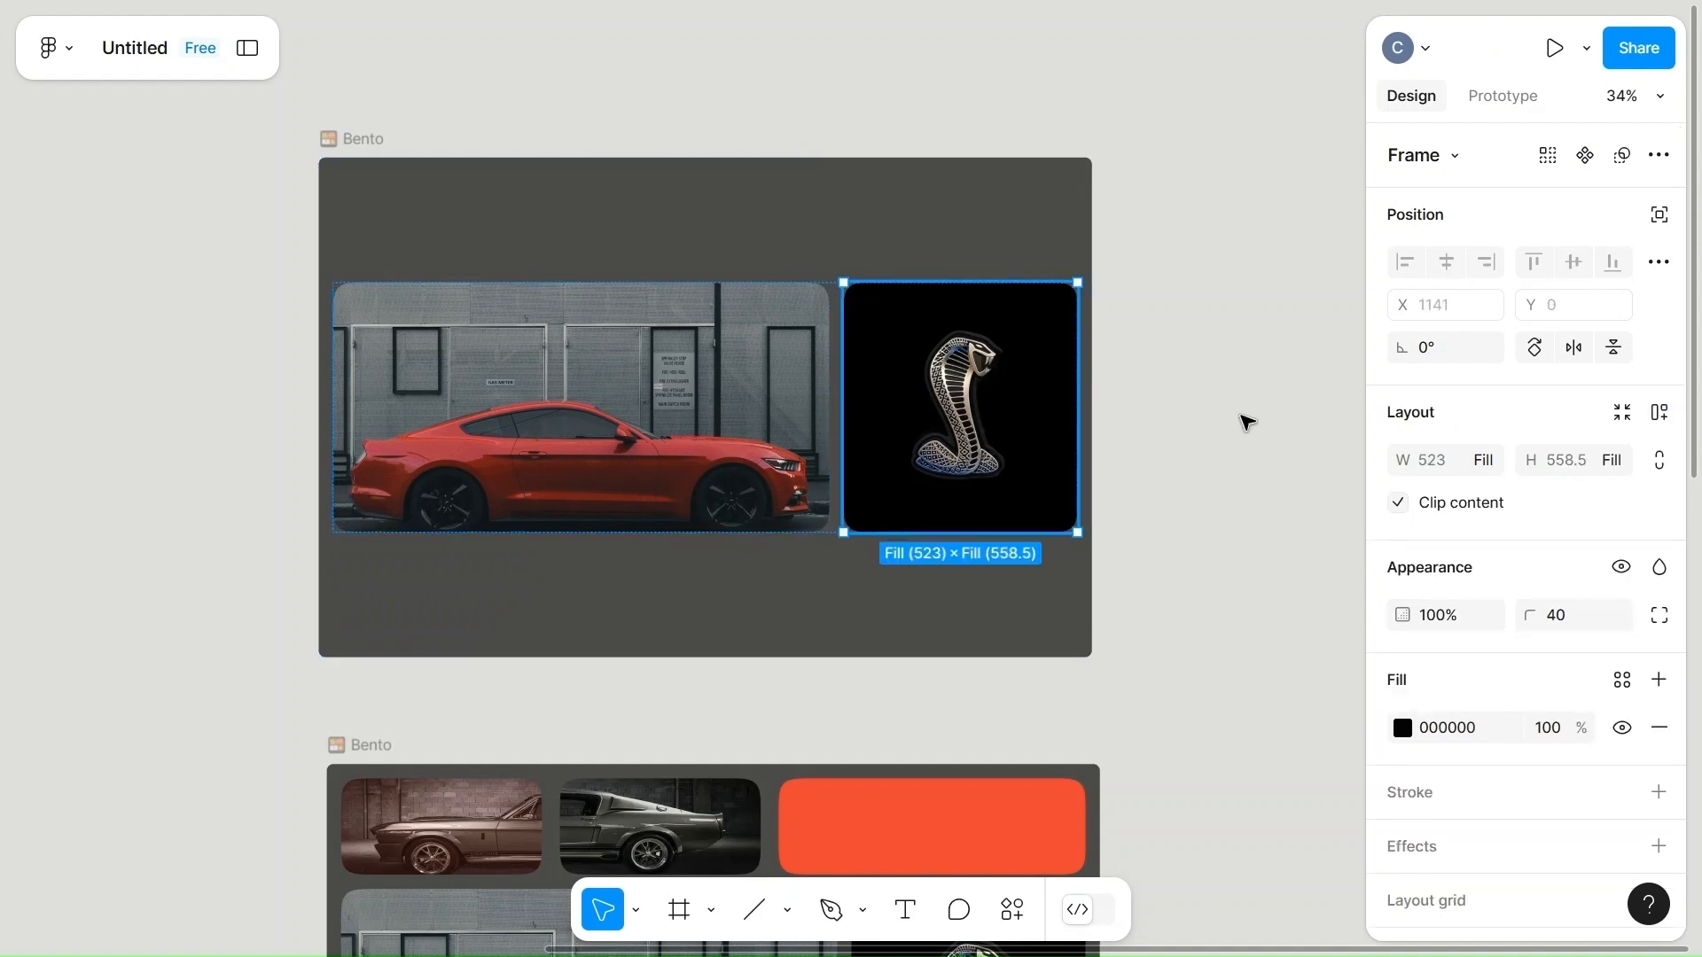
{"action": "left_click", "coordinate": [1436, 461]}
{"action": "type", "text": "0"}
{"action": "left_click", "coordinate": [1216, 558]}
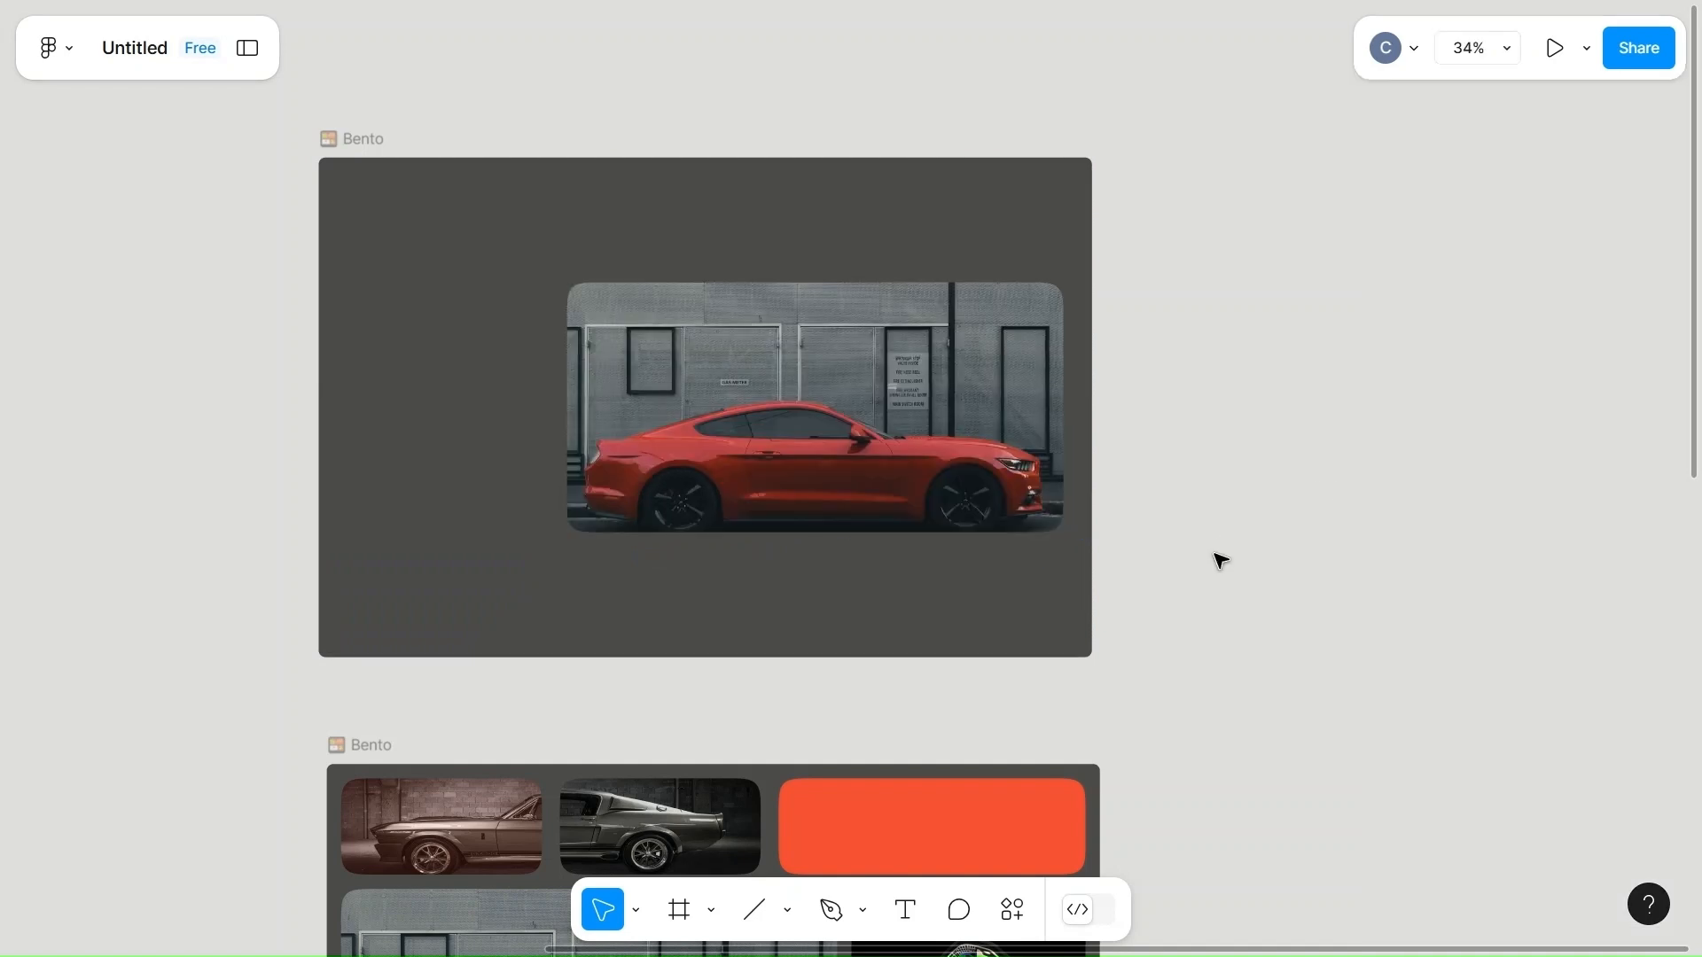
Set the width of the large red car card in the uppermost Bento frame to 0.
{"action": "left_click", "coordinate": [915, 469]}
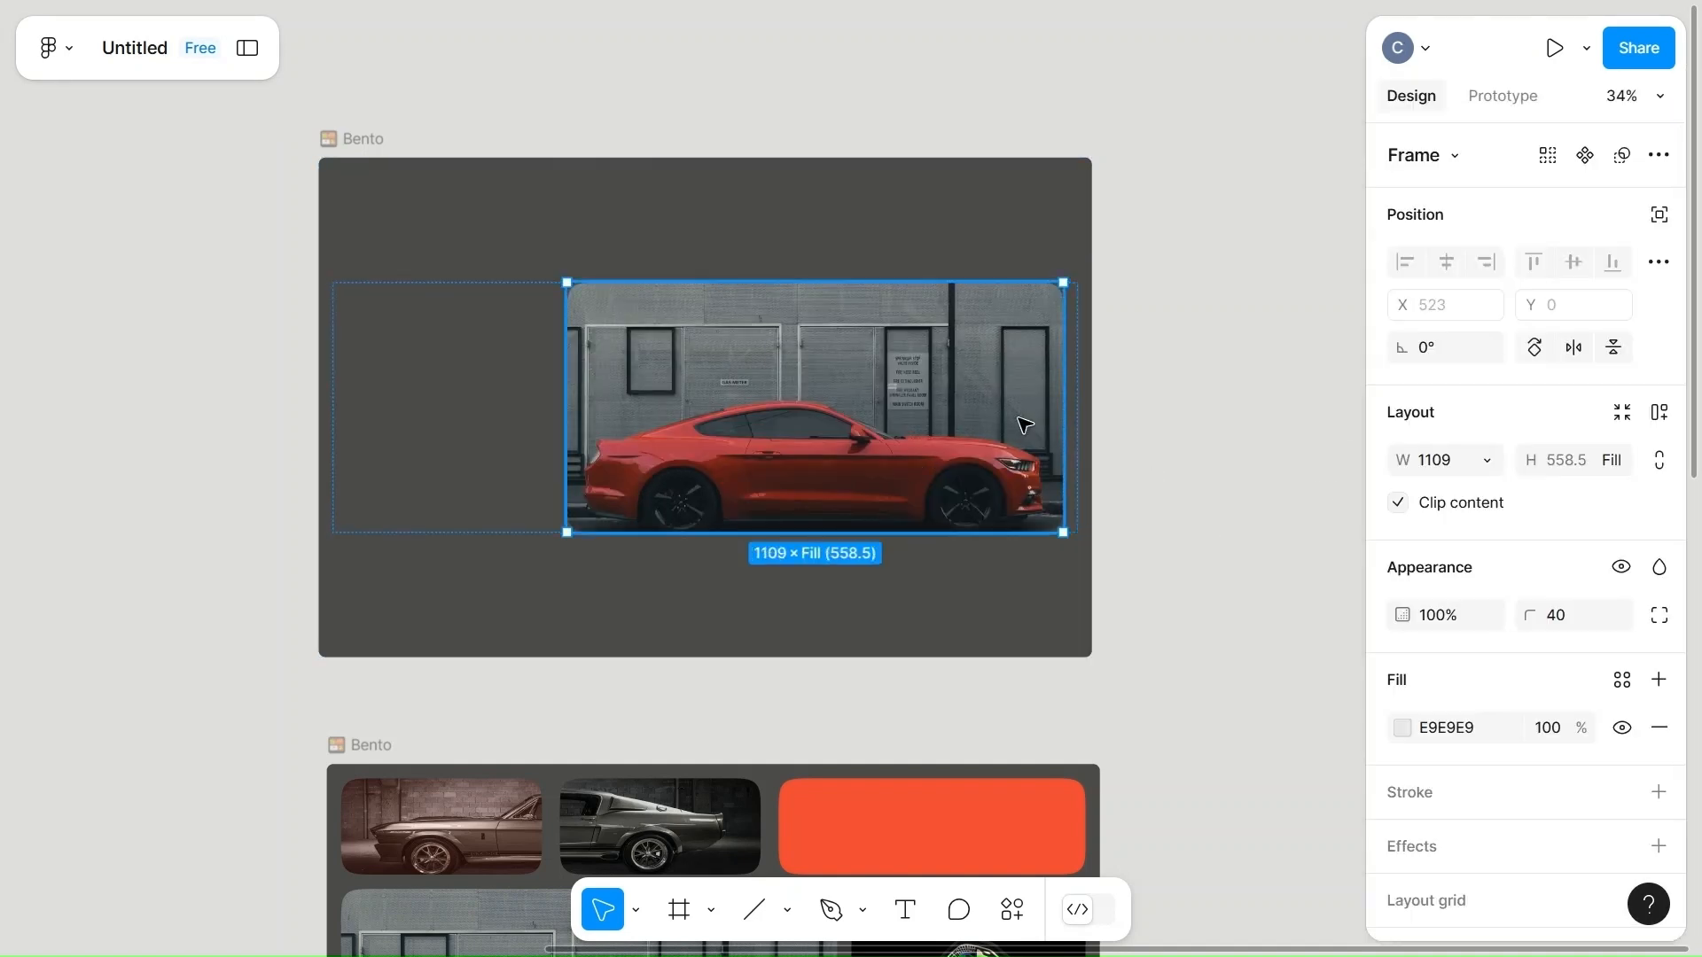
{"action": "left_click", "coordinate": [1451, 476]}
{"action": "type", "text": "0"}
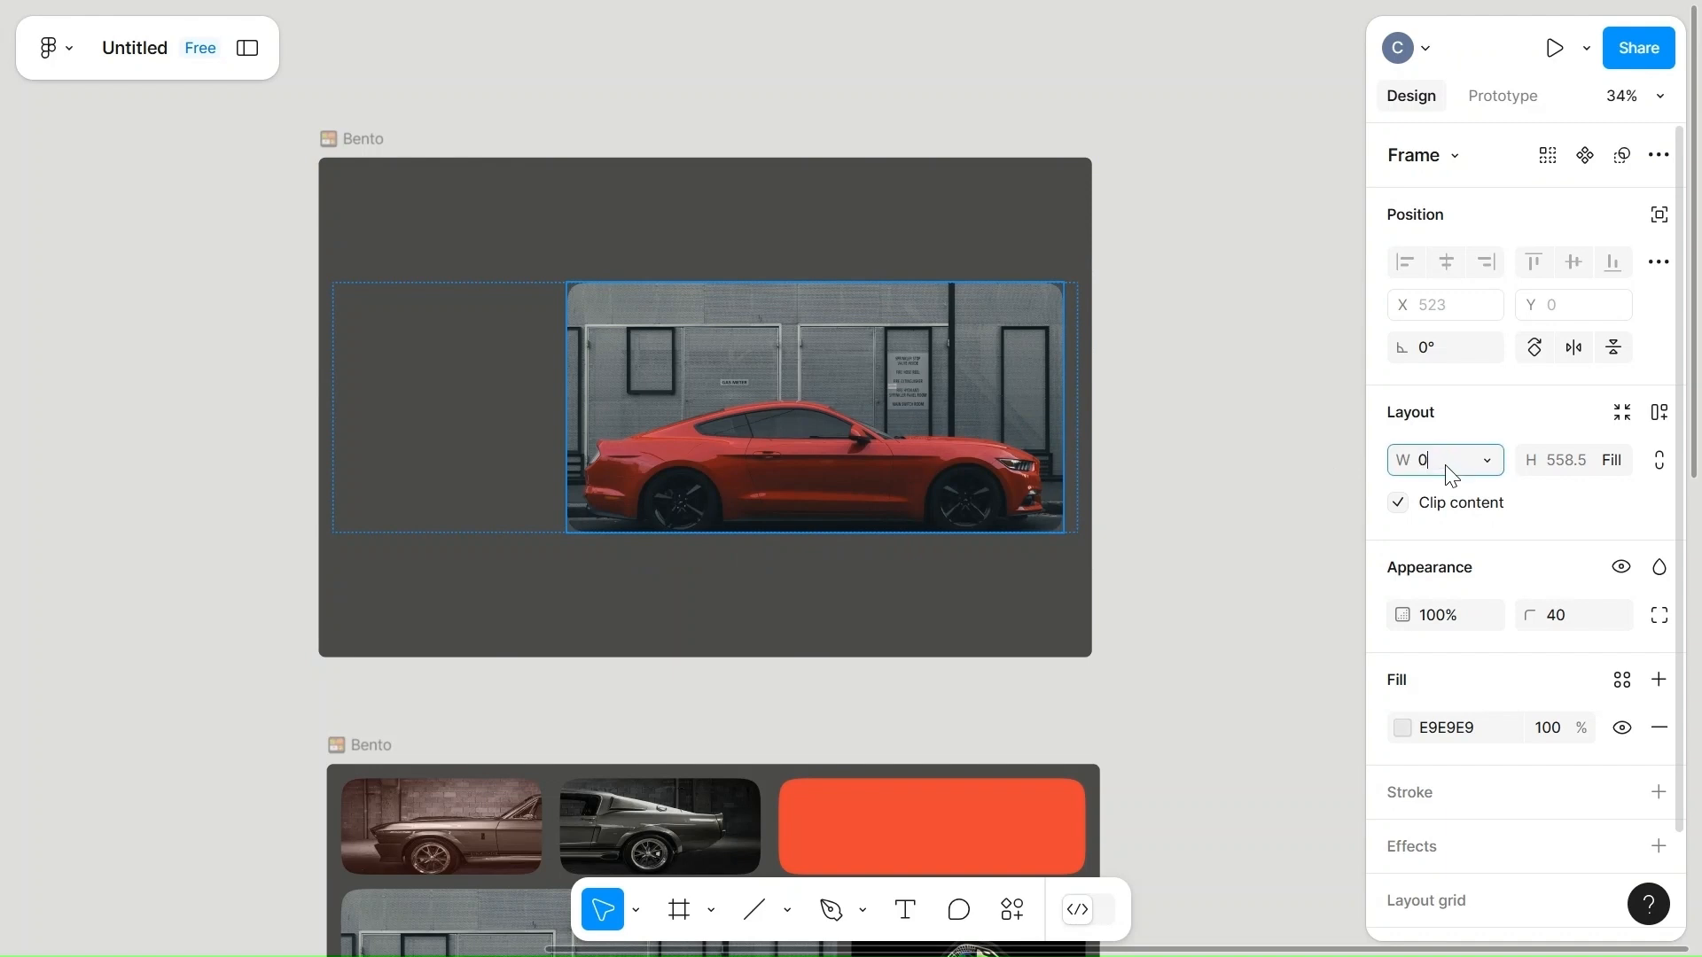
{"action": "left_click", "coordinate": [1220, 522]}
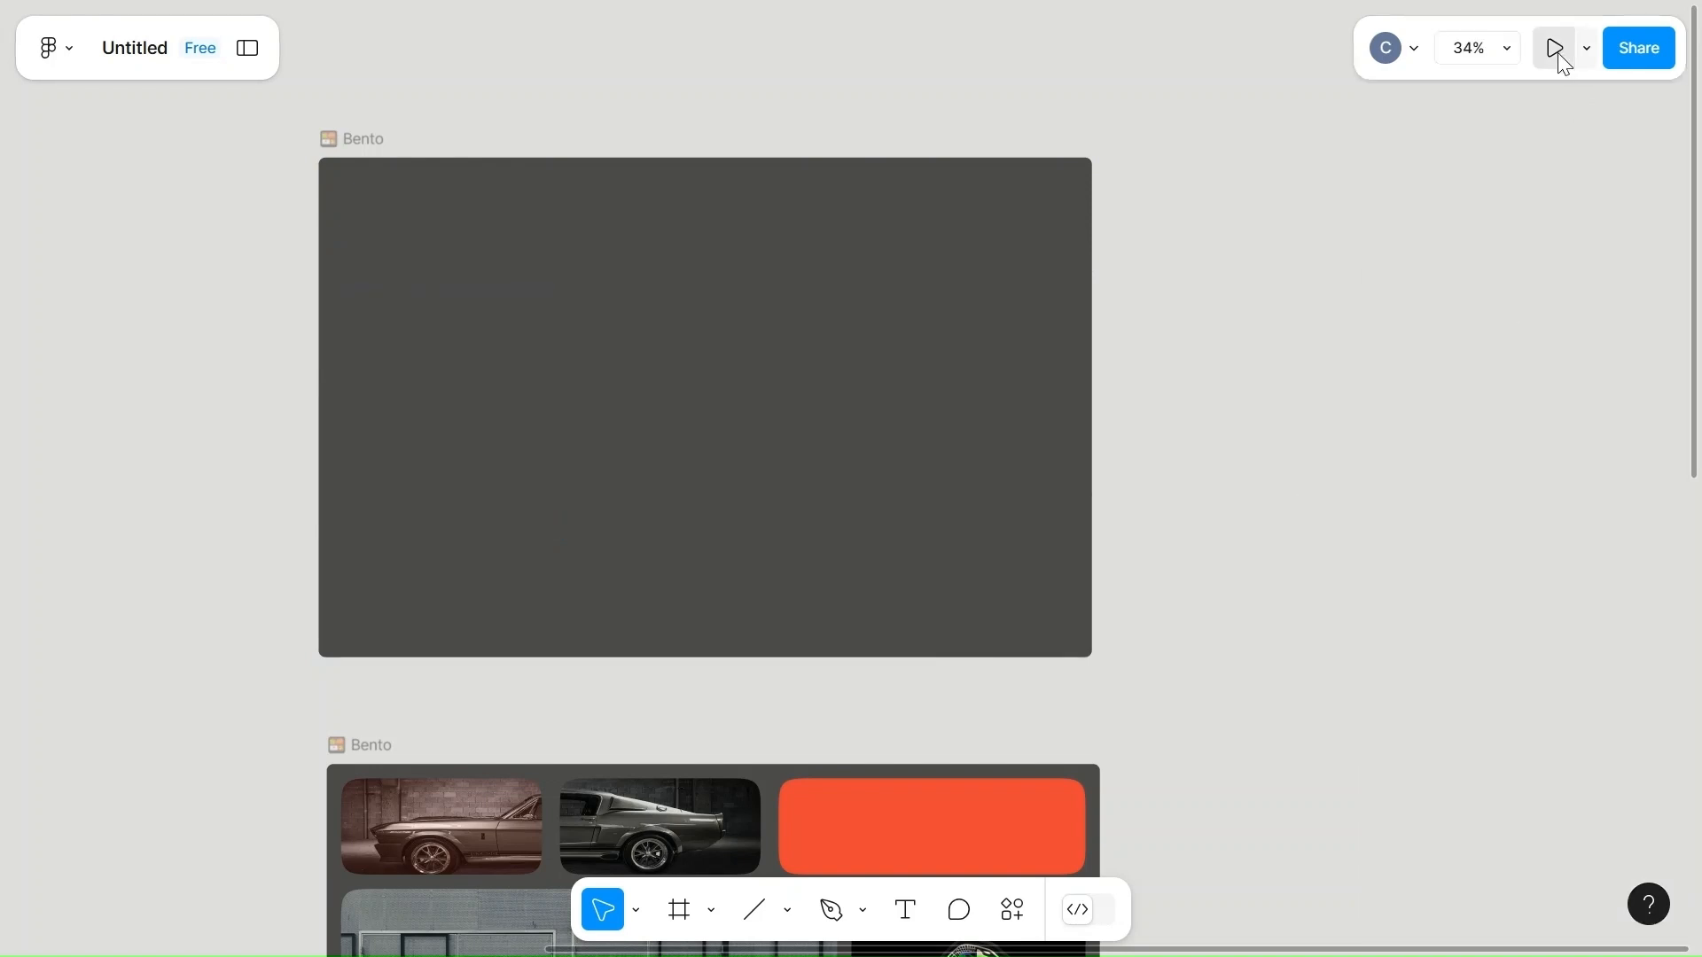
Make the emptied uppermost Bento frame a prototype flow starting point.
{"action": "left_click", "coordinate": [926, 361]}
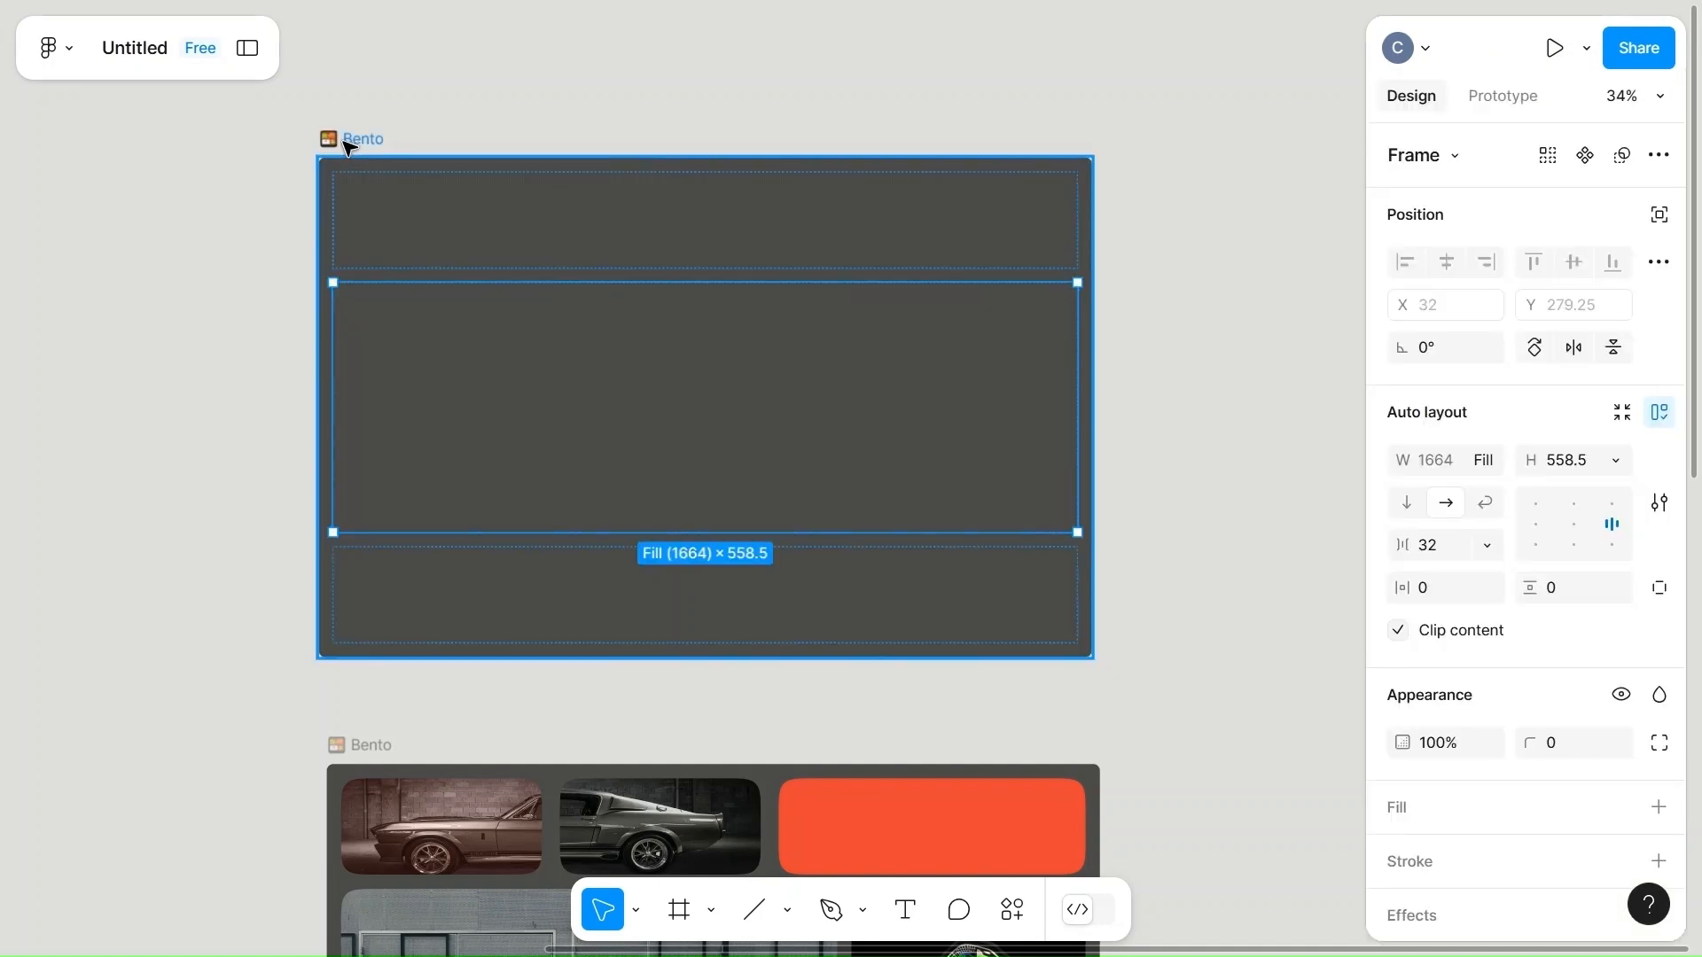
{"action": "left_click", "coordinate": [345, 140]}
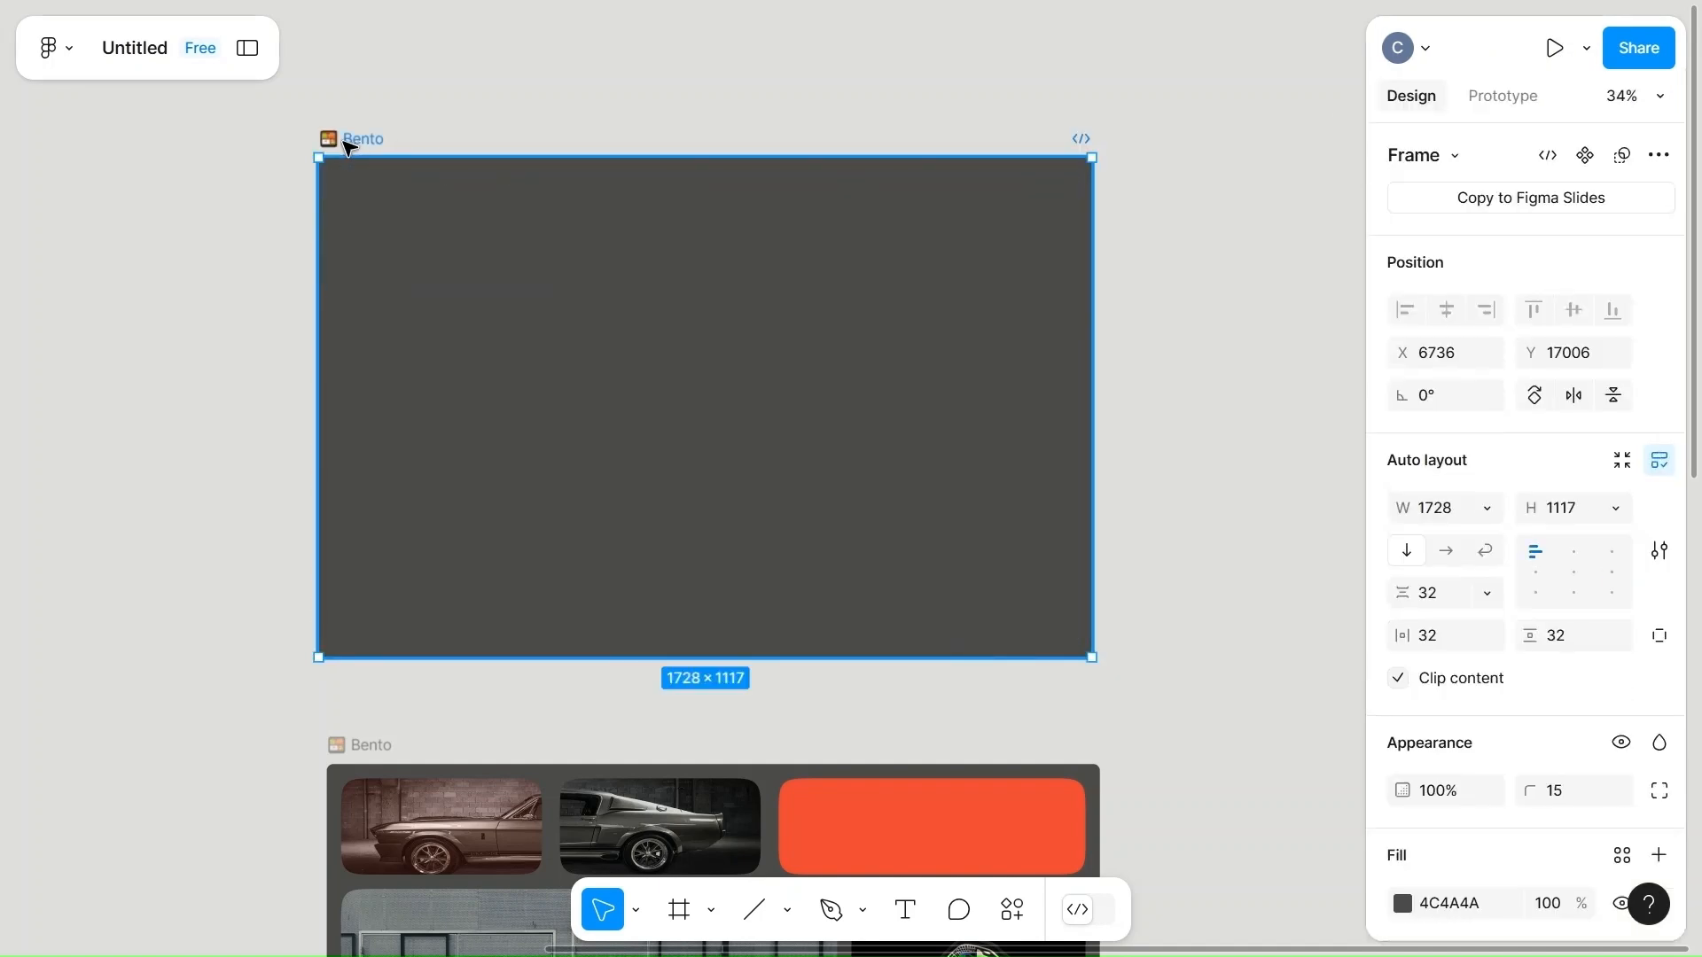
{"action": "left_click", "coordinate": [1518, 100]}
{"action": "left_click", "coordinate": [1454, 152]}
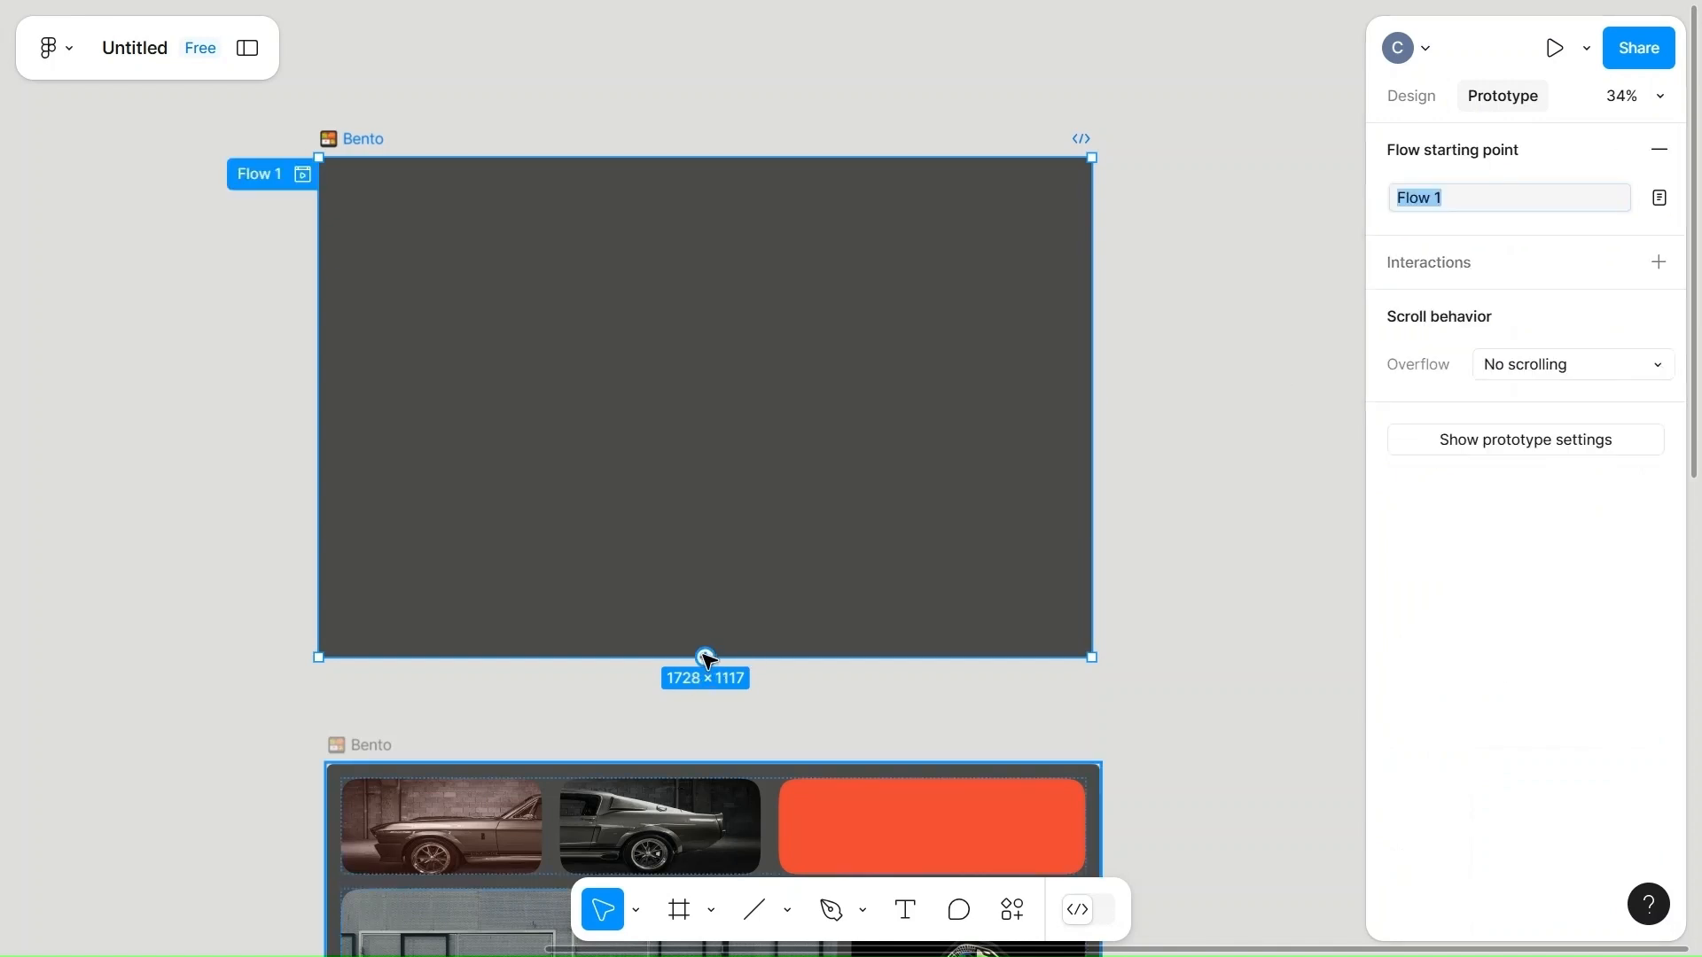
Add an On click interaction to the uppermost Bento frame that navigates to the Bento frame directly below it.
{"action": "left_click", "coordinate": [361, 135]}
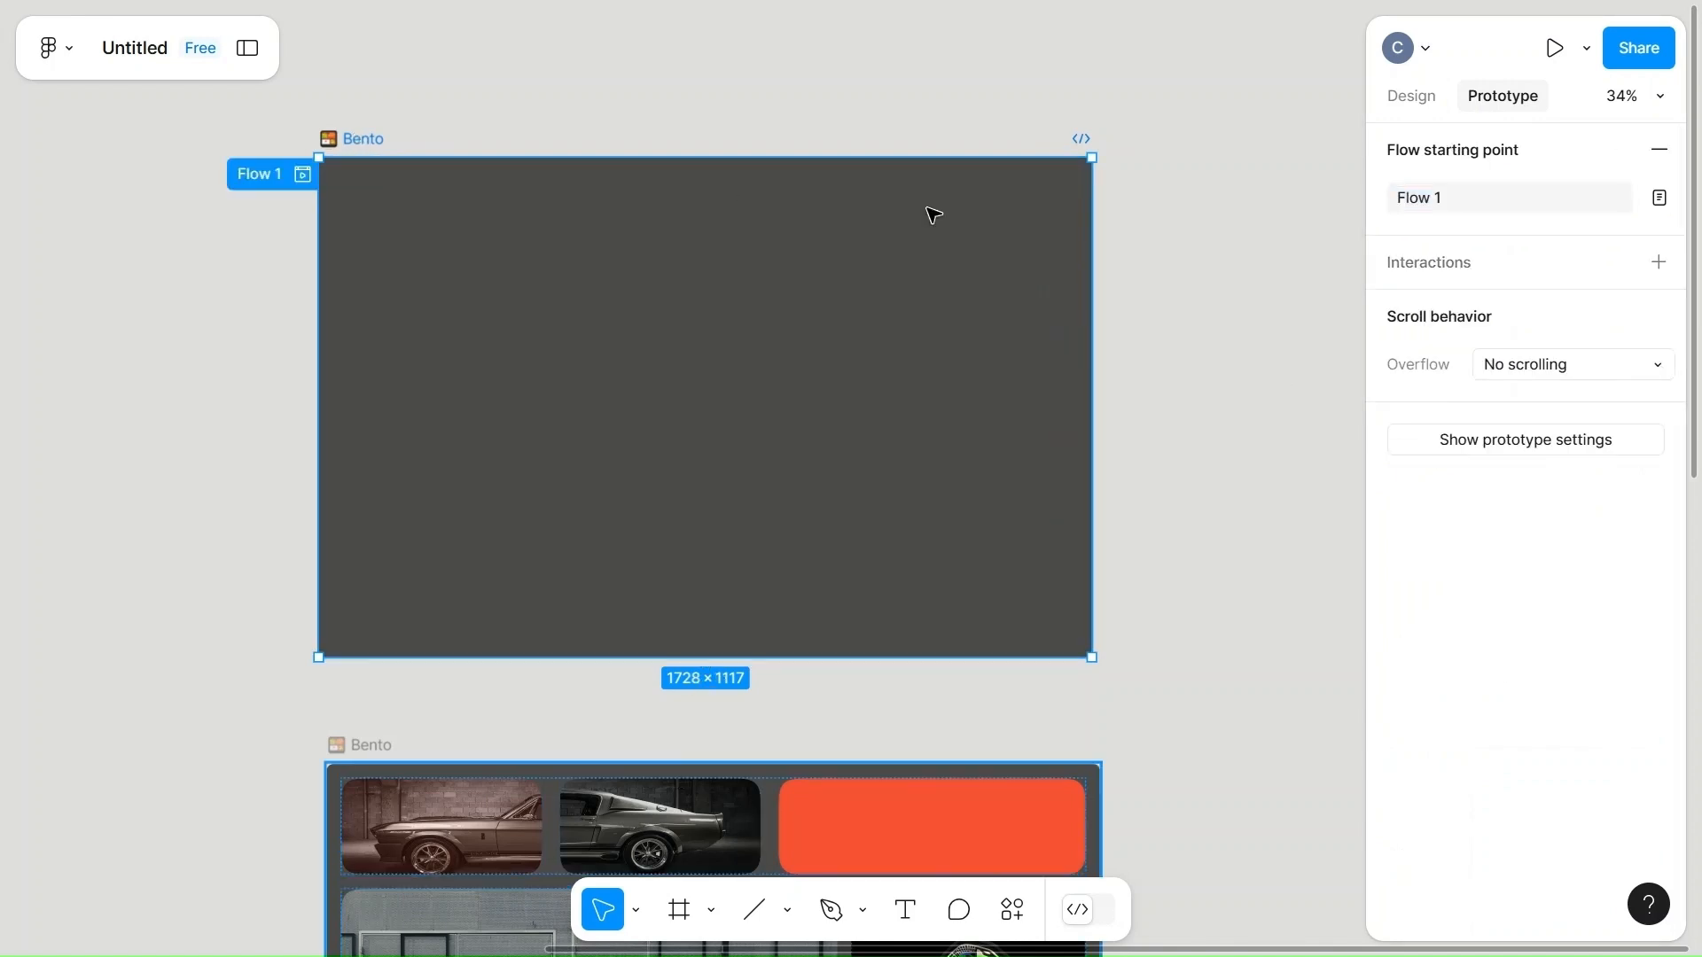
{"action": "left_click", "coordinate": [1489, 283]}
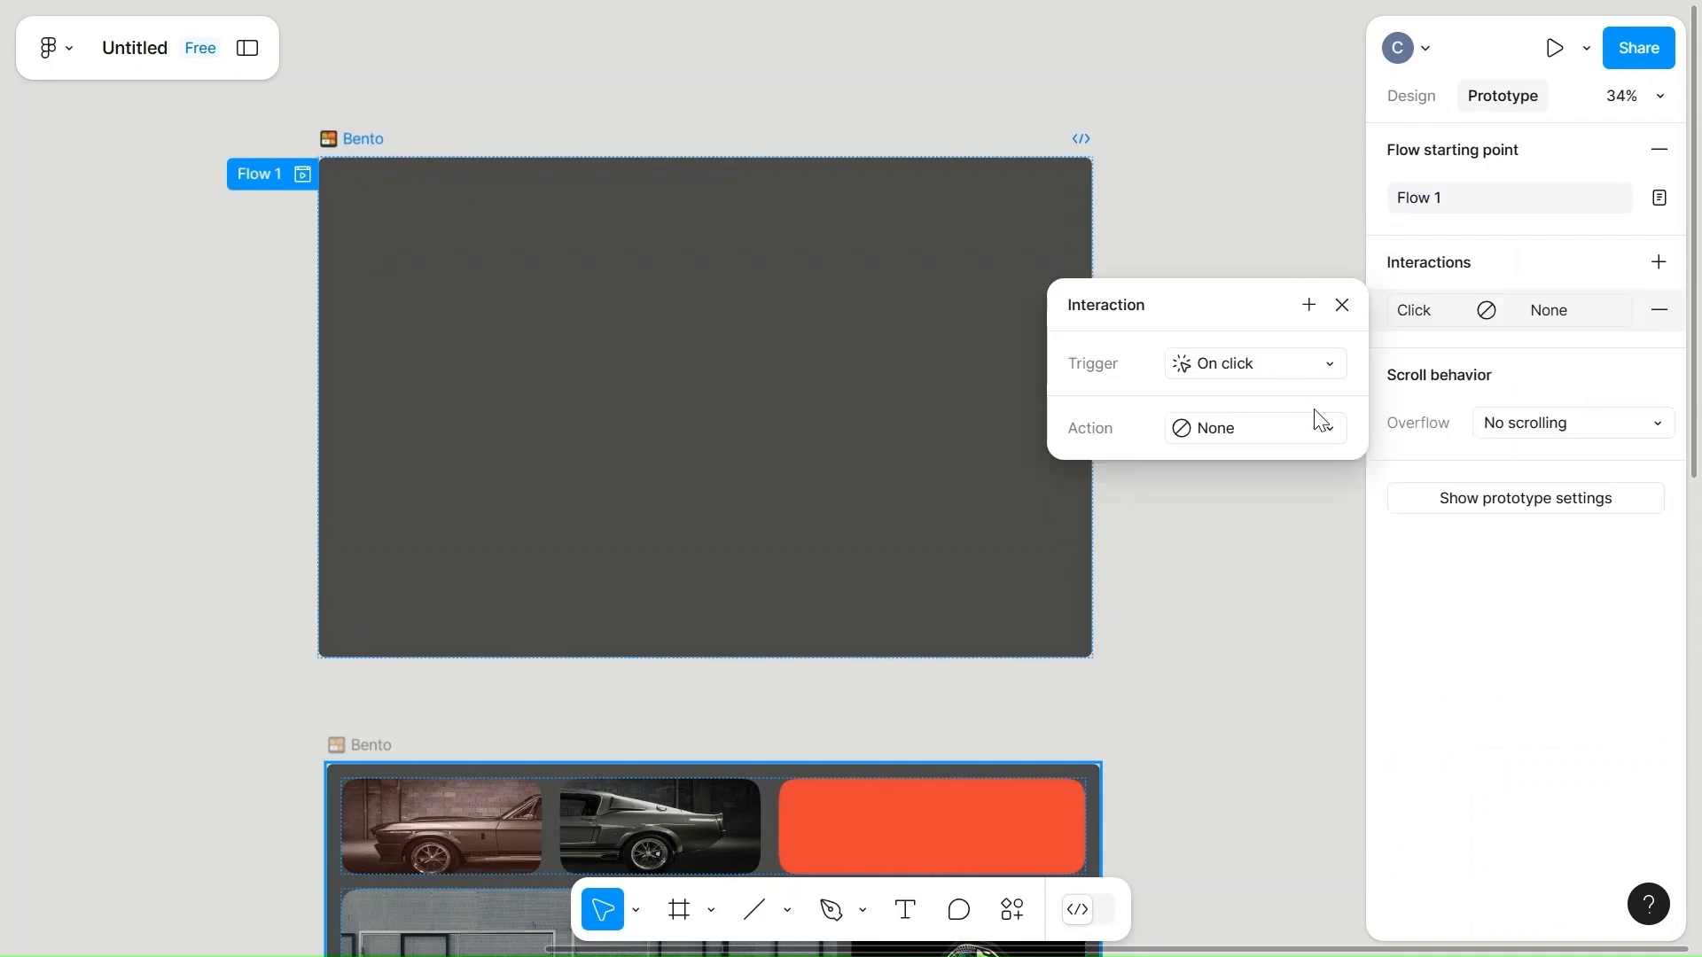
{"action": "left_click", "coordinate": [1324, 438]}
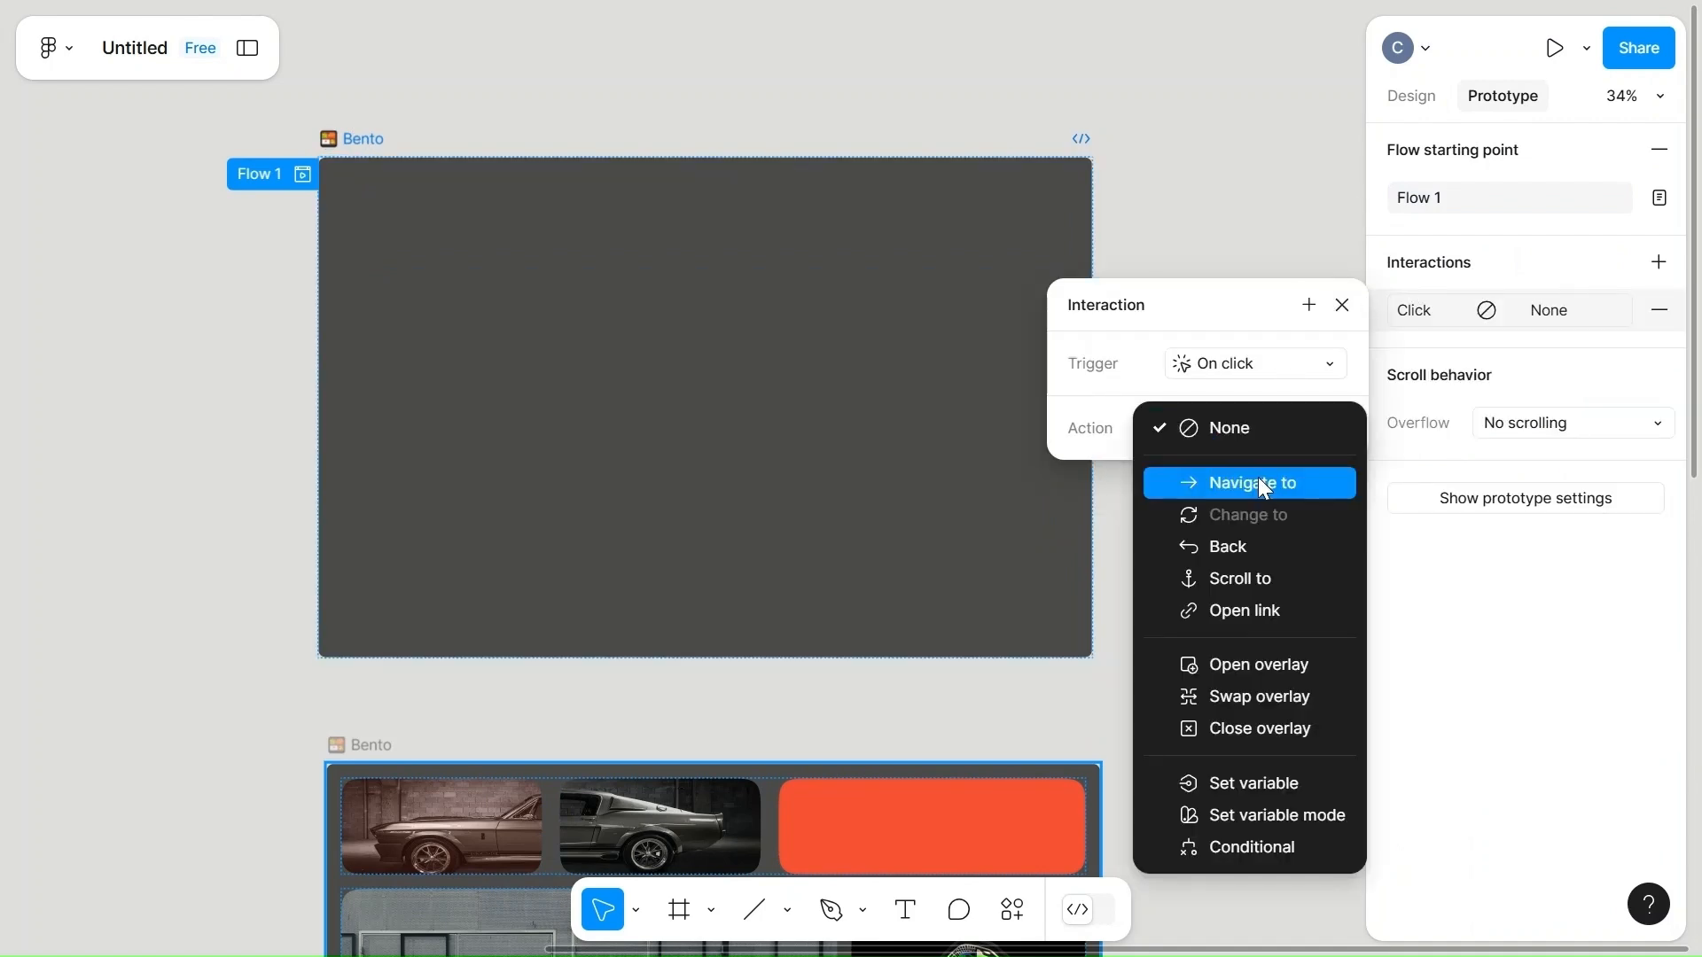
{"action": "left_click", "coordinate": [1264, 485]}
{"action": "left_click", "coordinate": [1308, 471]}
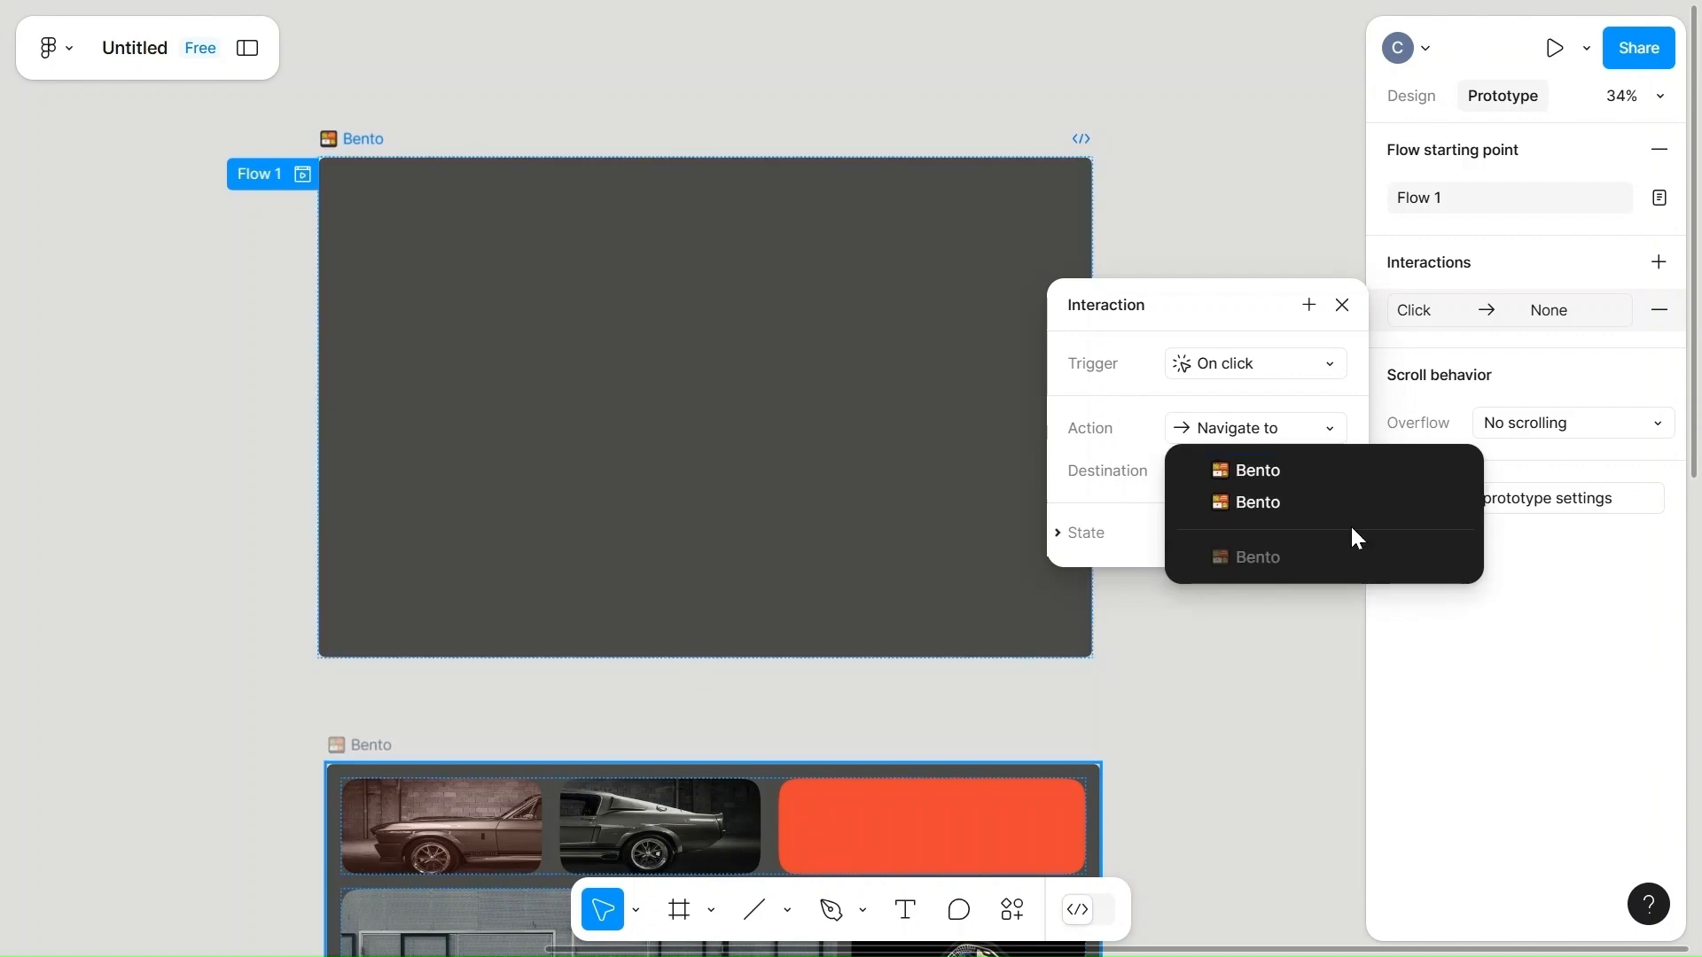
{"action": "left_click", "coordinate": [1288, 504]}
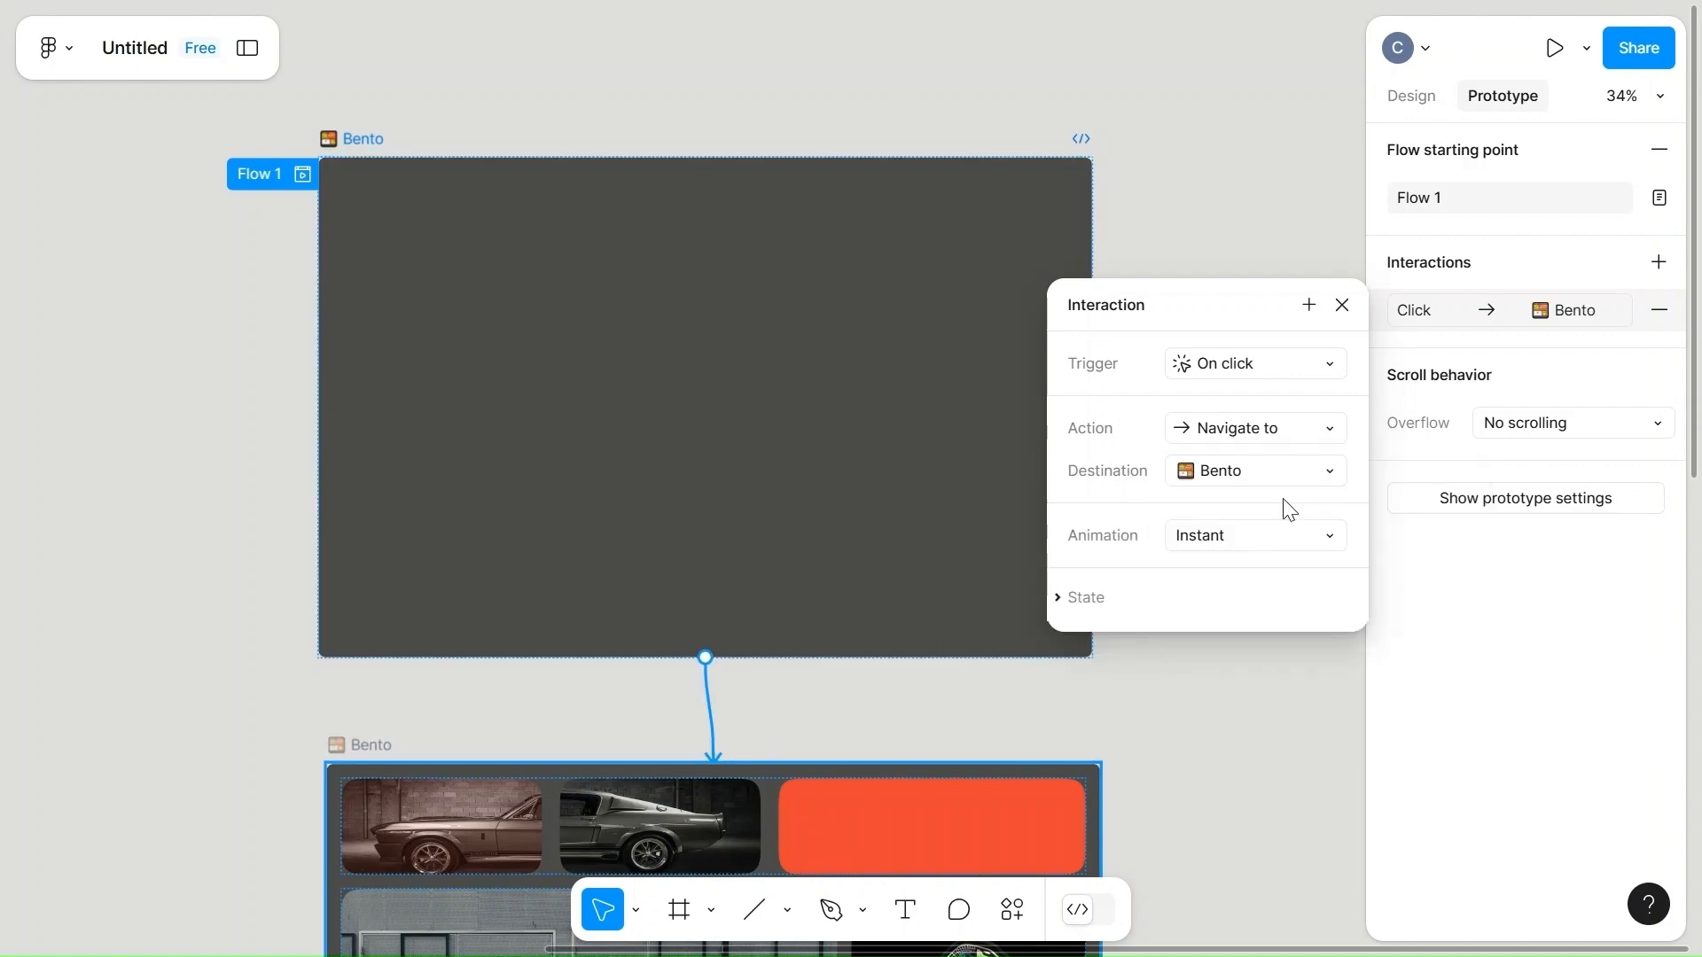
Set the interaction's animation to Smart animate with a Custom bezier curve and a duration of 2000 ms.
{"action": "scroll", "coordinate": [1209, 730], "scroll_direction": "down", "scroll_amount": 3}
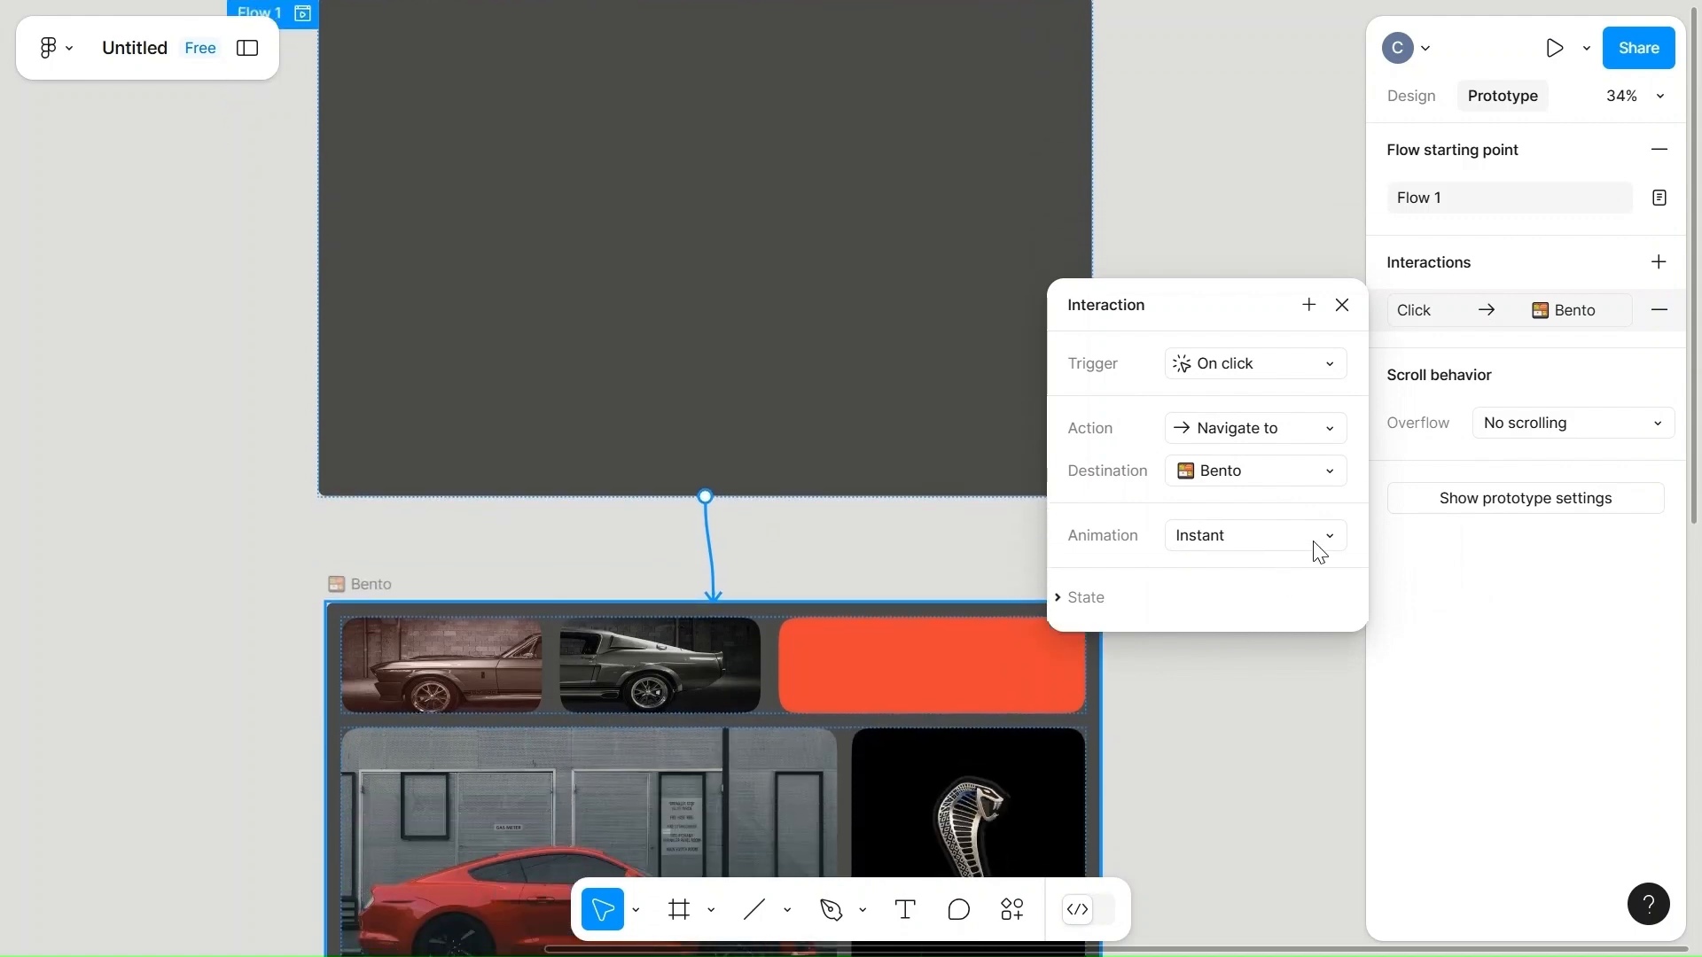
{"action": "left_click", "coordinate": [1312, 539]}
{"action": "left_click", "coordinate": [1252, 600]}
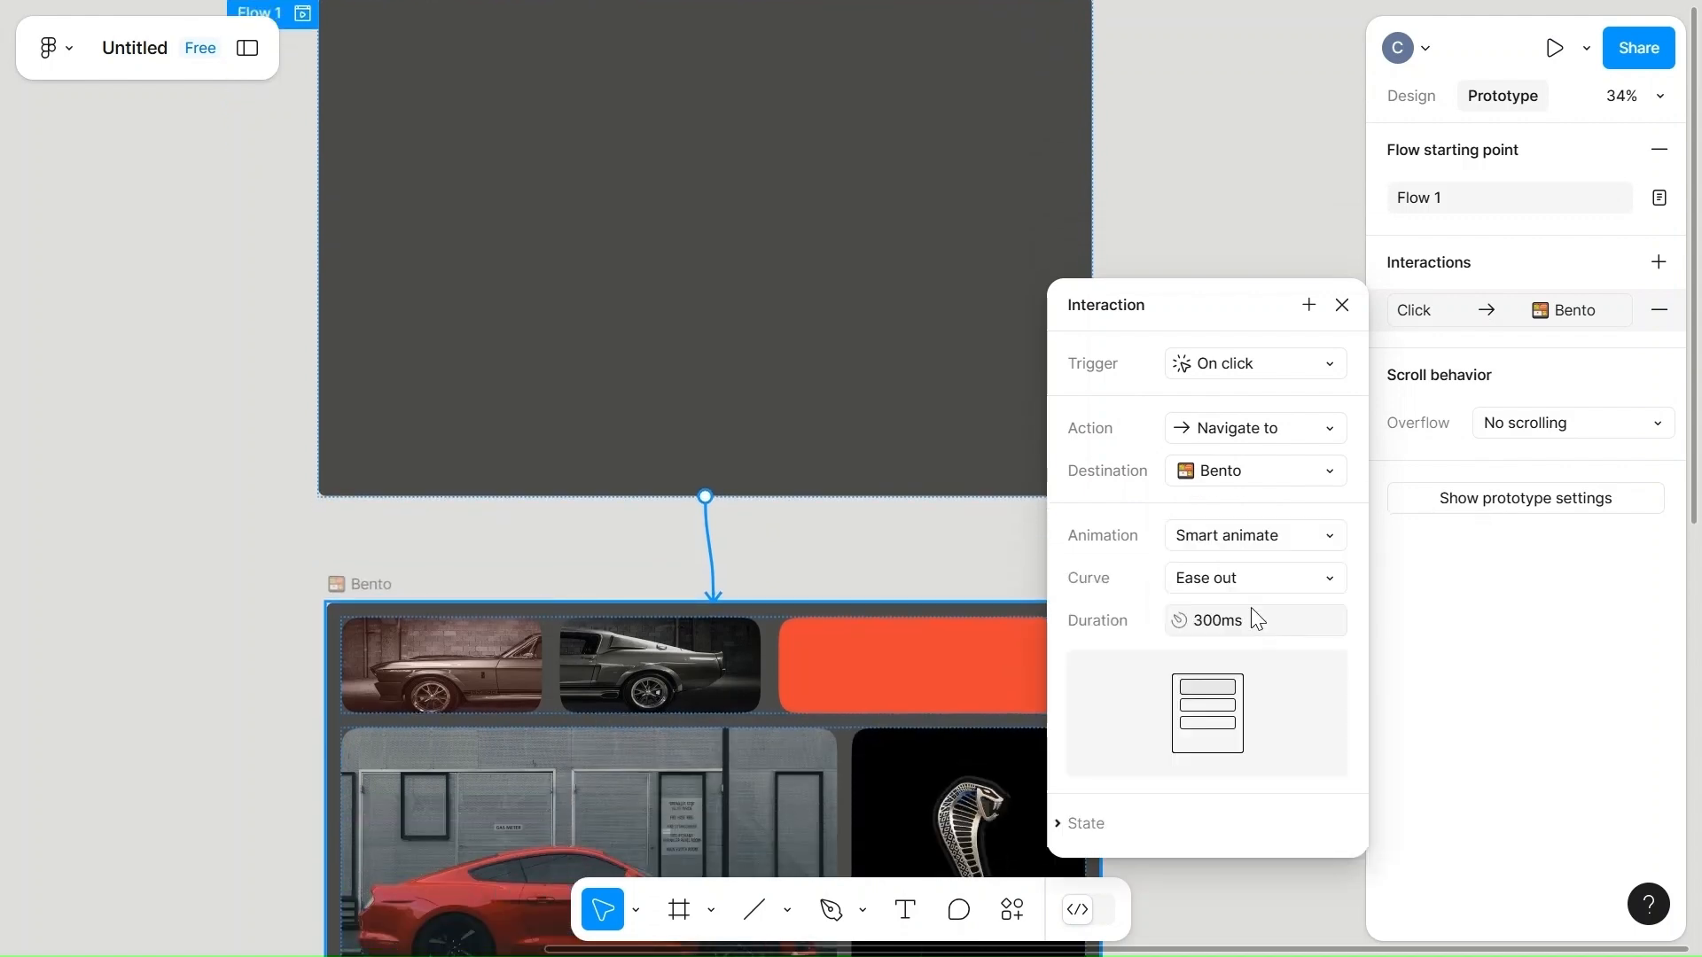
{"action": "left_click", "coordinate": [1310, 582]}
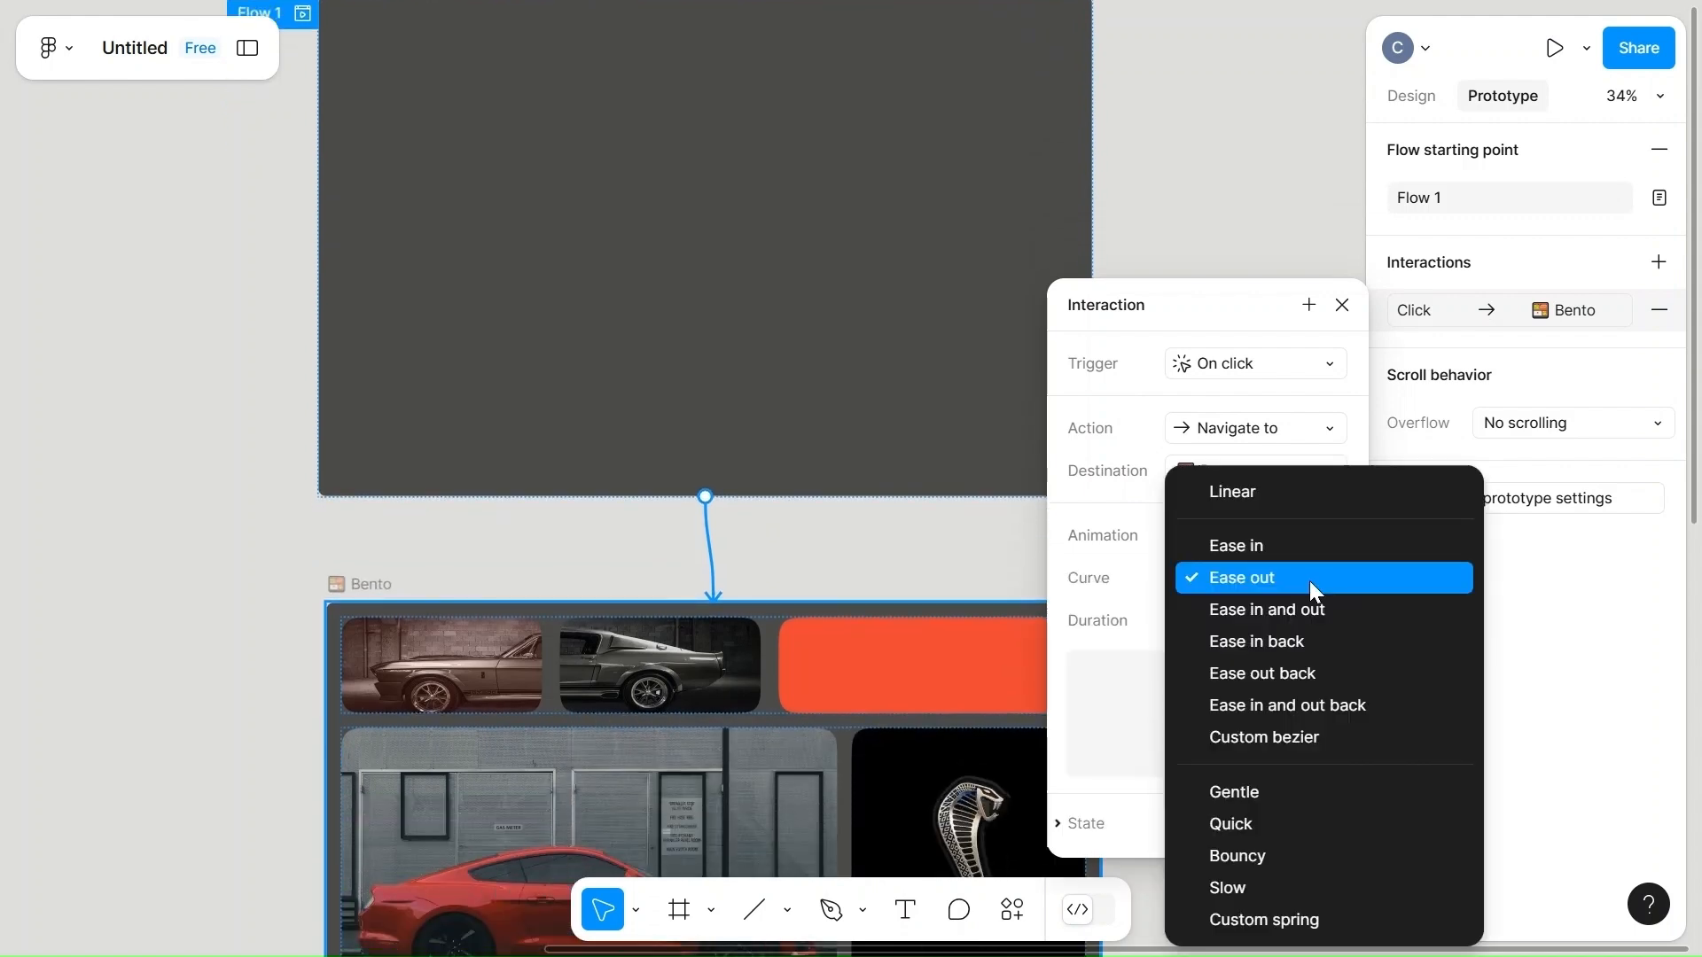
{"action": "left_click", "coordinate": [1278, 740]}
{"action": "left_click", "coordinate": [1255, 486]}
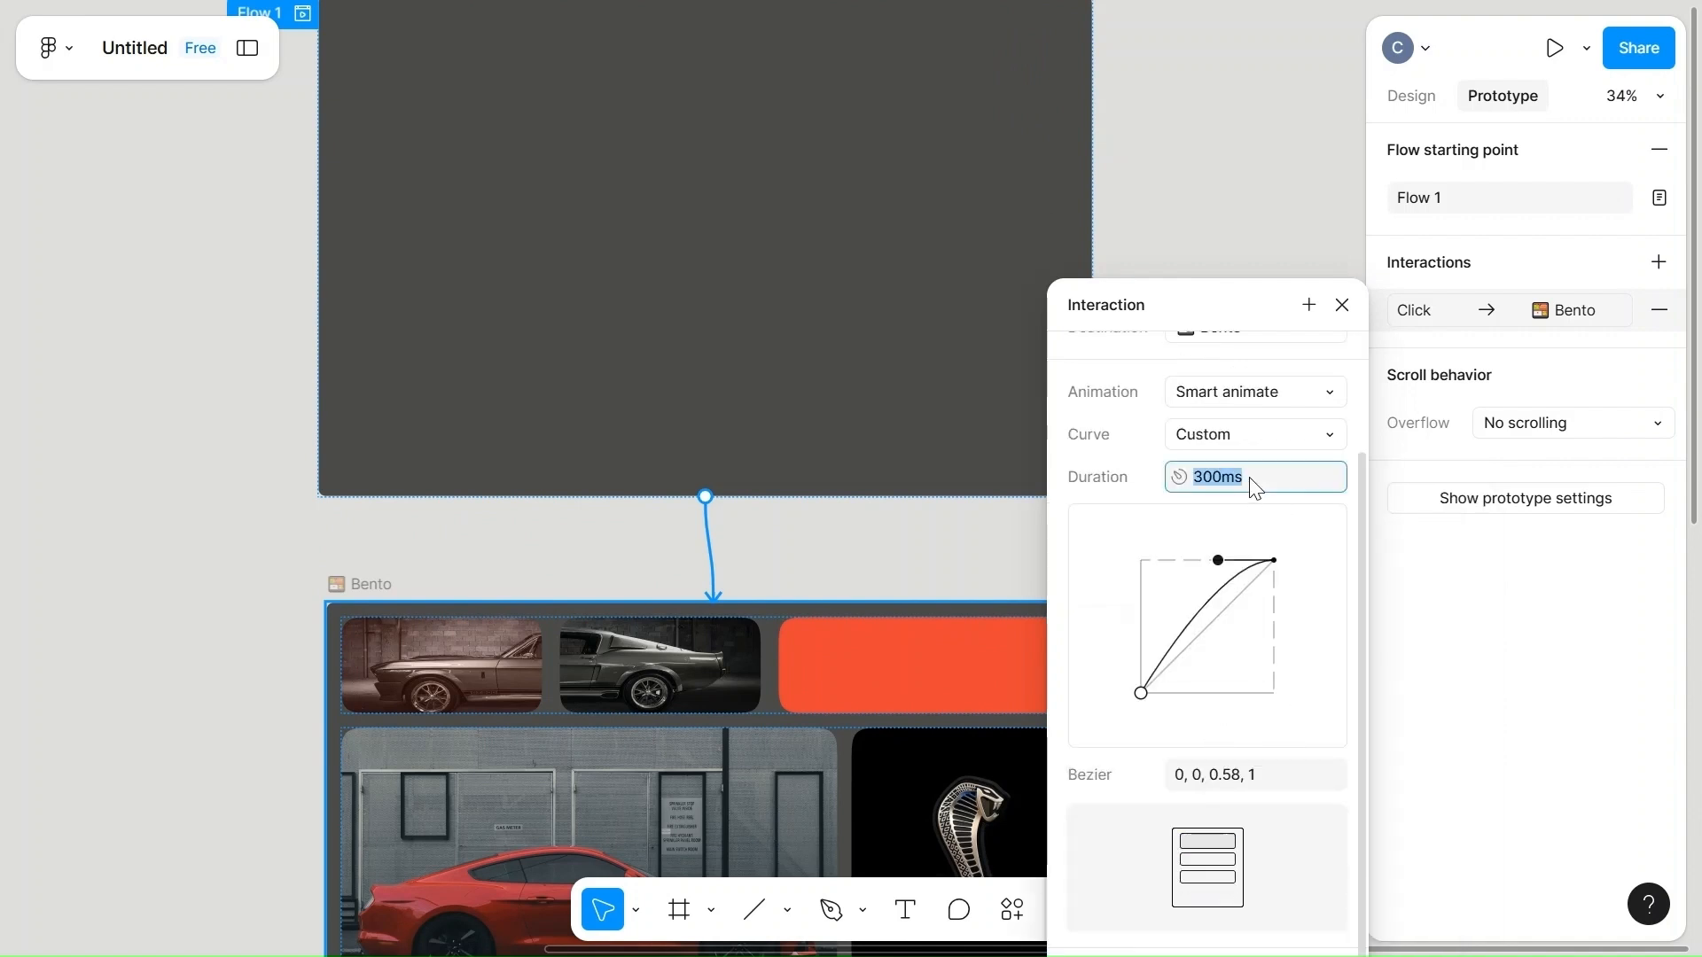
{"action": "type", "text": "2000"}
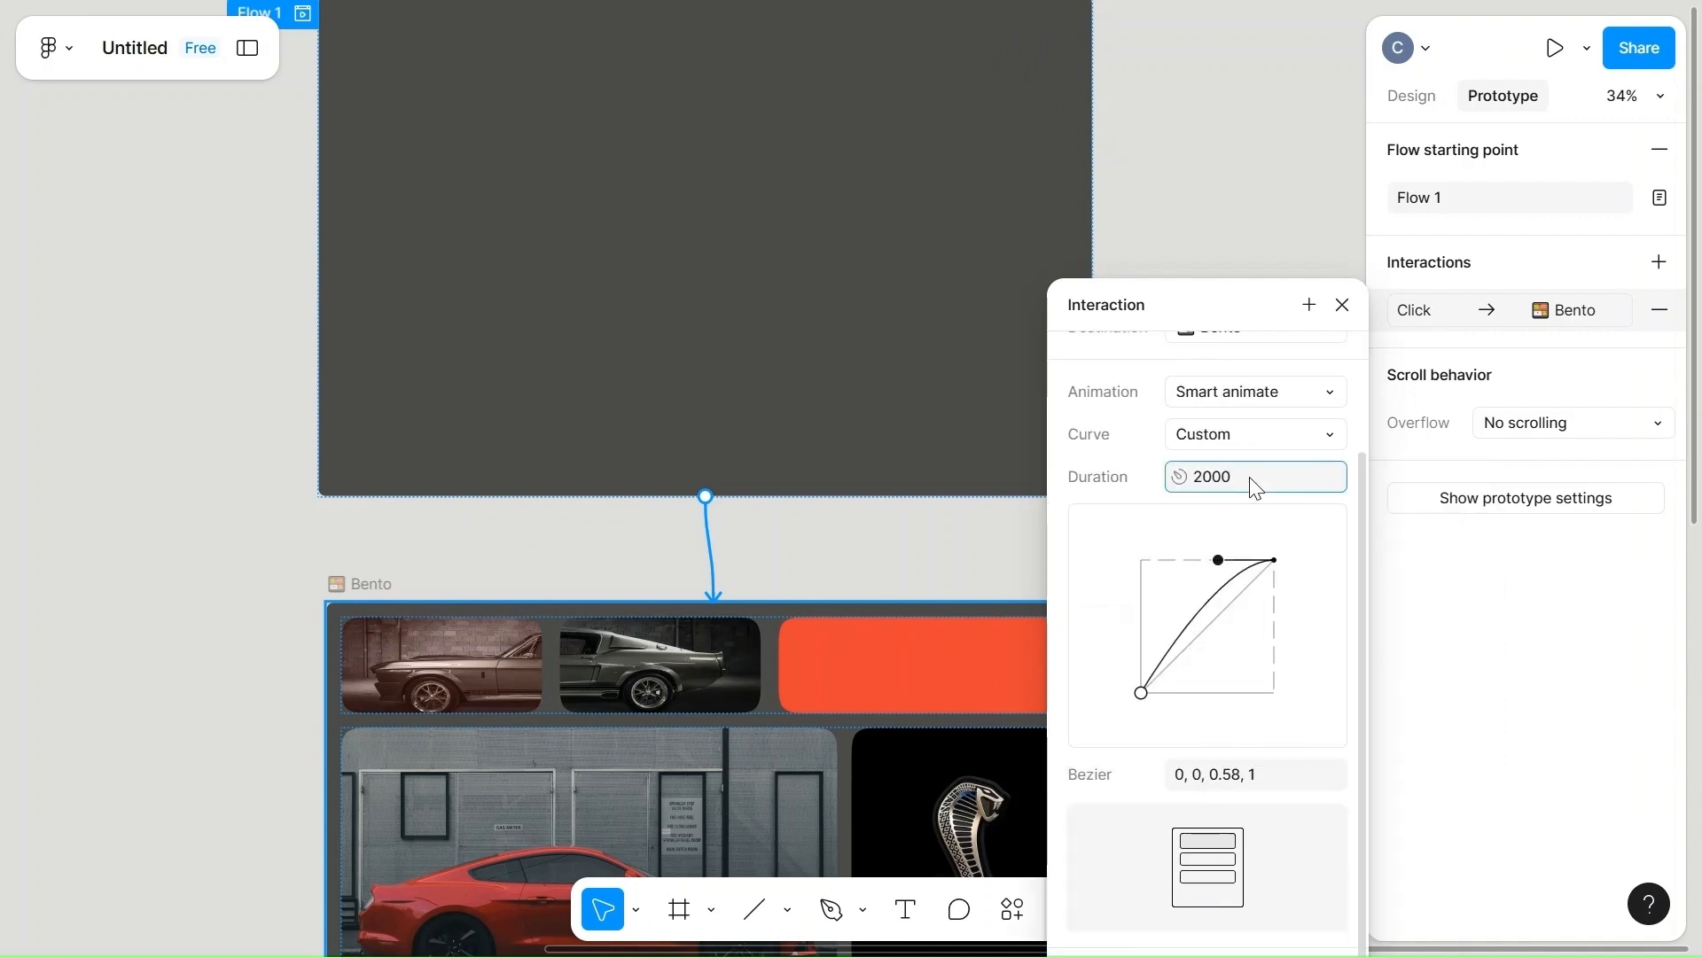
{"action": "left_click", "coordinate": [950, 550]}
Connect the middle Bento frame to the Bento frame with the GT 500 text below it as a prototype interaction.
{"action": "scroll", "coordinate": [952, 551], "scroll_direction": "down", "scroll_amount": 5}
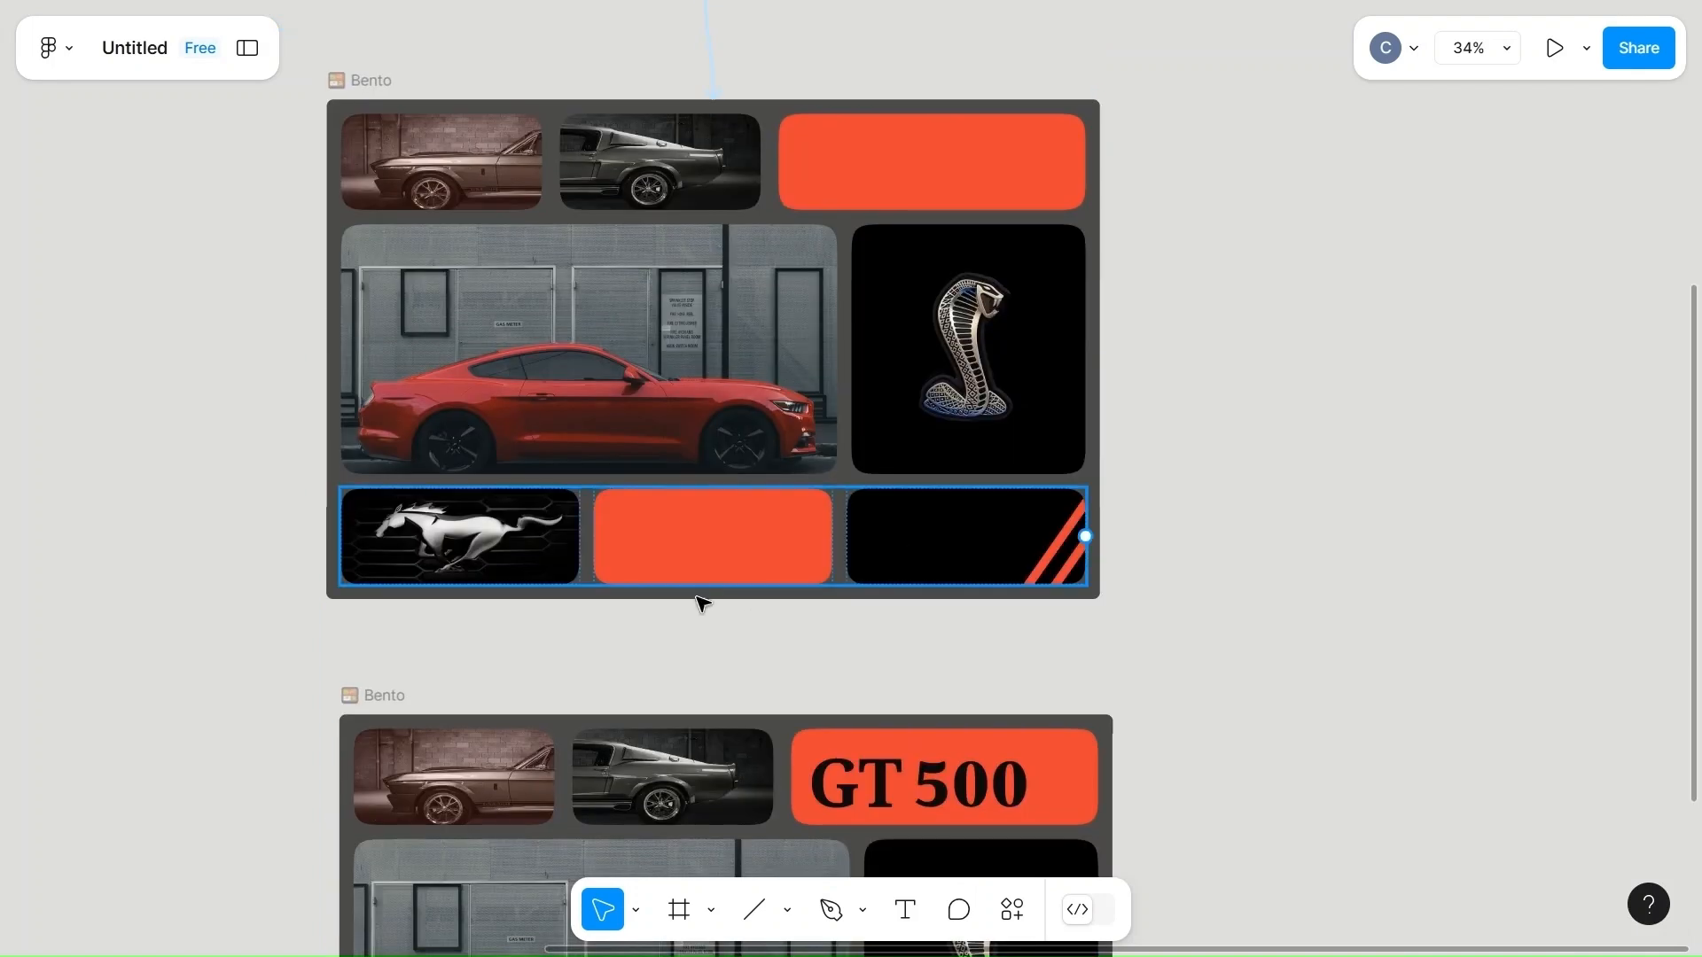
{"action": "scroll", "coordinate": [692, 612], "scroll_direction": "up", "scroll_amount": 3}
{"action": "left_click", "coordinate": [359, 326]}
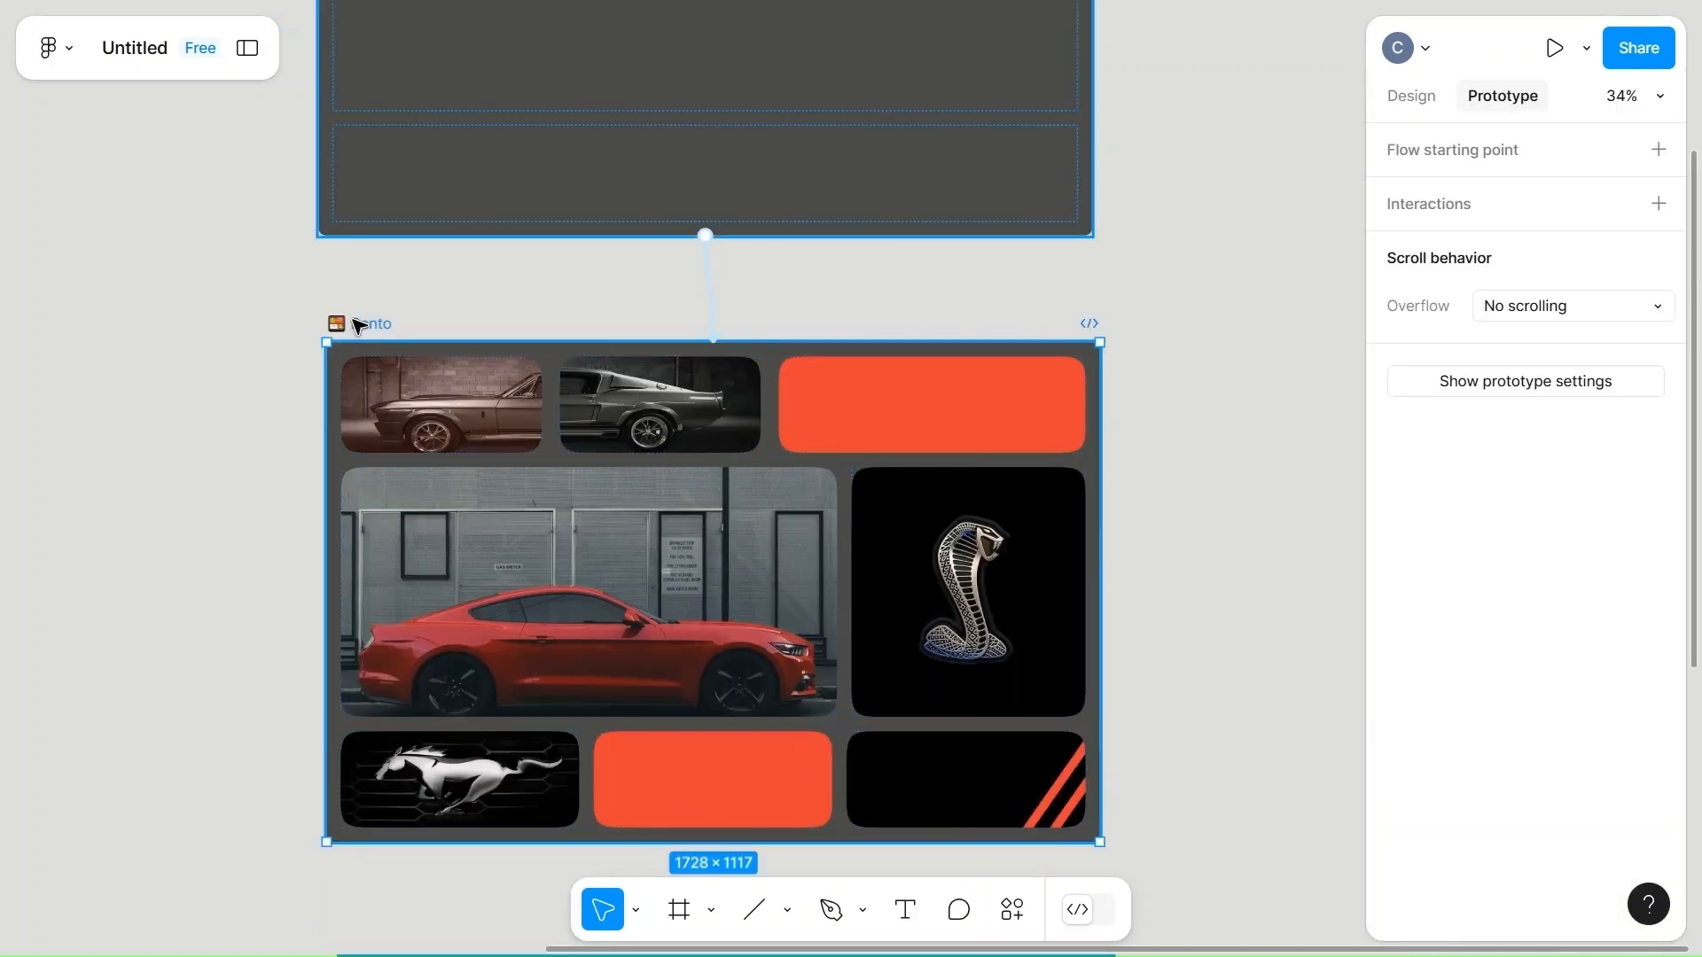
{"action": "scroll", "coordinate": [602, 398], "scroll_direction": "down", "scroll_amount": 2}
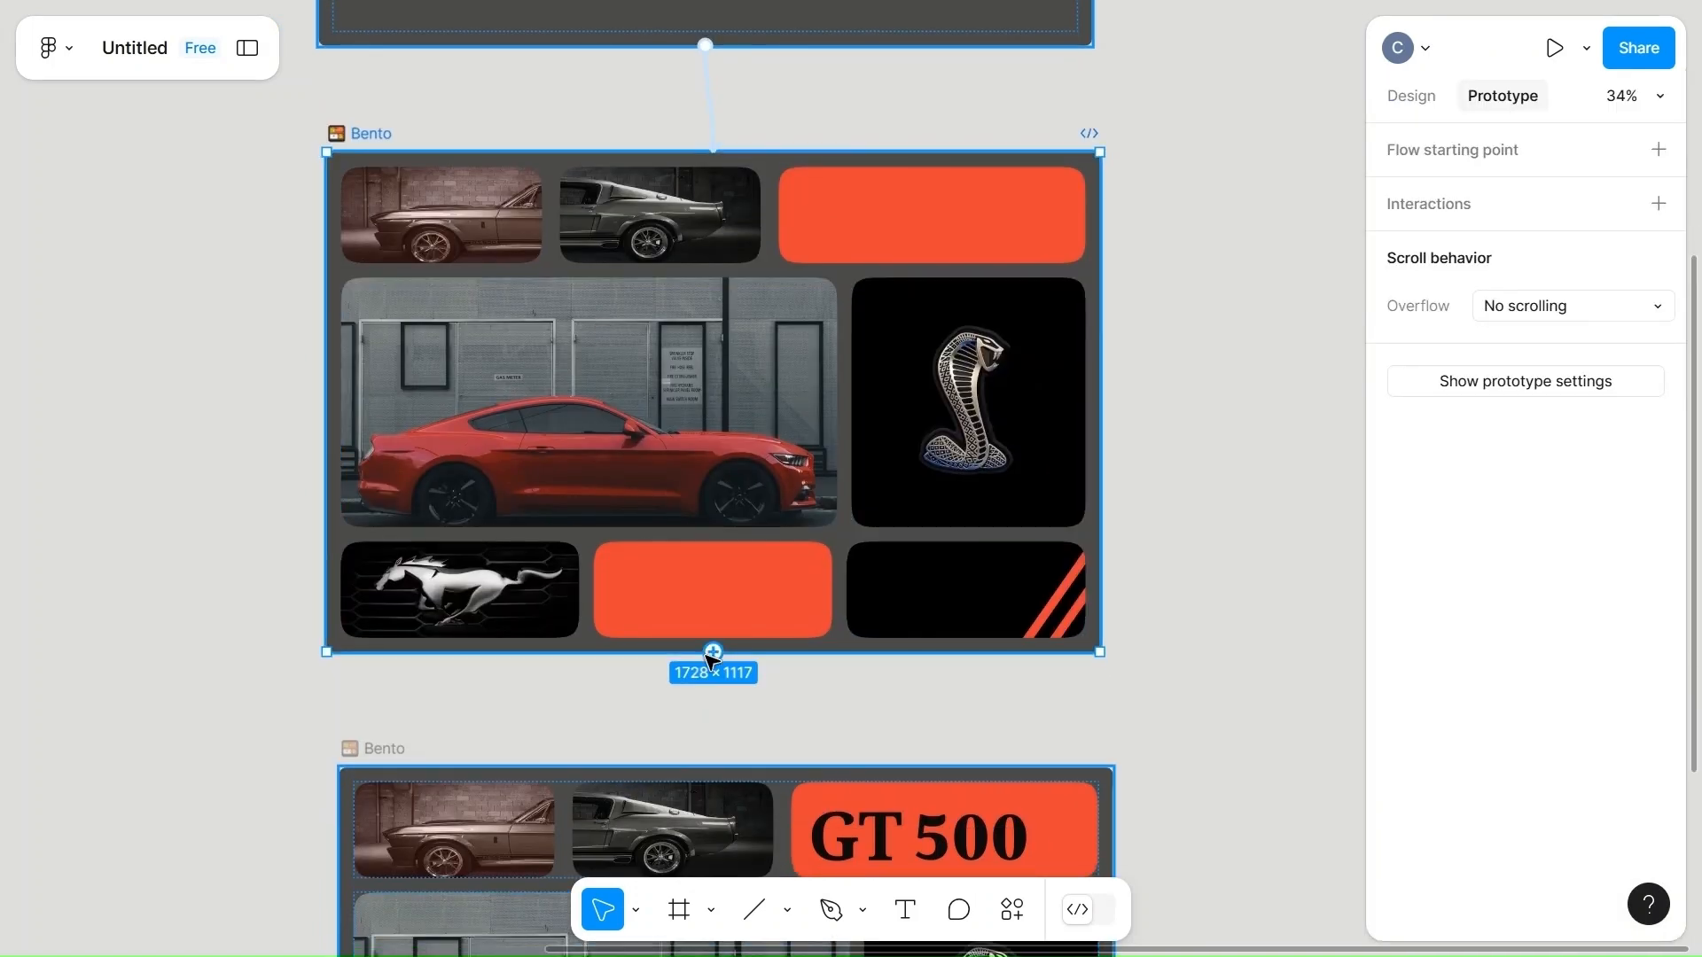
{"action": "left_click_drag", "start_coordinate": [714, 653], "coordinate": [702, 766]}
{"action": "left_click_drag", "start_coordinate": [713, 653], "coordinate": [725, 780]}
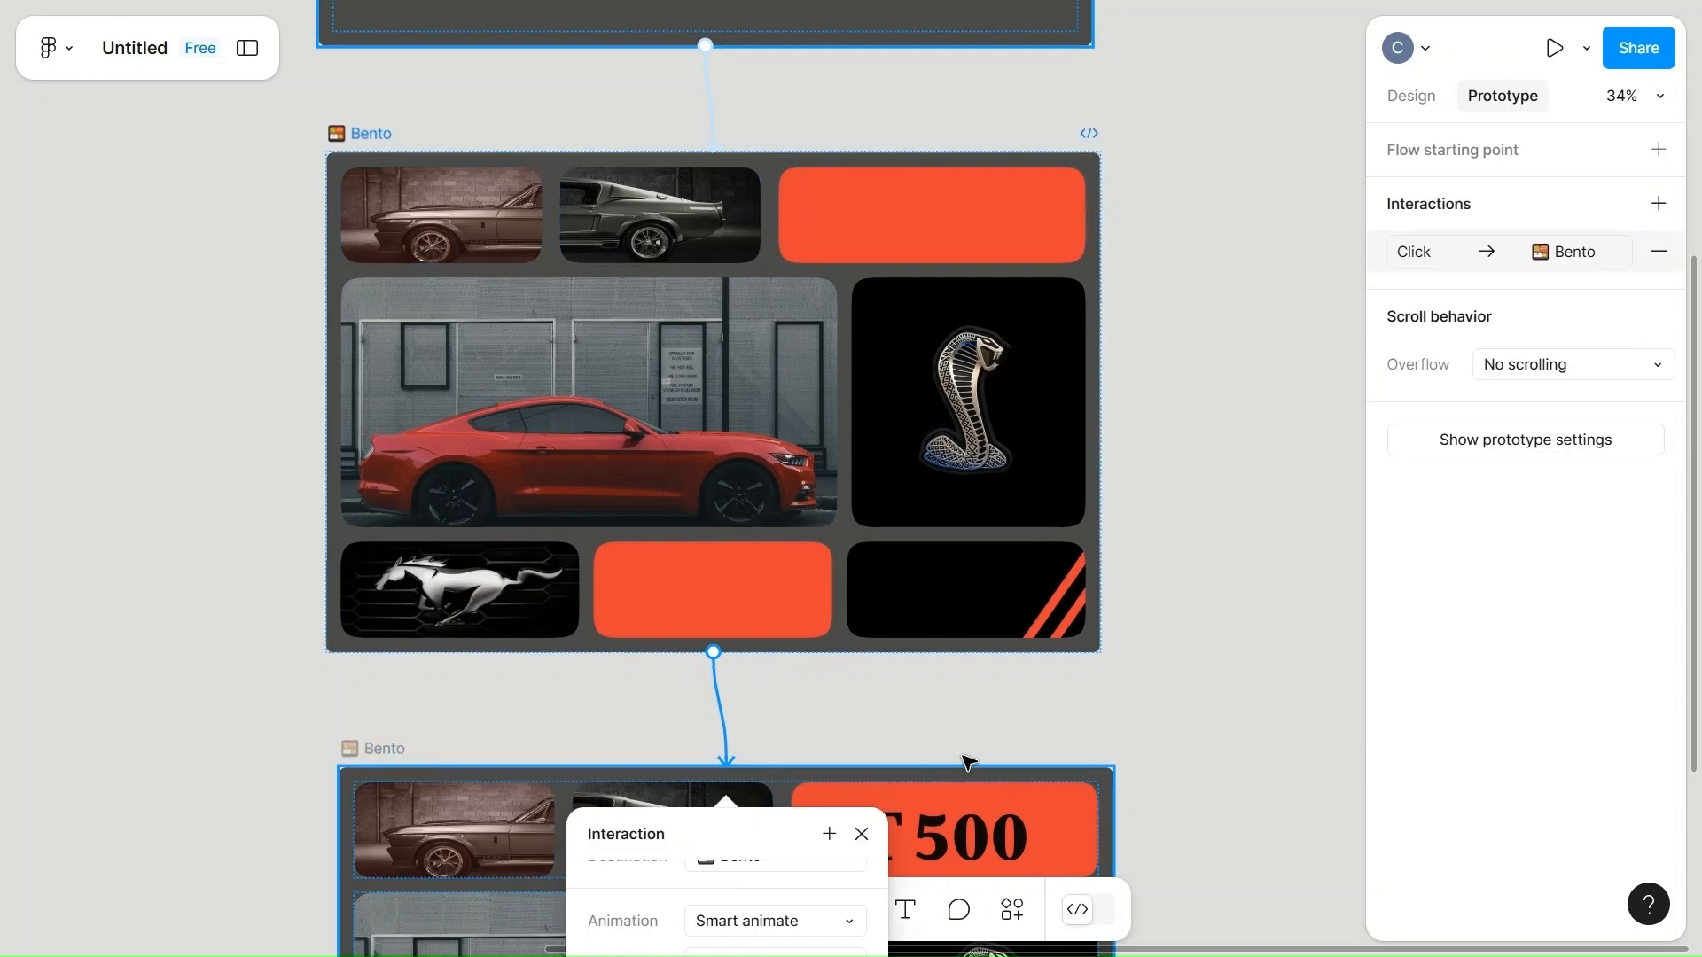
Check the new connection's trigger, action and animation settings, and start the prototype presentation.
{"action": "scroll", "coordinate": [968, 762], "scroll_direction": "down", "scroll_amount": 5}
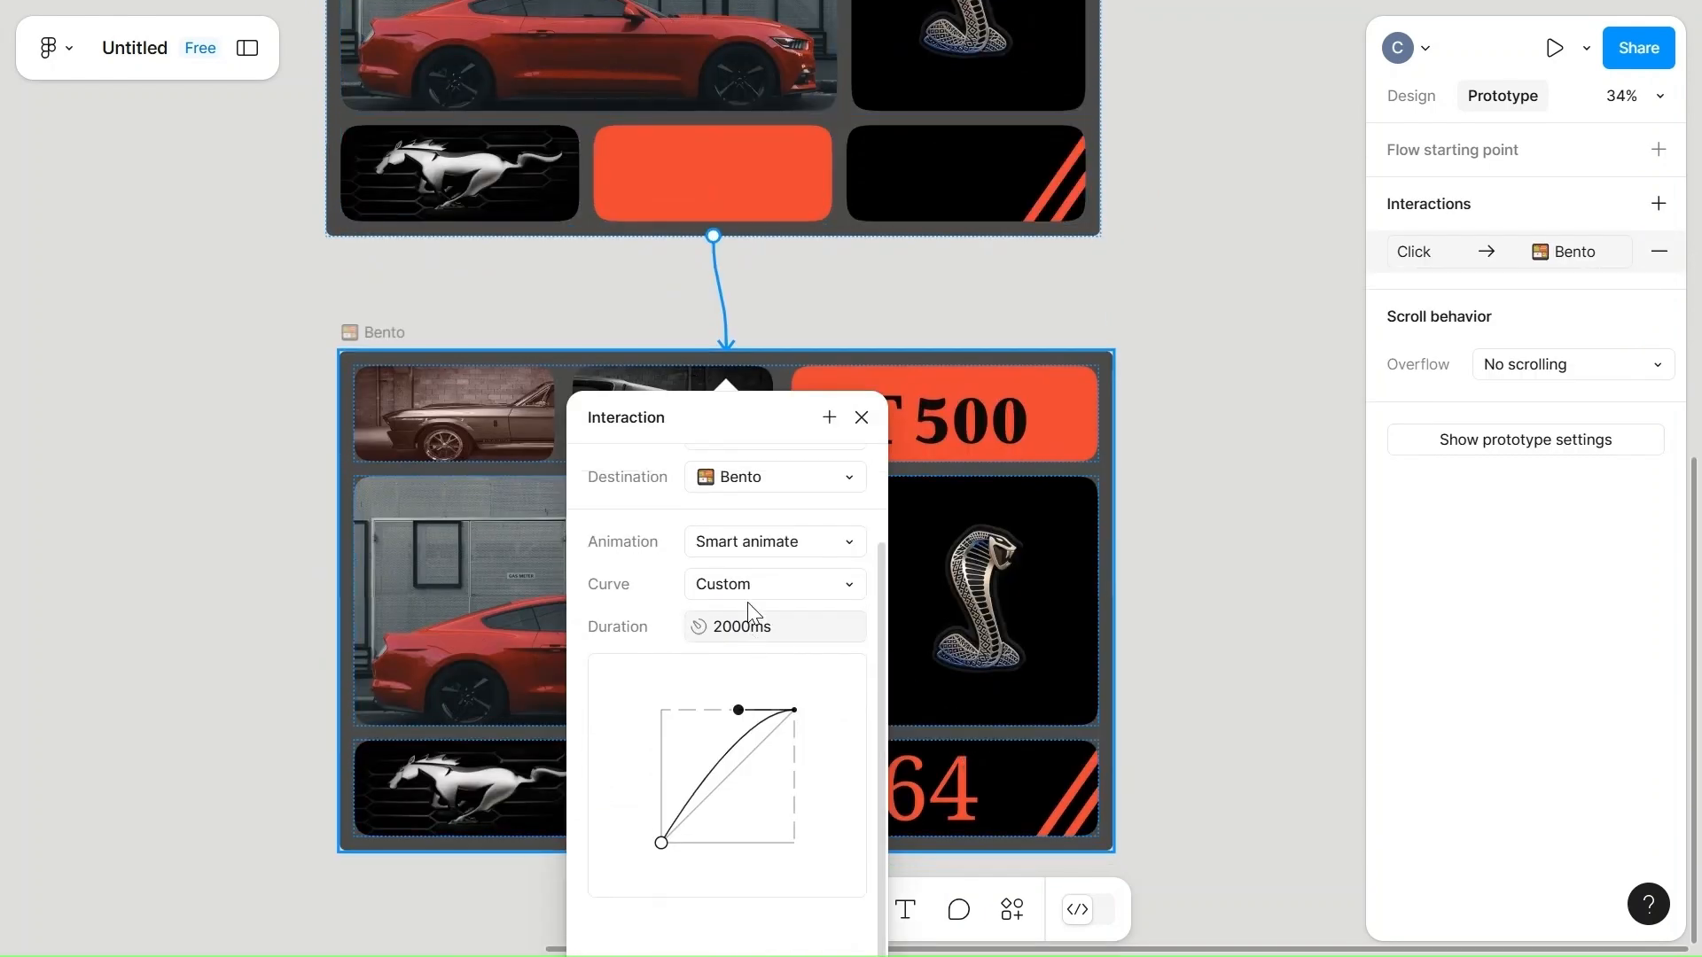
{"action": "scroll", "coordinate": [749, 610], "scroll_direction": "up", "scroll_amount": 2}
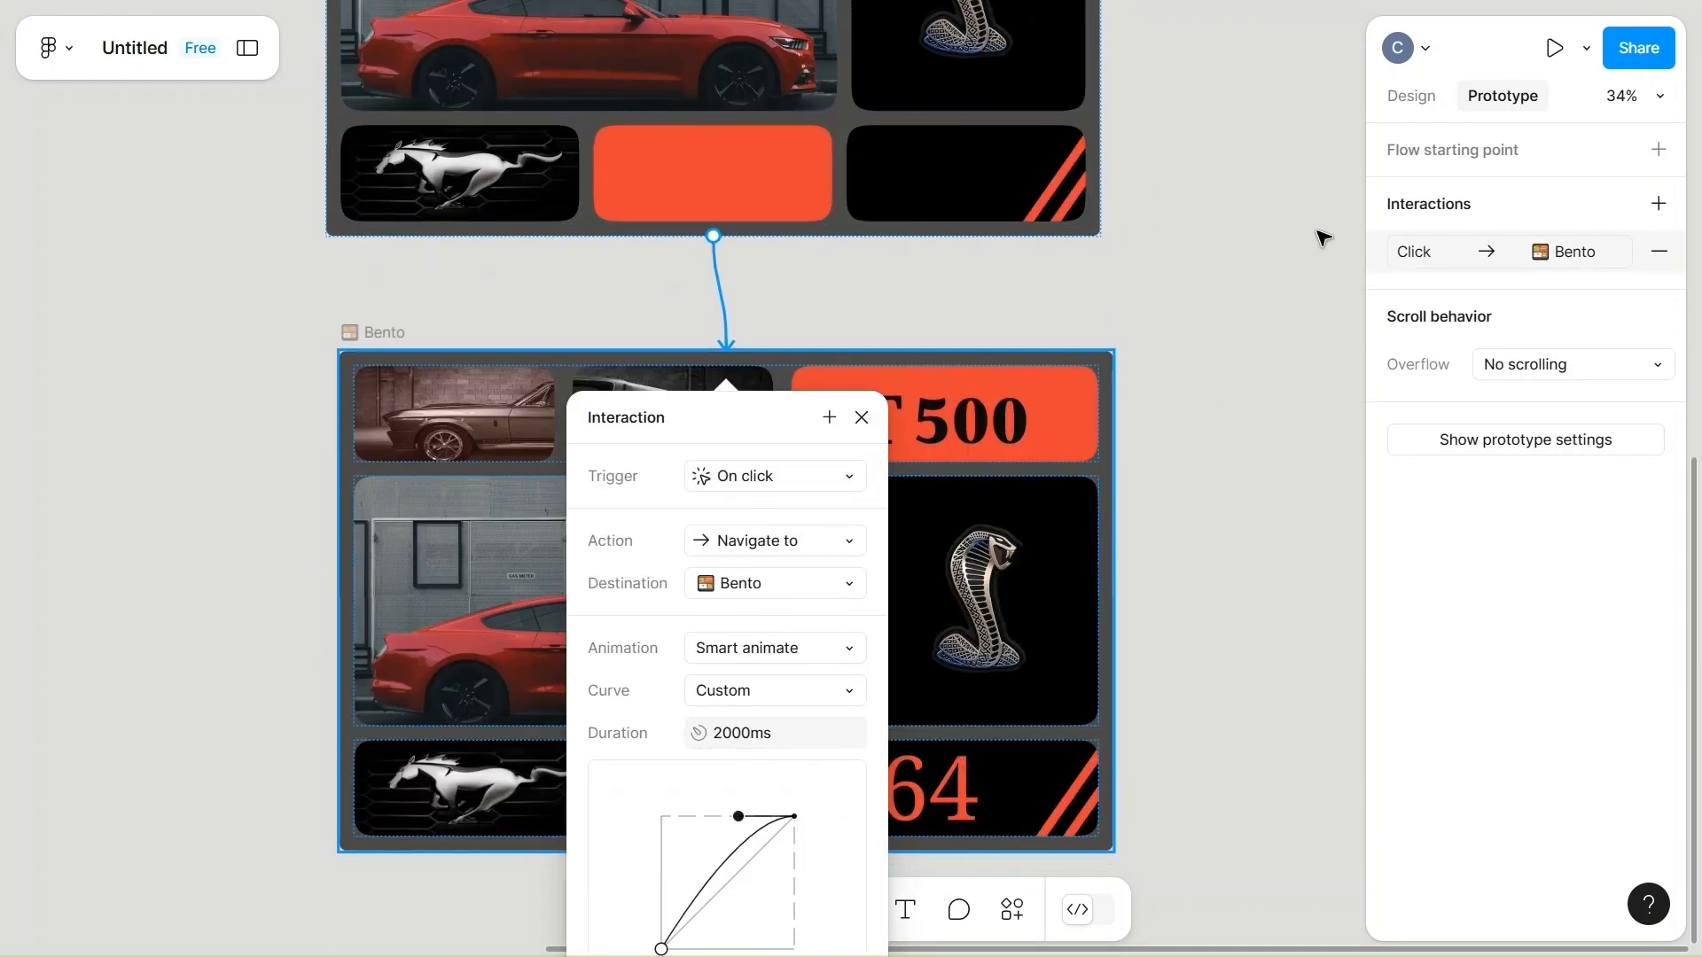
{"action": "left_click", "coordinate": [1562, 54]}
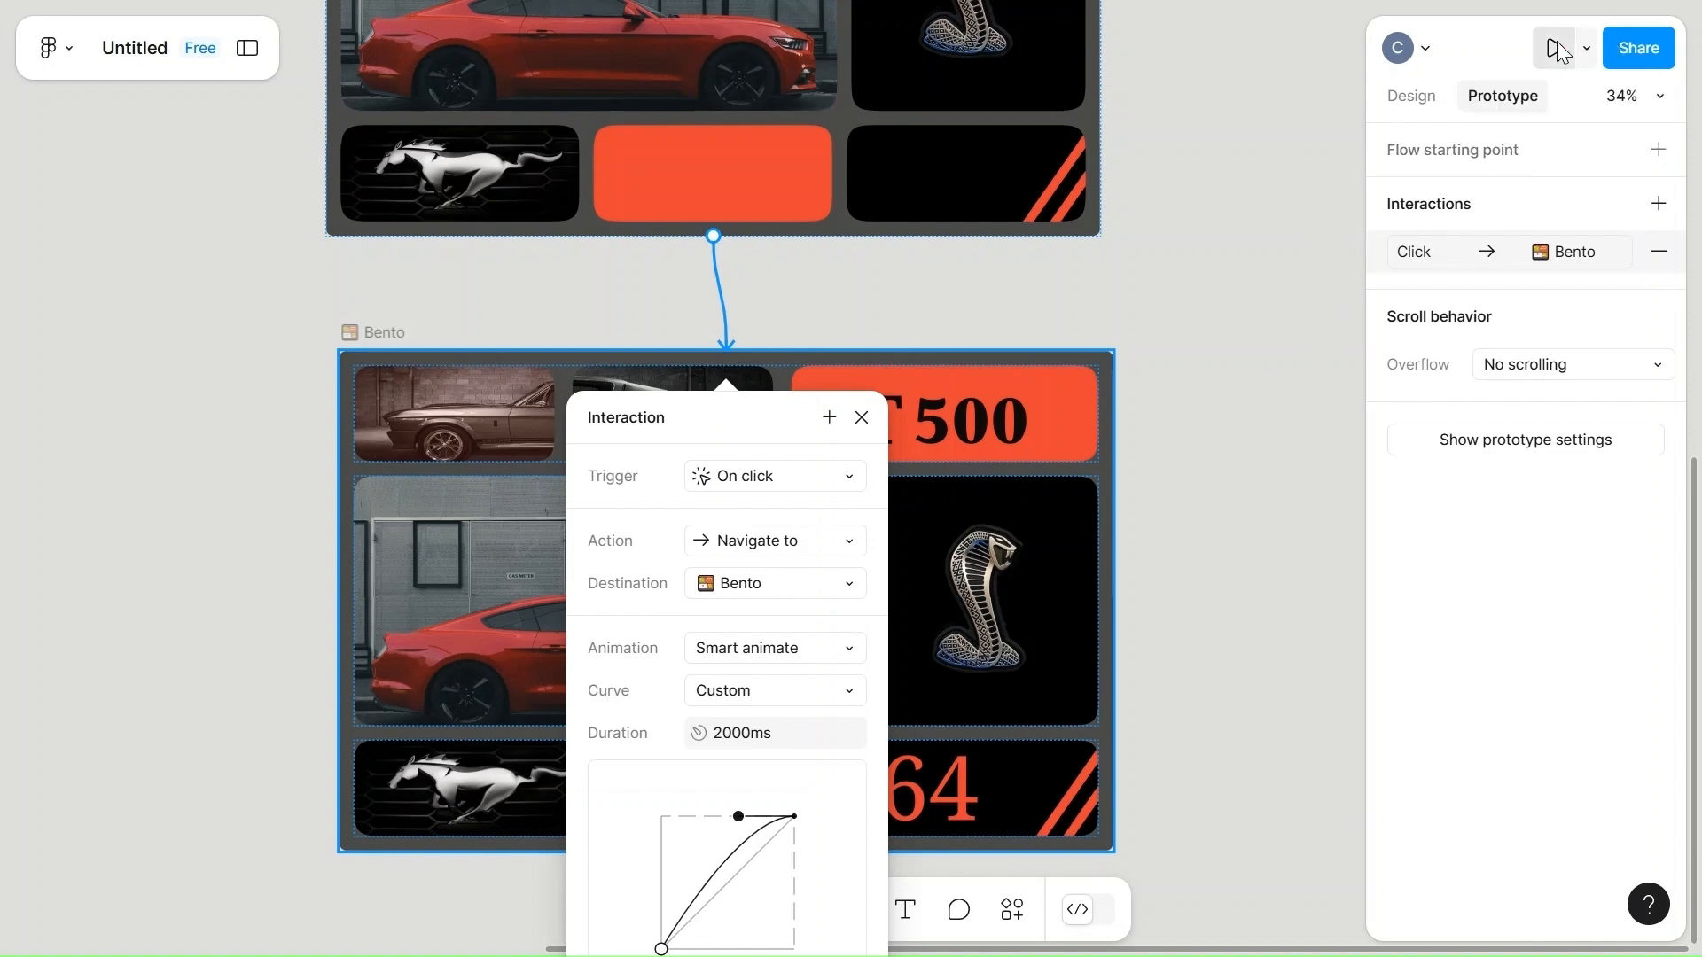